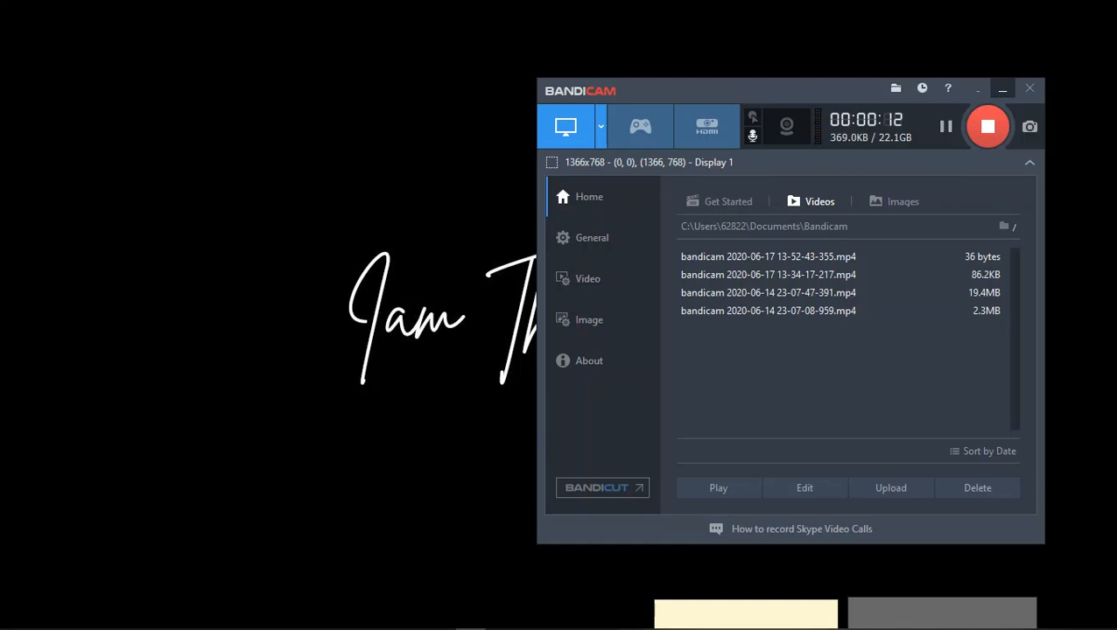
Step: Switch to the TR1 Tekjar project in GNS3
{"action": "mouse_move", "coordinate": [455, 628]}
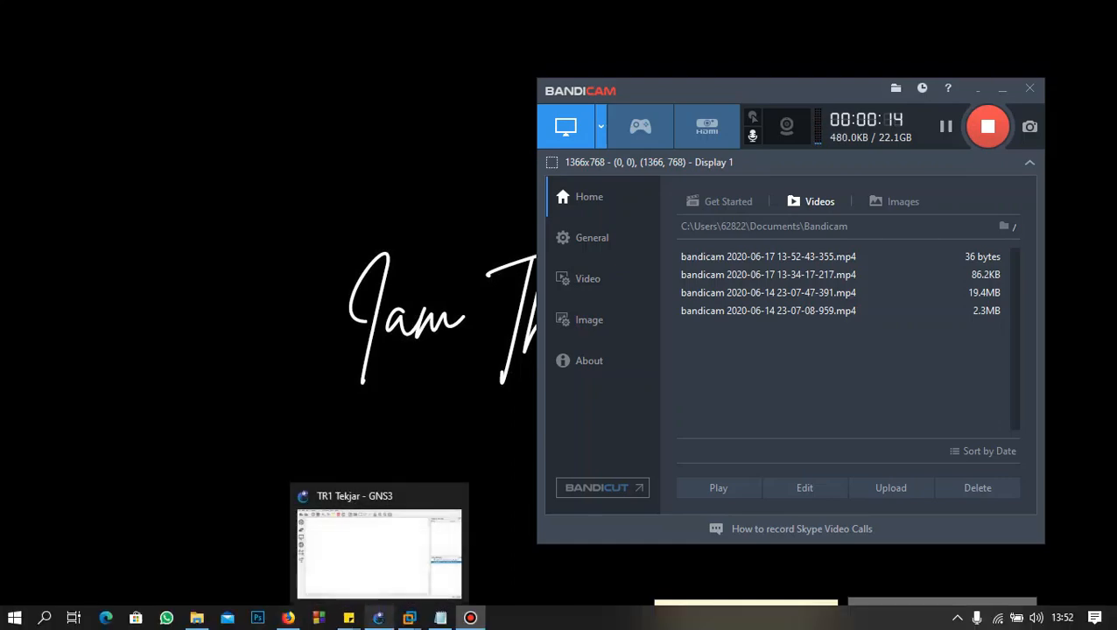
{"action": "left_click", "coordinate": [378, 619]}
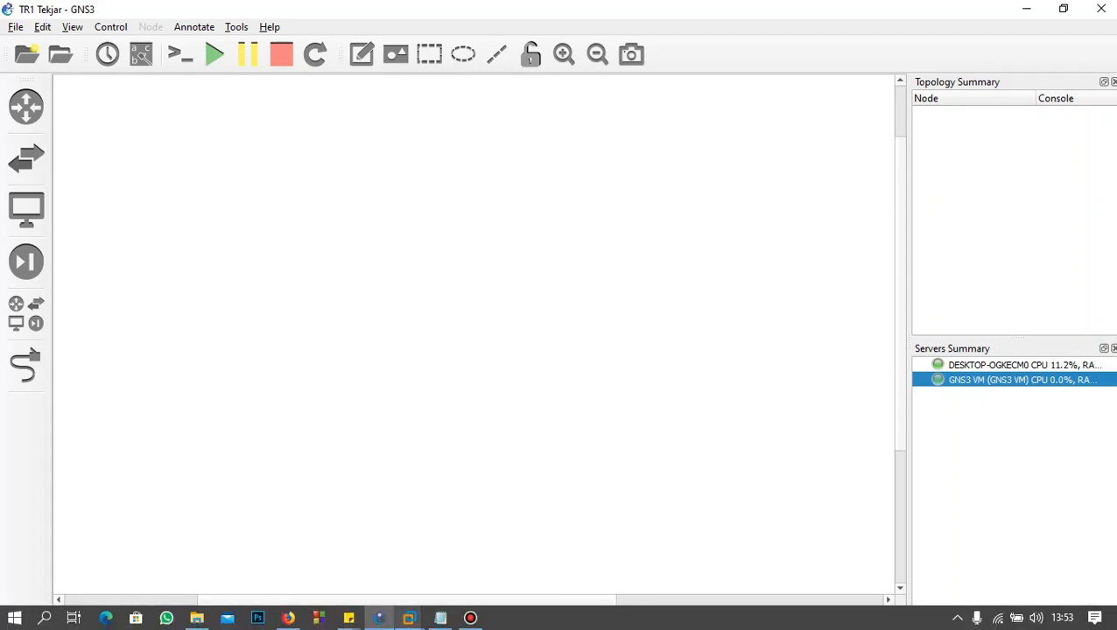
{"action": "left_click", "coordinate": [471, 619]}
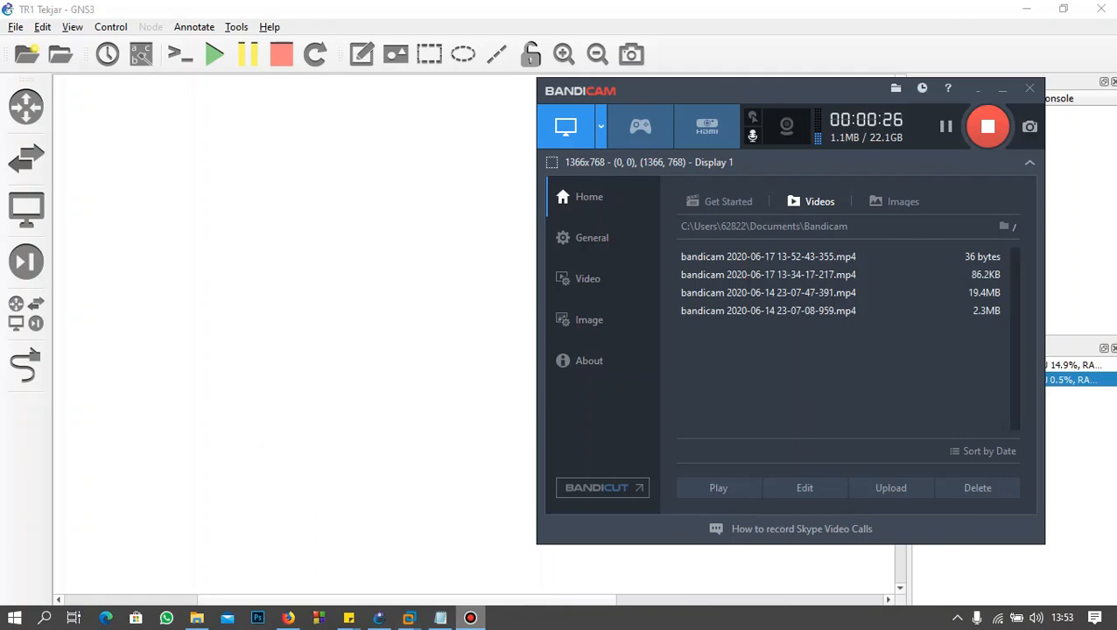
{"action": "left_click", "coordinate": [470, 619]}
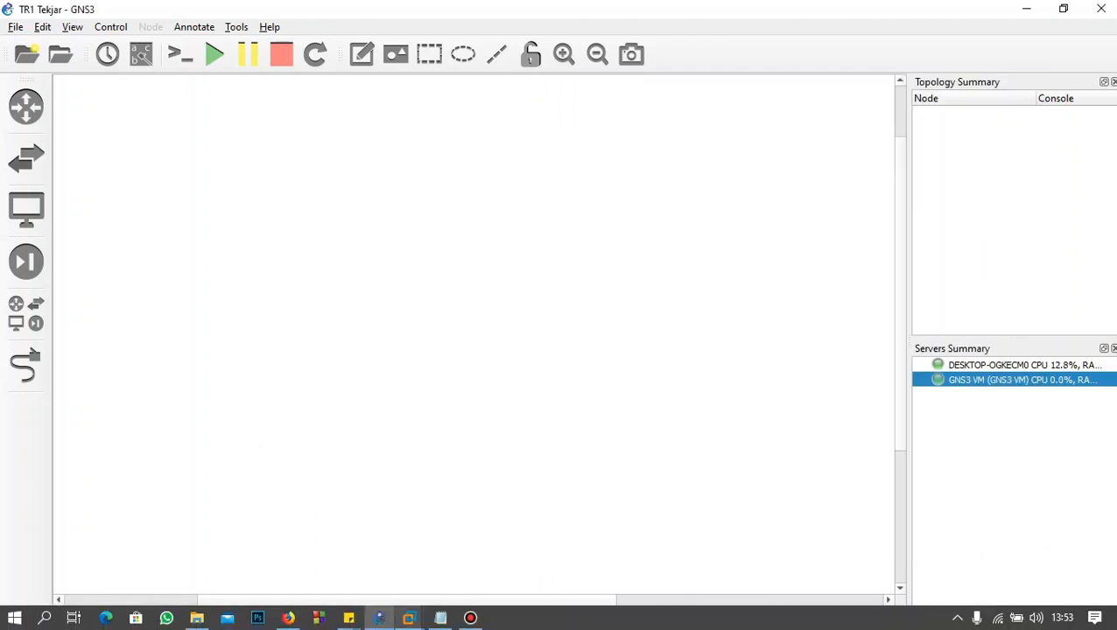
Step: Check in VMware Workstation that the GNS3 VM is running, and examine both entries in GNS3's server summary
{"action": "mouse_move", "coordinate": [409, 618]}
{"action": "left_click", "coordinate": [331, 523]}
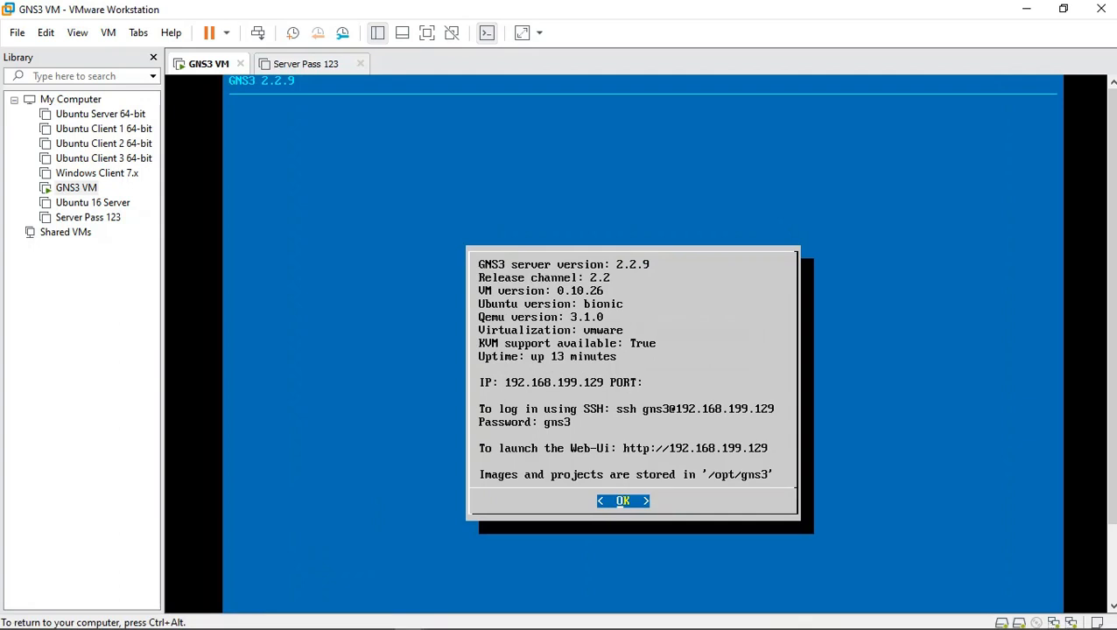
{"action": "key", "text": "ctrl+alt"}
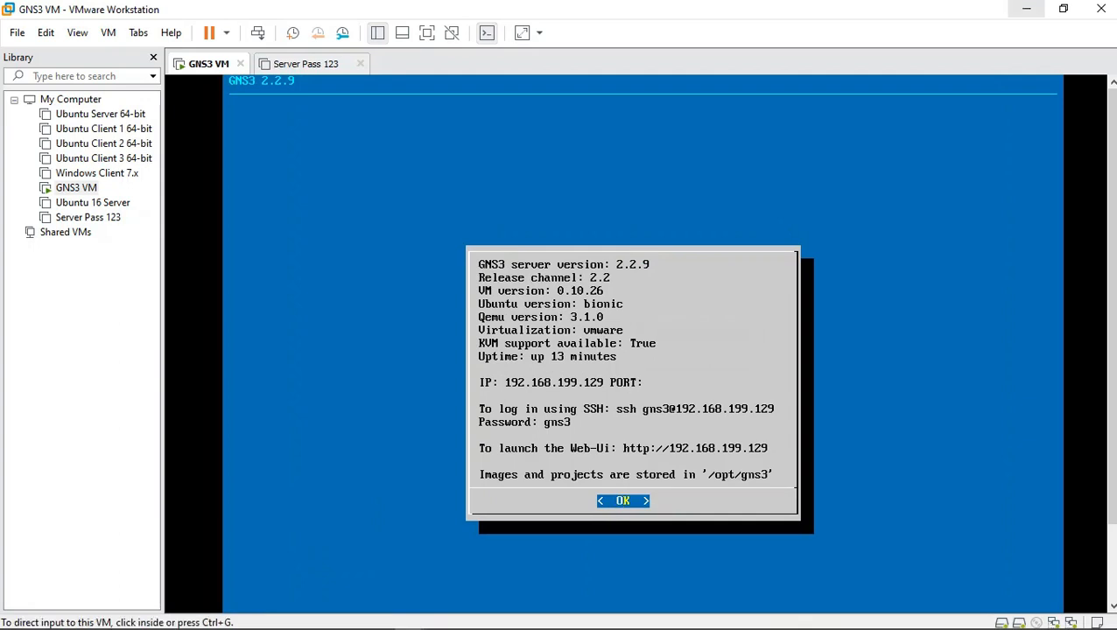
{"action": "left_click", "coordinate": [1026, 8]}
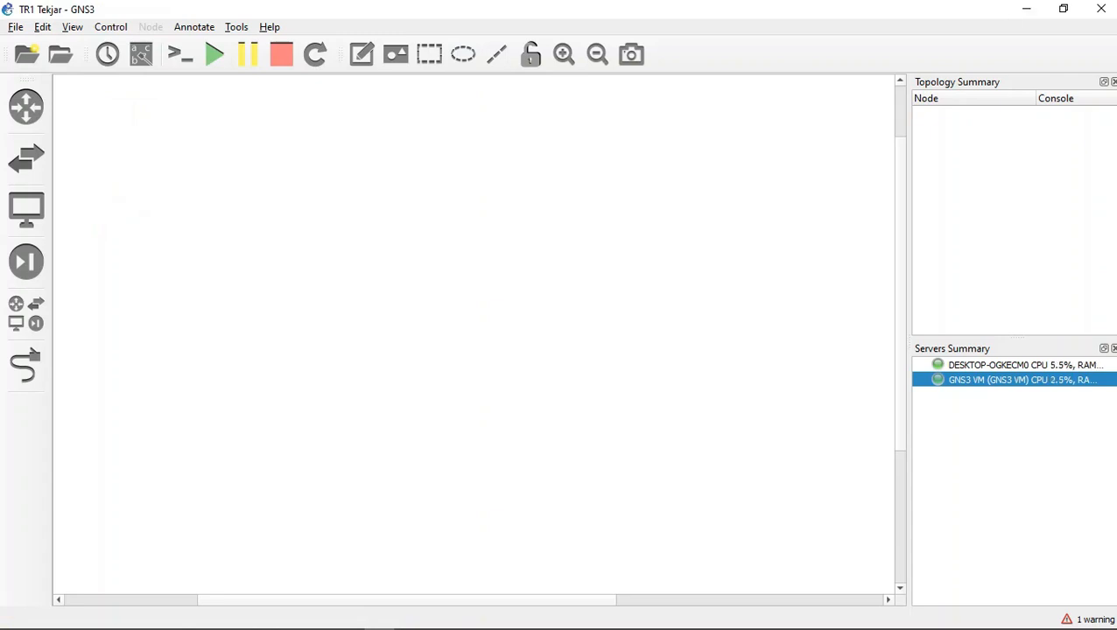
{"action": "left_click", "coordinate": [1024, 365]}
{"action": "left_click", "coordinate": [1023, 380]}
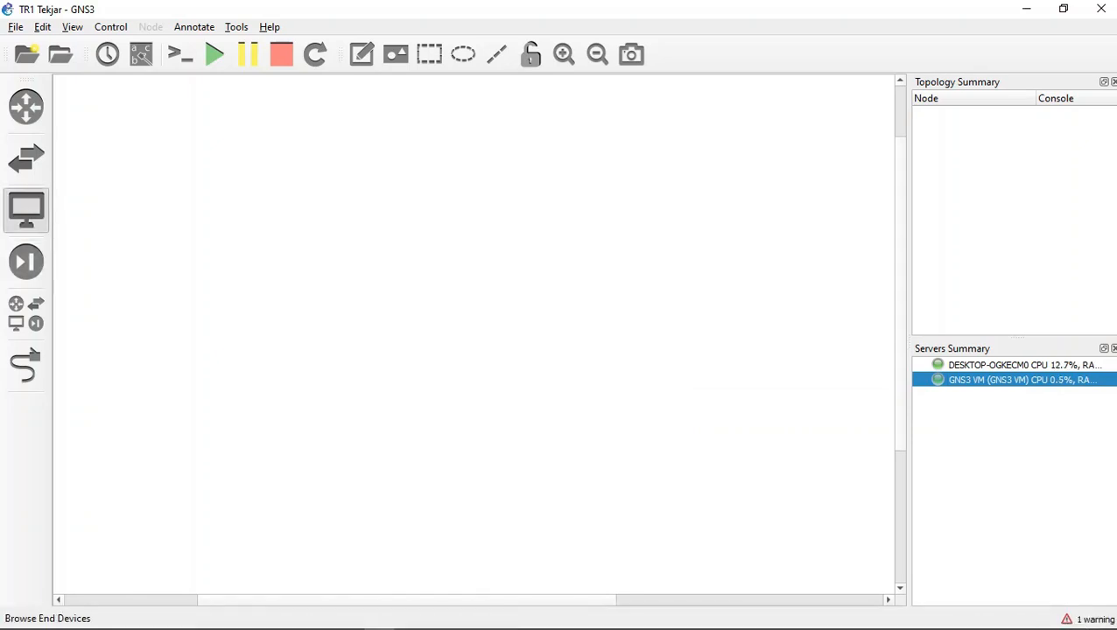
Step: Add a Server pass 123 end device to the empty topology
{"action": "left_click", "coordinate": [26, 210]}
{"action": "left_click", "coordinate": [119, 227]}
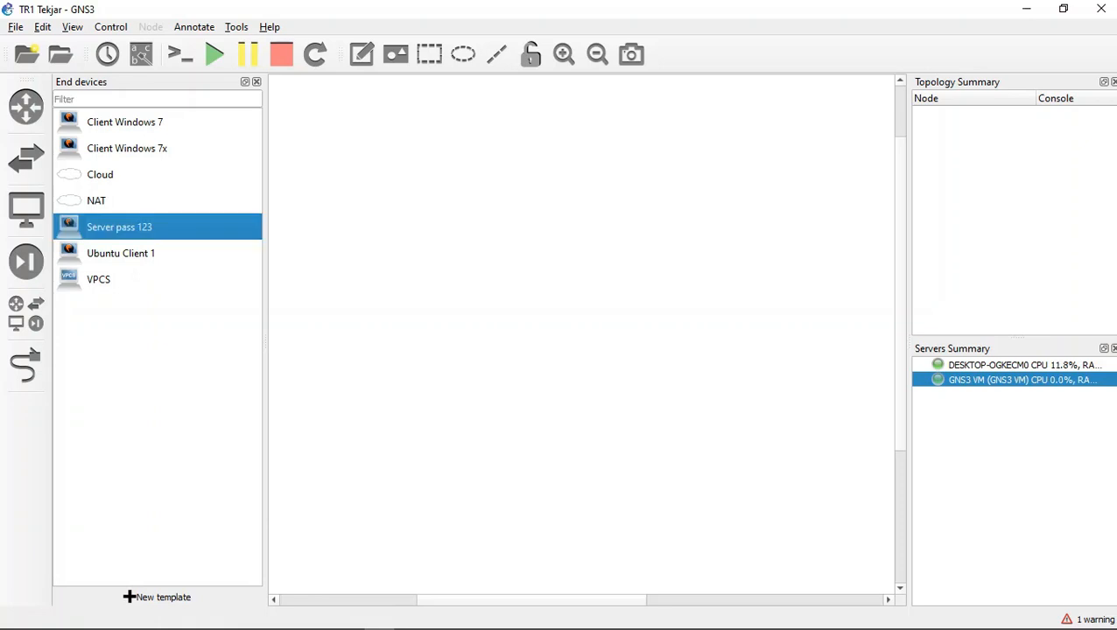
{"action": "left_click_drag", "start_coordinate": [119, 227], "coordinate": [389, 297]}
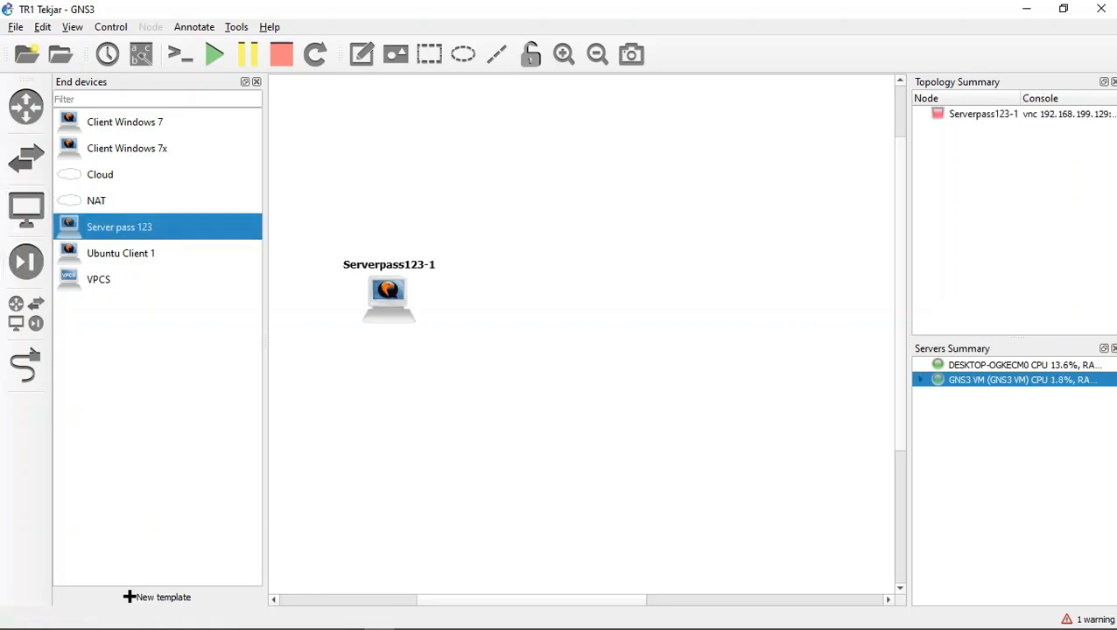
Step: Add two Router c2691 routers side by side above the server
{"action": "left_click", "coordinate": [26, 107]}
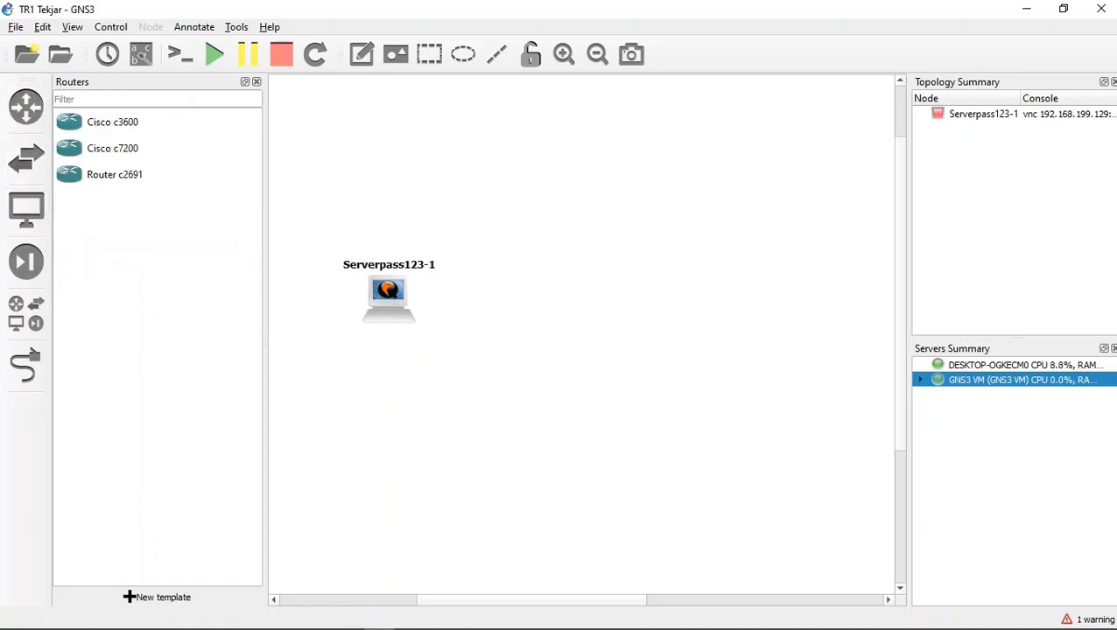
{"action": "left_click", "coordinate": [114, 175]}
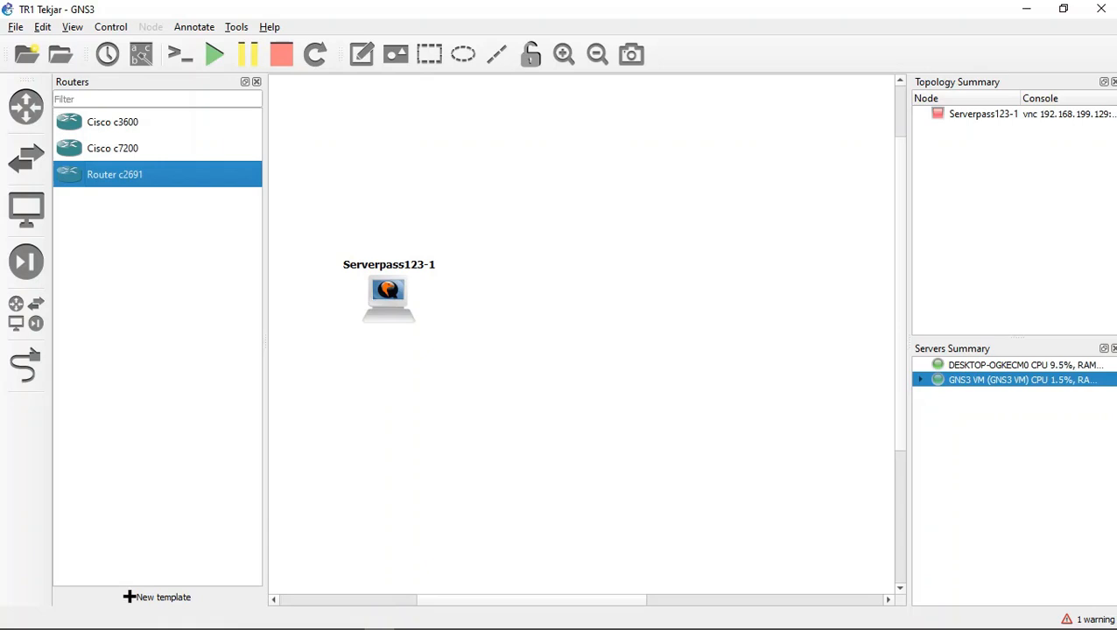
{"action": "left_click_drag", "start_coordinate": [115, 175], "coordinate": [458, 162]}
{"action": "left_click_drag", "start_coordinate": [114, 174], "coordinate": [666, 188]}
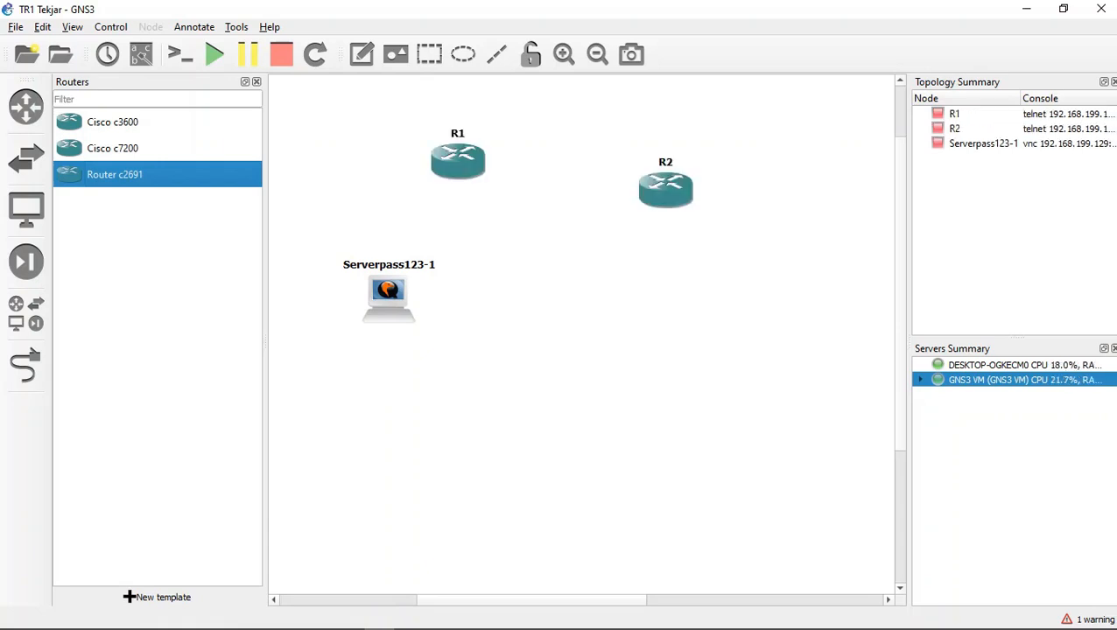
Step: Move the server further below and left of R1, and align R1 and R2 in a row
{"action": "left_click_drag", "start_coordinate": [388, 294], "coordinate": [327, 340]}
{"action": "left_click_drag", "start_coordinate": [458, 160], "coordinate": [420, 184]}
{"action": "left_click_drag", "start_coordinate": [666, 186], "coordinate": [627, 180]}
Step: Add an Ethernet switch hosted on the GNS3 VM server and position it below R2
{"action": "left_click", "coordinate": [27, 207]}
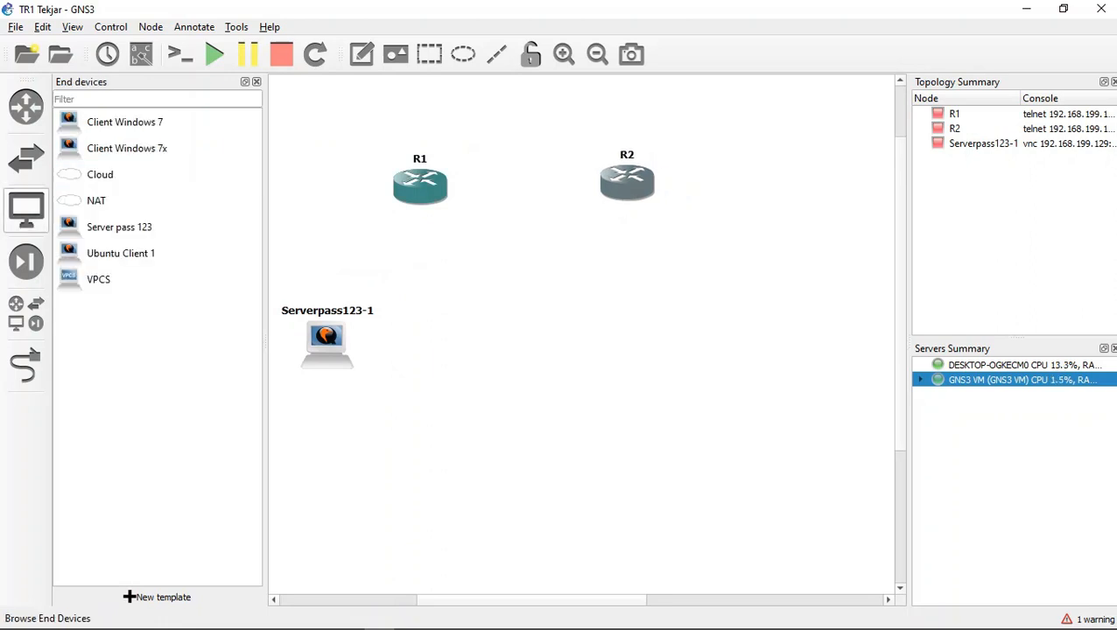
{"action": "left_click", "coordinate": [26, 158]}
{"action": "left_click", "coordinate": [120, 174]}
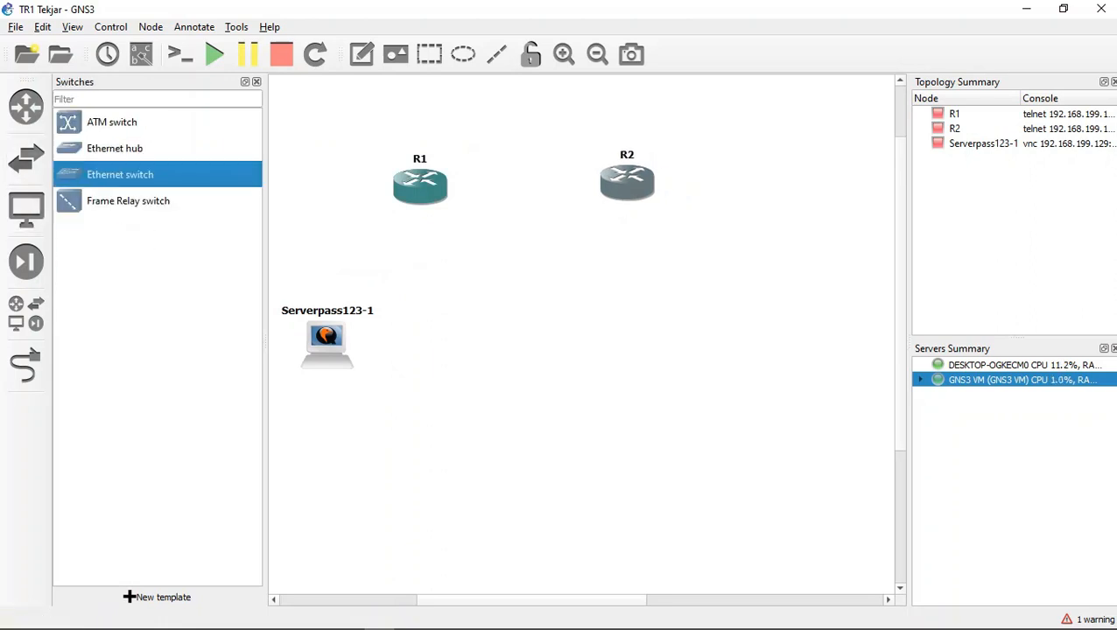
{"action": "left_click_drag", "start_coordinate": [120, 174], "coordinate": [429, 306]}
{"action": "left_click", "coordinate": [560, 321]}
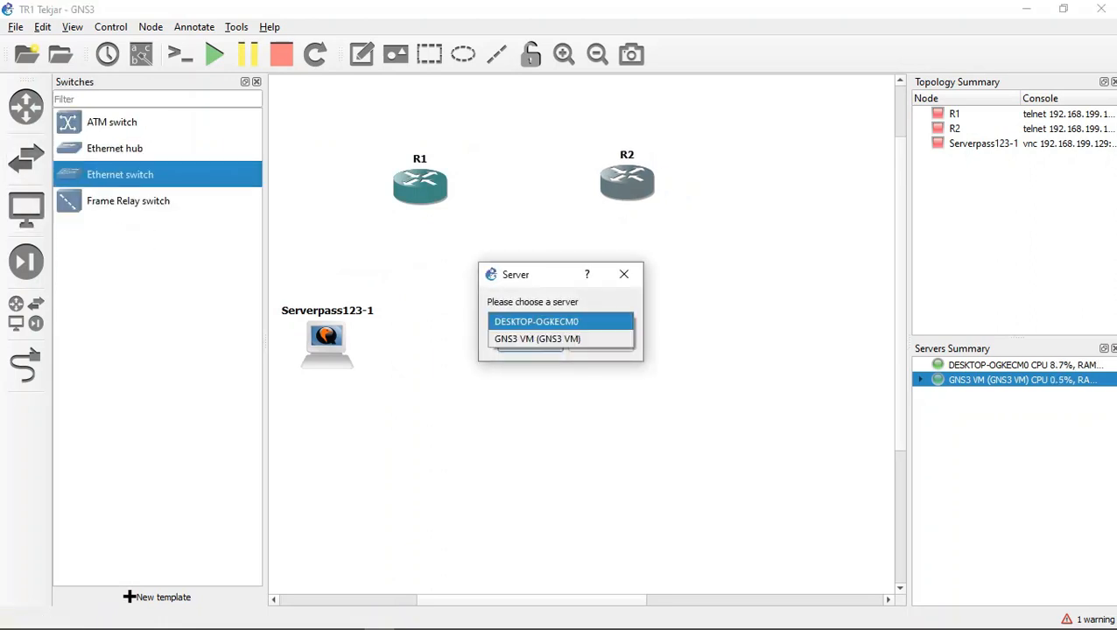
{"action": "left_click", "coordinate": [541, 339]}
{"action": "left_click", "coordinate": [530, 344]}
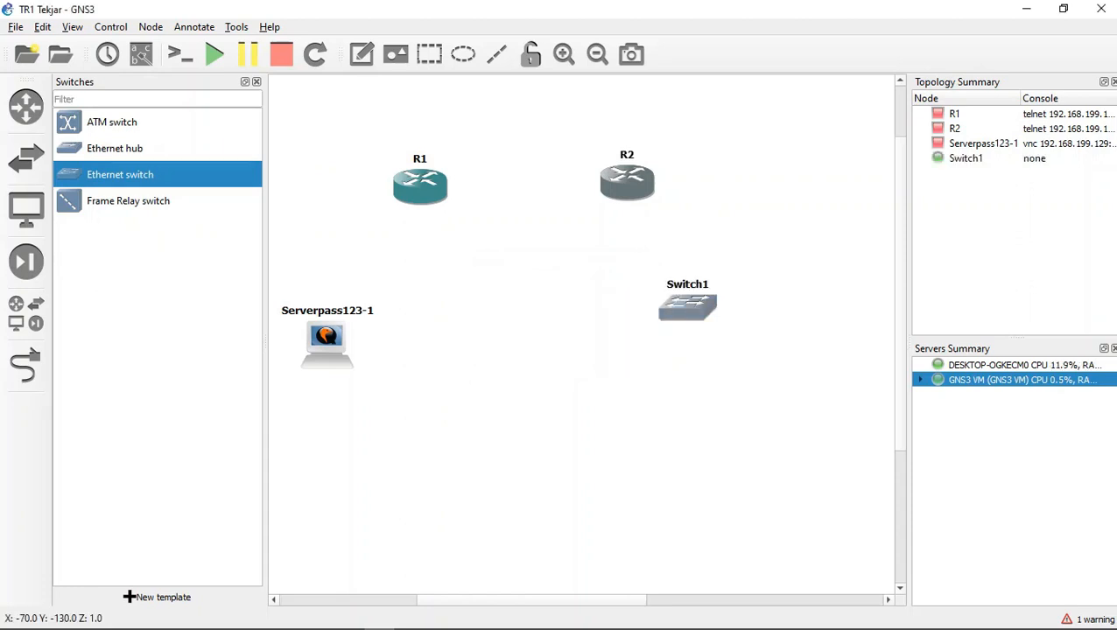
{"action": "left_click_drag", "start_coordinate": [687, 307], "coordinate": [687, 326]}
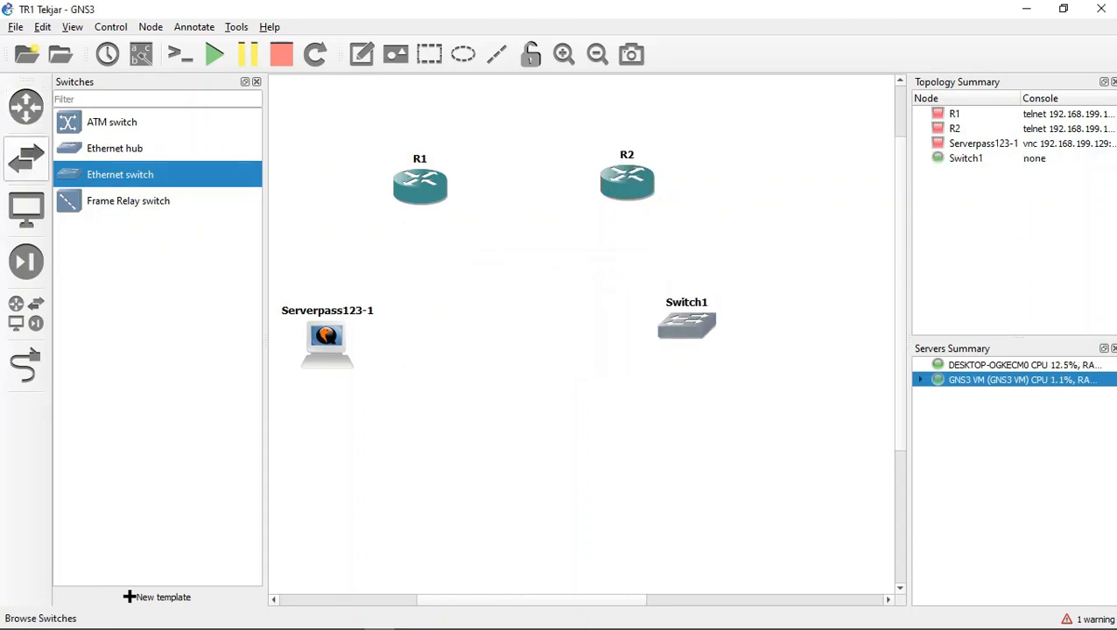
Step: Add three Client Windows 7x end devices below Switch1
{"action": "left_click", "coordinate": [26, 313]}
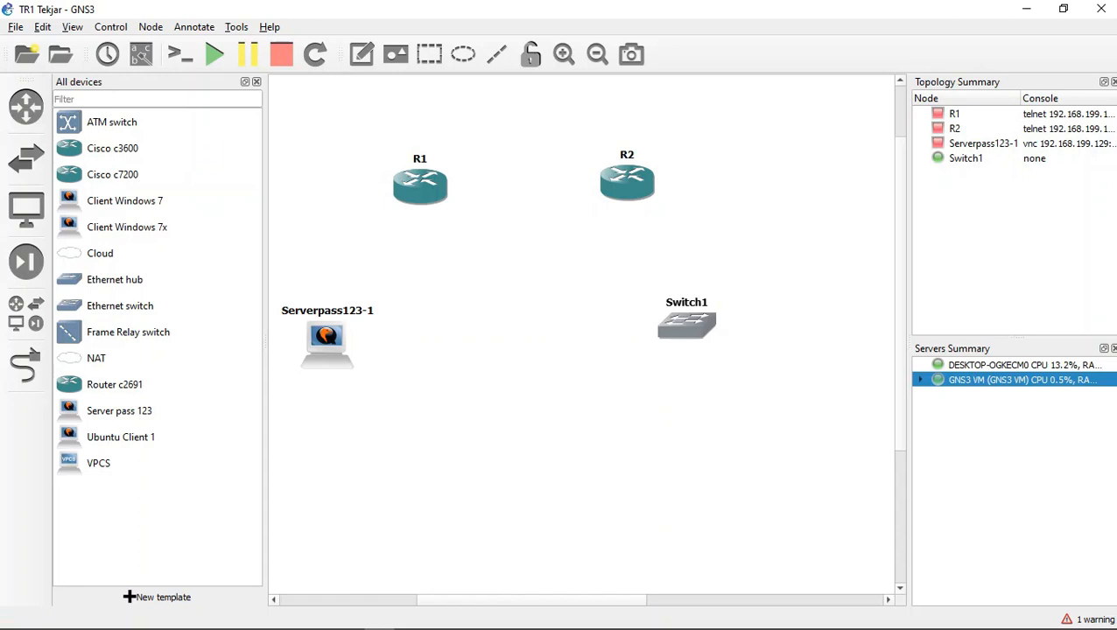
{"action": "left_click", "coordinate": [27, 209]}
{"action": "left_click", "coordinate": [127, 148]}
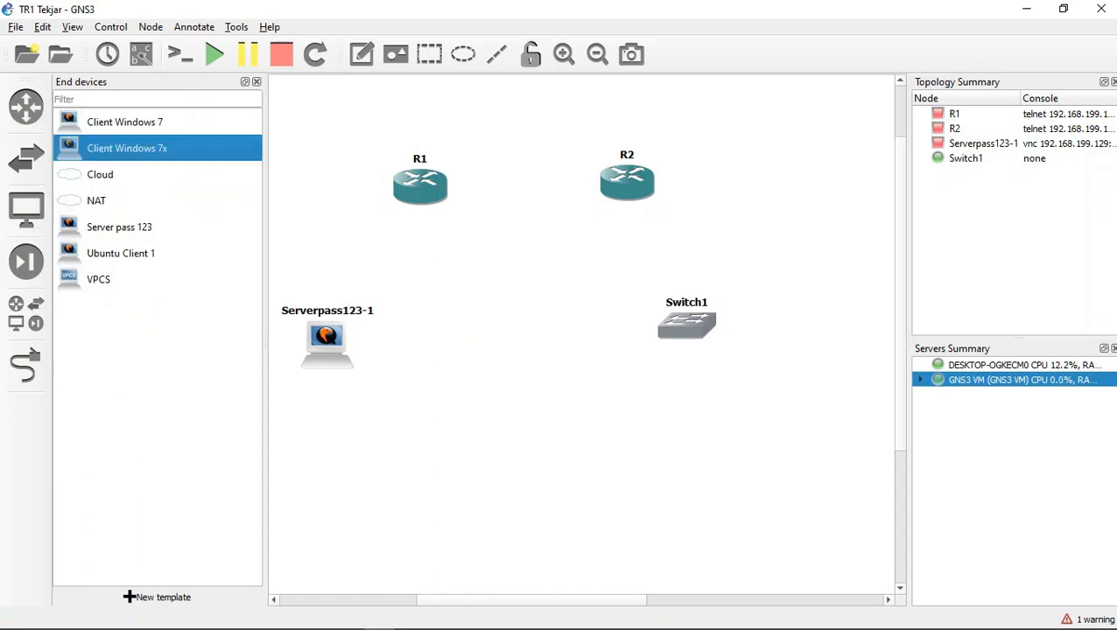
{"action": "left_click_drag", "start_coordinate": [127, 148], "coordinate": [577, 517]}
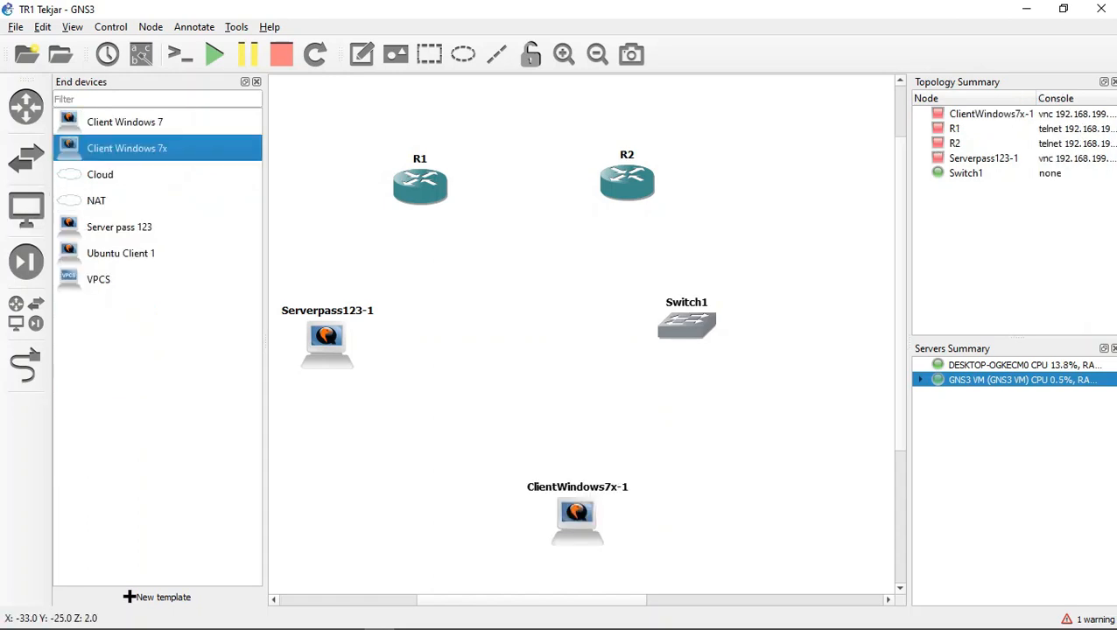
{"action": "left_click", "coordinate": [125, 121]}
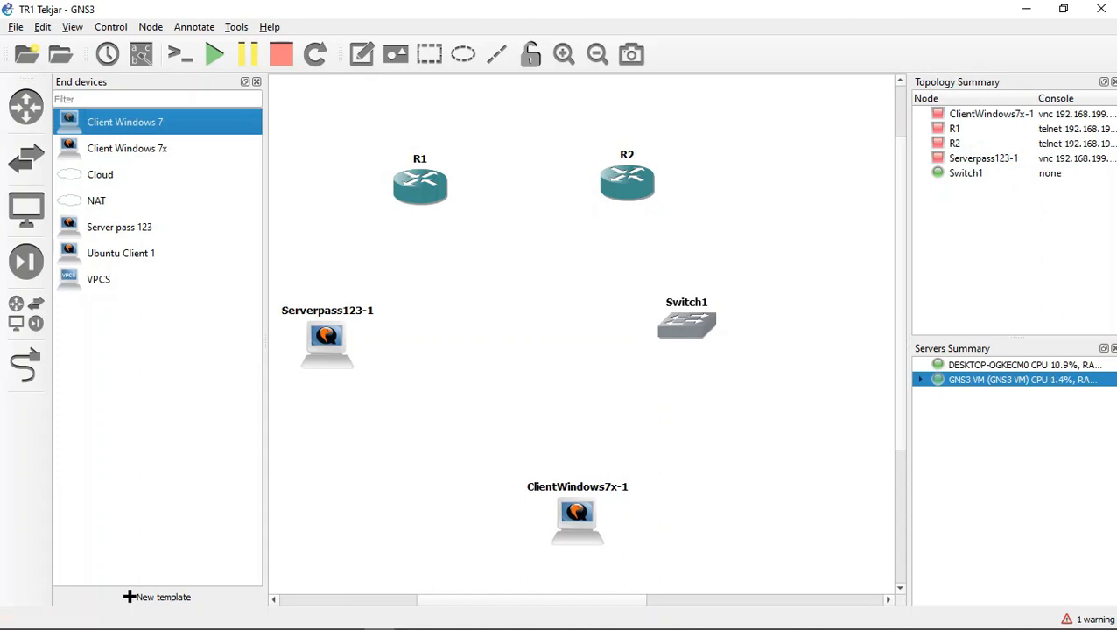
{"action": "left_click_drag", "start_coordinate": [127, 148], "coordinate": [720, 537]}
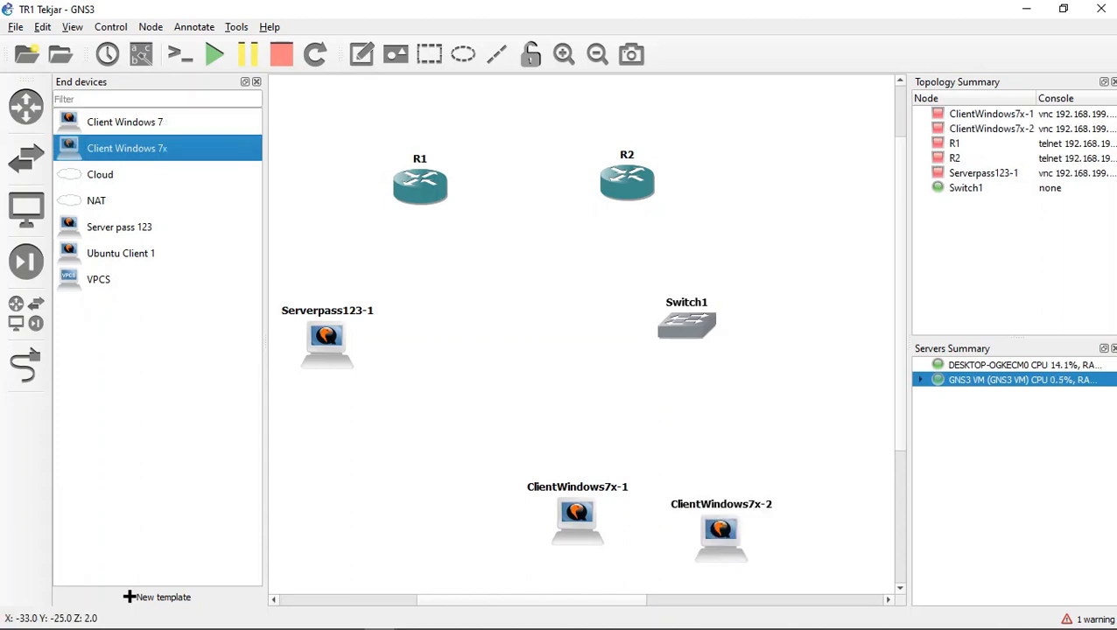
{"action": "left_click_drag", "start_coordinate": [127, 148], "coordinate": [850, 508]}
Step: Arrange the three Windows clients in an even row, with Switch1 centred above them and R2 slightly lower
{"action": "left_click_drag", "start_coordinate": [578, 521], "coordinate": [535, 492]}
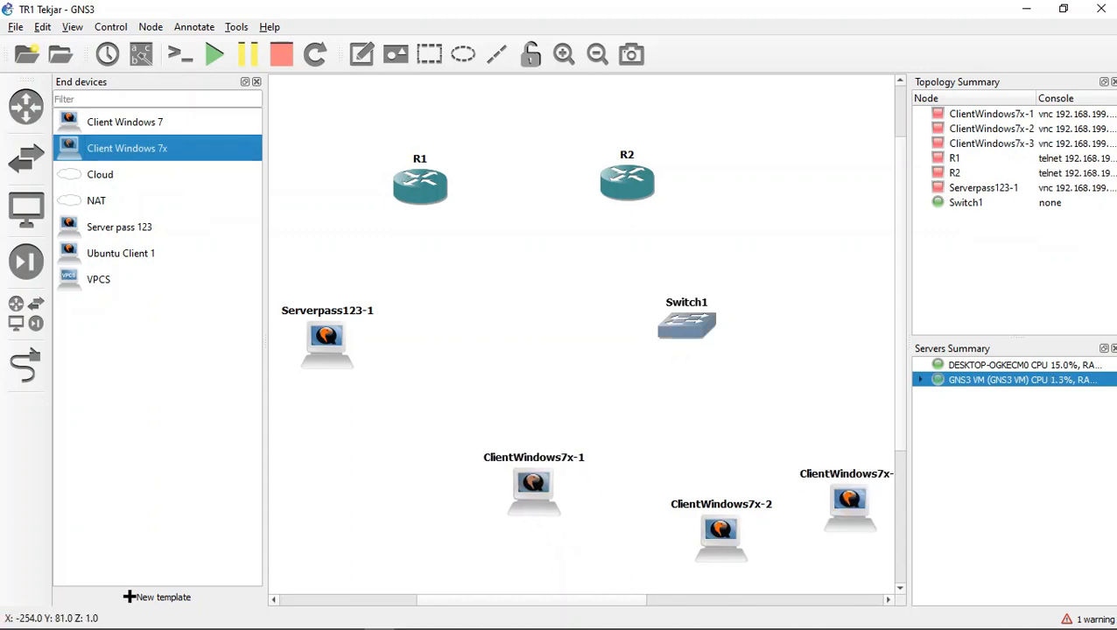
{"action": "left_click_drag", "start_coordinate": [721, 530], "coordinate": [688, 496]}
{"action": "left_click_drag", "start_coordinate": [850, 500], "coordinate": [828, 474]}
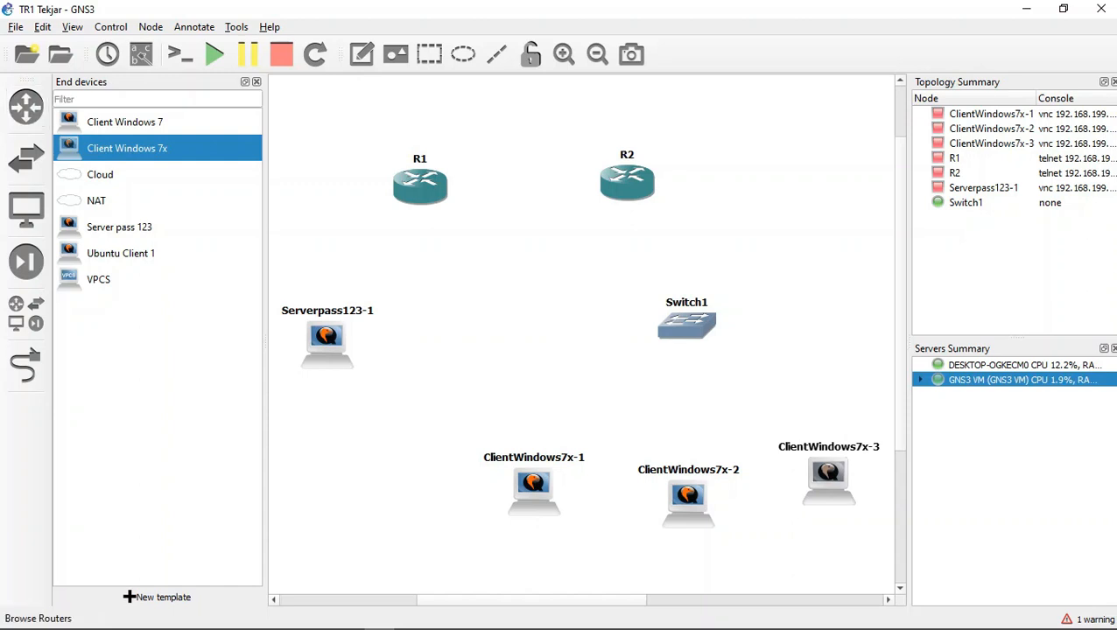
{"action": "left_click", "coordinate": [26, 106]}
{"action": "left_click", "coordinate": [27, 106]}
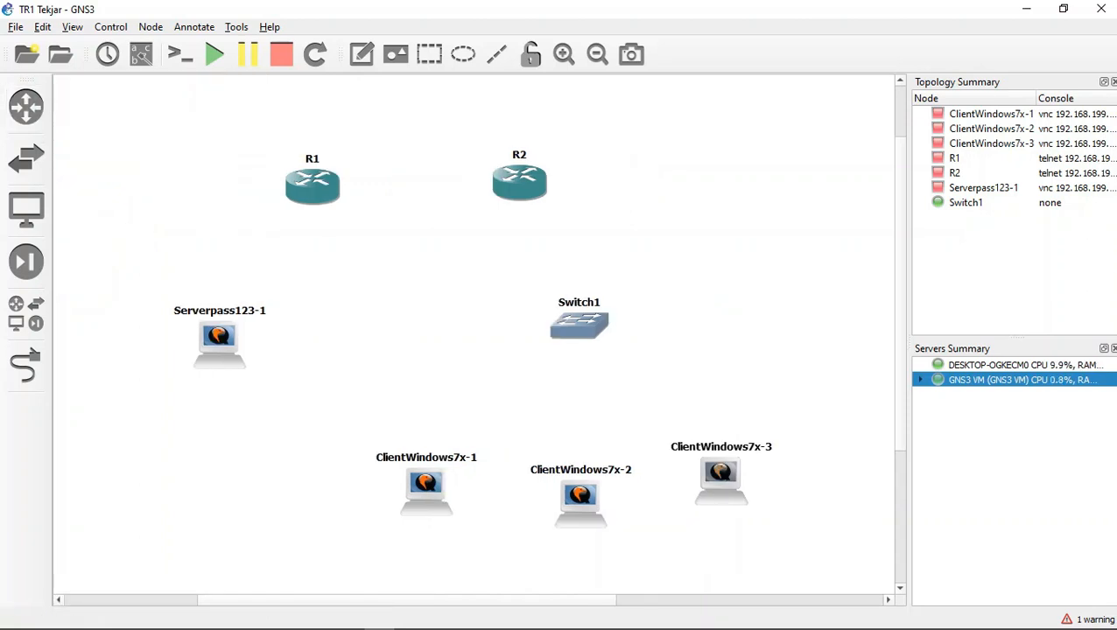
{"action": "left_click_drag", "start_coordinate": [426, 486], "coordinate": [449, 481]}
{"action": "left_click_drag", "start_coordinate": [579, 325], "coordinate": [579, 350]}
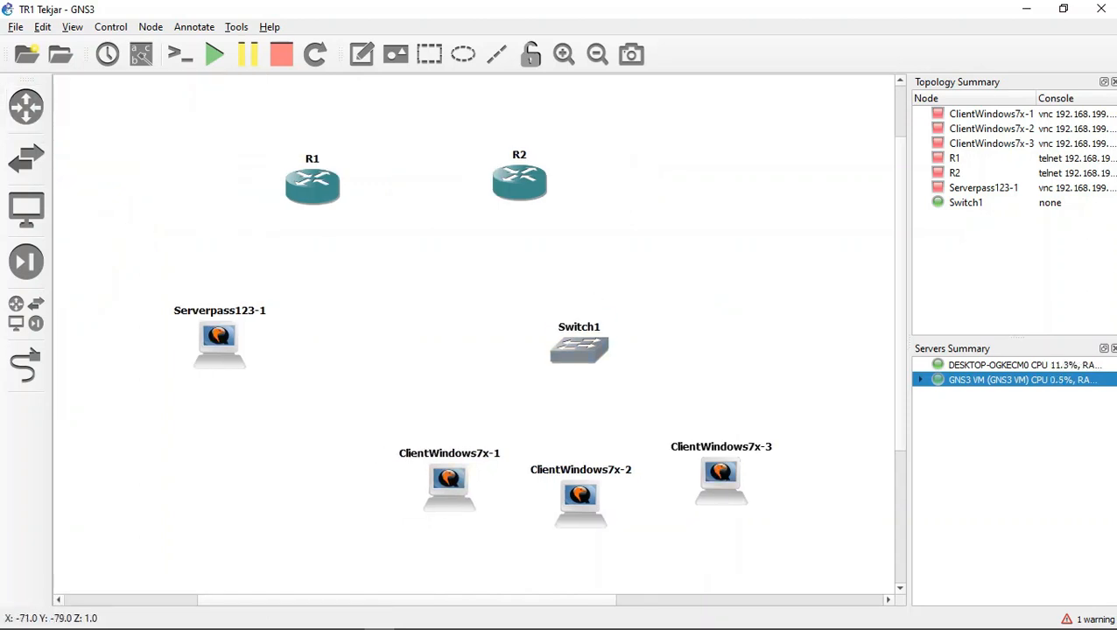
{"action": "left_click_drag", "start_coordinate": [519, 183], "coordinate": [531, 207]}
{"action": "left_click_drag", "start_coordinate": [581, 495], "coordinate": [583, 480]}
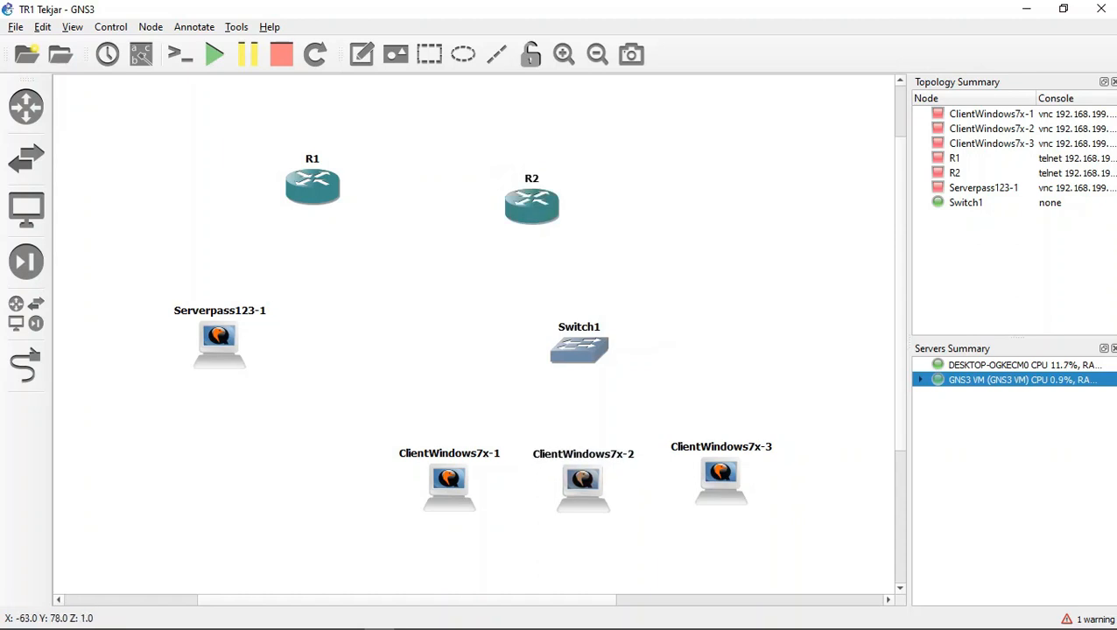
{"action": "mouse_move", "coordinate": [720, 474]}
{"action": "left_mouse_down"}
{"action": "mouse_move", "coordinate": [715, 495]}
{"action": "mouse_move", "coordinate": [718, 482]}
{"action": "left_mouse_up"}
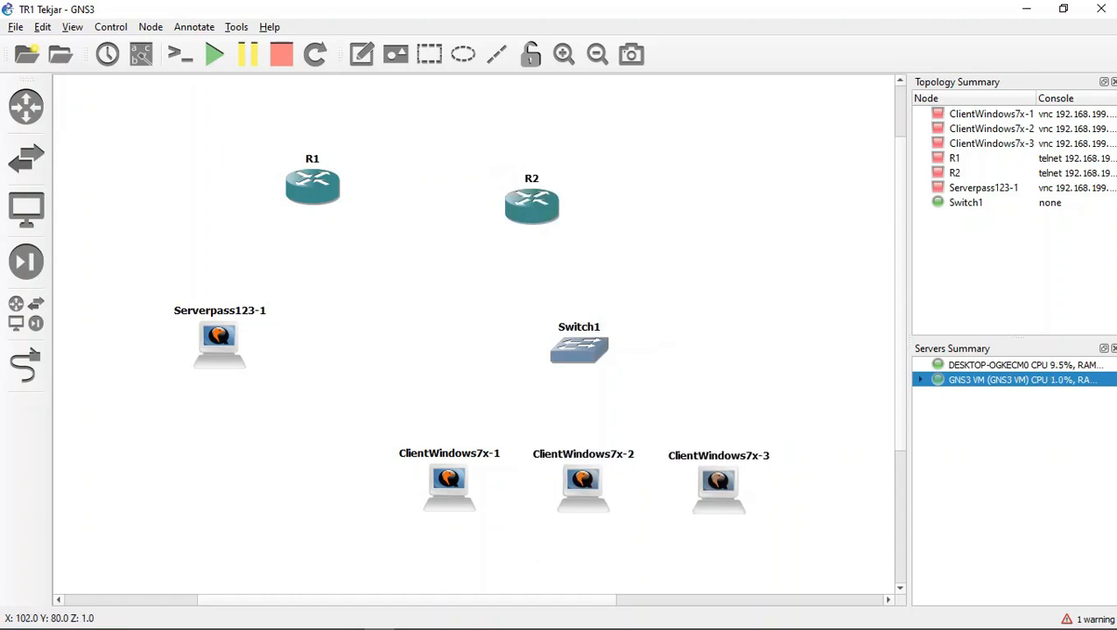
Step: Link Serverpass123-1 to FastEthernet0/0 on R1
{"action": "left_click", "coordinate": [25, 366]}
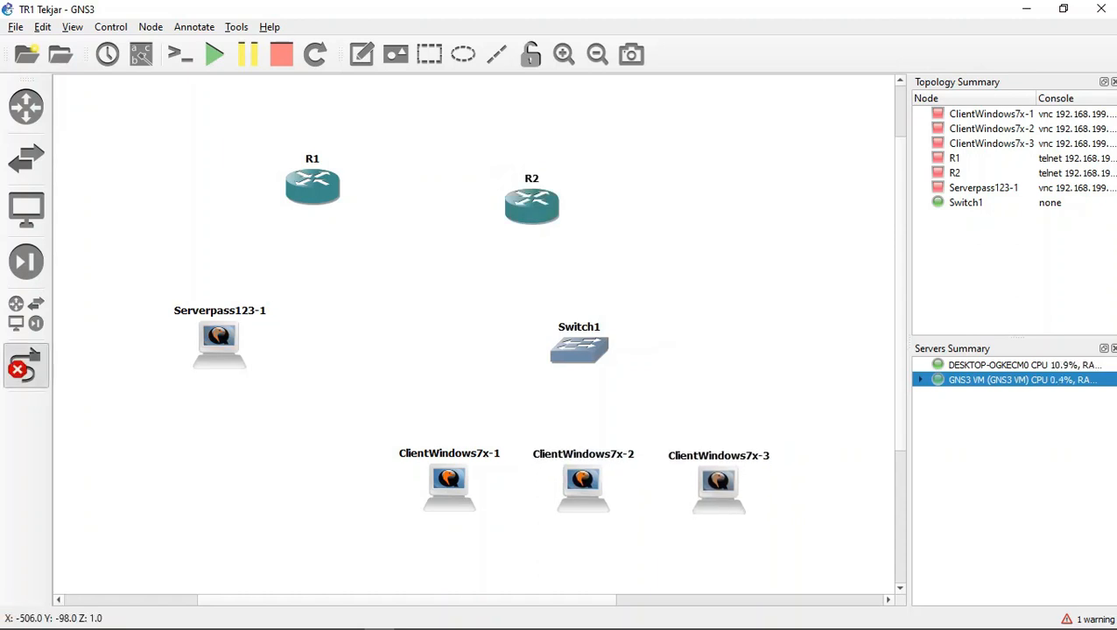
{"action": "left_click", "coordinate": [215, 339]}
{"action": "left_click", "coordinate": [241, 344]}
{"action": "left_click", "coordinate": [311, 180]}
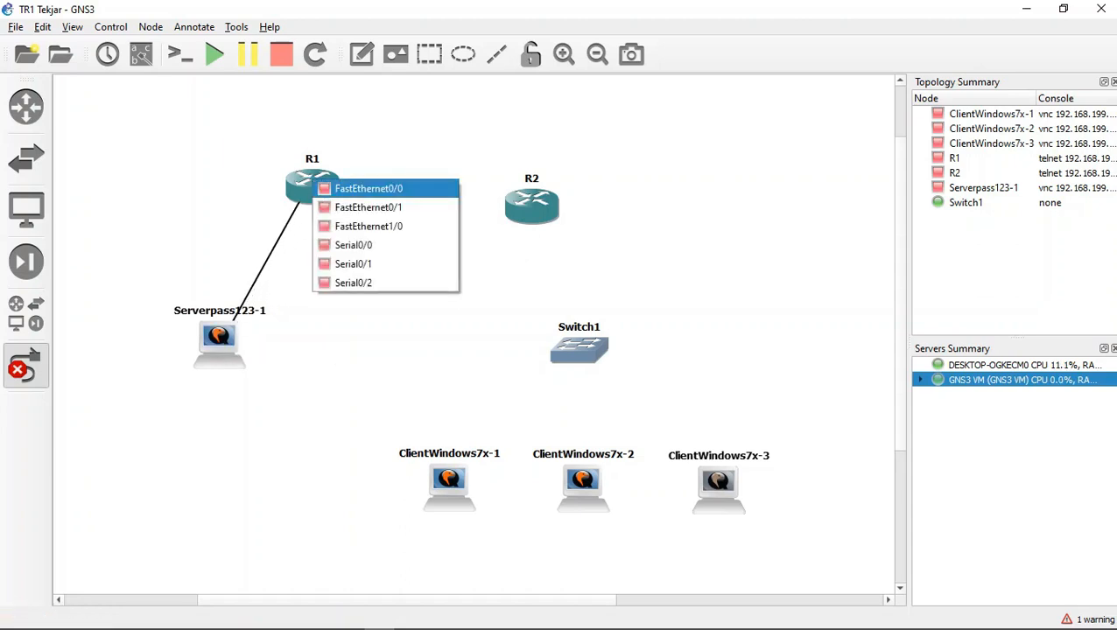
{"action": "left_click", "coordinate": [368, 188]}
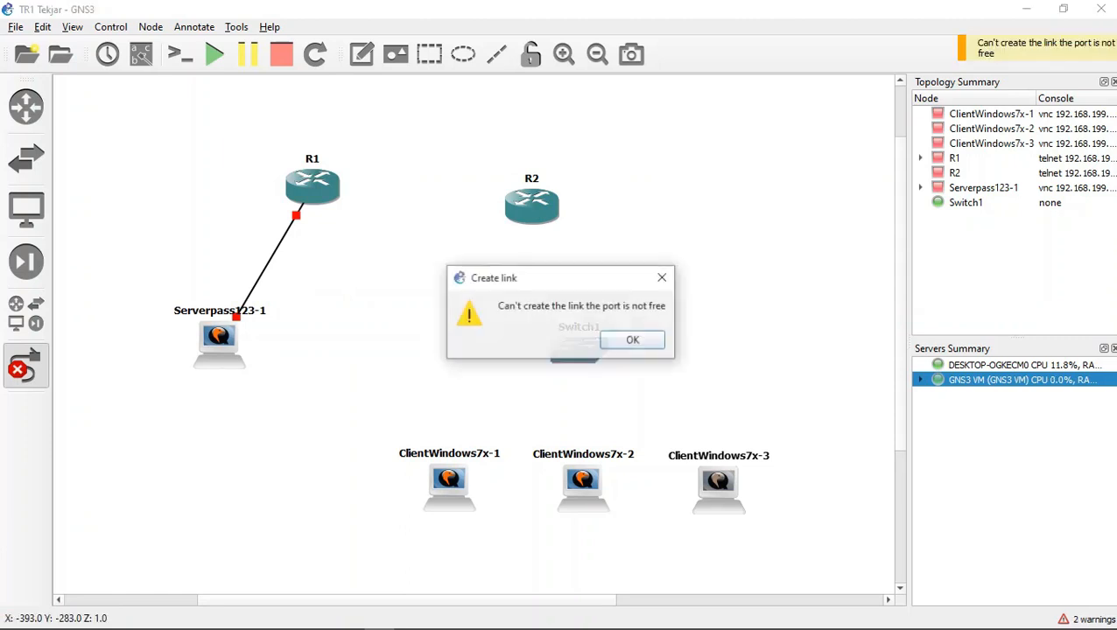
{"action": "left_click", "coordinate": [632, 340]}
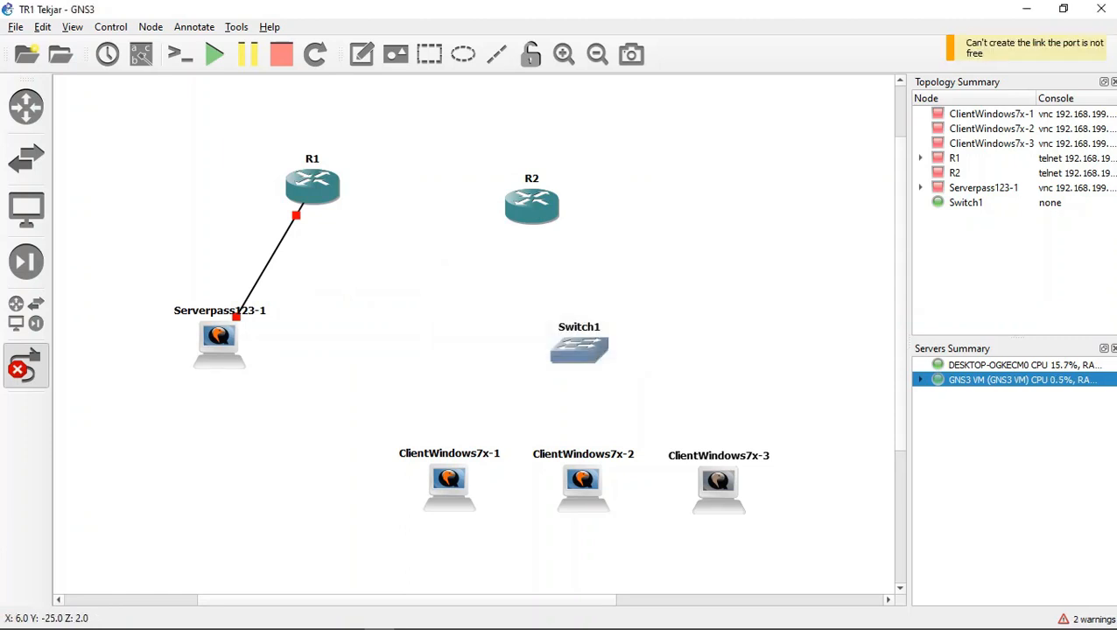
Step: Connect R1 to R2 with a serial link using Serial0/0 on both routers
{"action": "left_click", "coordinate": [322, 186]}
{"action": "left_click", "coordinate": [367, 253]}
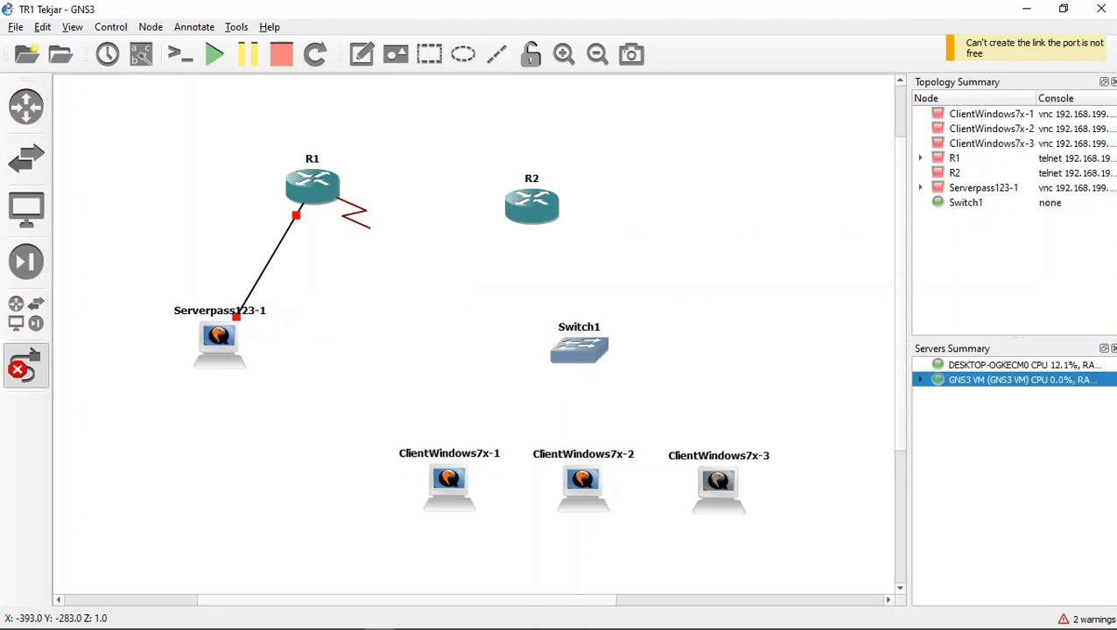
{"action": "left_click", "coordinate": [536, 206]}
{"action": "left_click", "coordinate": [574, 274]}
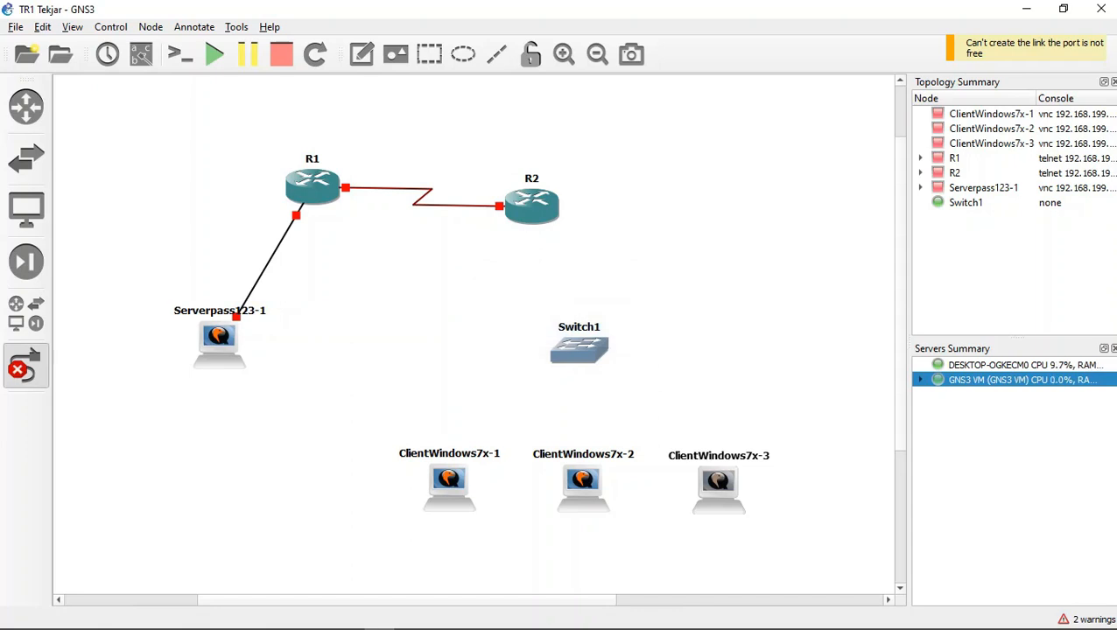
Step: Link FastEthernet0/0 on R2 to Ethernet0 on Switch1
{"action": "left_click", "coordinate": [546, 216]}
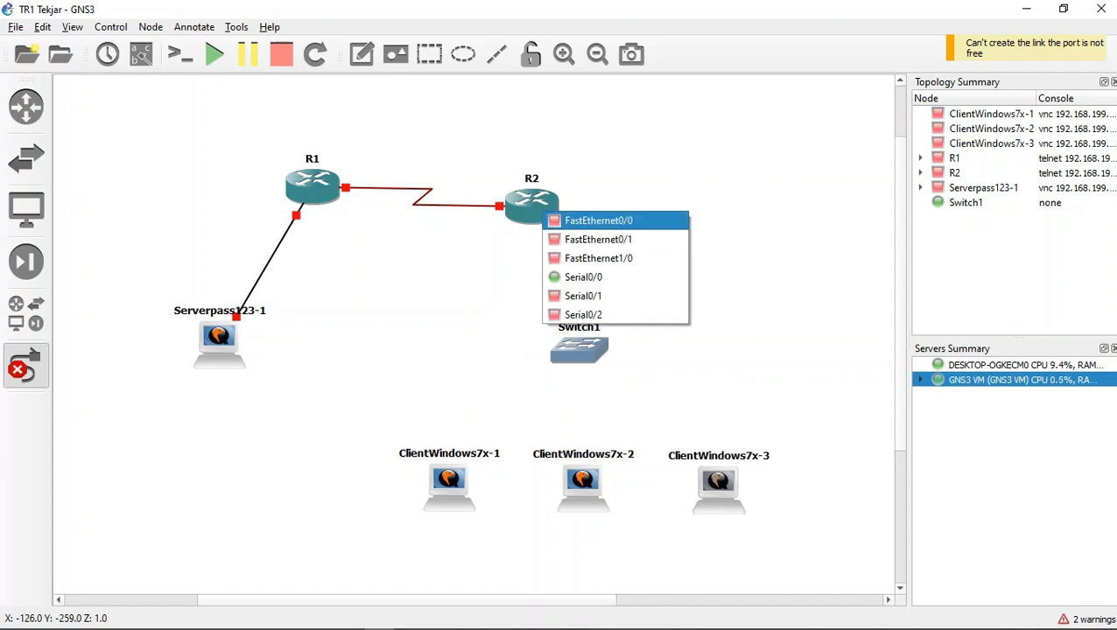
{"action": "left_click", "coordinate": [591, 224]}
{"action": "left_click", "coordinate": [573, 350]}
{"action": "left_click", "coordinate": [620, 360]}
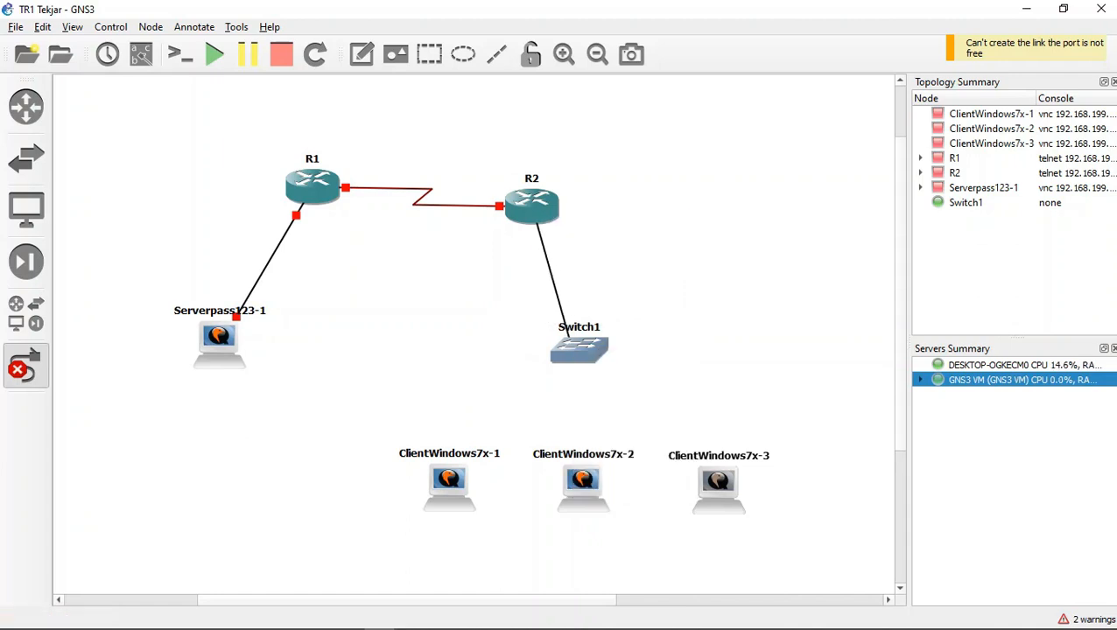
Step: Link Ethernet1 on Switch1 to Ethernet0 on ClientWindows7x-1
{"action": "left_click", "coordinate": [577, 351]}
{"action": "left_click", "coordinate": [620, 378]}
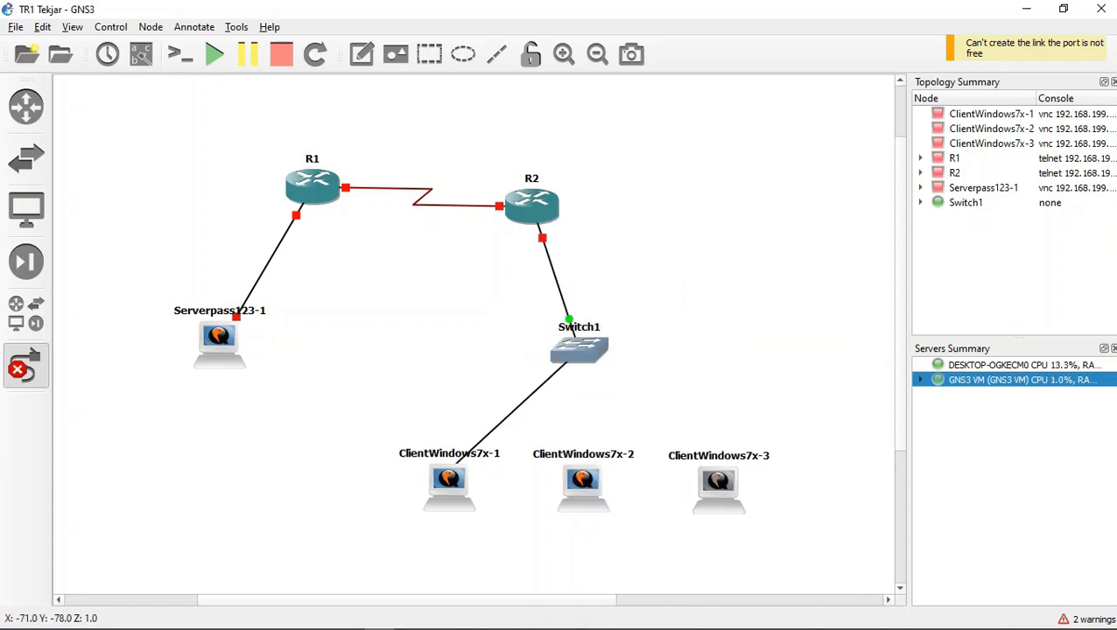
{"action": "left_click", "coordinate": [448, 477]}
{"action": "left_click", "coordinate": [487, 488]}
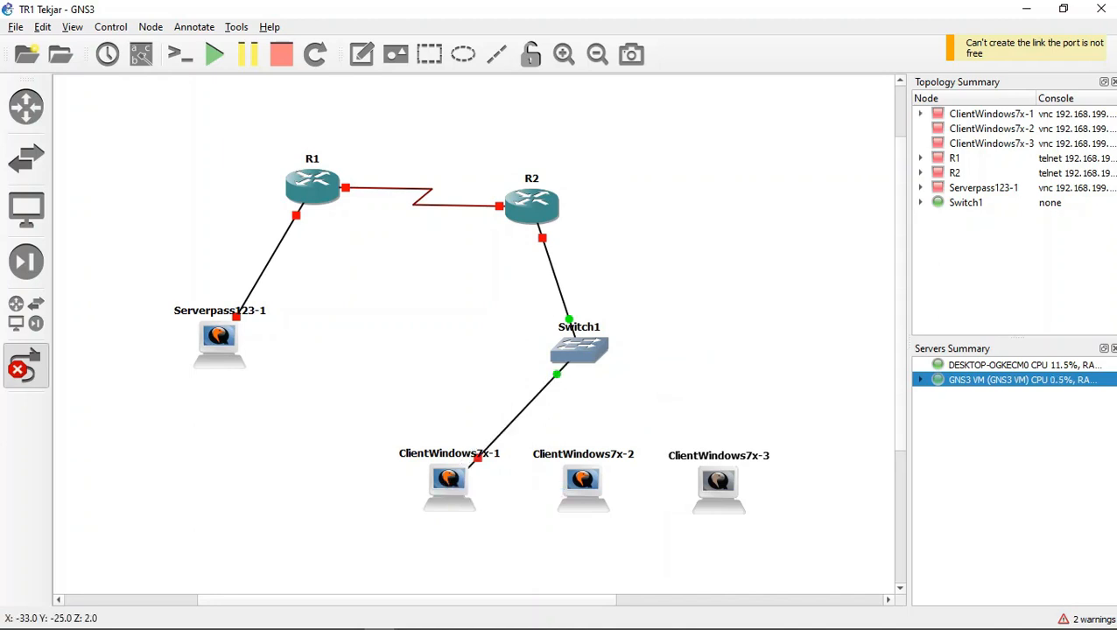
Step: Link Ethernet2 on Switch1 to Ethernet0 on ClientWindows7x-2
{"action": "left_click", "coordinate": [582, 348]}
{"action": "left_click", "coordinate": [619, 393]}
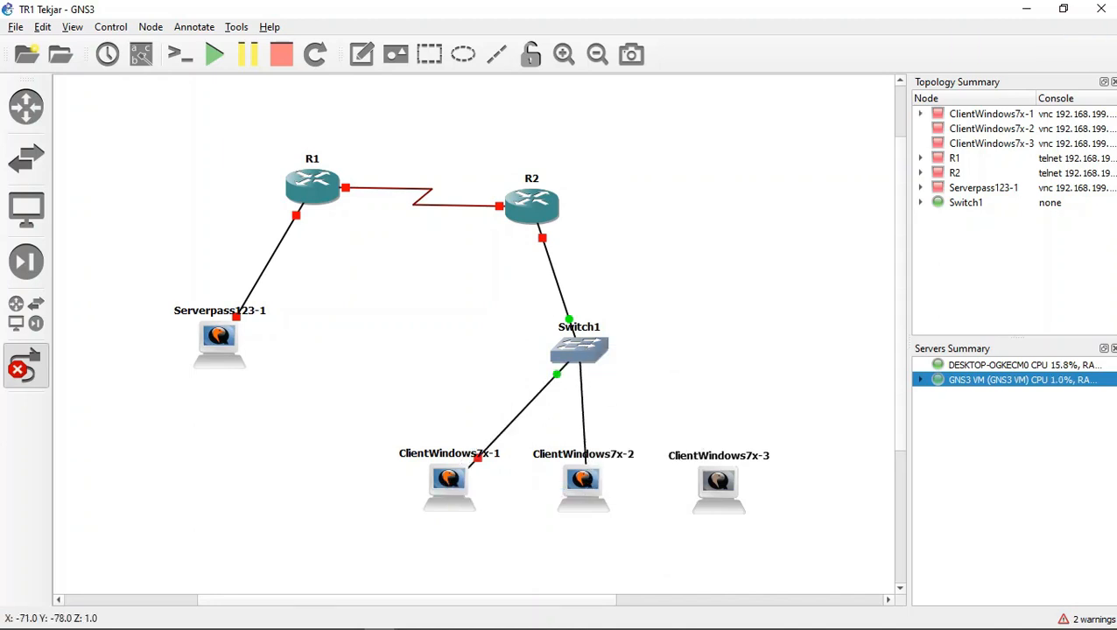
{"action": "left_click", "coordinate": [582, 478]}
{"action": "left_click", "coordinate": [619, 488]}
Step: Link Ethernet3 on Switch1 to Ethernet0 on ClientWindows7x-3
{"action": "left_click", "coordinate": [582, 342]}
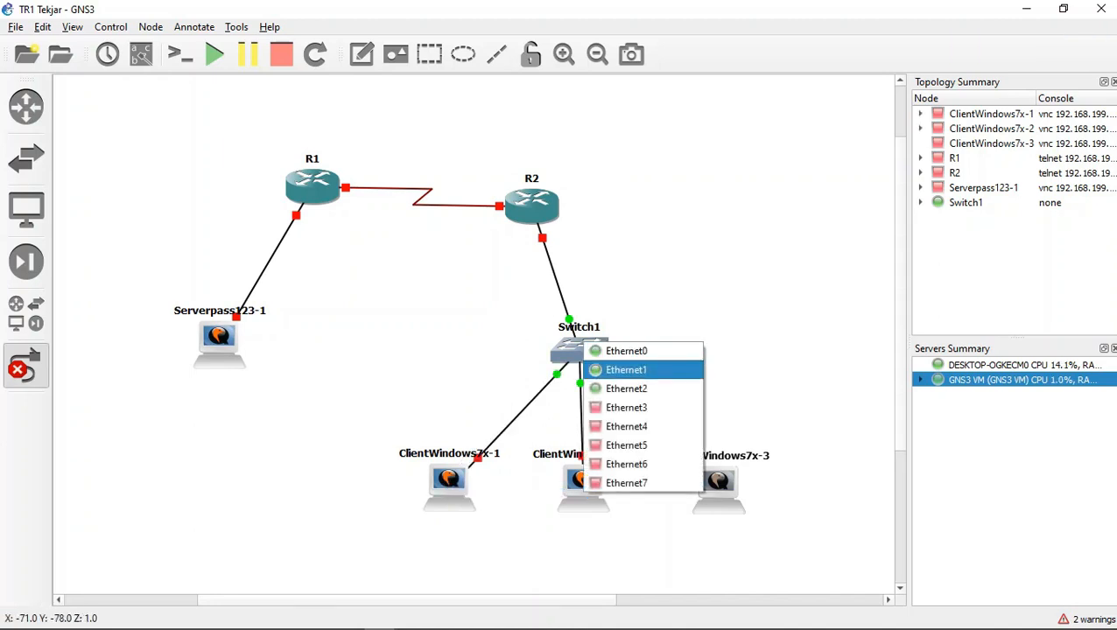
{"action": "left_click", "coordinate": [584, 350]}
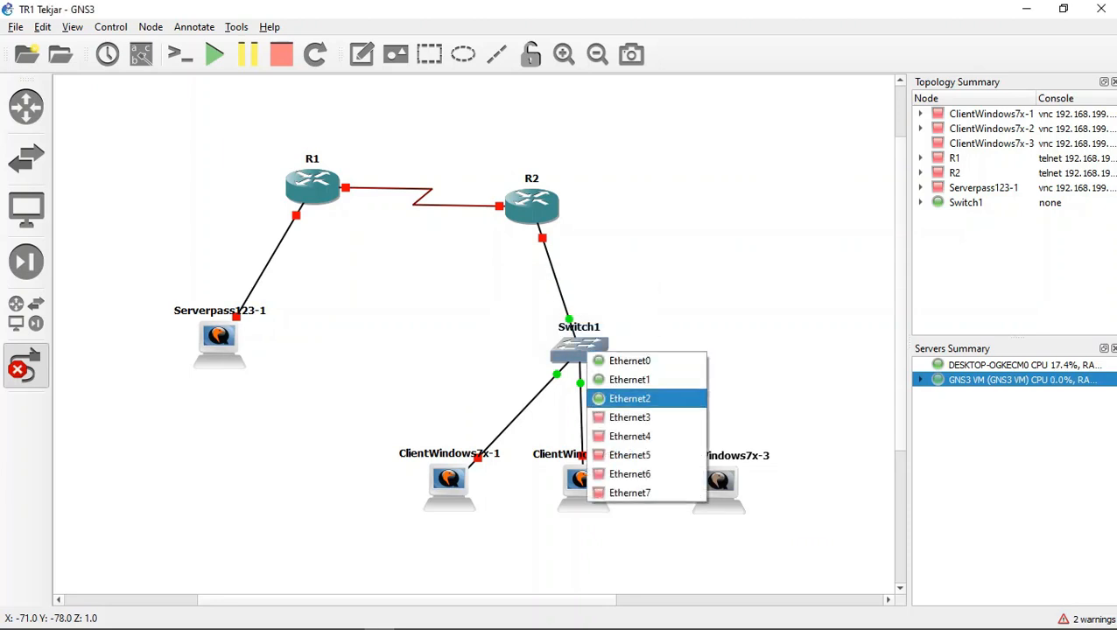
{"action": "left_click", "coordinate": [633, 396]}
{"action": "left_click", "coordinate": [634, 339]}
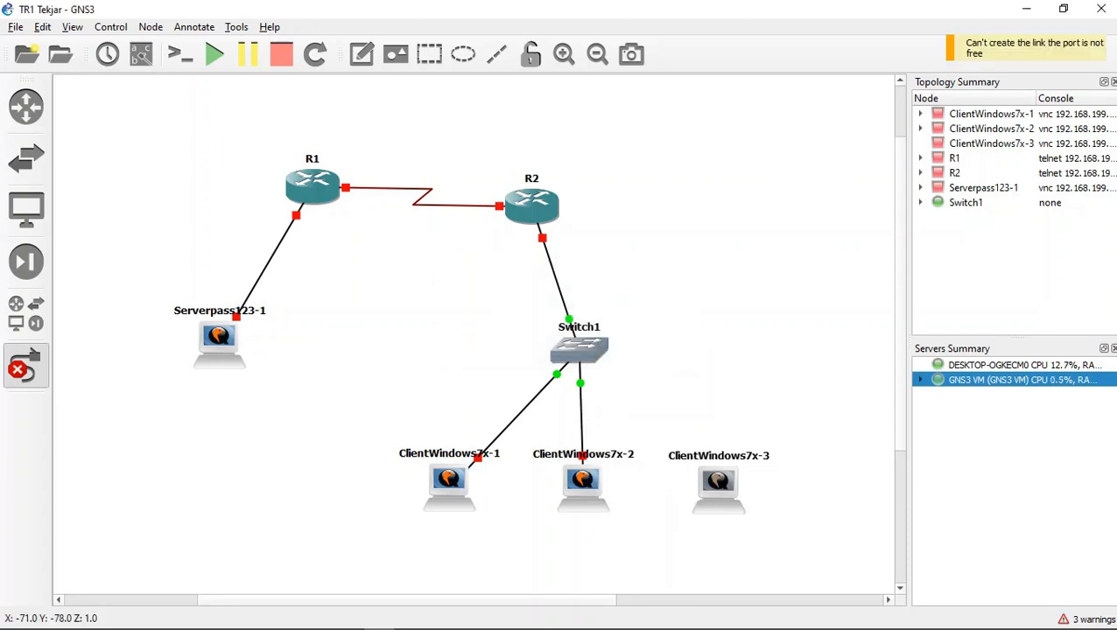
{"action": "left_click", "coordinate": [590, 353]}
{"action": "left_click", "coordinate": [632, 421]}
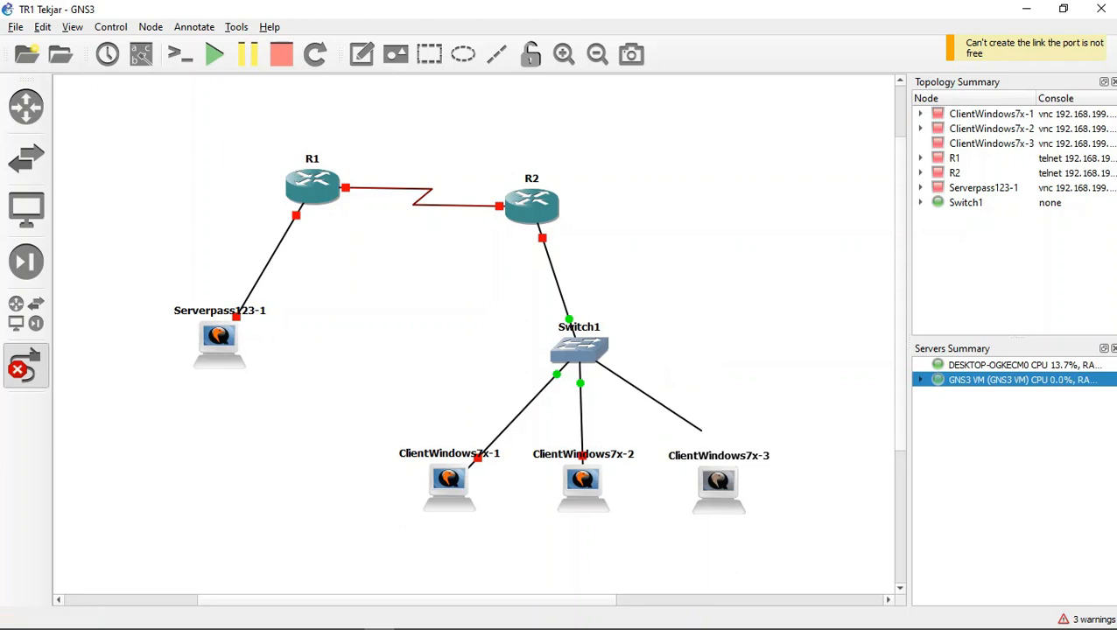
{"action": "left_click", "coordinate": [716, 483]}
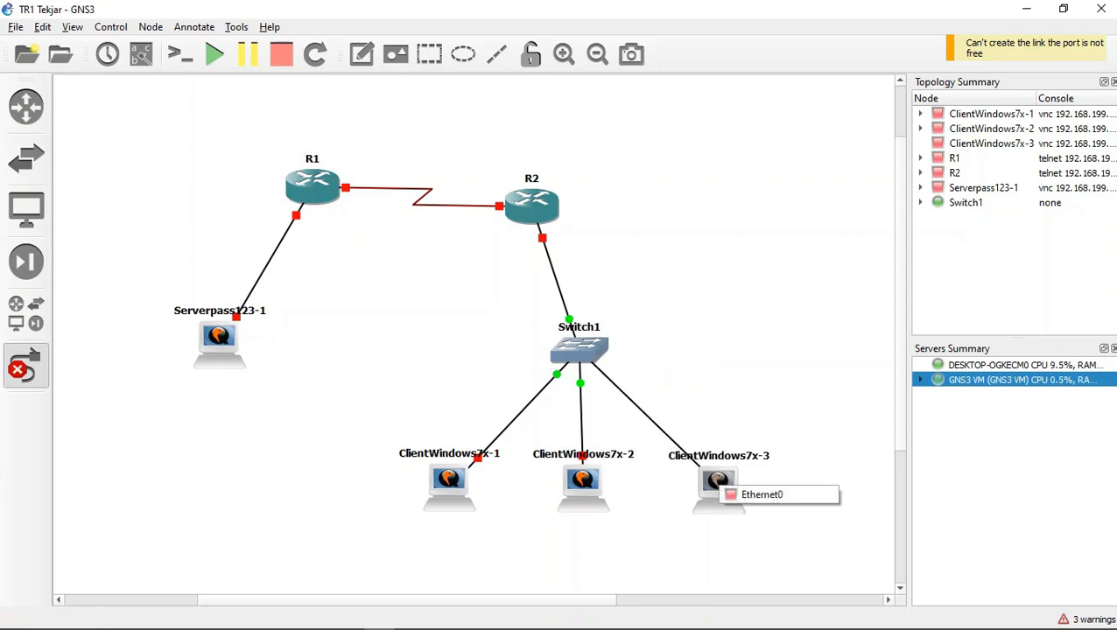
{"action": "left_click", "coordinate": [746, 493]}
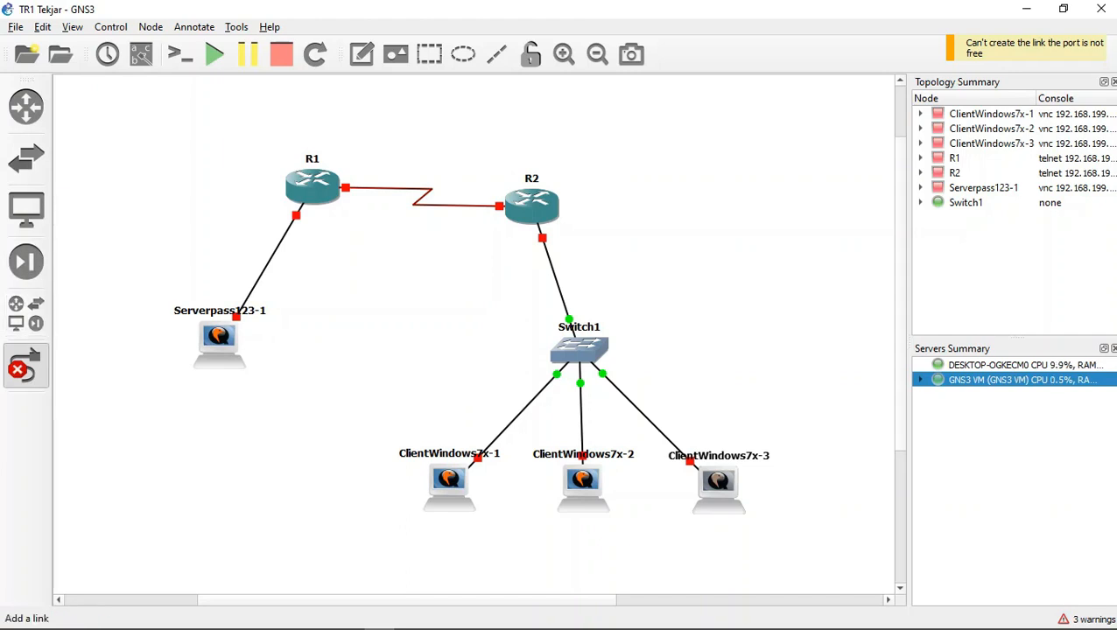
Step: Leave link mode and align R2 directly above Switch1, roughly level with R1
{"action": "left_click", "coordinate": [25, 366]}
{"action": "left_click_drag", "start_coordinate": [532, 203], "coordinate": [578, 183]}
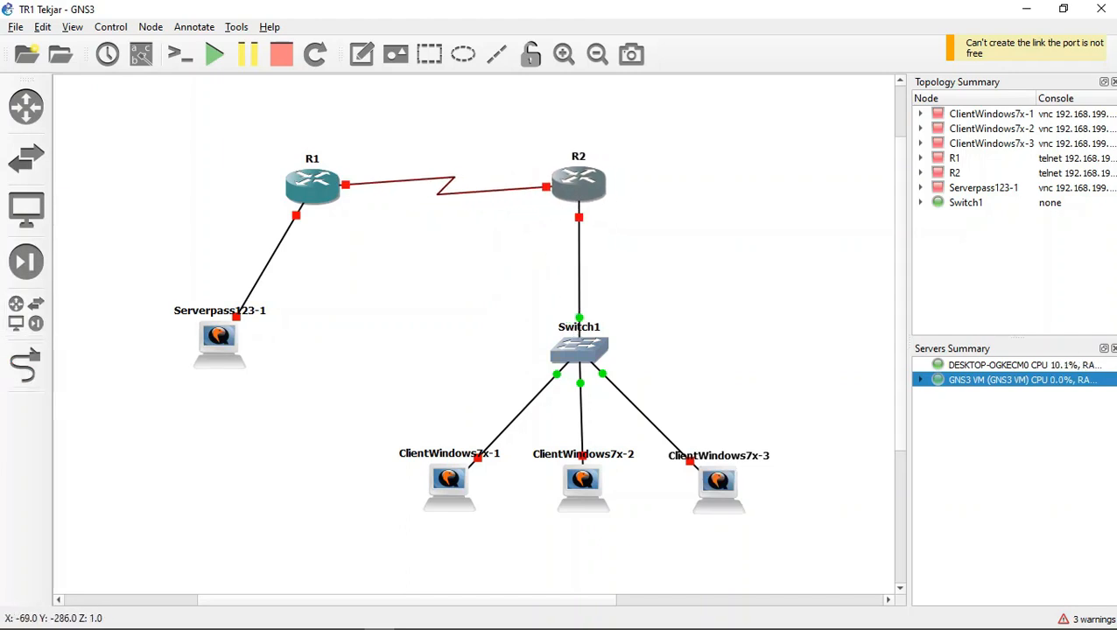
{"action": "left_click_drag", "start_coordinate": [579, 184], "coordinate": [576, 191]}
{"action": "mouse_move", "coordinate": [312, 184]}
{"action": "left_mouse_down"}
{"action": "mouse_move", "coordinate": [362, 192]}
{"action": "mouse_move", "coordinate": [313, 183]}
{"action": "left_mouse_up"}
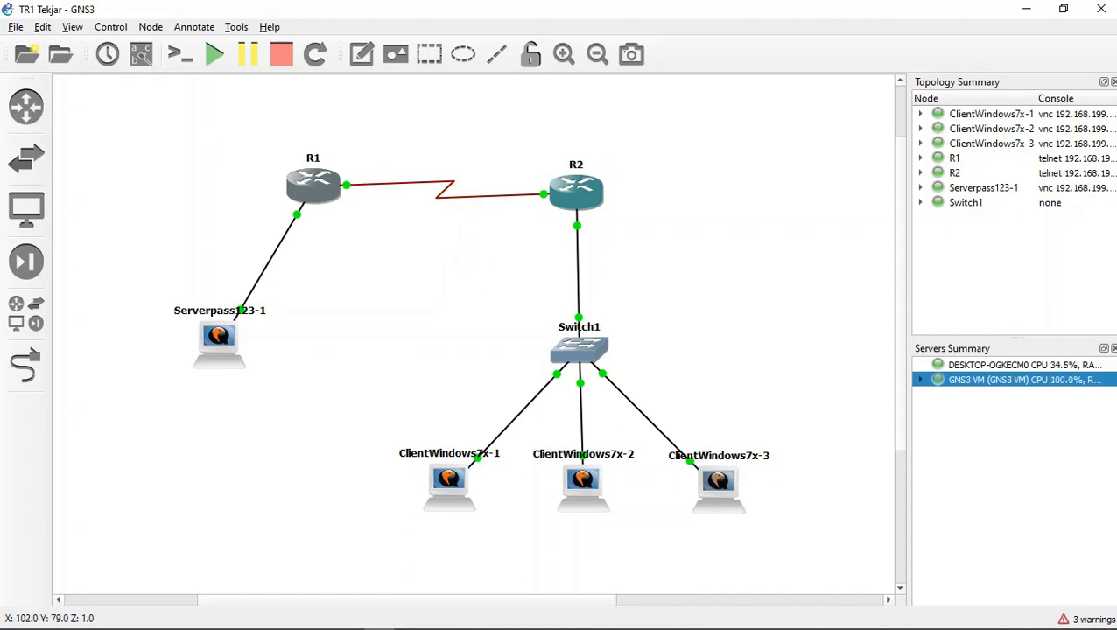
Step: Stop the ClientWindows7x-3 node
{"action": "right_click", "coordinate": [713, 477]}
{"action": "left_click", "coordinate": [746, 239]}
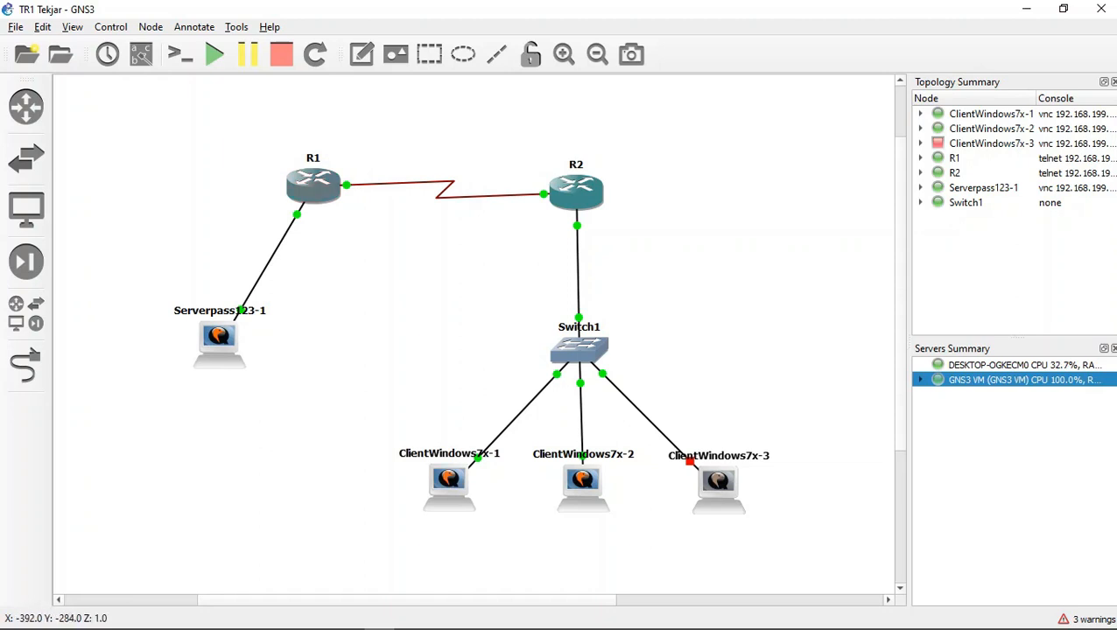
Step: Move R1 slightly farther from R2, keeping both routers about level above the server and switch
{"action": "mouse_move", "coordinate": [313, 182]}
{"action": "left_mouse_down"}
{"action": "mouse_move", "coordinate": [341, 184]}
{"action": "mouse_move", "coordinate": [332, 184]}
{"action": "left_mouse_up"}
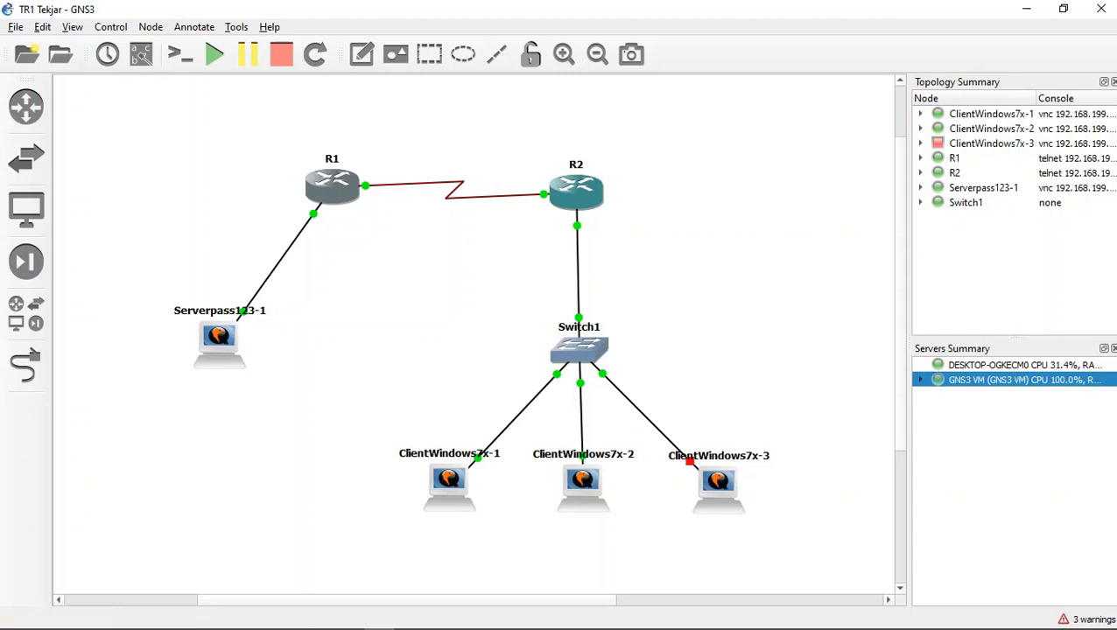
{"action": "left_click_drag", "start_coordinate": [576, 193], "coordinate": [576, 195]}
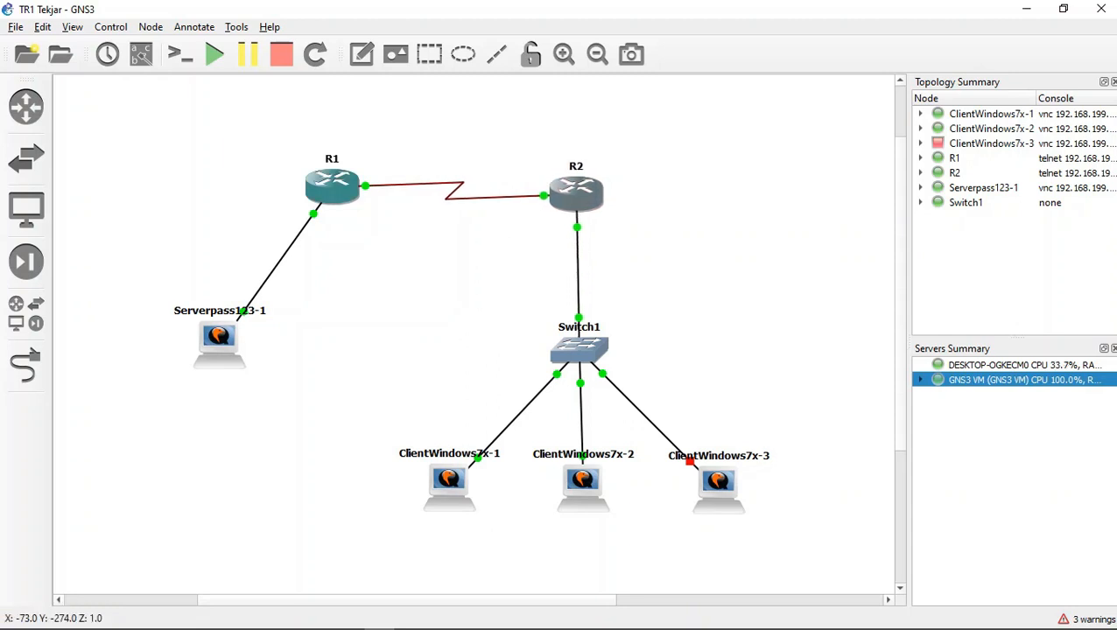
{"action": "left_click_drag", "start_coordinate": [332, 184], "coordinate": [297, 191]}
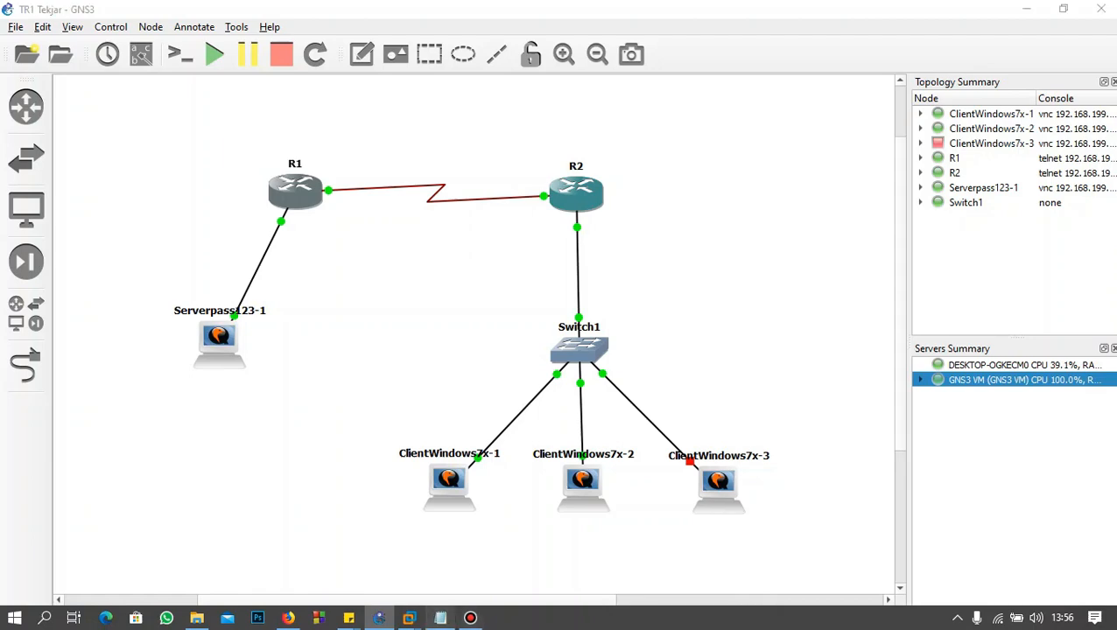
Step: Switch to the vlsm notes in Notepad and review the client, server and server-to-client subnet calculations, then return to the topology
{"action": "left_click", "coordinate": [440, 618]}
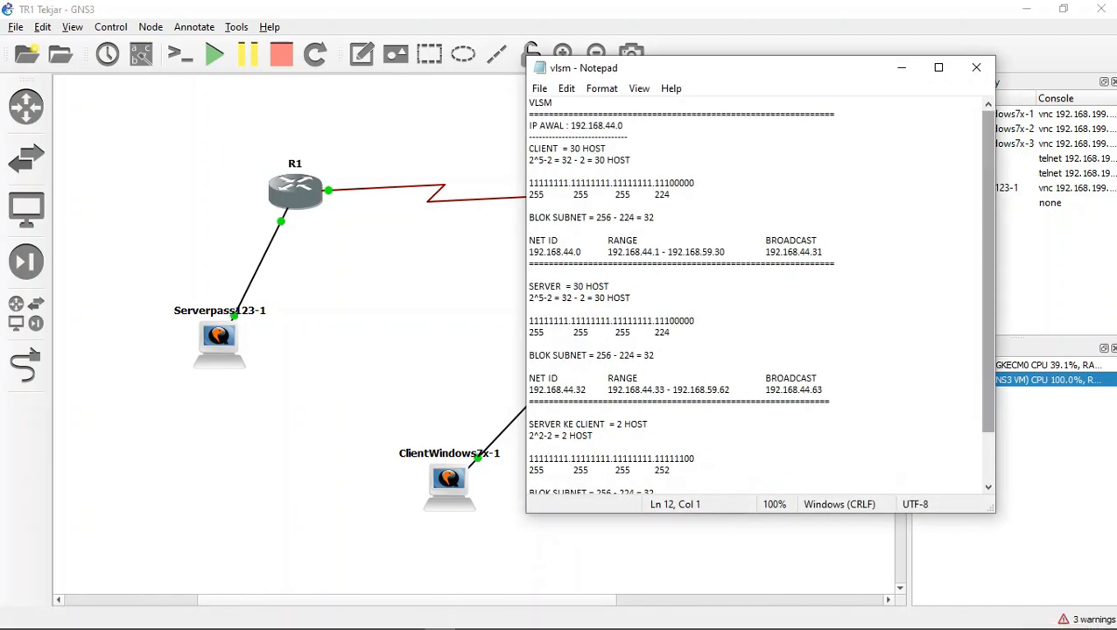
{"action": "mouse_move", "coordinate": [988, 263]}
{"action": "left_mouse_down"}
{"action": "mouse_move", "coordinate": [988, 314]}
{"action": "mouse_move", "coordinate": [988, 266]}
{"action": "left_mouse_up"}
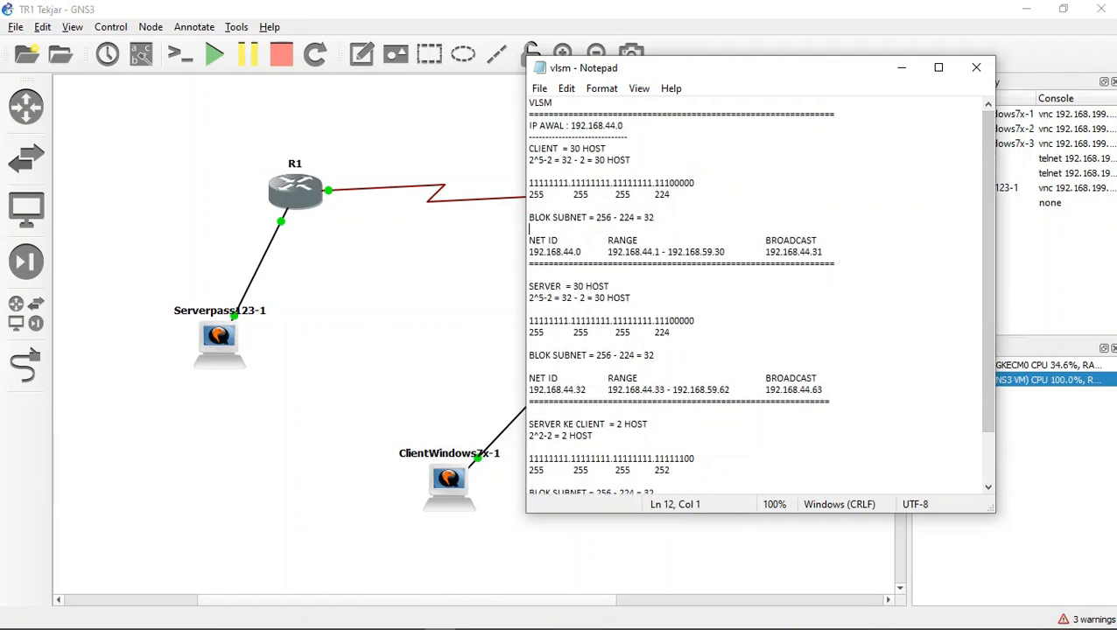
{"action": "left_click_drag", "start_coordinate": [529, 148], "coordinate": [835, 274]}
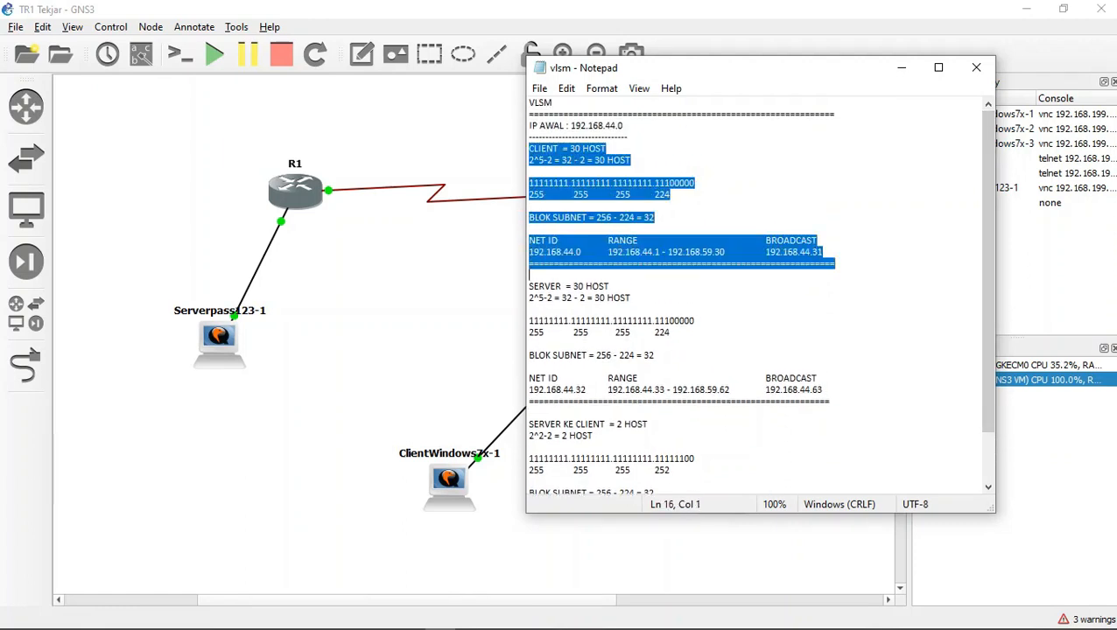
{"action": "left_click_drag", "start_coordinate": [529, 287], "coordinate": [529, 411]}
{"action": "left_click_drag", "start_coordinate": [988, 351], "coordinate": [989, 401]}
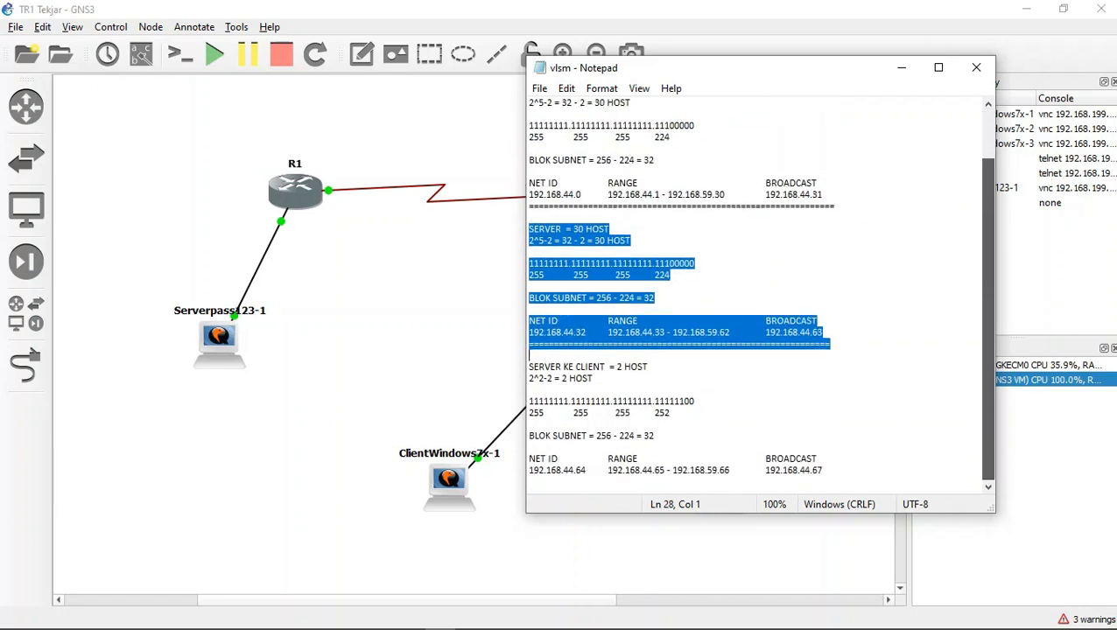
{"action": "left_click_drag", "start_coordinate": [825, 470], "coordinate": [529, 355]}
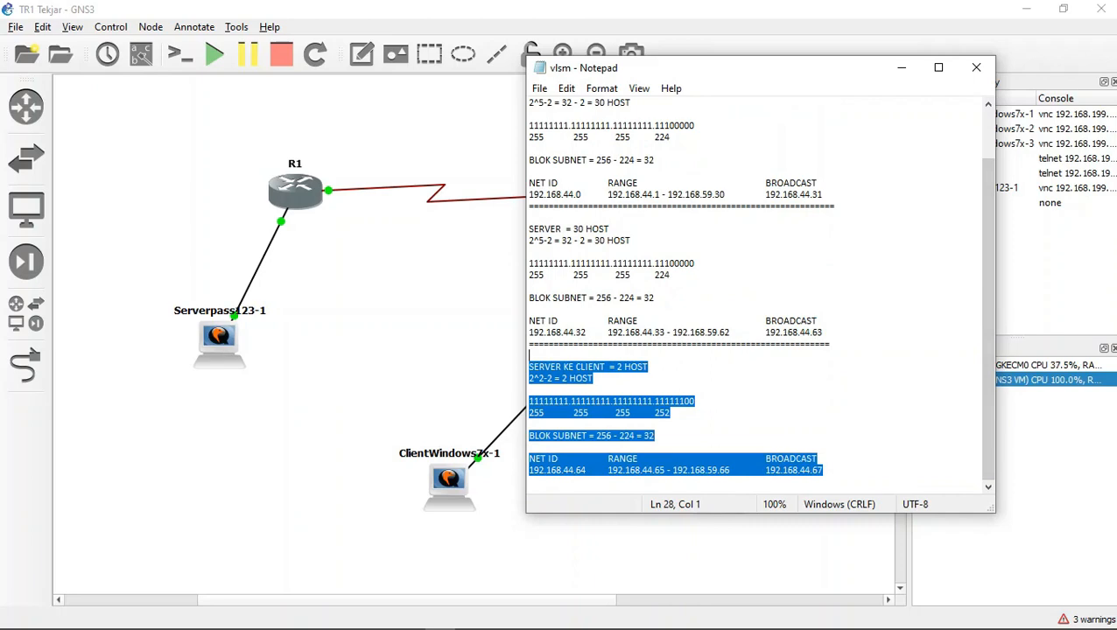
{"action": "left_click", "coordinate": [901, 68]}
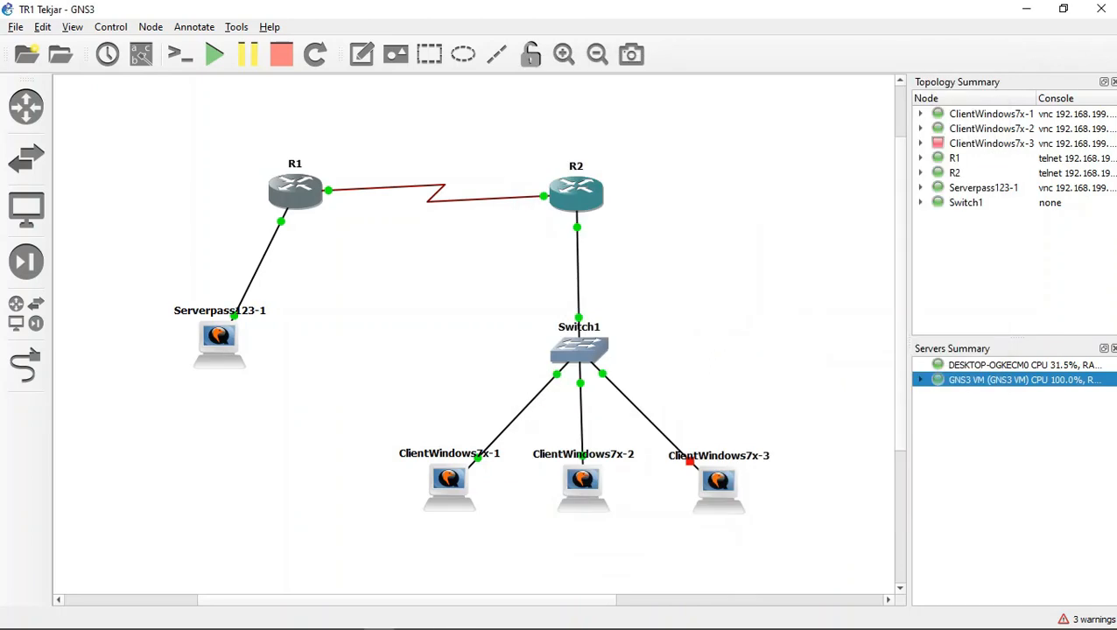
{"action": "left_click", "coordinate": [440, 618]}
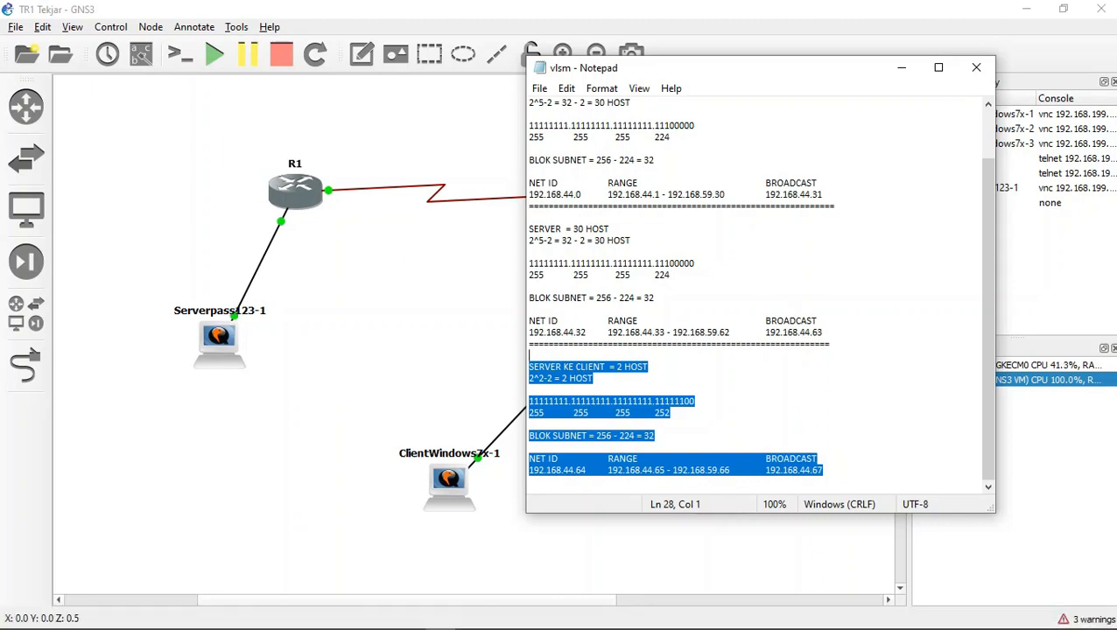
{"action": "left_click", "coordinate": [901, 68]}
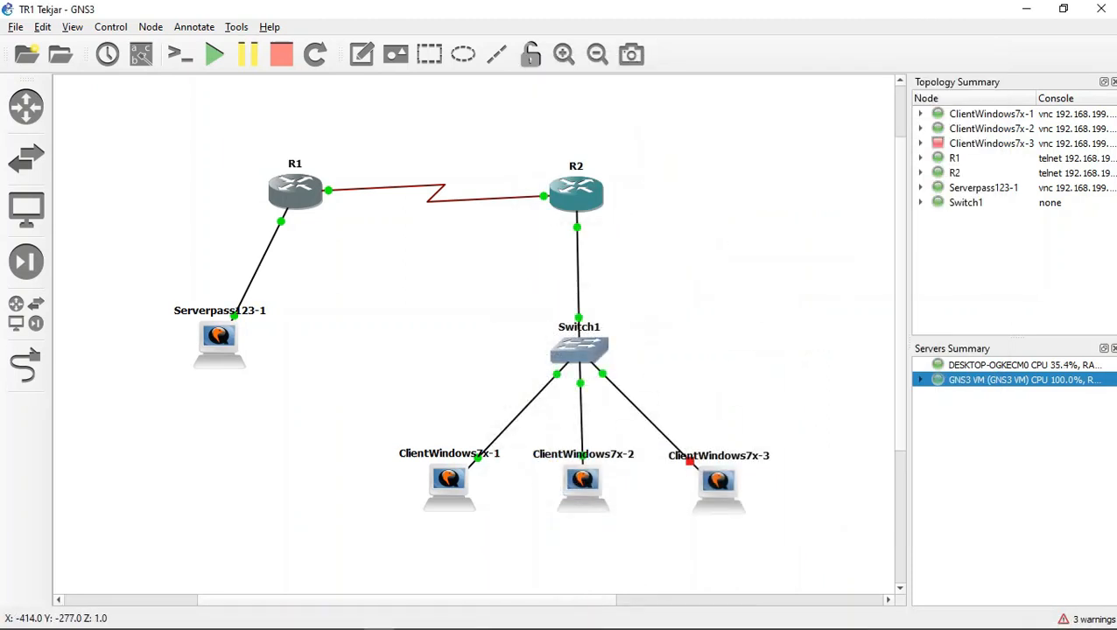
Step: Open the R1 console and bring up its command prompt
{"action": "right_click", "coordinate": [292, 194]}
{"action": "left_click", "coordinate": [332, 223]}
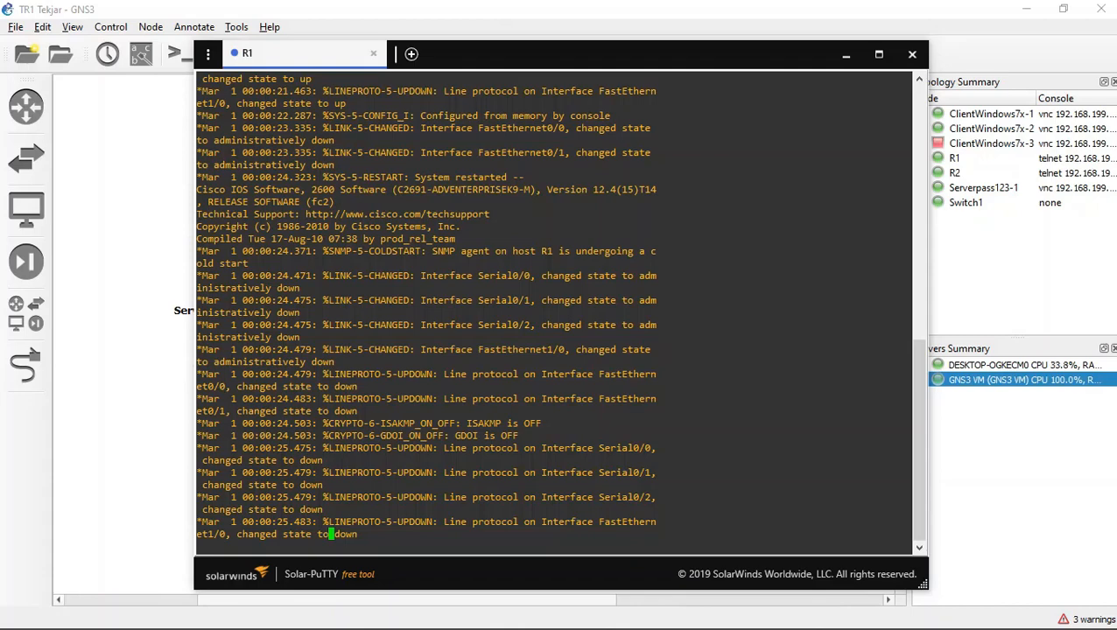
{"action": "mouse_move", "coordinate": [500, 628]}
{"action": "left_click", "coordinate": [470, 618]}
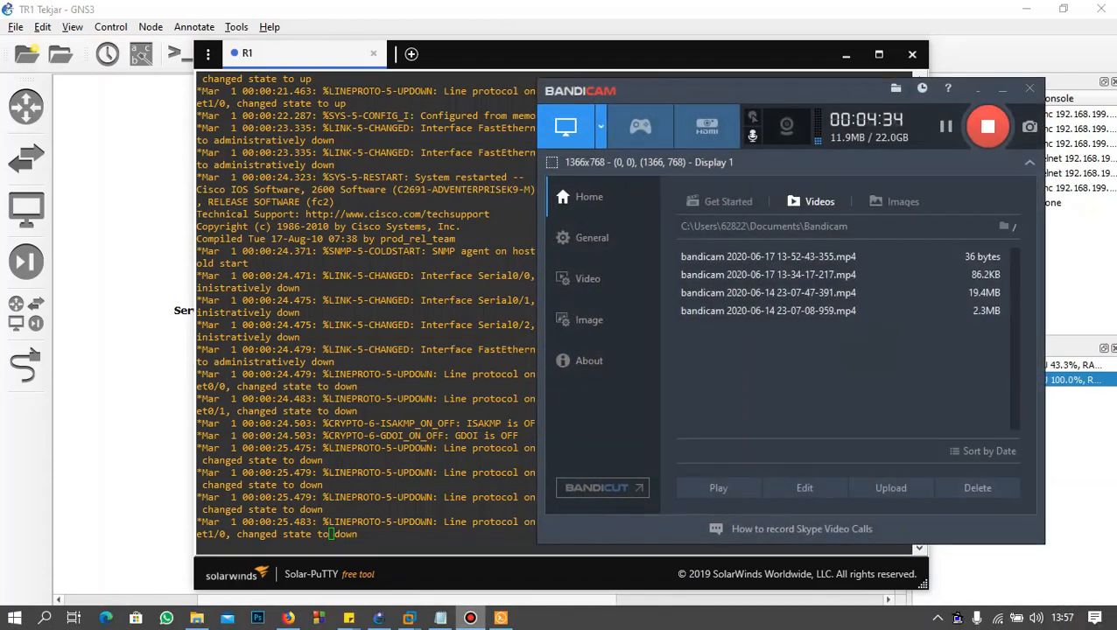
{"action": "left_click", "coordinate": [470, 618]}
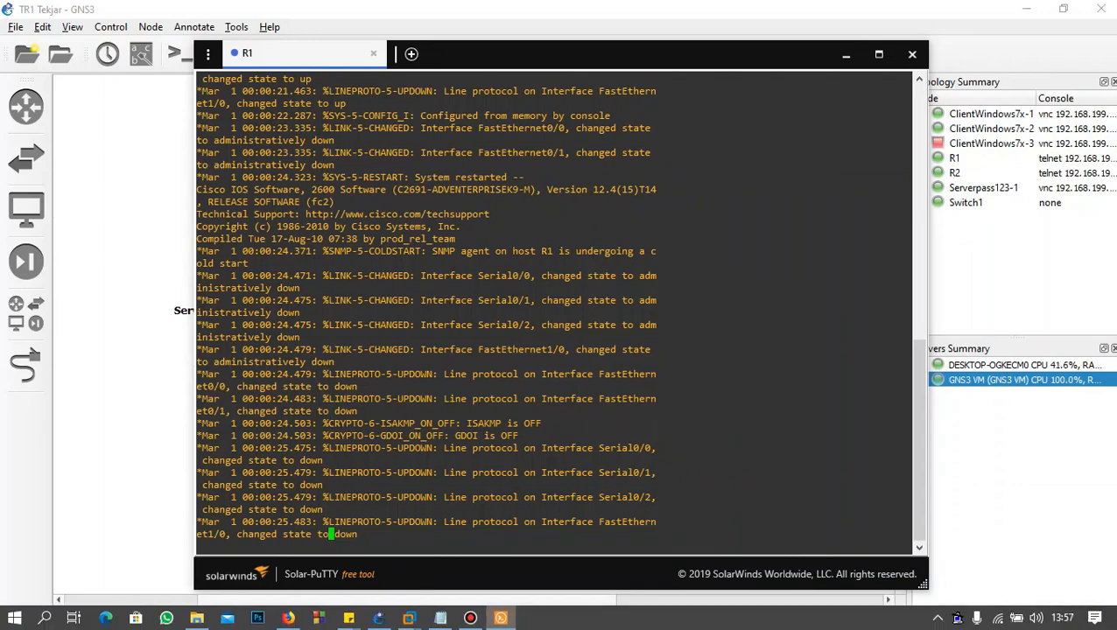
{"action": "key", "text": "Return"}
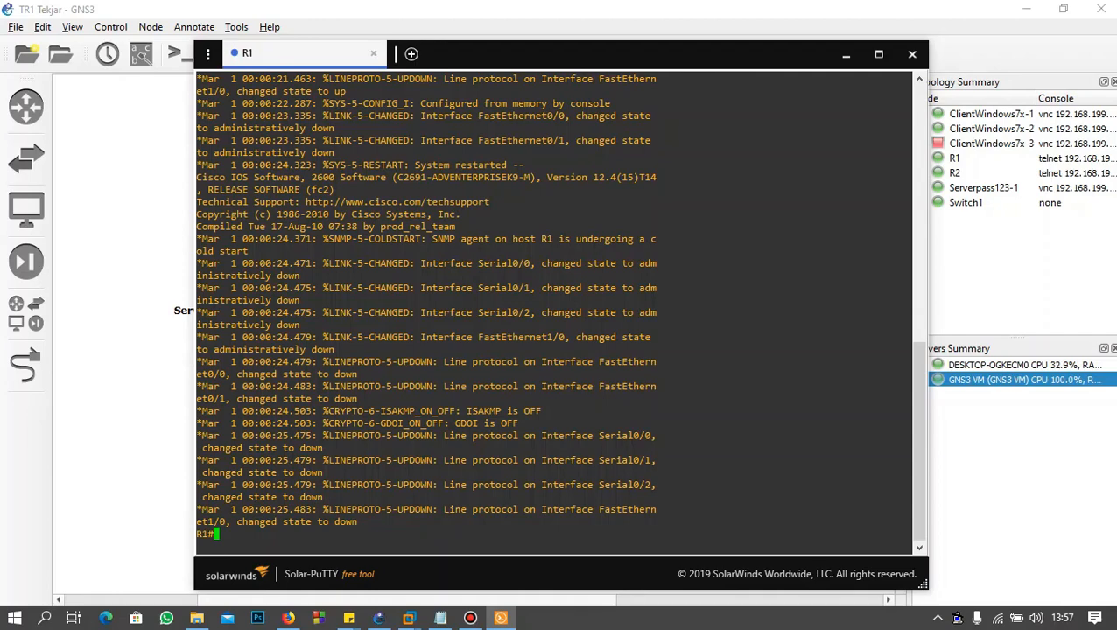
Step: Enter global configuration on R1 with conf t and select the serial interface with int s0/0
{"action": "type", "text": "conf t"}
{"action": "key", "text": "Return"}
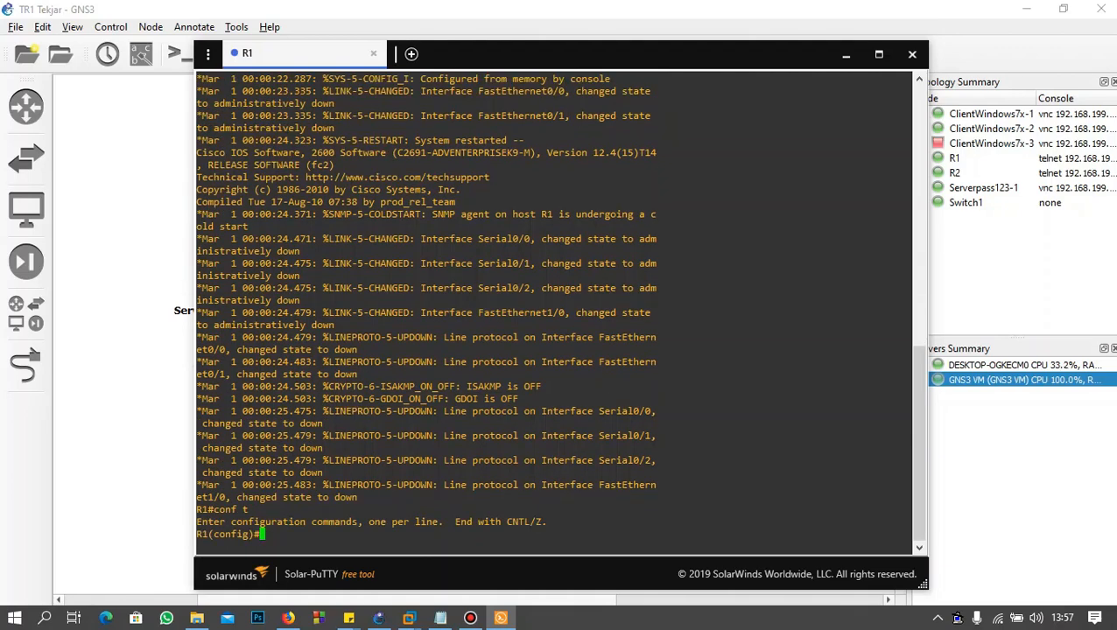
{"action": "type", "text": "int s0/0"}
{"action": "key", "text": "Return"}
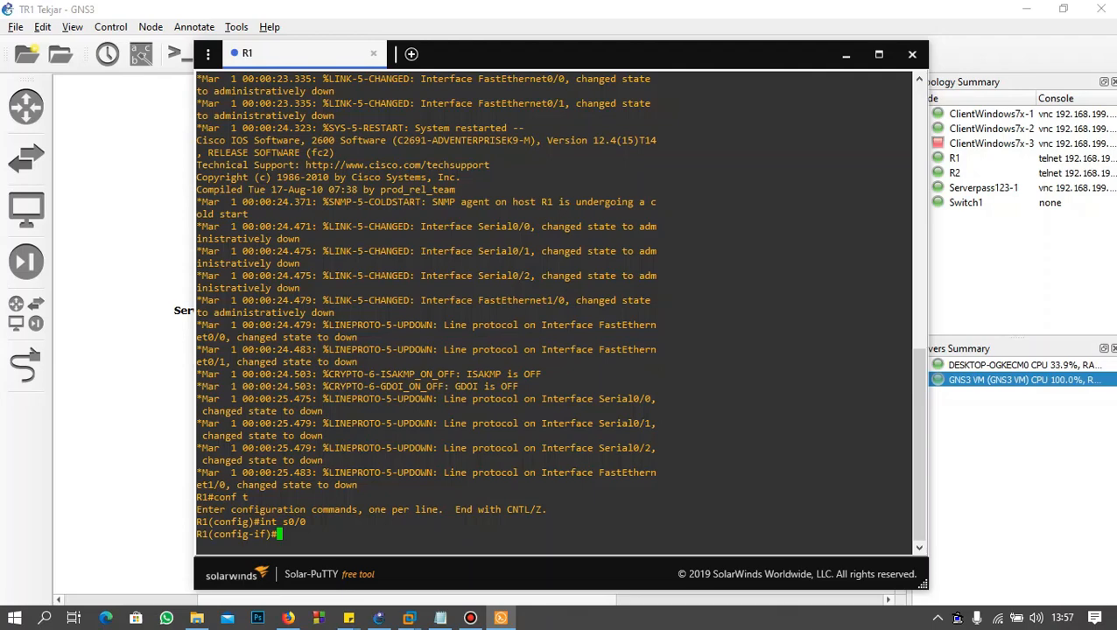
Step: Begin R1's ip add command with 192.168.44. and look up the first server-to-client address in the vlsm notes
{"action": "type", "text": "ip add"}
{"action": "key", "text": "BackSpace"}
{"action": "type", "text": "192.168."}
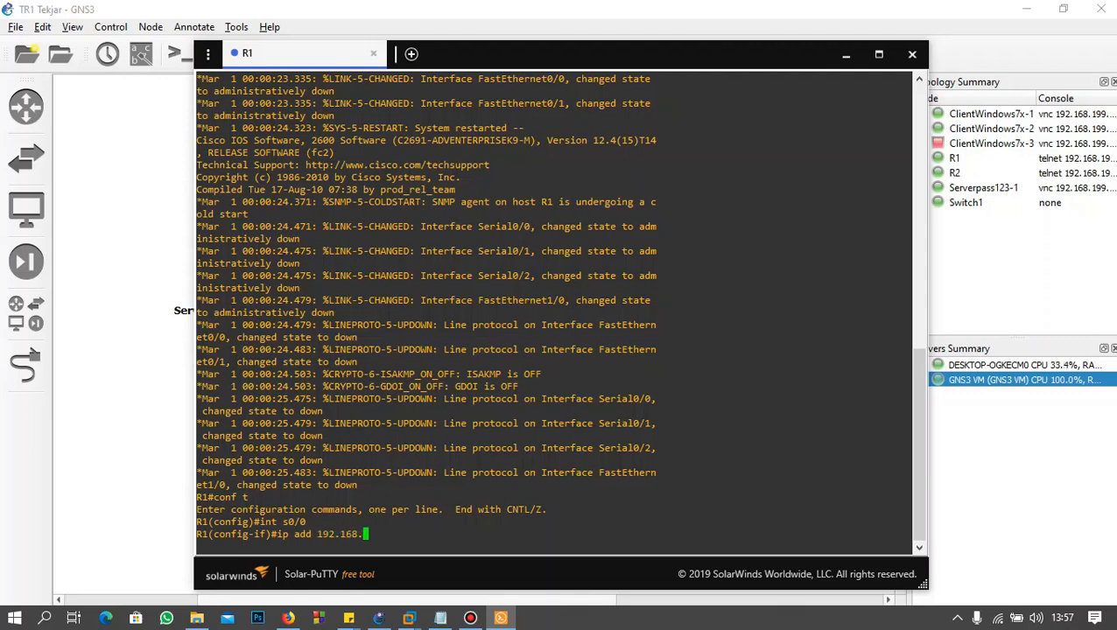
{"action": "type", "text": "44."}
{"action": "left_click", "coordinate": [441, 618]}
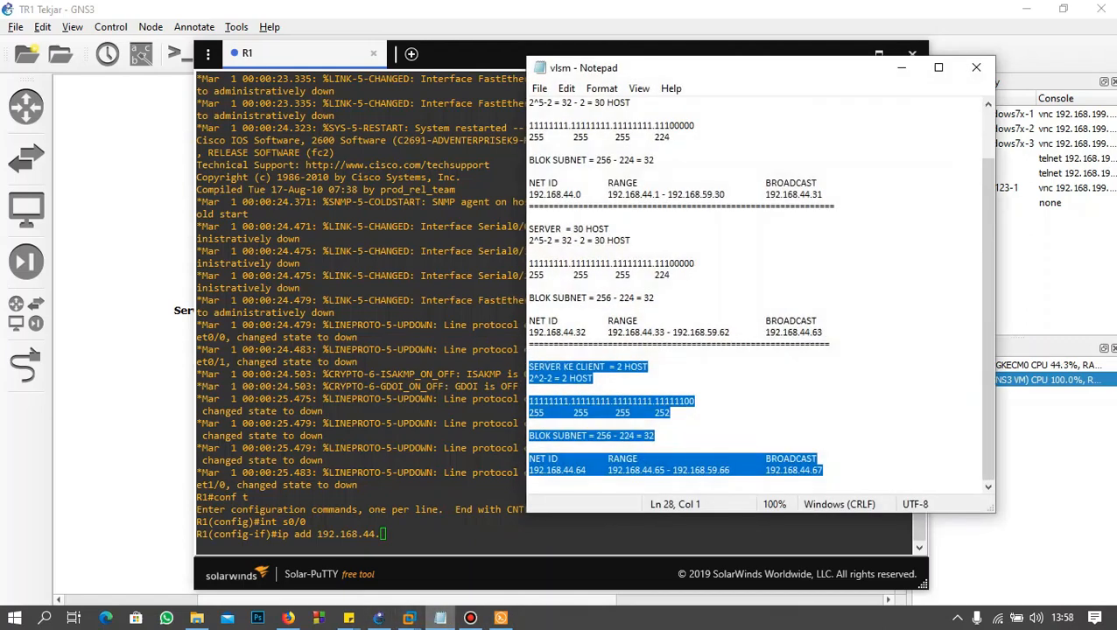
{"action": "left_click", "coordinate": [665, 471]}
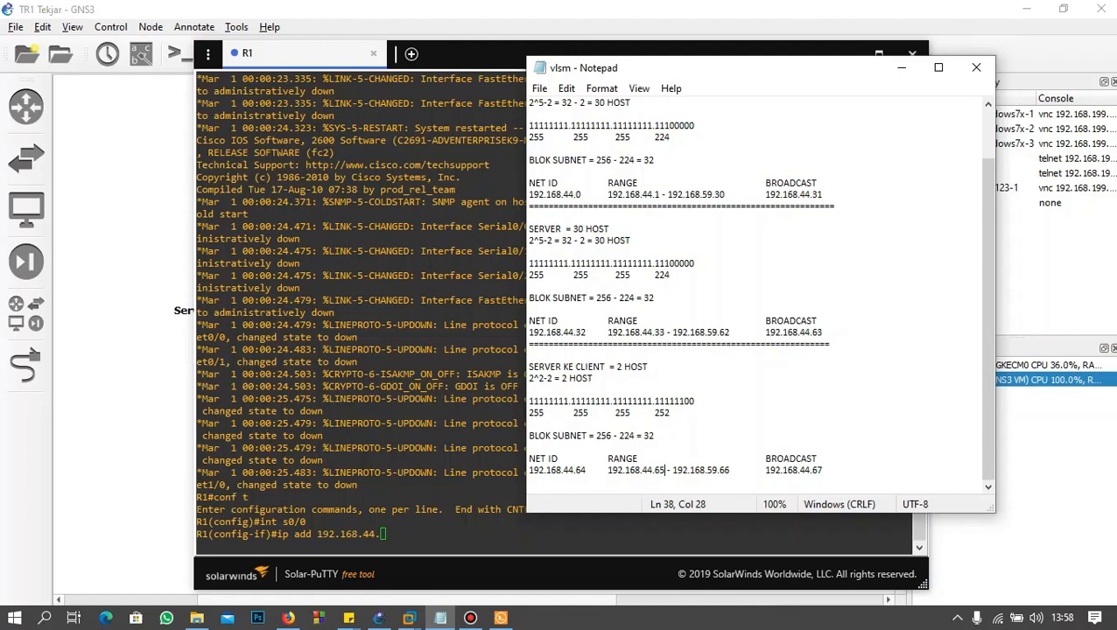
{"action": "left_click", "coordinate": [902, 67]}
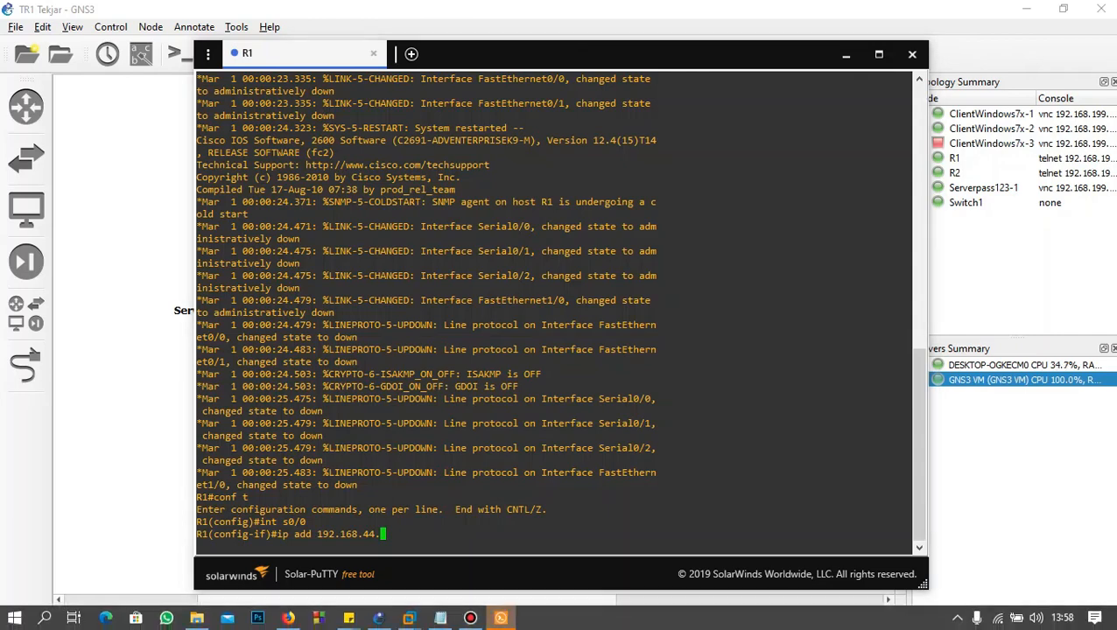
Step: Complete R1's s0/0 address as 192.168.44.65 with mask 255.255.255.252, check the mask against the vlsm notes, and run the command
{"action": "type", "text": "65 255.255.255.252"}
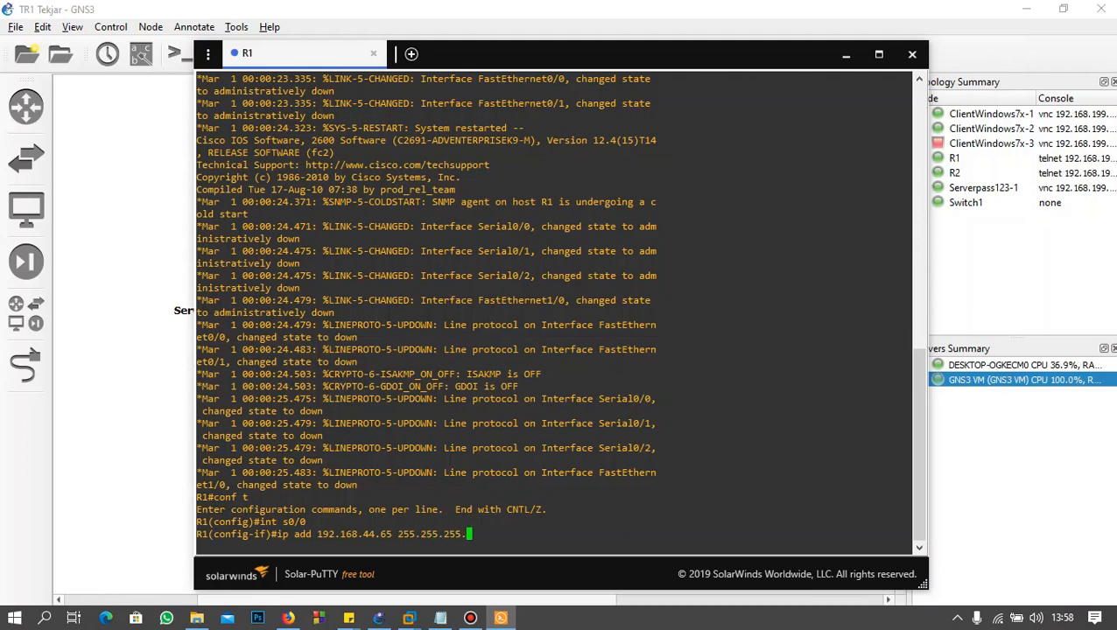
{"action": "left_click", "coordinate": [440, 618]}
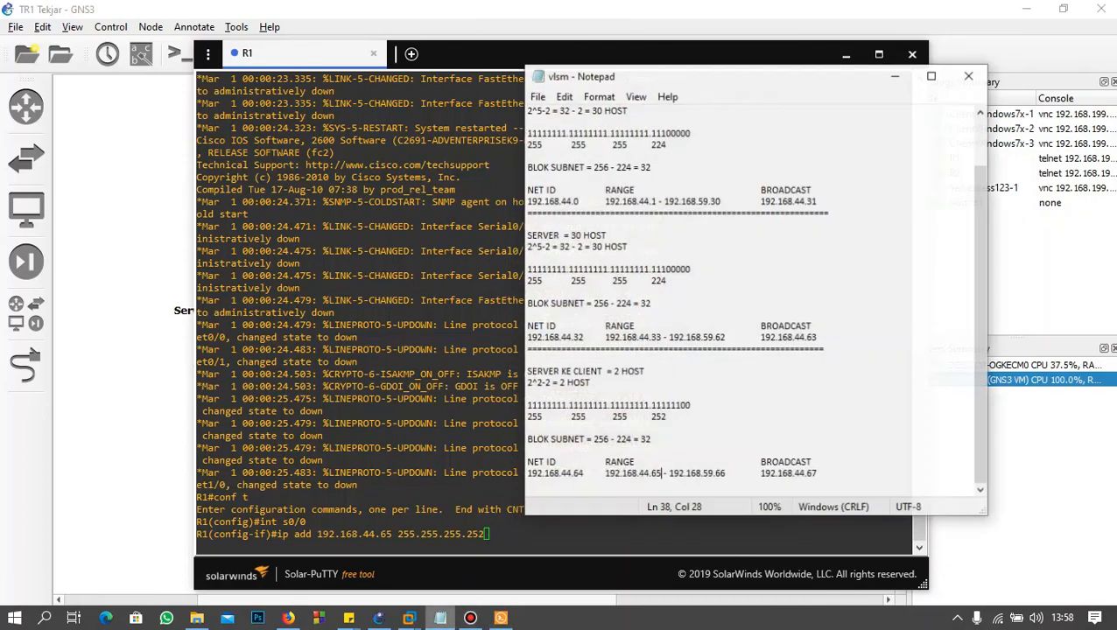
{"action": "left_click", "coordinate": [670, 412]}
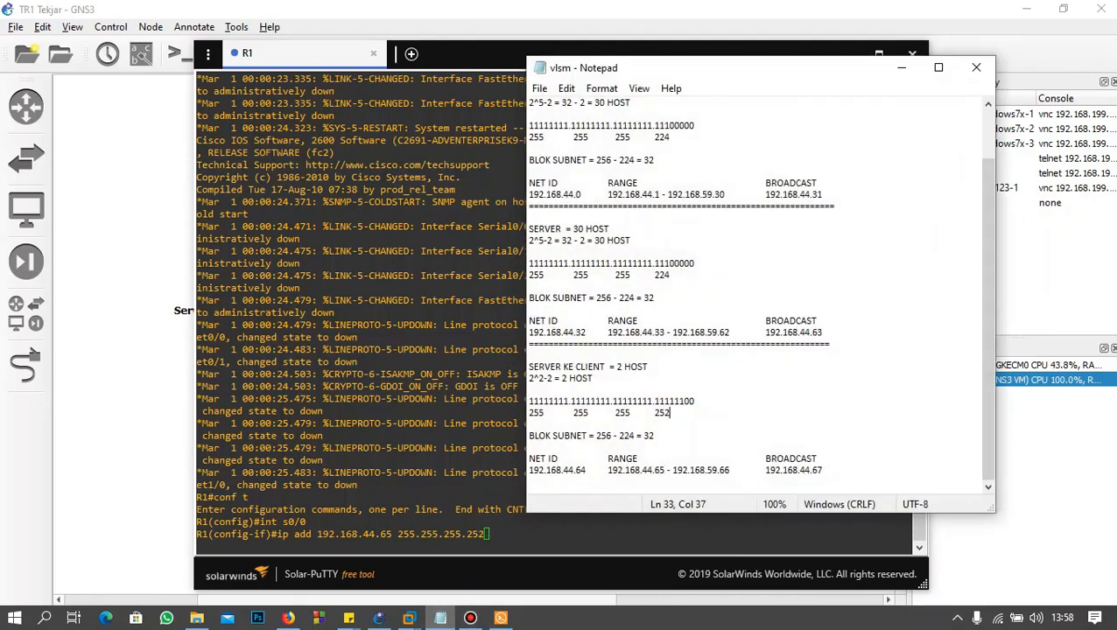
{"action": "left_click", "coordinate": [901, 67]}
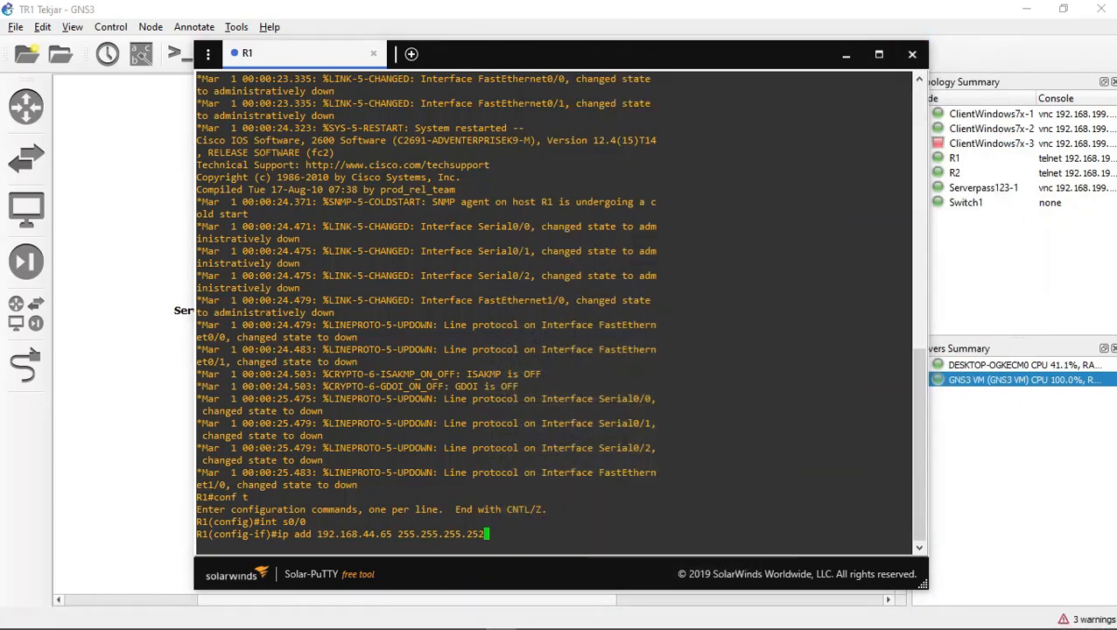
{"action": "double_click", "coordinate": [691, 534]}
{"action": "left_click", "coordinate": [692, 534]}
{"action": "key", "text": "Return"}
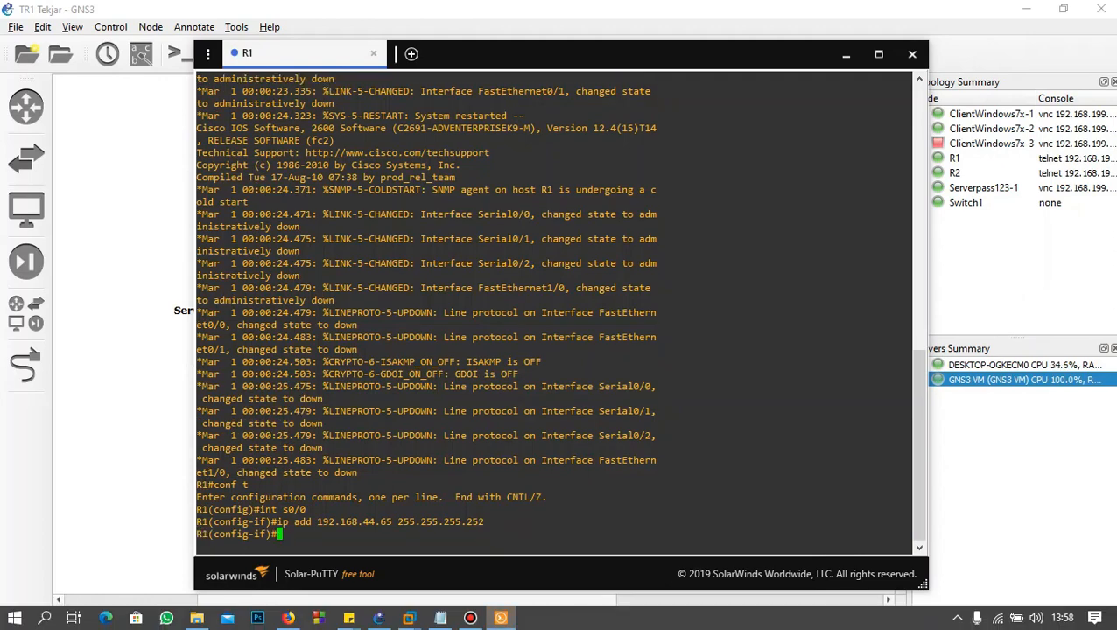
Step: Enable R1's serial interface with no shut and leave interface configuration with exit
{"action": "type", "text": "no shut"}
{"action": "key", "text": "Return"}
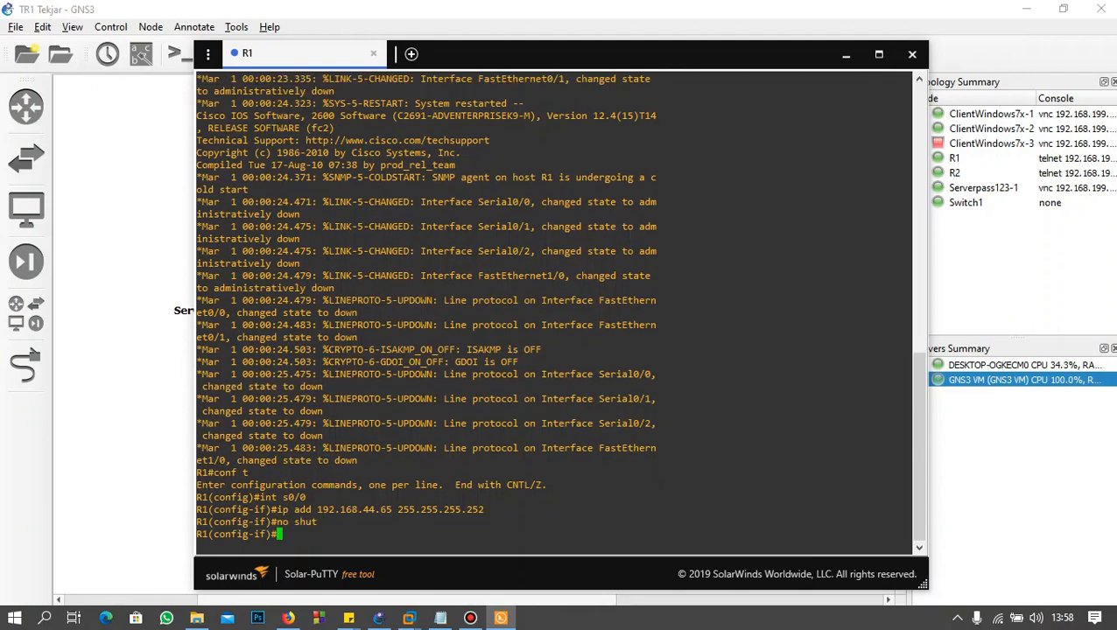
{"action": "type", "text": "exit"}
{"action": "key", "text": "Return"}
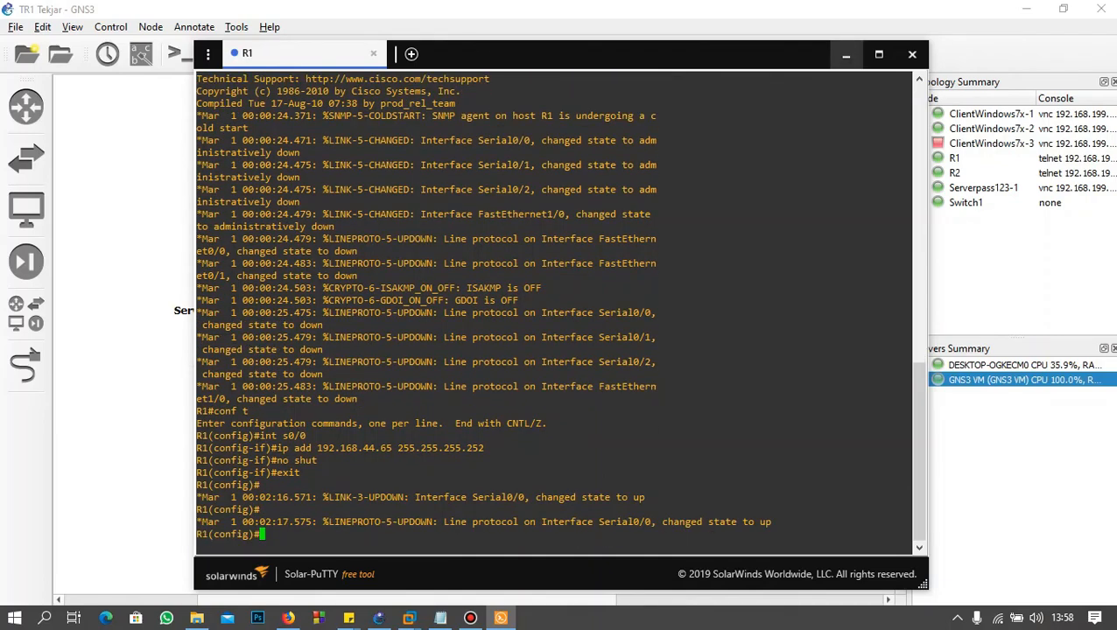
Step: Return to the topology, open the R2 console and bring up its command prompt
{"action": "left_click", "coordinate": [845, 54]}
{"action": "right_click", "coordinate": [577, 194]}
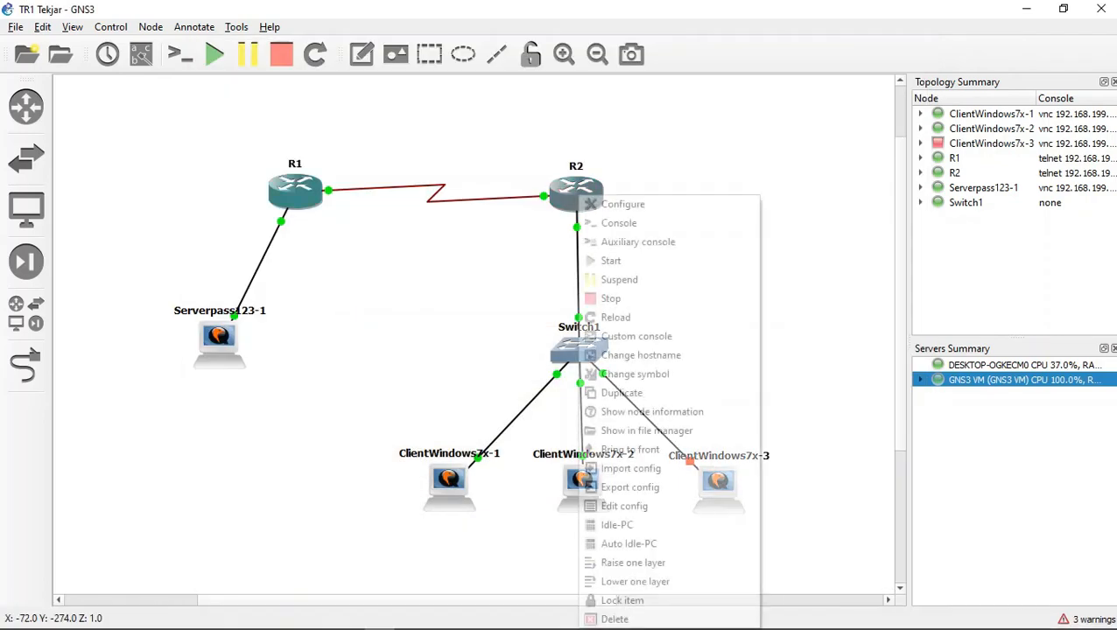
{"action": "left_click", "coordinate": [619, 222]}
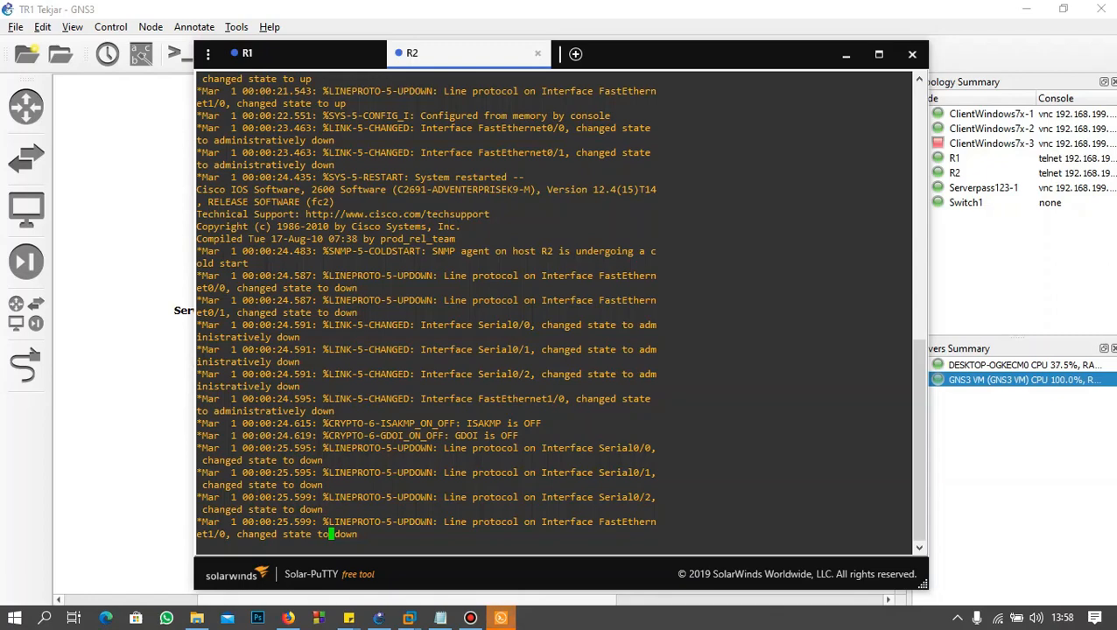
{"action": "mouse_move", "coordinate": [349, 618]}
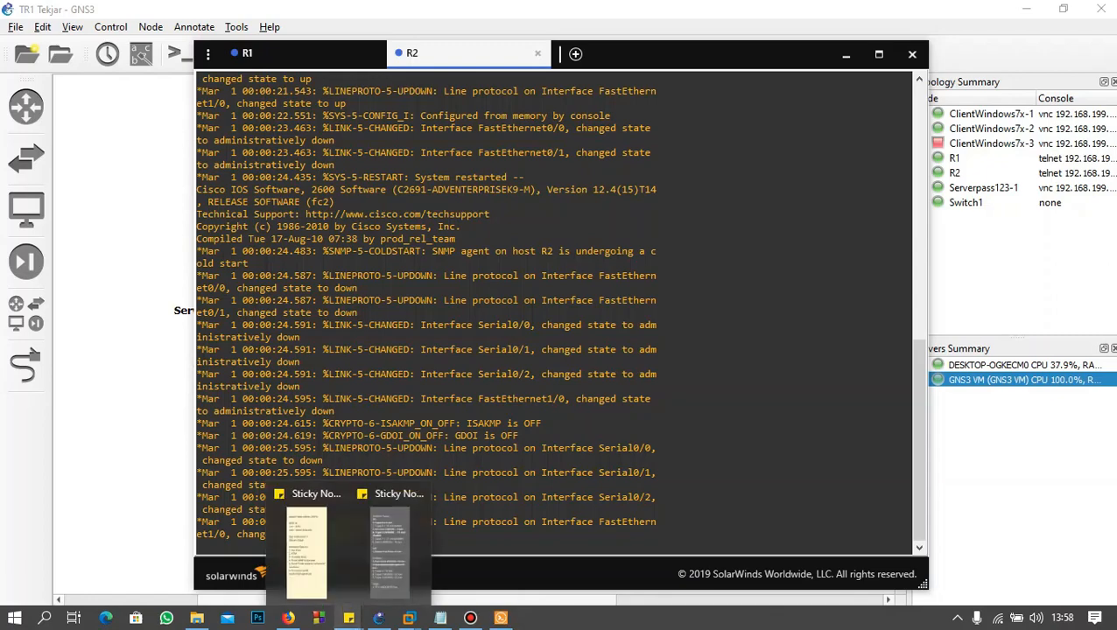
{"action": "key", "text": "Return"}
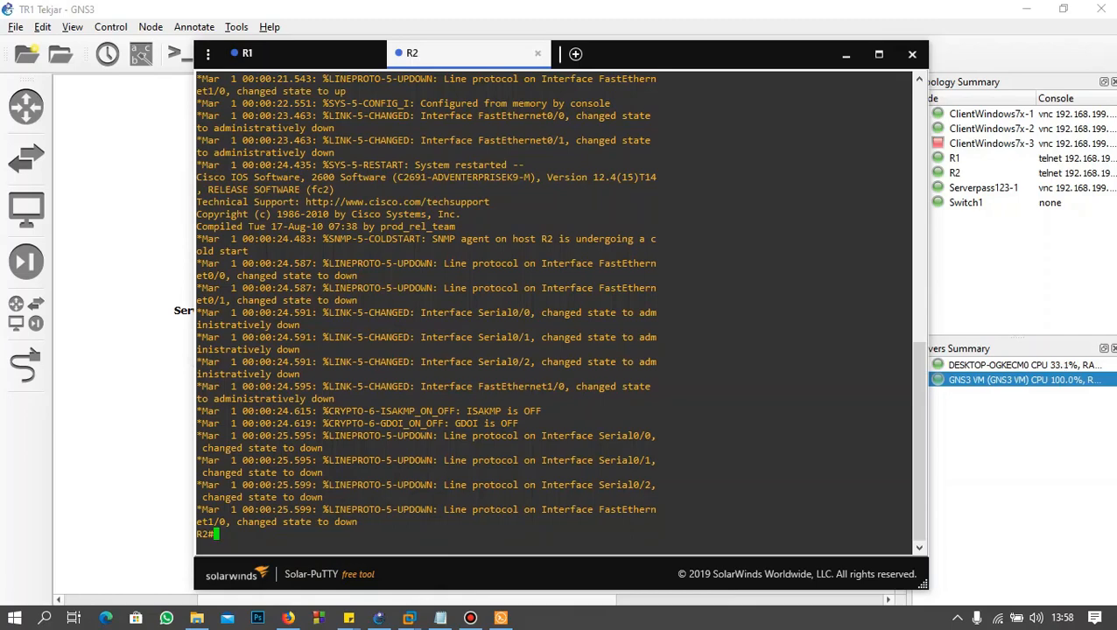
Step: Enter global configuration on R2 with conf t and select the serial interface with int s0/0
{"action": "type", "text": "conf t"}
{"action": "key", "text": "Return"}
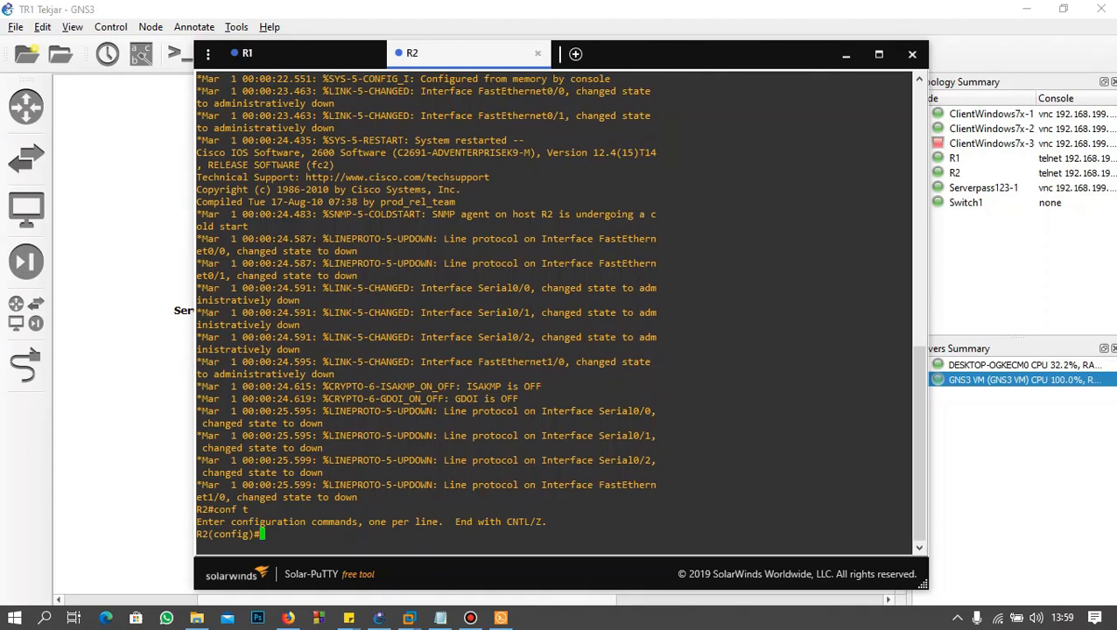
{"action": "type", "text": "int s0/0"}
{"action": "key", "text": "Return"}
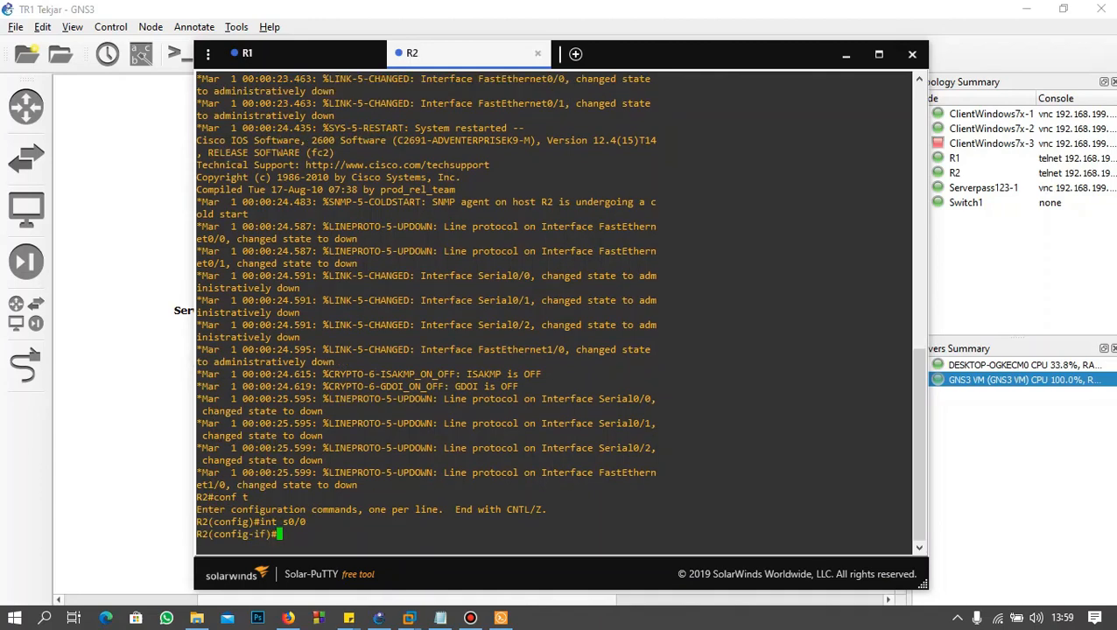
Step: Assign 192.168.44.66 with mask 255.255.255.252 to R2's s0/0 using ip add
{"action": "type", "text": "ip add 192.168.44"}
{"action": "type", "text": ".66 "}
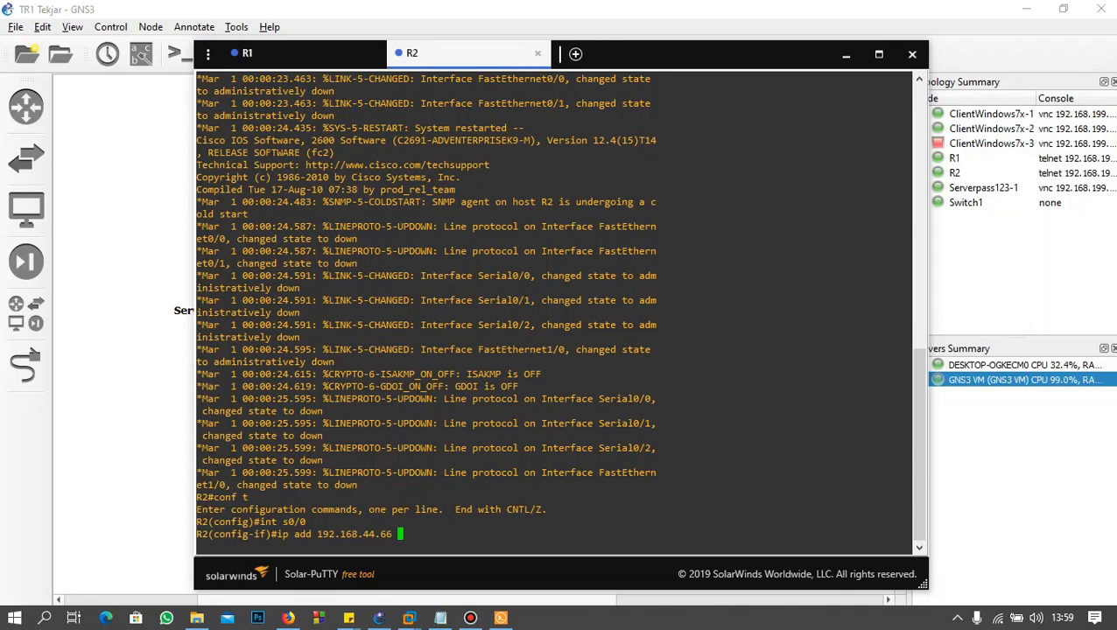
{"action": "type", "text": "255.255"}
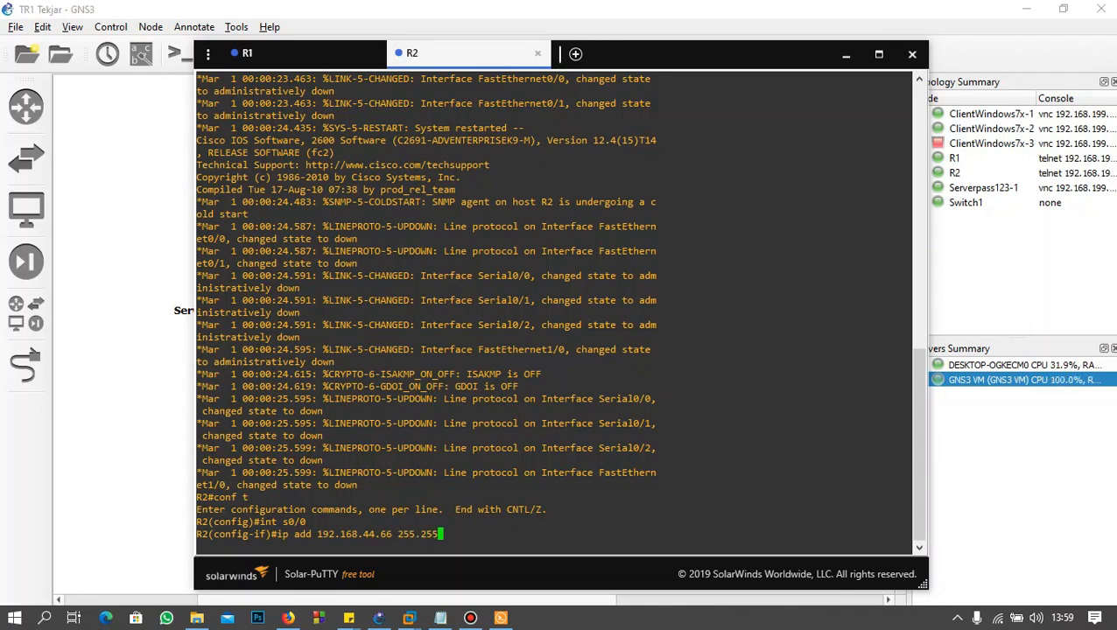
{"action": "type", "text": ".255.252"}
{"action": "key", "text": "Return"}
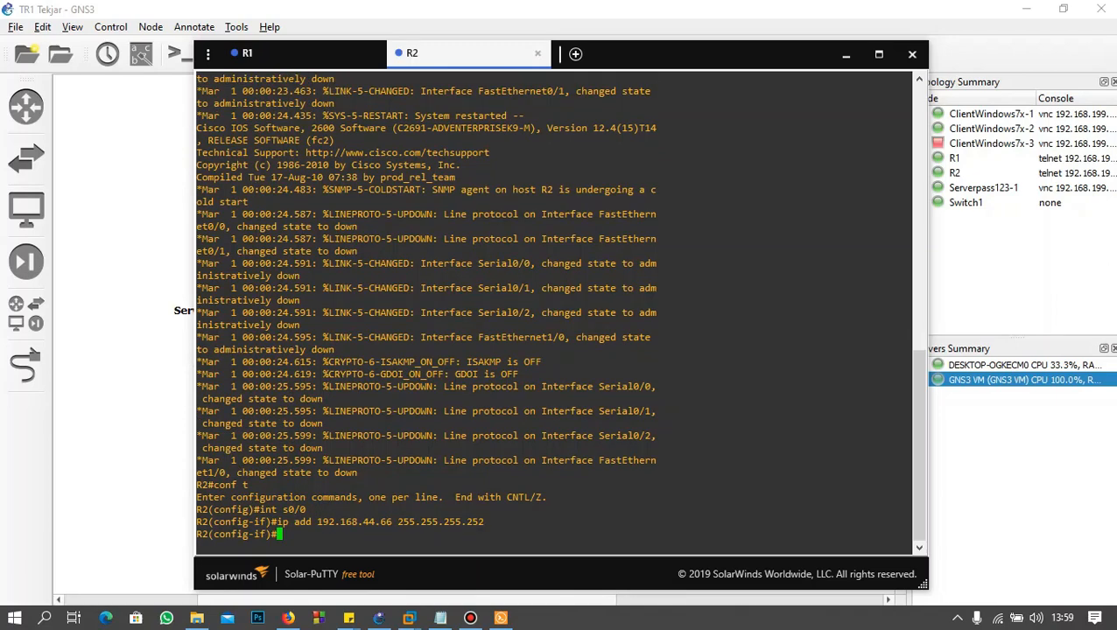
Step: Enable R2's serial interface with no shut and leave interface configuration with exit
{"action": "type", "text": "no shut"}
{"action": "key", "text": "Return"}
{"action": "type", "text": "exi"}
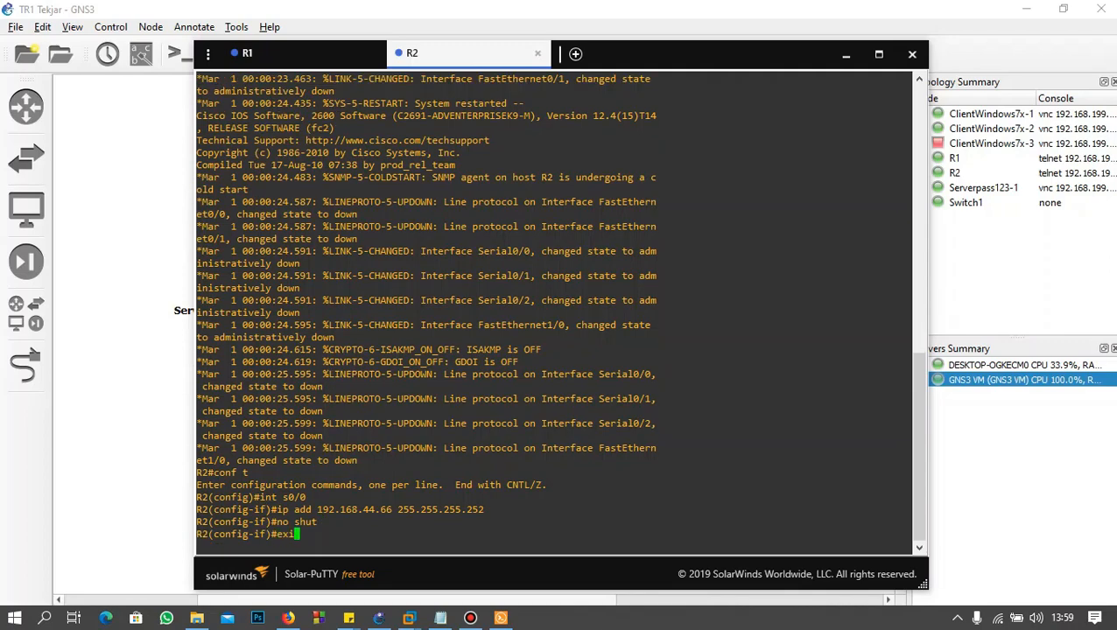
{"action": "type", "text": "t"}
{"action": "key", "text": "Return"}
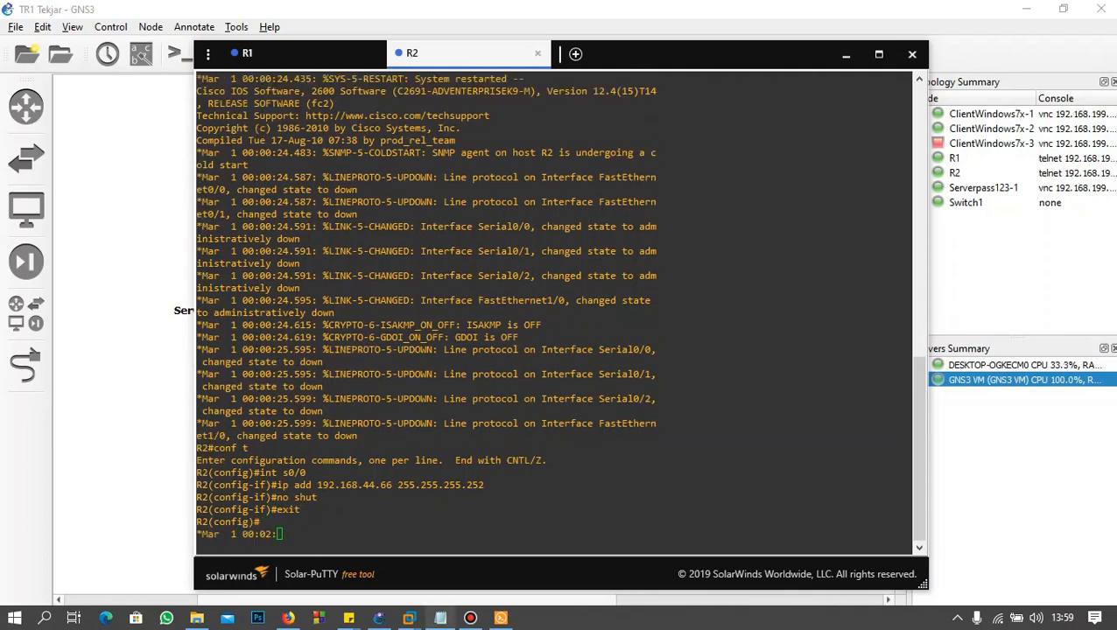
Step: Review the starting IP and the client subnet in the vlsm notes, highlighting the starting address, then return to the R2 console
{"action": "left_click", "coordinate": [441, 618]}
{"action": "scroll", "coordinate": [753, 293], "scroll_direction": "up", "scroll_amount": 2}
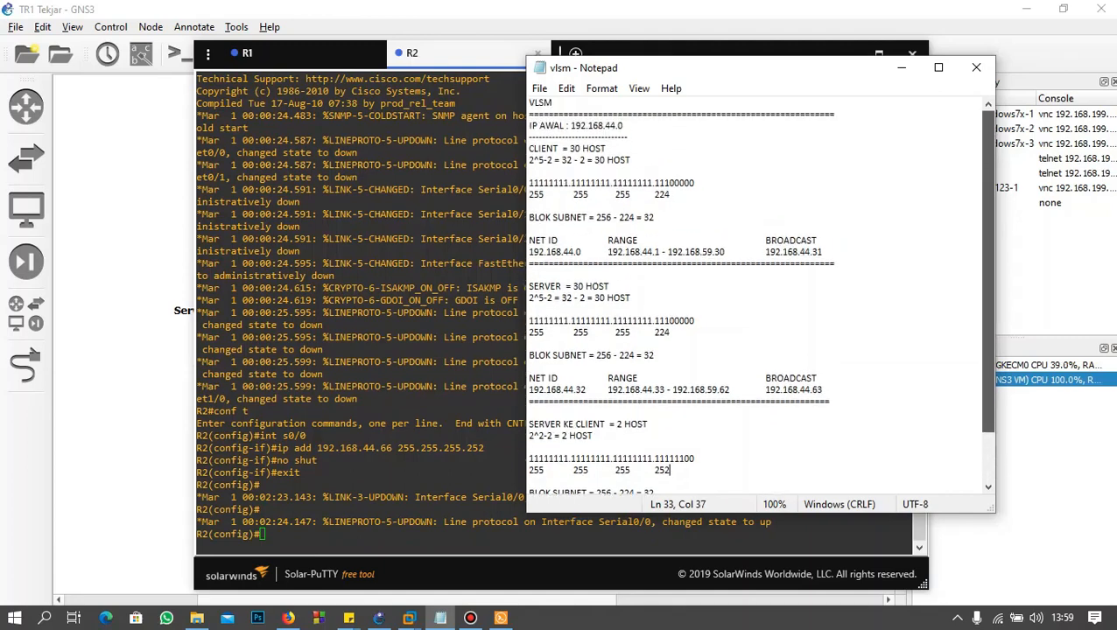
{"action": "left_click", "coordinate": [611, 126]}
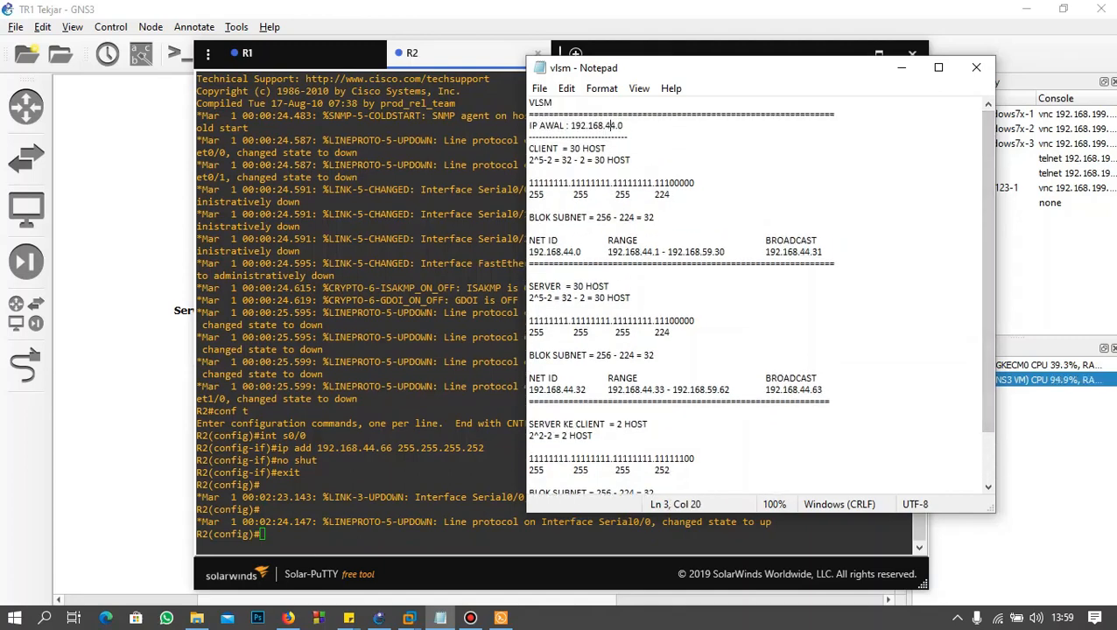
{"action": "key", "text": "Left"}
{"action": "key", "text": "shift+Right"}
{"action": "key", "text": "shift+Right"}
{"action": "key", "text": "Left"}
{"action": "key", "text": "Left"}
{"action": "key", "text": "Left"}
{"action": "key", "text": "shift+Right"}
{"action": "key", "text": "shift+Right"}
{"action": "key", "text": "shift+Right"}
{"action": "key", "text": "Right"}
{"action": "key", "text": "Right"}
{"action": "left_click_drag", "start_coordinate": [623, 126], "coordinate": [571, 126]}
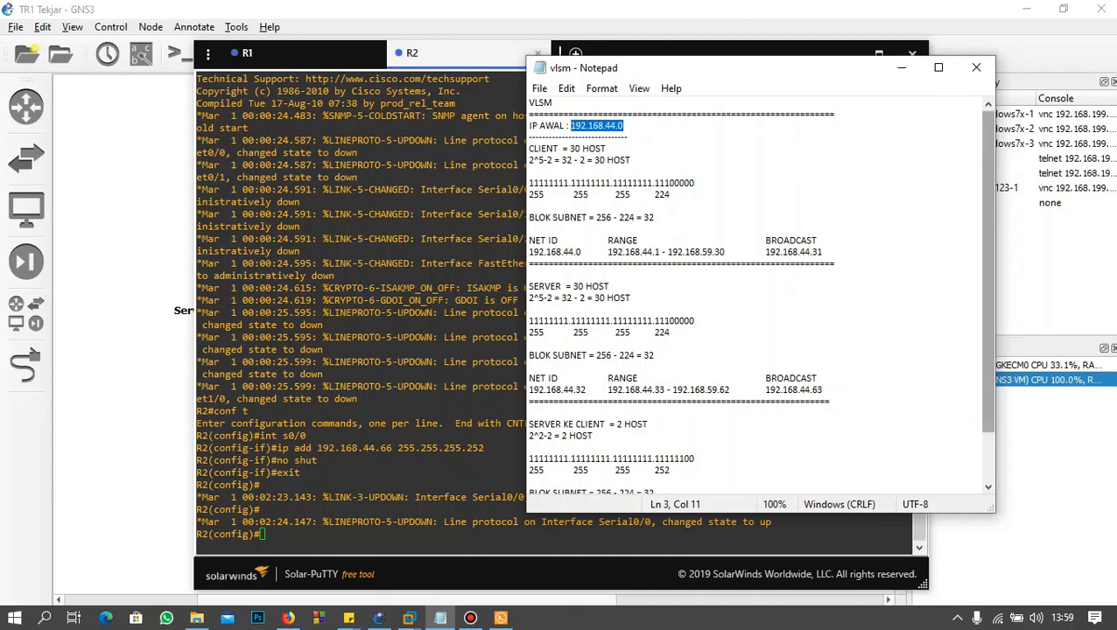
{"action": "left_click", "coordinate": [902, 67]}
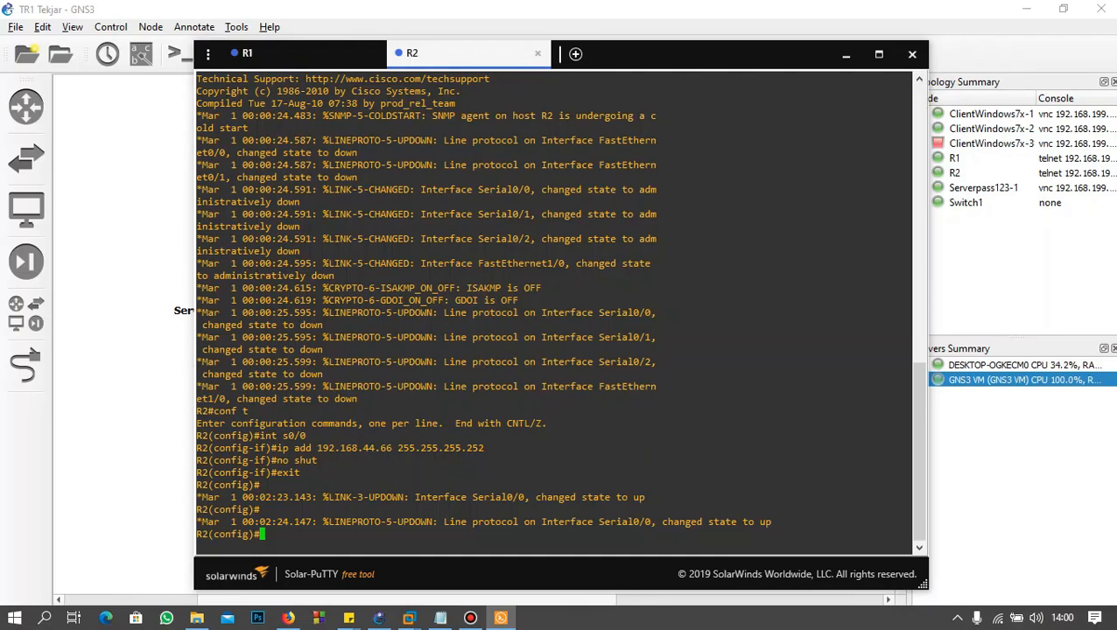
Step: Select R2's FastEthernet interface for configuration with int f0/0
{"action": "mouse_move", "coordinate": [610, 65]}
{"action": "left_mouse_down"}
{"action": "mouse_move", "coordinate": [632, 443]}
{"action": "mouse_move", "coordinate": [731, 346]}
{"action": "mouse_move", "coordinate": [635, 57]}
{"action": "mouse_move", "coordinate": [615, 61]}
{"action": "left_mouse_up"}
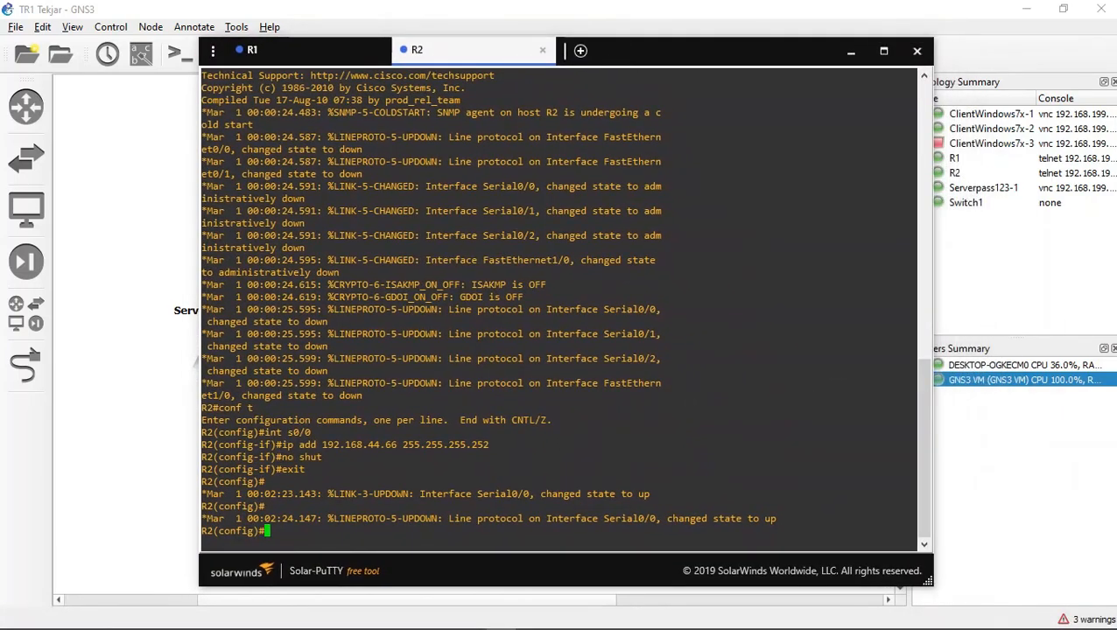
{"action": "type", "text": "int f"}
{"action": "type", "text": "/0/"}
{"action": "key", "text": "BackSpace"}
{"action": "key", "text": "BackSpace"}
{"action": "key", "text": "BackSpace"}
{"action": "type", "text": "0/0"}
{"action": "key", "text": "Return"}
Step: Assign 192.168.44.1 with mask 255.255.255.224 to R2's f0/0, checking the client subnet in the vlsm notes before running the command
{"action": "type", "text": "ip "}
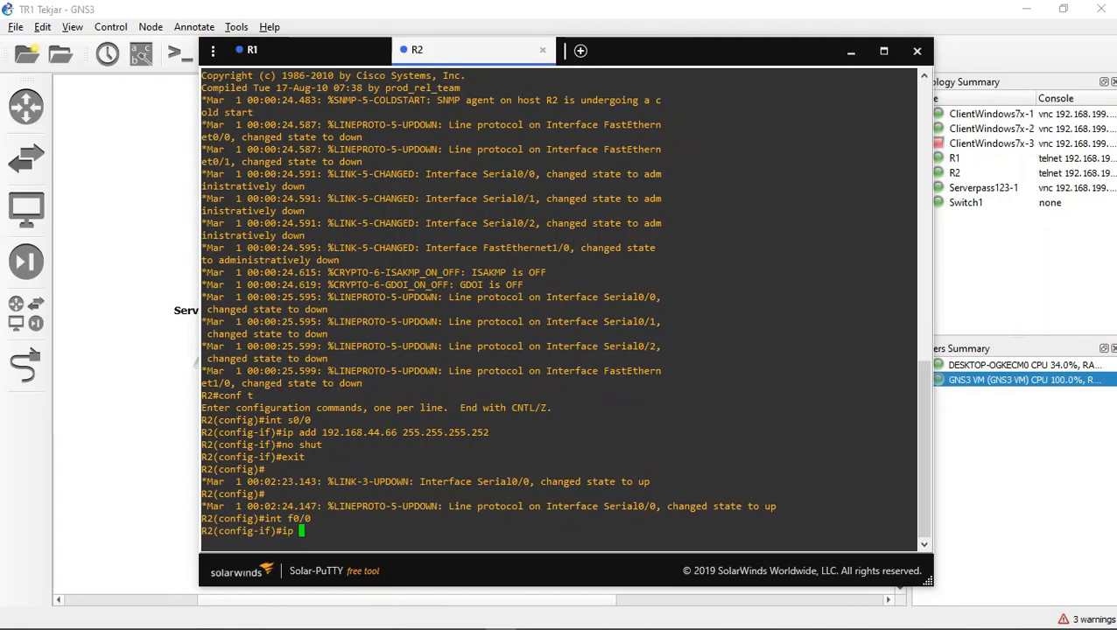
{"action": "type", "text": "add 192.168.44.1 255.255.255.224"}
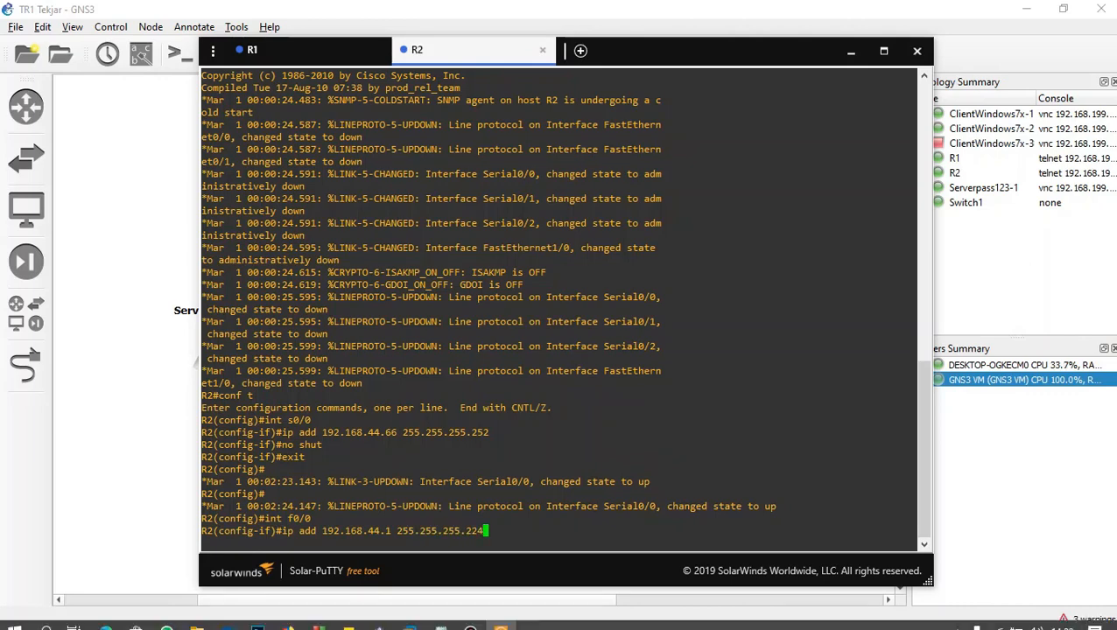
{"action": "left_click", "coordinate": [440, 618]}
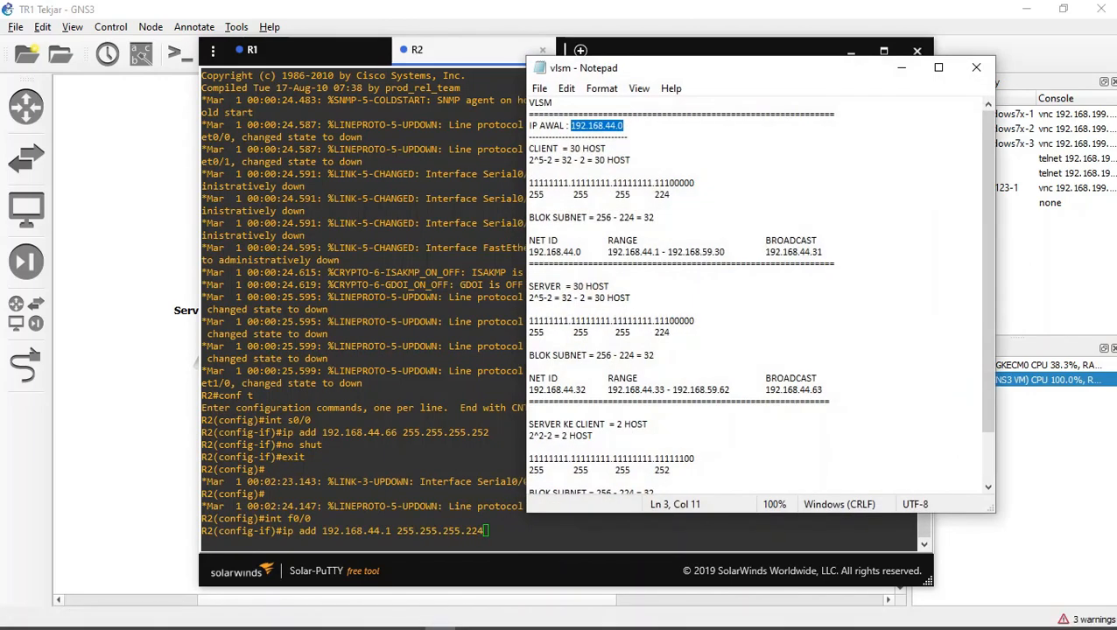
{"action": "left_click", "coordinate": [557, 183]}
{"action": "left_click", "coordinate": [569, 252]}
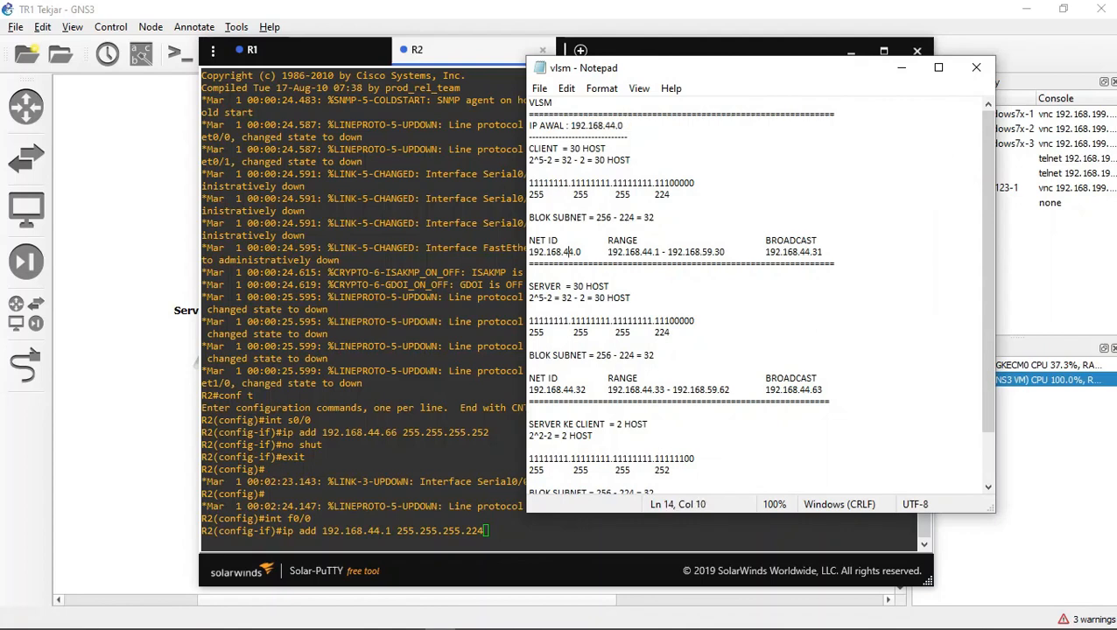
{"action": "left_click_drag", "start_coordinate": [821, 251], "coordinate": [529, 126]}
{"action": "left_click", "coordinate": [902, 67]}
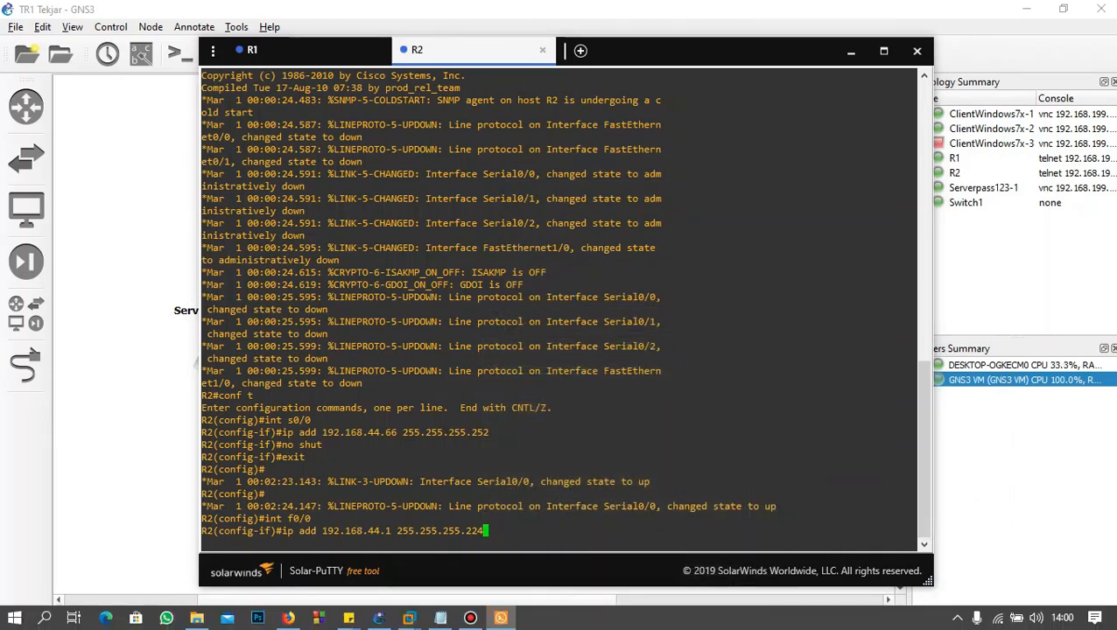
{"action": "key", "text": "Return"}
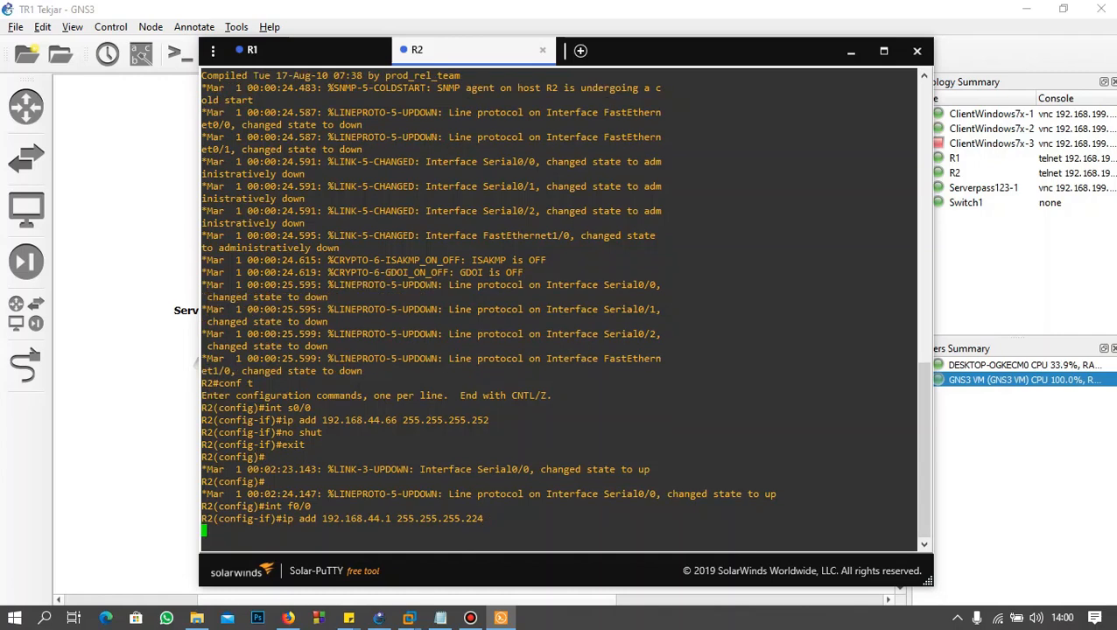
Step: Enable R2's f0/0 with no shut and switch back to the R1 console session
{"action": "type", "text": "no shut"}
{"action": "key", "text": "Return"}
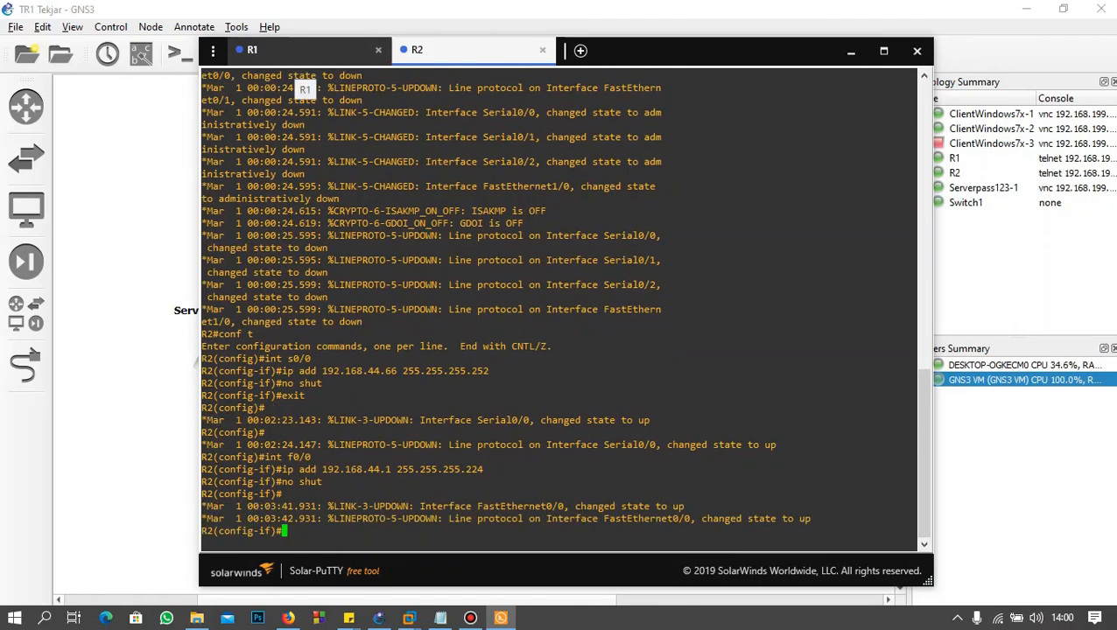
{"action": "left_click", "coordinate": [295, 56]}
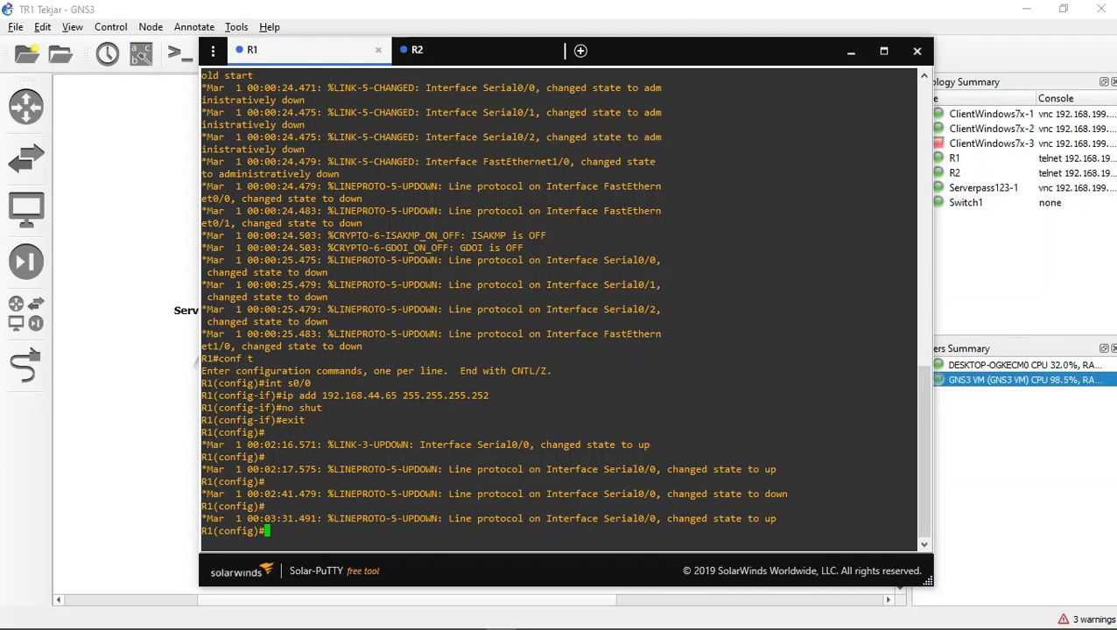
Step: Select R1's FastEthernet interface for configuration with int f0/0
{"action": "type", "text": "int f0/0"}
{"action": "key", "text": "Return"}
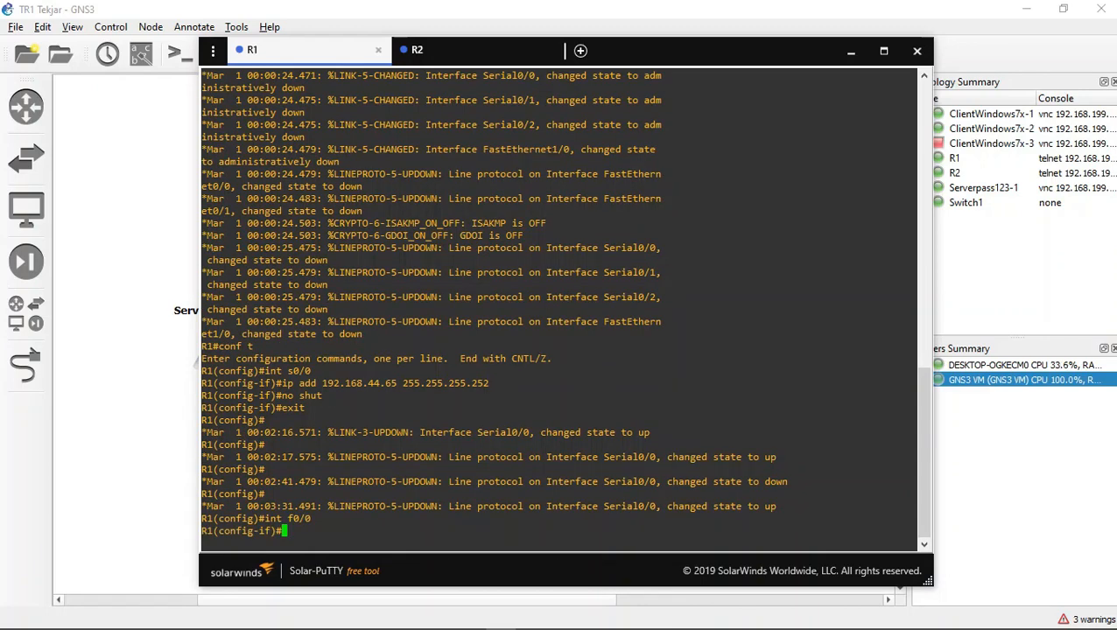
Step: Begin R1's f0/0 address command with ip add 192.168.44. and look up the server subnet in the vlsm notes, highlighting its block
{"action": "type", "text": "ip add 192.168.44."}
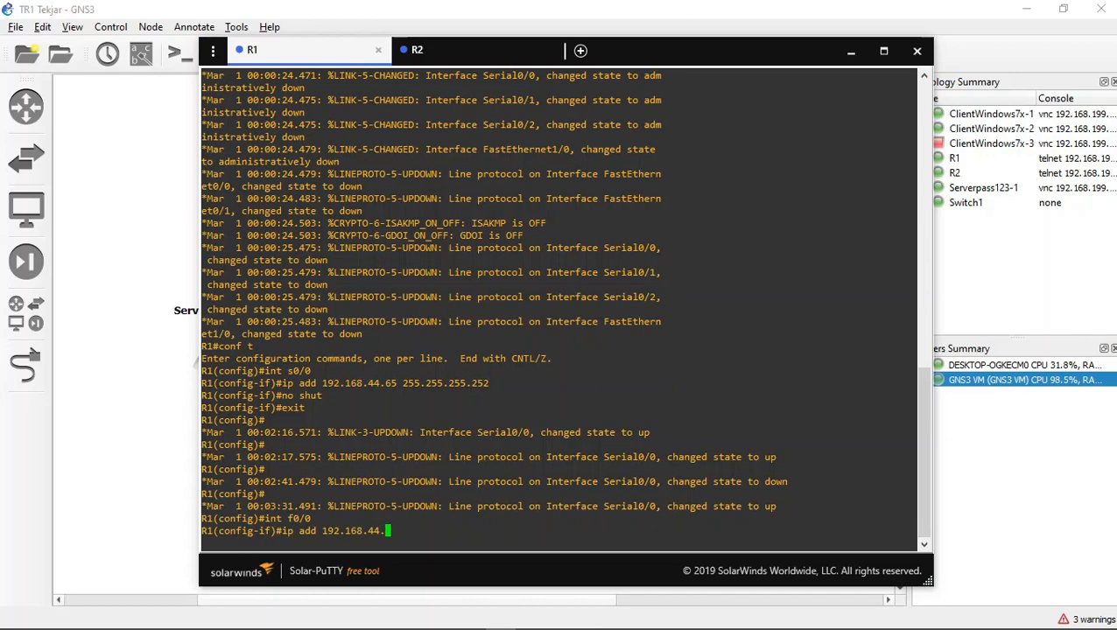
{"action": "left_click", "coordinate": [424, 617]}
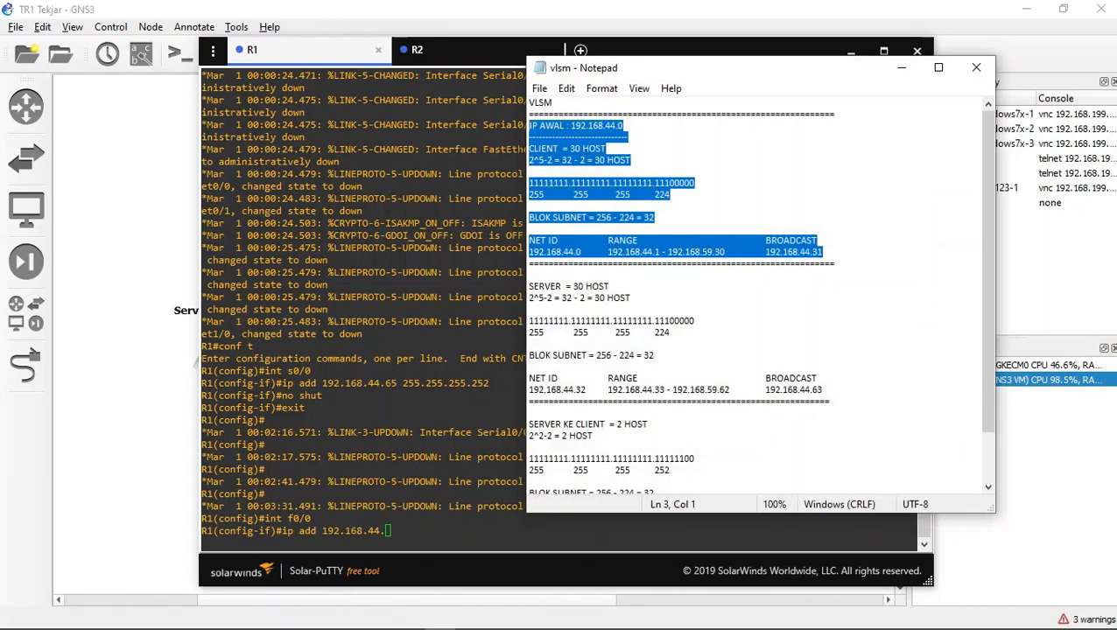
{"action": "left_click_drag", "start_coordinate": [823, 390], "coordinate": [533, 289]}
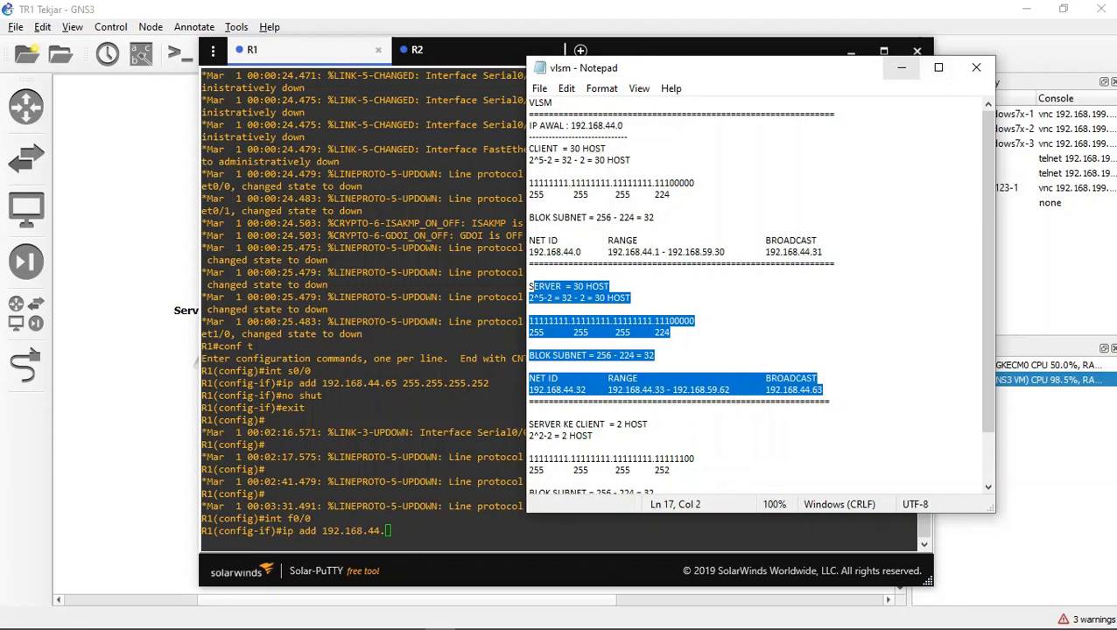
{"action": "left_click", "coordinate": [902, 67]}
Step: Complete R1's f0/0 address as 192.168.44.33 with mask 255.255.255.224, comparing the mask with R2's console, and enable the interface with no shut
{"action": "type", "text": "333"}
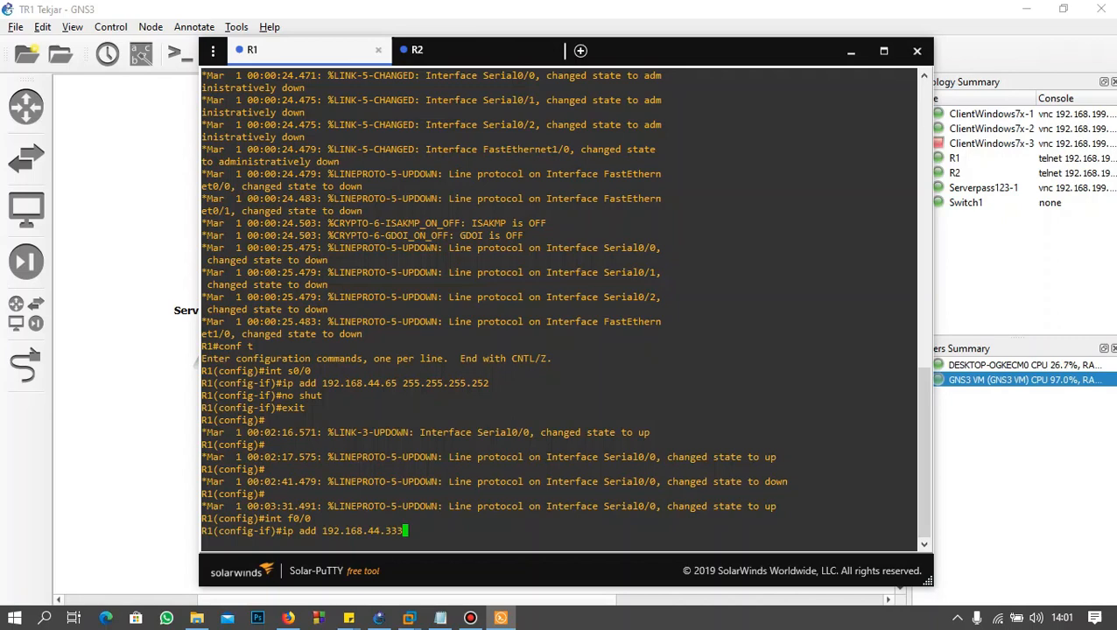
{"action": "key", "text": "BackSpace"}
{"action": "type", "text": "255.255.255.224"}
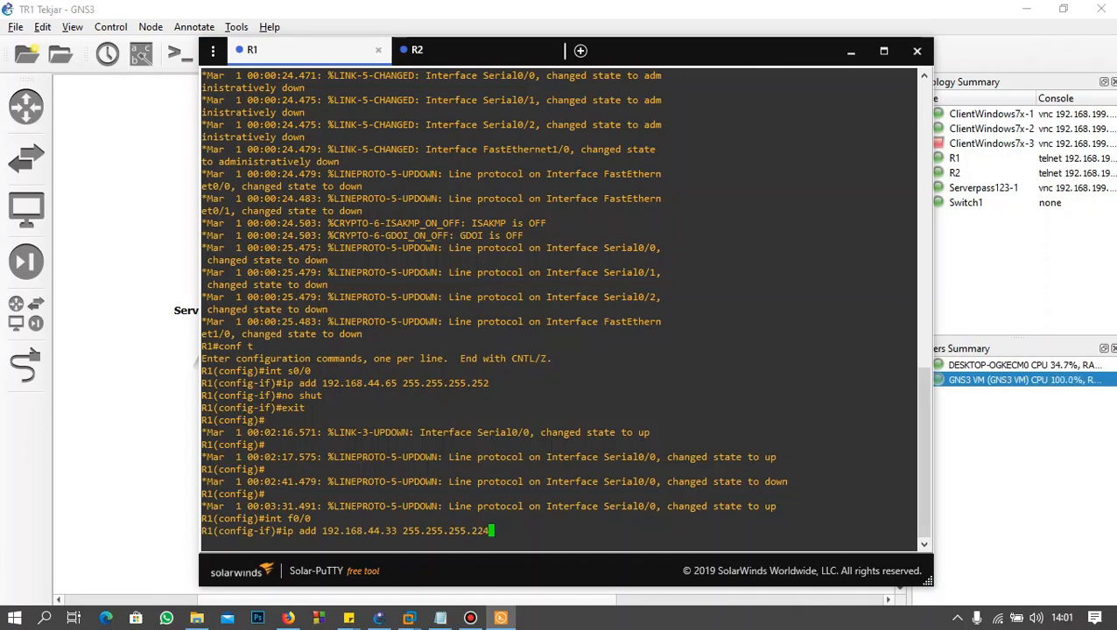
{"action": "left_click", "coordinate": [437, 49]}
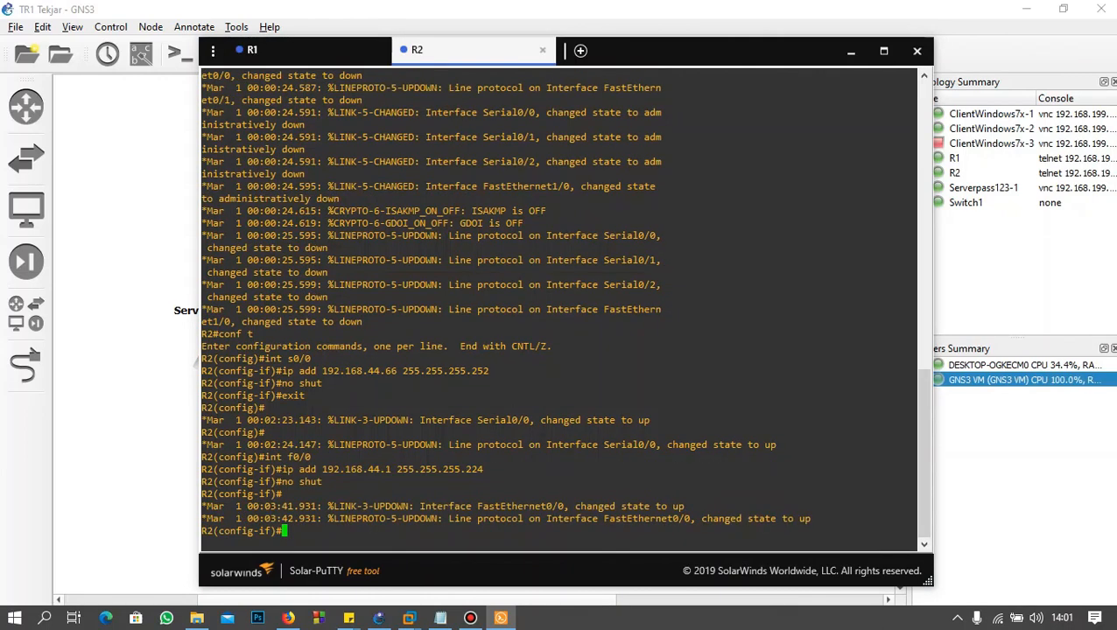
{"action": "left_click_drag", "start_coordinate": [488, 471], "coordinate": [461, 470]}
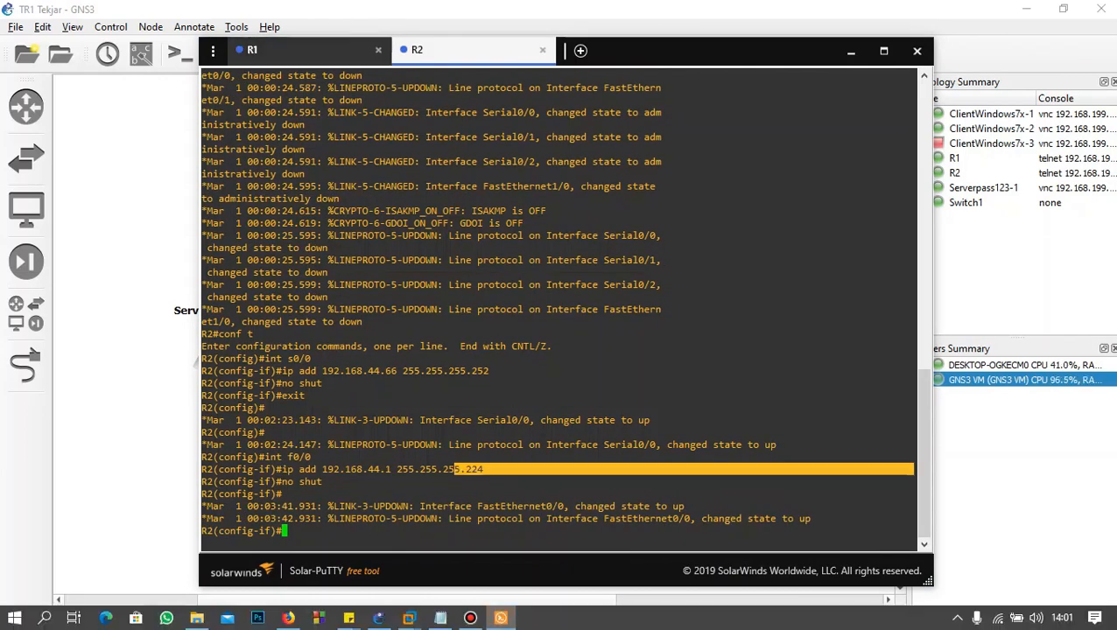
{"action": "left_click", "coordinate": [298, 50]}
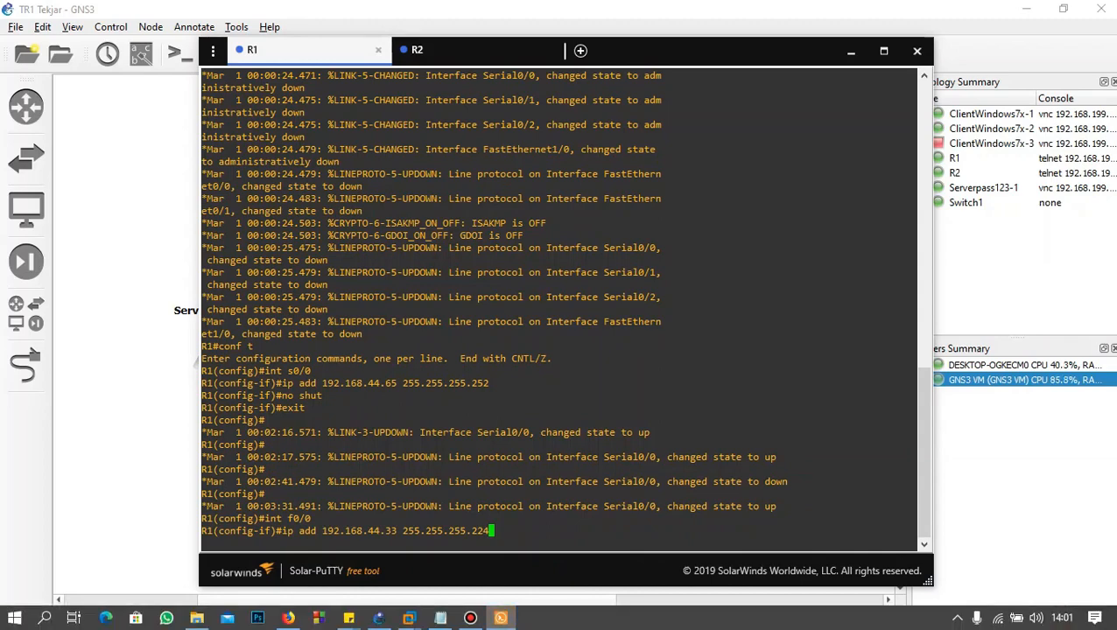
{"action": "key", "text": "Return"}
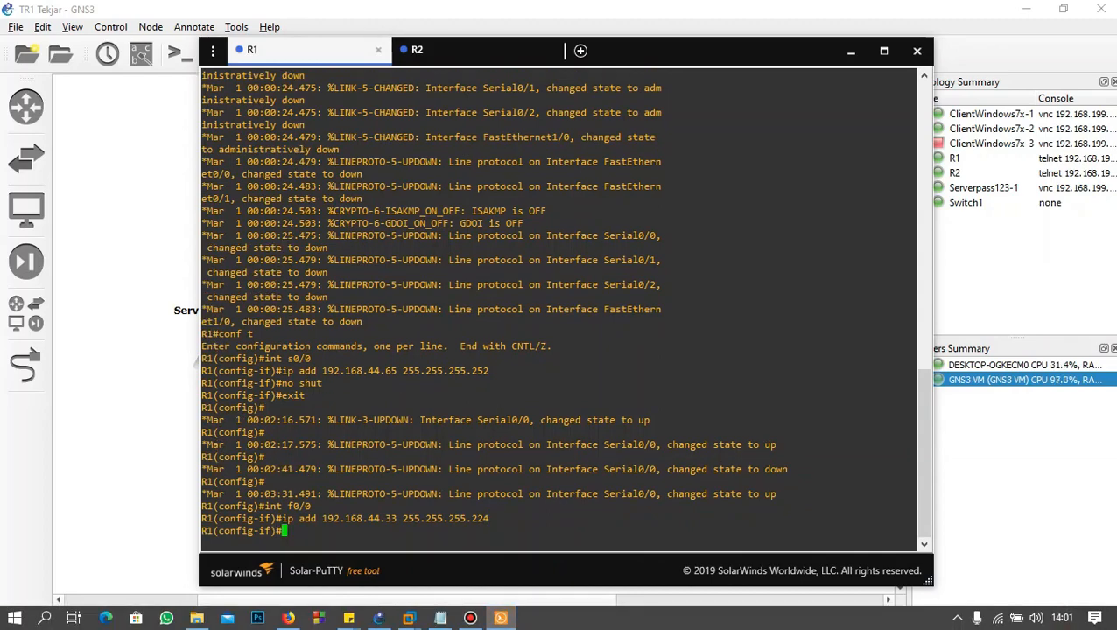
{"action": "type", "text": "no shut"}
{"action": "key", "text": "Return"}
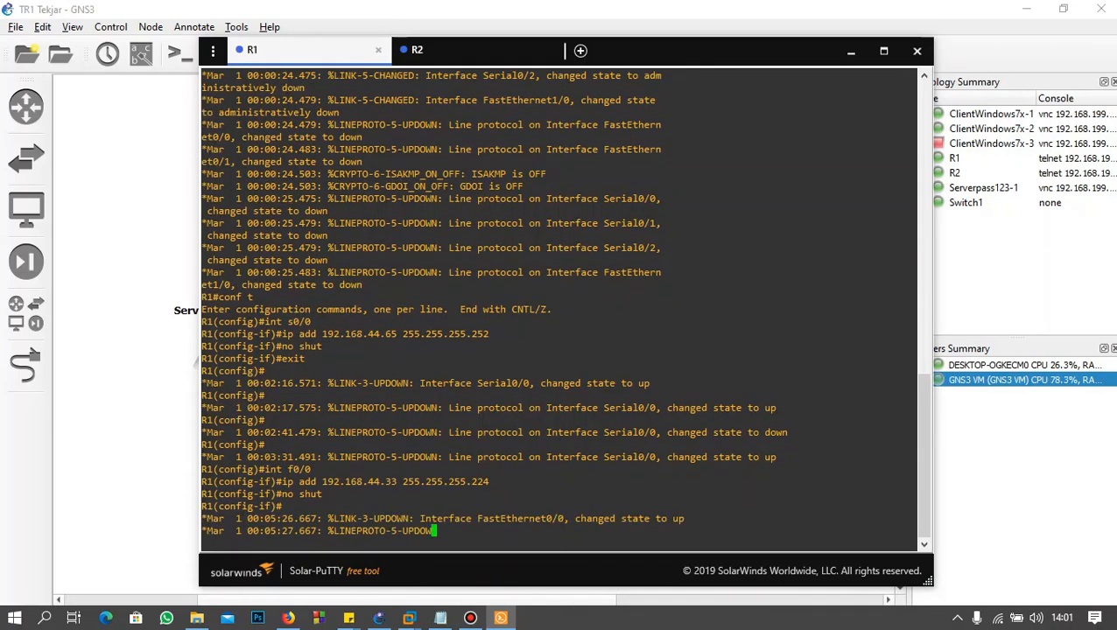
Step: Examine R1 with the attached server and R2 in the topology, then return to the router consoles
{"action": "left_click", "coordinate": [851, 50]}
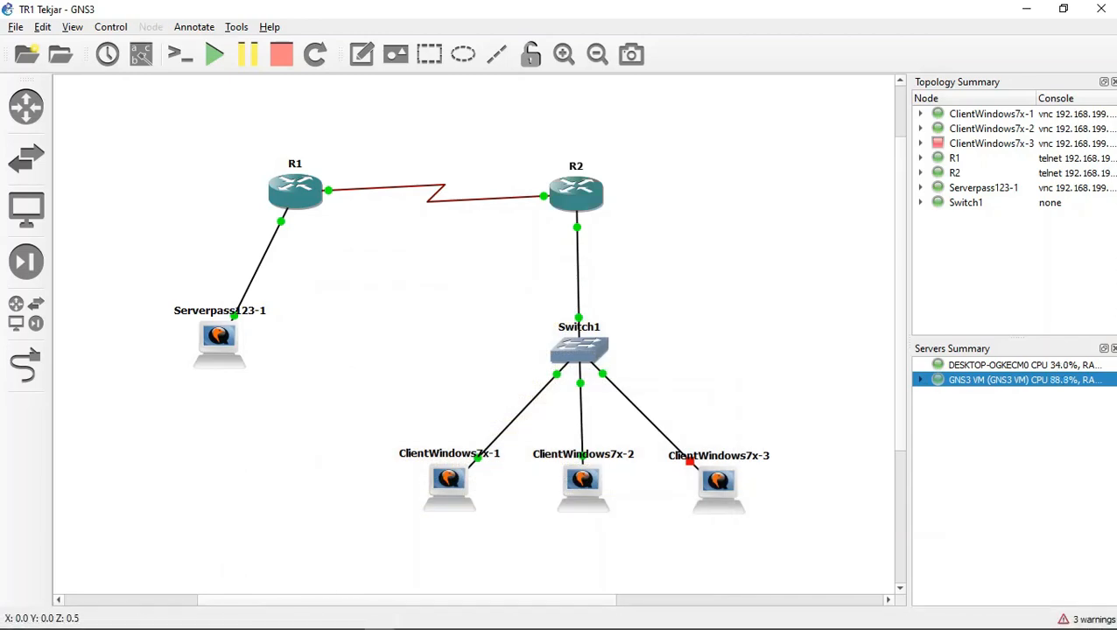
{"action": "left_click_drag", "start_coordinate": [169, 150], "coordinate": [306, 369]}
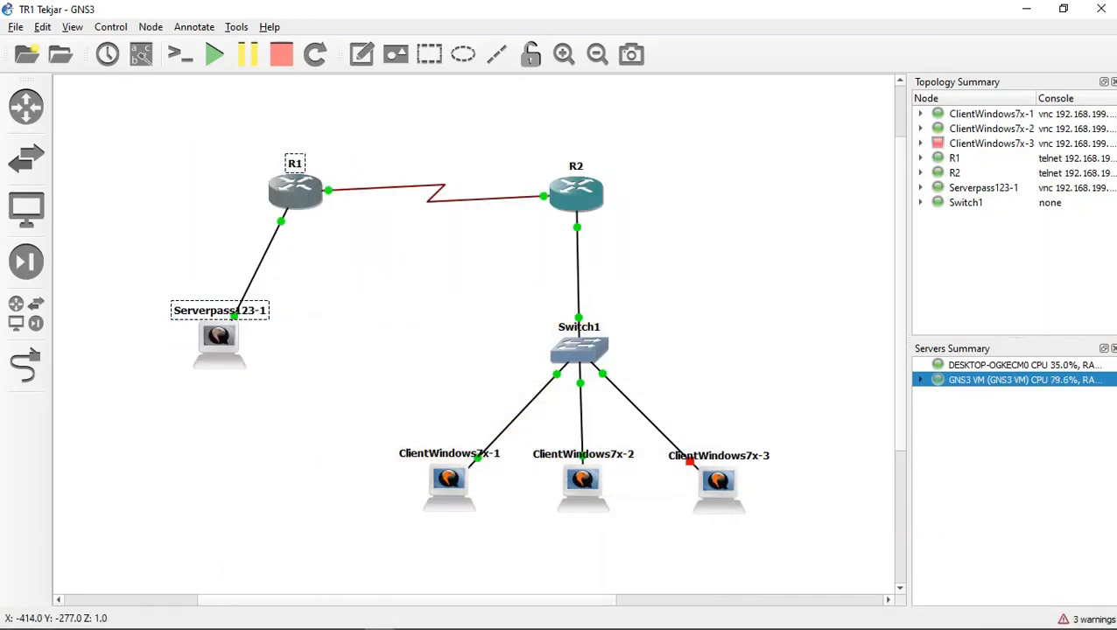
{"action": "mouse_move", "coordinate": [226, 154]}
{"action": "left_mouse_down"}
{"action": "mouse_move", "coordinate": [251, 175]}
{"action": "mouse_move", "coordinate": [326, 185]}
{"action": "left_mouse_up"}
{"action": "left_click_drag", "start_coordinate": [266, 135], "coordinate": [348, 226]}
{"action": "mouse_move", "coordinate": [642, 170]}
{"action": "left_mouse_down"}
{"action": "mouse_move", "coordinate": [606, 170]}
{"action": "mouse_move", "coordinate": [511, 208]}
{"action": "left_mouse_up"}
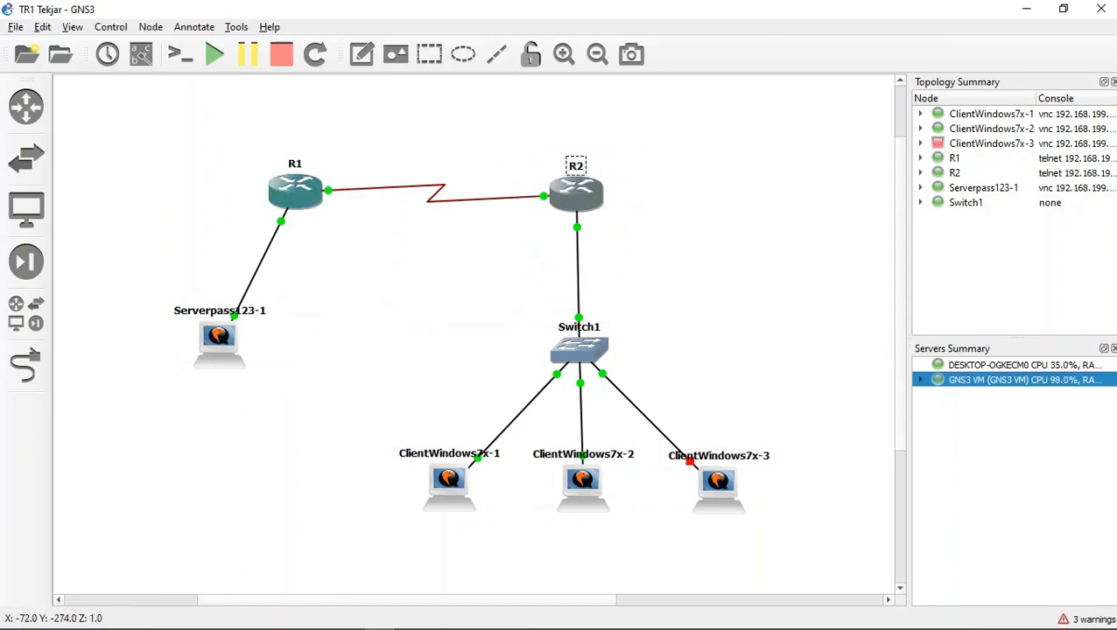
{"action": "left_click_drag", "start_coordinate": [604, 139], "coordinate": [628, 246]}
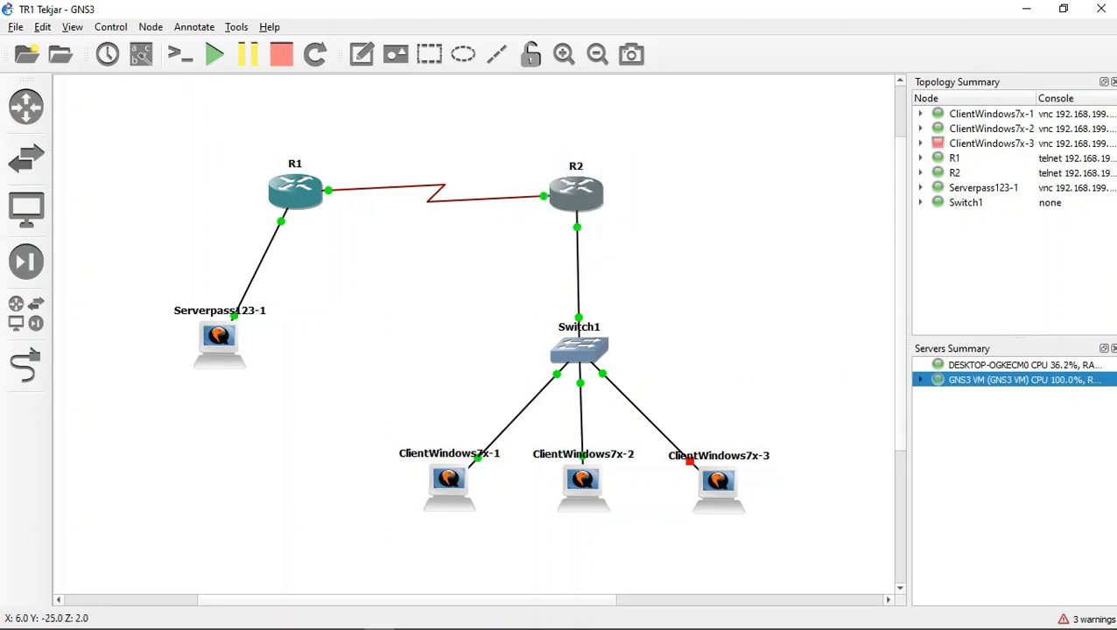
{"action": "left_click_drag", "start_coordinate": [594, 136], "coordinate": [596, 241]}
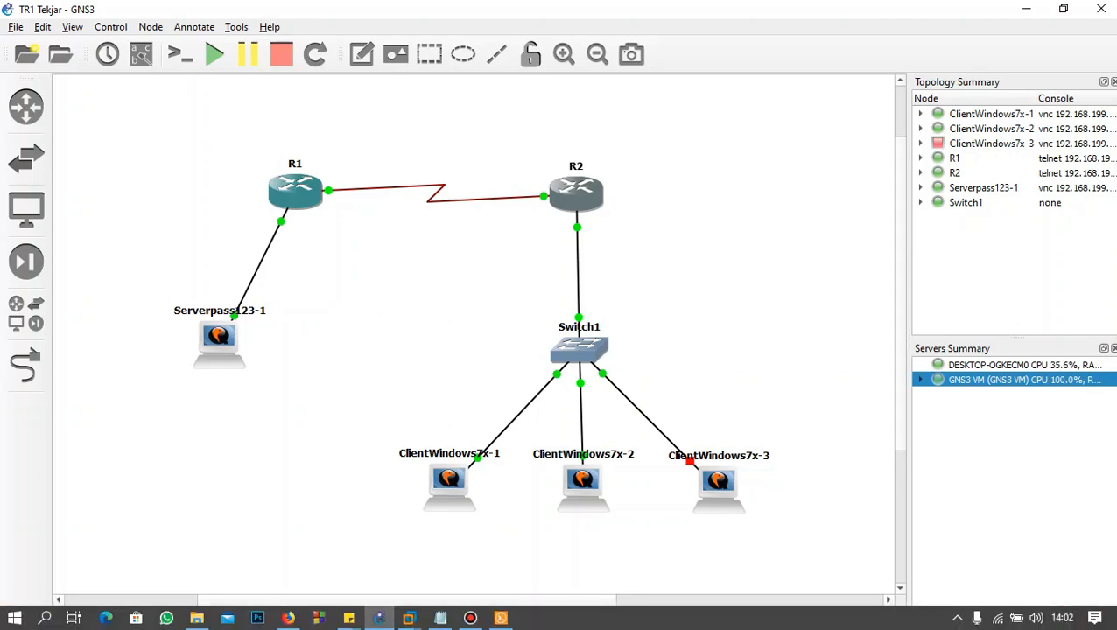
{"action": "left_click", "coordinate": [501, 618]}
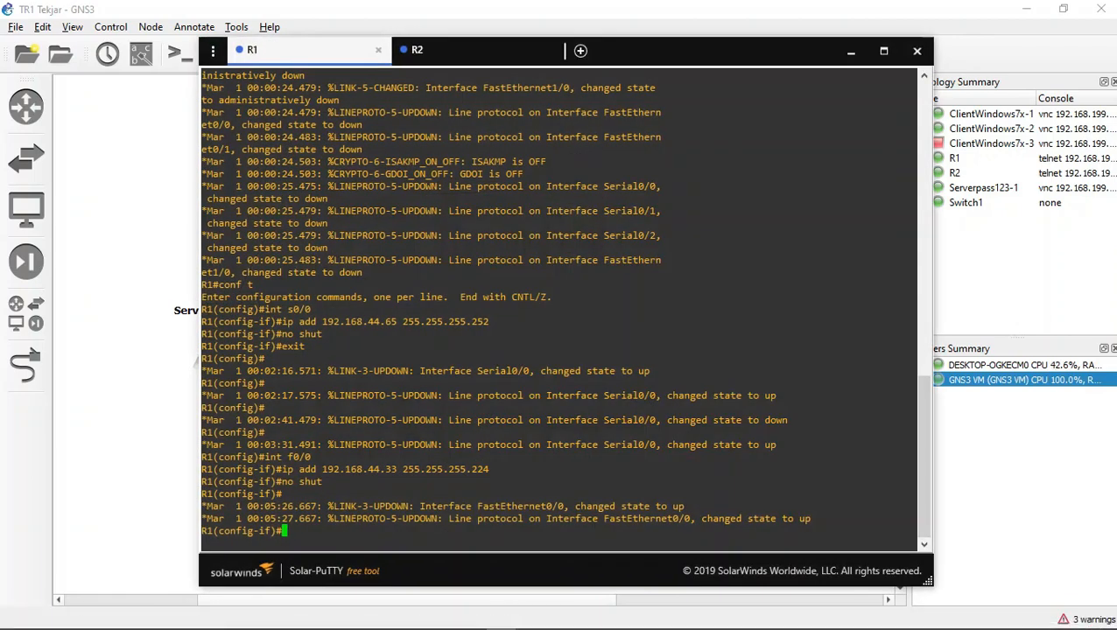
Step: Create a DHCP pool named client on R2 with ip dhcp pool client
{"action": "left_click", "coordinate": [477, 53]}
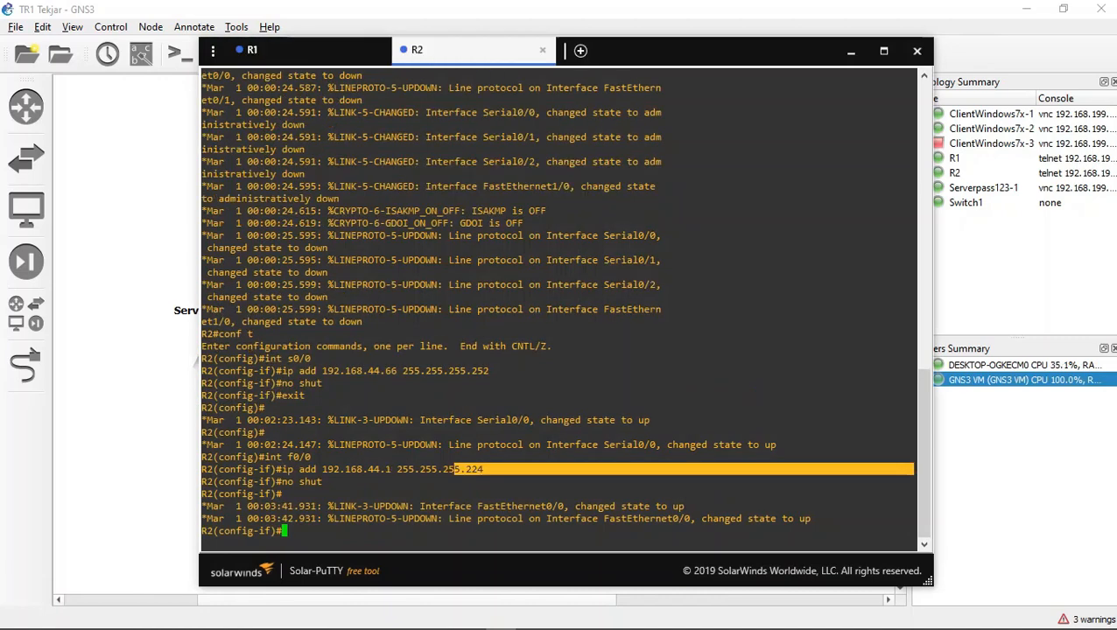
{"action": "left_click", "coordinate": [478, 469]}
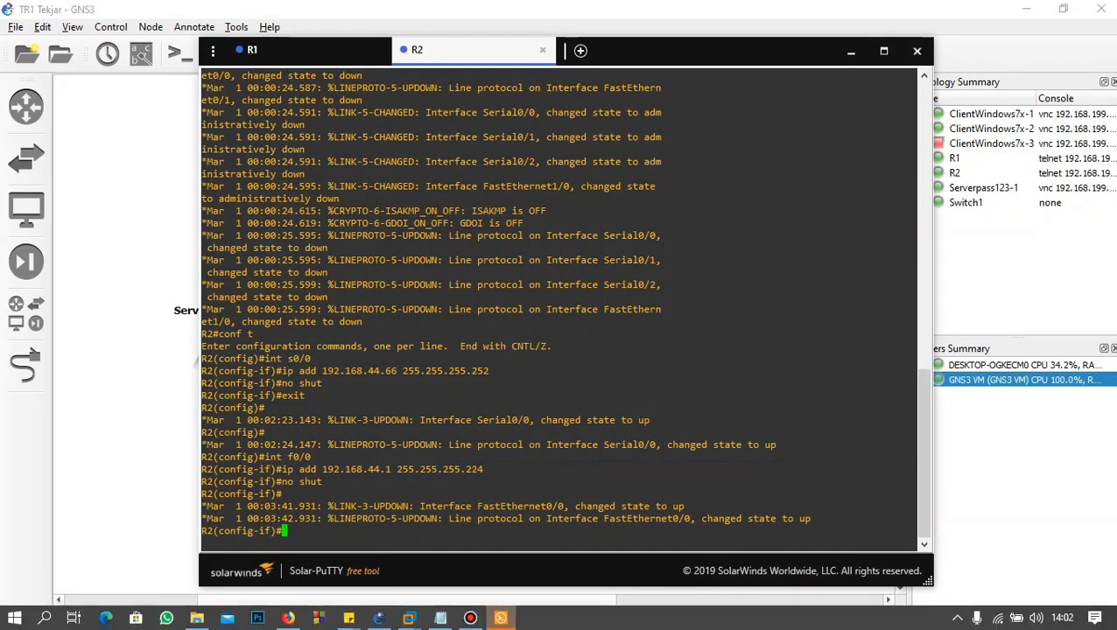
{"action": "type", "text": "ip"}
{"action": "key", "text": "BackSpace"}
{"action": "type", "text": "dhcp pool client"}
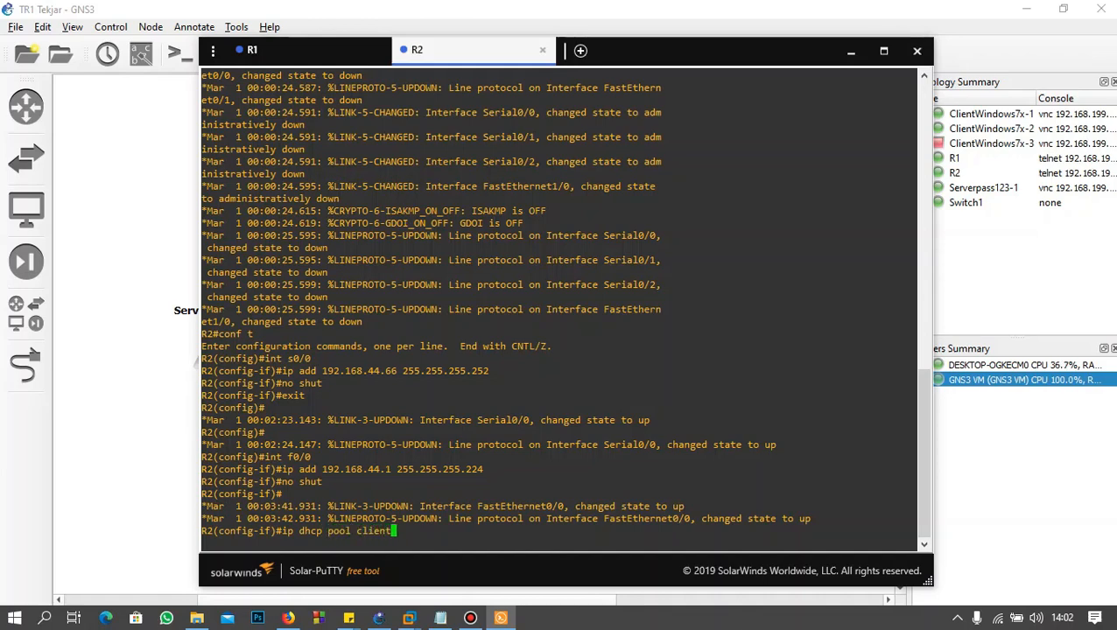
{"action": "key", "text": "Return"}
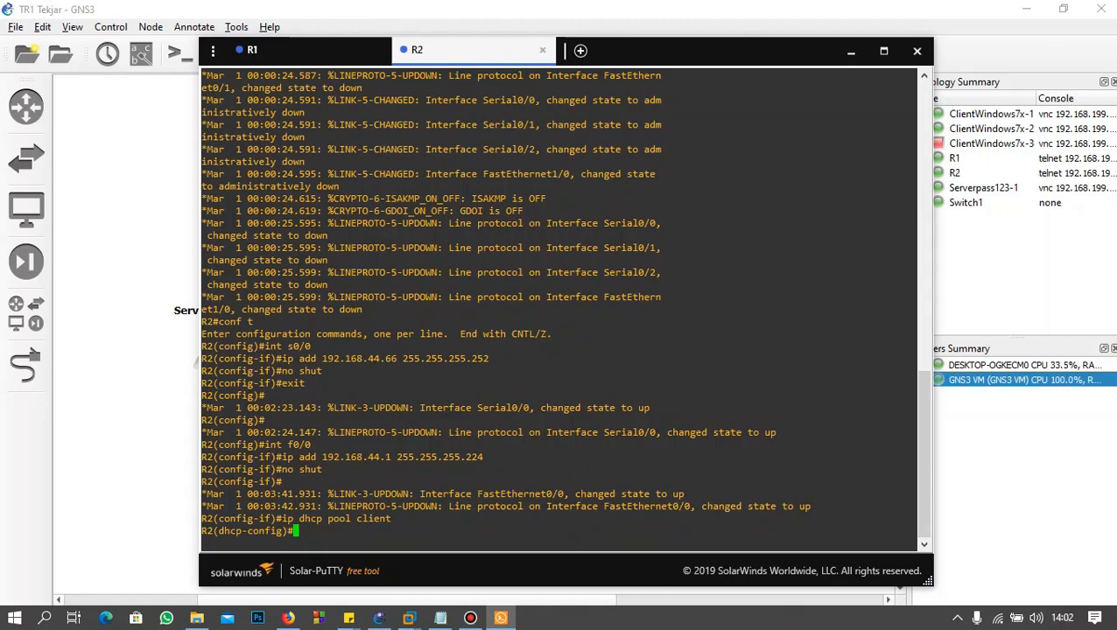
Step: Begin the client pool's network command with 192.168.44.0 and check the client subnet in the vlsm notes
{"action": "type", "text": "network 192.168.44.0"}
{"action": "left_click", "coordinate": [440, 618]}
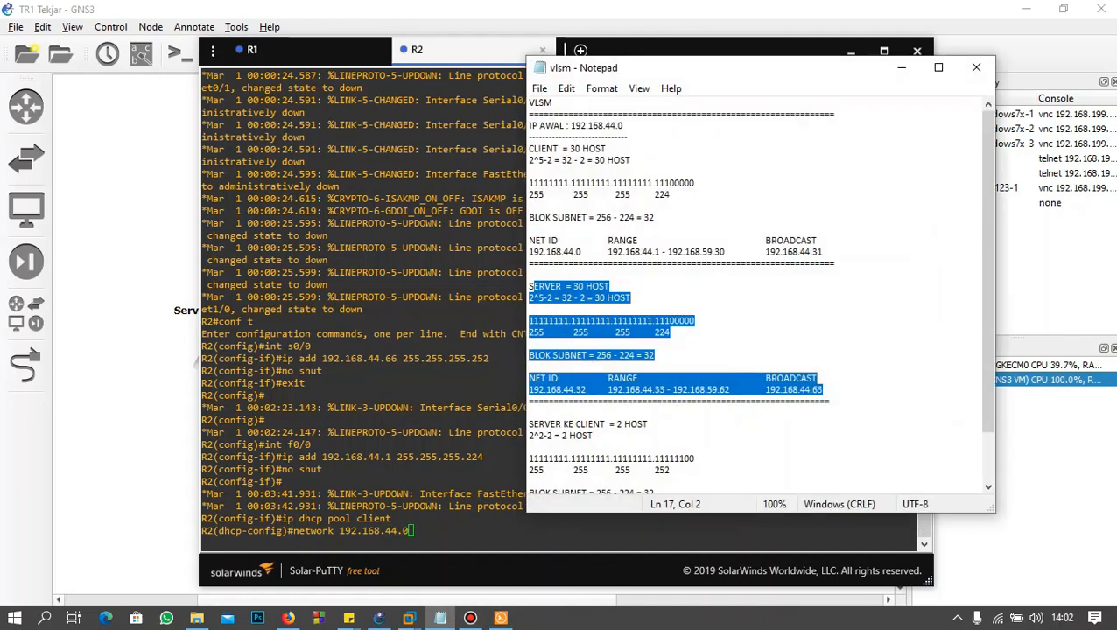
{"action": "left_click", "coordinate": [901, 68]}
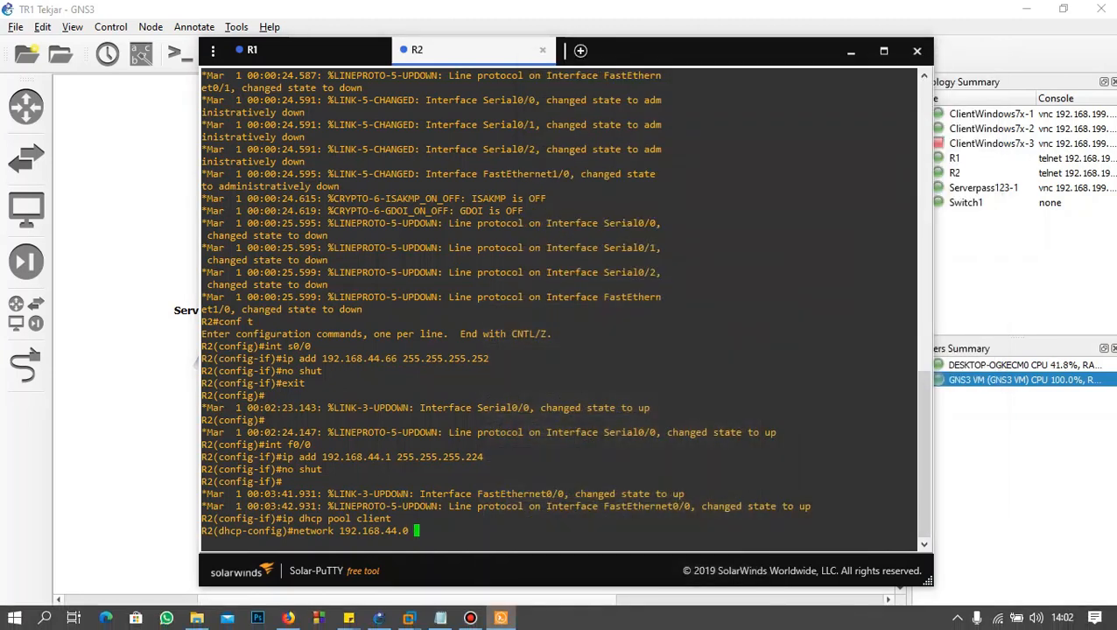
Step: Complete the client pool's network command with mask 255.255.255.224 and run it
{"action": "type", "text": "255."}
{"action": "type", "text": ".255.224"}
{"action": "key", "text": "Return"}
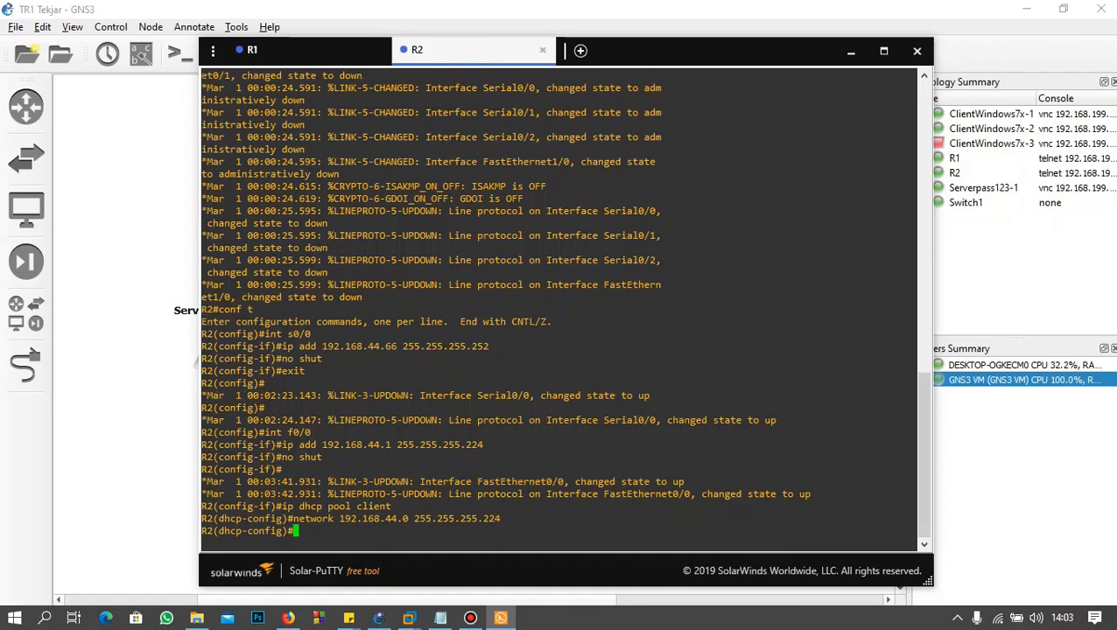
Step: Try to set the client pool's gateway with the command default_router 192.168.44.1
{"action": "type", "text": "default_router 192.168"}
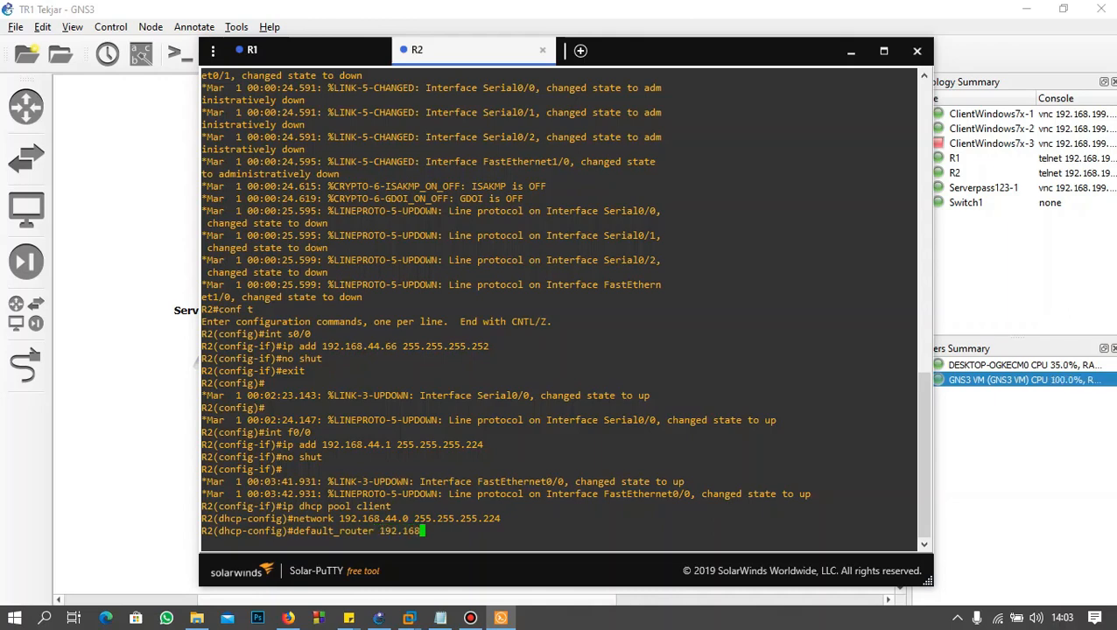
{"action": "type", "text": ".44.1"}
{"action": "key", "text": "Return"}
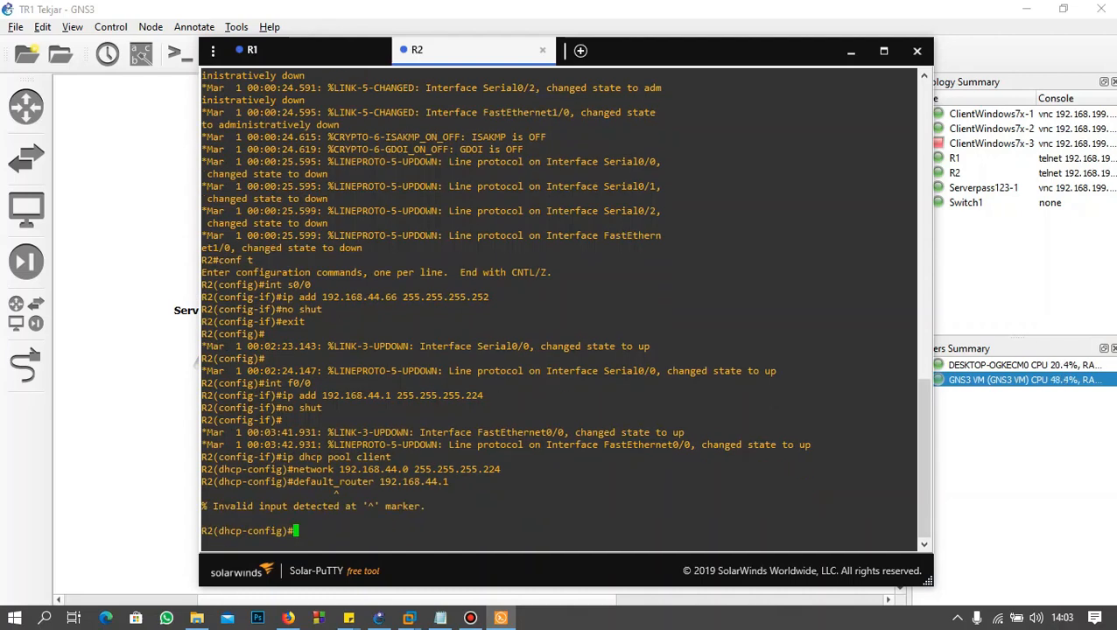
Step: Correct the gateway command to default-router 192.168.44.1, run it, and exit R2's DHCP pool configuration
{"action": "key", "text": "Up"}
{"action": "key", "text": "Left"}
{"action": "key", "text": "Left"}
{"action": "key", "text": "Left"}
{"action": "key", "text": "Left"}
{"action": "key", "text": "Left"}
{"action": "key", "text": "Left"}
{"action": "key", "text": "Left"}
{"action": "key", "text": "Left"}
{"action": "key", "text": "Left"}
{"action": "key", "text": "Left"}
{"action": "key", "text": "Left"}
{"action": "key", "text": "Left"}
{"action": "key", "text": "Left"}
{"action": "key", "text": "Left"}
{"action": "key", "text": "Left"}
{"action": "key", "text": "Left"}
{"action": "key", "text": "Left"}
{"action": "key", "text": "Left"}
{"action": "key", "text": "Left"}
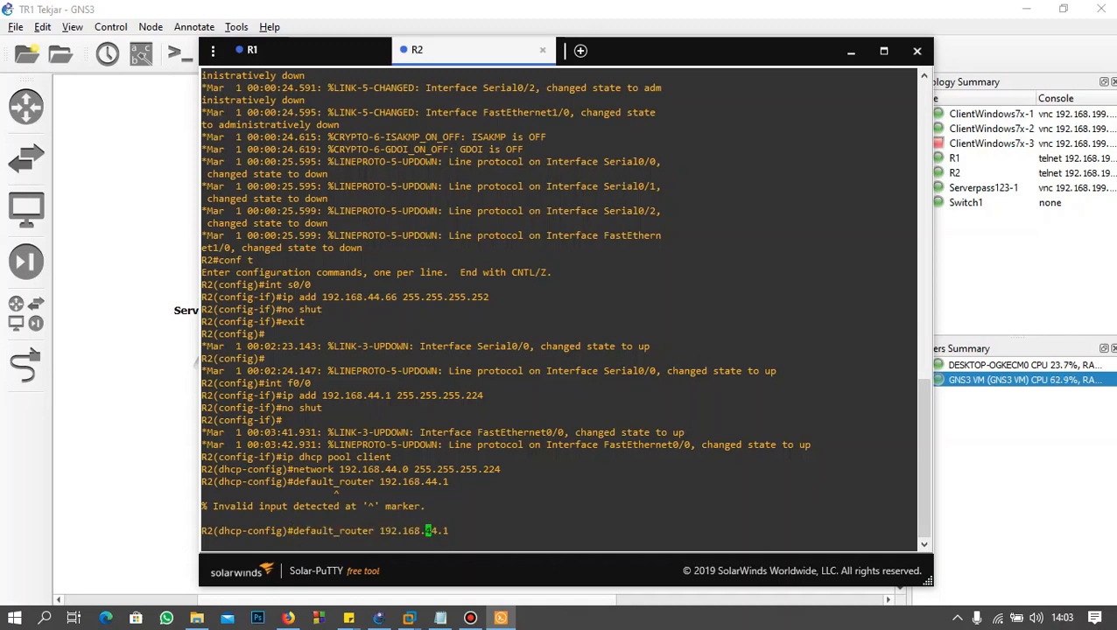
{"action": "key", "text": "BackSpace"}
{"action": "type", "text": "-"}
{"action": "key", "text": "Return"}
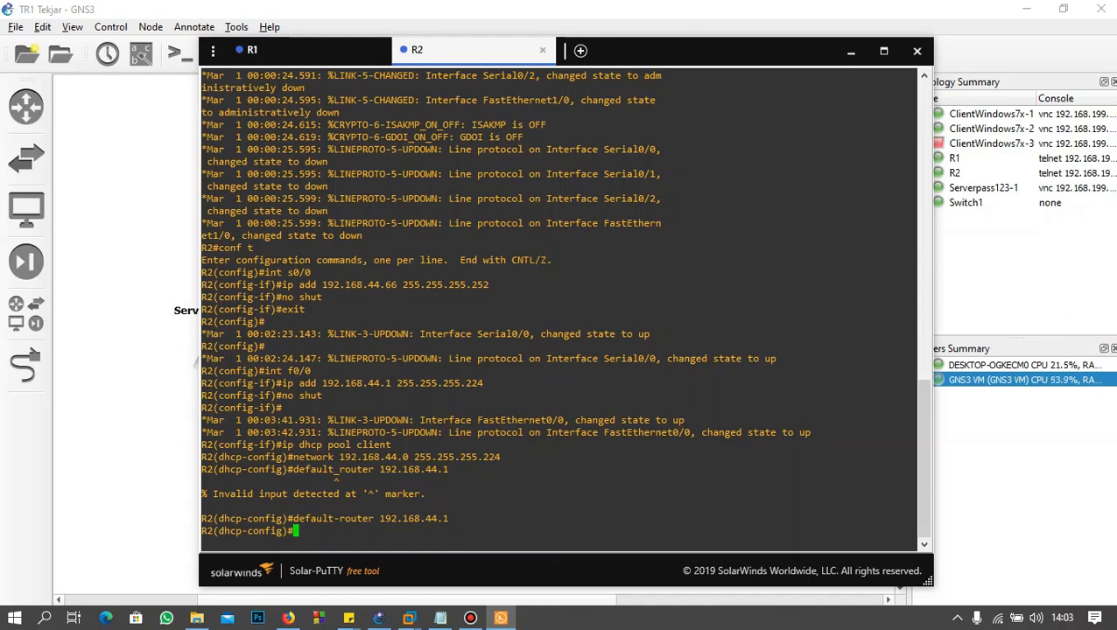
{"action": "type", "text": "exit"}
{"action": "key", "text": "Return"}
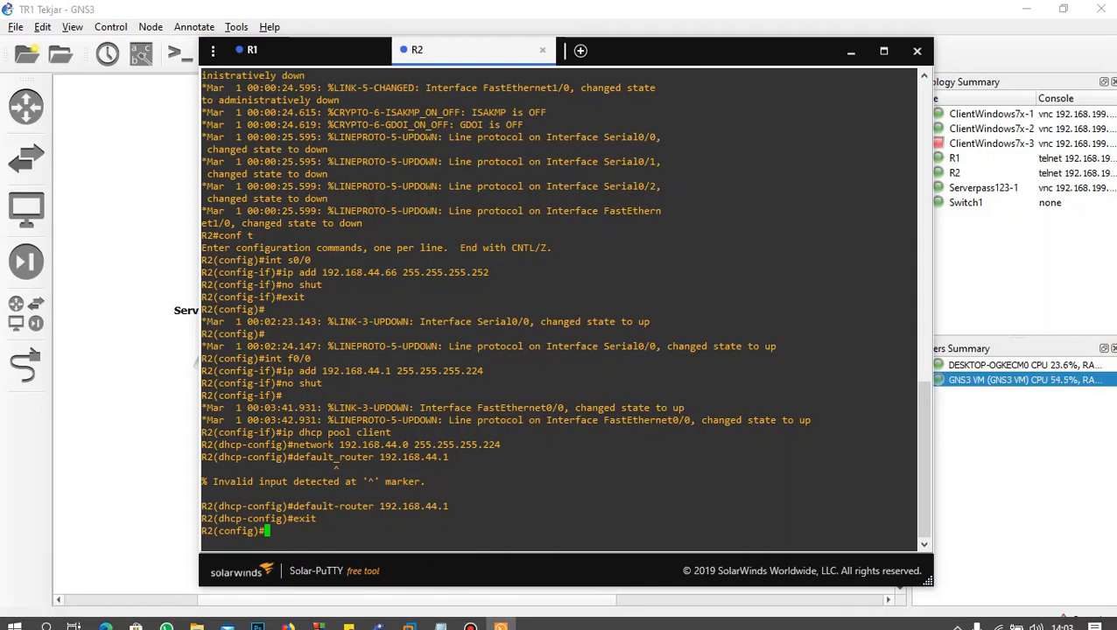
Step: Create a DHCP pool named server in the R1 console with ip dhcp pool server
{"action": "left_click", "coordinate": [298, 51]}
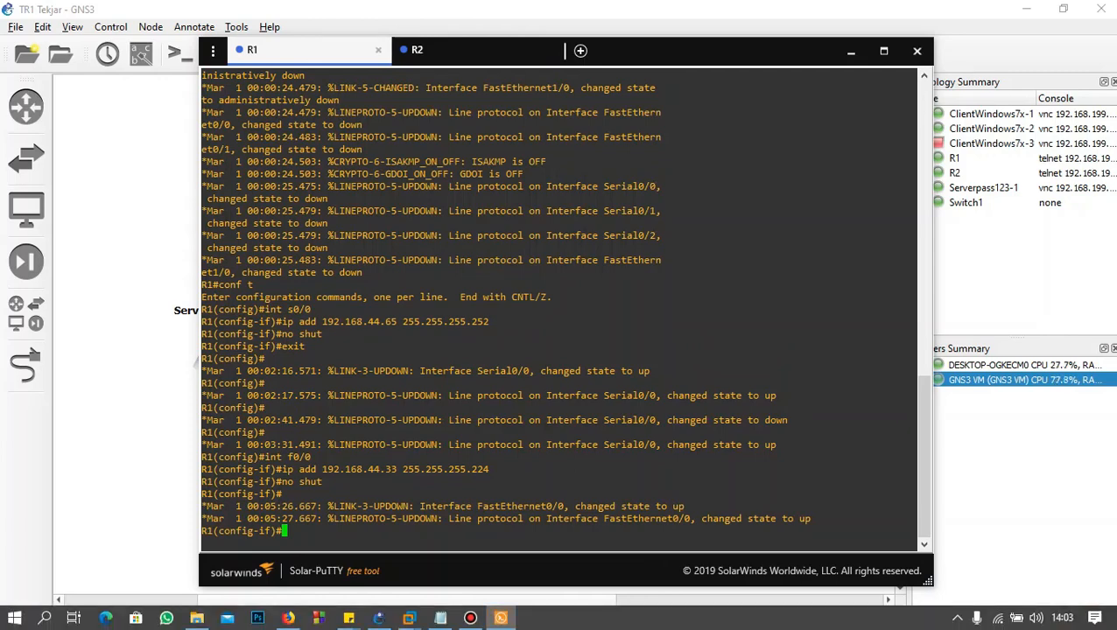
{"action": "type", "text": "ip dhcp pool server"}
{"action": "key", "text": "Return"}
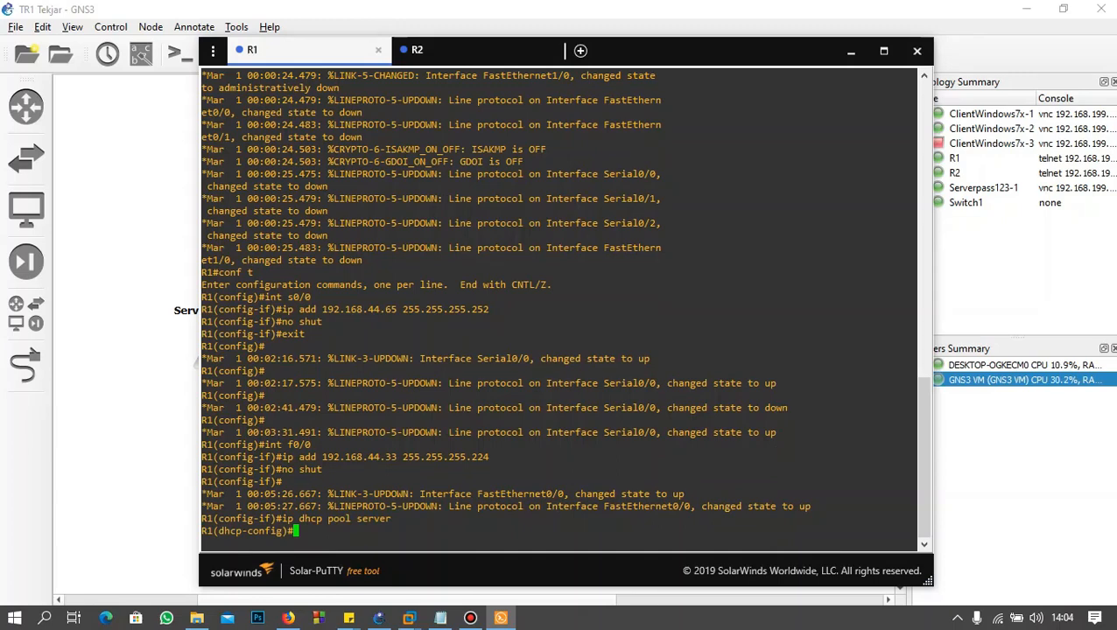
Step: Begin the server pool's network command on R1 with 192.168.44.32 and check the SERVER subnet in the vlsm notes
{"action": "type", "text": "network 192.168.44.32"}
{"action": "left_click", "coordinate": [441, 618]}
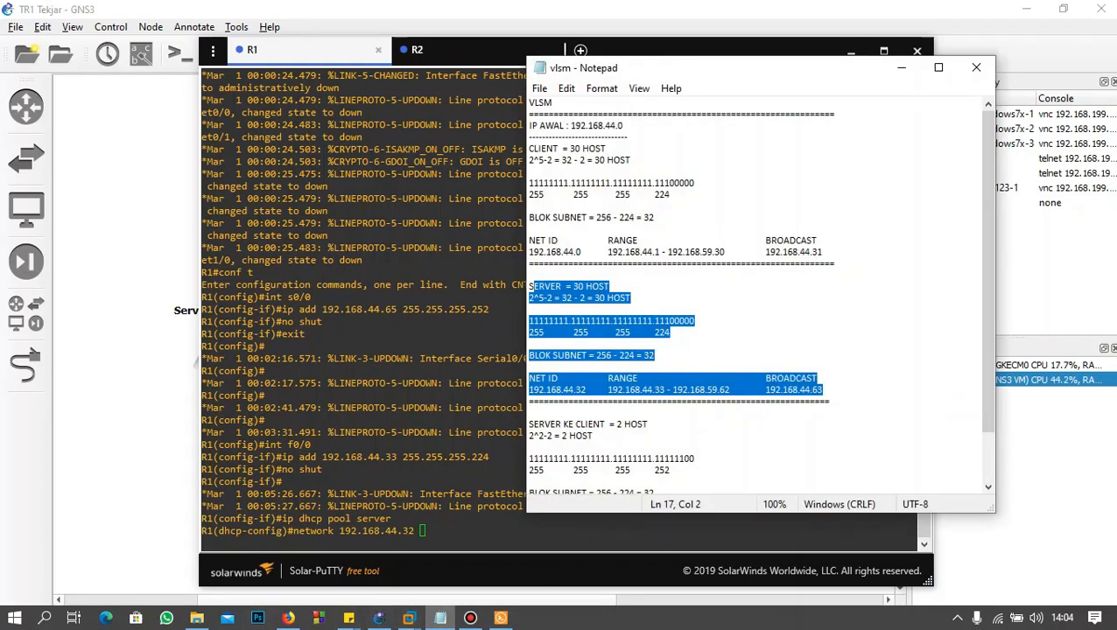
{"action": "left_click_drag", "start_coordinate": [585, 390], "coordinate": [534, 264]}
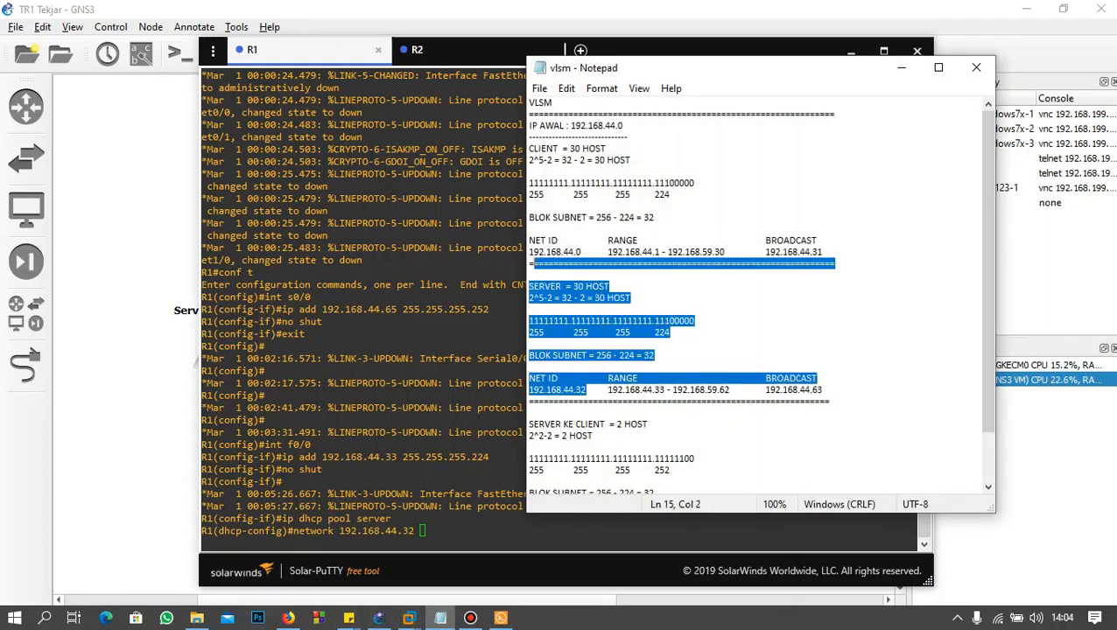
{"action": "left_click", "coordinate": [560, 309]}
{"action": "left_click", "coordinate": [902, 68]}
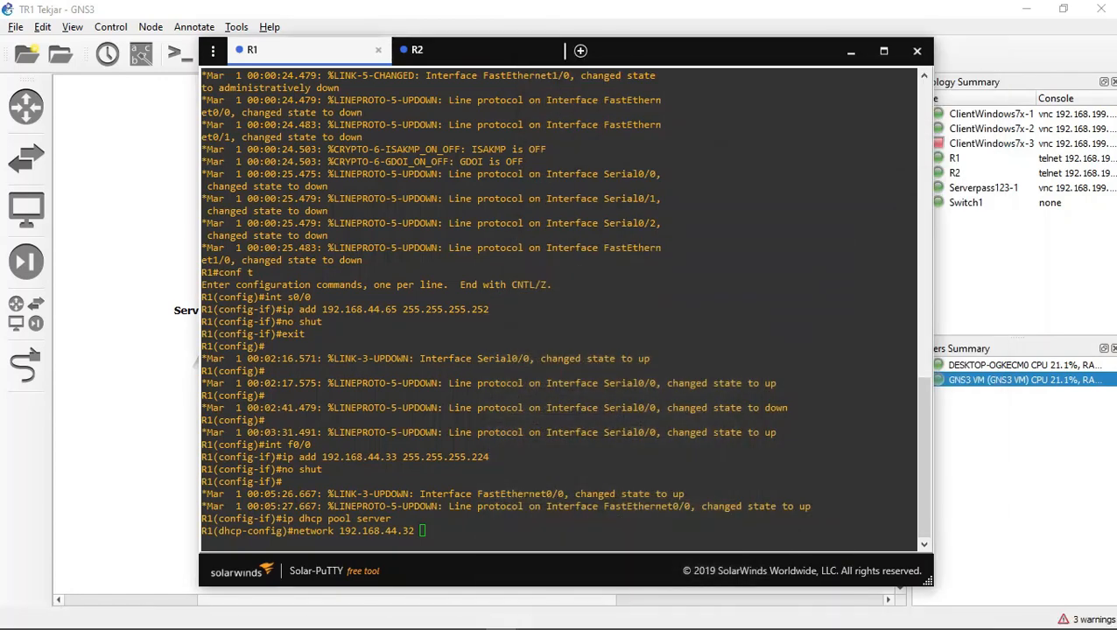
{"action": "left_click", "coordinate": [561, 394]}
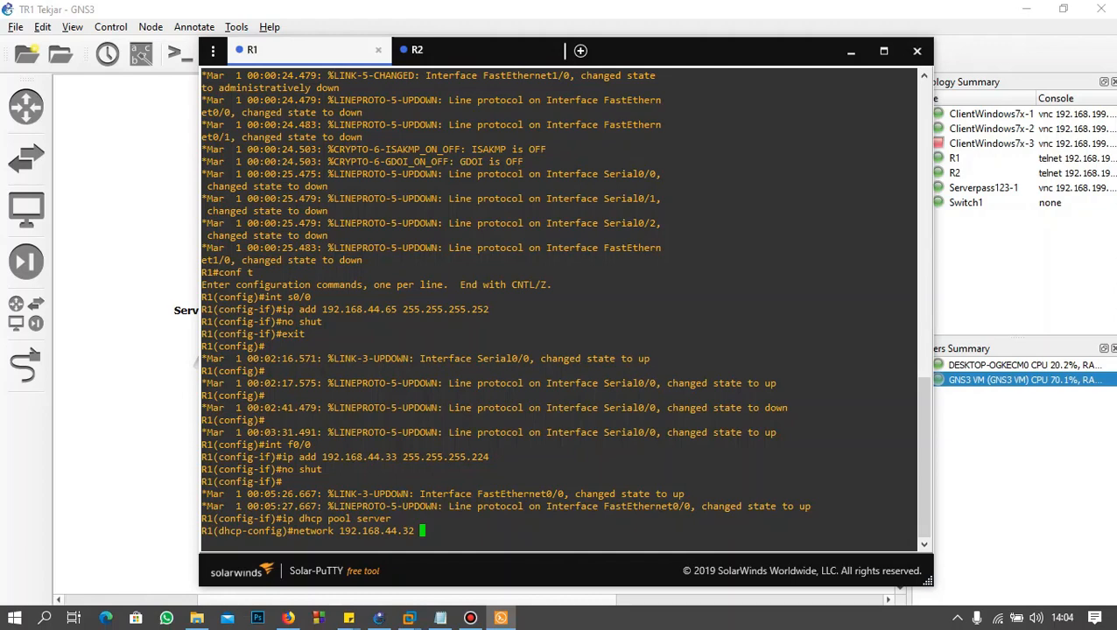
Step: Complete the server pool's network command with mask 255.255.255.224 and run it
{"action": "type", "text": "255.255.255.224"}
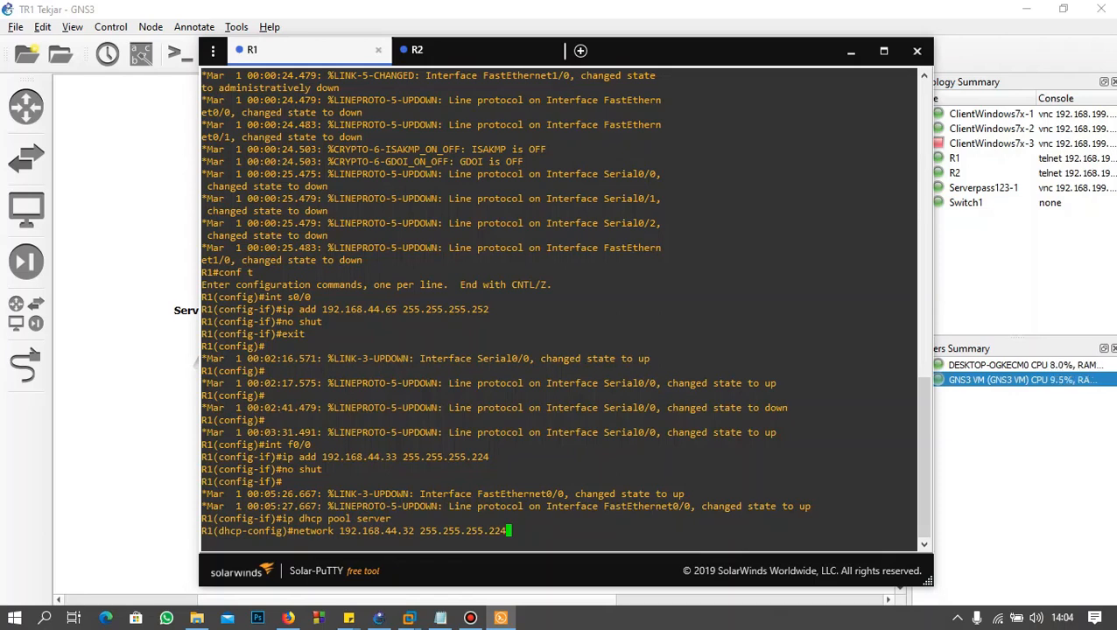
{"action": "key", "text": "Return"}
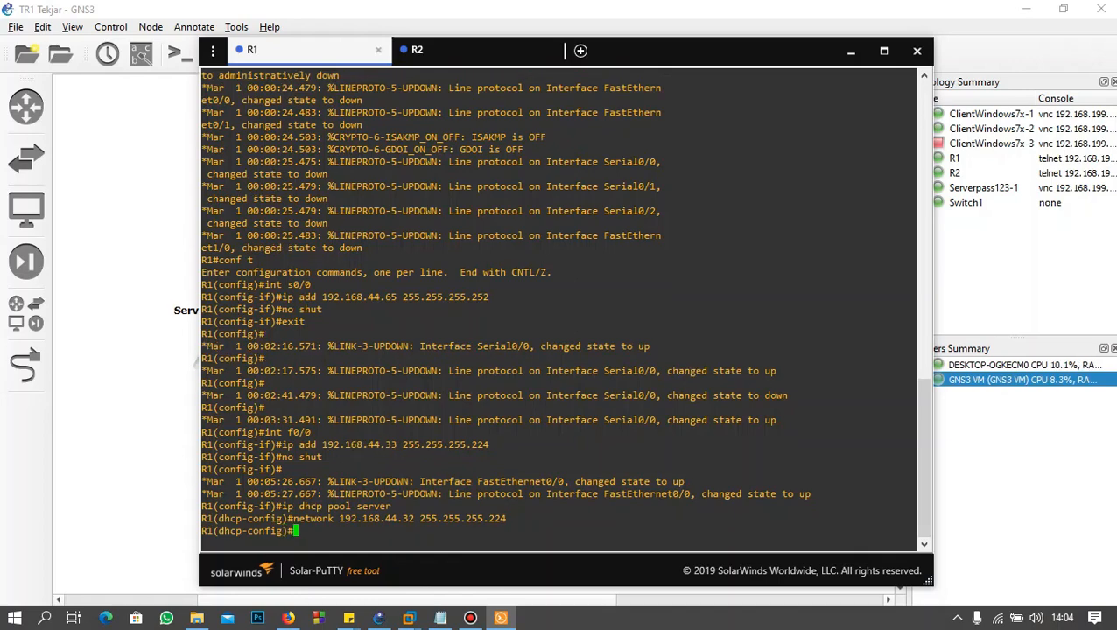
Step: Set the server pool's gateway with default-router 192.168.44.1 and exit R1's DHCP pool configuration
{"action": "type", "text": "defaul"}
{"action": "type", "text": "t-re"}
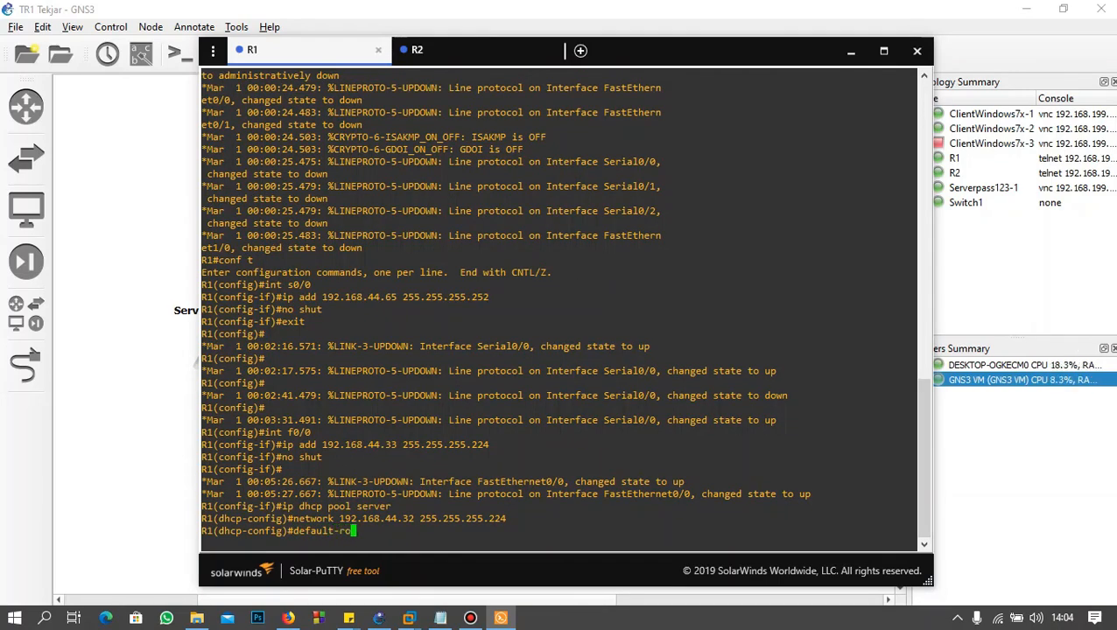
{"action": "type", "text": "uter 192.168.44.1"}
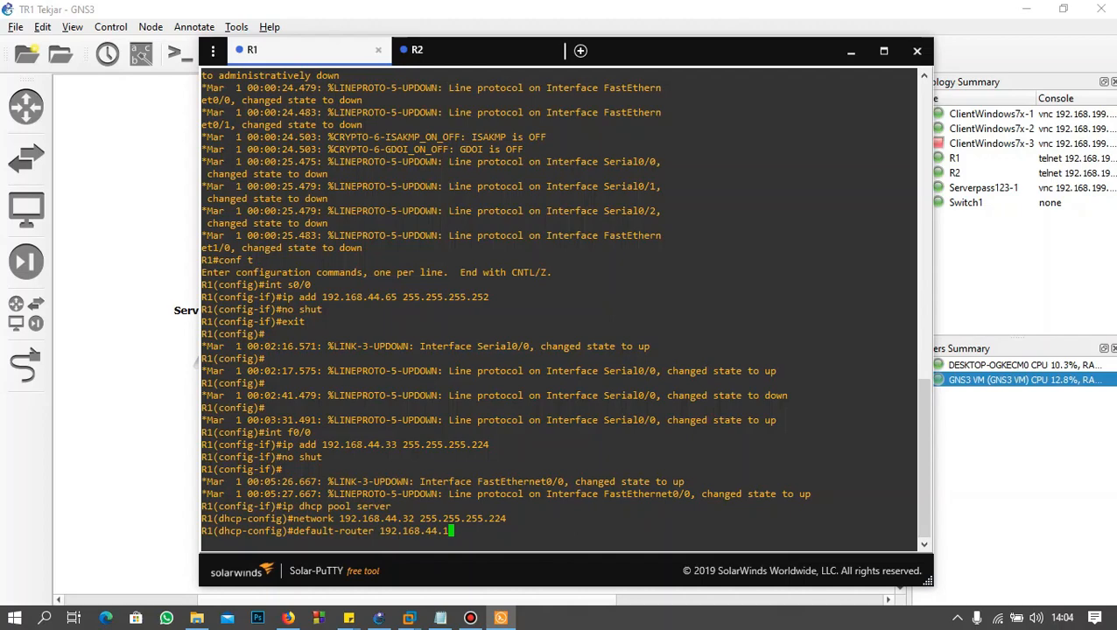
{"action": "key", "text": "Return"}
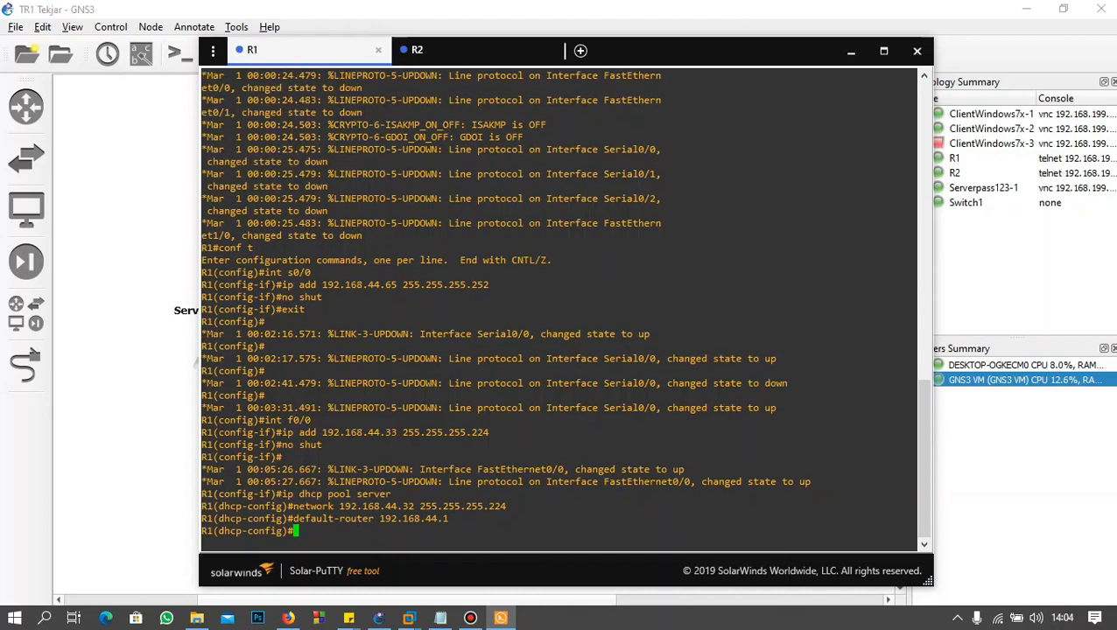
{"action": "type", "text": "exit"}
{"action": "key", "text": "Return"}
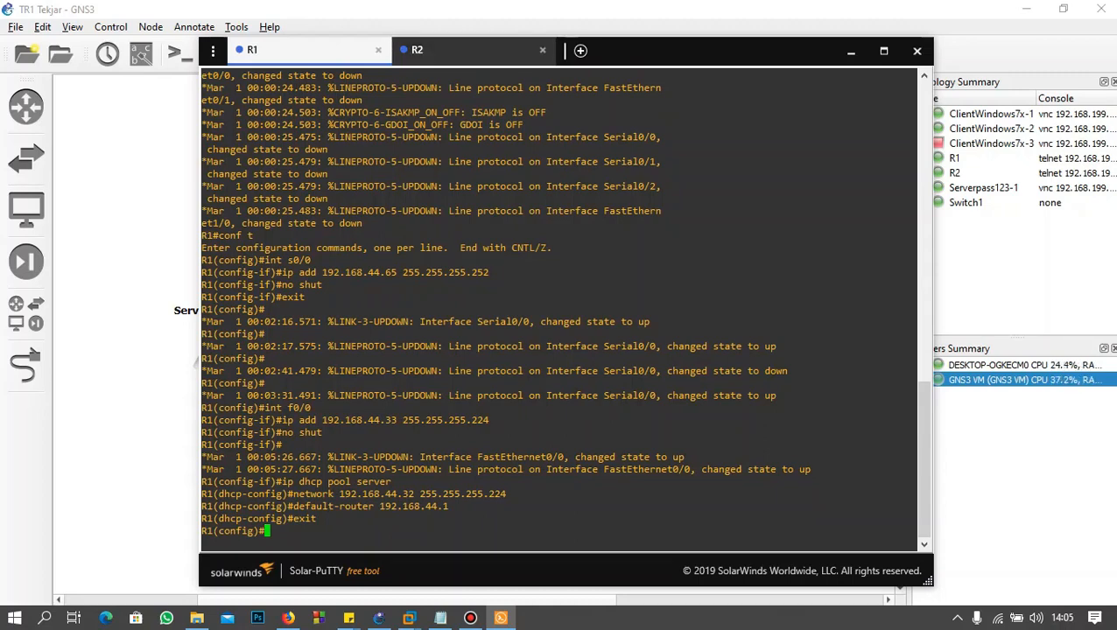
Step: Begin a static route in the R2 console with ip route 192.168.44.32, checking the server network ID in the vlsm notes
{"action": "left_click", "coordinate": [417, 50]}
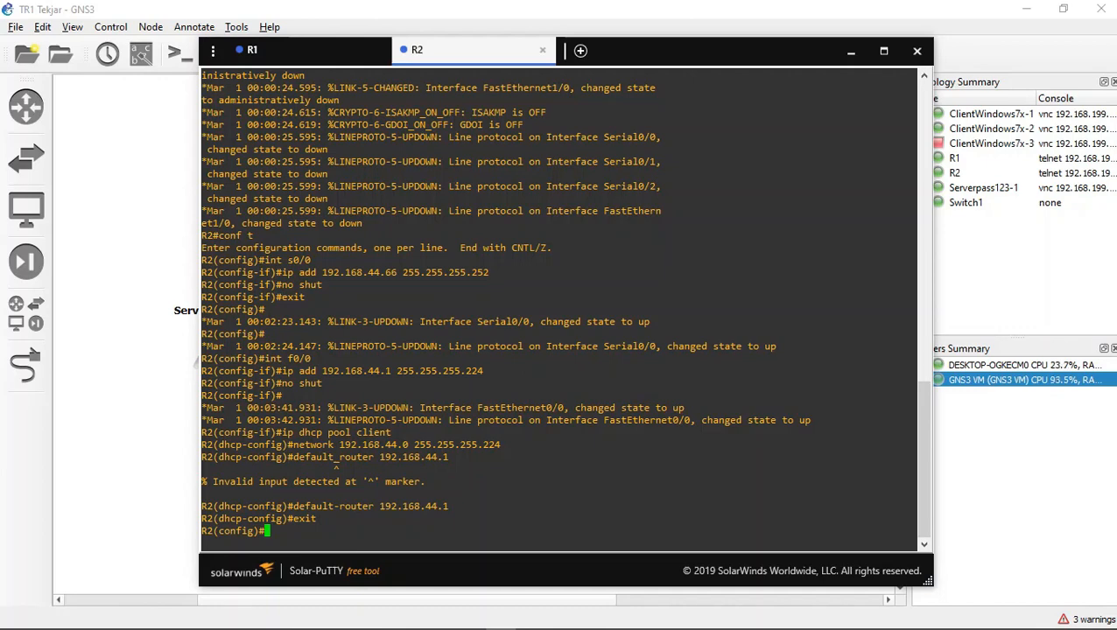
{"action": "type", "text": "ip route 192.168.44.32"}
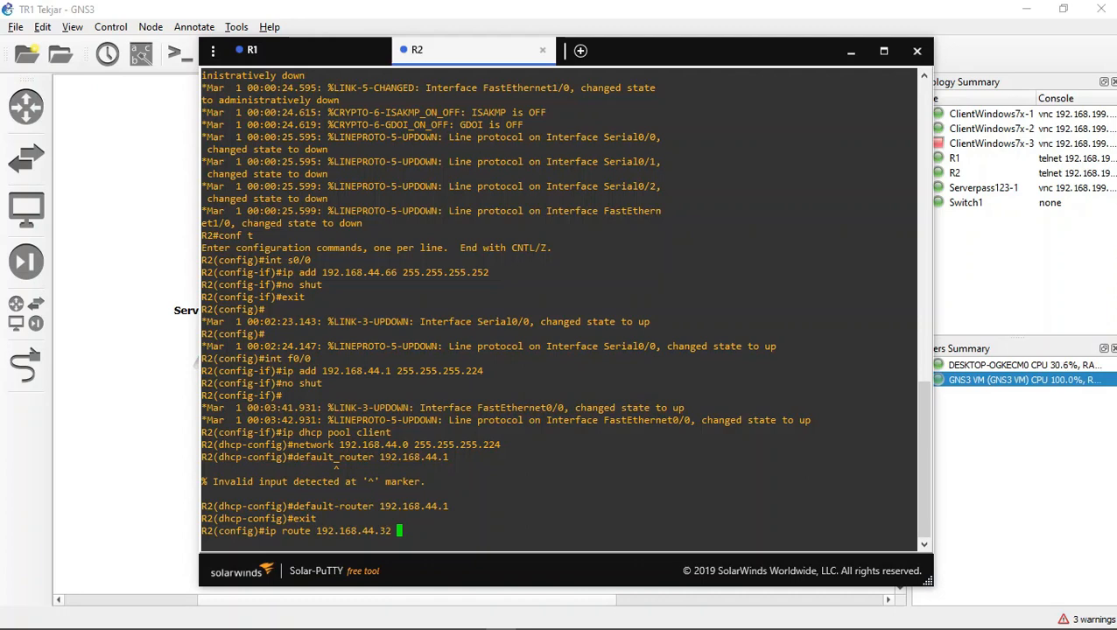
{"action": "mouse_move", "coordinate": [499, 627]}
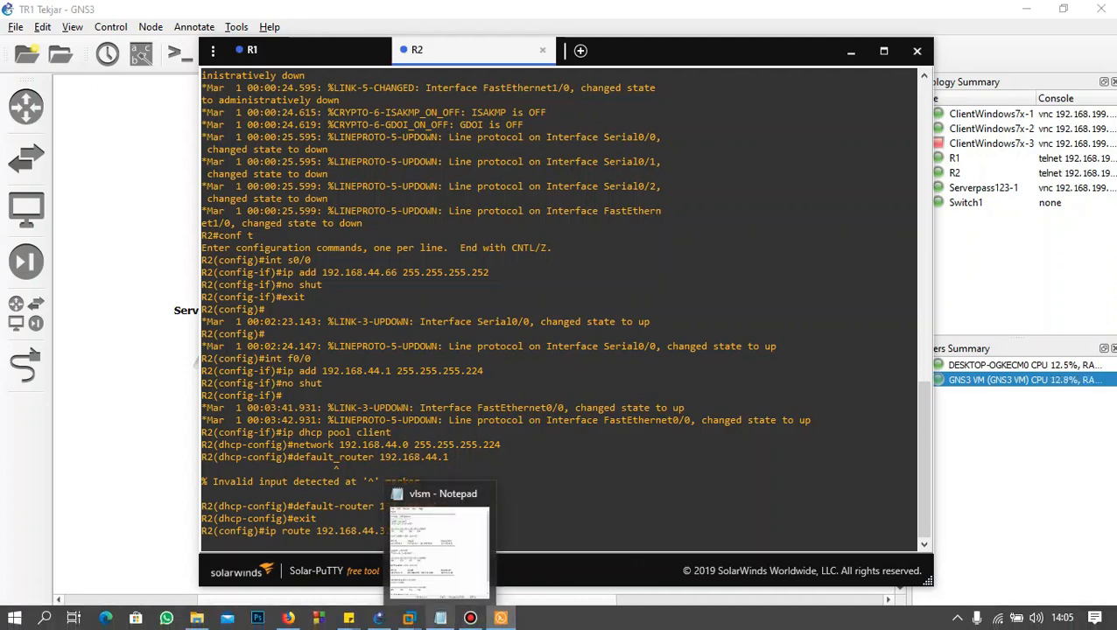
{"action": "left_click", "coordinate": [441, 618]}
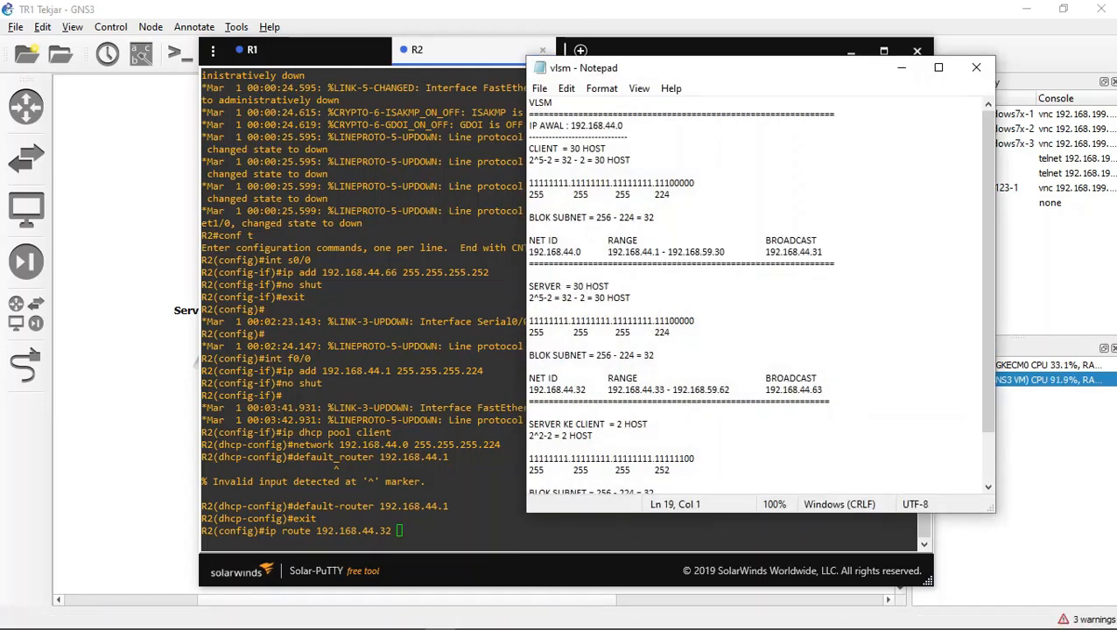
{"action": "left_click", "coordinate": [587, 391]}
{"action": "left_click_drag", "start_coordinate": [587, 390], "coordinate": [552, 391]}
{"action": "left_click", "coordinate": [901, 67]}
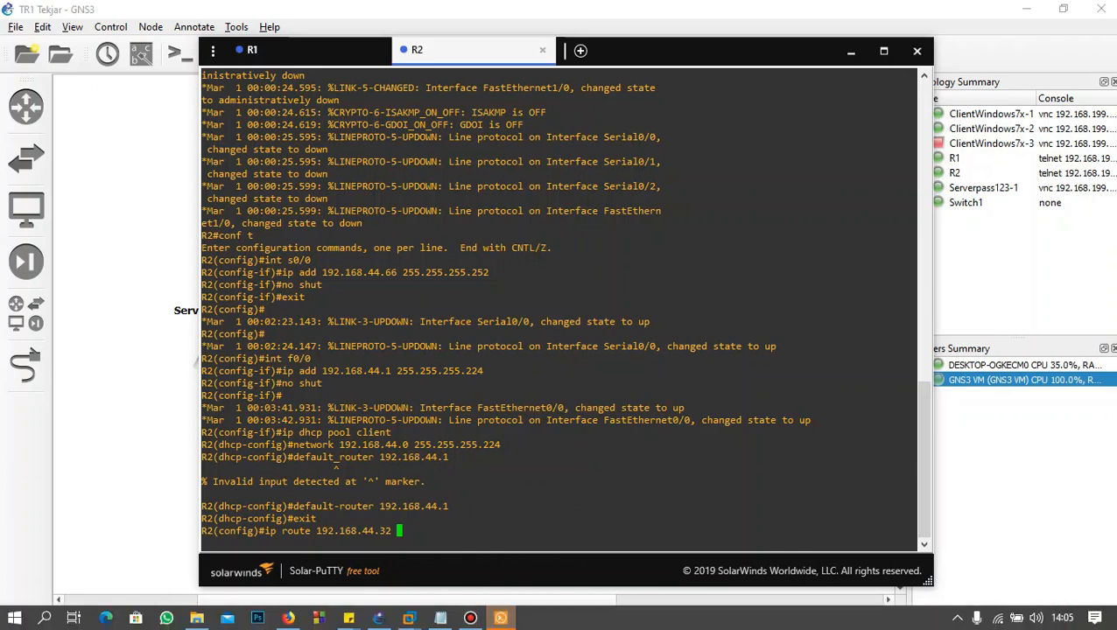
Step: Complete R2's static route with mask 255.255.255.224 and next hop 192.168.44.65, run it, and exit configuration mode
{"action": "type", "text": "255.255.255.224 192"}
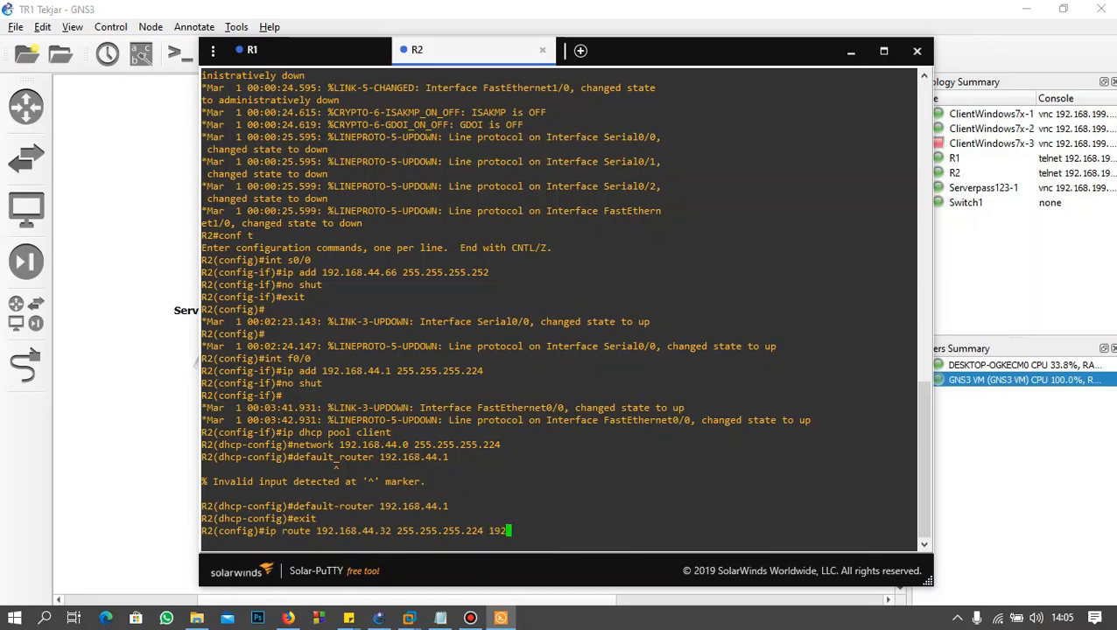
{"action": "type", "text": ".168.44.65"}
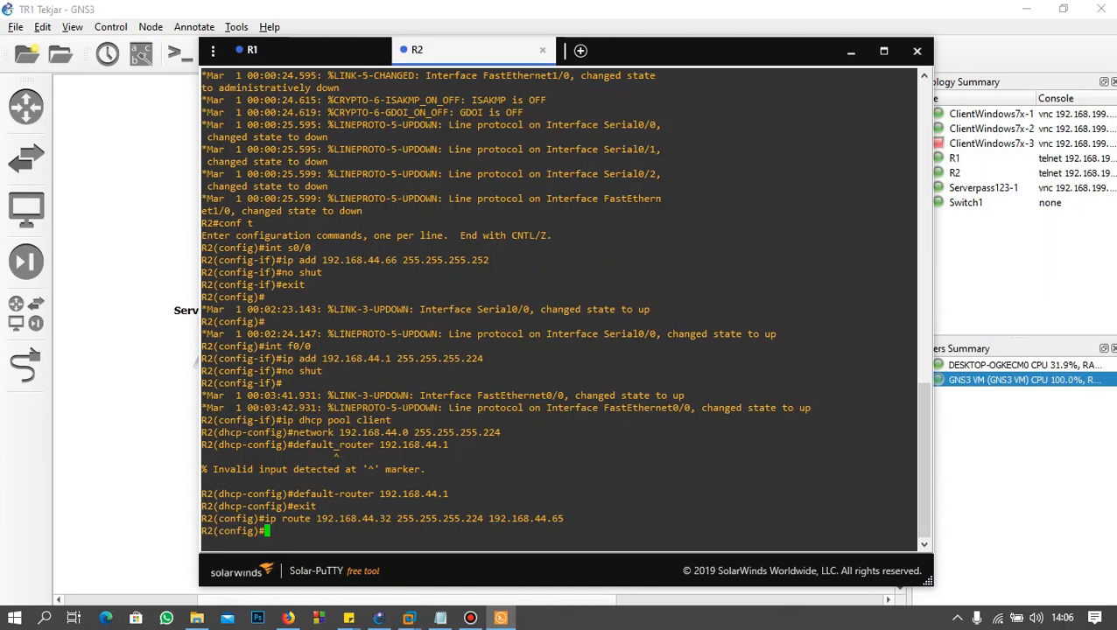
{"action": "type", "text": "exit"}
{"action": "key", "text": "Return"}
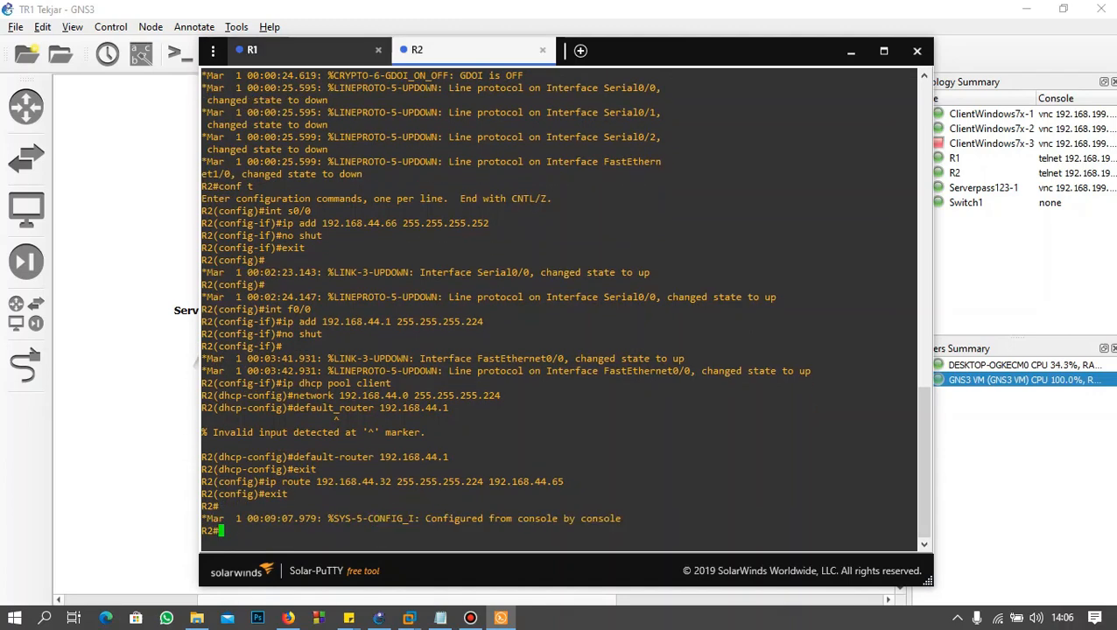
Step: Try to add a static route in the R1 console with ip route 192.168.44.1 255.255.255.224 192.168.44.66
{"action": "left_click", "coordinate": [315, 58]}
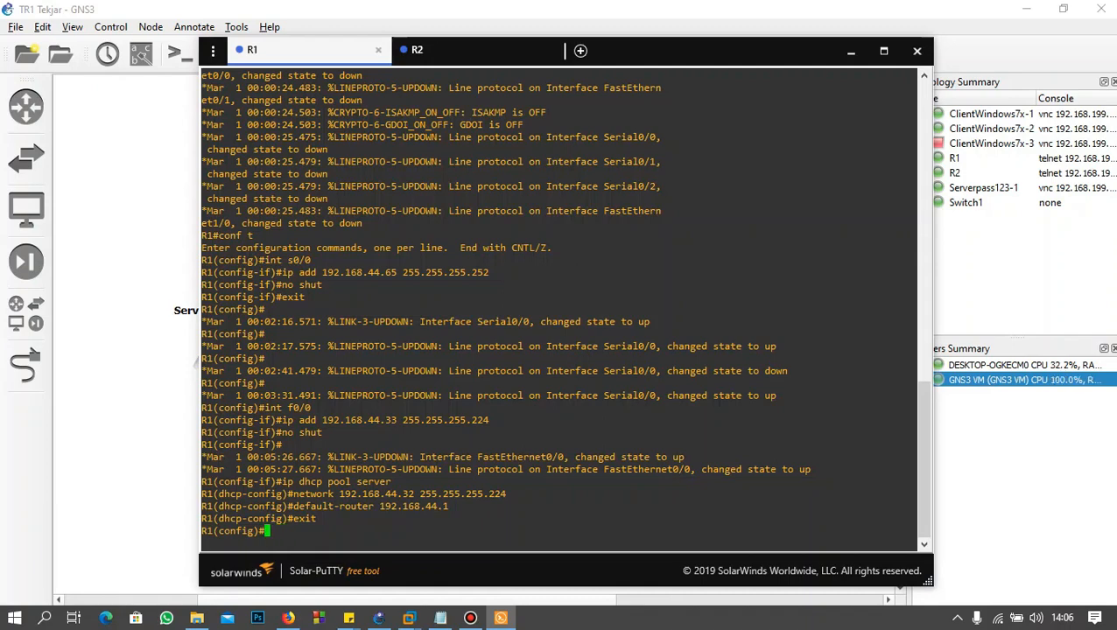
{"action": "type", "text": "ip royte 192.1"}
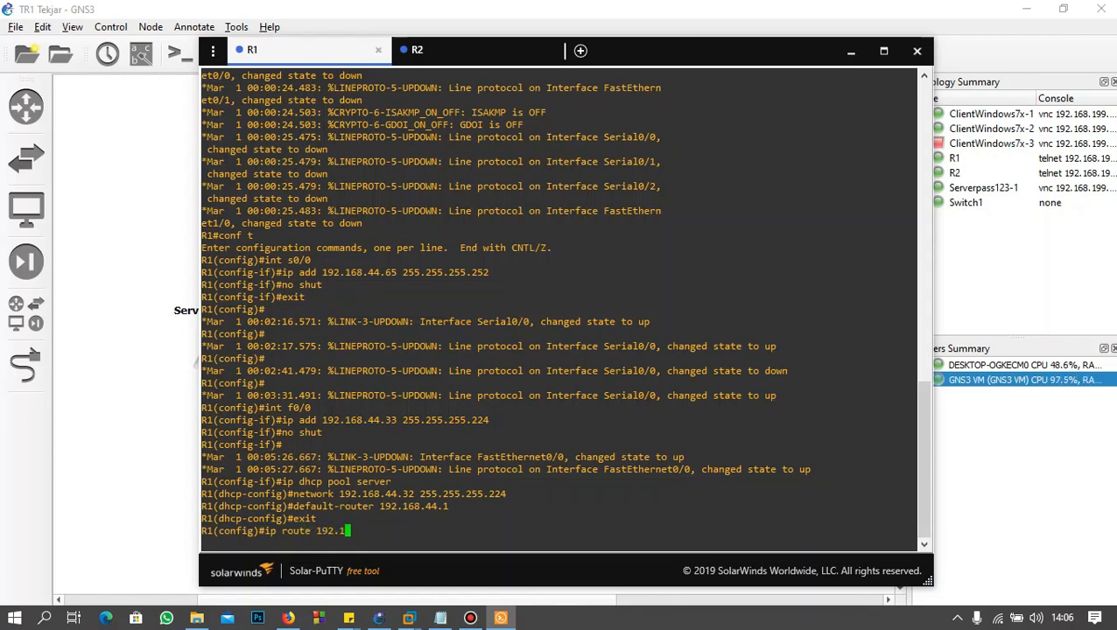
{"action": "type", "text": "68.44.1 "}
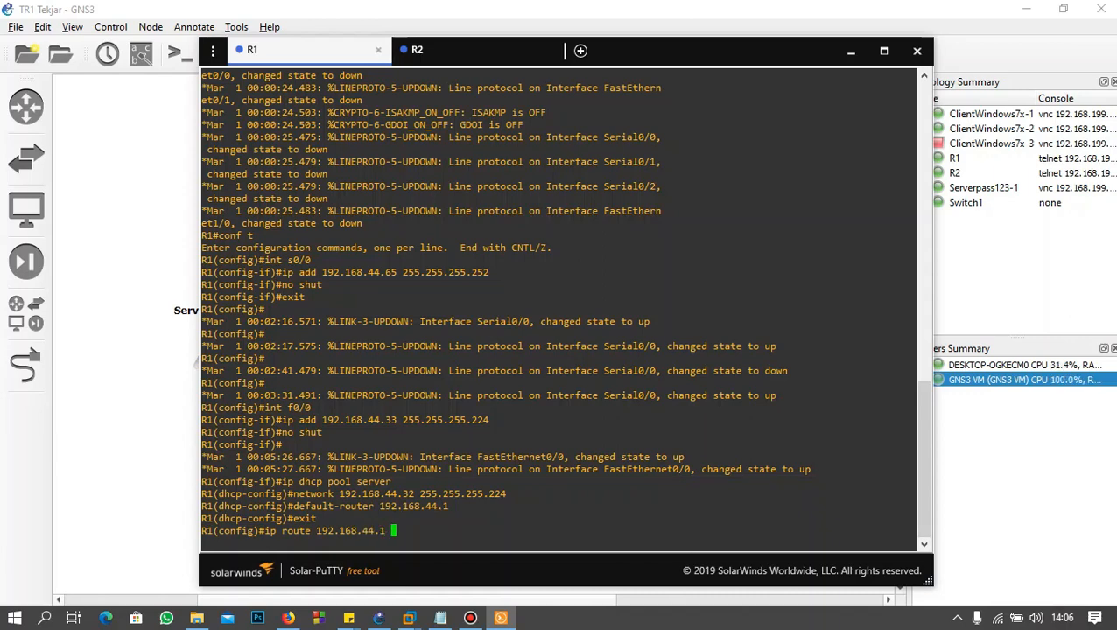
{"action": "type", "text": "255.255.255.224 192.168"}
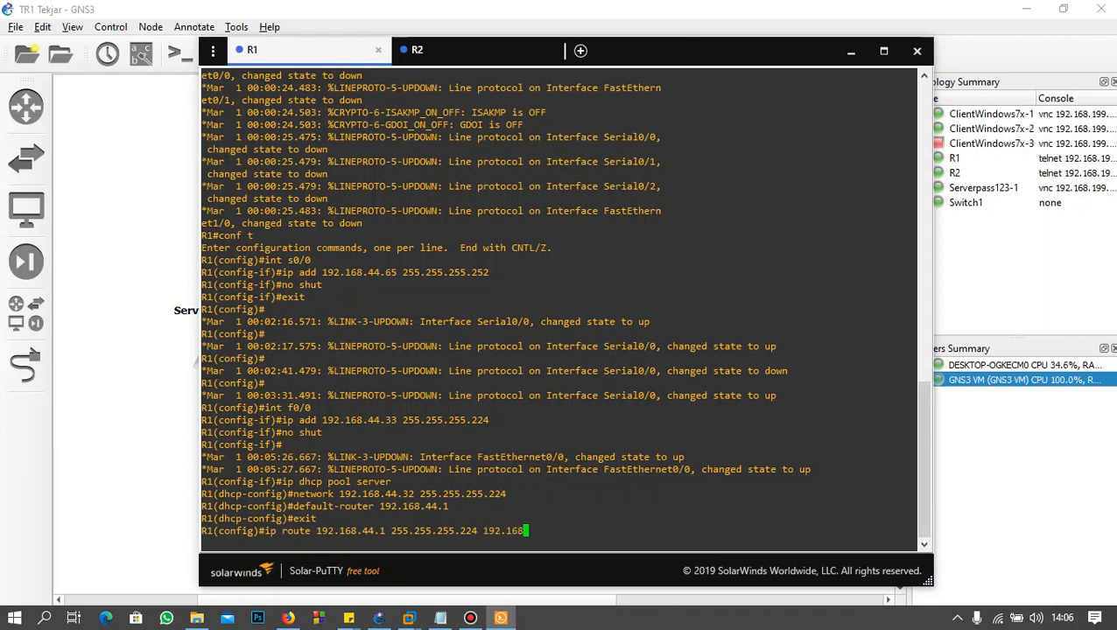
{"action": "type", "text": ".44.66"}
{"action": "key", "text": "Return"}
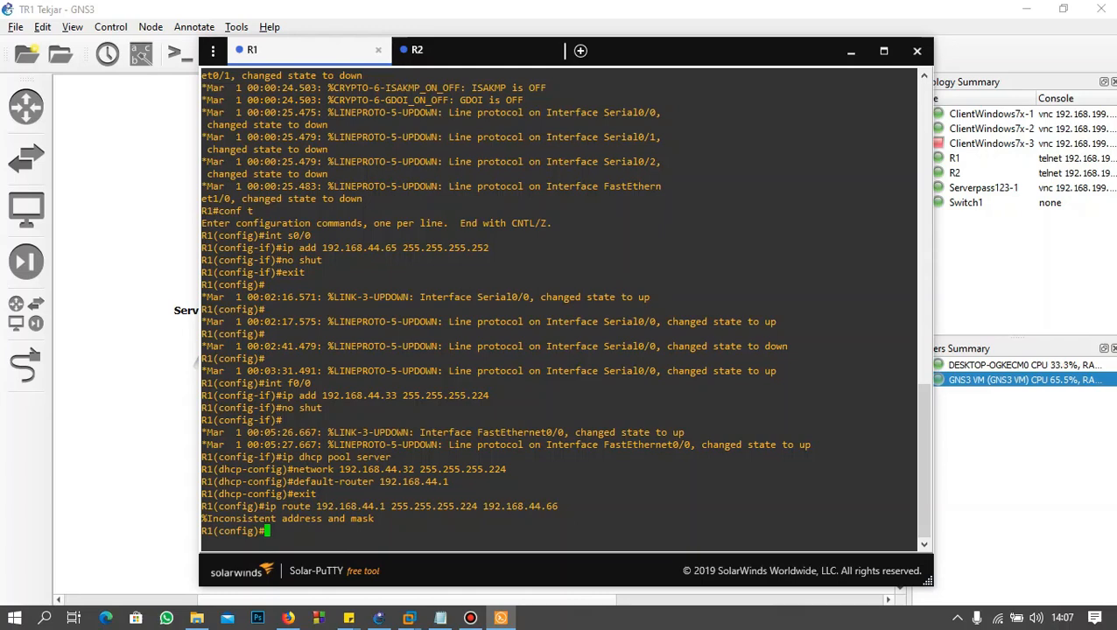
Step: Recall the ip route 192.168.44.1 255.255.255.224 192.168.44.66 command in the R1 console and move to its destination address
{"action": "key", "text": "Up"}
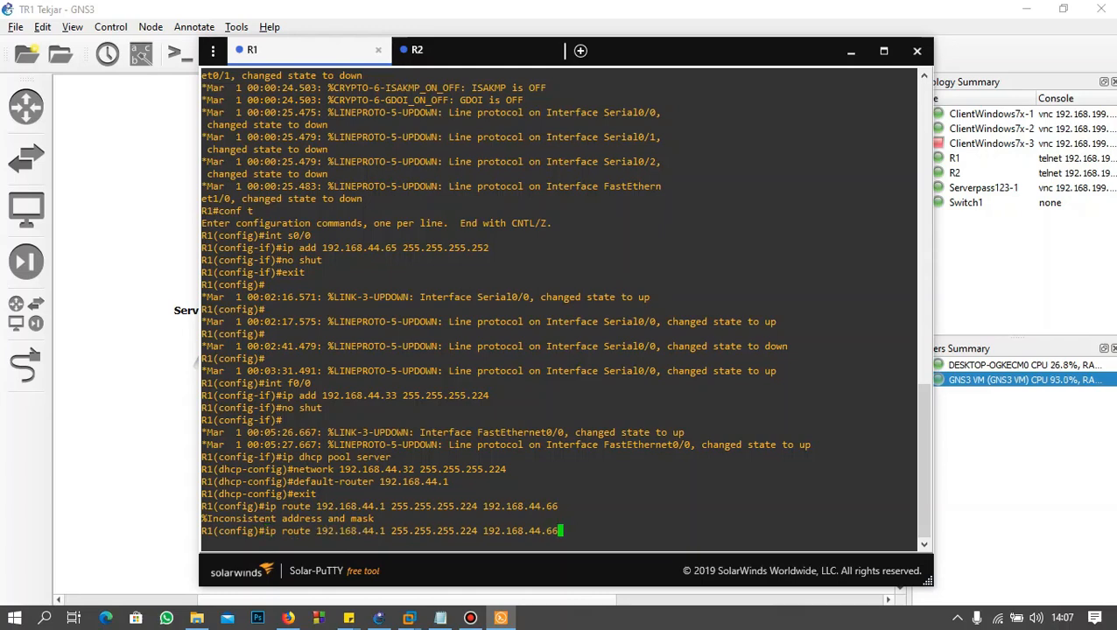
{"action": "key", "text": "Left"}
{"action": "key", "text": "Left"}
{"action": "key", "text": "Left"}
{"action": "key", "text": "Left"}
{"action": "key", "text": "Left"}
{"action": "key", "text": "Left"}
{"action": "key", "text": "Left"}
{"action": "key", "text": "Left"}
{"action": "key", "text": "Left"}
{"action": "key", "text": "Left"}
{"action": "key", "text": "Left"}
{"action": "key", "text": "Left"}
{"action": "key", "text": "Left"}
{"action": "key", "text": "Left"}
{"action": "key", "text": "Left"}
{"action": "key", "text": "Left"}
{"action": "key", "text": "Left"}
{"action": "key", "text": "Left"}
{"action": "key", "text": "Left"}
{"action": "key", "text": "Left"}
{"action": "key", "text": "Left"}
{"action": "key", "text": "Left"}
{"action": "key", "text": "Left"}
{"action": "key", "text": "Left"}
{"action": "key", "text": "Left"}
{"action": "key", "text": "Left"}
{"action": "key", "text": "Left"}
{"action": "key", "text": "Left"}
{"action": "key", "text": "Left"}
{"action": "key", "text": "Left"}
{"action": "key", "text": "Left"}
{"action": "key", "text": "Left"}
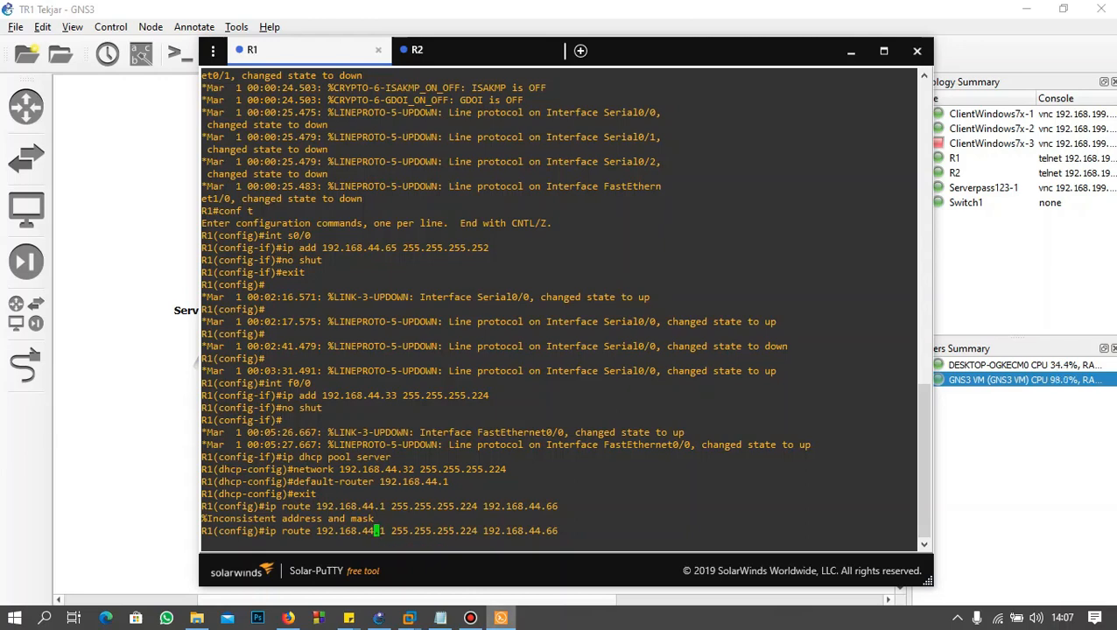
Step: Check the client subnet's network ID and mask and the server-to-client range in the vlsm notes
{"action": "left_click", "coordinate": [440, 618]}
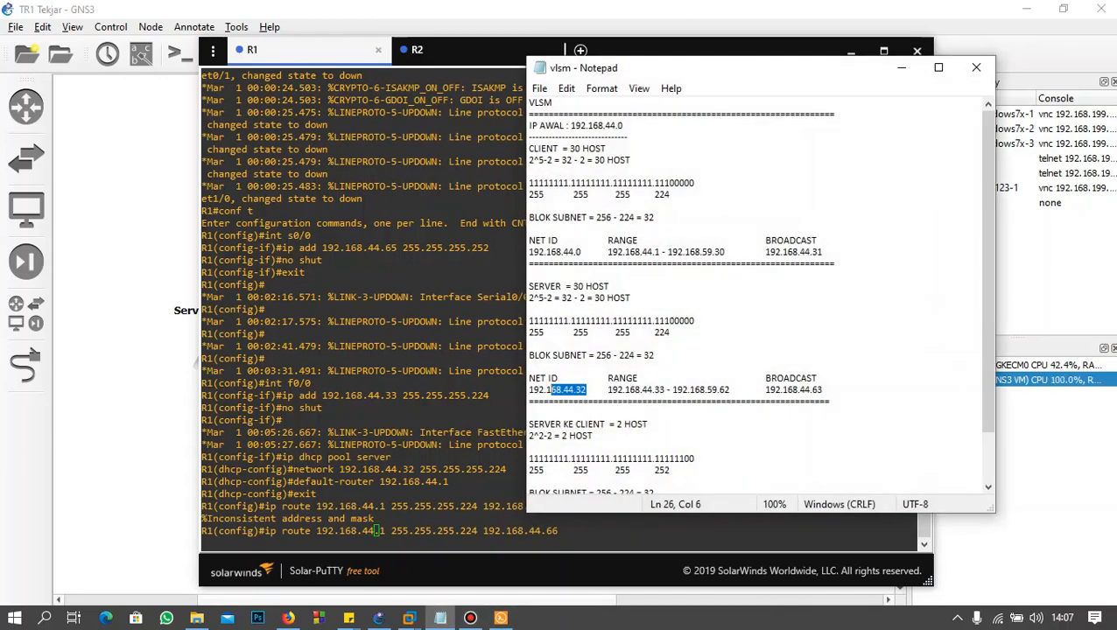
{"action": "left_click", "coordinate": [576, 252]}
{"action": "left_click", "coordinate": [669, 195]}
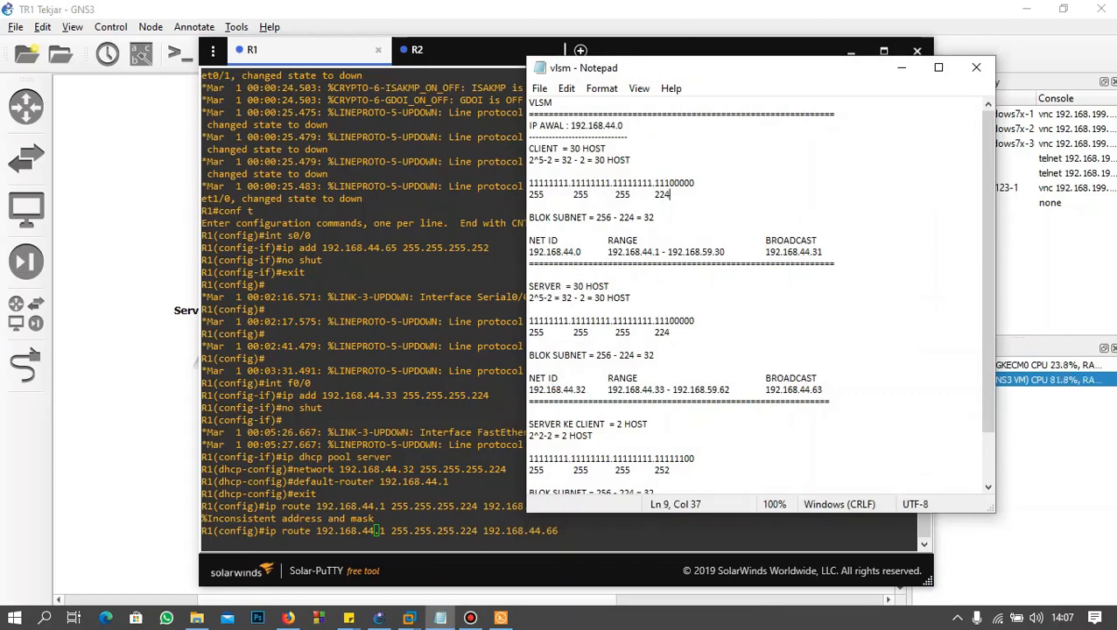
{"action": "left_click_drag", "start_coordinate": [988, 271], "coordinate": [988, 321]}
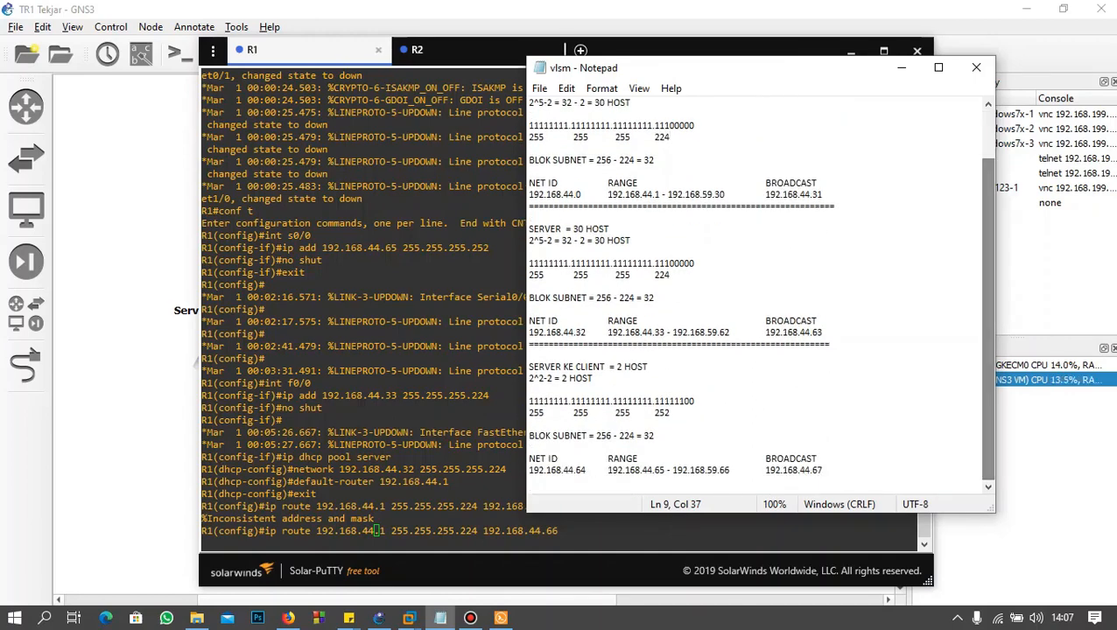
{"action": "left_click", "coordinate": [901, 67]}
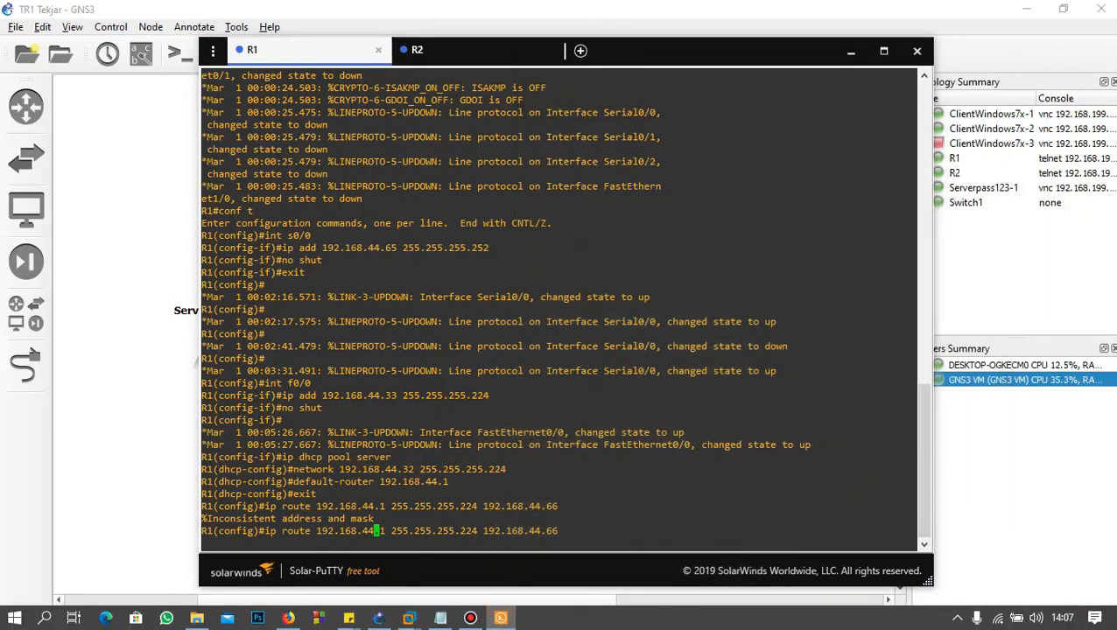
Step: Compare with R2's static route and retry ip route 192.168.44.1 255.255.255.224 192.168.44.66 on R1
{"action": "left_click", "coordinate": [464, 51]}
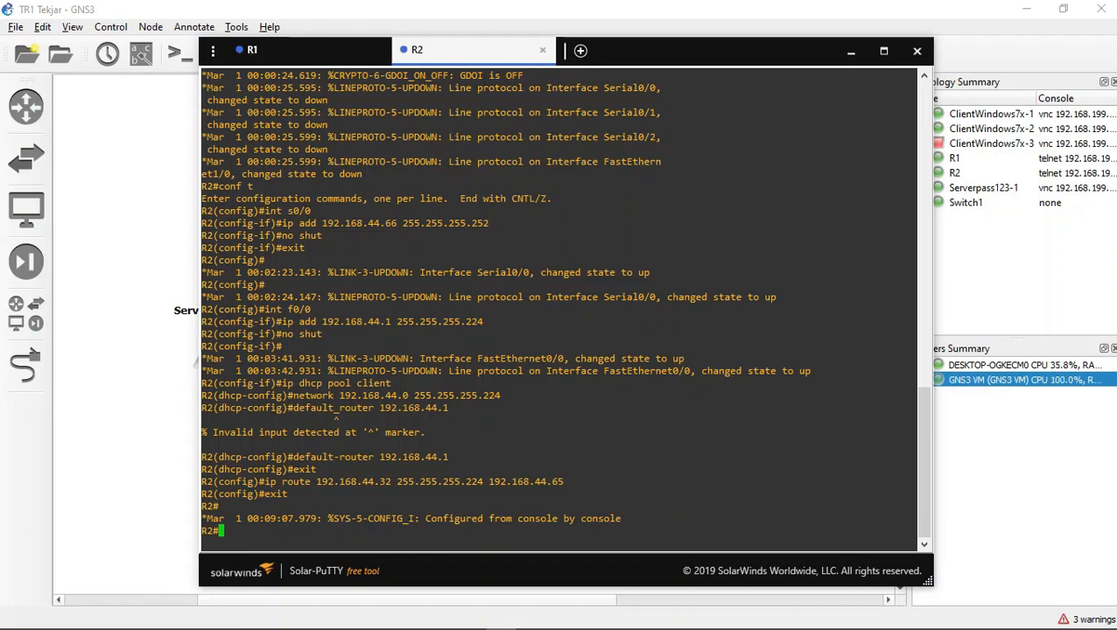
{"action": "left_click", "coordinate": [333, 44]}
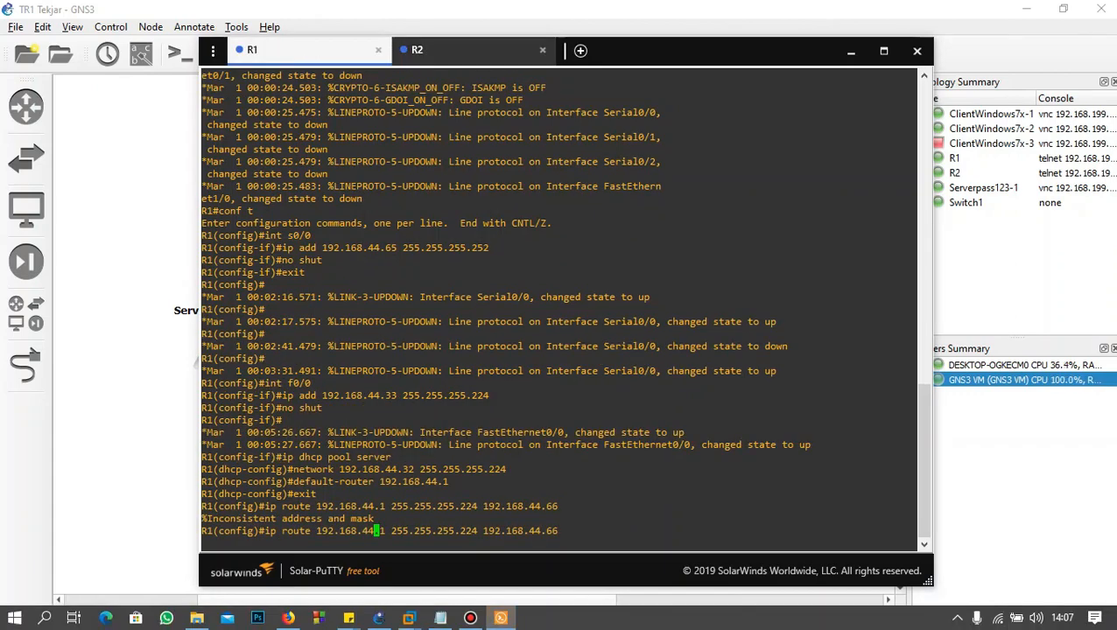
{"action": "left_click", "coordinate": [480, 51]}
{"action": "left_click", "coordinate": [359, 51]}
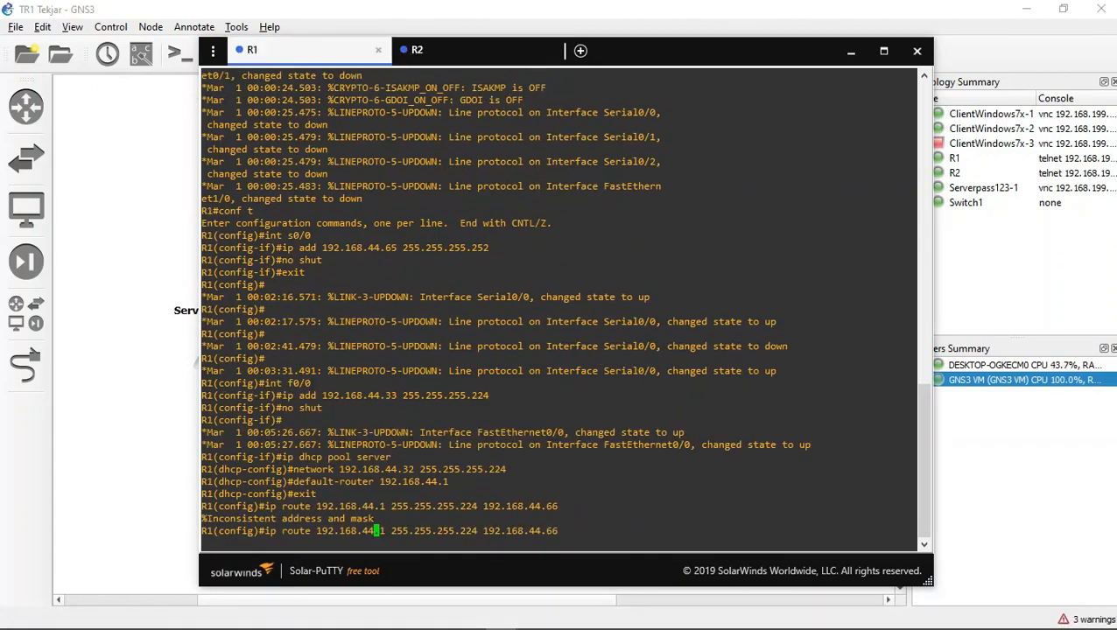
{"action": "key", "text": "Return"}
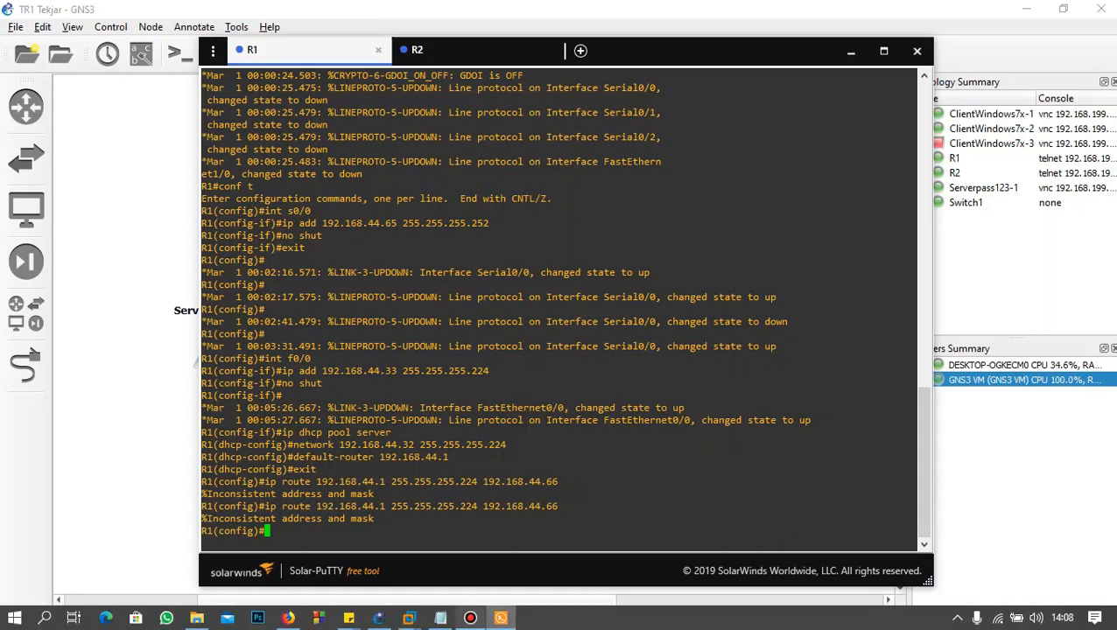
{"action": "left_click", "coordinate": [470, 618]}
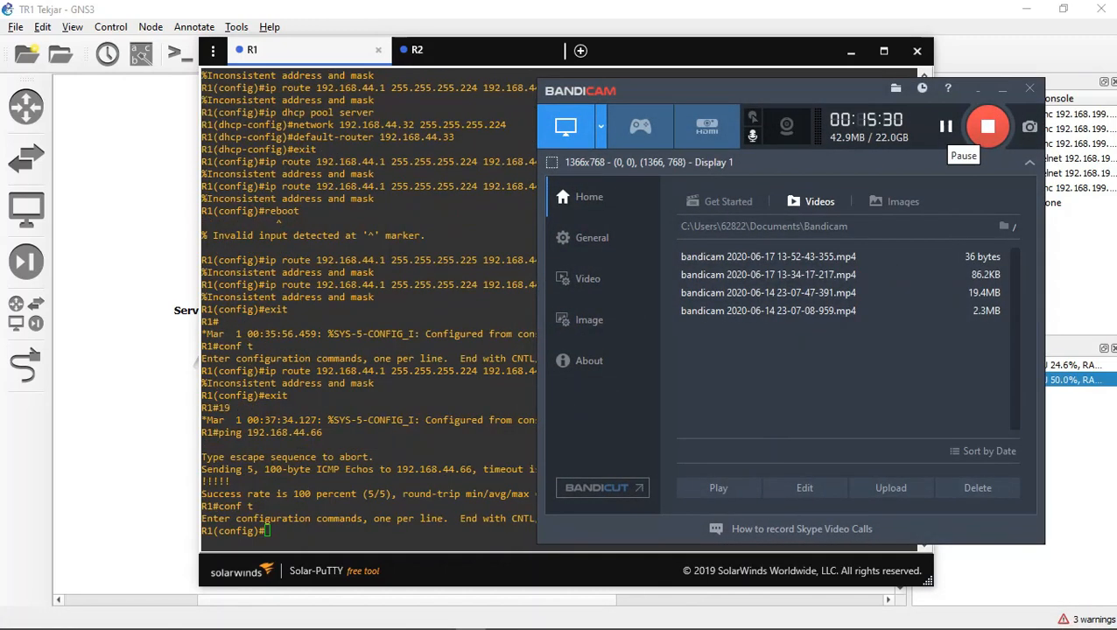
{"action": "key", "text": "alt+Tab"}
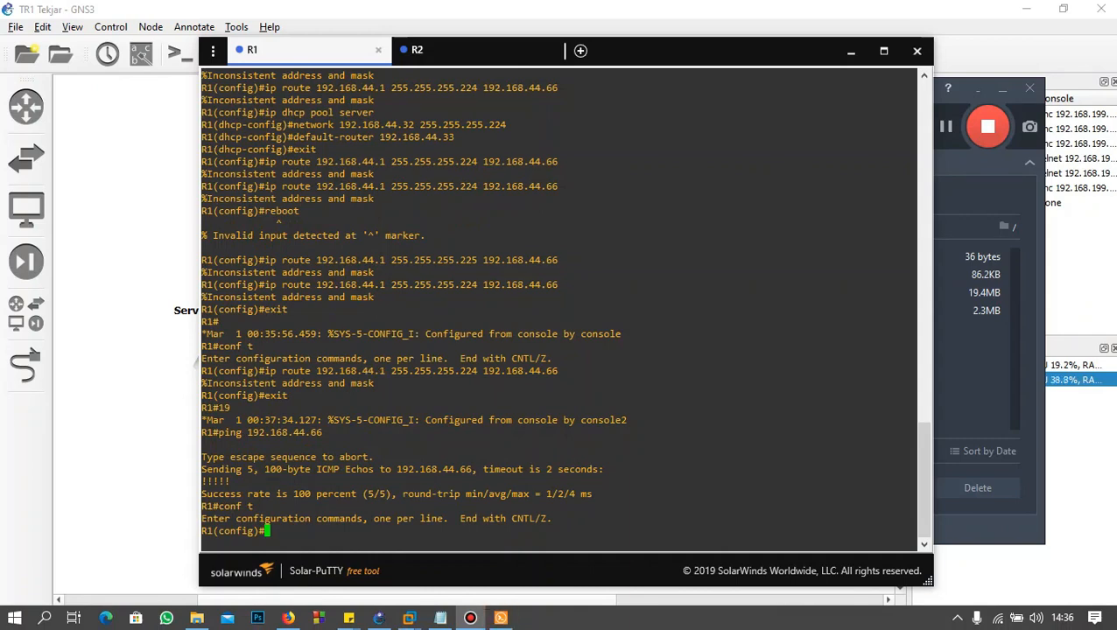
Step: Add the static route to the client network on R1 with ip route 192.168.44.0 255.255.255.224 192.168.44.66
{"action": "type", "text": "i"}
{"action": "key", "text": "BackSpace"}
{"action": "type", "text": "ip route 192.168.44"}
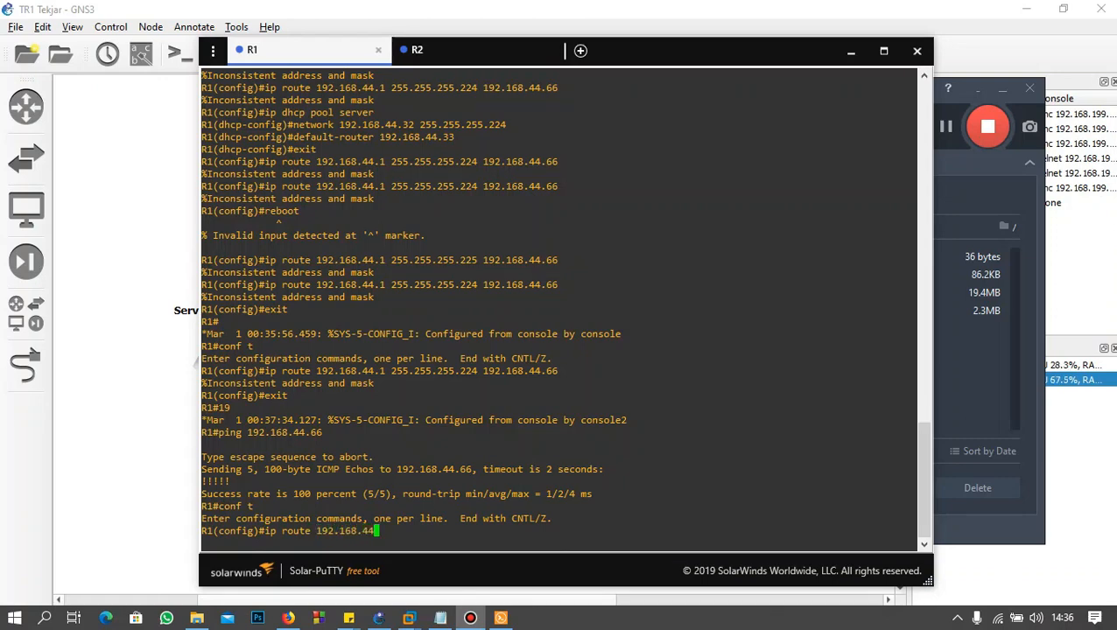
{"action": "type", "text": ".0 255.255.255.224 "}
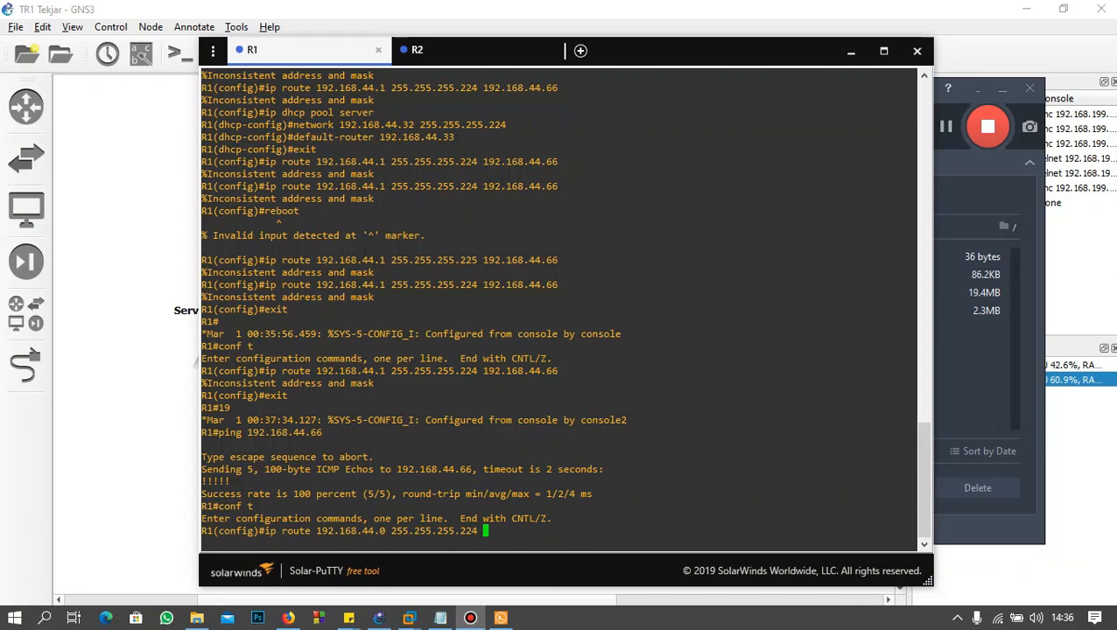
{"action": "type", "text": "192."}
{"action": "type", "text": "168"}
{"action": "type", "text": ".44."}
{"action": "type", "text": "66"}
{"action": "key", "text": "Return"}
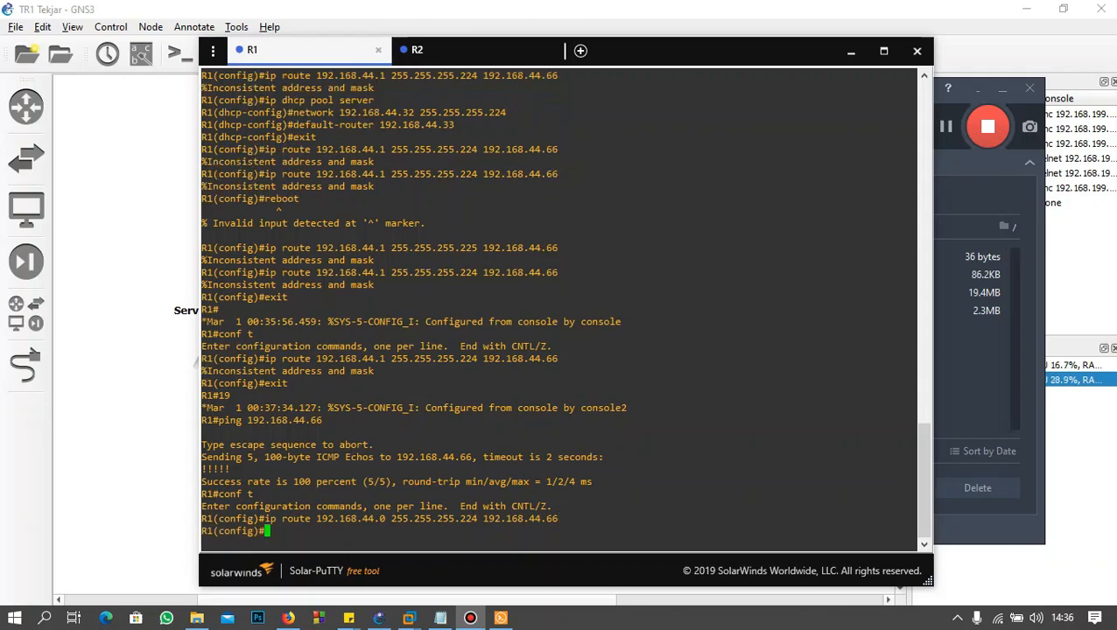
Step: Compare the route destinations in R1's console with the client network ID in the vlsm notes, and review the next hop and earlier ping
{"action": "left_click_drag", "start_coordinate": [386, 284], "coordinate": [318, 272]}
{"action": "left_click", "coordinate": [318, 272]}
{"action": "left_click_drag", "start_coordinate": [386, 272], "coordinate": [362, 272]}
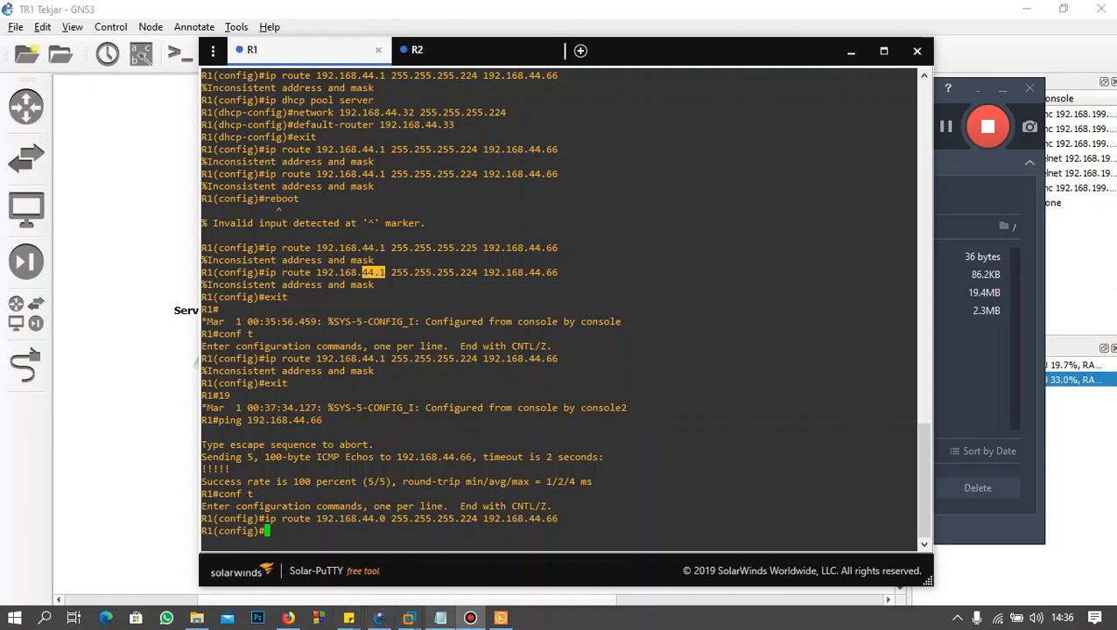
{"action": "left_click", "coordinate": [440, 619]}
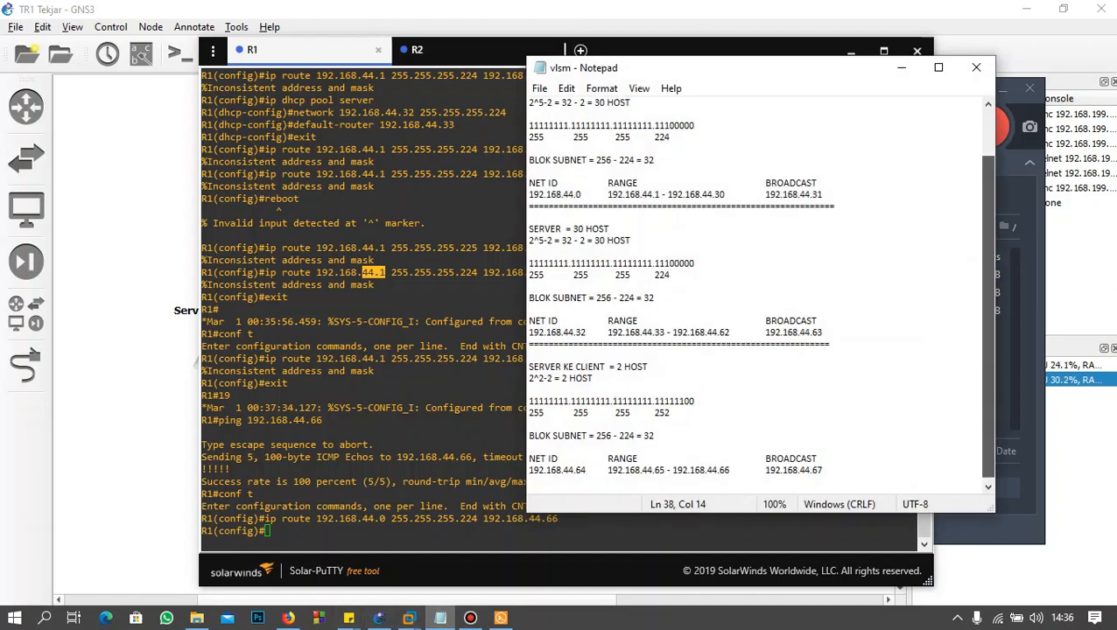
{"action": "scroll", "coordinate": [985, 315], "scroll_direction": "up", "scroll_amount": 2}
{"action": "left_click_drag", "start_coordinate": [559, 241], "coordinate": [529, 241]}
{"action": "left_click", "coordinate": [536, 229]}
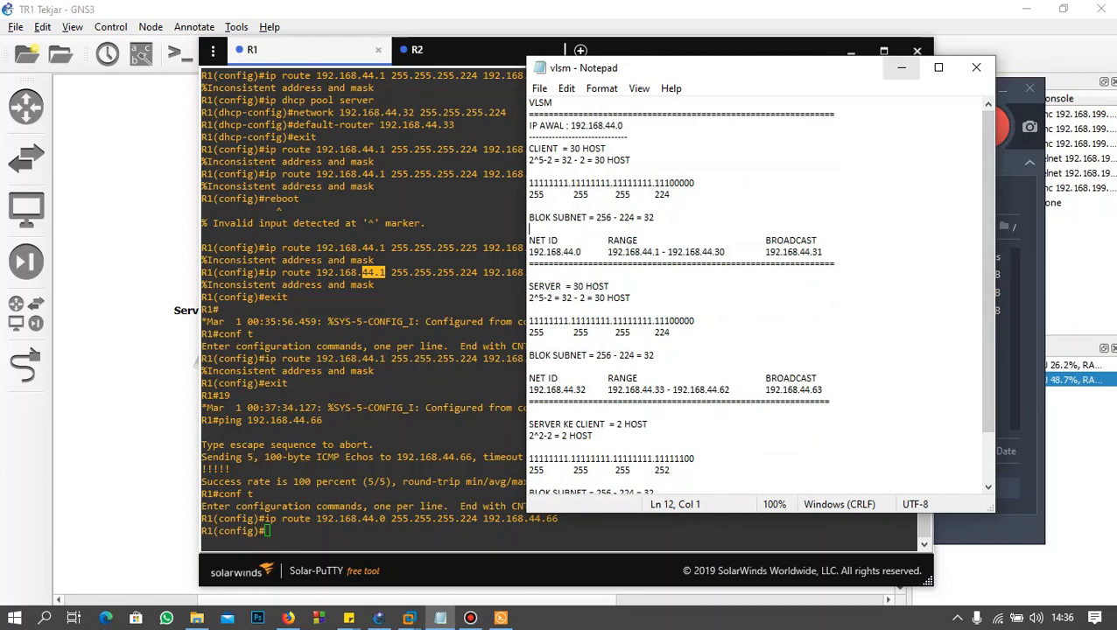
{"action": "left_click", "coordinate": [901, 68]}
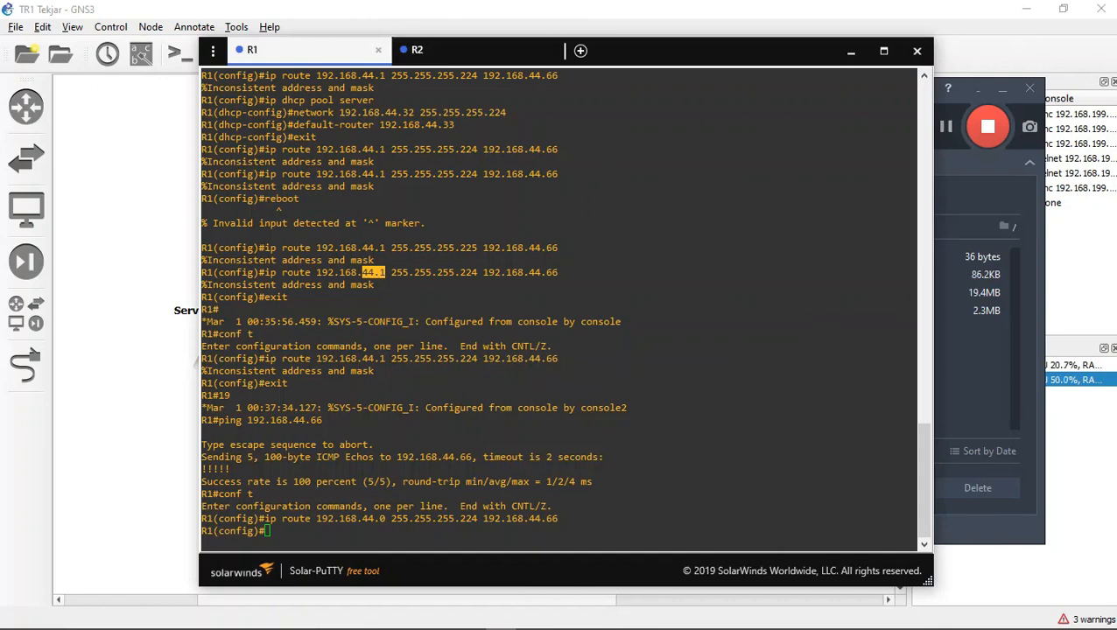
{"action": "left_click_drag", "start_coordinate": [562, 519], "coordinate": [484, 519]}
{"action": "left_click", "coordinate": [484, 519]}
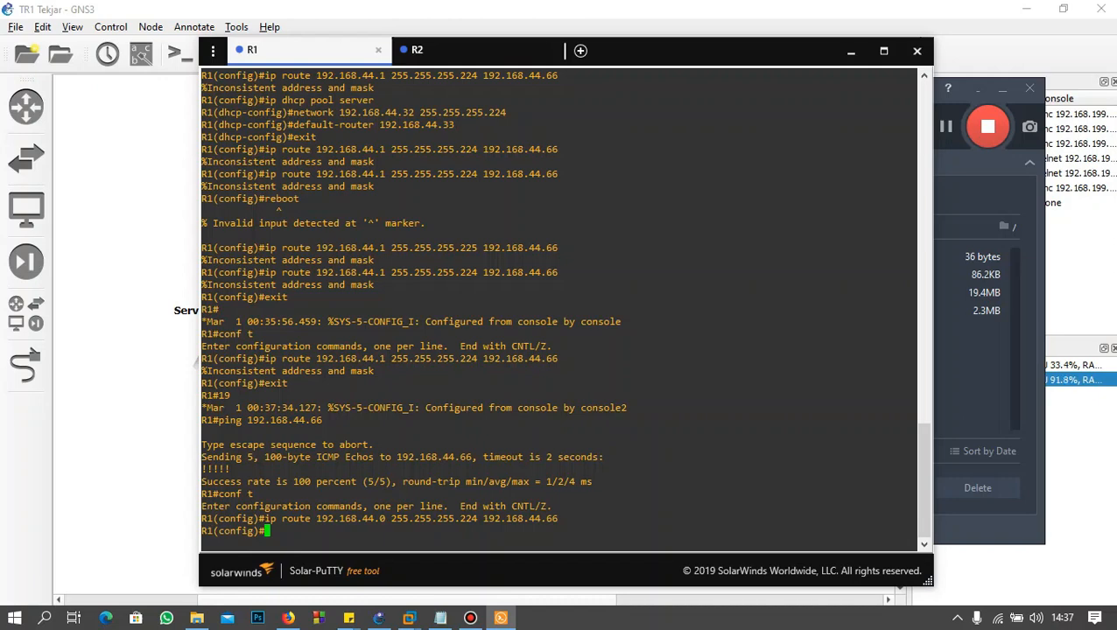
{"action": "left_click_drag", "start_coordinate": [322, 420], "coordinate": [237, 420]}
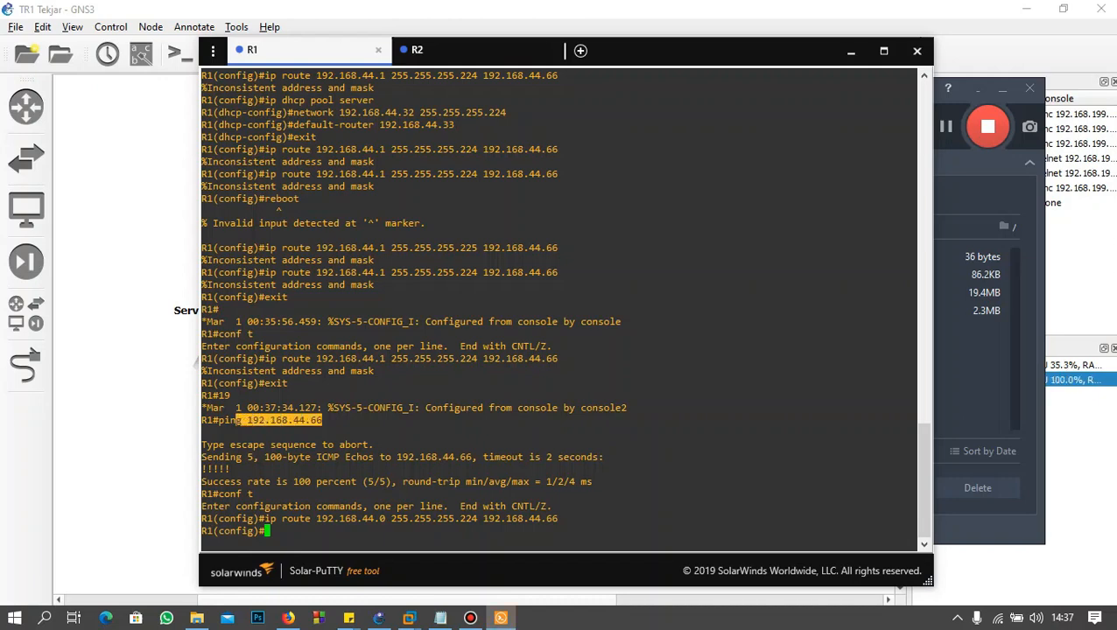
{"action": "left_click", "coordinate": [236, 420]}
Step: Clear the stray text at the R1 prompt and leave configuration mode with exit
{"action": "type", "text": "192."}
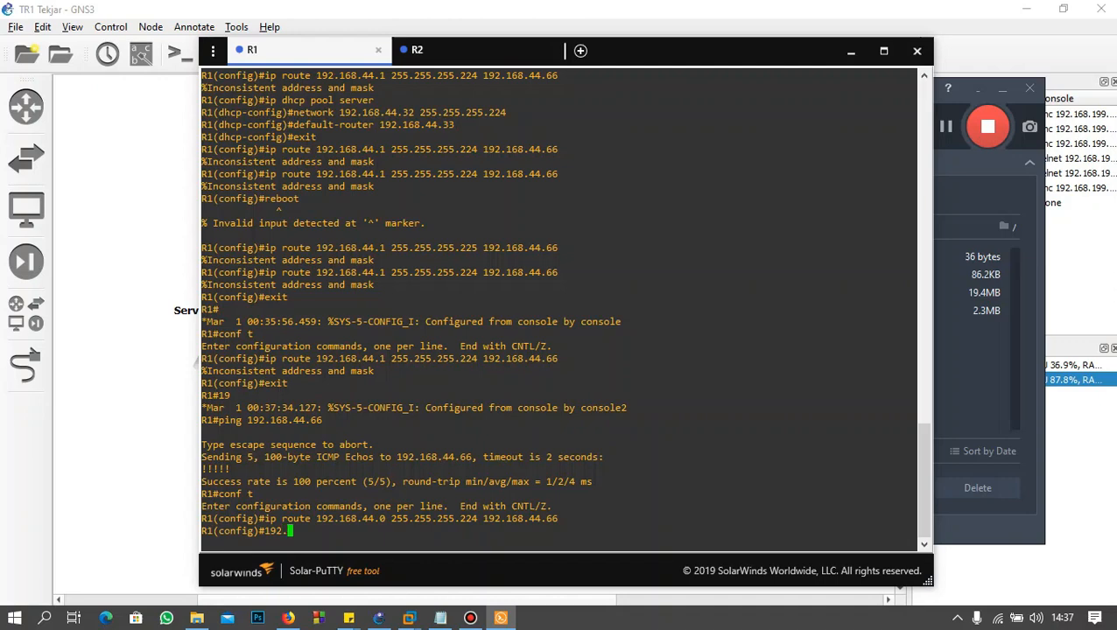
{"action": "key", "text": "BackSpace"}
{"action": "key", "text": "BackSpace"}
{"action": "type", "text": "exit"}
{"action": "key", "text": "Return"}
Step: Ping 192.168.44.6 from the R1 console
{"action": "type", "text": "ping"}
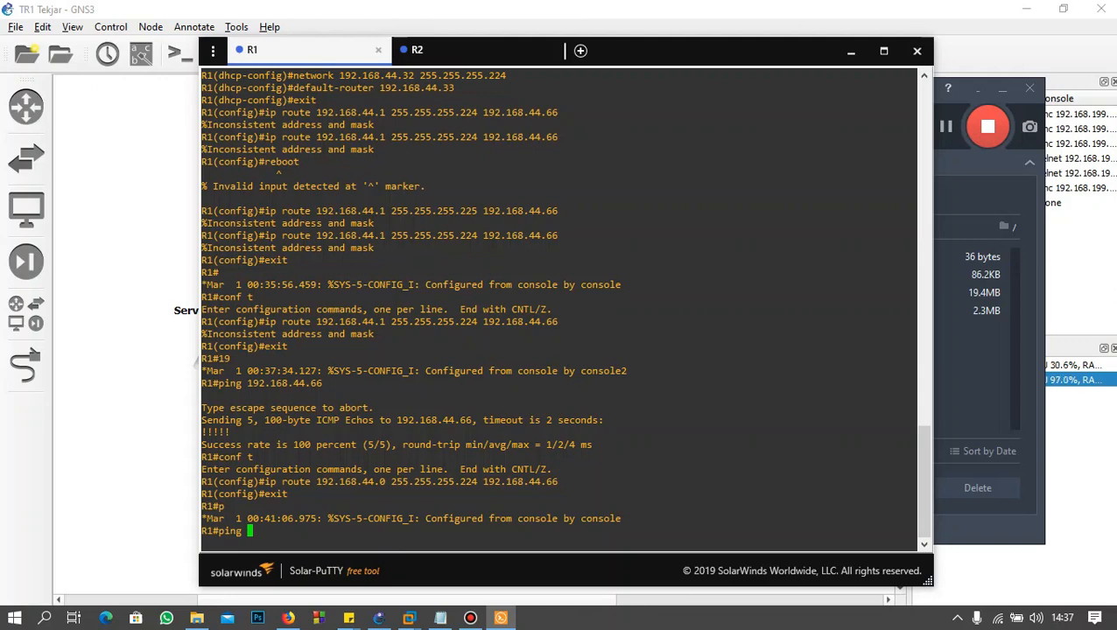
{"action": "type", "text": "192.168"}
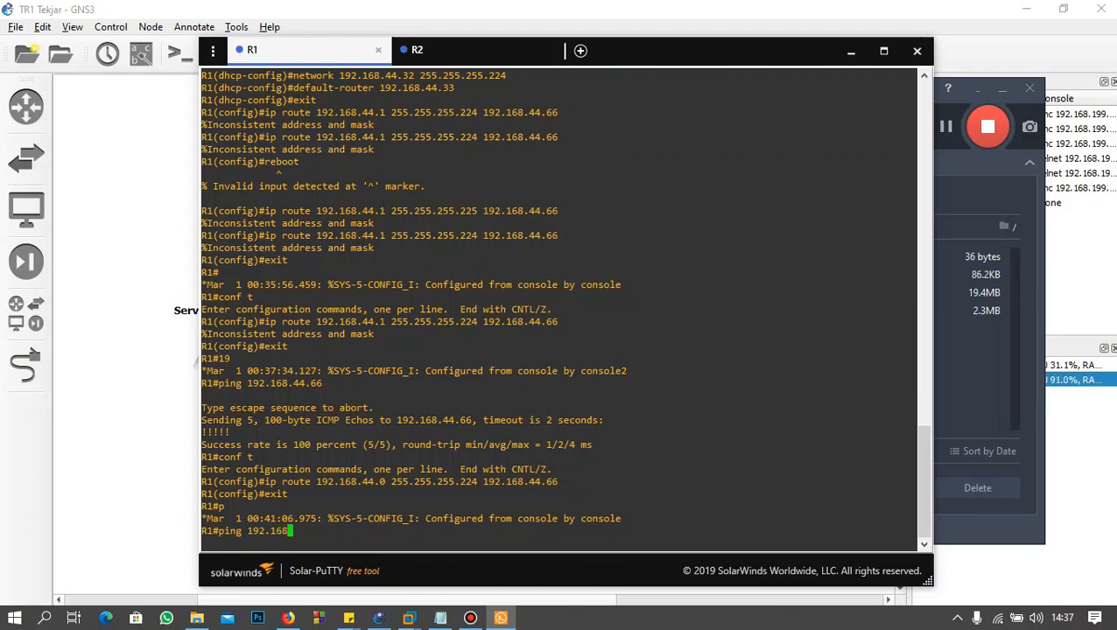
{"action": "type", "text": ".44."}
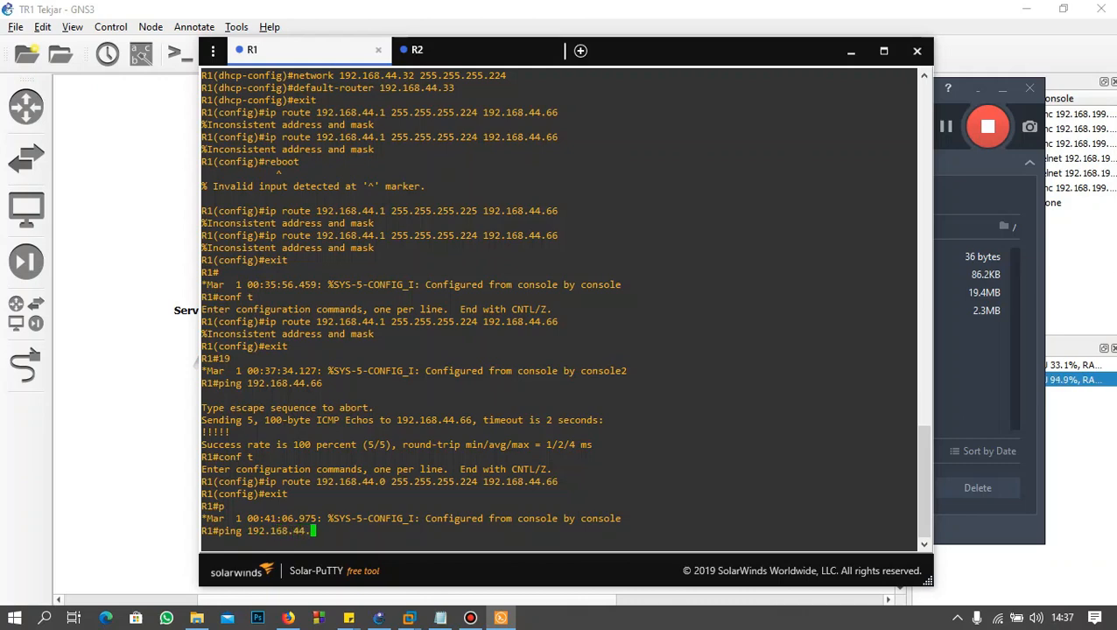
{"action": "type", "text": "66"}
{"action": "key", "text": "BackSpace"}
{"action": "type", "text": "5"}
{"action": "key", "text": "BackSpace"}
{"action": "key", "text": "BackSpace"}
{"action": "key", "text": "Return"}
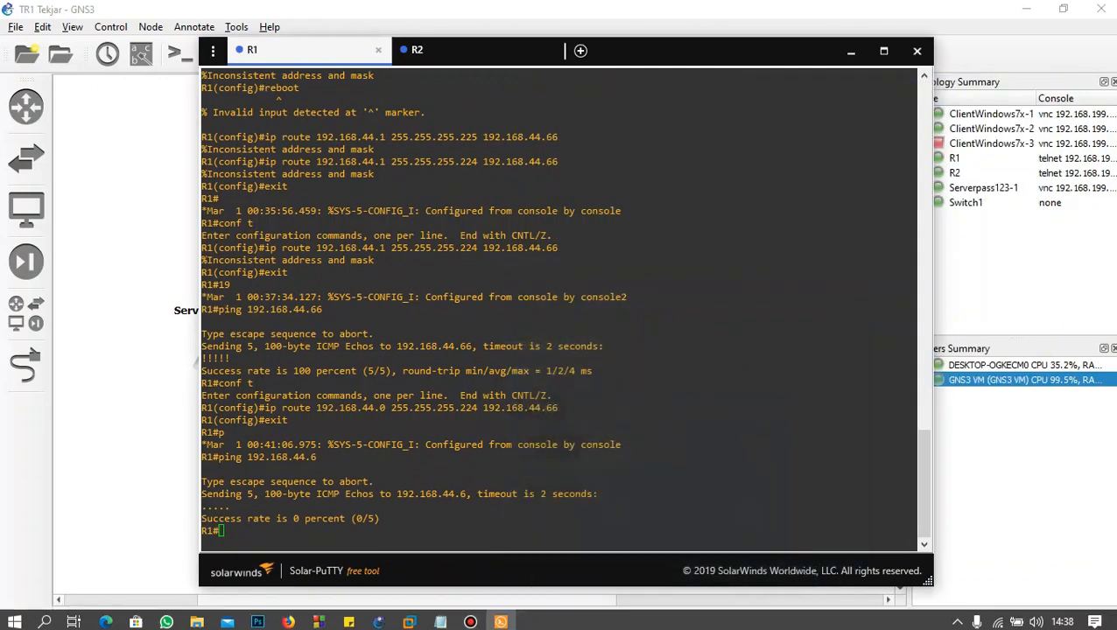
Step: Ping R1's serial interface address 192.168.44.65 from the R1 console
{"action": "double_click", "coordinate": [565, 530]}
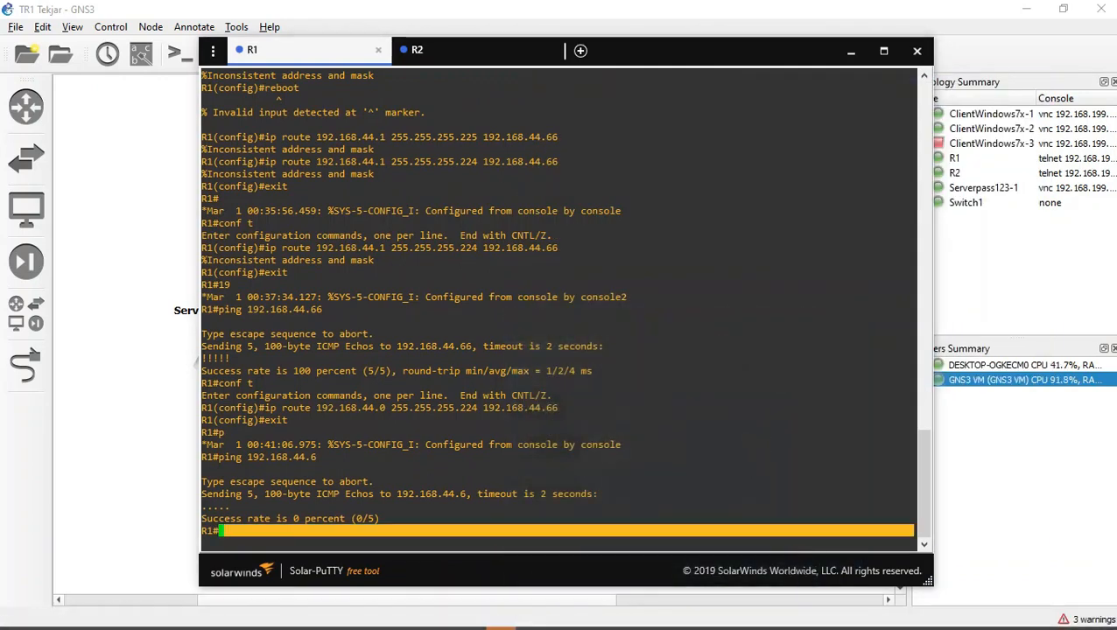
{"action": "left_click", "coordinate": [565, 531]}
{"action": "type", "text": "ping "}
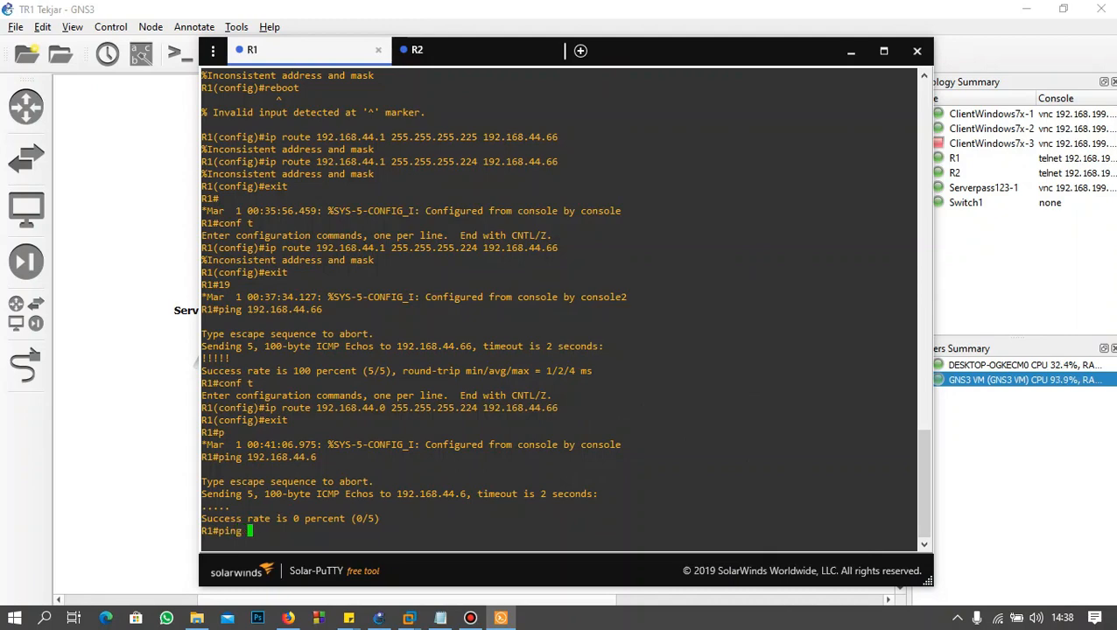
{"action": "type", "text": "192.168.44.65"}
{"action": "key", "text": "Return"}
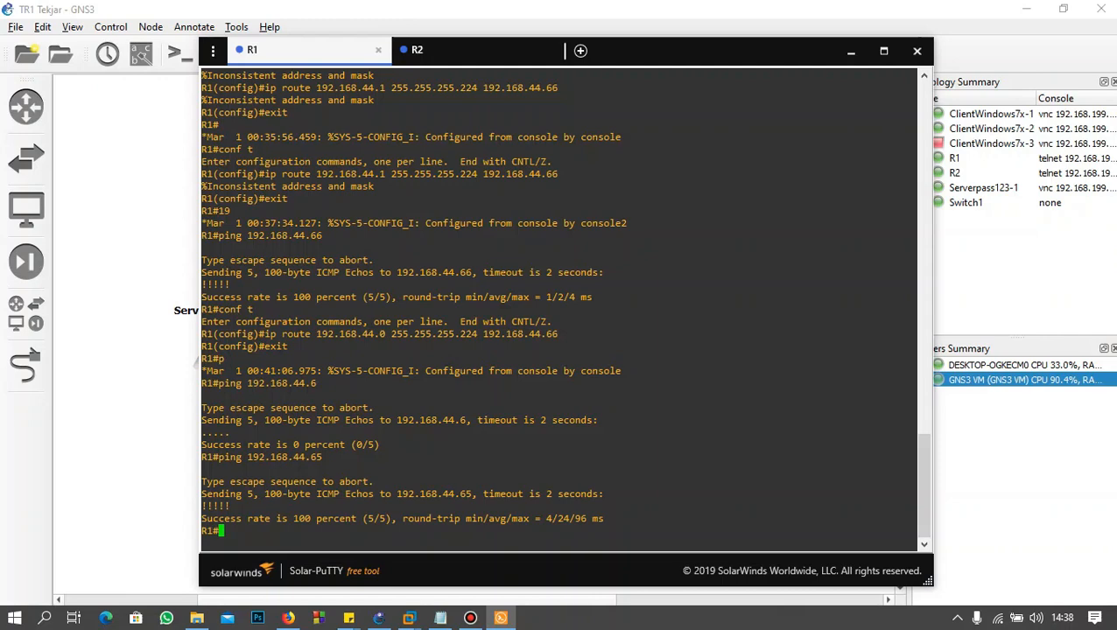
Step: Ping R1's FastEthernet address 192.168.44.33 from the R1 console
{"action": "type", "text": "ping 192.168"}
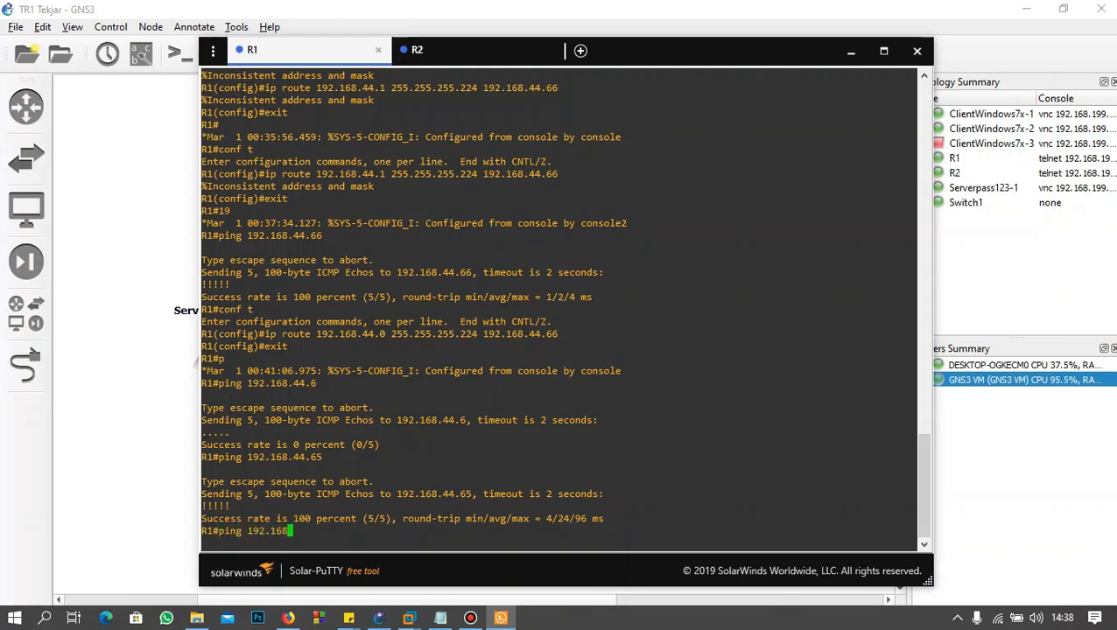
{"action": "type", "text": ".44.33"}
{"action": "key", "text": "Return"}
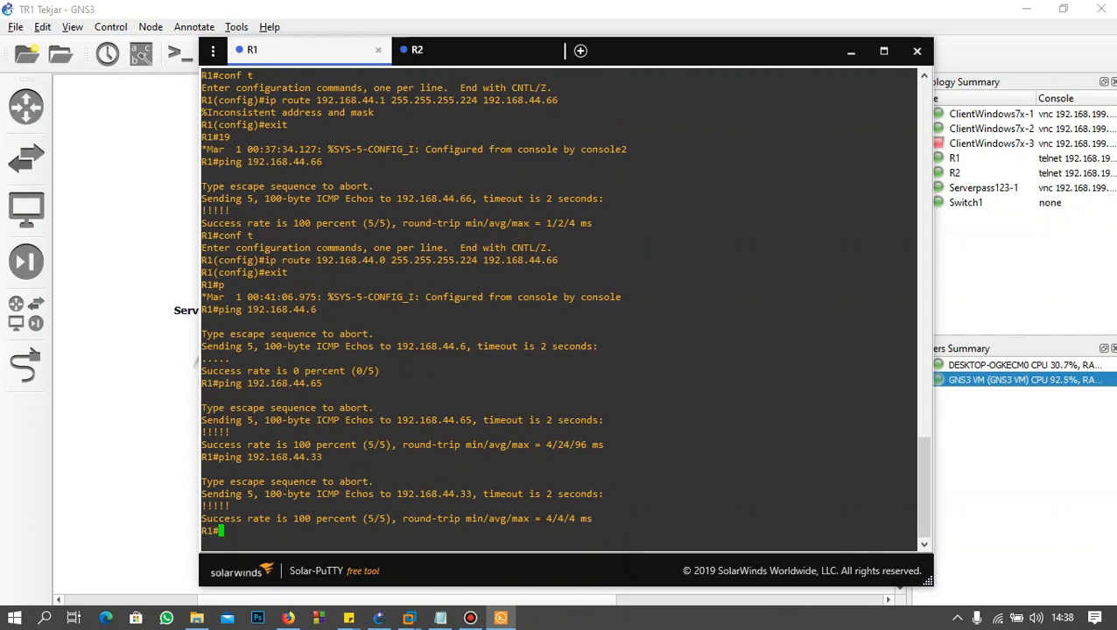
Step: Switch to the R2 console and ping R2's serial interface address 192.168.44.66
{"action": "left_click", "coordinate": [417, 50]}
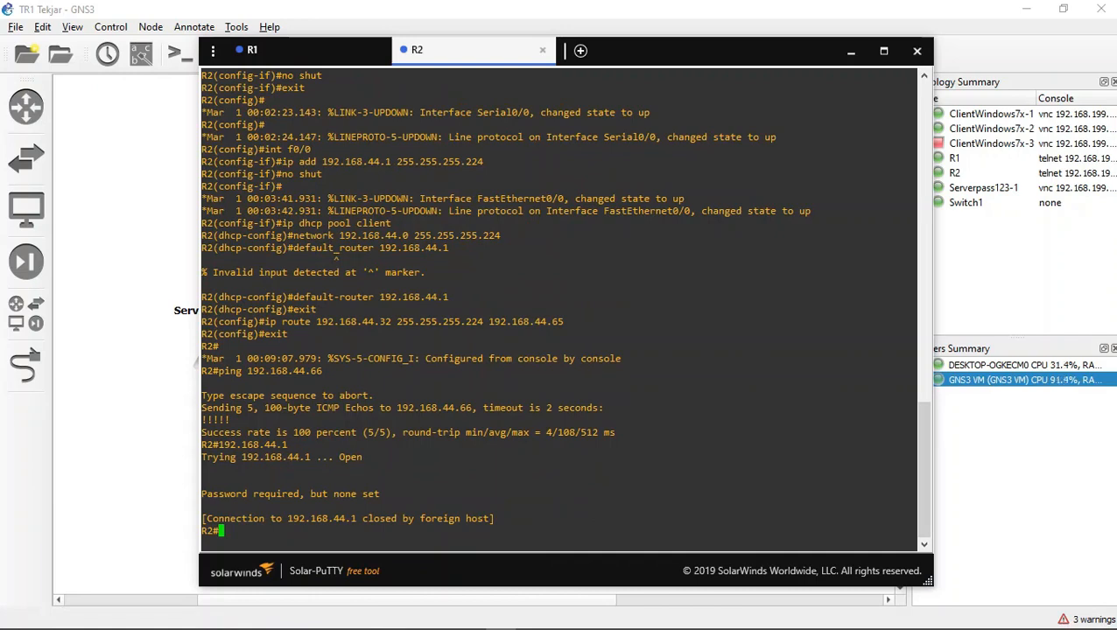
{"action": "type", "text": "192"}
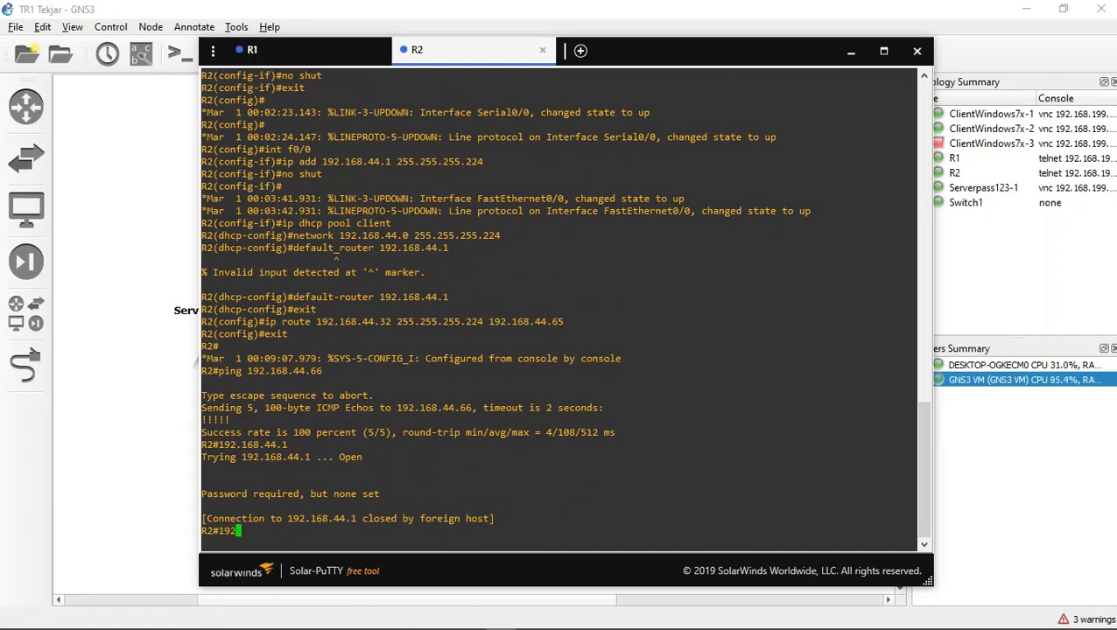
{"action": "key", "text": "BackSpace"}
{"action": "key", "text": "BackSpace"}
{"action": "key", "text": "BackSpace"}
{"action": "type", "text": "ping 192.168.44.66"}
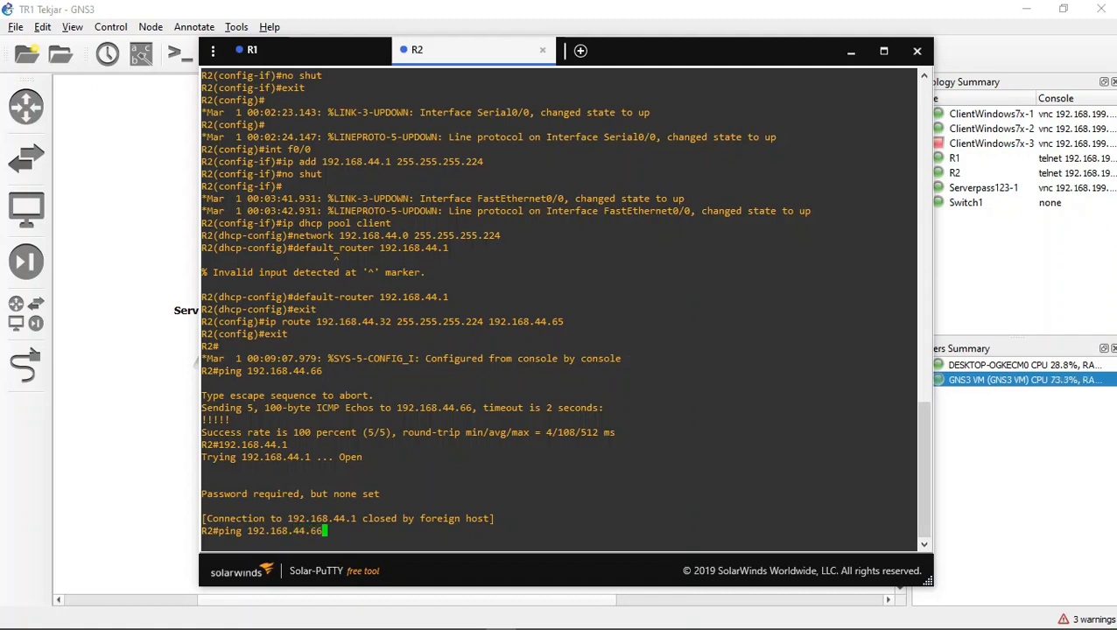
{"action": "key", "text": "Return"}
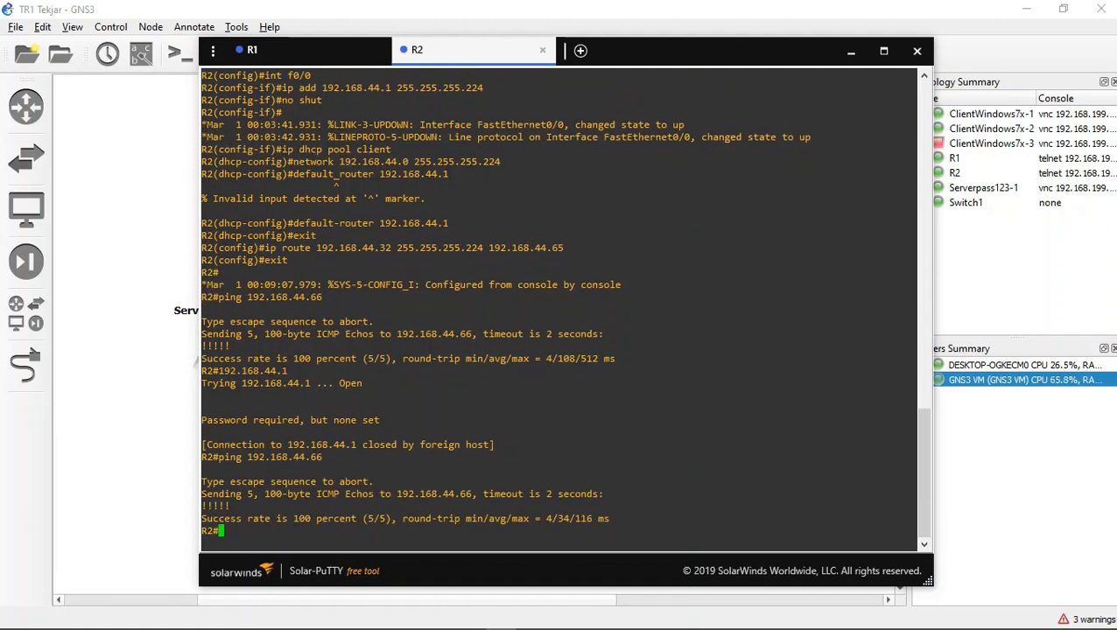
Step: Ping R2's FastEthernet address 192.168.44.1 from the R2 console
{"action": "type", "text": "ping 192.168.44.1"}
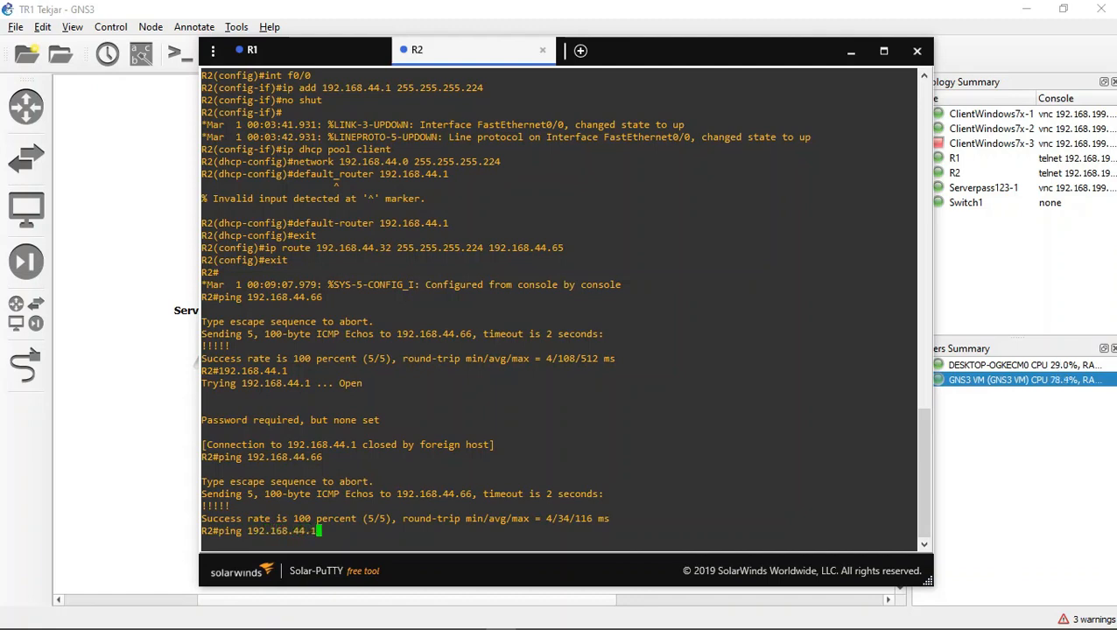
{"action": "key", "text": "BackSpace"}
{"action": "type", "text": "33"}
{"action": "key", "text": "BackSpace"}
{"action": "key", "text": "BackSpace"}
{"action": "type", "text": "1"}
{"action": "key", "text": "Return"}
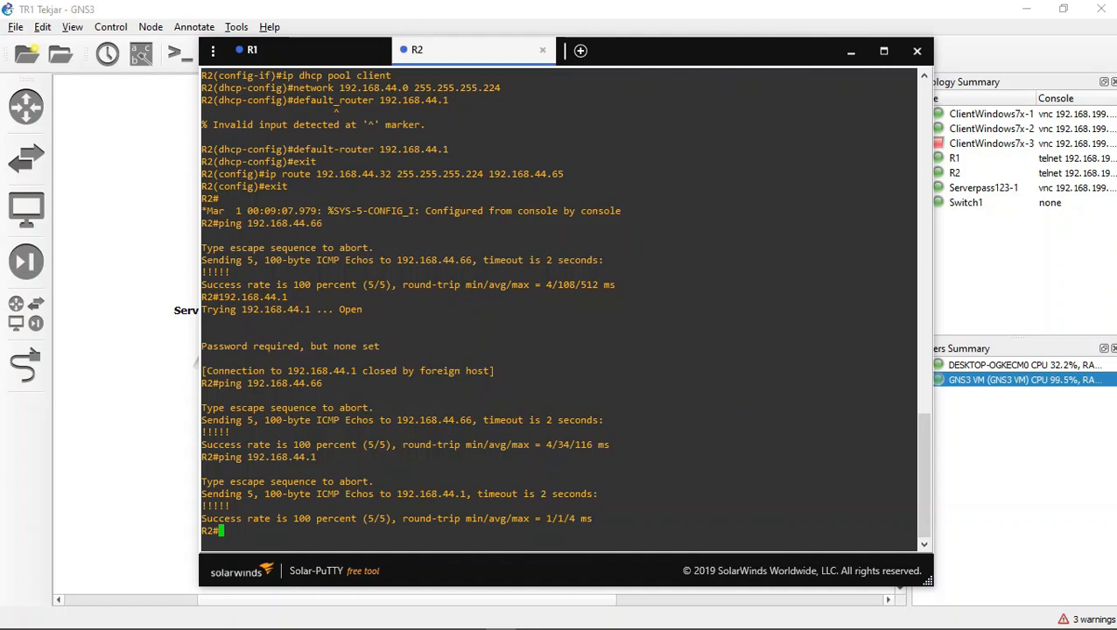
Step: Ping R1's serial interface address 192.168.44.65 from the R2 console
{"action": "type", "text": "ping 192.168.44."}
{"action": "type", "text": "65"}
{"action": "key", "text": "Return"}
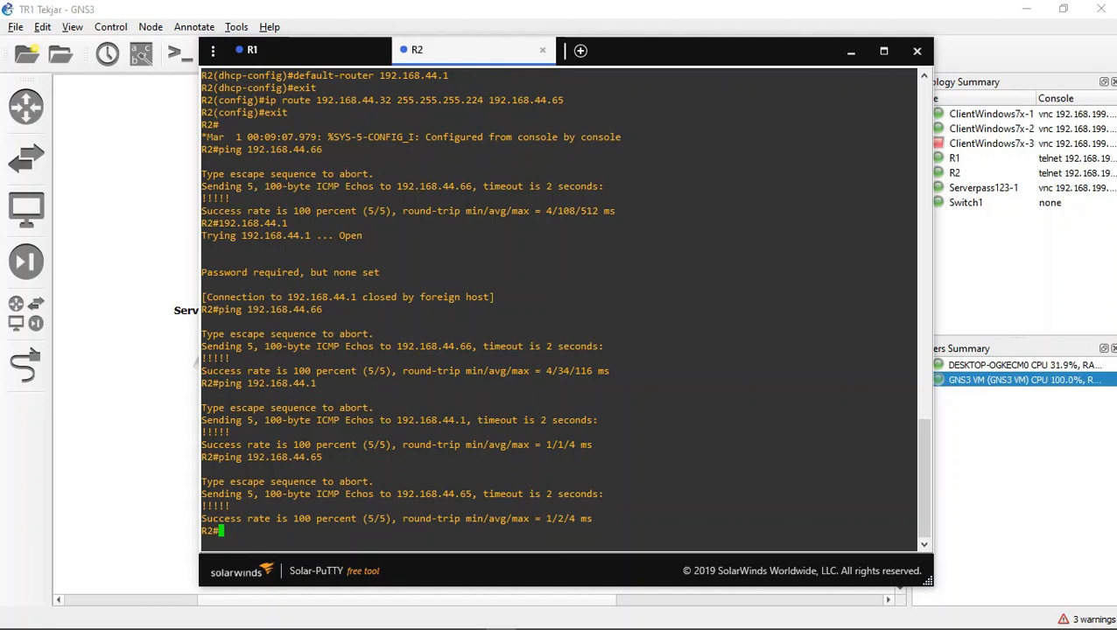
Step: Minimize the router consoles and view the Serverpass123-1 node's VNC console from the topology
{"action": "left_click", "coordinate": [306, 51]}
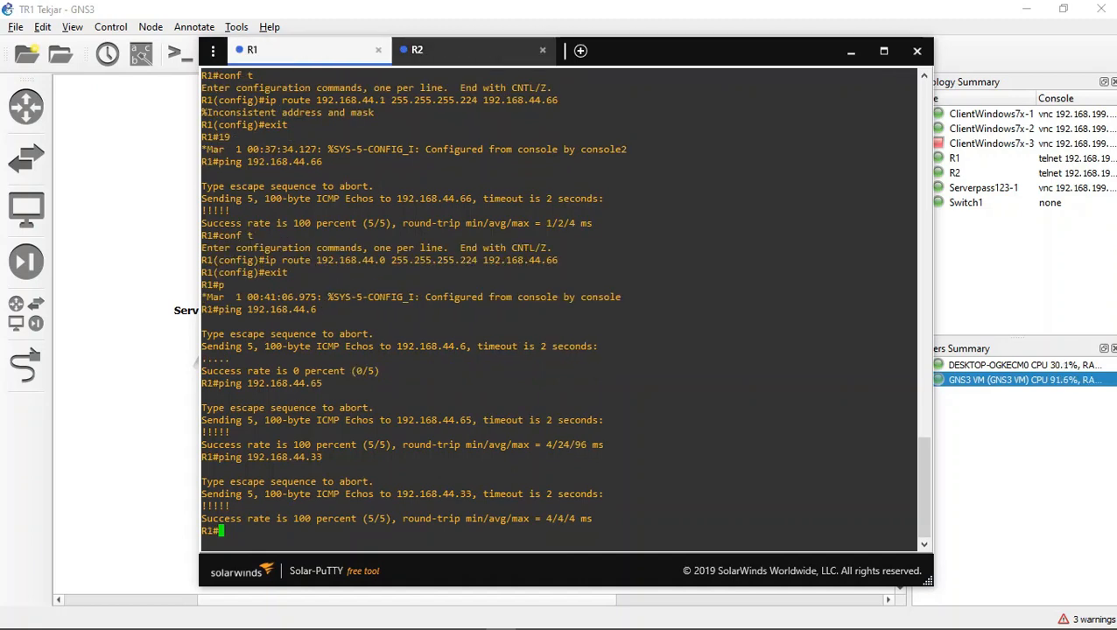
{"action": "left_click", "coordinate": [468, 51]}
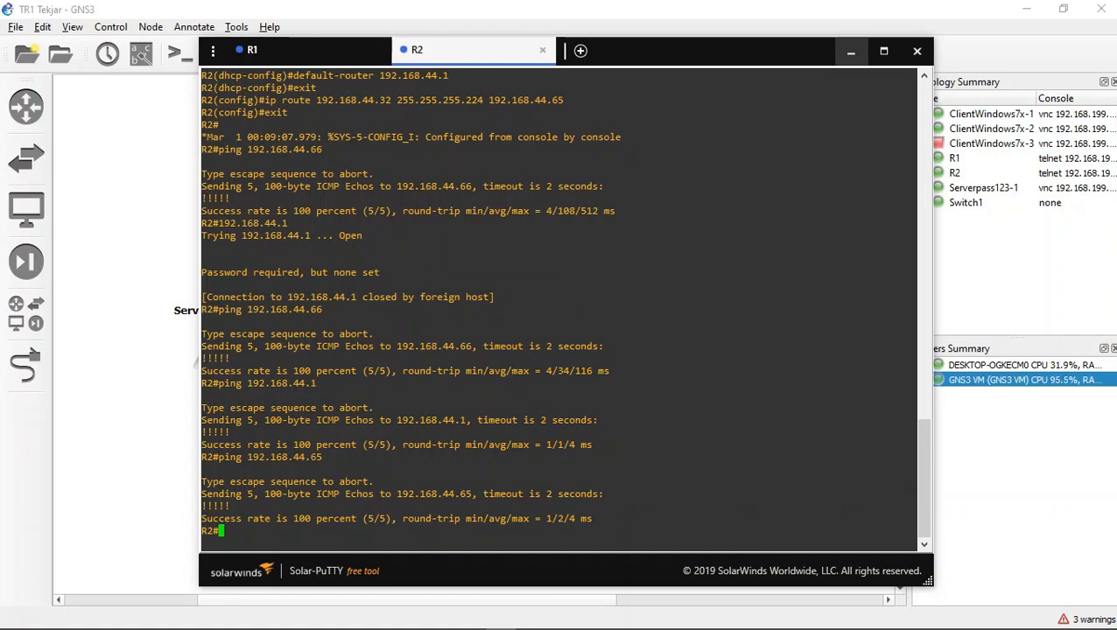
{"action": "left_click", "coordinate": [851, 51]}
{"action": "left_click_drag", "start_coordinate": [148, 152], "coordinate": [791, 551]}
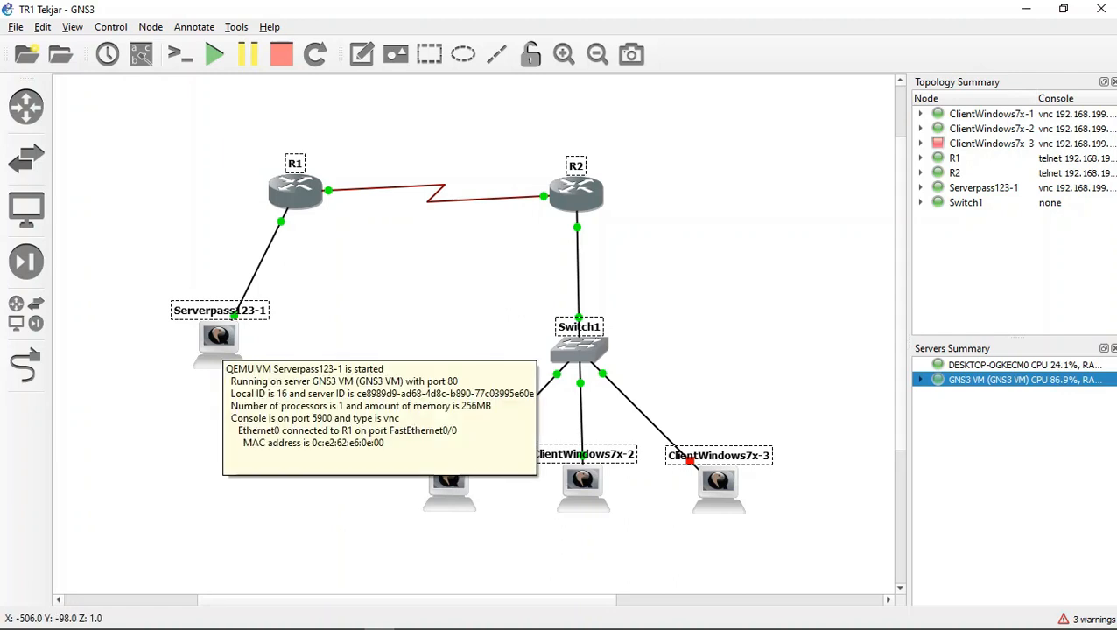
{"action": "left_click", "coordinate": [221, 343]}
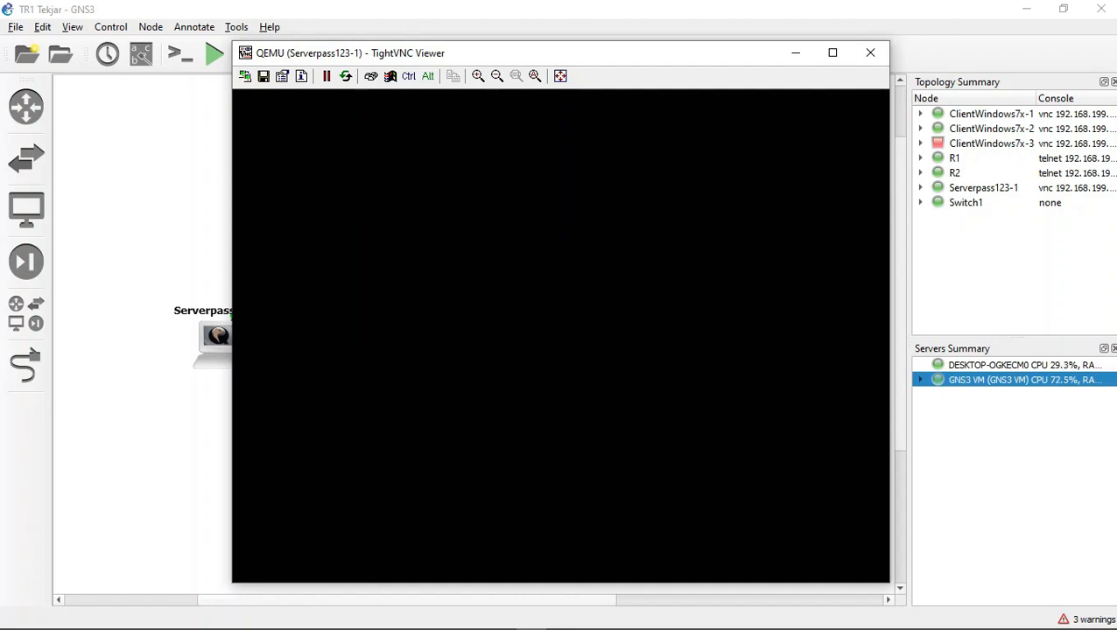
{"action": "left_click", "coordinate": [796, 53]}
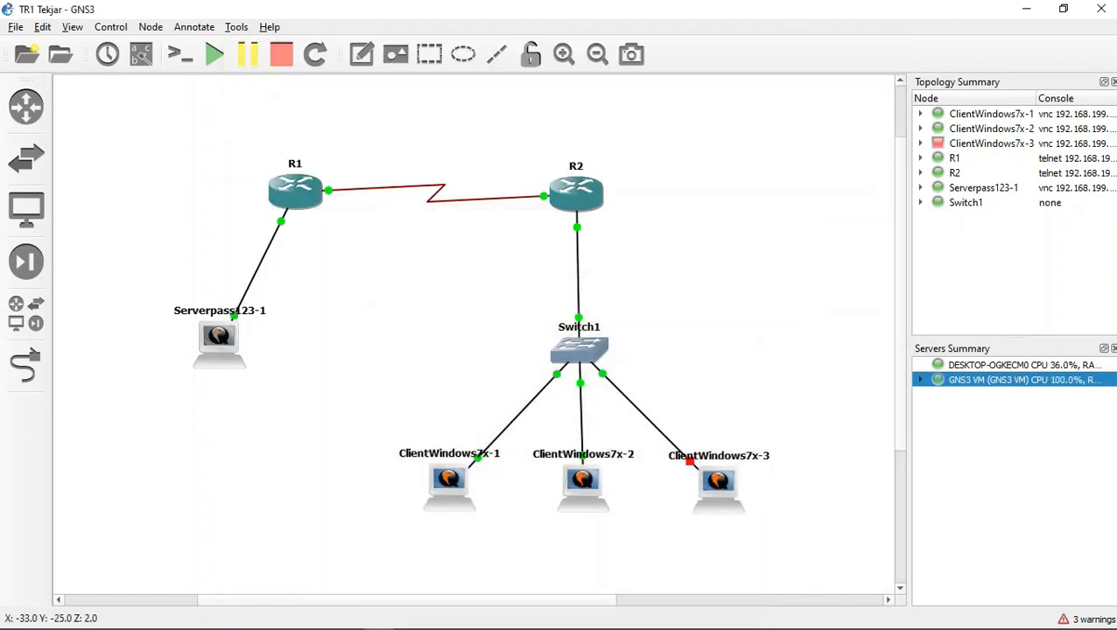
Step: Return to the R2 console and try to copy the running-config to startup-config with R2 as the destination filename
{"action": "left_click", "coordinate": [500, 619]}
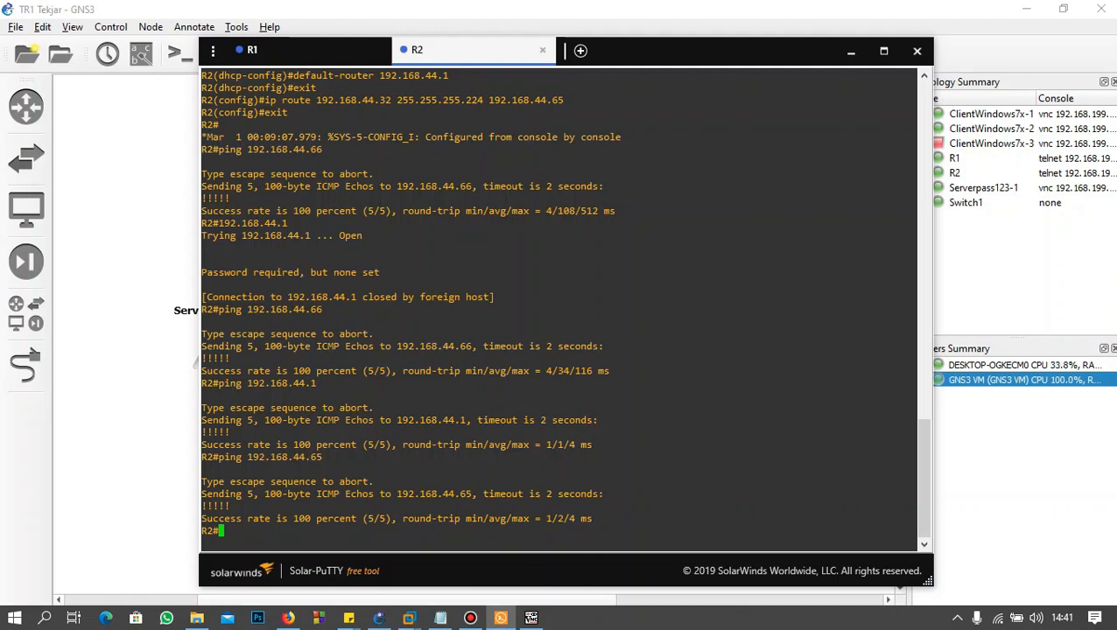
{"action": "left_click", "coordinate": [531, 618]}
{"action": "left_click", "coordinate": [532, 618]}
{"action": "type", "text": "copy runnin"}
{"action": "key", "text": "BackSpace"}
{"action": "key", "text": "BackSpace"}
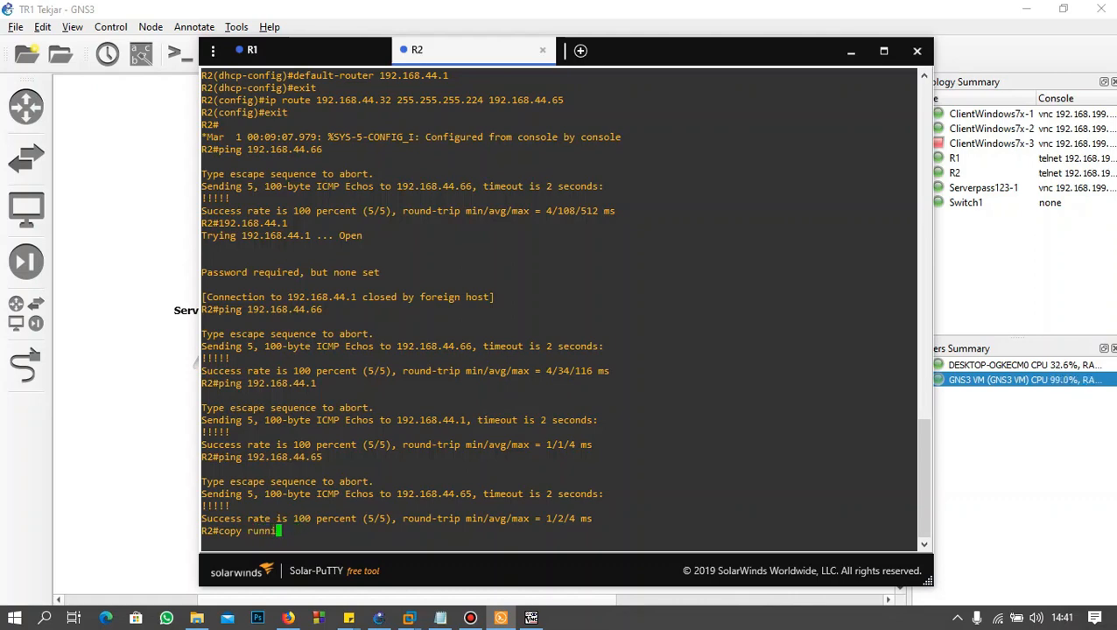
{"action": "type", "text": "ing-config"}
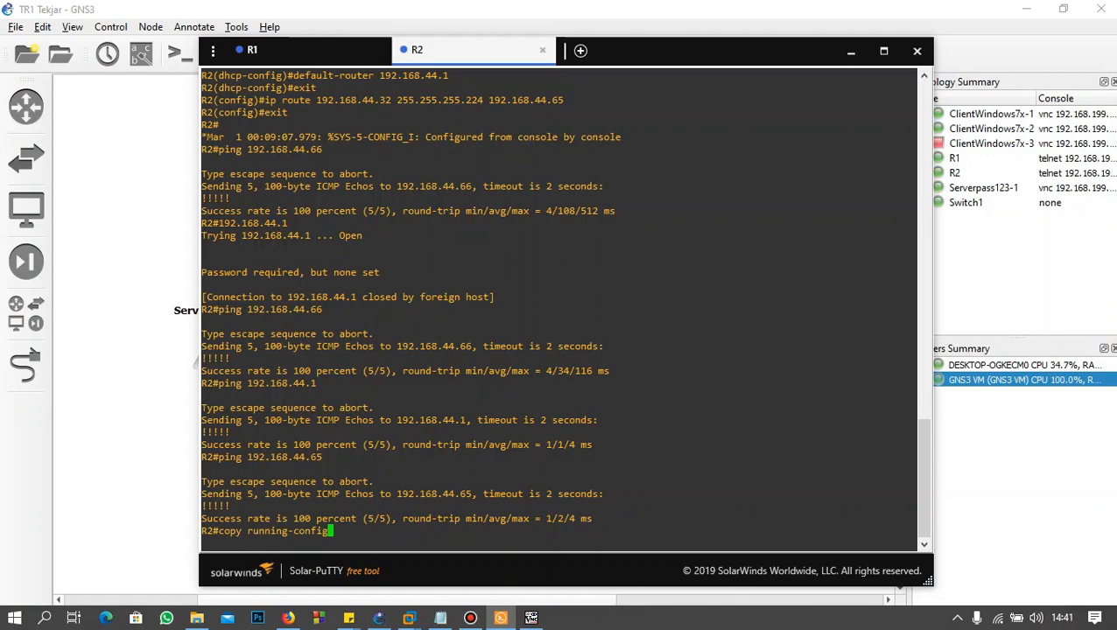
{"action": "type", "text": " startup-config"}
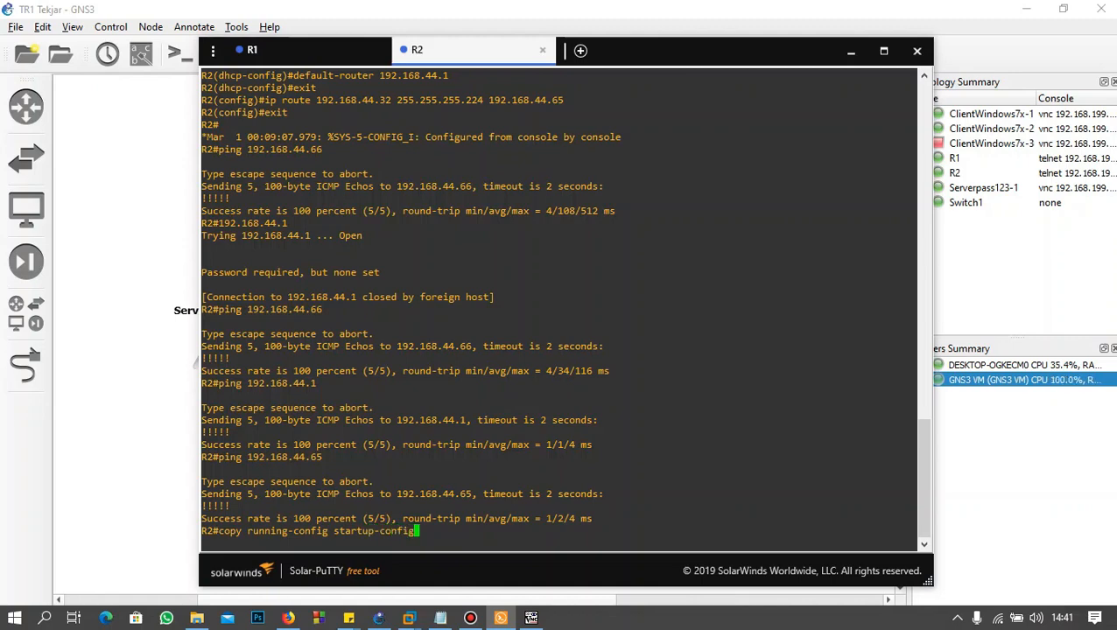
{"action": "key", "text": "Return"}
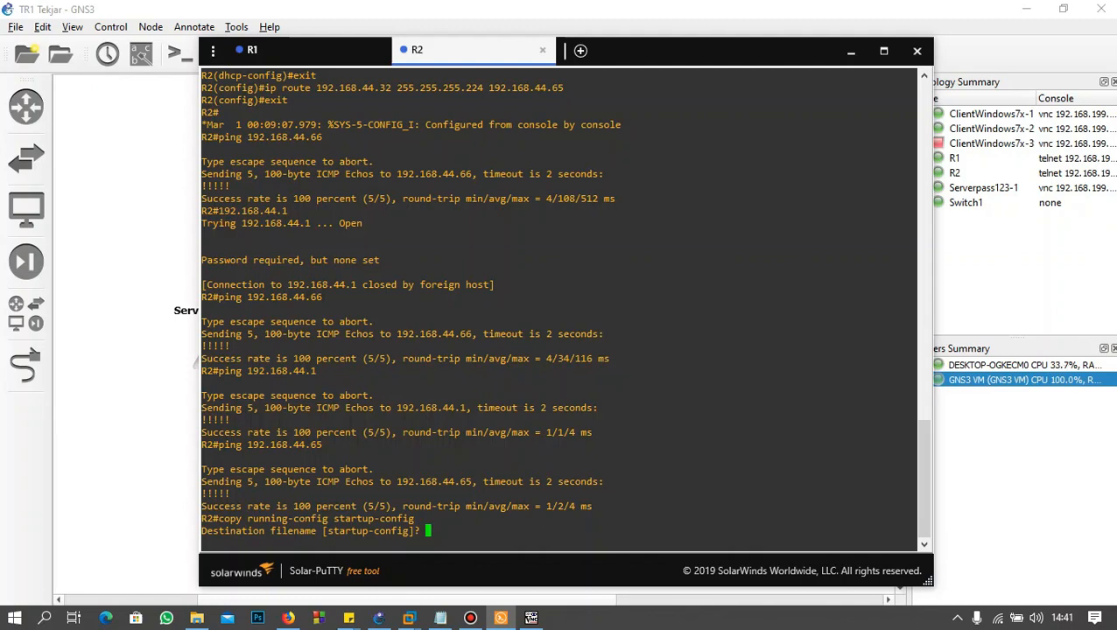
{"action": "type", "text": "save"}
{"action": "key", "text": "BackSpace"}
{"action": "key", "text": "BackSpace"}
{"action": "key", "text": "BackSpace"}
{"action": "key", "text": "BackSpace"}
{"action": "type", "text": "R2"}
{"action": "key", "text": "Return"}
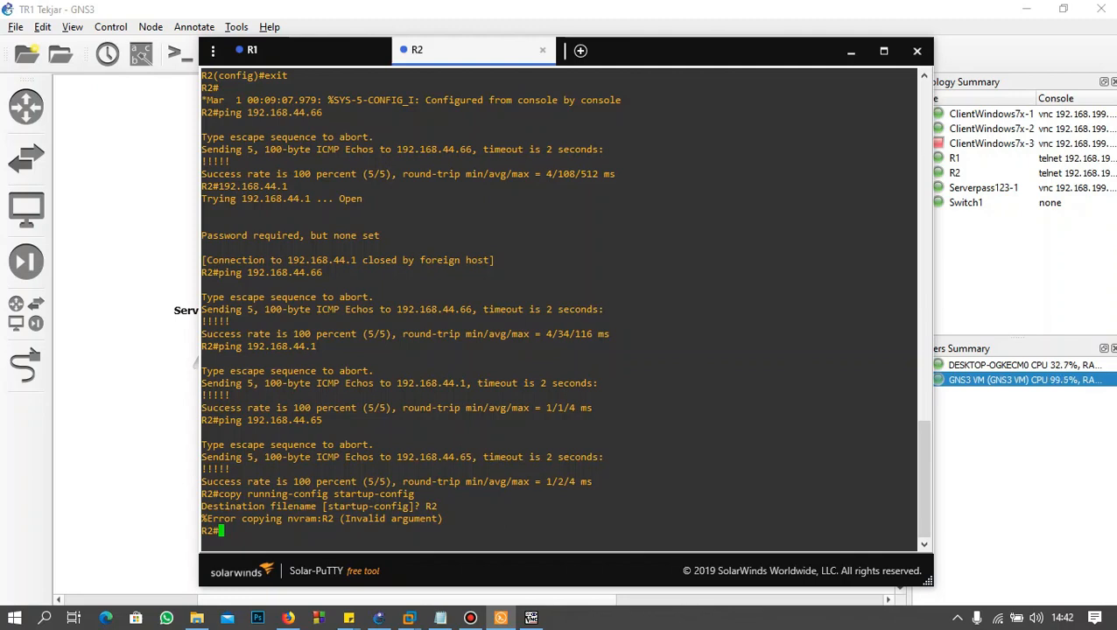
Step: Copy R2's running-config to startup-config, accepting the default destination filename
{"action": "key", "text": "Up"}
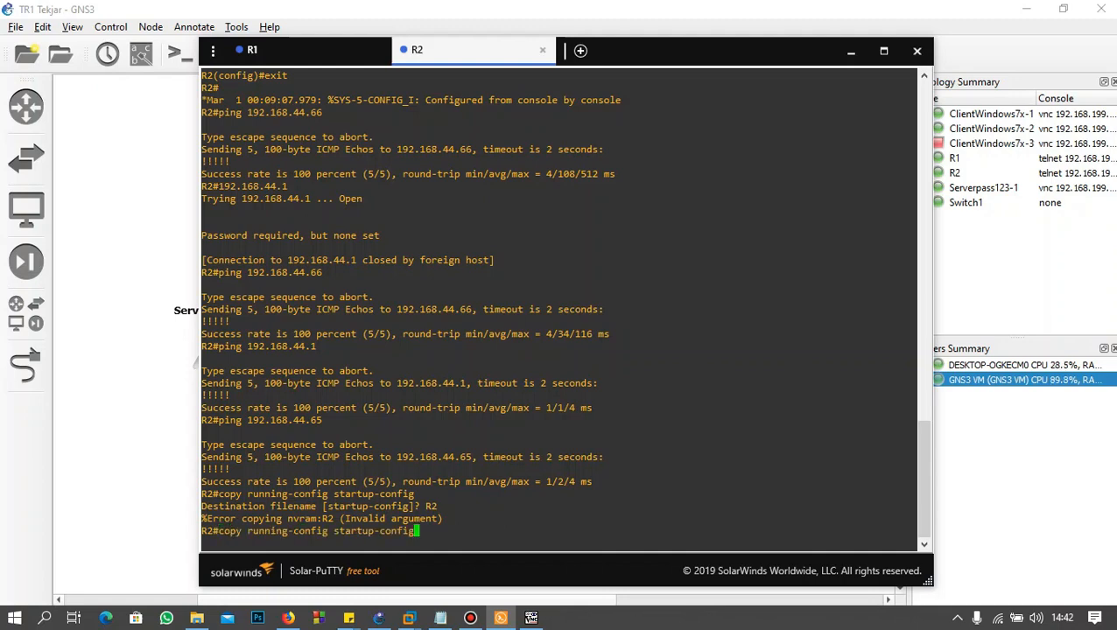
{"action": "key", "text": "Return"}
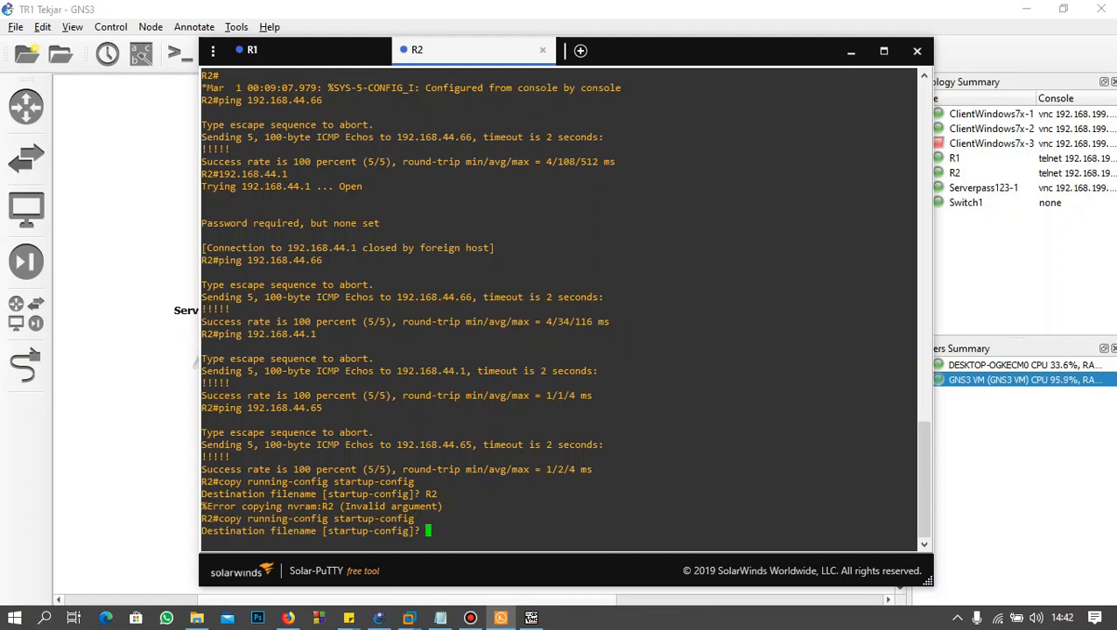
{"action": "left_click", "coordinate": [531, 618]}
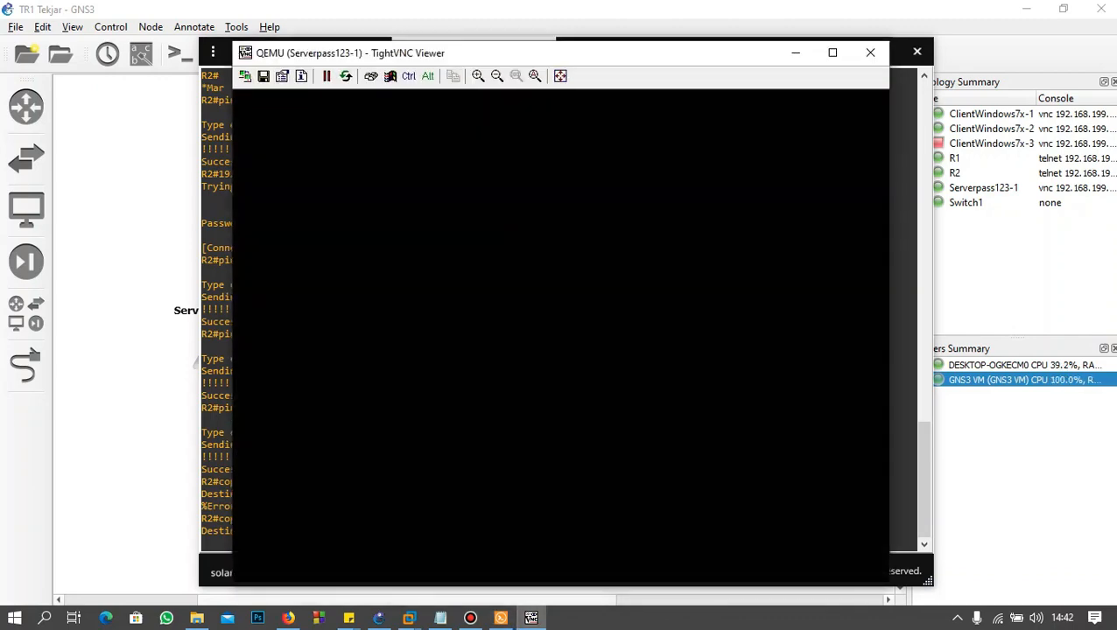
{"action": "key", "text": "Return"}
{"action": "left_click", "coordinate": [796, 52]}
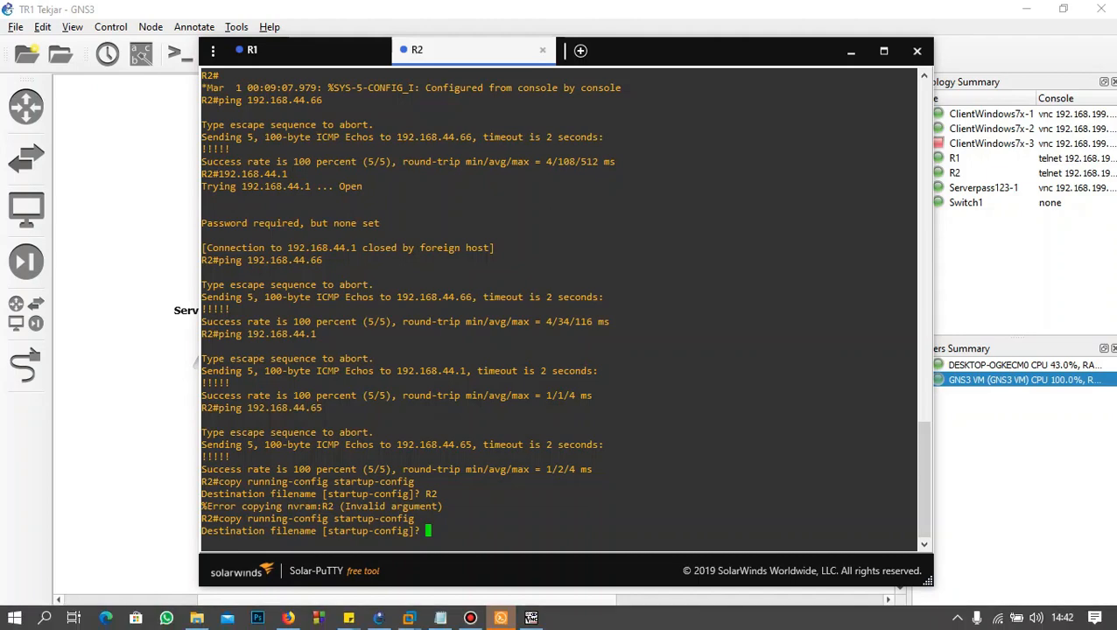
{"action": "key", "text": "Return"}
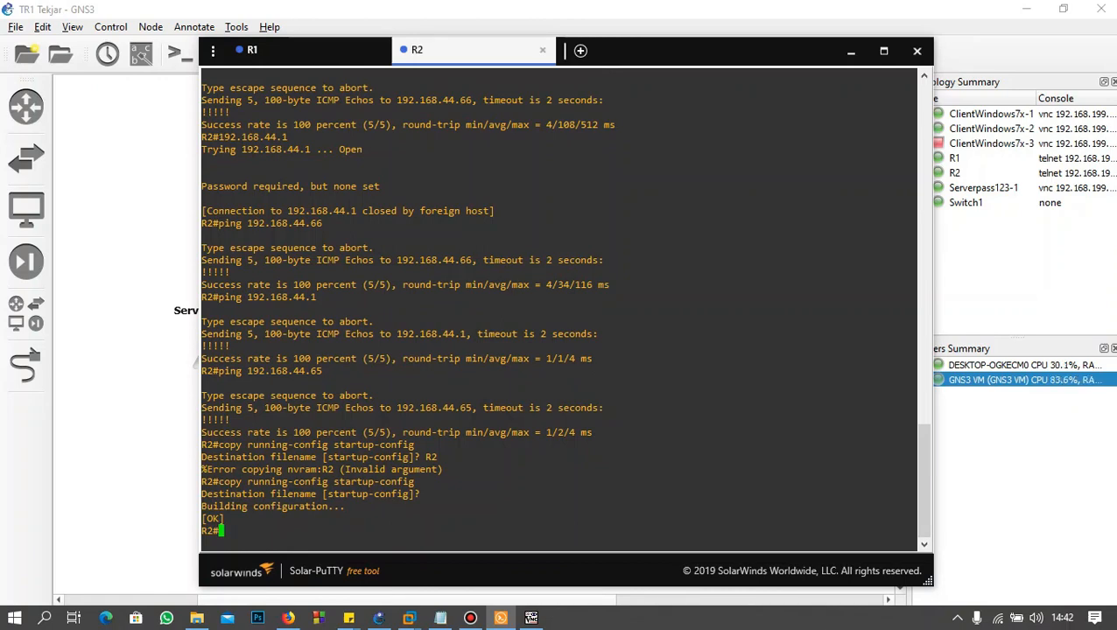
Step: Switch to the R1 console and copy its running-config to startup-config with the default destination filename
{"action": "left_click", "coordinate": [302, 50]}
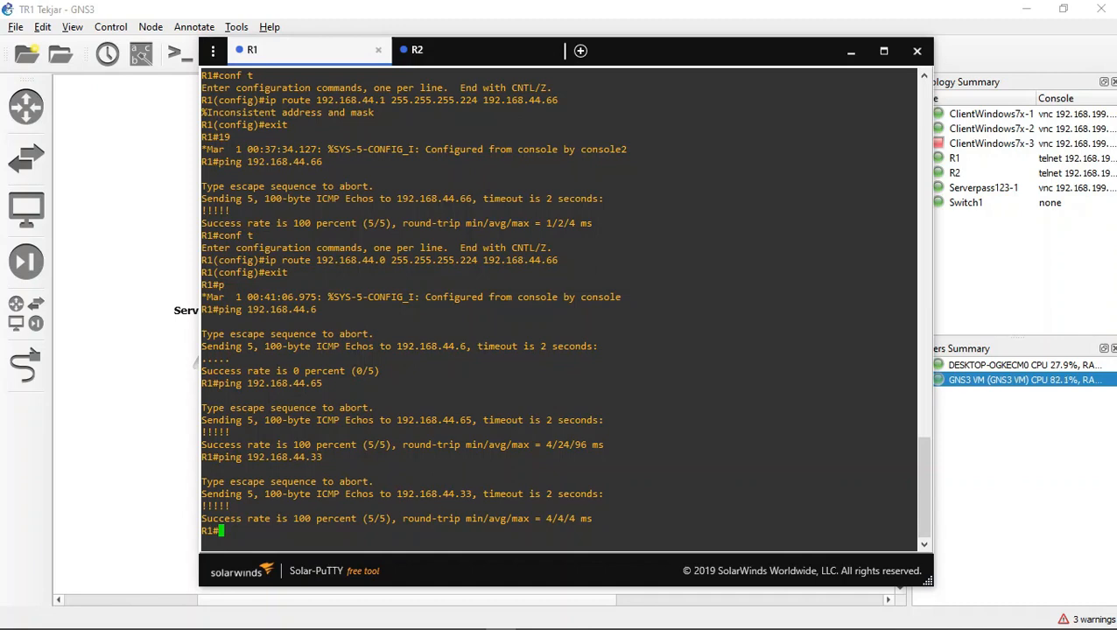
{"action": "type", "text": "copy runnng"}
{"action": "key", "text": "BackSpace"}
{"action": "key", "text": "BackSpace"}
{"action": "key", "text": "BackSpace"}
{"action": "type", "text": "ning-config"}
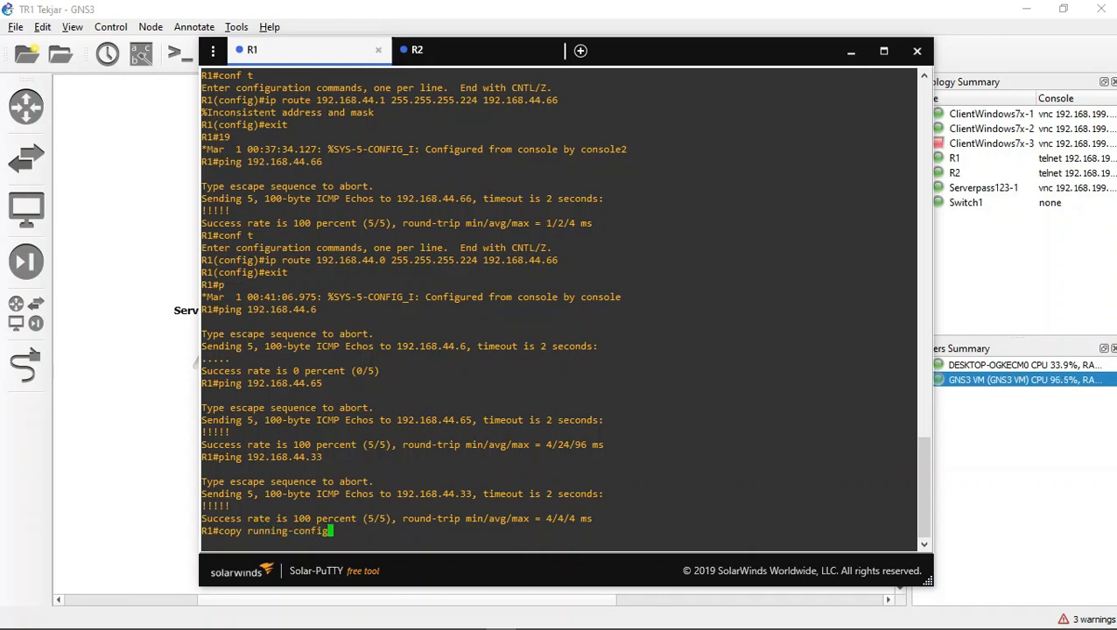
{"action": "type", "text": " startup-config"}
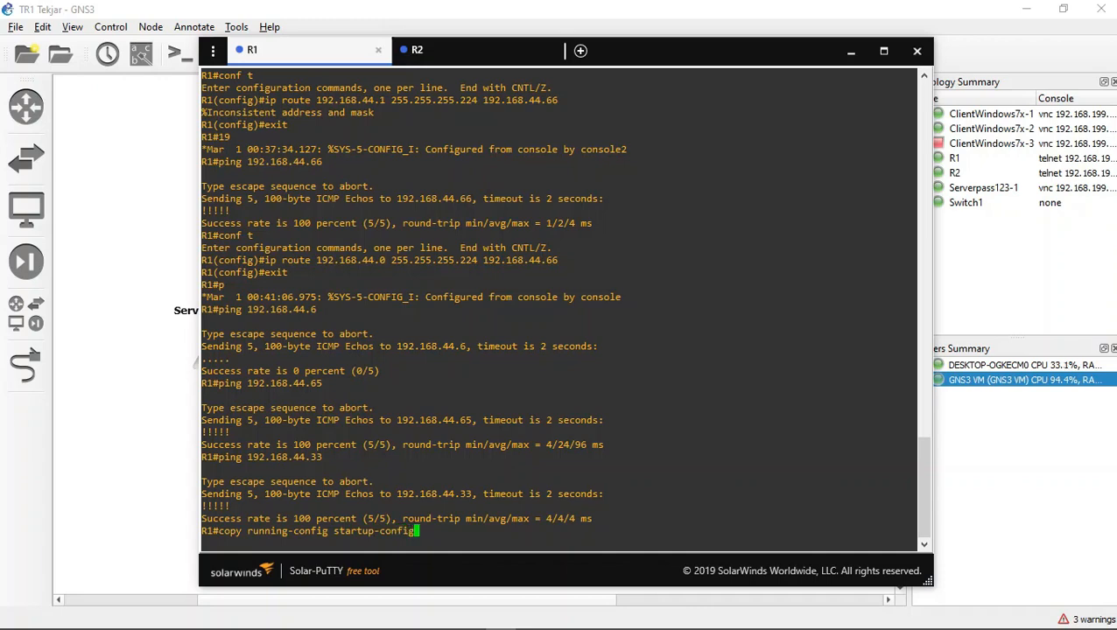
{"action": "key", "text": "Return"}
{"action": "key", "text": "Return"}
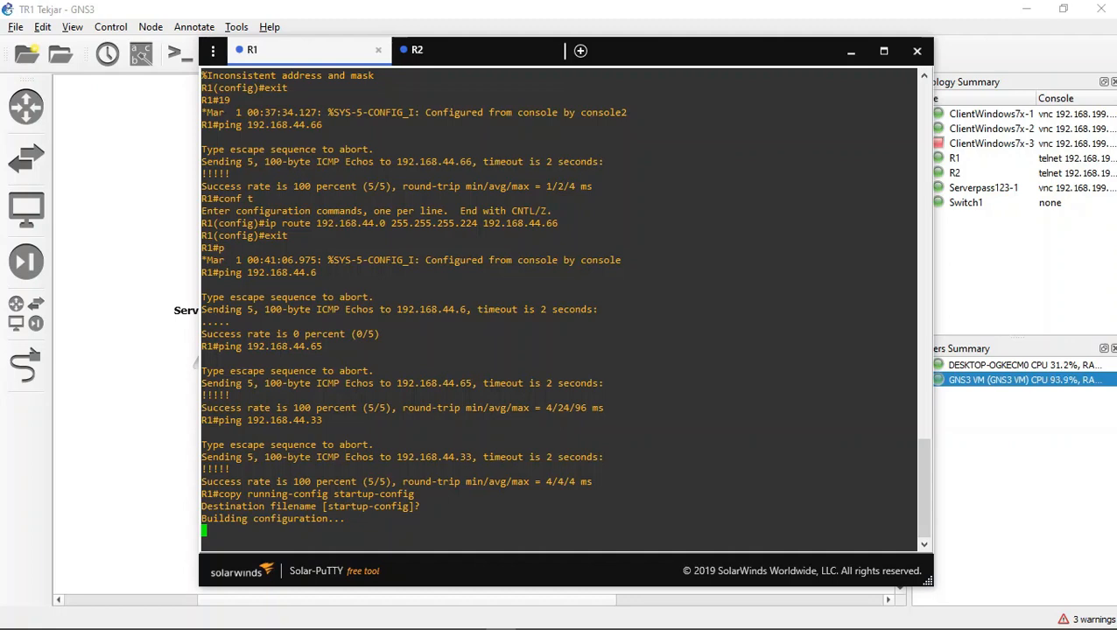
{"action": "key", "text": "Return"}
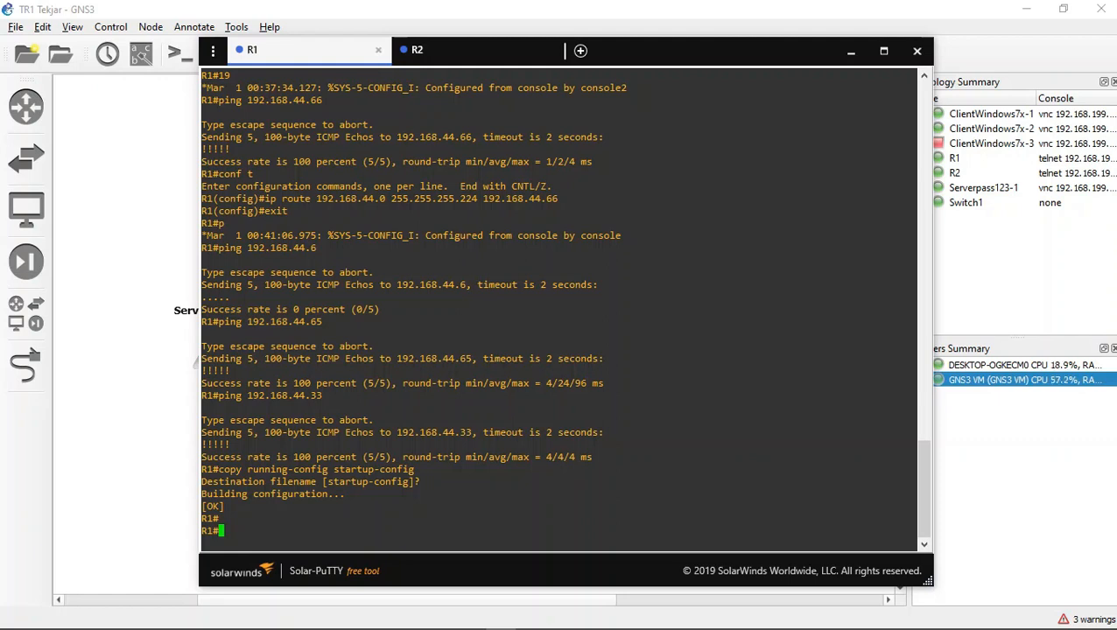
Step: Display R1's saved startup configuration with sh start
{"action": "type", "text": "sh start"}
{"action": "key", "text": "Return"}
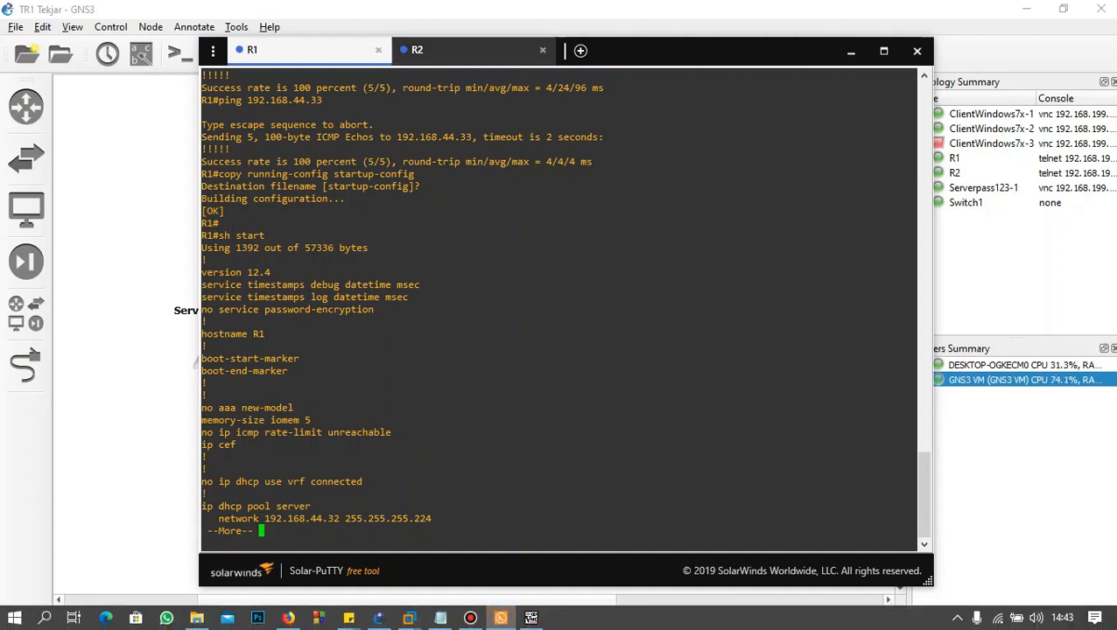
Step: Switch to the R2 console and display its saved startup configuration with sh start
{"action": "left_click", "coordinate": [464, 50]}
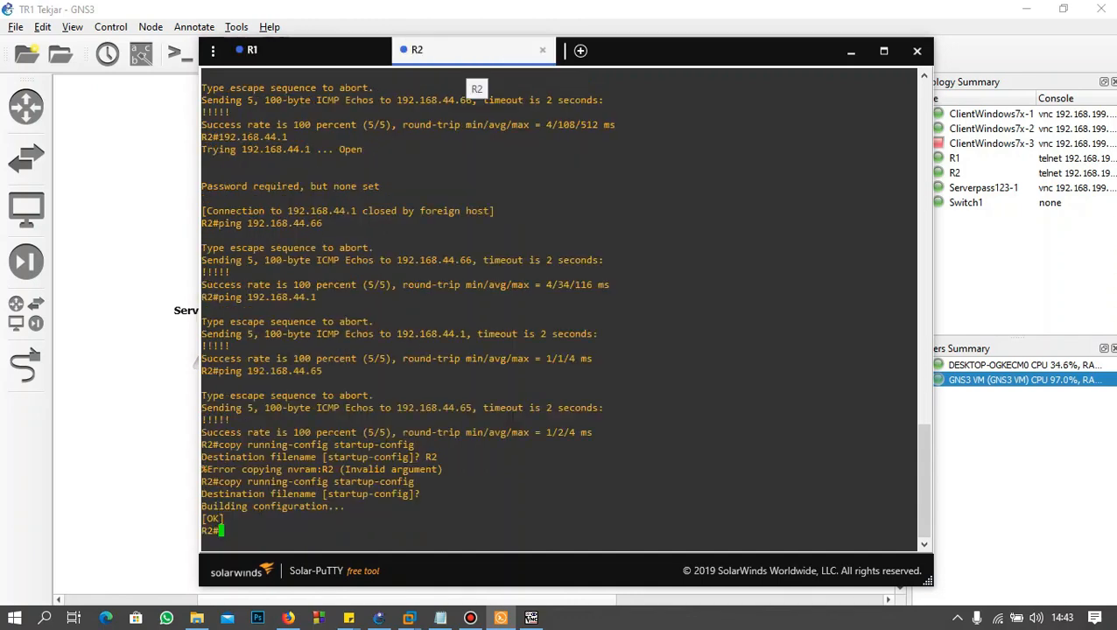
{"action": "type", "text": "sh start"}
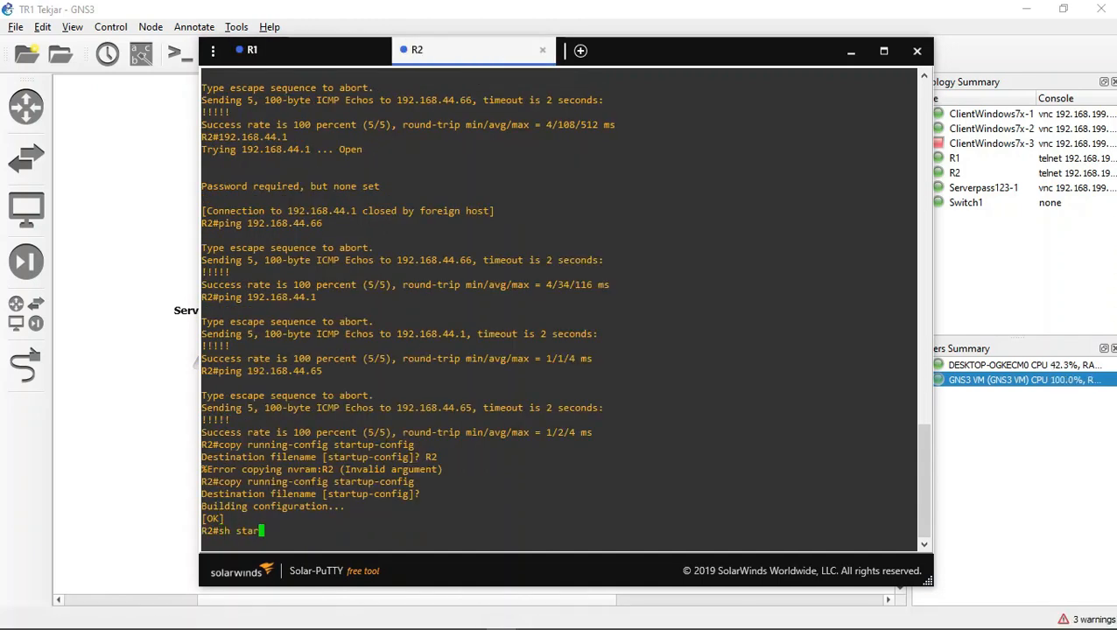
{"action": "key", "text": "Return"}
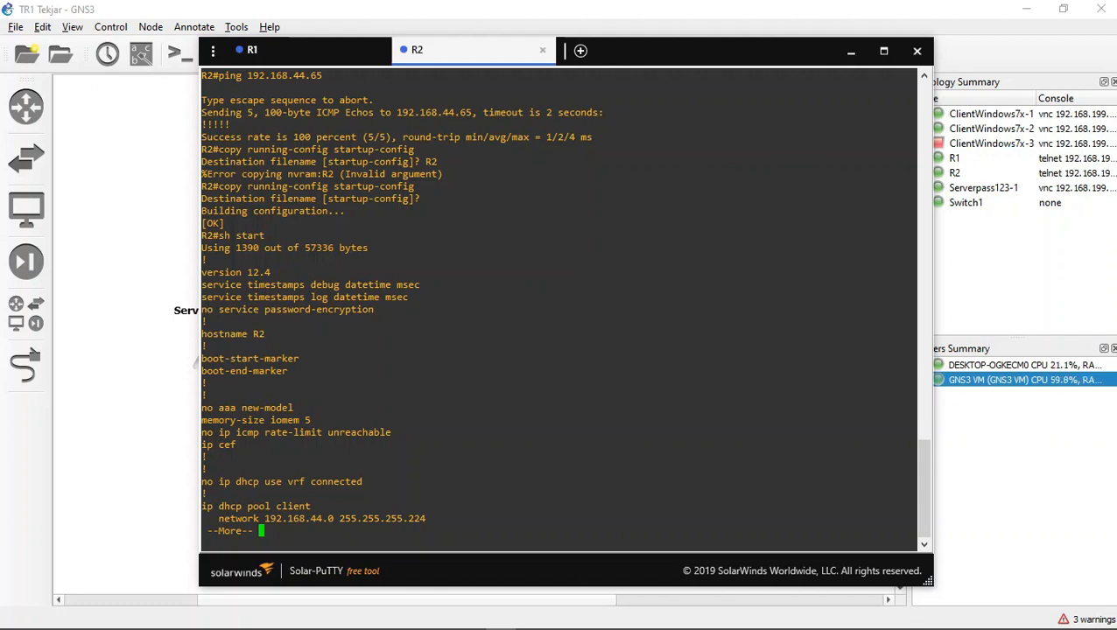
Step: Page through R2's startup configuration to the end, checking its DHCP pool, interface addresses and static route
{"action": "key", "text": "Return"}
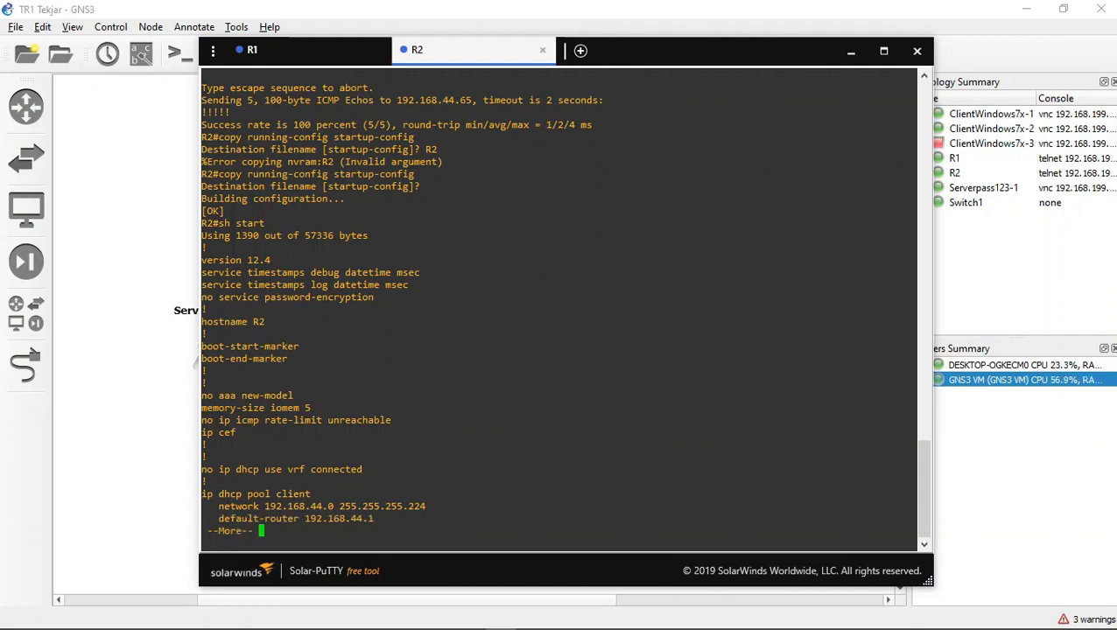
{"action": "key", "text": "Return"}
{"action": "key", "text": "Return"}
{"action": "key", "text": "Return"}
{"action": "key", "text": "Return"}
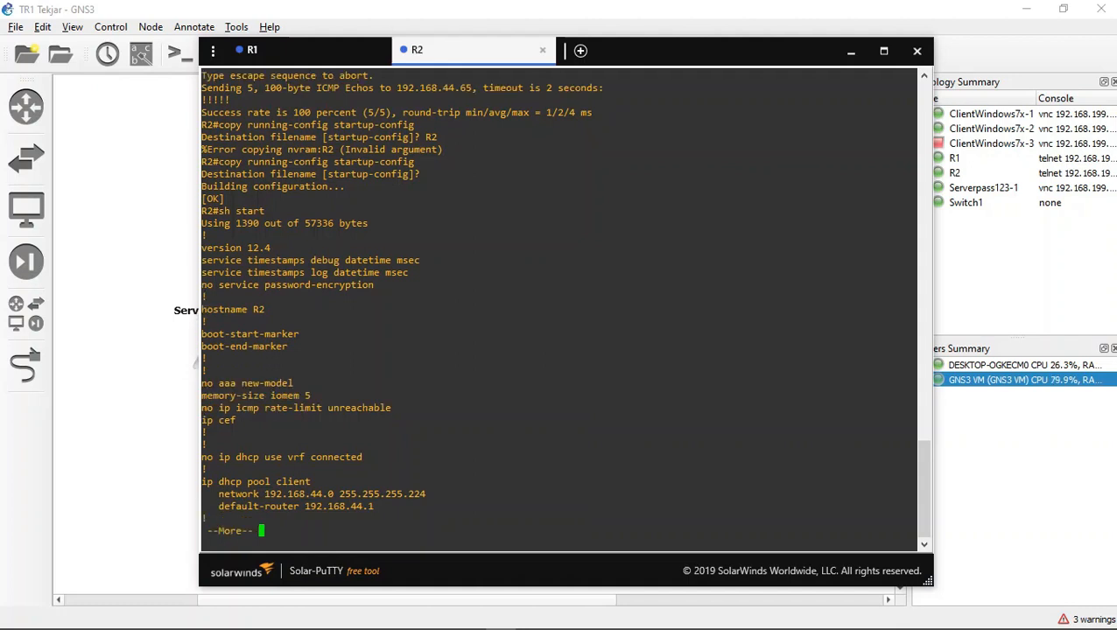
{"action": "key", "text": "Return"}
{"action": "key", "text": "Return"}
{"action": "key", "text": "Return"}
{"action": "key", "text": "Return"}
{"action": "key", "text": "Return"}
{"action": "key", "text": "Return"}
{"action": "key", "text": "Return"}
{"action": "key", "text": "Return"}
{"action": "key", "text": "Return"}
{"action": "key", "text": "Return"}
{"action": "key", "text": "Return"}
{"action": "key", "text": "Return"}
{"action": "key", "text": "Return"}
{"action": "key", "text": "Return"}
{"action": "key", "text": "Return"}
{"action": "key", "text": "Return"}
{"action": "key", "text": "Return"}
{"action": "key", "text": "Return"}
{"action": "key", "text": "Return"}
{"action": "key", "text": "Return"}
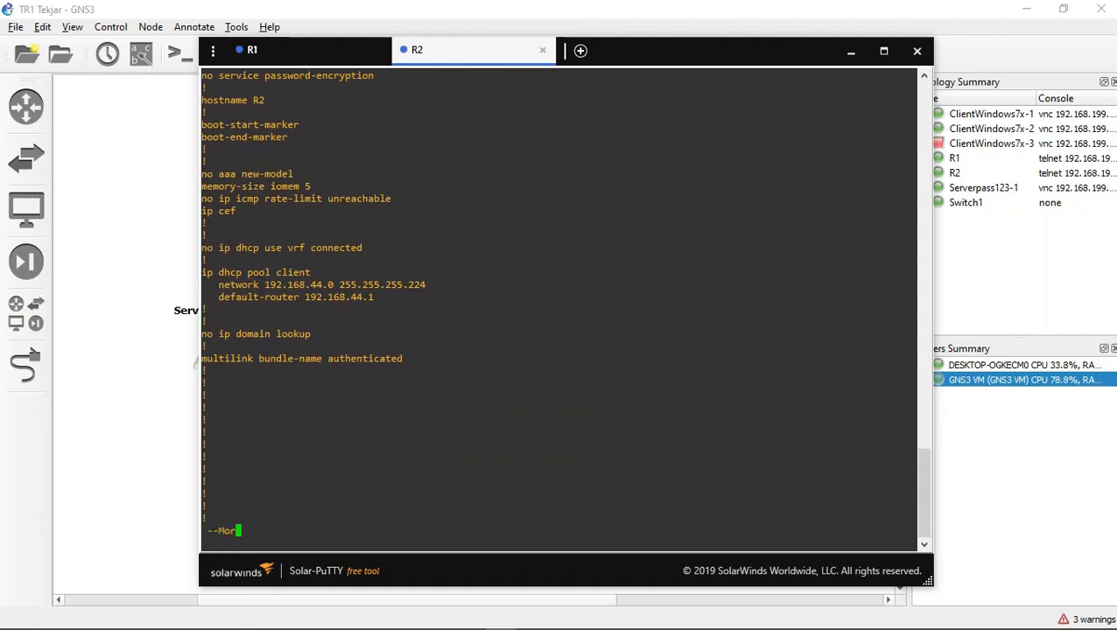
{"action": "key", "text": "Return"}
{"action": "key", "text": "Return"}
{"action": "key", "text": "Return"}
{"action": "key", "text": "Return"}
{"action": "key", "text": "Return"}
{"action": "key", "text": "Return"}
{"action": "key", "text": "Return"}
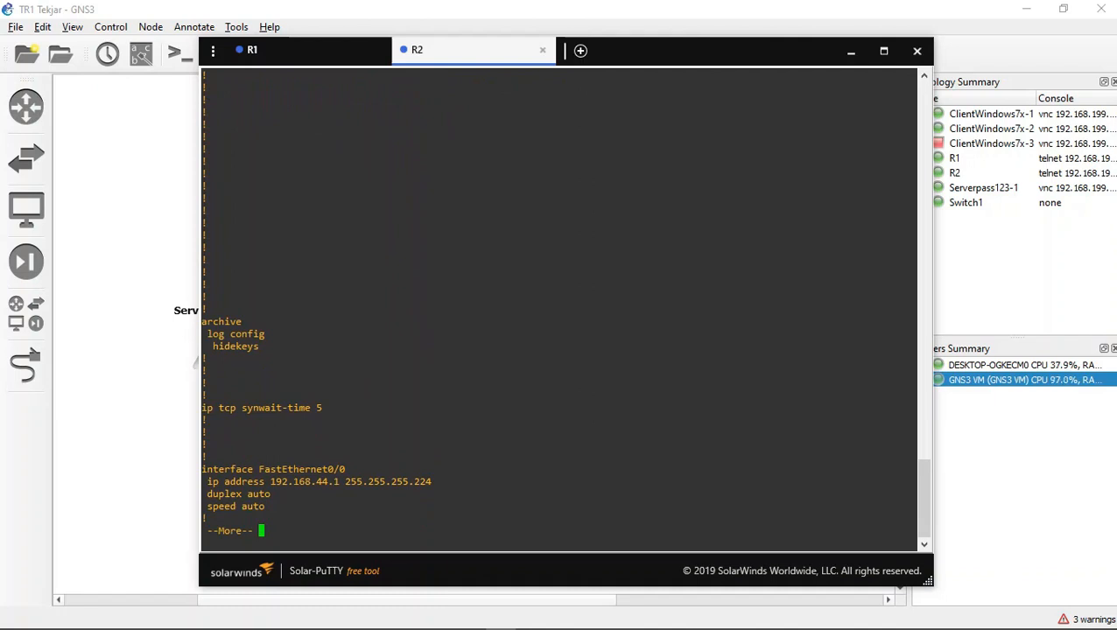
{"action": "key", "text": "Return"}
{"action": "key", "text": "Return"}
{"action": "key", "text": "Return"}
{"action": "key", "text": "Return"}
{"action": "key", "text": "Return"}
{"action": "key", "text": "Return"}
{"action": "key", "text": "Return"}
{"action": "key", "text": "Return"}
{"action": "key", "text": "Return"}
{"action": "key", "text": "Return"}
{"action": "key", "text": "Return"}
{"action": "key", "text": "Return"}
{"action": "key", "text": "Return"}
{"action": "key", "text": "Return"}
{"action": "key", "text": "Return"}
{"action": "key", "text": "Return"}
{"action": "key", "text": "Return"}
{"action": "key", "text": "Return"}
{"action": "key", "text": "Return"}
{"action": "key", "text": "Return"}
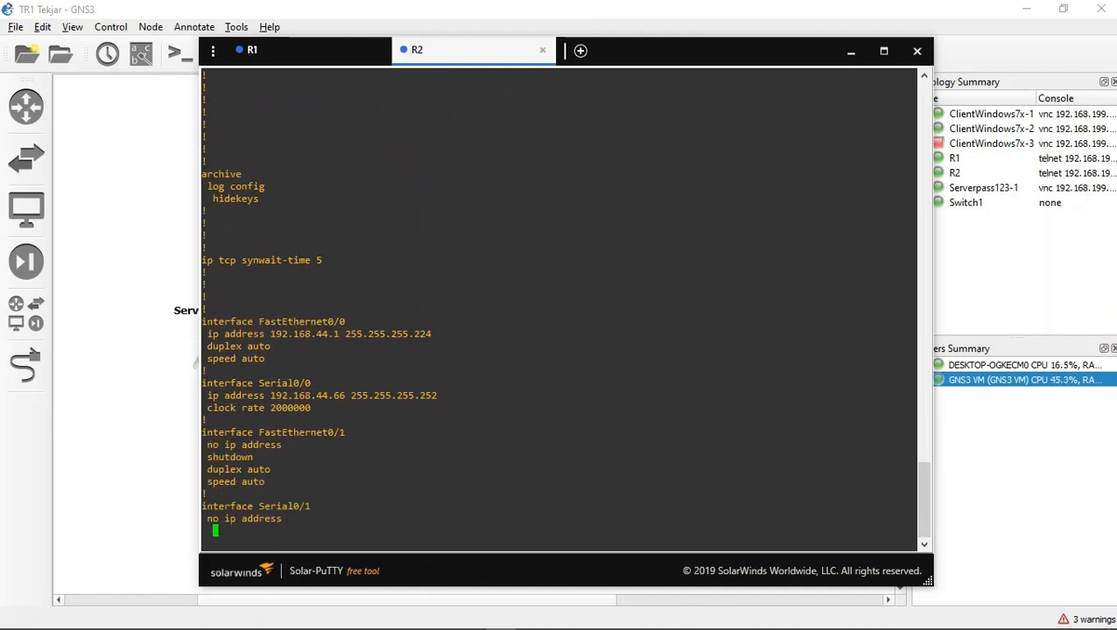
{"action": "key", "text": "Return"}
{"action": "key", "text": "Return"}
{"action": "key", "text": "Return"}
{"action": "key", "text": "Return"}
{"action": "key", "text": "Return"}
{"action": "key", "text": "Return"}
{"action": "key", "text": "Return"}
{"action": "key", "text": "Return"}
{"action": "key", "text": "Return"}
{"action": "key", "text": "Return"}
{"action": "key", "text": "Return"}
{"action": "key", "text": "Return"}
{"action": "key", "text": "Return"}
{"action": "key", "text": "Return"}
{"action": "key", "text": "Return"}
{"action": "key", "text": "Return"}
{"action": "key", "text": "Return"}
{"action": "key", "text": "Return"}
{"action": "key", "text": "Return"}
{"action": "key", "text": "Return"}
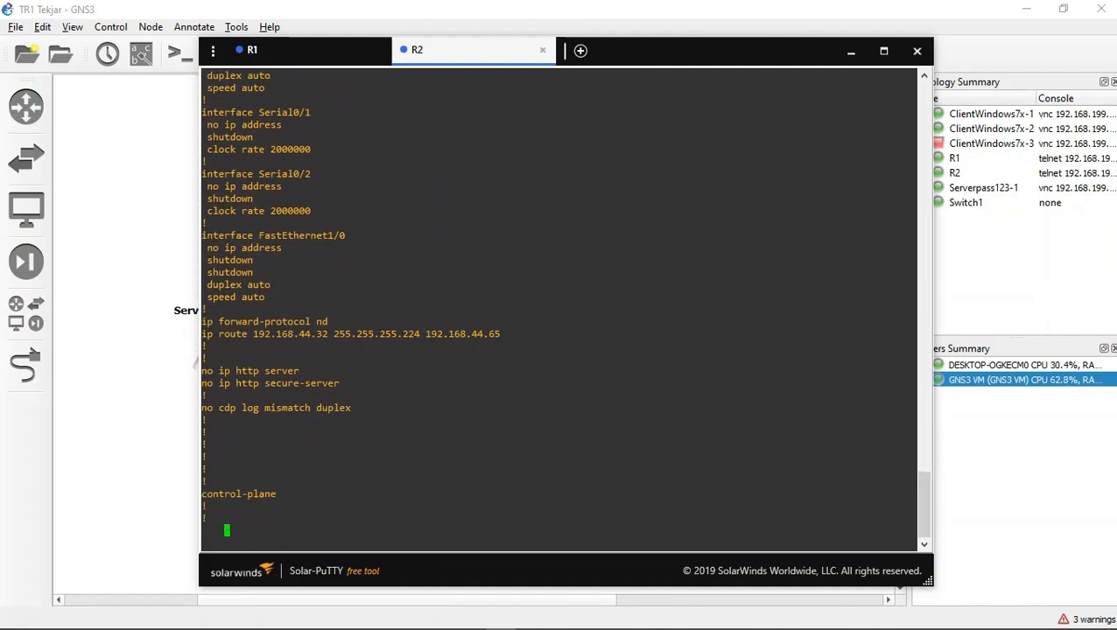
{"action": "key", "text": "Return"}
{"action": "key", "text": "Return"}
{"action": "key", "text": "Return"}
{"action": "key", "text": "Return"}
{"action": "key", "text": "Return"}
{"action": "key", "text": "Return"}
{"action": "key", "text": "Return"}
{"action": "key", "text": "Return"}
{"action": "key", "text": "Return"}
{"action": "key", "text": "Return"}
{"action": "key", "text": "Return"}
{"action": "key", "text": "Return"}
{"action": "key", "text": "Return"}
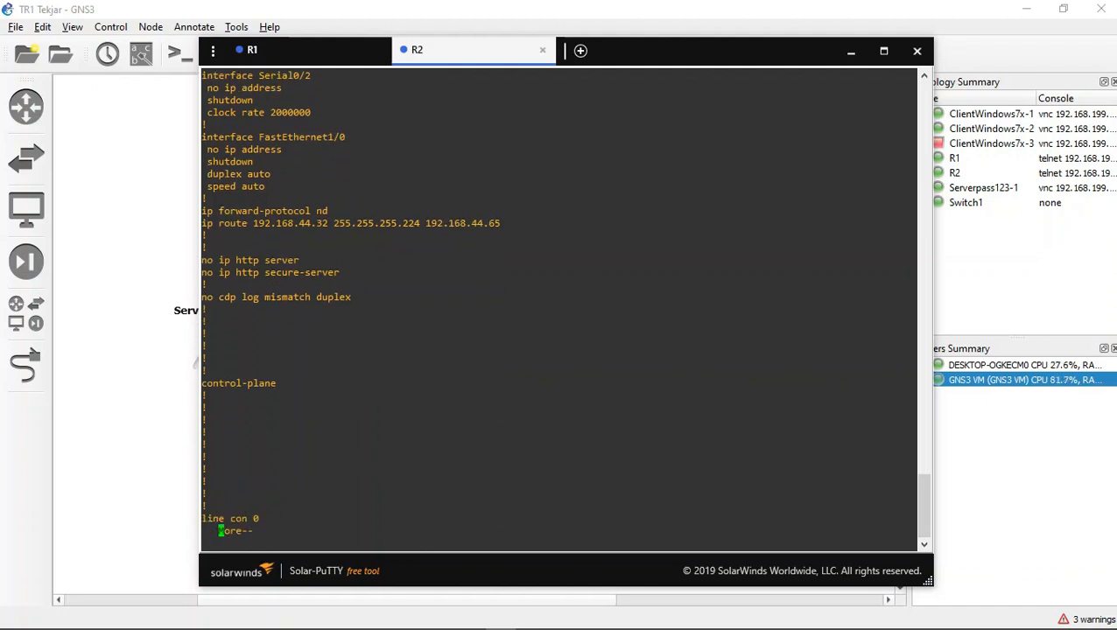
{"action": "key", "text": "Return"}
{"action": "key", "text": "Return"}
{"action": "key", "text": "Return"}
{"action": "key", "text": "Return"}
{"action": "key", "text": "Return"}
{"action": "key", "text": "Return"}
{"action": "key", "text": "Return"}
{"action": "key", "text": "Return"}
{"action": "key", "text": "Return"}
{"action": "key", "text": "Return"}
{"action": "key", "text": "Return"}
{"action": "key", "text": "Return"}
{"action": "key", "text": "Return"}
{"action": "key", "text": "Return"}
{"action": "key", "text": "Return"}
{"action": "key", "text": "Return"}
{"action": "key", "text": "Return"}
{"action": "key", "text": "Return"}
{"action": "key", "text": "Return"}
{"action": "key", "text": "Return"}
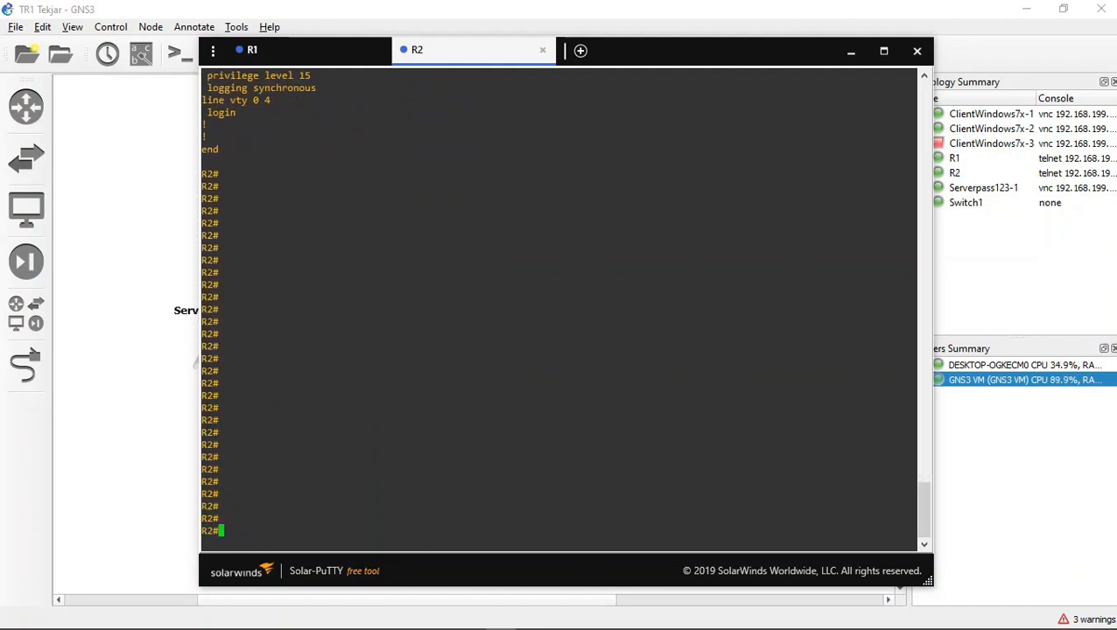
Step: Return to the R1 console and page through the rest of its startup configuration, checking DHCP pool, interfaces and static route
{"action": "left_click", "coordinate": [289, 50]}
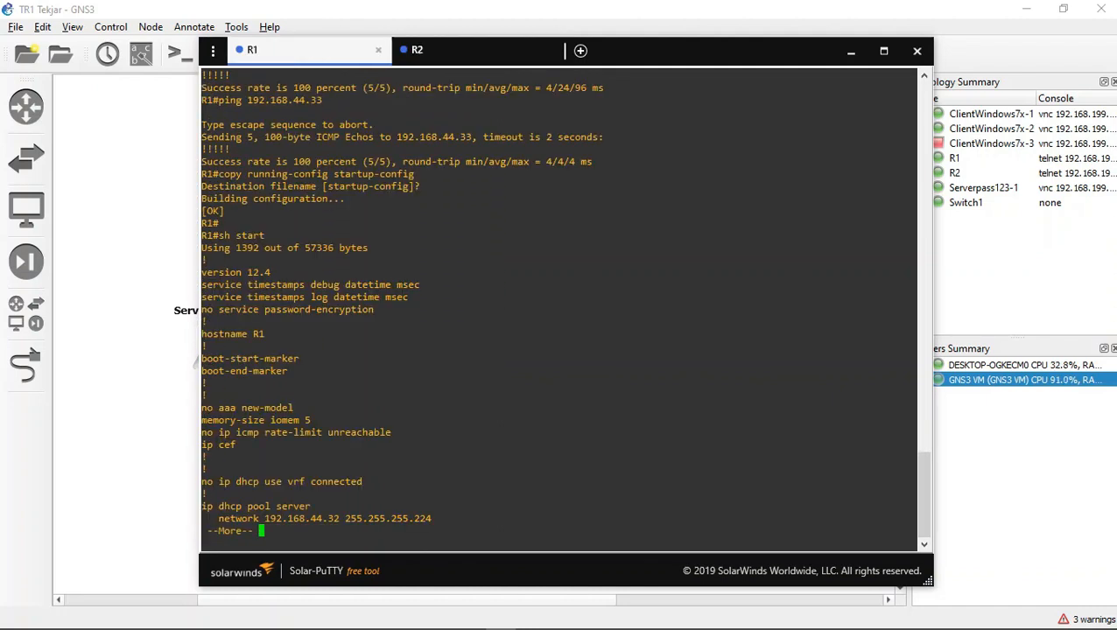
{"action": "key", "text": "Return"}
{"action": "key", "text": "Return"}
{"action": "key", "text": "Return"}
{"action": "key", "text": "Return"}
{"action": "key", "text": "Return"}
{"action": "key", "text": "Return"}
{"action": "key", "text": "Return"}
{"action": "key", "text": "Return"}
{"action": "key", "text": "Return"}
{"action": "key", "text": "Return"}
{"action": "key", "text": "Return"}
{"action": "key", "text": "Return"}
{"action": "key", "text": "Return"}
{"action": "key", "text": "Return"}
{"action": "key", "text": "Return"}
{"action": "key", "text": "Return"}
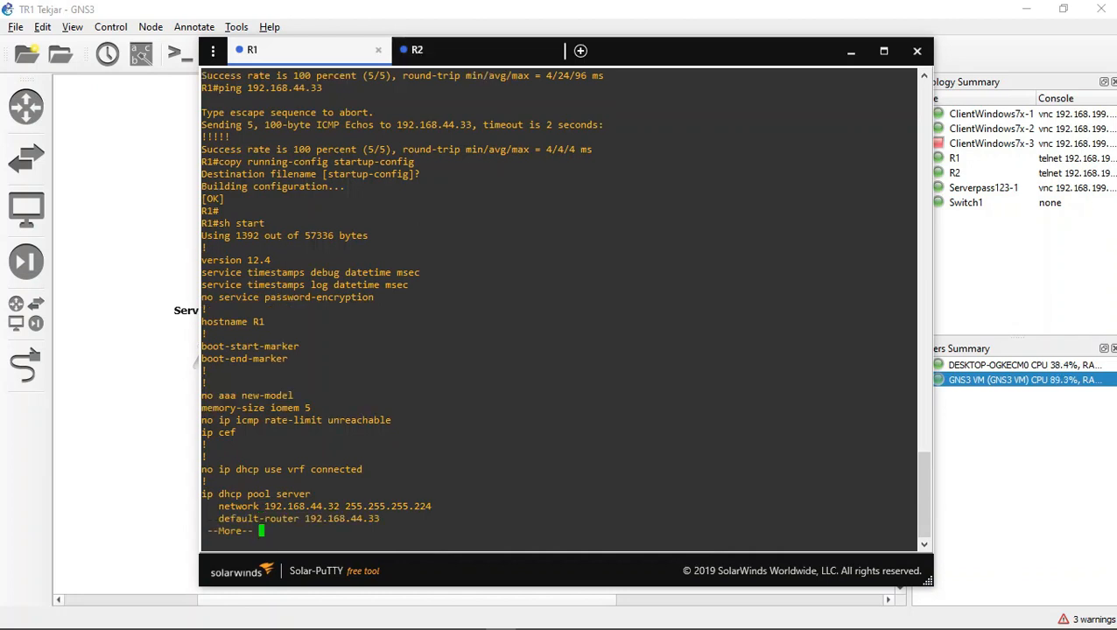
{"action": "key", "text": "Return"}
{"action": "key", "text": "Return"}
{"action": "key", "text": "Return"}
{"action": "key", "text": "Return"}
{"action": "key", "text": "Return"}
{"action": "key", "text": "Return"}
{"action": "key", "text": "Return"}
{"action": "key", "text": "Return"}
{"action": "key", "text": "Return"}
{"action": "key", "text": "Return"}
{"action": "key", "text": "Return"}
{"action": "key", "text": "Return"}
{"action": "key", "text": "Return"}
{"action": "key", "text": "Return"}
{"action": "key", "text": "Return"}
{"action": "key", "text": "Return"}
{"action": "key", "text": "Return"}
{"action": "key", "text": "Return"}
{"action": "key", "text": "Return"}
{"action": "key", "text": "Return"}
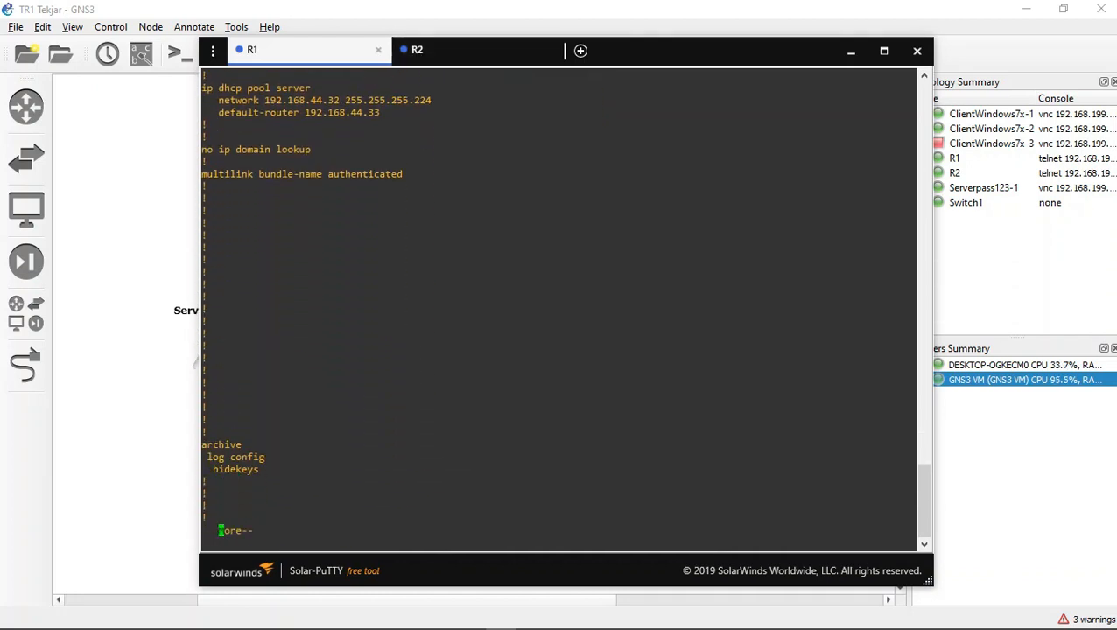
{"action": "key", "text": "Return"}
{"action": "key", "text": "Return"}
{"action": "key", "text": "Return"}
{"action": "key", "text": "Return"}
{"action": "key", "text": "Return"}
{"action": "key", "text": "Return"}
{"action": "key", "text": "Return"}
{"action": "key", "text": "Return"}
{"action": "key", "text": "Return"}
{"action": "key", "text": "Return"}
{"action": "key", "text": "Return"}
{"action": "key", "text": "Return"}
{"action": "key", "text": "Return"}
{"action": "key", "text": "Return"}
{"action": "key", "text": "Return"}
{"action": "key", "text": "Return"}
{"action": "key", "text": "Return"}
{"action": "key", "text": "Return"}
{"action": "key", "text": "Return"}
{"action": "key", "text": "Return"}
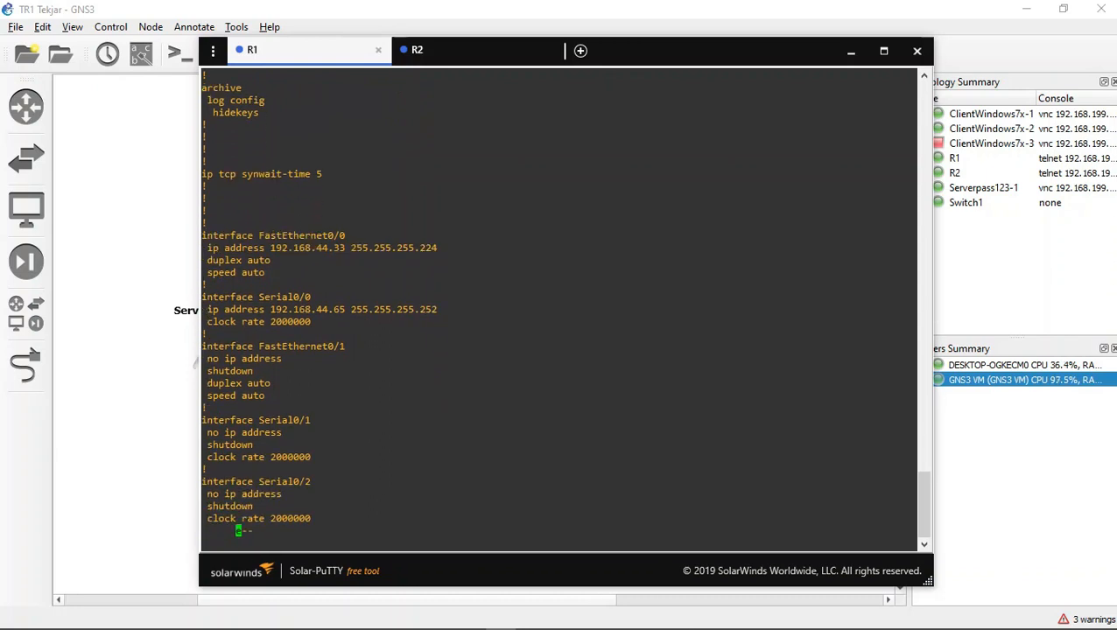
{"action": "key", "text": "Return"}
{"action": "key", "text": "Return"}
{"action": "key", "text": "Return"}
{"action": "key", "text": "Return"}
{"action": "key", "text": "Return"}
{"action": "key", "text": "Return"}
{"action": "key", "text": "Return"}
{"action": "key", "text": "Return"}
{"action": "key", "text": "Return"}
{"action": "key", "text": "Return"}
{"action": "key", "text": "Return"}
{"action": "key", "text": "Return"}
{"action": "key", "text": "Return"}
{"action": "key", "text": "Return"}
{"action": "key", "text": "Return"}
{"action": "key", "text": "Return"}
{"action": "key", "text": "Return"}
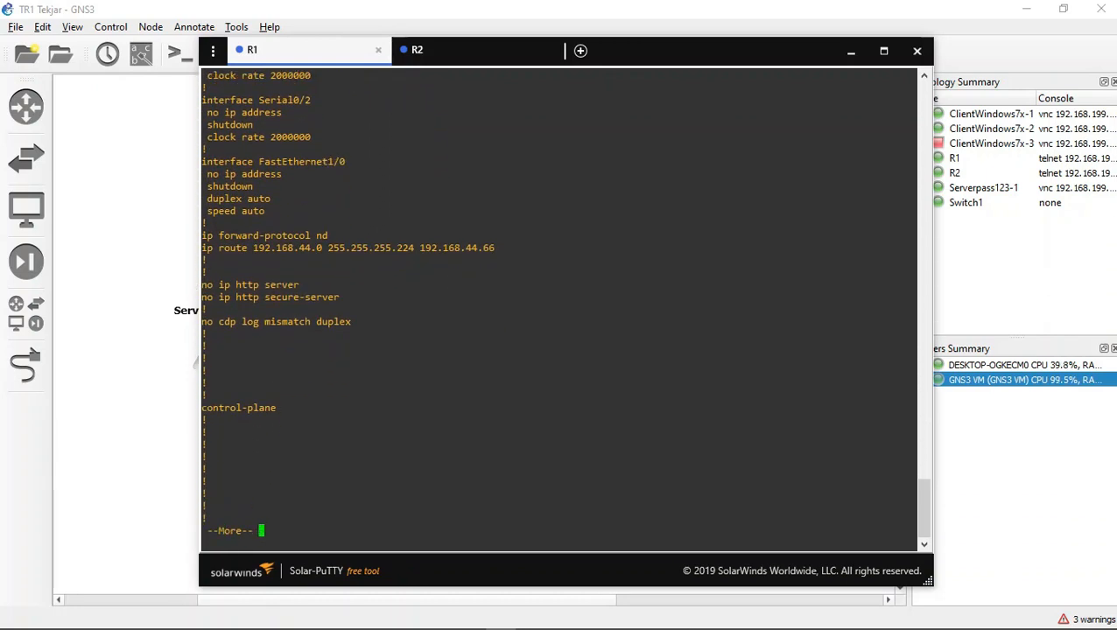
{"action": "key", "text": "Return"}
{"action": "key", "text": "Return"}
{"action": "key", "text": "Return"}
{"action": "key", "text": "Return"}
{"action": "key", "text": "Return"}
{"action": "key", "text": "Return"}
{"action": "key", "text": "Return"}
{"action": "key", "text": "Return"}
{"action": "key", "text": "Return"}
{"action": "key", "text": "Return"}
{"action": "key", "text": "Return"}
{"action": "key", "text": "Return"}
{"action": "key", "text": "Return"}
{"action": "key", "text": "Return"}
{"action": "key", "text": "Return"}
{"action": "key", "text": "Return"}
{"action": "key", "text": "Return"}
{"action": "key", "text": "Return"}
{"action": "key", "text": "Return"}
{"action": "key", "text": "Return"}
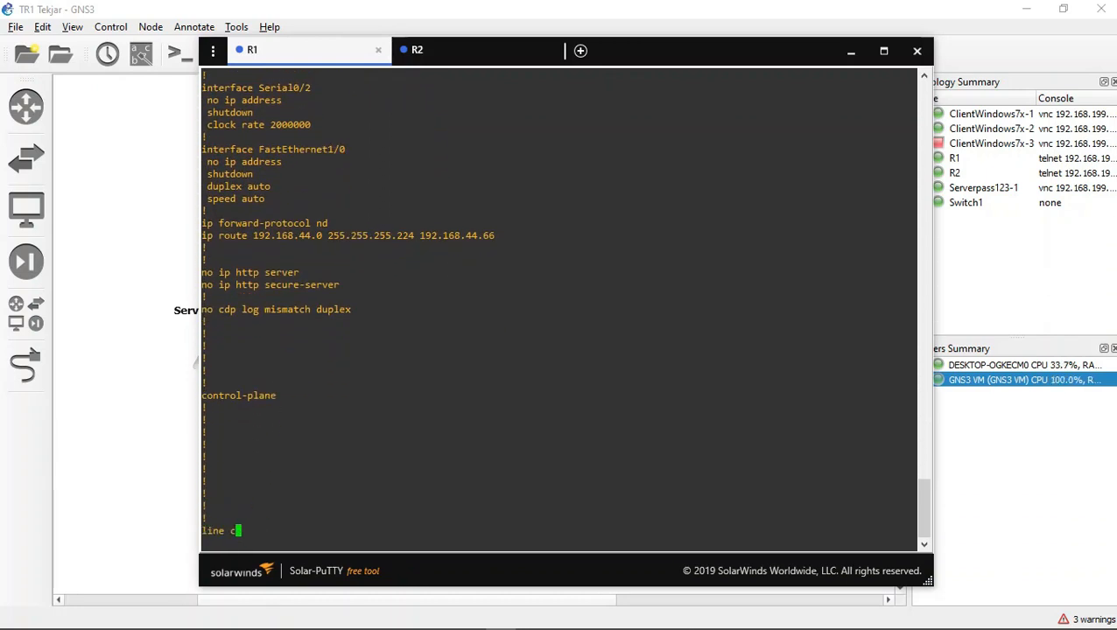
{"action": "key", "text": "Return"}
{"action": "key", "text": "Return"}
{"action": "key", "text": "Return"}
{"action": "key", "text": "Return"}
{"action": "key", "text": "Return"}
{"action": "key", "text": "Return"}
{"action": "key", "text": "Return"}
{"action": "key", "text": "Return"}
{"action": "key", "text": "Return"}
{"action": "key", "text": "Return"}
{"action": "key", "text": "Return"}
{"action": "key", "text": "Return"}
{"action": "key", "text": "Return"}
{"action": "key", "text": "Return"}
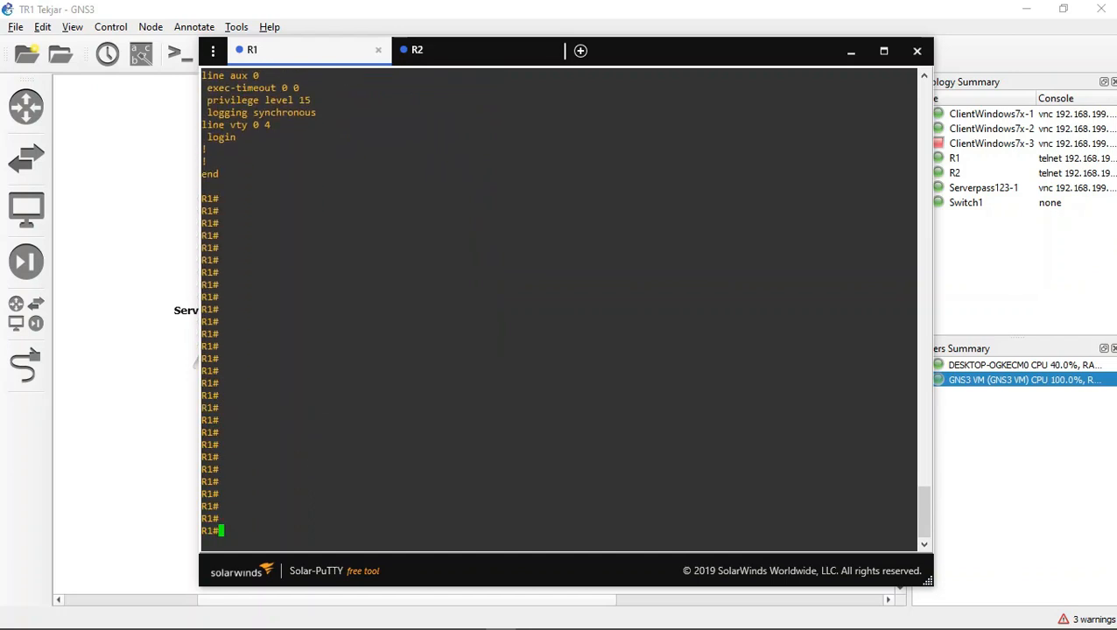
Step: Minimize the router consoles and log in to the Serverpass123-1 console as ubuntu with the account password
{"action": "left_click", "coordinate": [447, 50]}
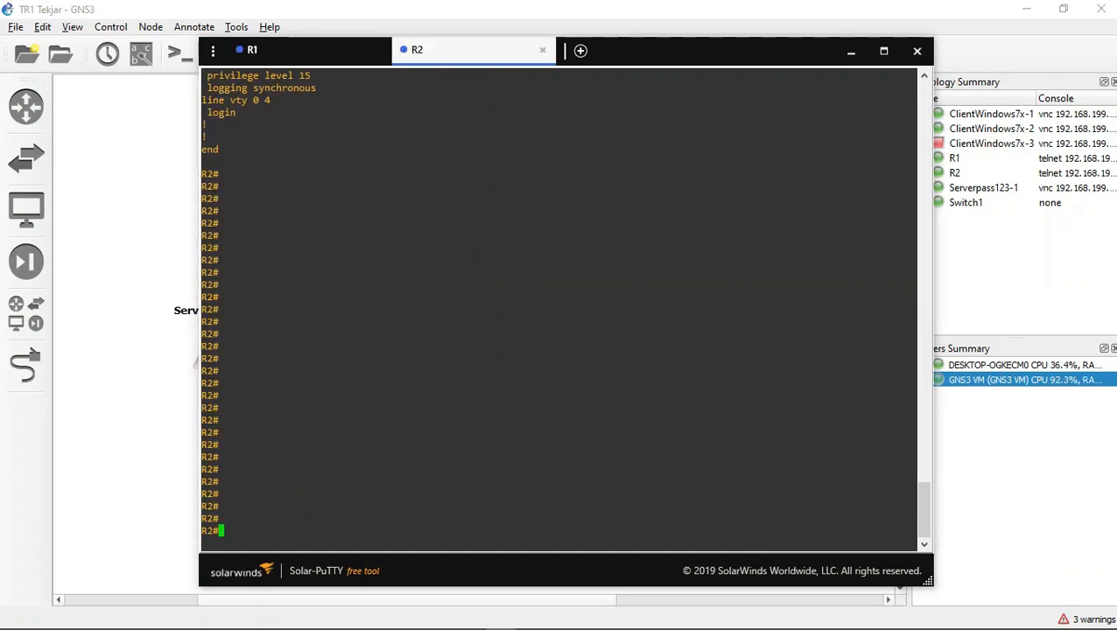
{"action": "left_click", "coordinate": [851, 50]}
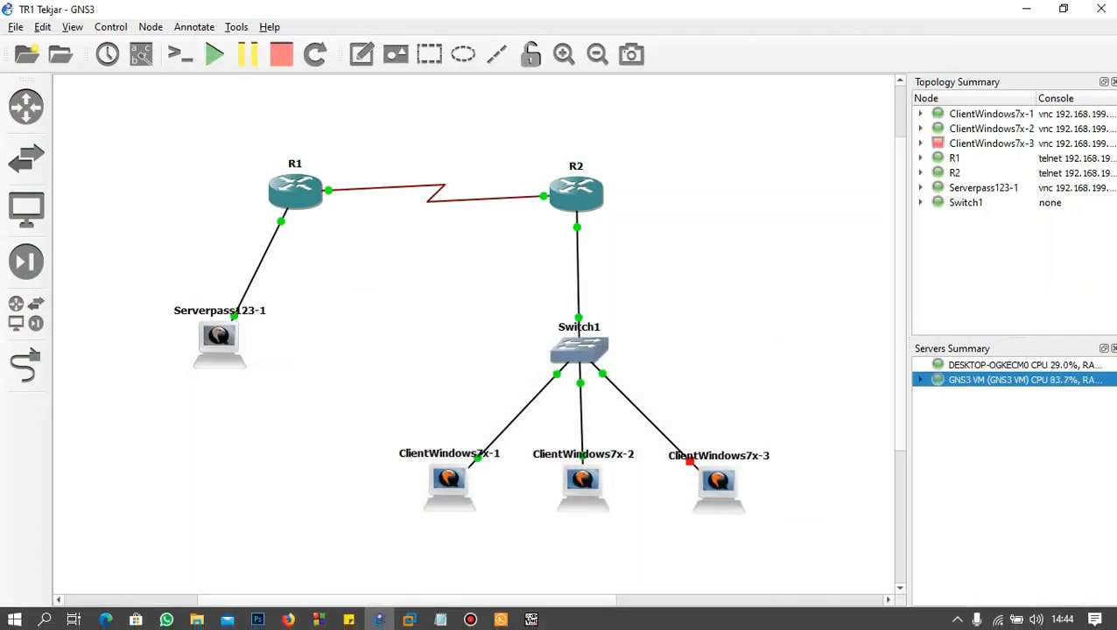
{"action": "left_click", "coordinate": [532, 618]}
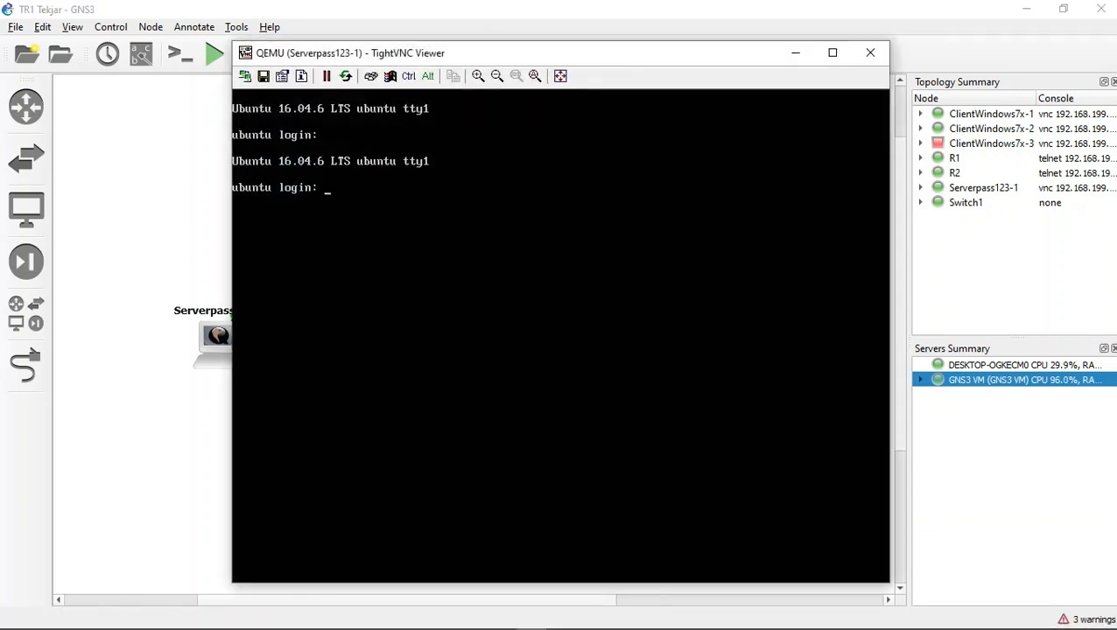
{"action": "type", "text": "ubuntu"}
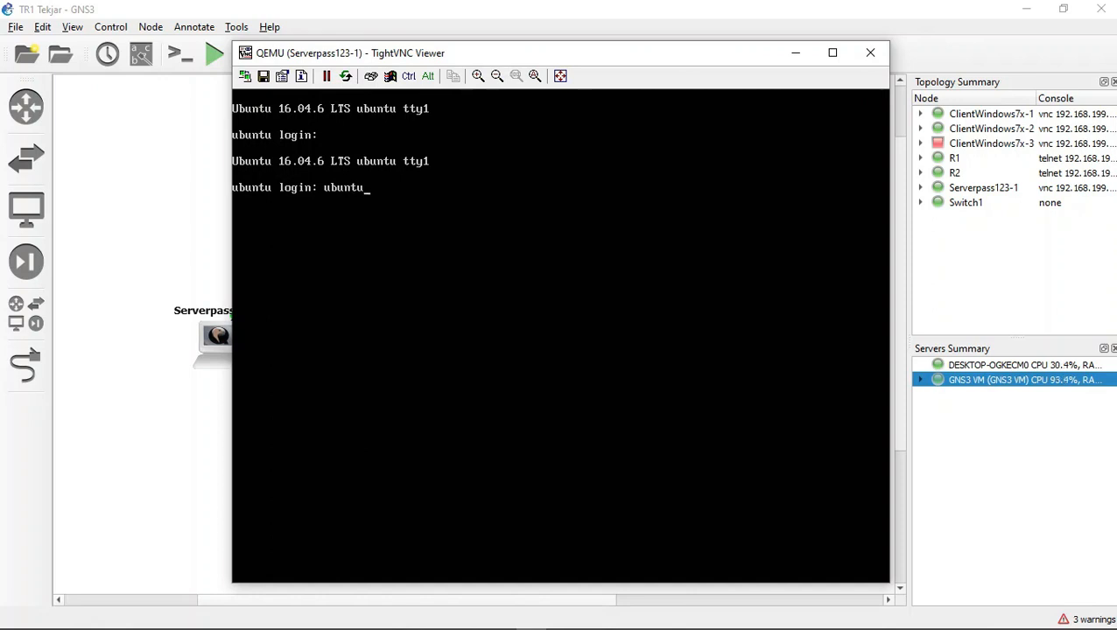
{"action": "key", "text": "Return"}
{"action": "key", "text": "Return"}
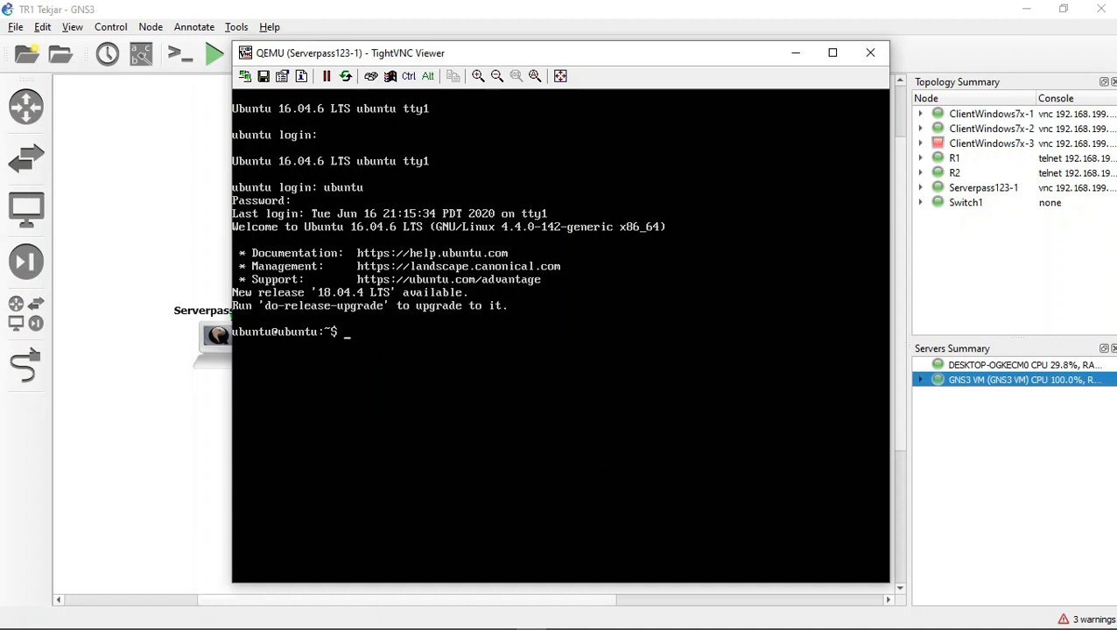
Step: Open a root shell on the server with sudo su, entering the account password
{"action": "type", "text": "sudo su"}
{"action": "key", "text": "Return"}
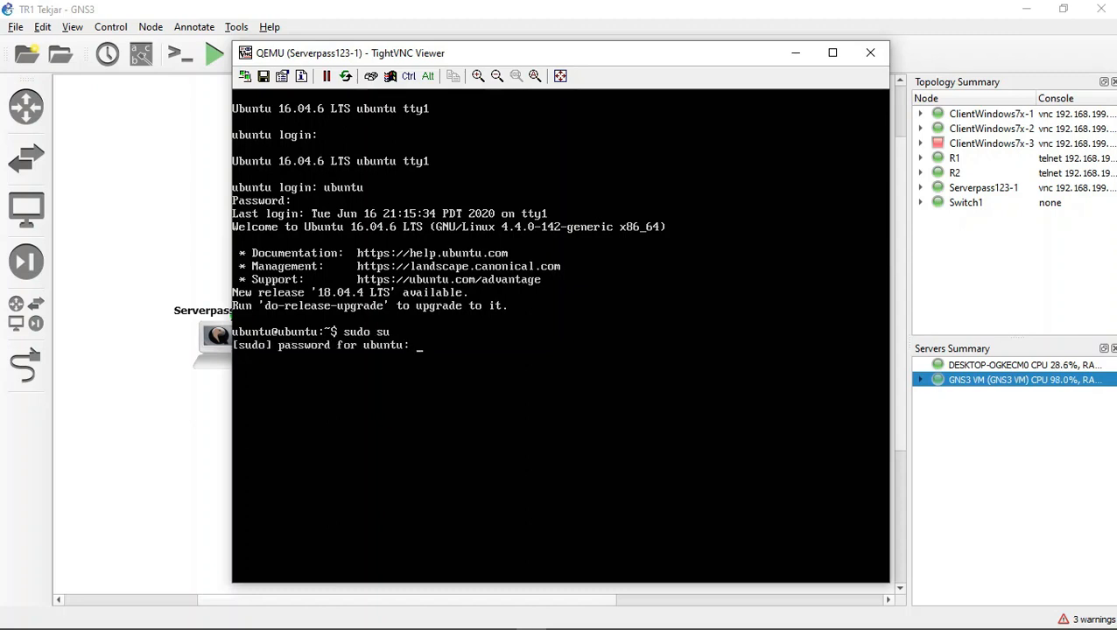
Step: Try to refresh the server's package lists with apt-get update
{"action": "type", "text": "apt"}
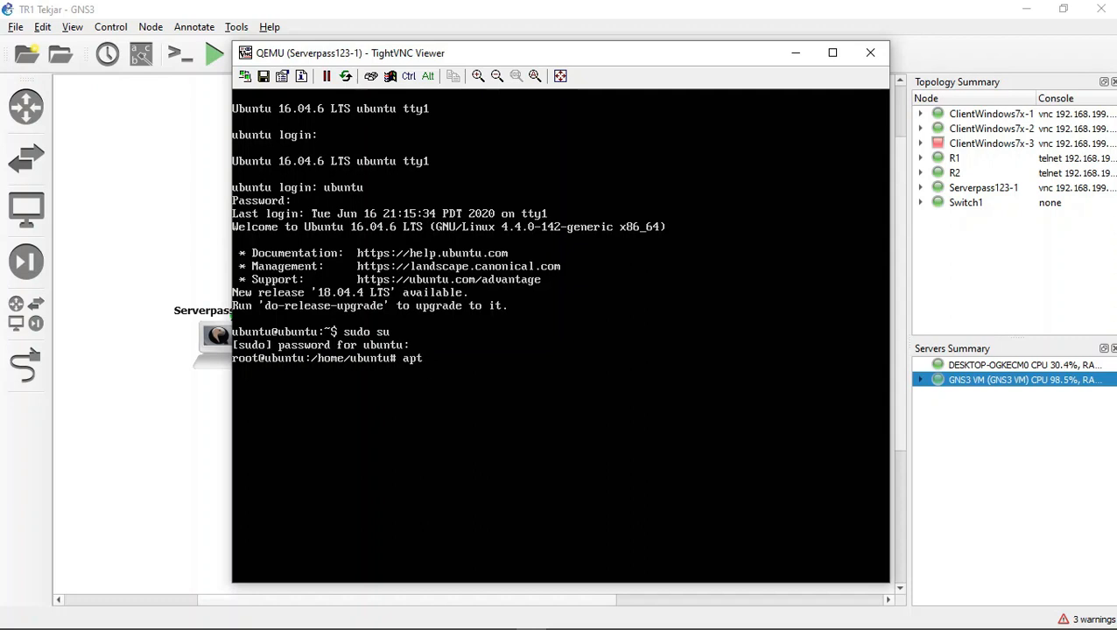
{"action": "type", "text": "-get update"}
{"action": "key", "text": "BackSpace"}
{"action": "key", "text": "BackSpace"}
{"action": "type", "text": "ate"}
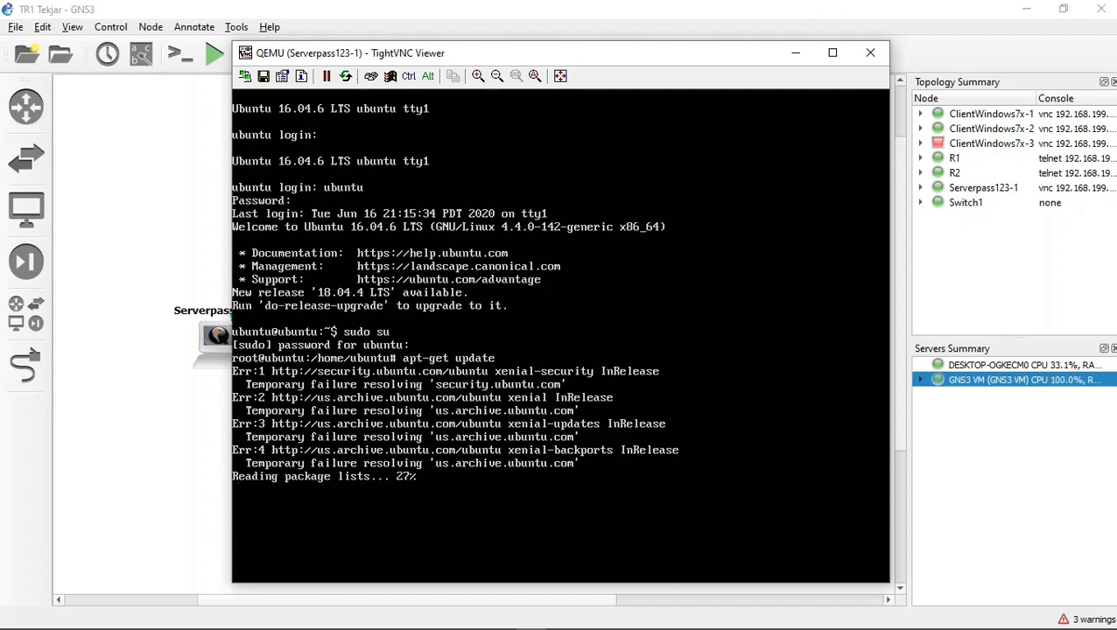
{"action": "key", "text": "ctrl+c"}
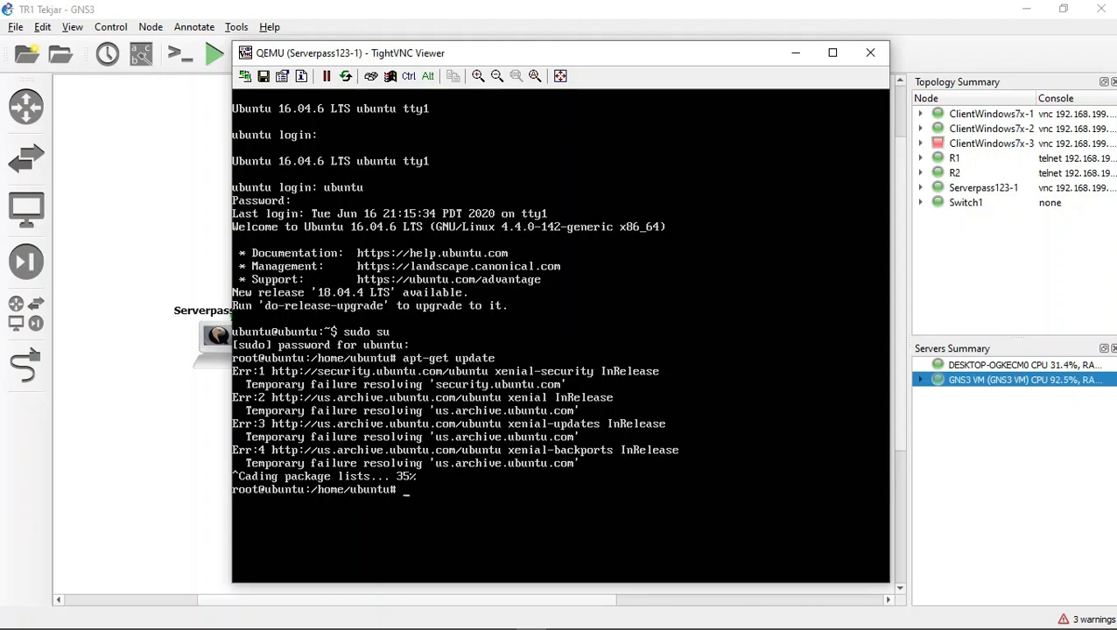
Step: Inspect the server's network interfaces with ifconfig, including inactive ones with ifconfig -a
{"action": "left_click_drag", "start_coordinate": [425, 61], "coordinate": [388, 49]}
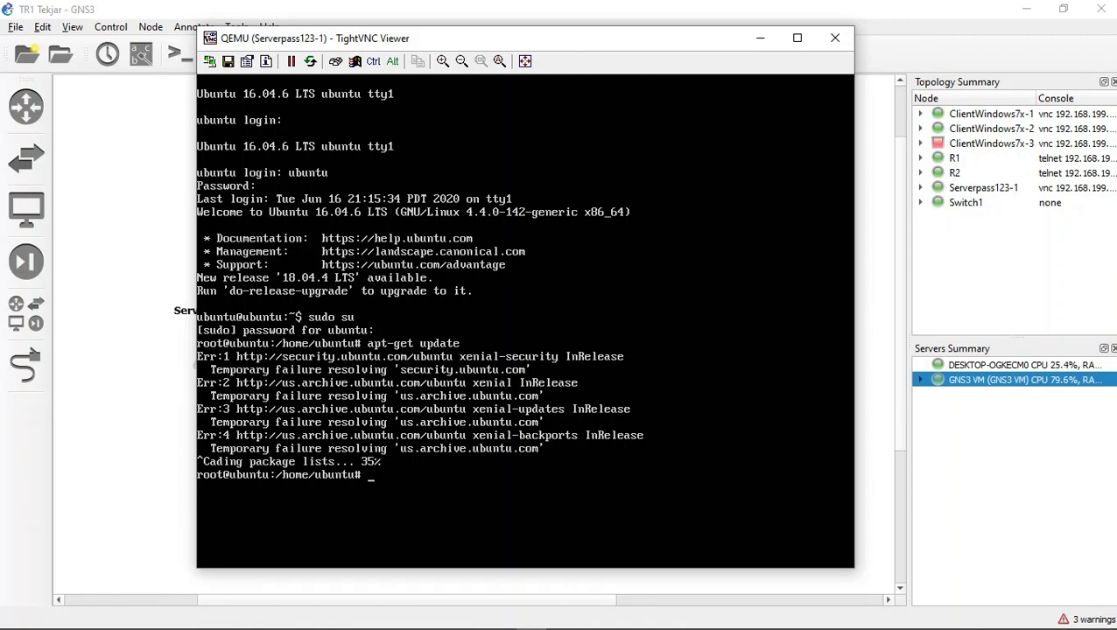
{"action": "type", "text": "ifconfig"}
{"action": "key", "text": "Return"}
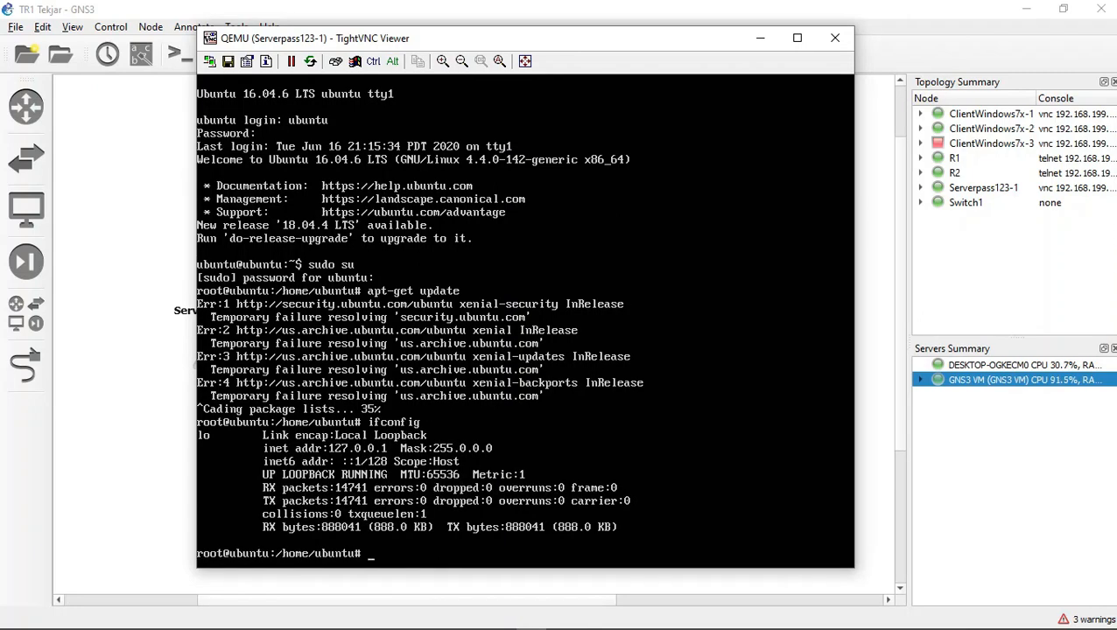
{"action": "type", "text": "ifconfig -a"}
{"action": "key", "text": "Return"}
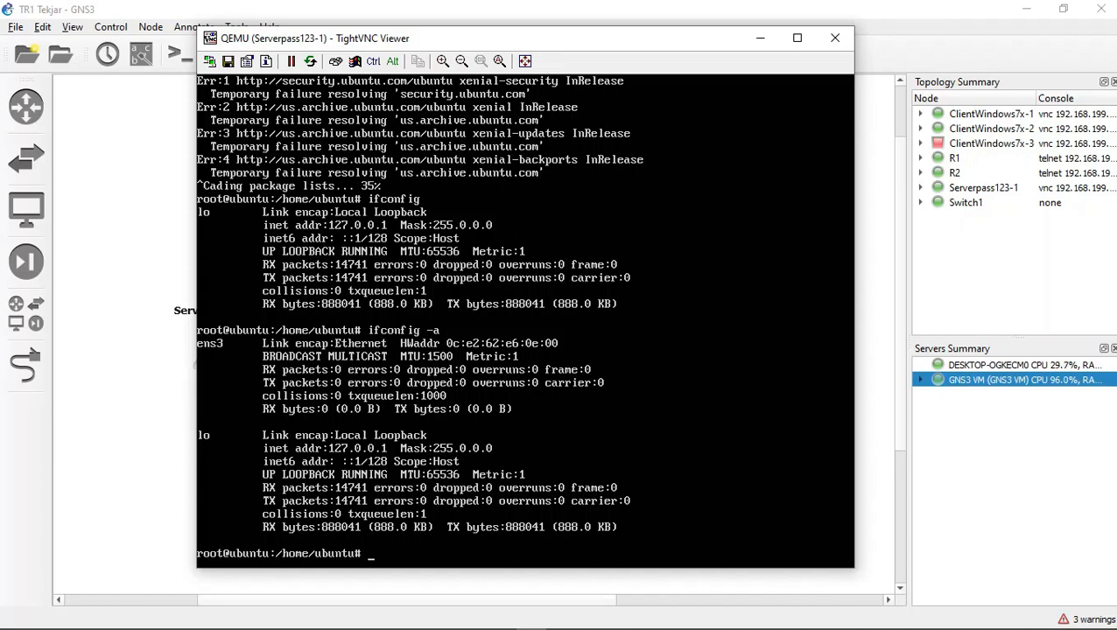
{"action": "left_click", "coordinate": [470, 618]}
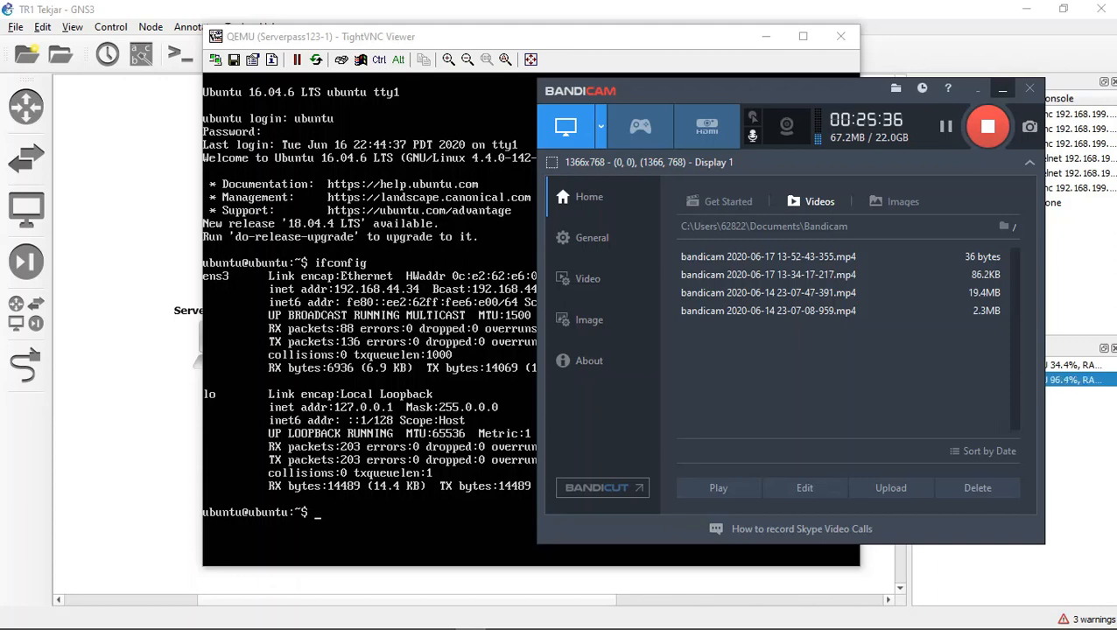
{"action": "left_click", "coordinate": [1002, 89]}
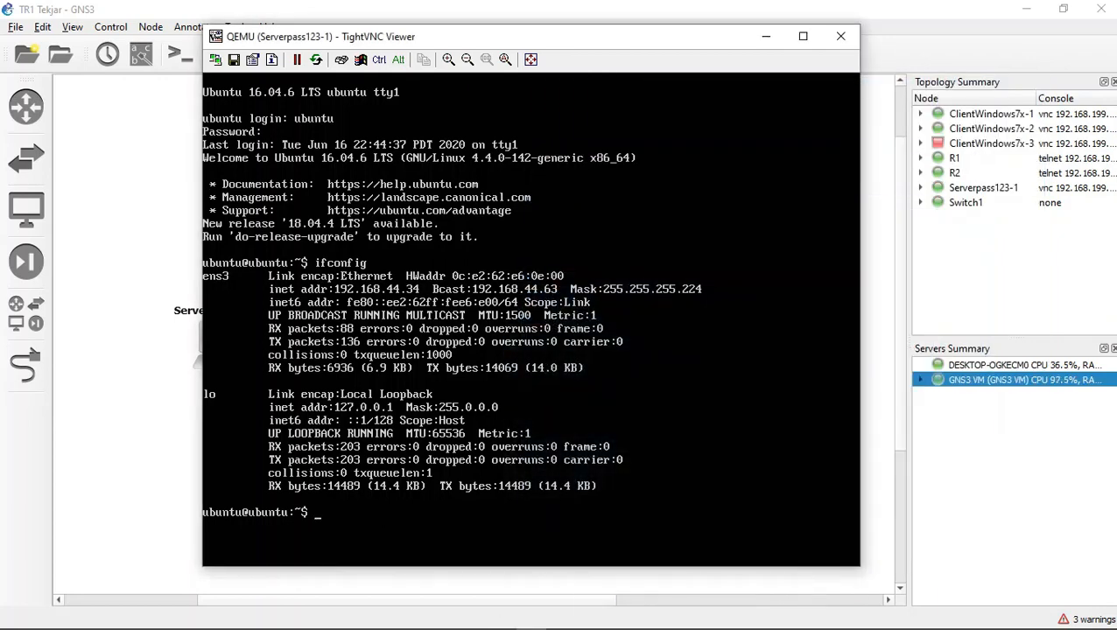
Step: Ping R2's serial interface at 192.168.44.66 from the Ubuntu server and stop after several replies
{"action": "key", "text": "Up"}
{"action": "key", "text": "Up"}
{"action": "key", "text": "Up"}
{"action": "key", "text": "Down"}
{"action": "key", "text": "BackSpace"}
{"action": "key", "text": "BackSpace"}
{"action": "key", "text": "BackSpace"}
{"action": "key", "text": "BackSpace"}
{"action": "key", "text": "BackSpace"}
{"action": "key", "text": "BackSpace"}
{"action": "key", "text": "BackSpace"}
{"action": "type", "text": "ping 192.168."}
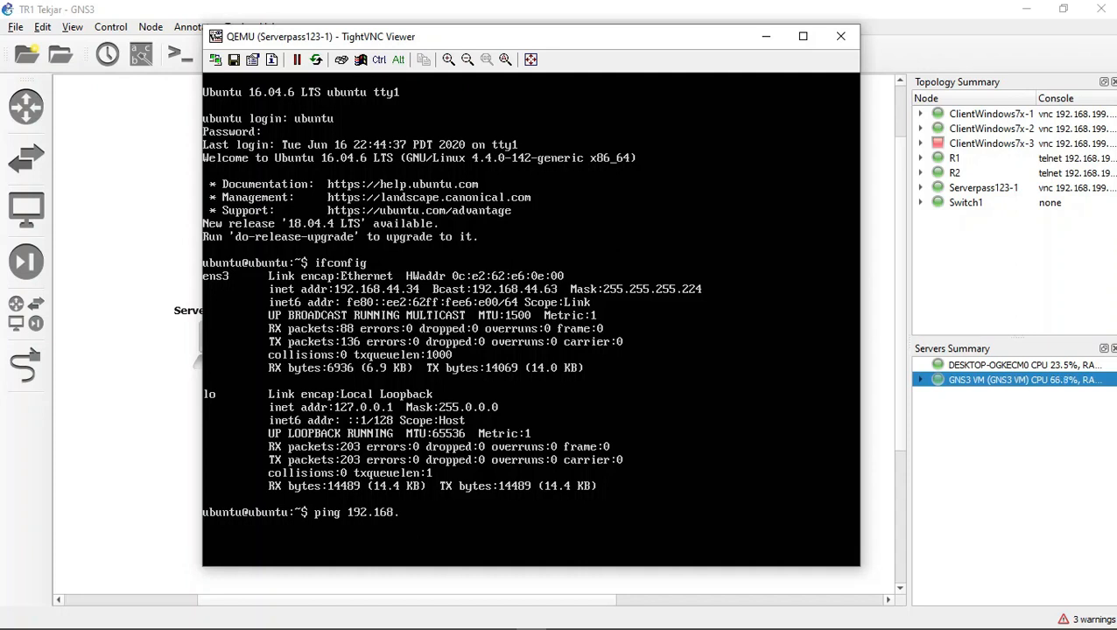
{"action": "type", "text": "44.6"}
{"action": "type", "text": "65"}
{"action": "key", "text": "BackSpace"}
{"action": "type", "text": "6"}
{"action": "key", "text": "Return"}
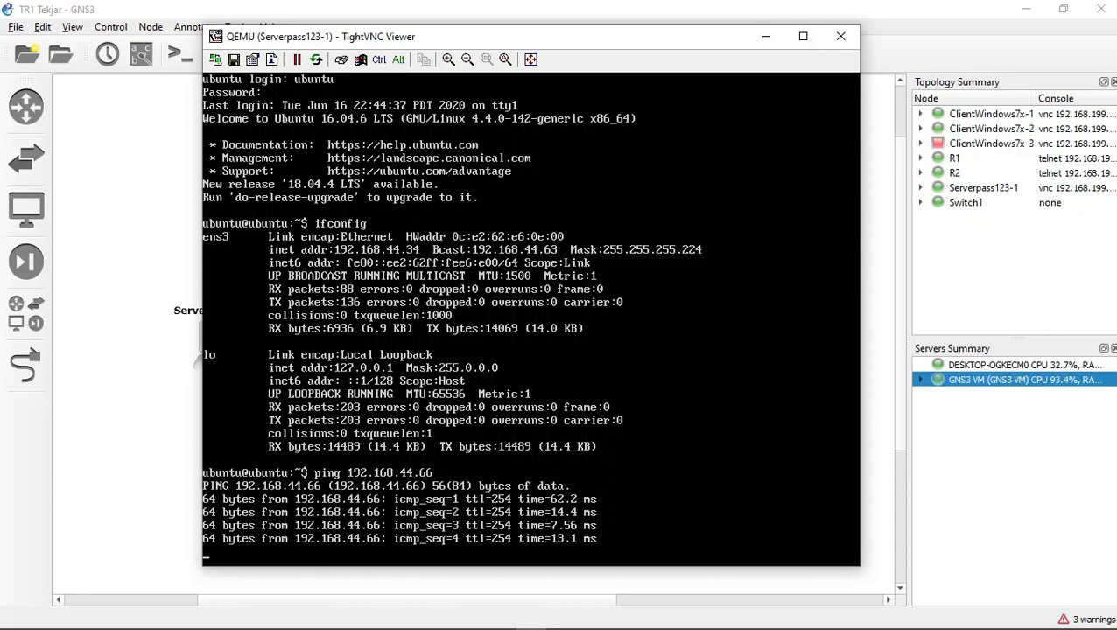
{"action": "key", "text": "ctrl+c"}
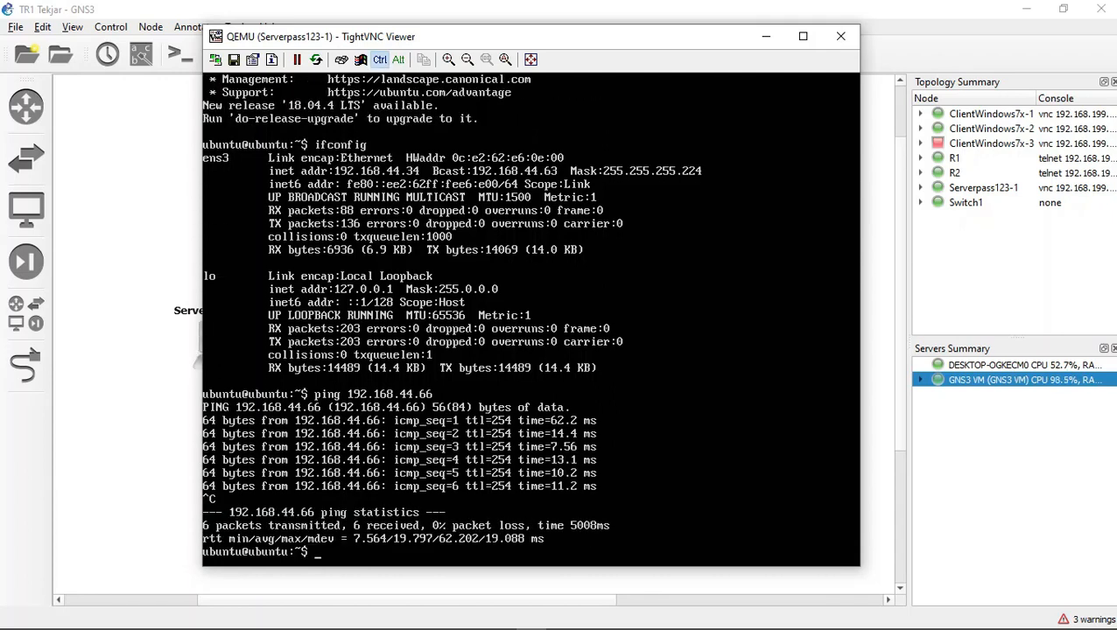
Step: Ping 192.168.44.65 from the Ubuntu server and stop after several replies
{"action": "key", "text": "Up"}
{"action": "key", "text": "BackSpace"}
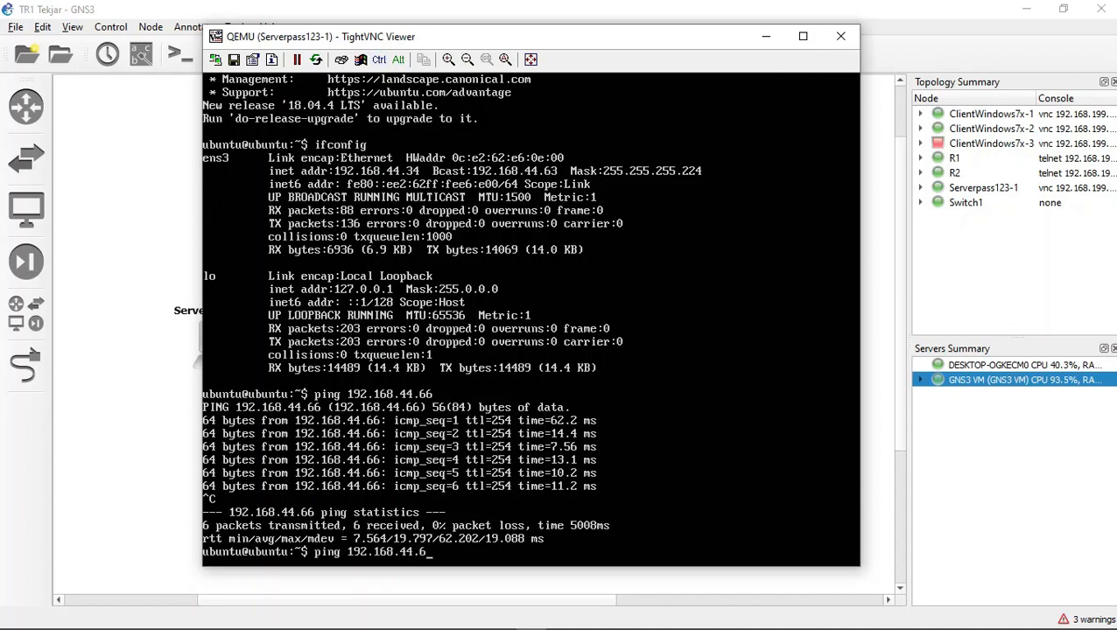
{"action": "type", "text": "5"}
{"action": "key", "text": "Return"}
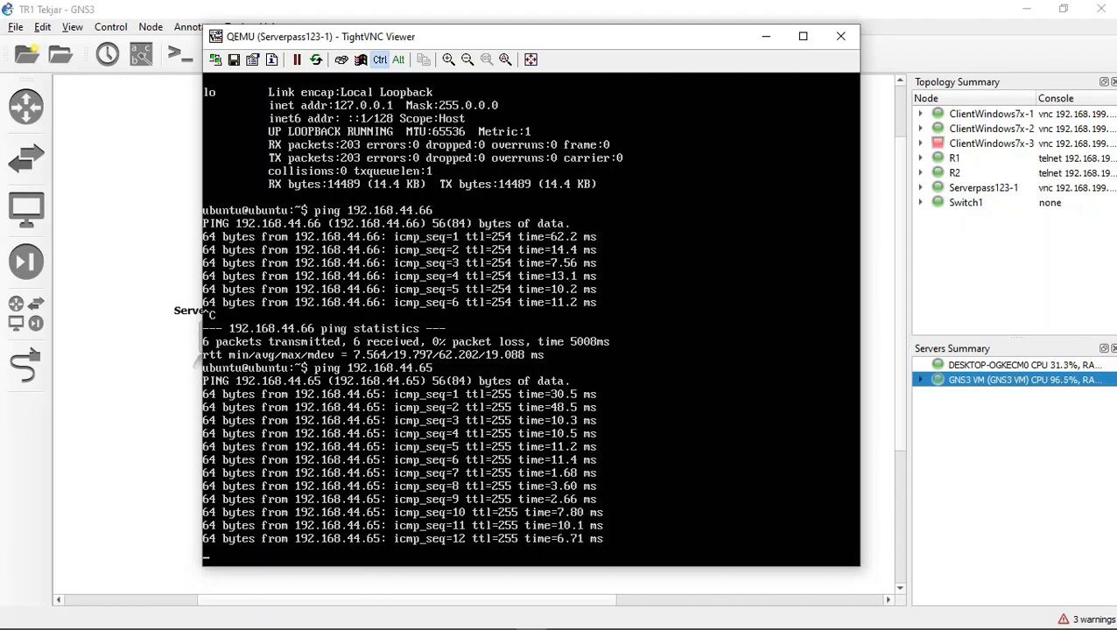
{"action": "key", "text": "ctrl+c"}
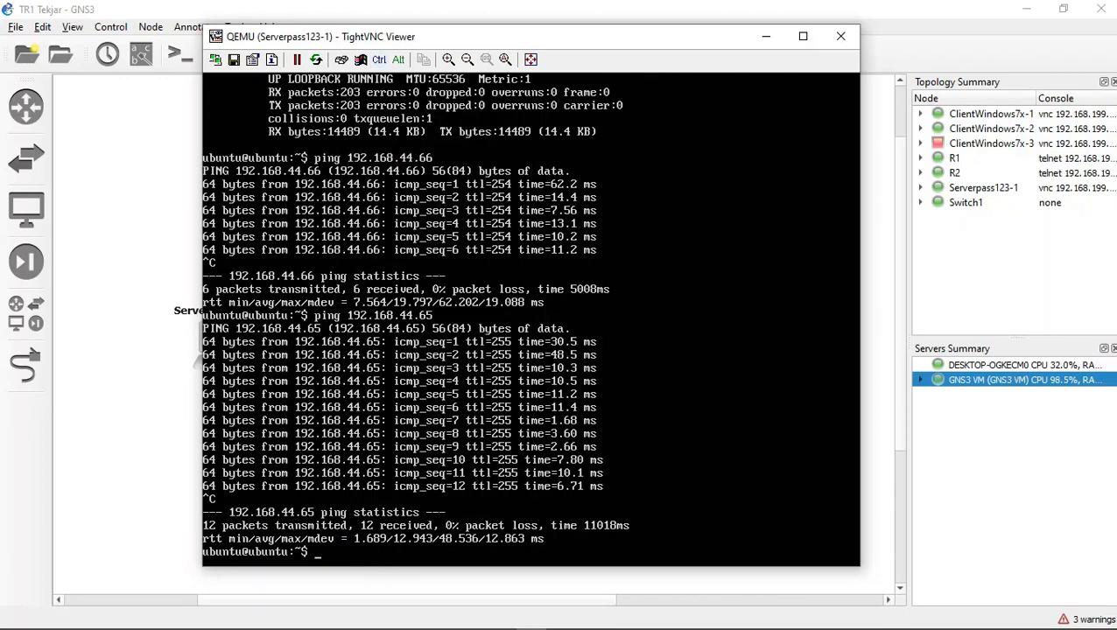
Step: Inspect the server's network interfaces with ifconfig, and clear the terminal
{"action": "key", "text": "Up"}
{"action": "key", "text": "Up"}
{"action": "key", "text": "Up"}
{"action": "key", "text": "Down"}
{"action": "key", "text": "Return"}
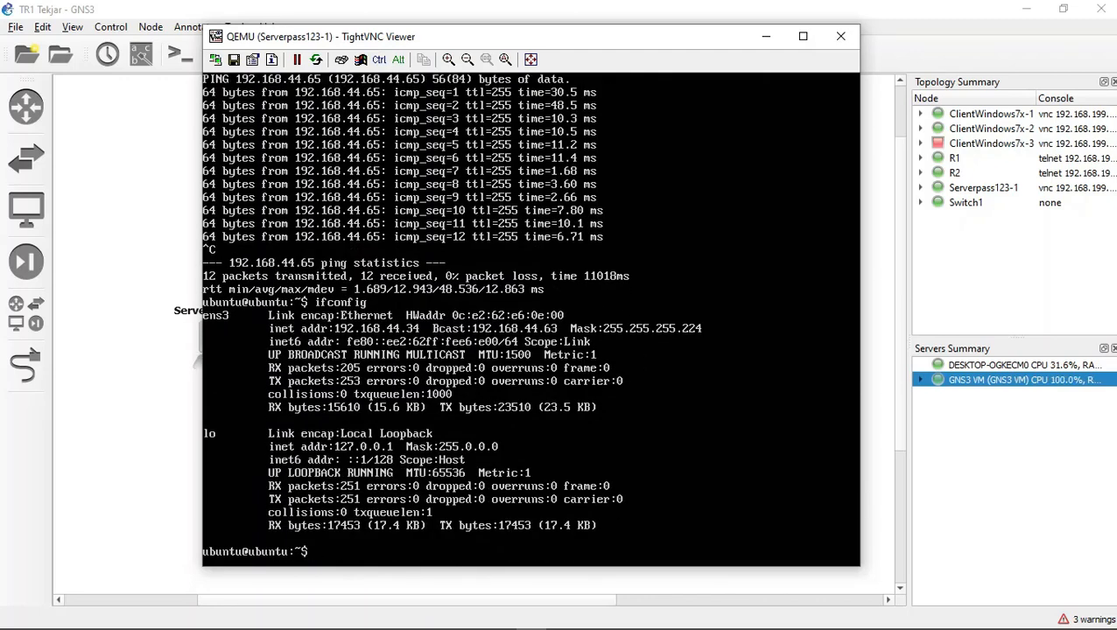
{"action": "type", "text": "clear"}
{"action": "key", "text": "Return"}
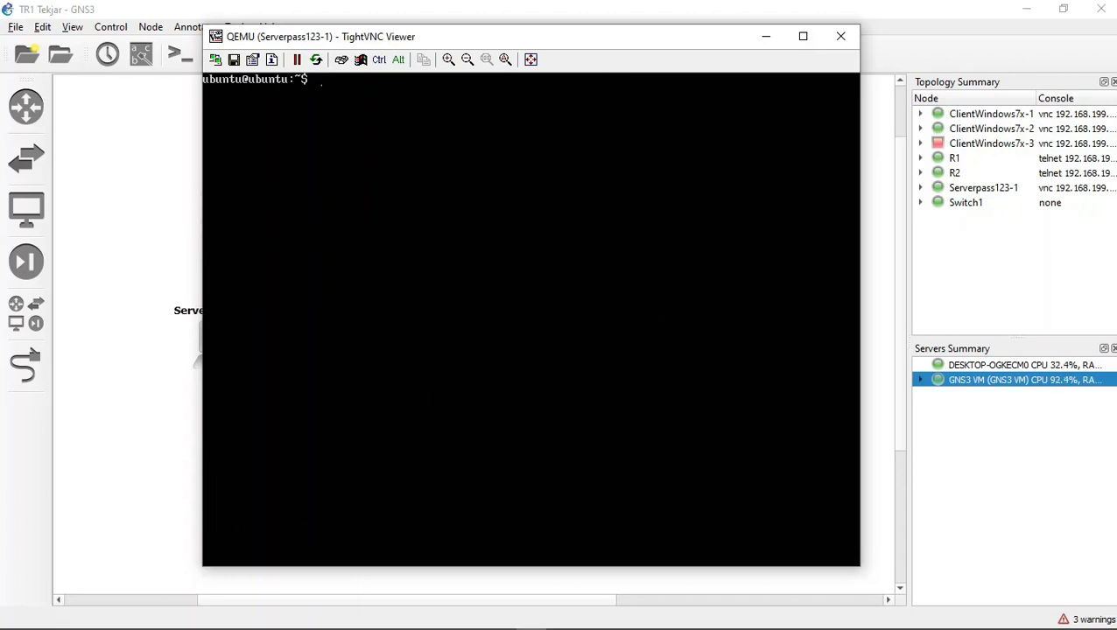
Step: Open a root shell on the server with sudo su, entering the account password
{"action": "type", "text": "sudo su"}
{"action": "key", "text": "Return"}
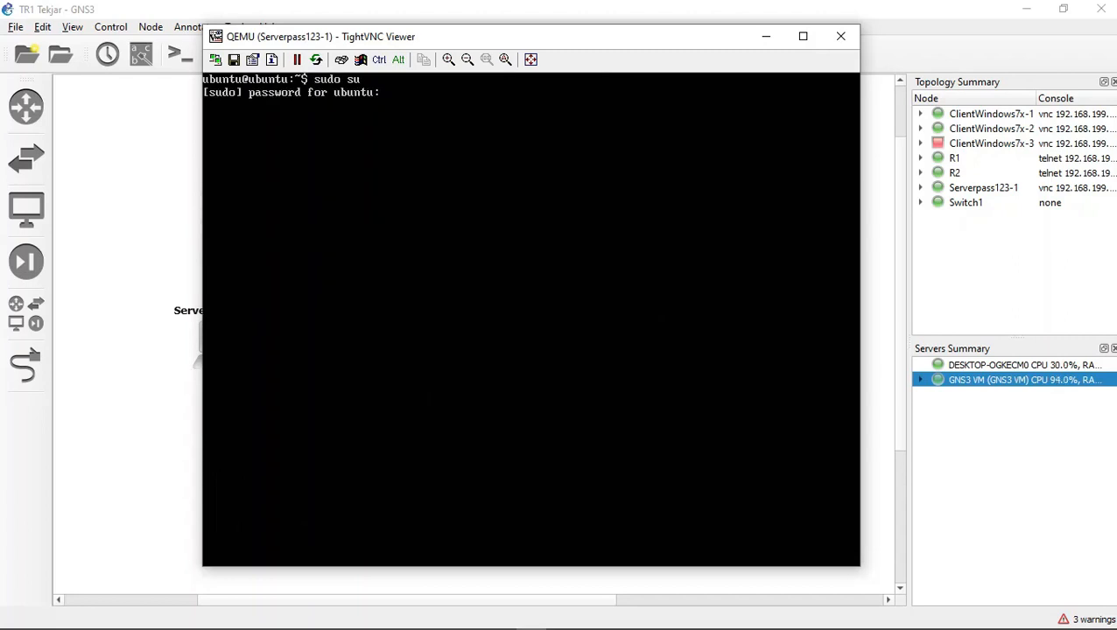
{"action": "key", "text": "Return"}
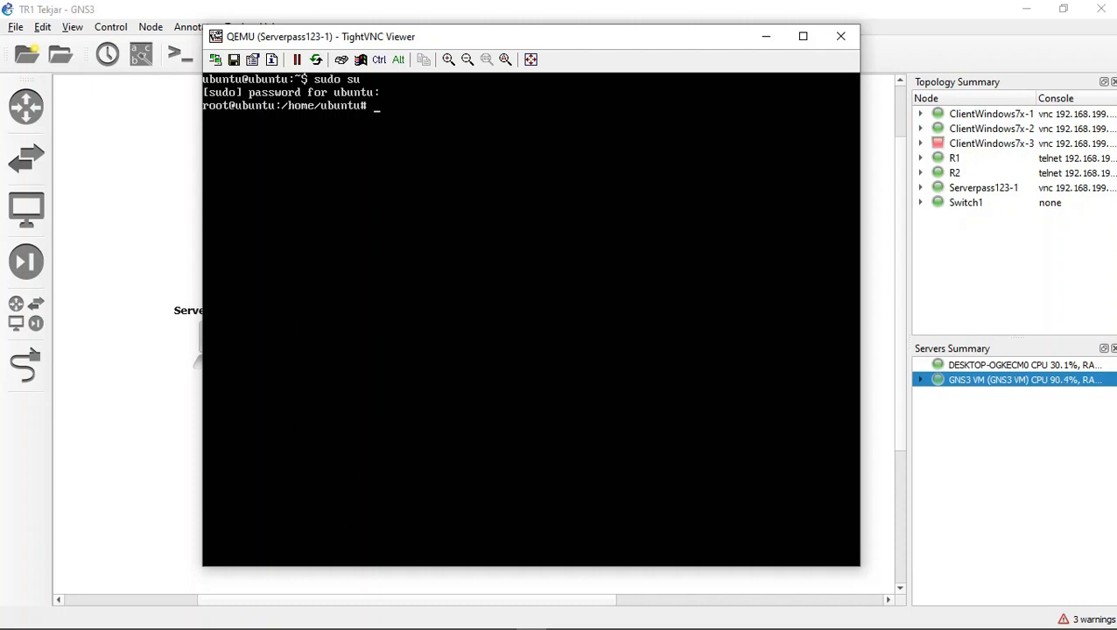
{"action": "mouse_move", "coordinate": [500, 618]}
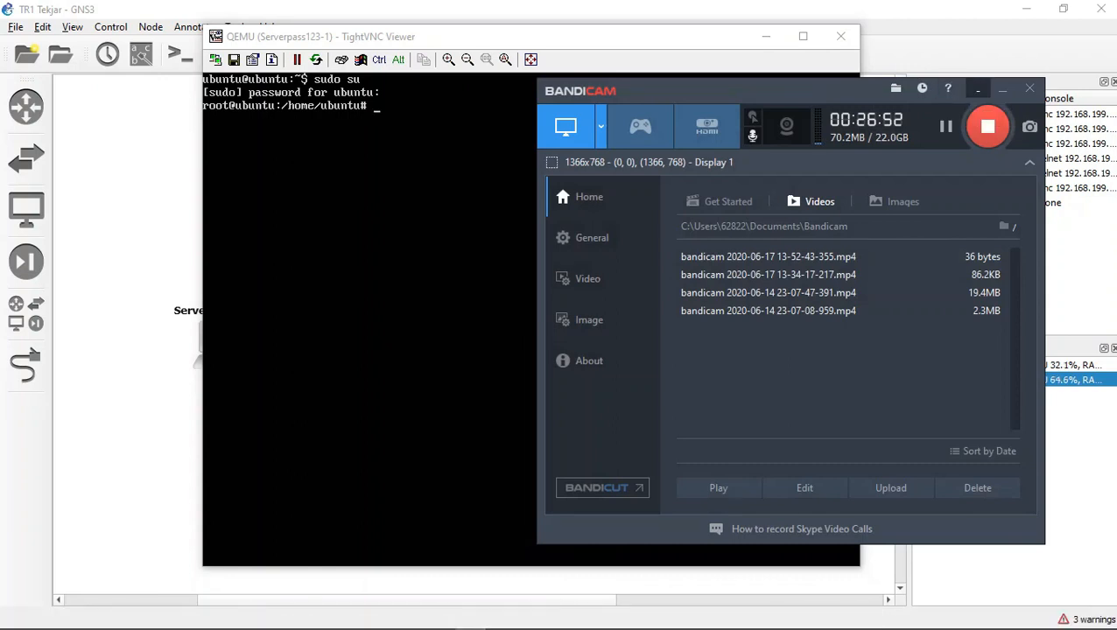
{"action": "left_click", "coordinate": [1002, 88]}
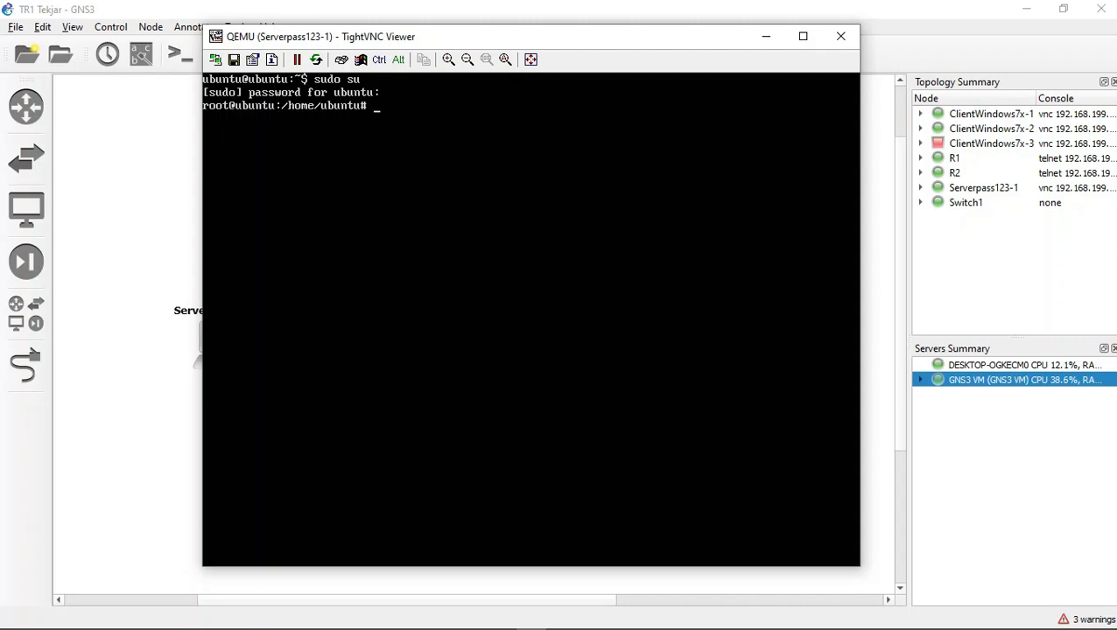
Step: Ping 192.168.44.1 from the server's root shell and stop after a couple of replies
{"action": "type", "text": "ping 192.168.44.1"}
{"action": "key", "text": "Return"}
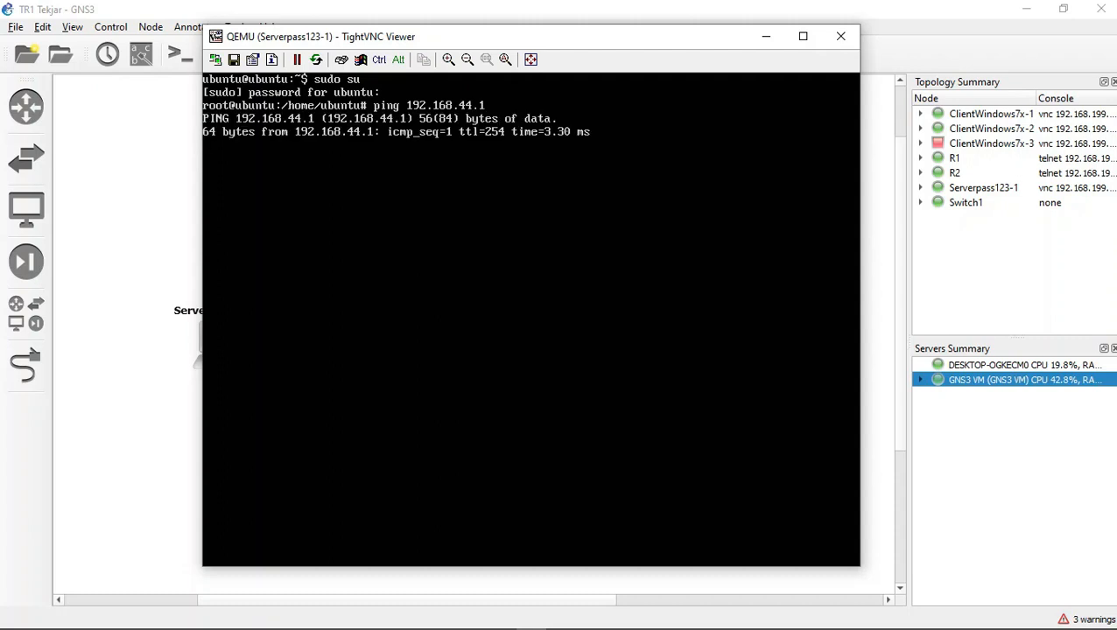
{"action": "key", "text": "ctrl+c"}
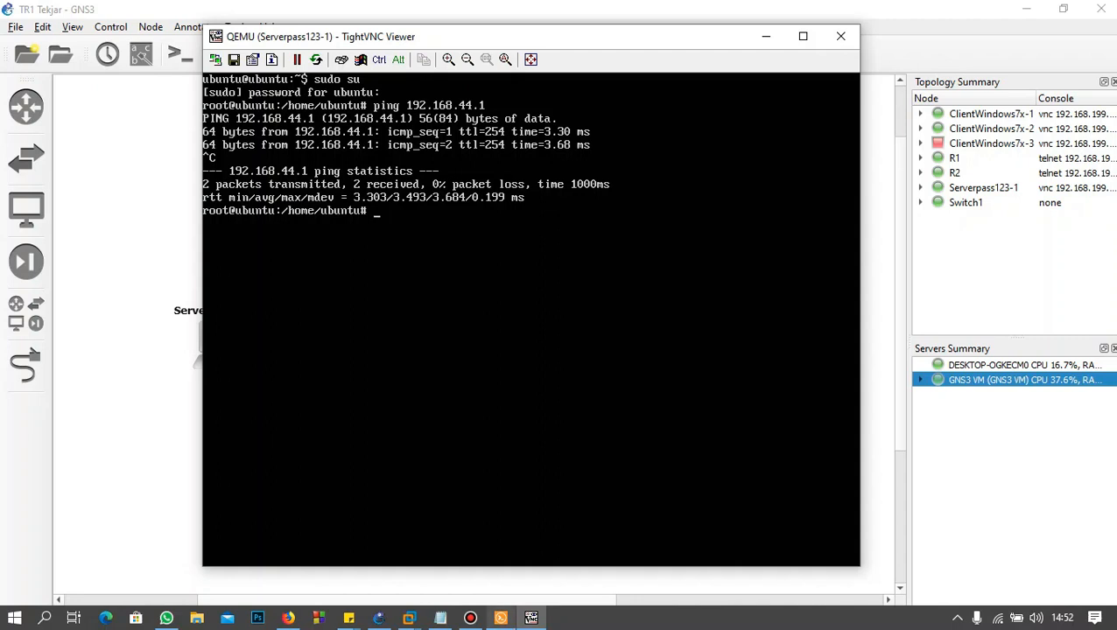
Step: Begin a ping command in the R1 console with the partial address 192.168.44
{"action": "left_click", "coordinate": [501, 618]}
{"action": "left_click", "coordinate": [307, 50]}
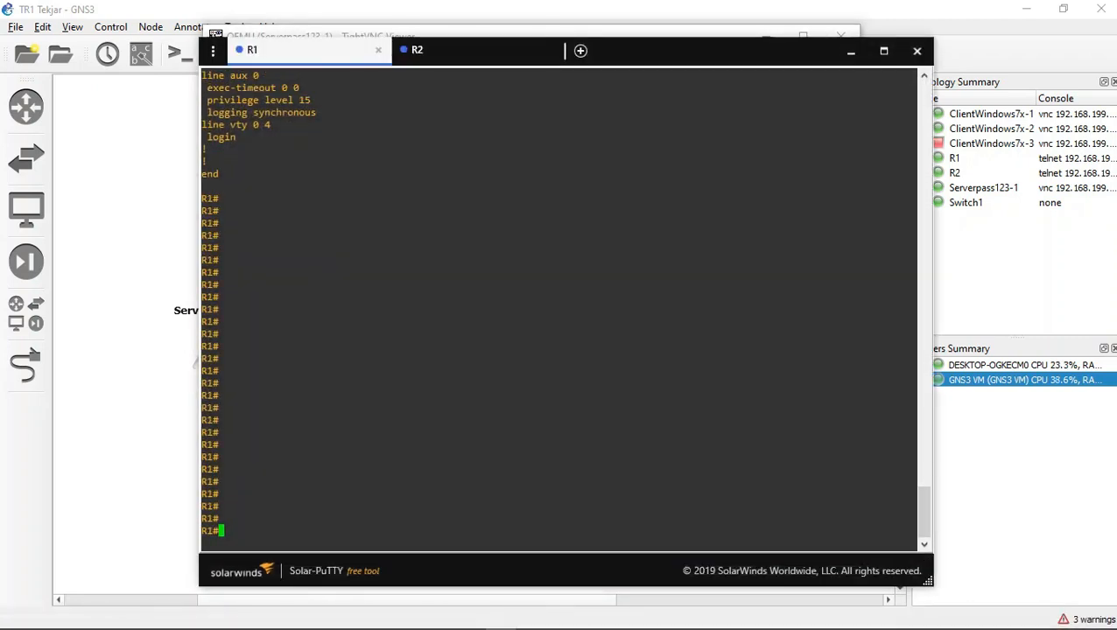
{"action": "type", "text": "ping 192.168."}
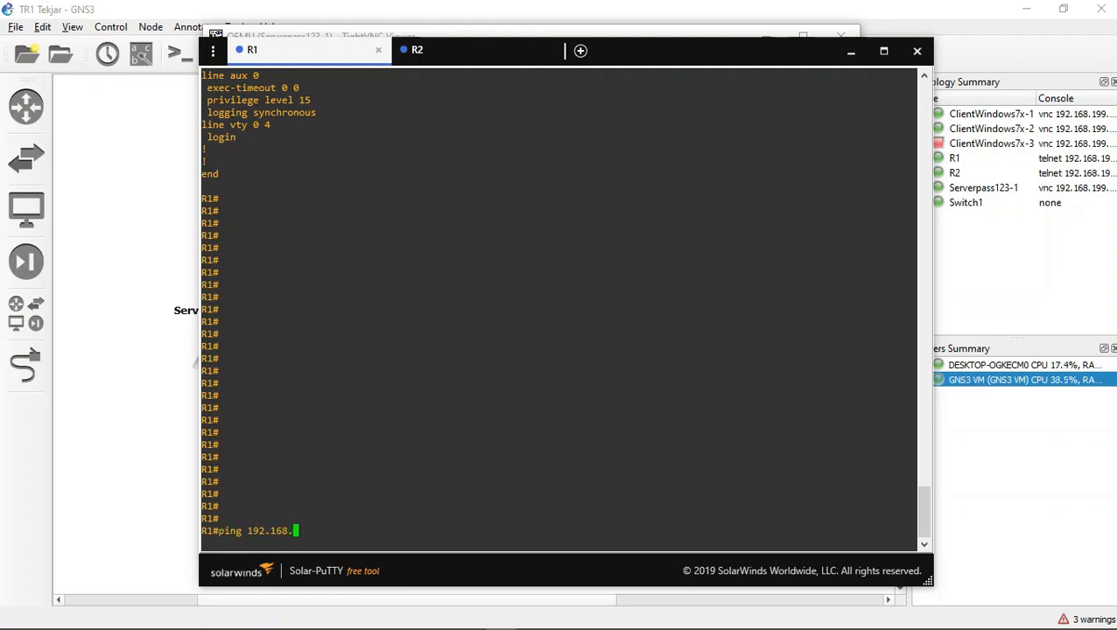
{"action": "type", "text": "44."}
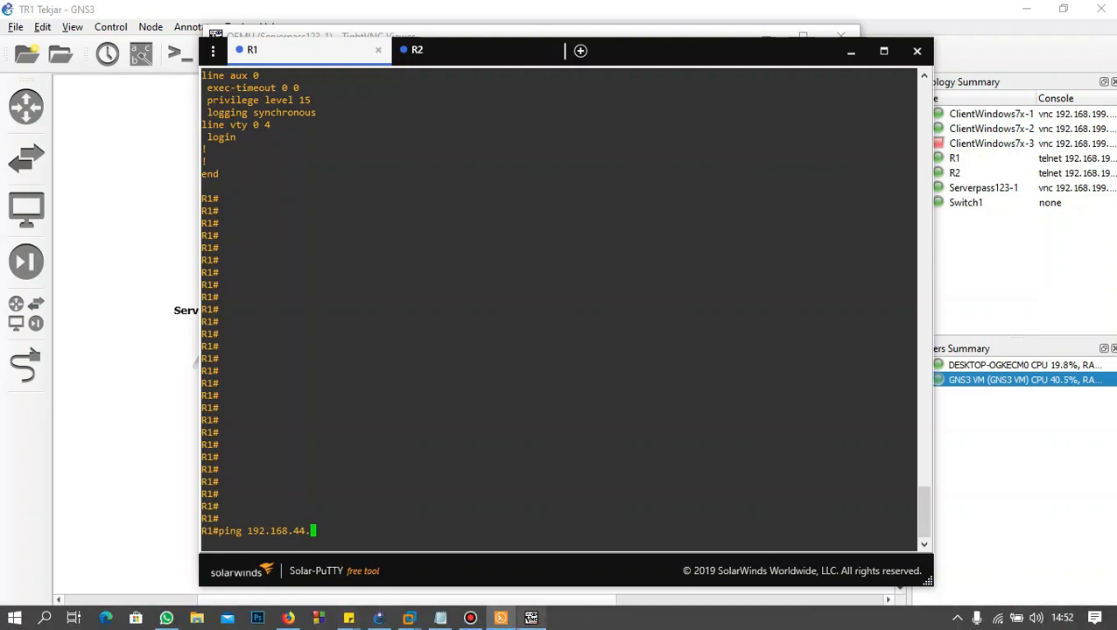
Step: Look up the server's IP address by running ifconfig in the Serverpass123-1 console
{"action": "left_click", "coordinate": [531, 618]}
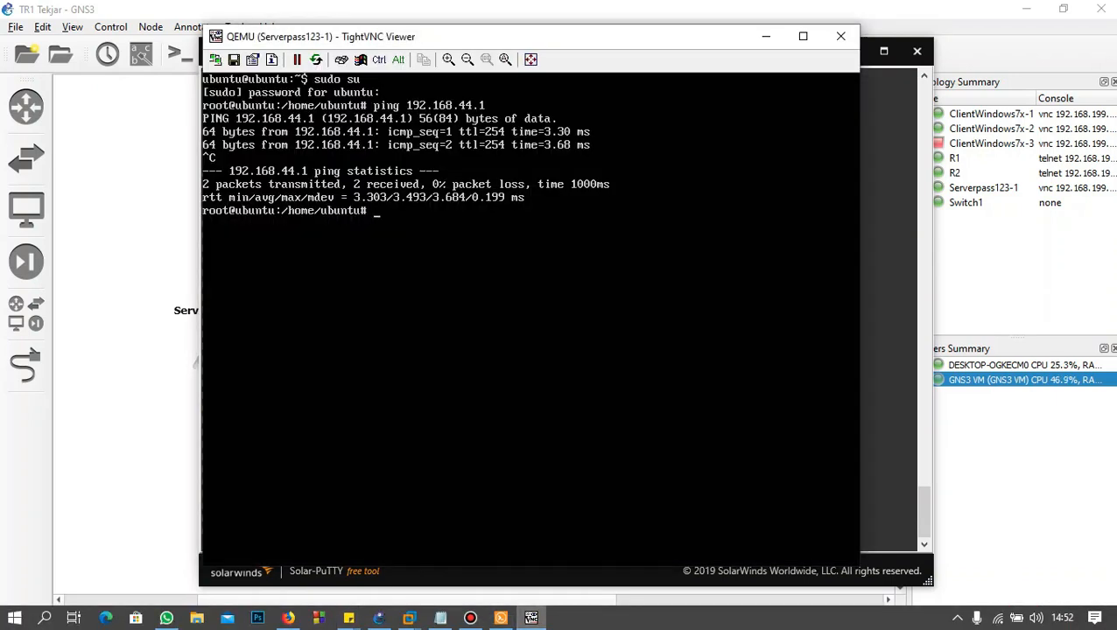
{"action": "key", "text": "Up"}
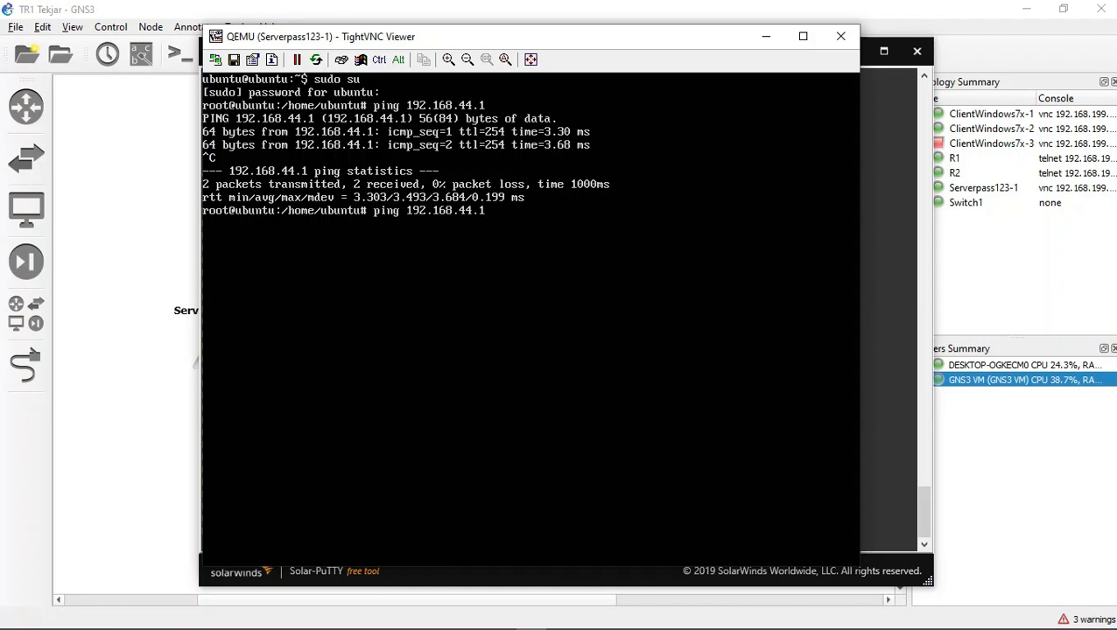
{"action": "key", "text": "Up"}
{"action": "key", "text": "Up"}
{"action": "key", "text": "Up"}
{"action": "key", "text": "Down"}
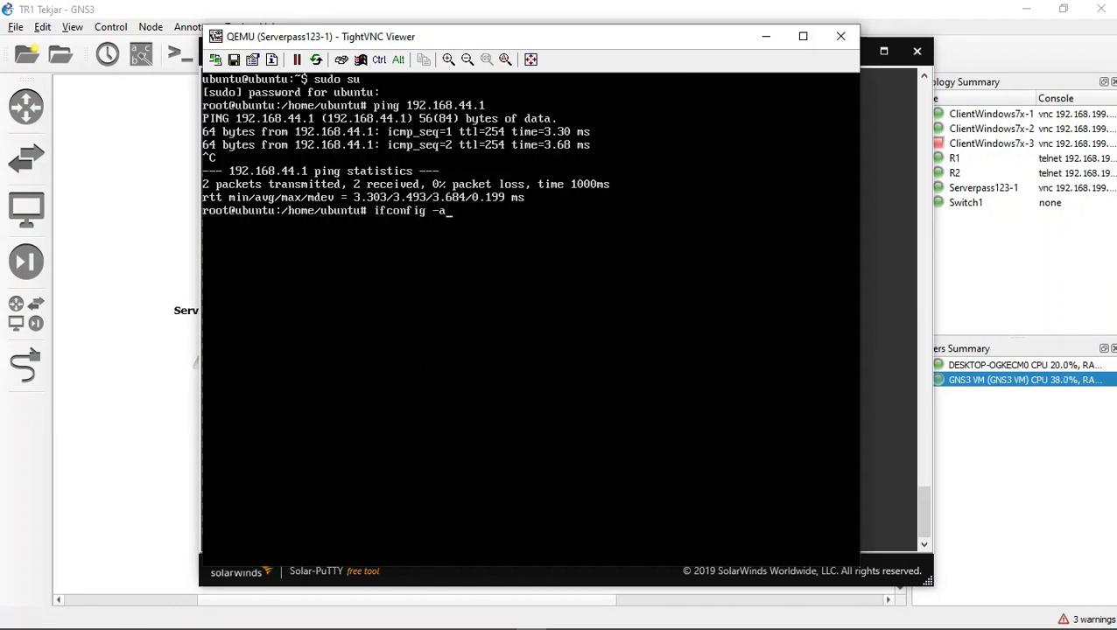
{"action": "key", "text": "BackSpace"}
{"action": "key", "text": "BackSpace"}
{"action": "key", "text": "Return"}
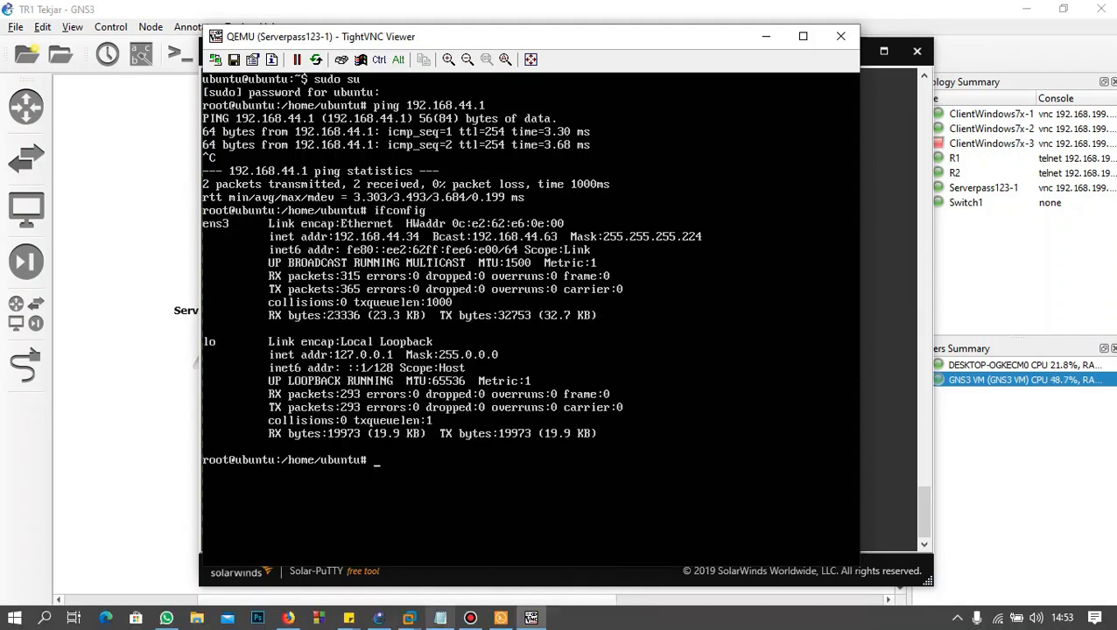
Step: Return to the R1 console and complete the ping to the server at 192.168.44.34
{"action": "left_click", "coordinate": [500, 621]}
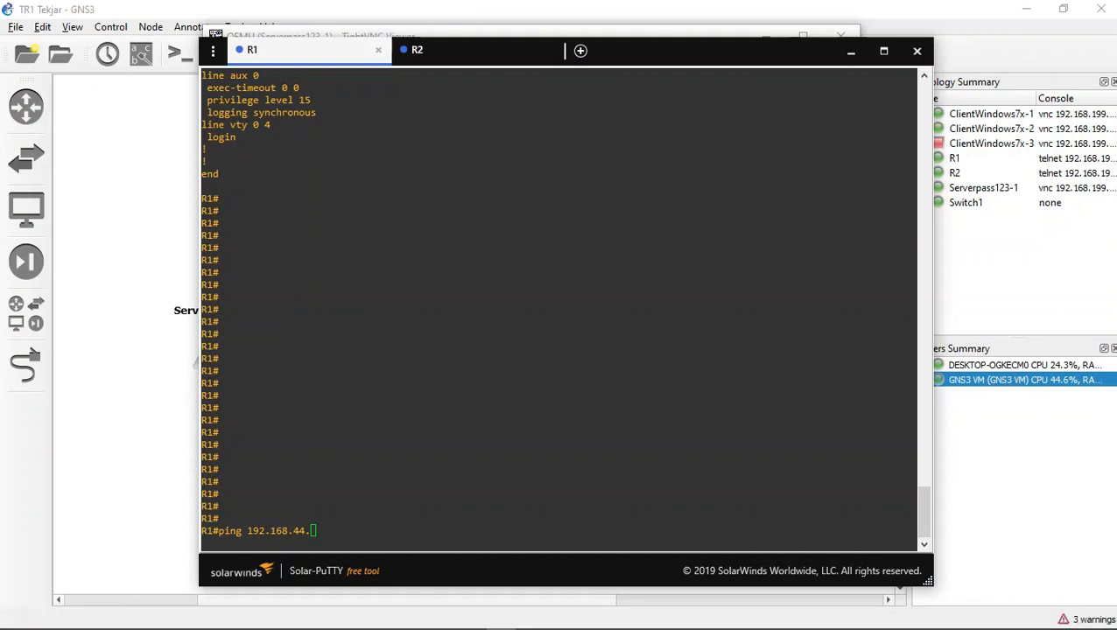
{"action": "type", "text": "34"}
{"action": "key", "text": "Return"}
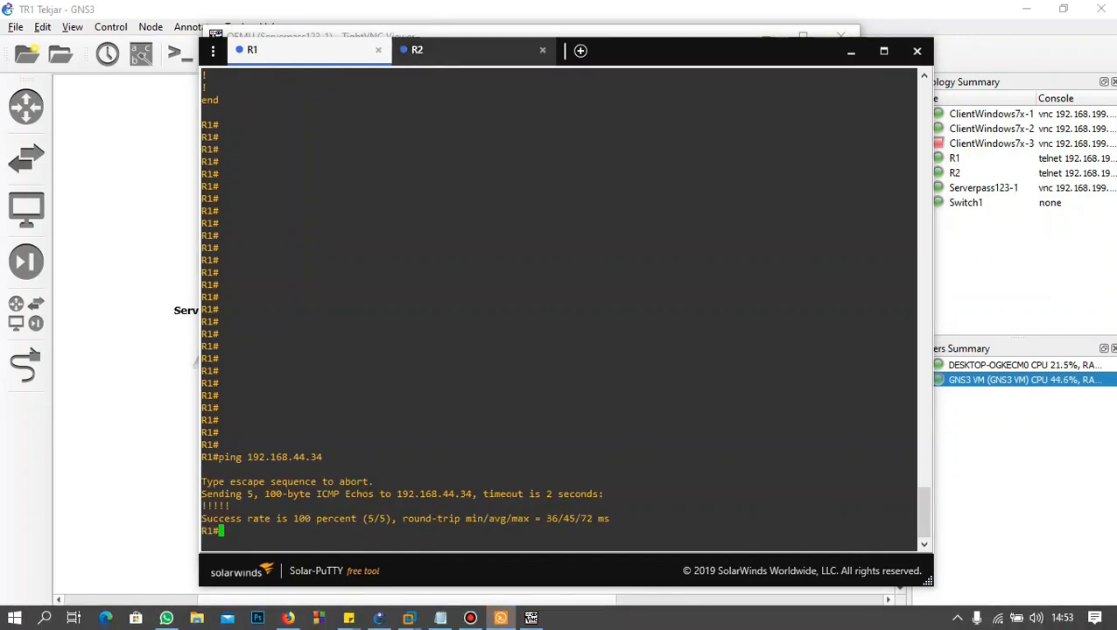
Step: Ping the server at 192.168.44.34 from the R2 console, and minimize the router consoles
{"action": "left_click", "coordinate": [417, 50]}
{"action": "type", "text": "ping "}
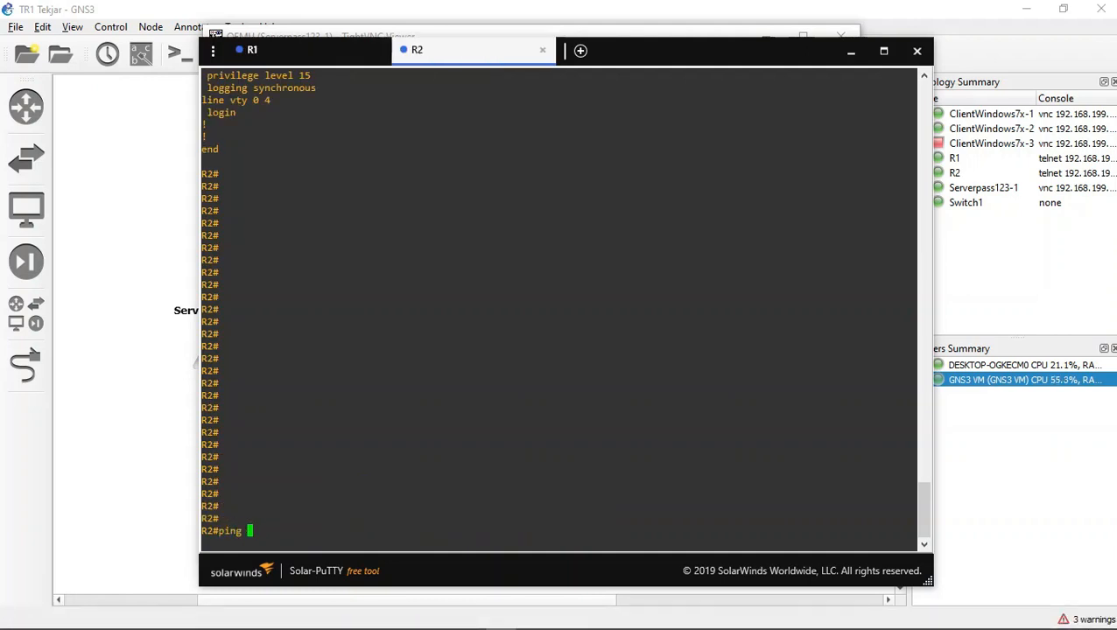
{"action": "type", "text": "192.168.44."}
{"action": "left_click", "coordinate": [308, 51]}
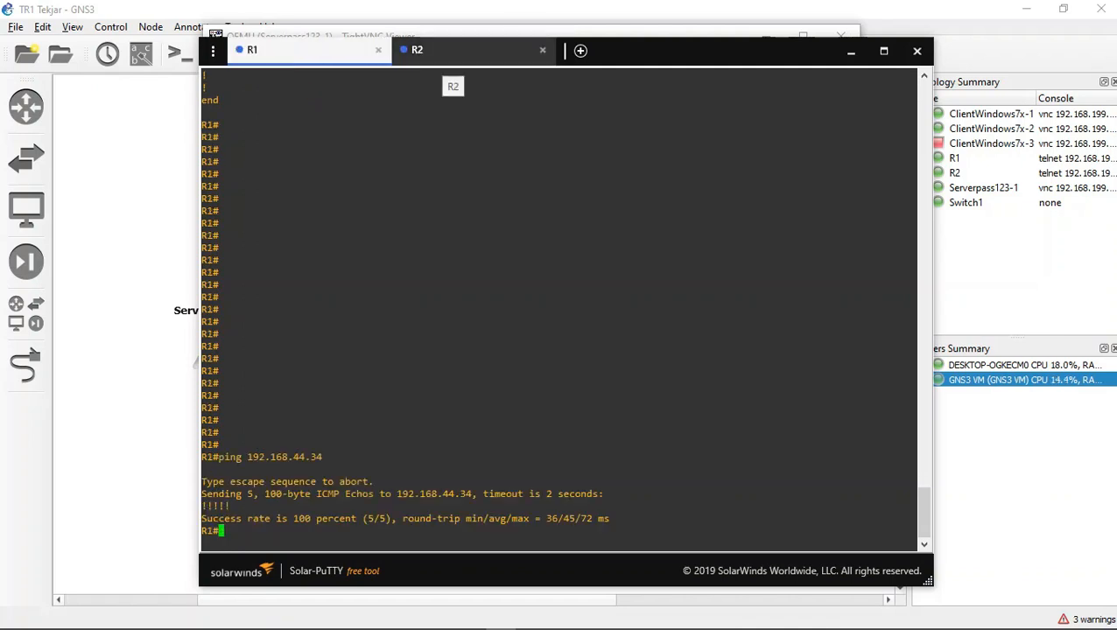
{"action": "left_click", "coordinate": [447, 52]}
{"action": "type", "text": "34"}
{"action": "key", "text": "Return"}
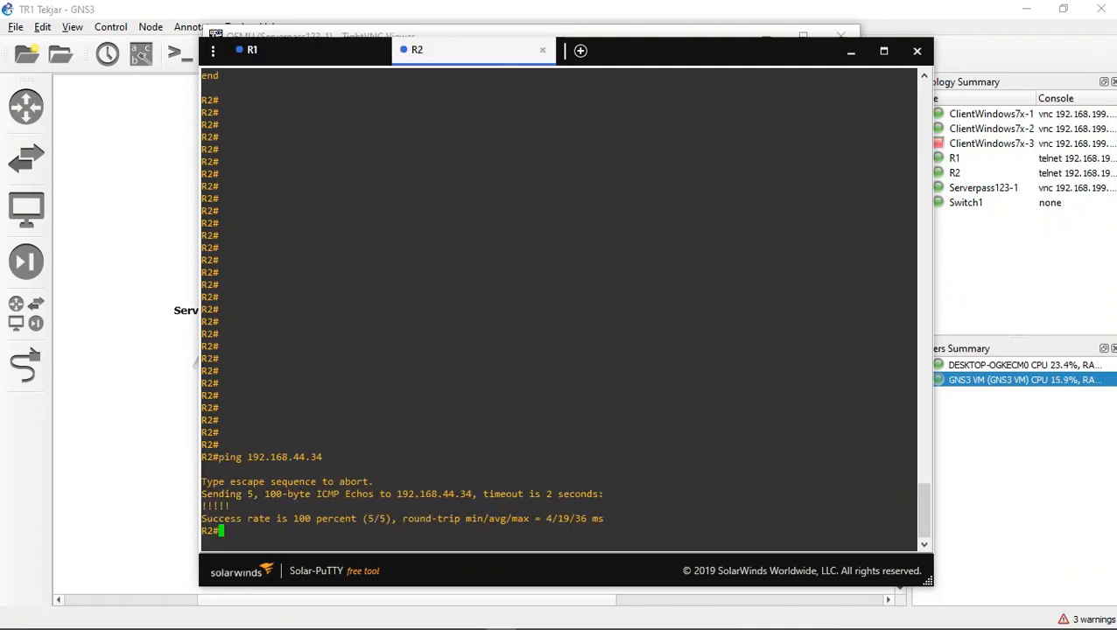
{"action": "left_click", "coordinate": [851, 52]}
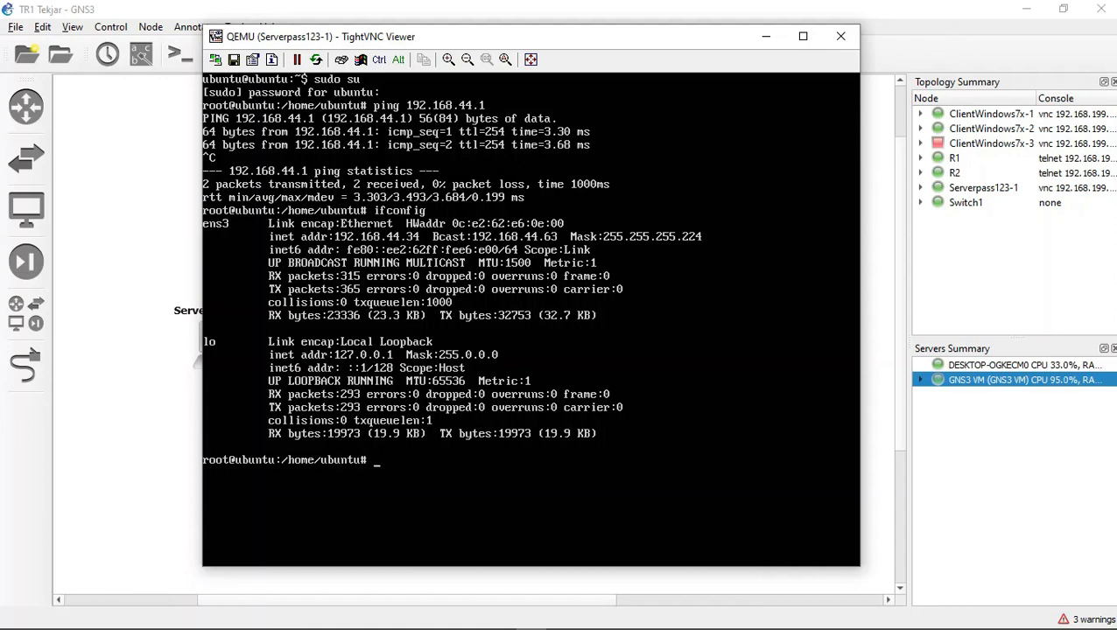
Step: Clear the server's terminal and move its console window to uncover the GNS3 toolbar
{"action": "type", "text": "clear"}
{"action": "key", "text": "Return"}
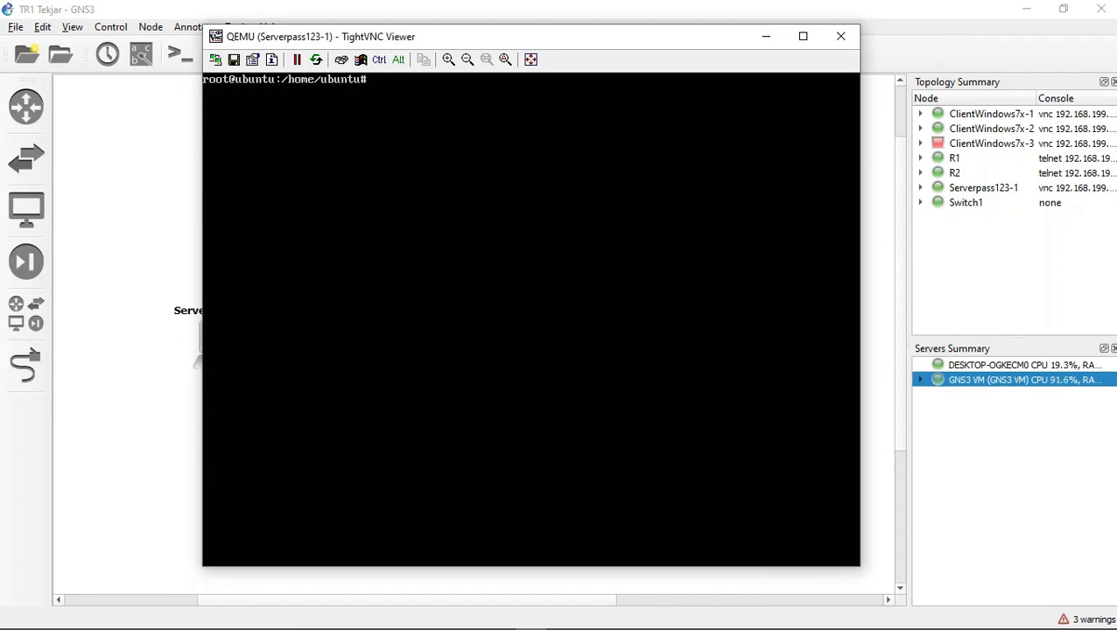
{"action": "left_click_drag", "start_coordinate": [476, 39], "coordinate": [412, 68]}
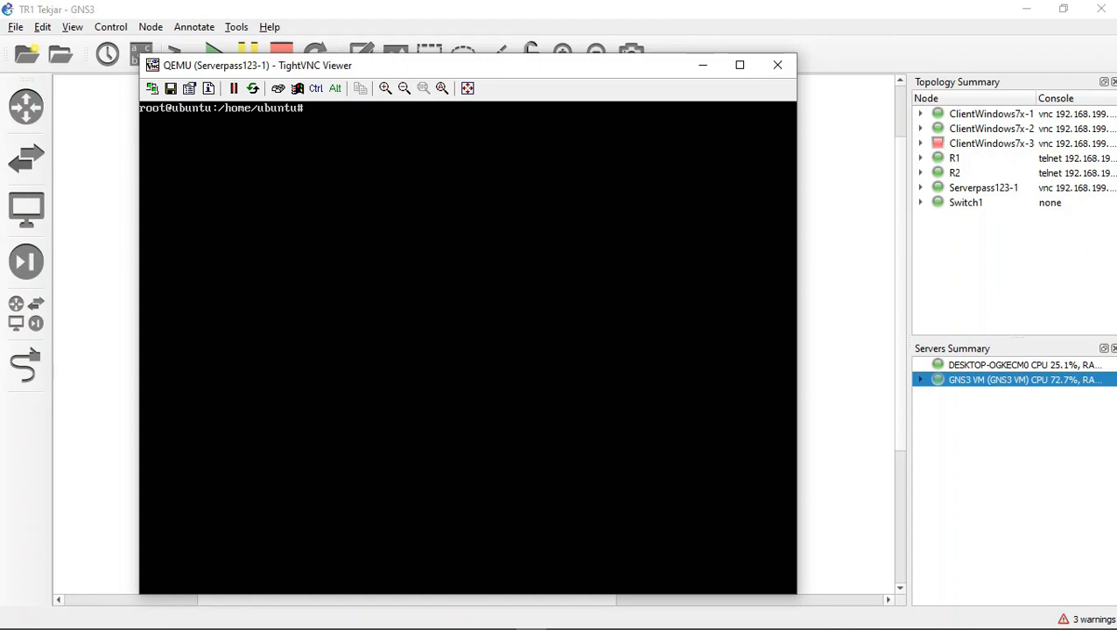
{"action": "type", "text": "sudo apt install"}
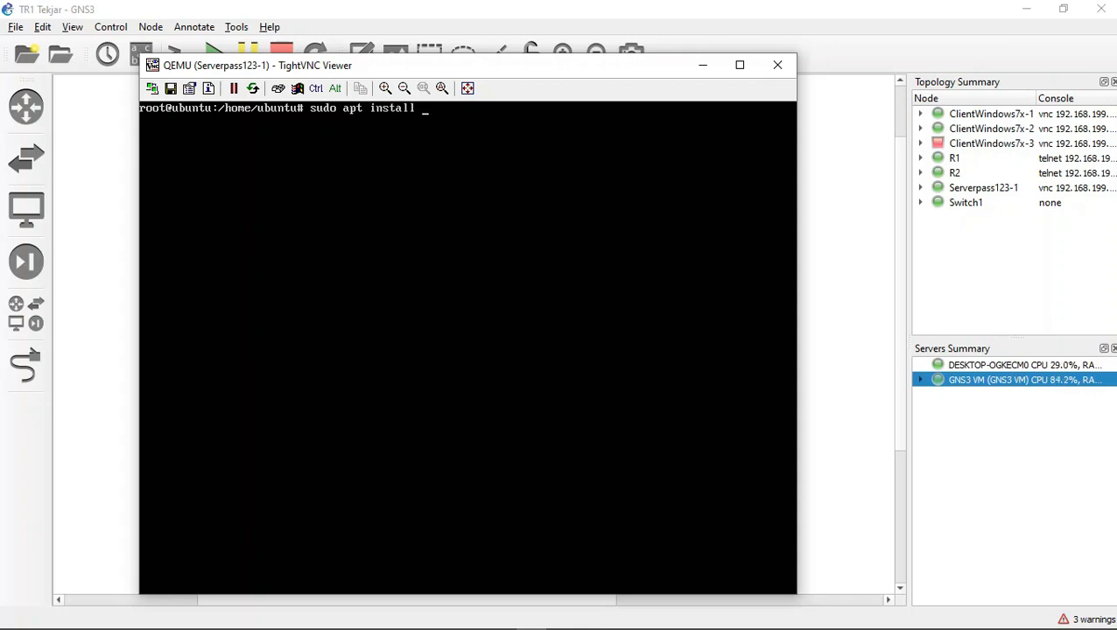
{"action": "type", "text": " apache2"}
{"action": "key", "text": "BackSpace"}
{"action": "key", "text": "BackSpace"}
{"action": "key", "text": "BackSpace"}
{"action": "key", "text": "BackSpace"}
{"action": "key", "text": "BackSpace"}
{"action": "key", "text": "BackSpace"}
{"action": "key", "text": "BackSpace"}
{"action": "key", "text": "BackSpace"}
{"action": "key", "text": "BackSpace"}
{"action": "key", "text": "BackSpace"}
{"action": "key", "text": "BackSpace"}
{"action": "key", "text": "BackSpace"}
{"action": "key", "text": "BackSpace"}
{"action": "key", "text": "BackSpace"}
{"action": "key", "text": "BackSpace"}
{"action": "key", "text": "BackSpace"}
{"action": "key", "text": "BackSpace"}
{"action": "key", "text": "BackSpace"}
{"action": "key", "text": "BackSpace"}
{"action": "key", "text": "BackSpace"}
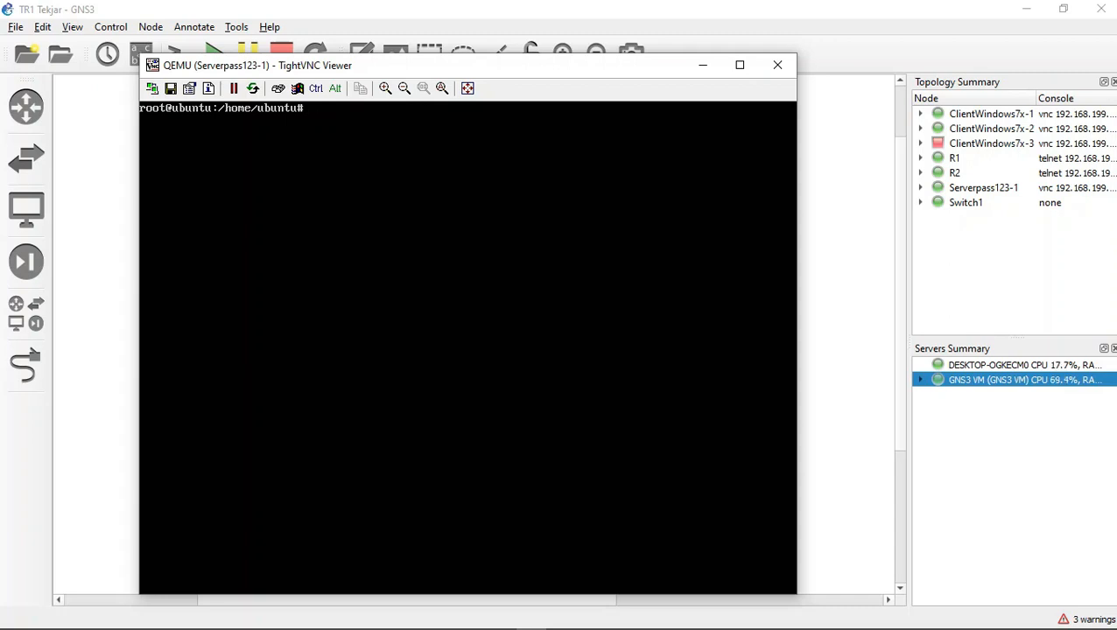
Step: Change to the /var/www/html directory on the server and list its files with ls
{"action": "type", "text": "cs"}
{"action": "type", "text": " var"}
{"action": "key", "text": "BackSpace"}
{"action": "key", "text": "BackSpace"}
{"action": "key", "text": "BackSpace"}
{"action": "type", "text": "/var/www/html"}
{"action": "key", "text": "Return"}
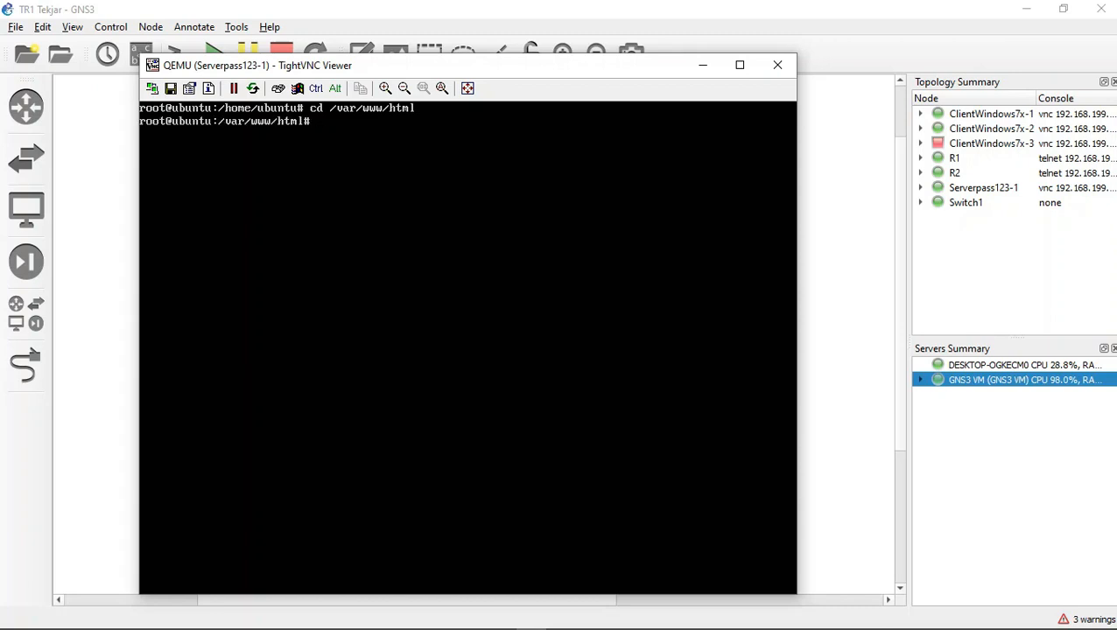
{"action": "type", "text": "ls"}
{"action": "key", "text": "Return"}
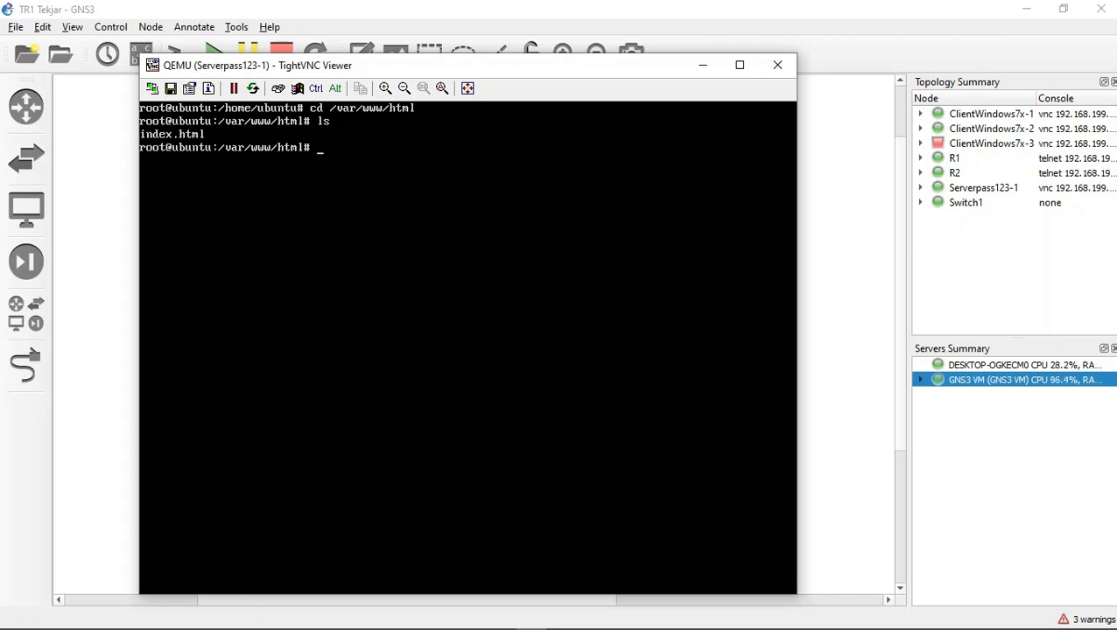
Step: Start the Apache web service on the server with sudo systemctl start apache2
{"action": "type", "text": "sudo systemctl s"}
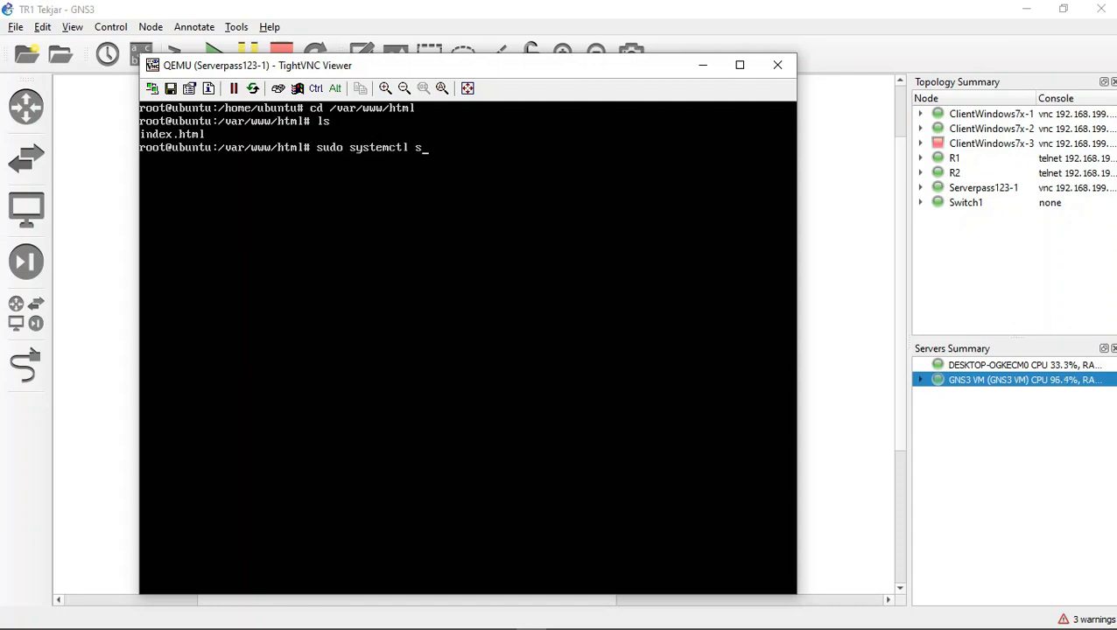
{"action": "type", "text": "tart apache2"}
{"action": "key", "text": "Return"}
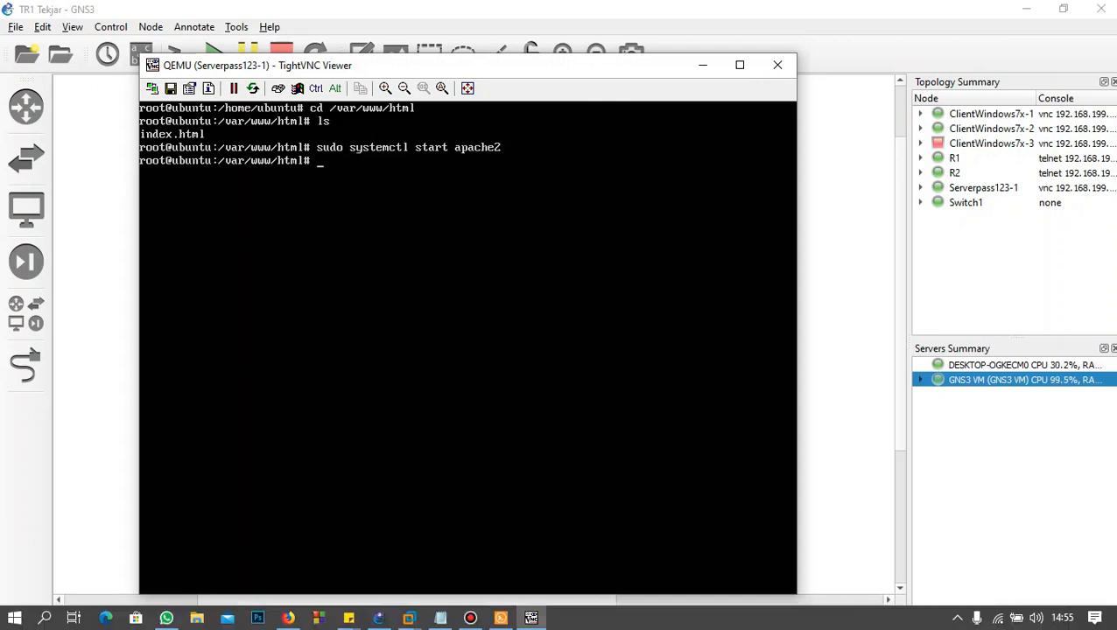
Step: Bring up the ClientWindows7x-1 console, dismiss its restart prompt and refresh the Windows desktop
{"action": "left_click", "coordinate": [531, 618]}
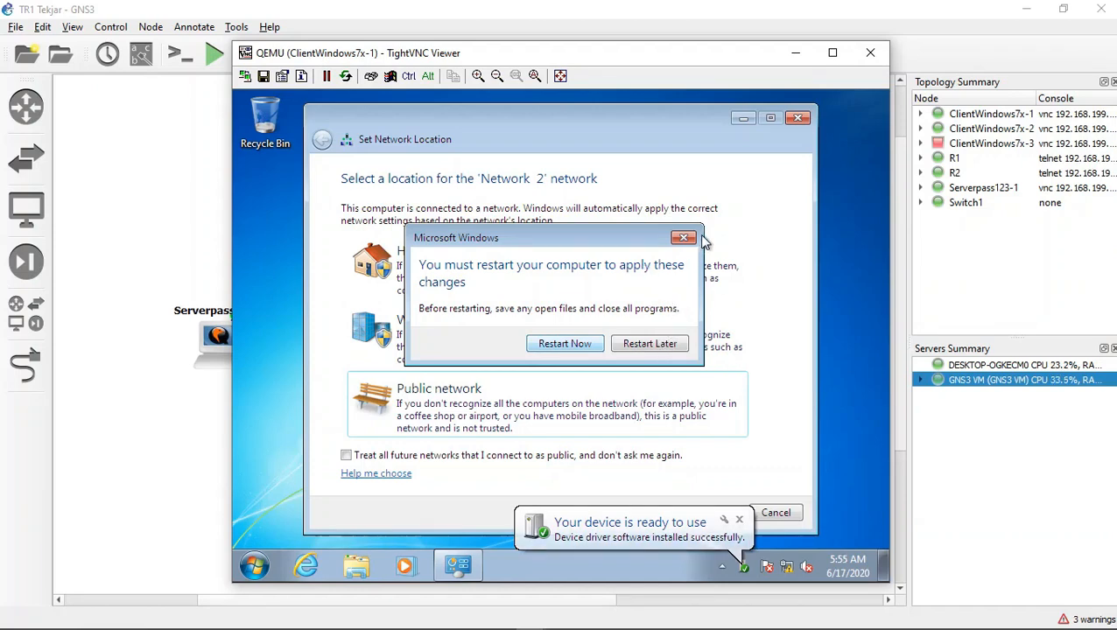
{"action": "left_click", "coordinate": [678, 245]}
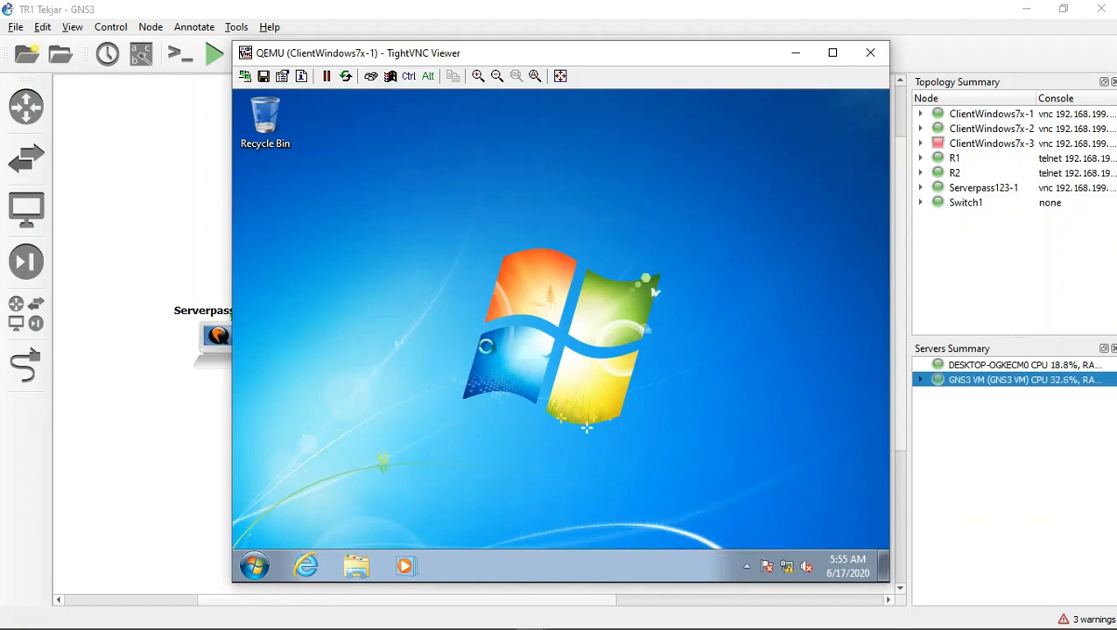
{"action": "right_click", "coordinate": [487, 348]}
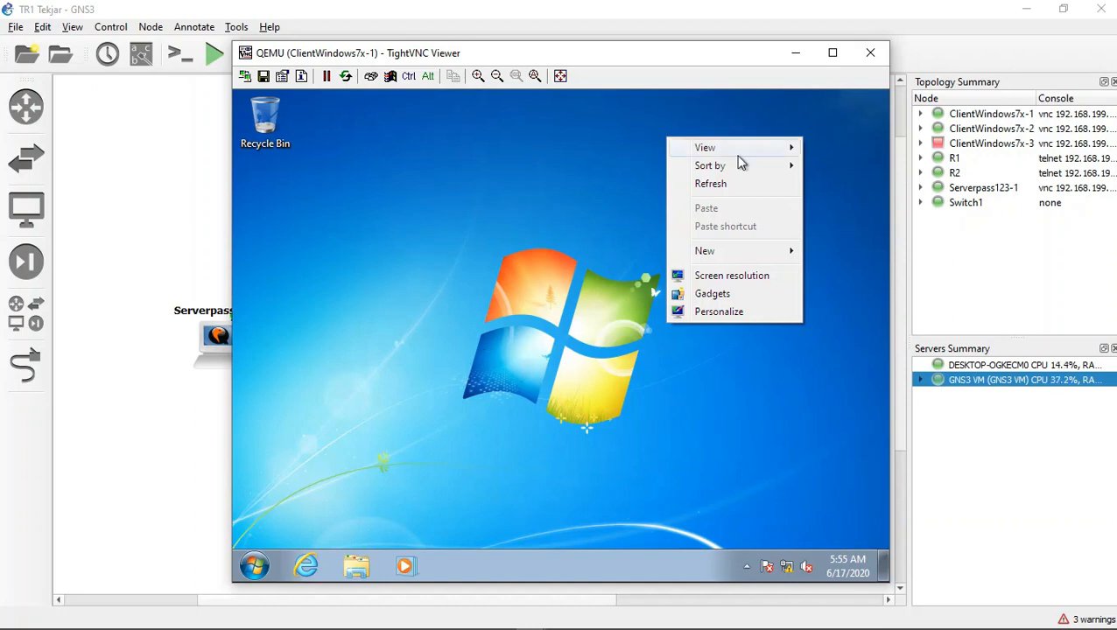
{"action": "left_click", "coordinate": [735, 184]}
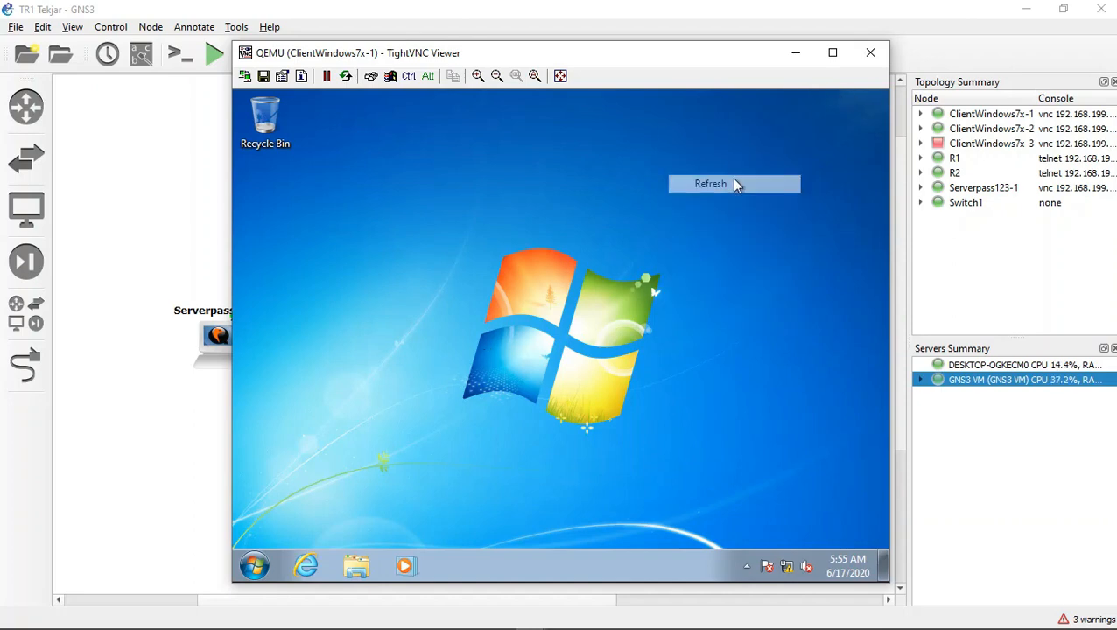
Step: Launch Internet Explorer on ClientWindows7x-1 and keep the recorder window out of the way
{"action": "left_click", "coordinate": [308, 567]}
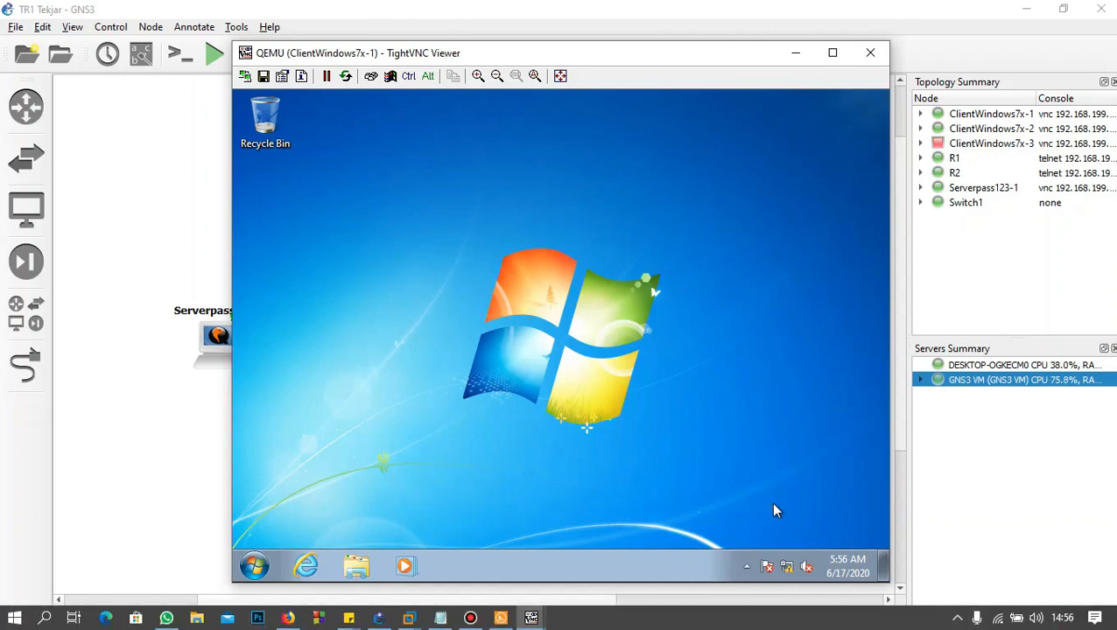
{"action": "left_click", "coordinate": [470, 619]}
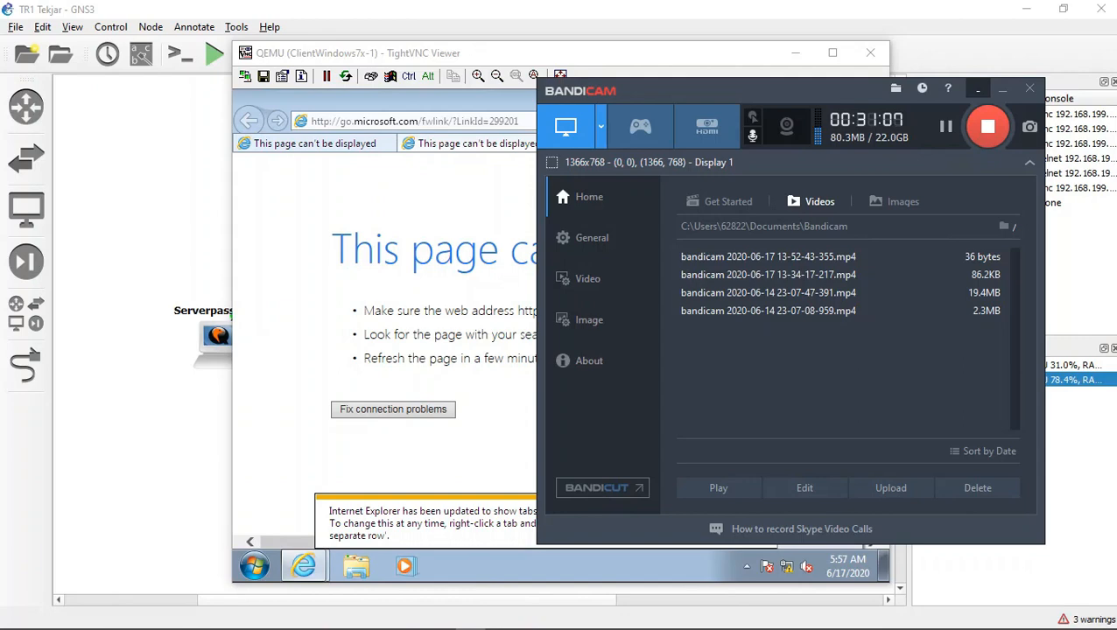
{"action": "left_click", "coordinate": [1002, 88]}
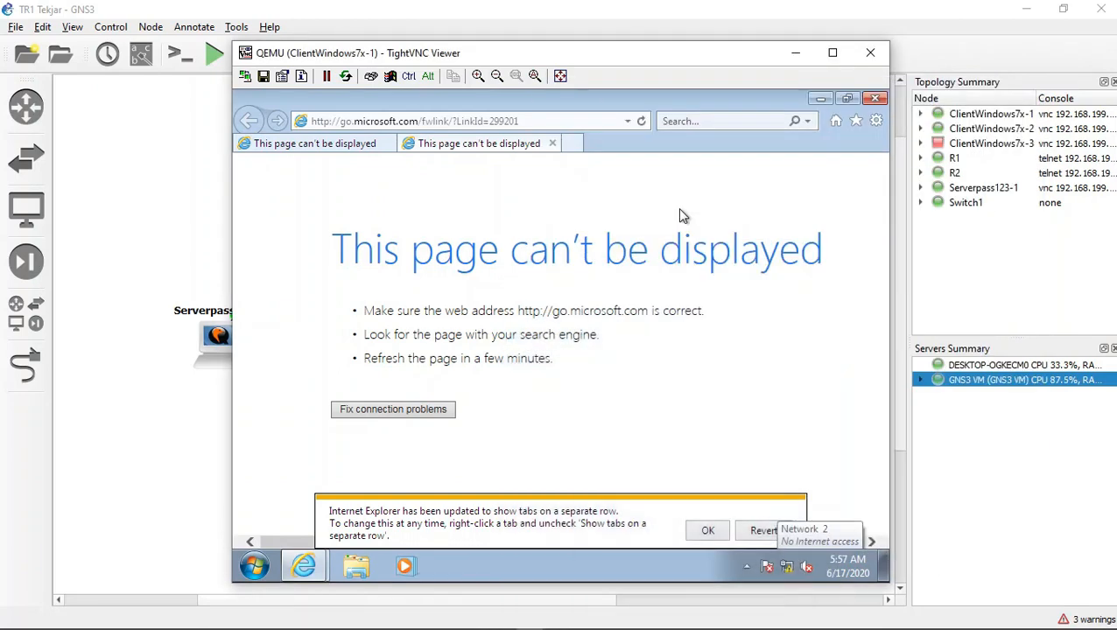
Step: Try to load the server's web page at 192.168.33.34 in Internet Explorer on ClientWindows7x-1
{"action": "left_click", "coordinate": [472, 123]}
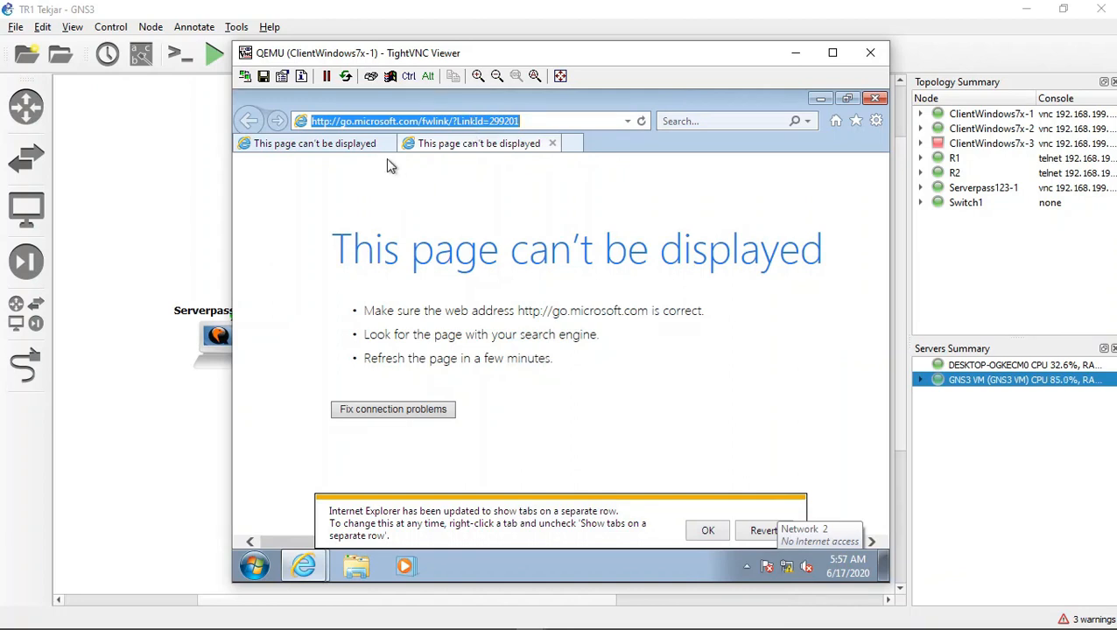
{"action": "type", "text": "192"}
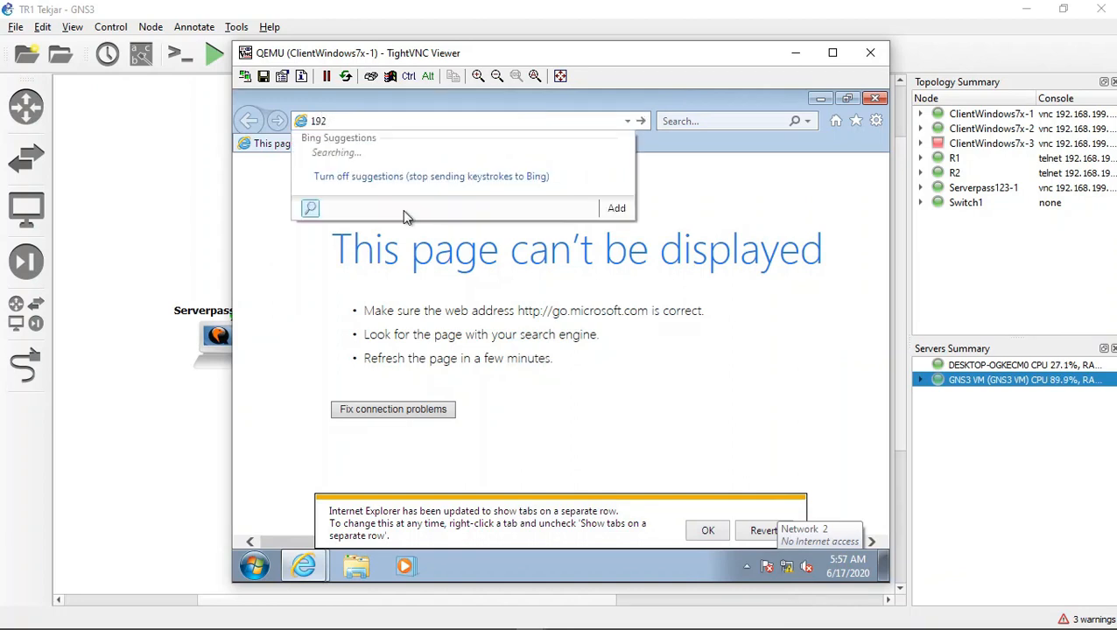
{"action": "type", "text": ".168."}
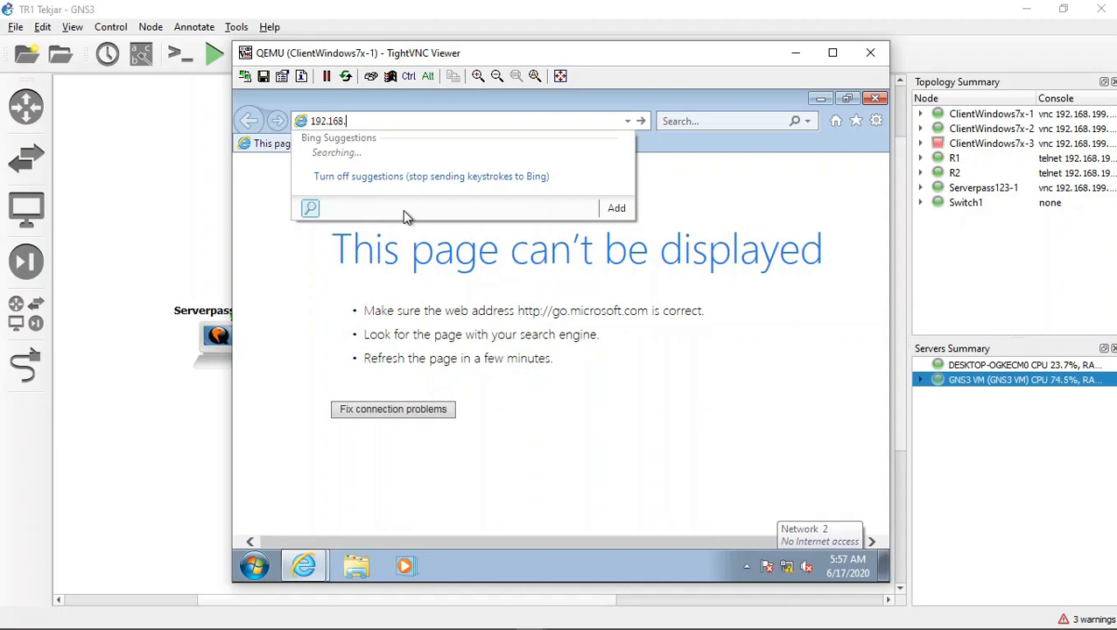
{"action": "type", "text": "33/"}
{"action": "key", "text": "BackSpace"}
{"action": "type", "text": "."}
{"action": "mouse_move", "coordinate": [501, 625]}
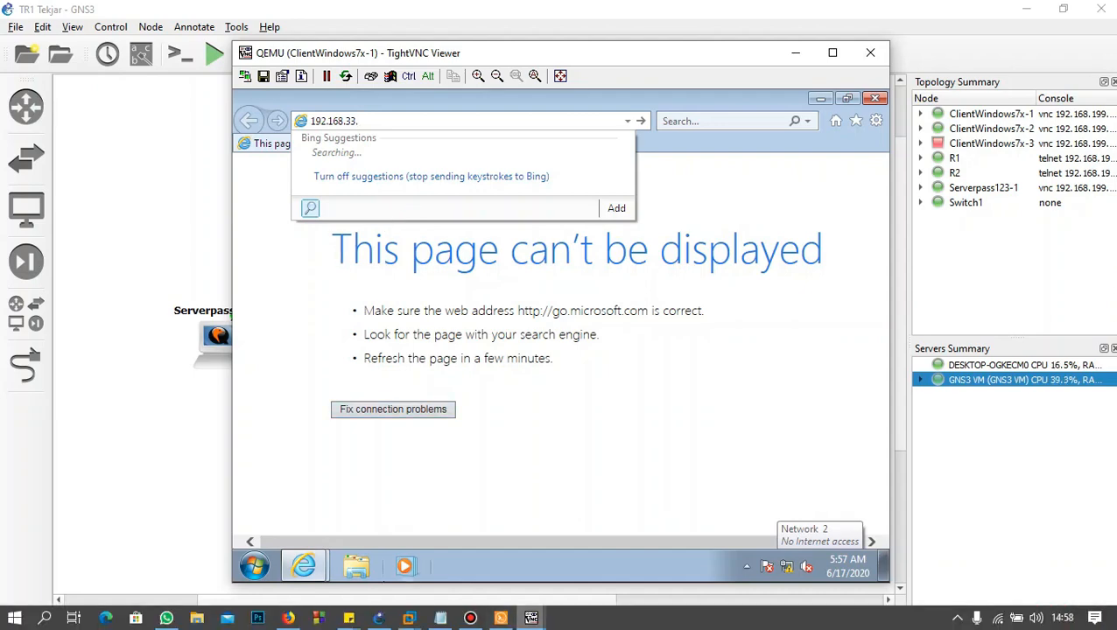
{"action": "left_click", "coordinate": [501, 618]}
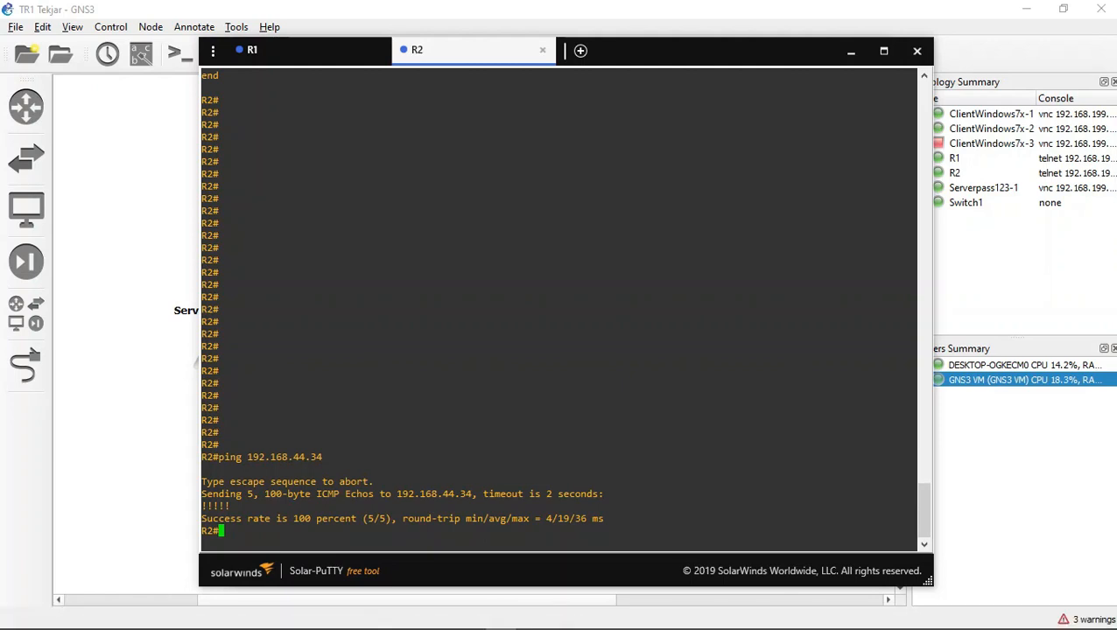
{"action": "left_click", "coordinate": [850, 50]}
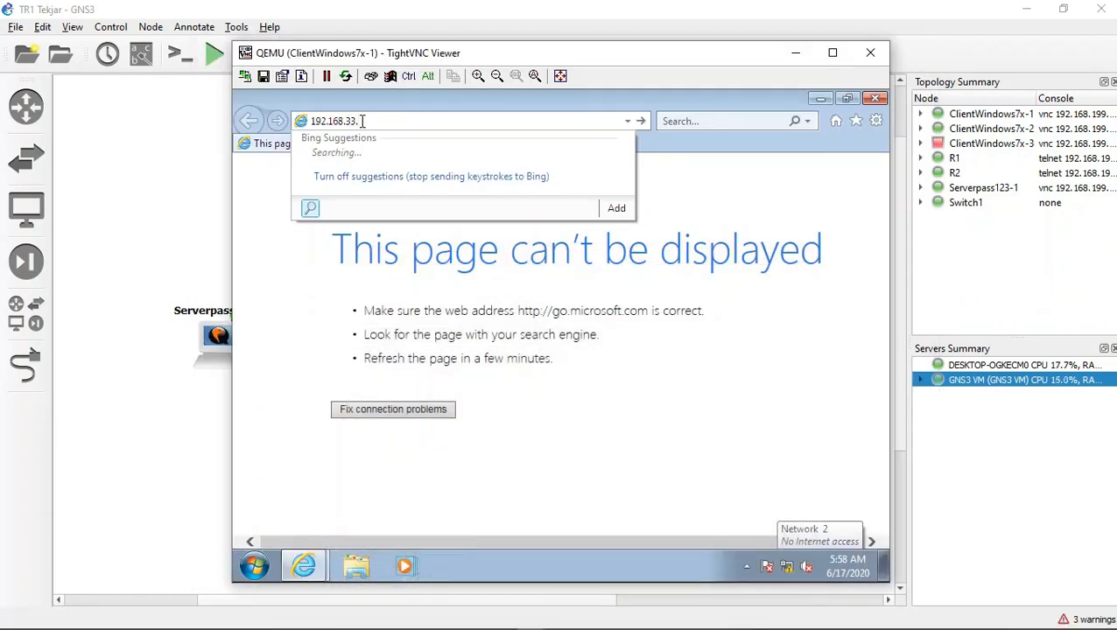
{"action": "type", "text": "34"}
{"action": "key", "text": "Return"}
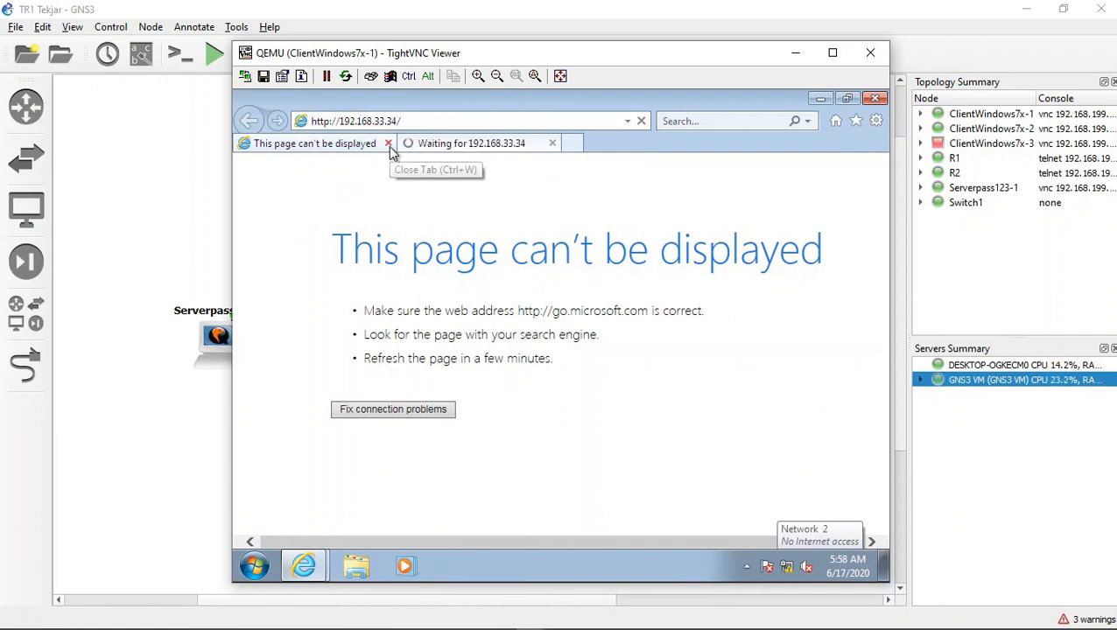
Step: Close the first Internet Explorer tab, and bring the ClientWindows7x-1 console back to the front
{"action": "left_click", "coordinate": [390, 143]}
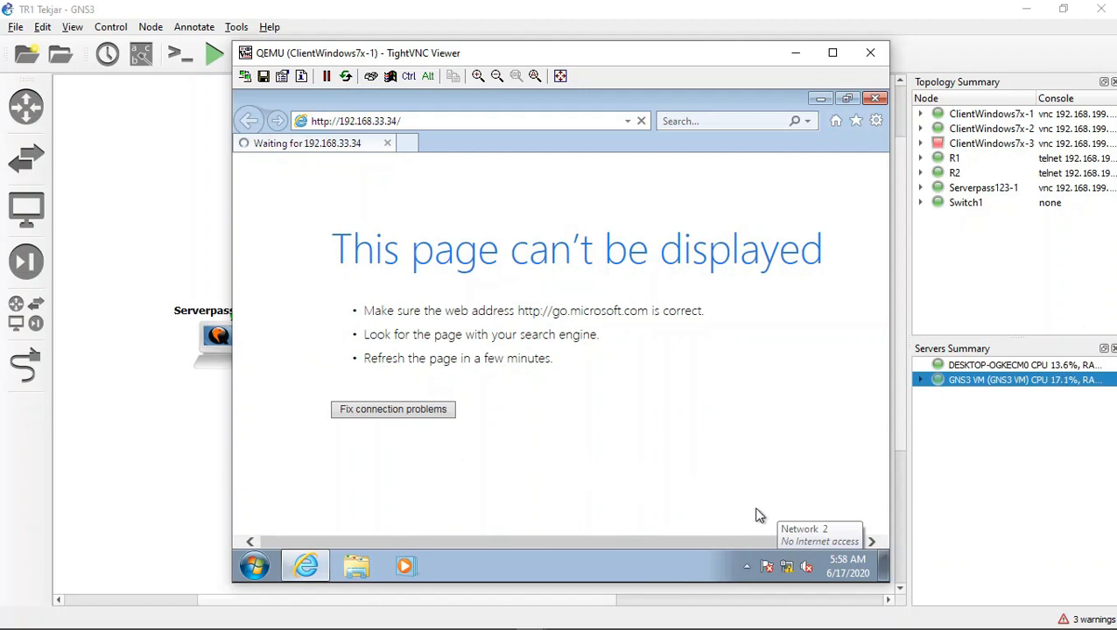
{"action": "left_click", "coordinate": [782, 588]}
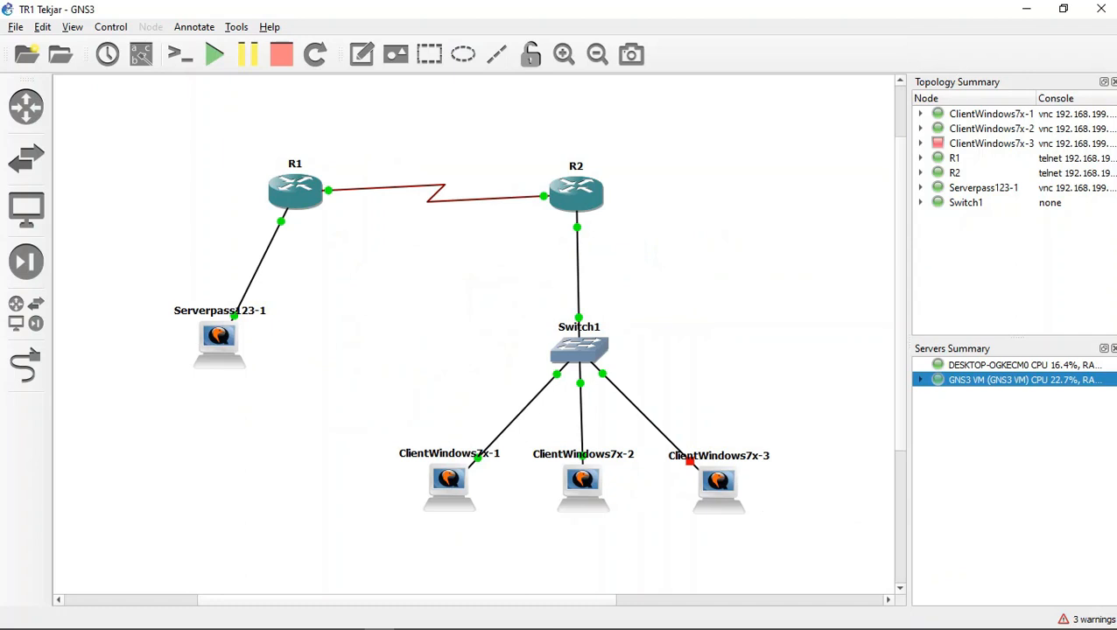
{"action": "mouse_move", "coordinate": [531, 619]}
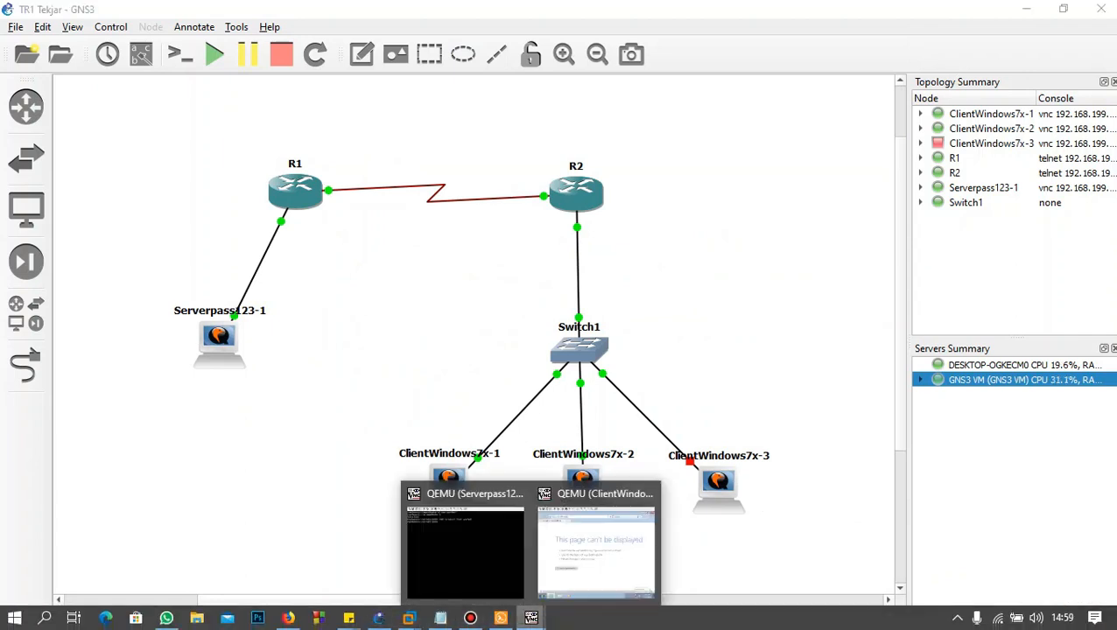
{"action": "left_click", "coordinate": [595, 552]}
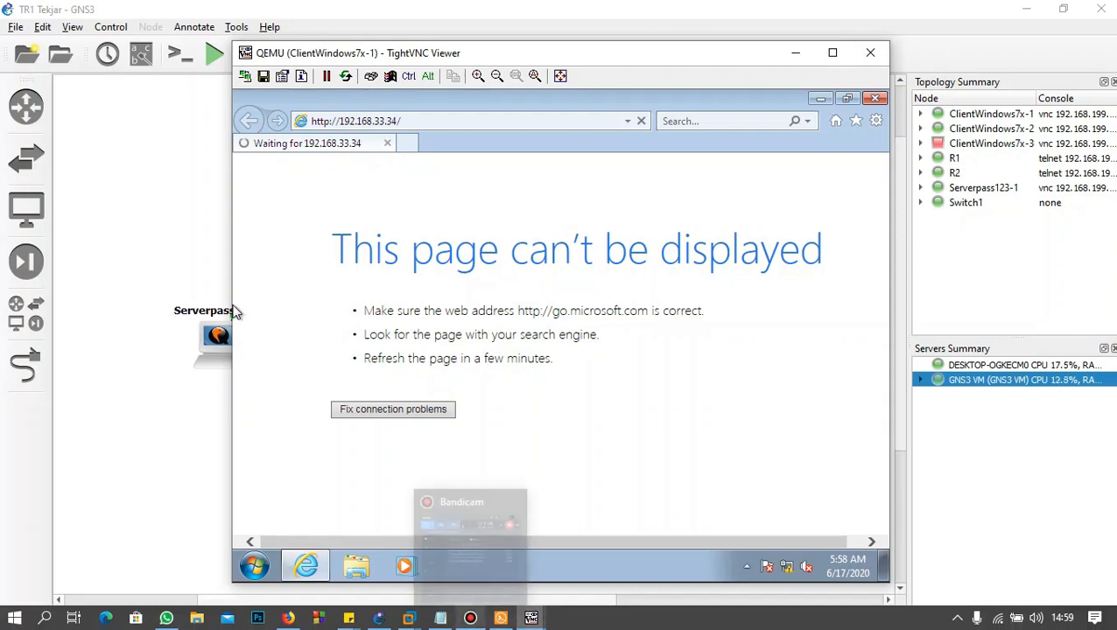
{"action": "left_click", "coordinate": [471, 618]}
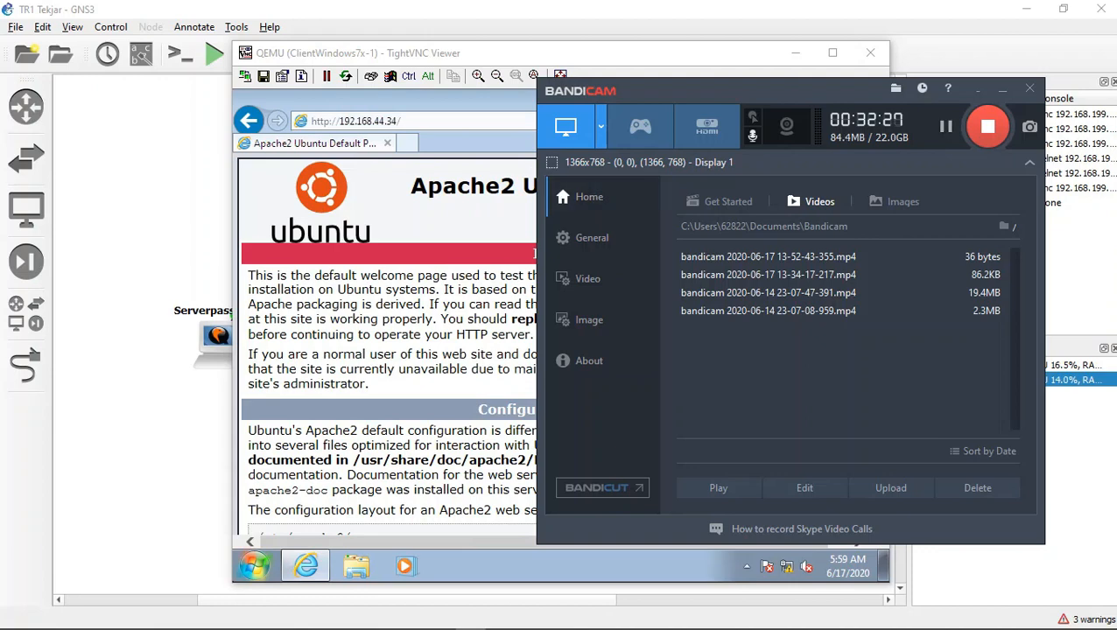
{"action": "left_click", "coordinate": [234, 100]}
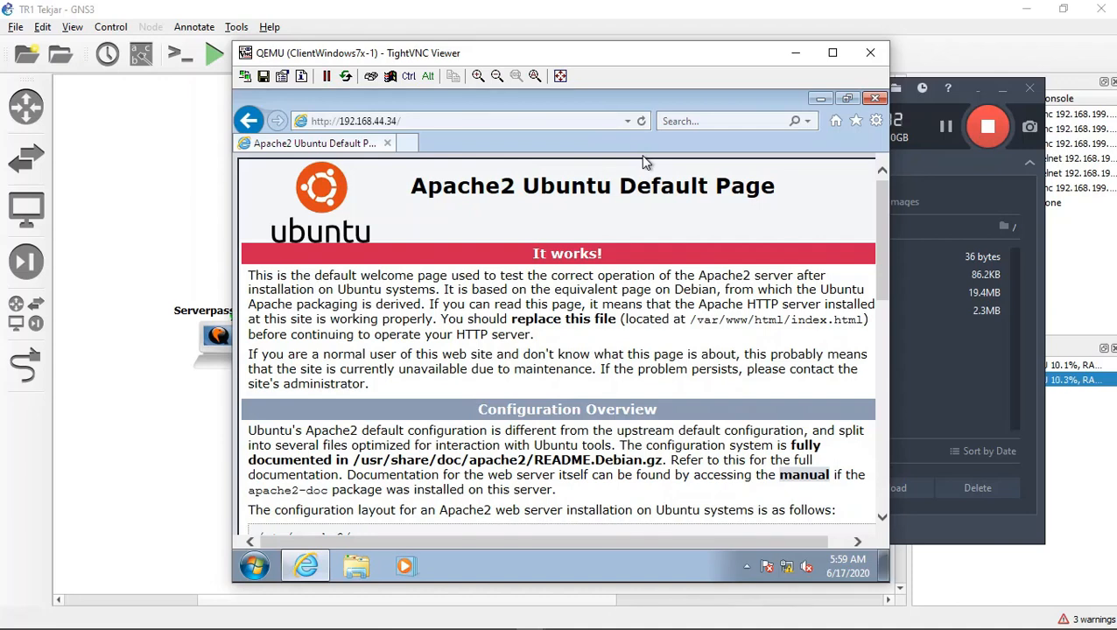
{"action": "left_click", "coordinate": [516, 120]}
{"action": "left_click", "coordinate": [514, 120]}
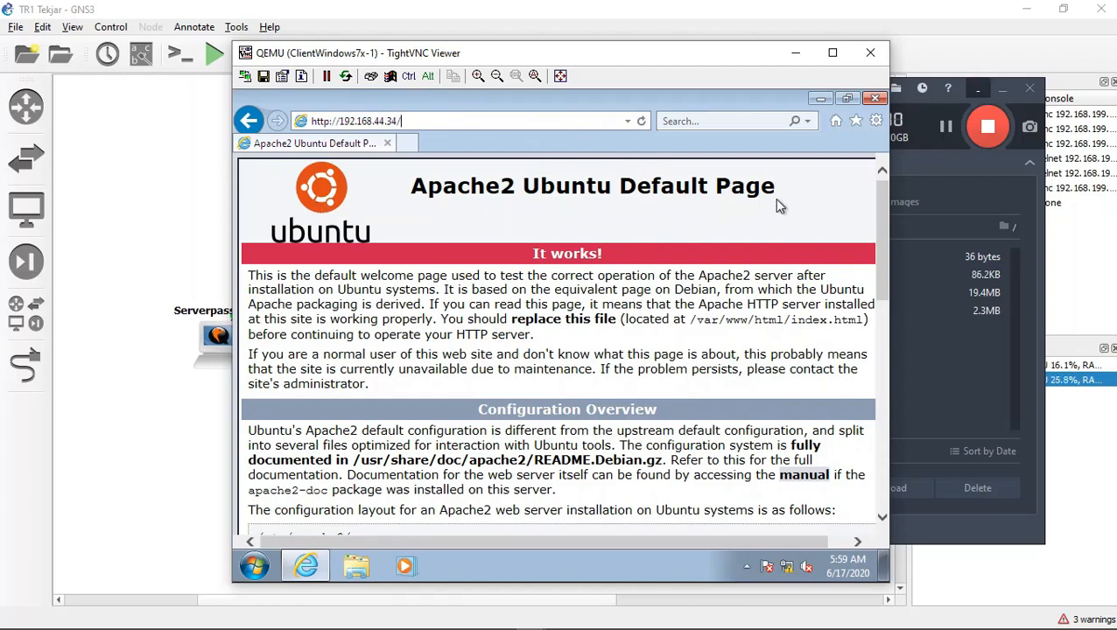
{"action": "left_click", "coordinate": [1002, 89]}
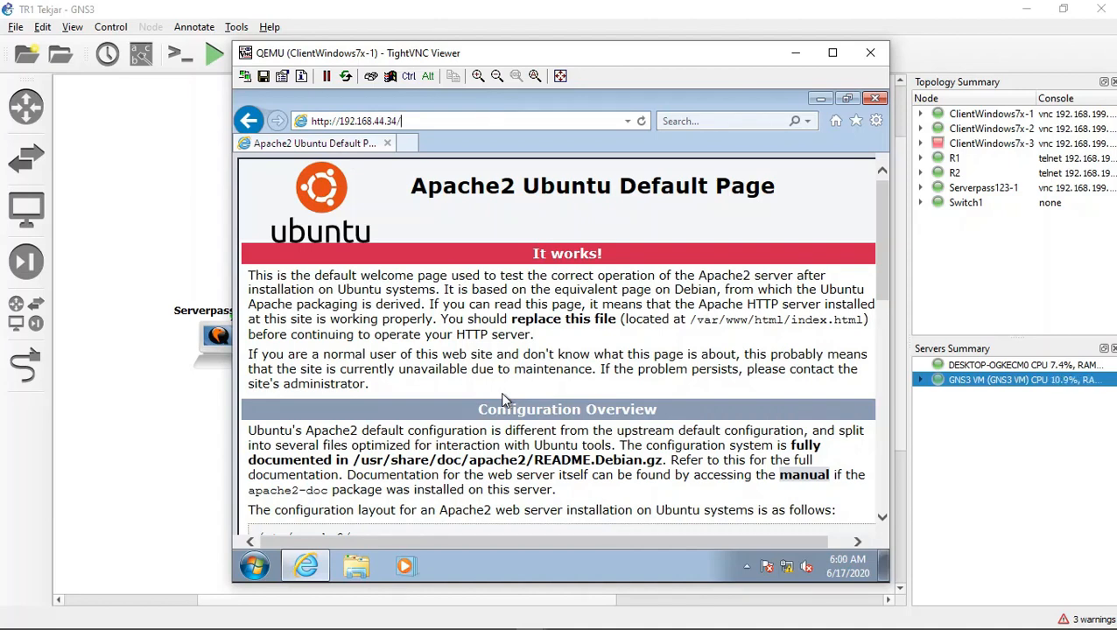
Step: Return to the server console and list the files in /var/www/html with ls
{"action": "left_click", "coordinate": [795, 52]}
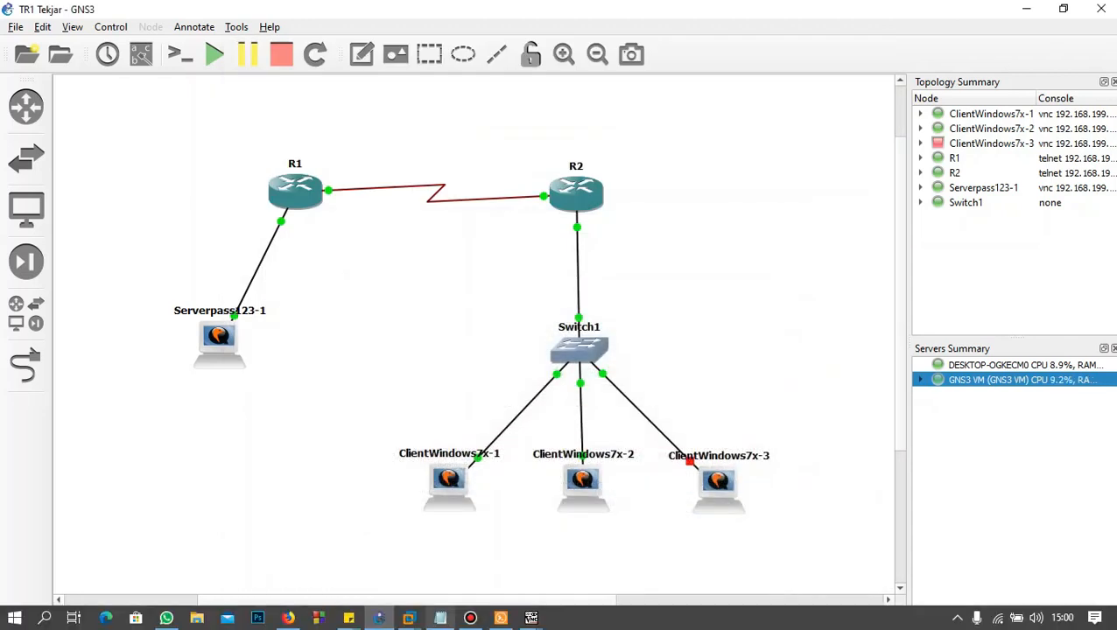
{"action": "mouse_move", "coordinate": [531, 618]}
{"action": "left_click", "coordinate": [464, 543]}
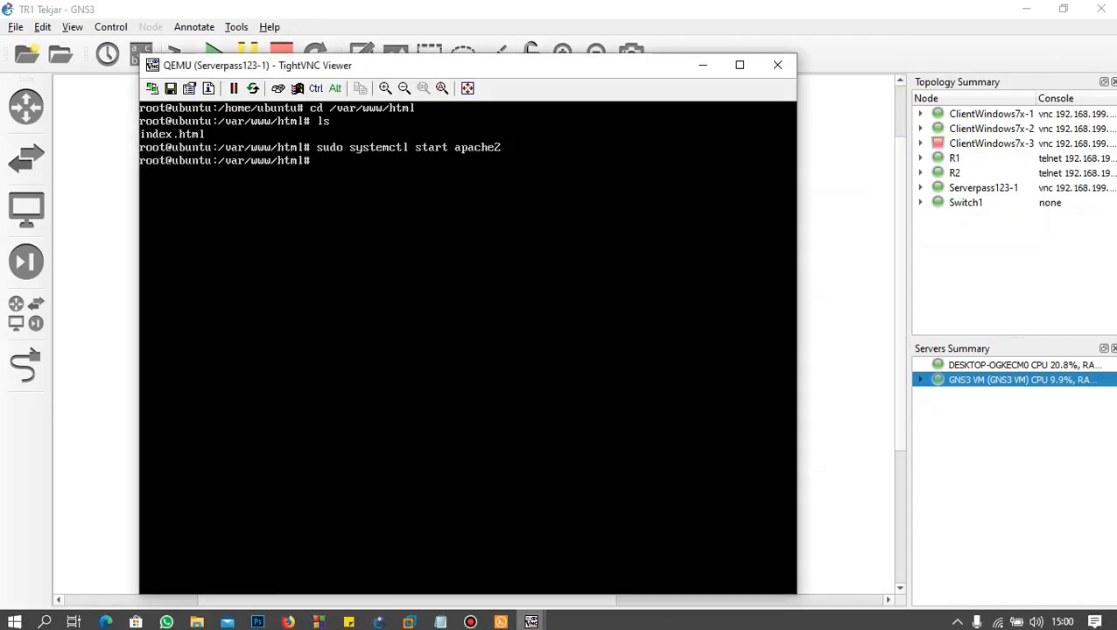
{"action": "left_click", "coordinate": [531, 621]}
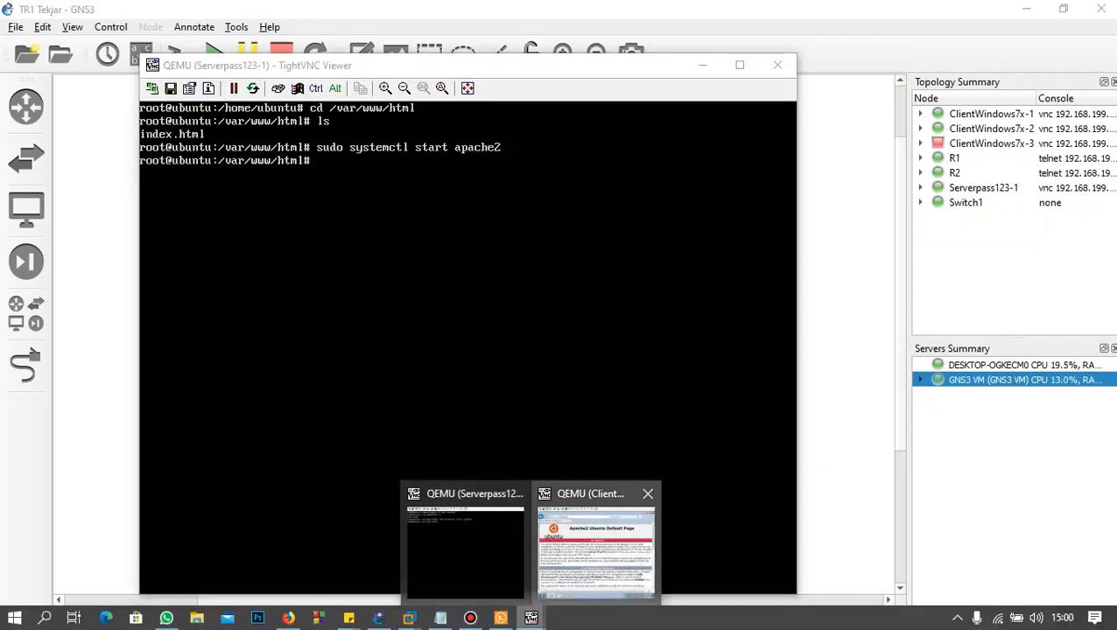
{"action": "left_click", "coordinate": [595, 548]}
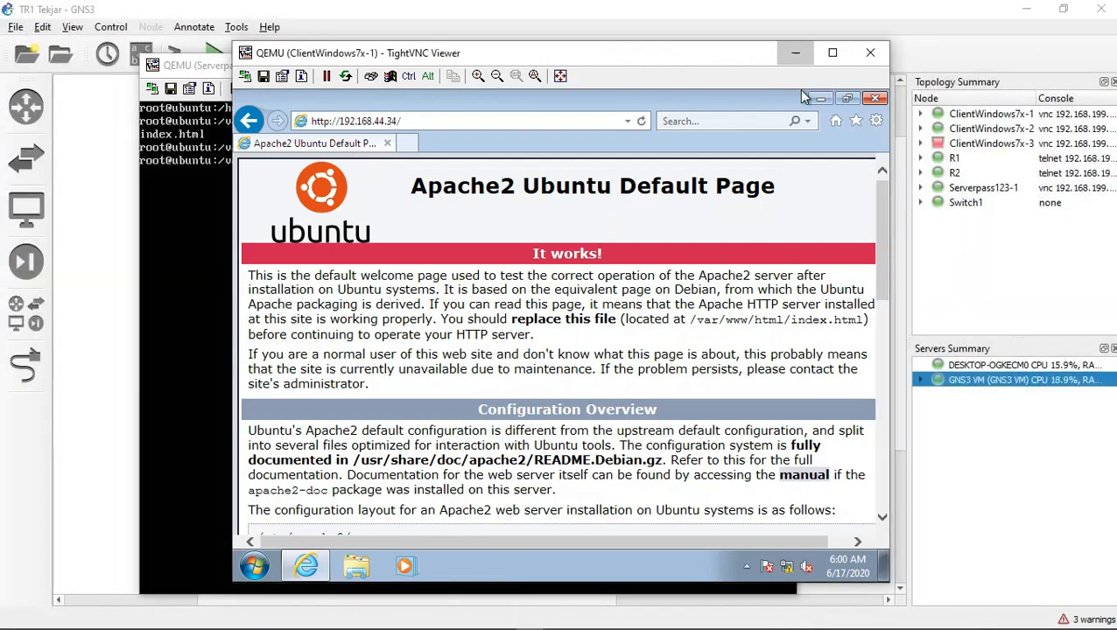
{"action": "left_click", "coordinate": [795, 53]}
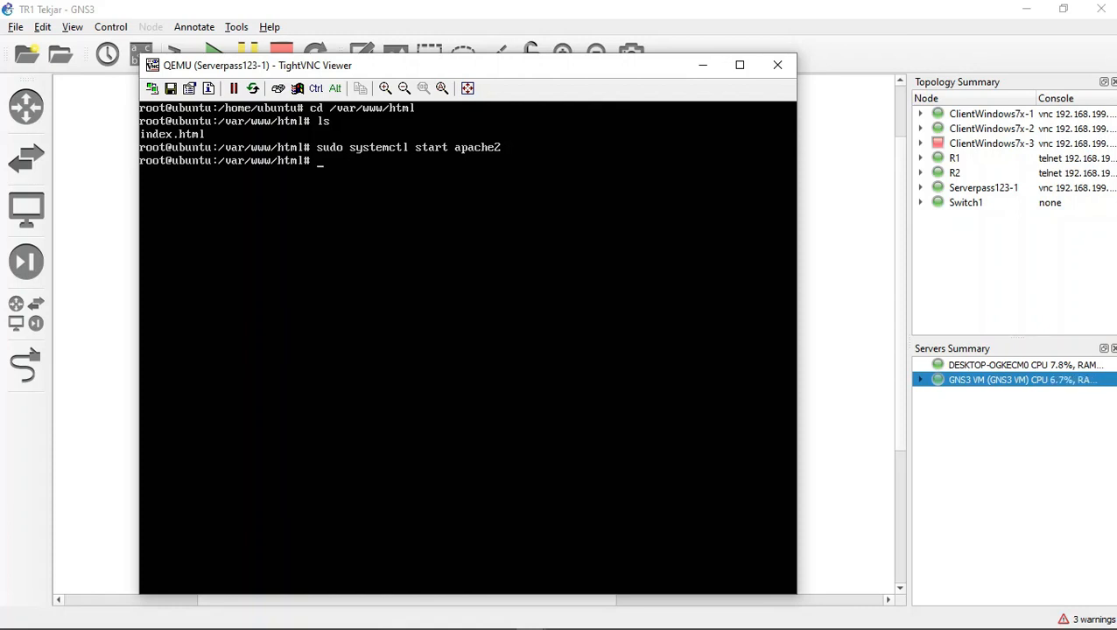
{"action": "type", "text": "ls"}
{"action": "key", "text": "Return"}
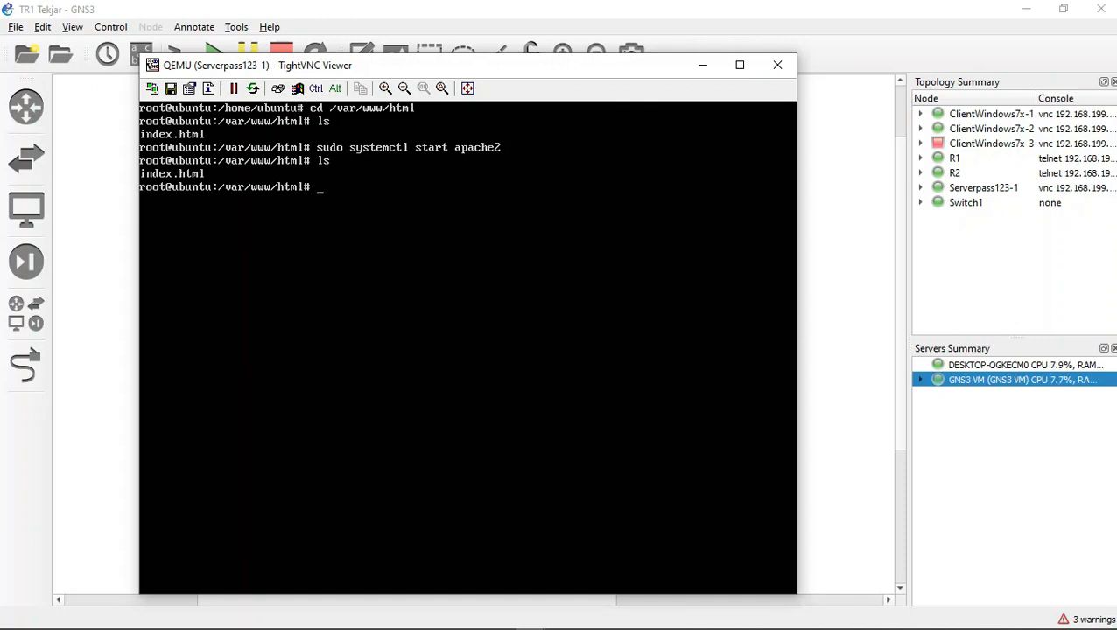
Step: Delete index.html from /var/www/html with rm -rf and list the directory contents again
{"action": "type", "text": "rm -rf inde"}
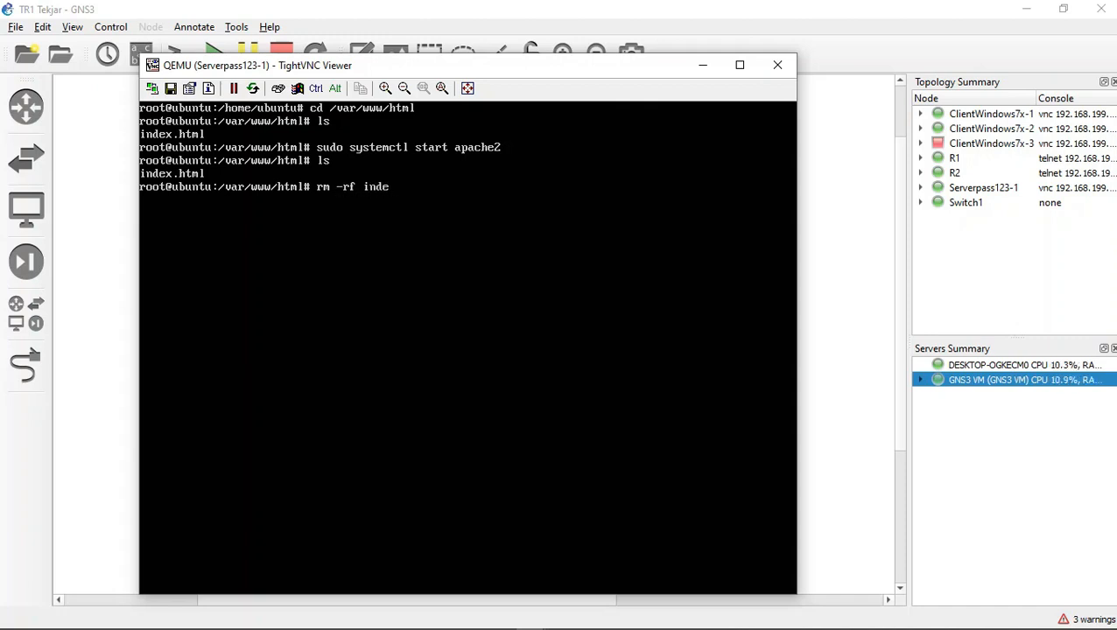
{"action": "type", "text": "x.html"}
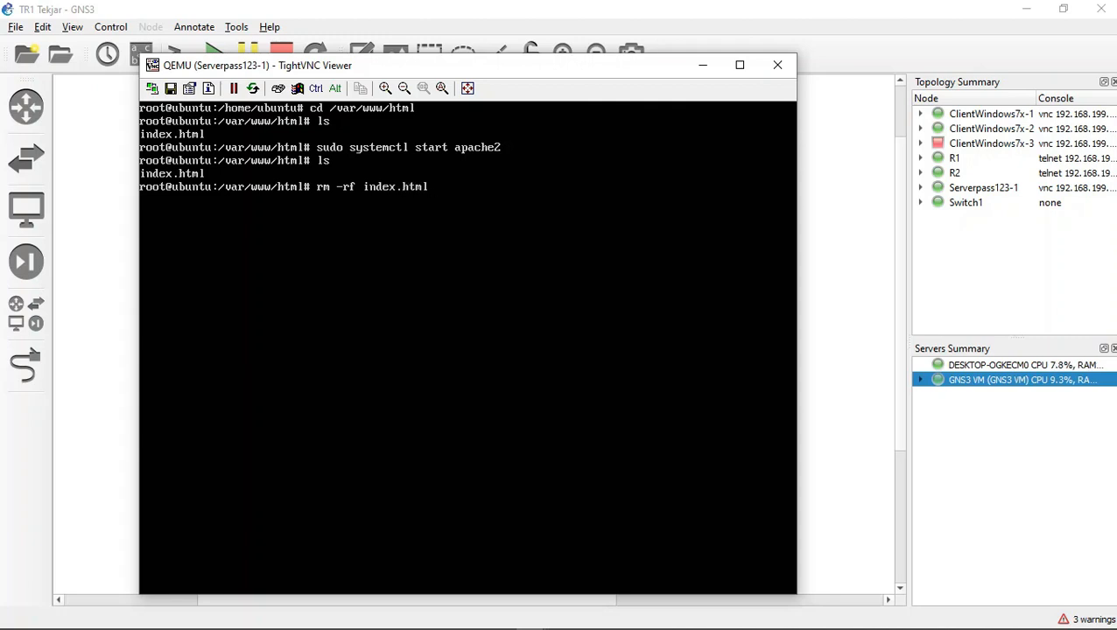
{"action": "key", "text": "Return"}
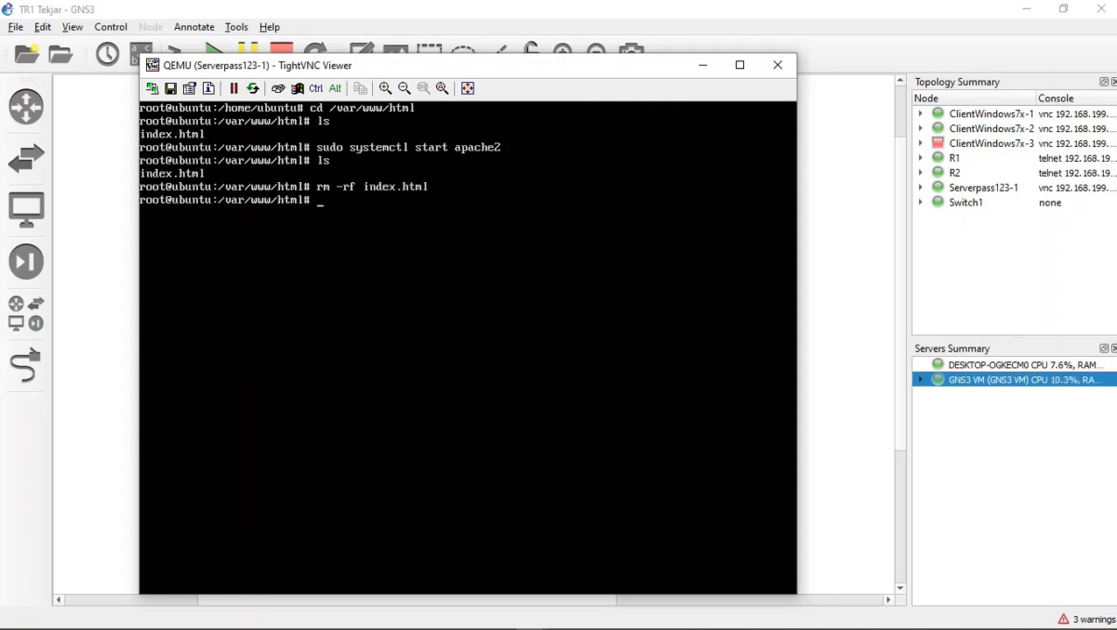
{"action": "type", "text": "ls"}
{"action": "key", "text": "Return"}
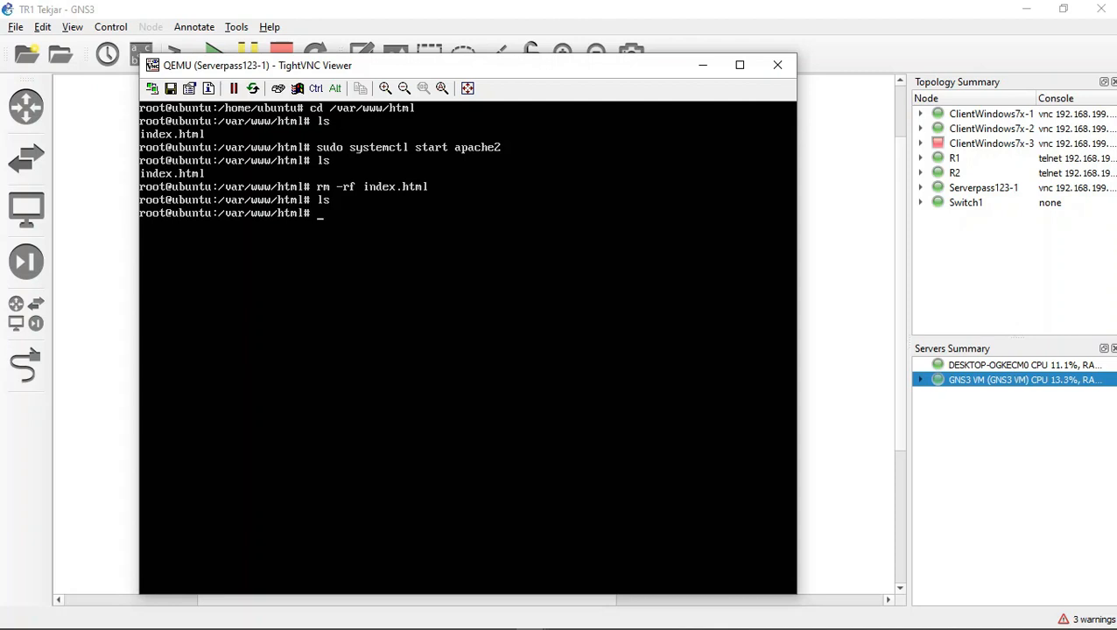
Step: Create a new index.html file in the nano editor
{"action": "type", "text": "nano index.html"}
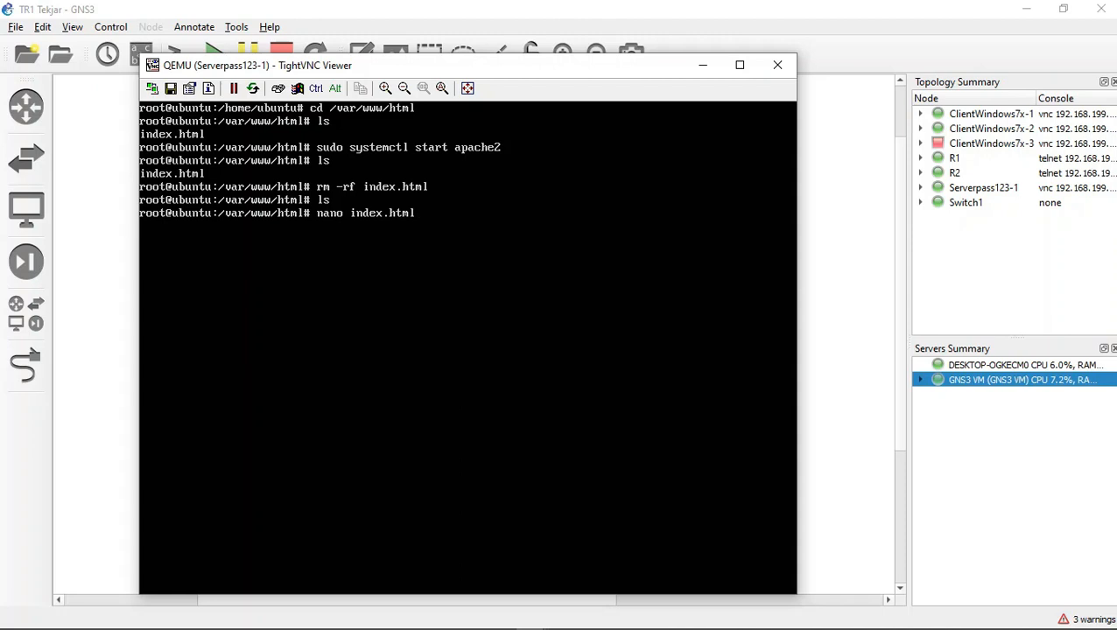
{"action": "key", "text": "Return"}
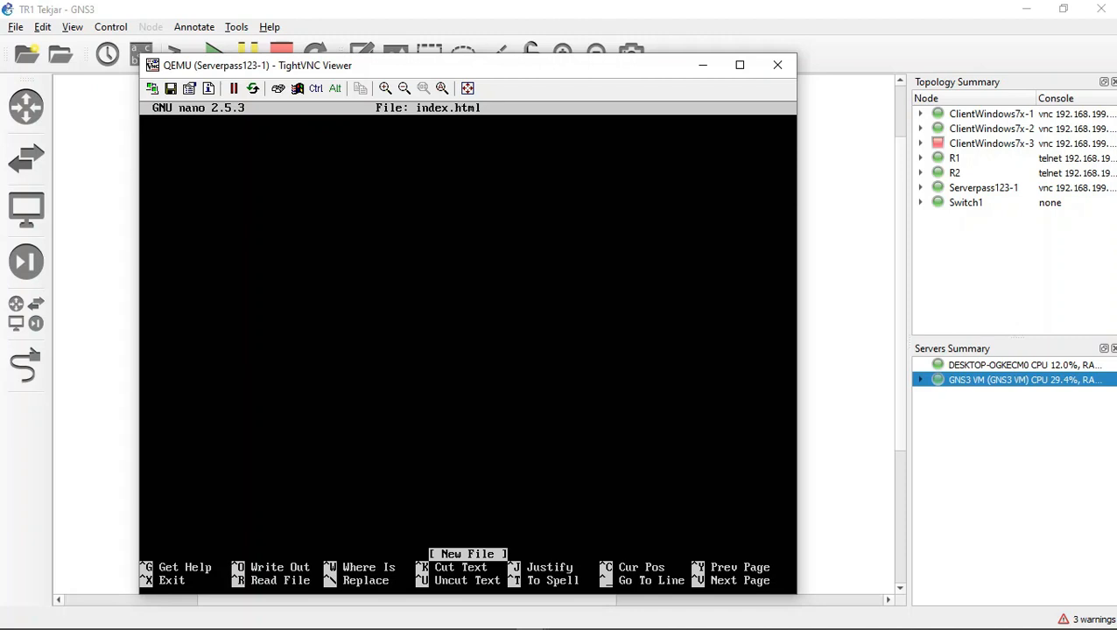
Step: Write the opening <html> and <head> tags in index.html
{"action": "type", "text": "<html>"}
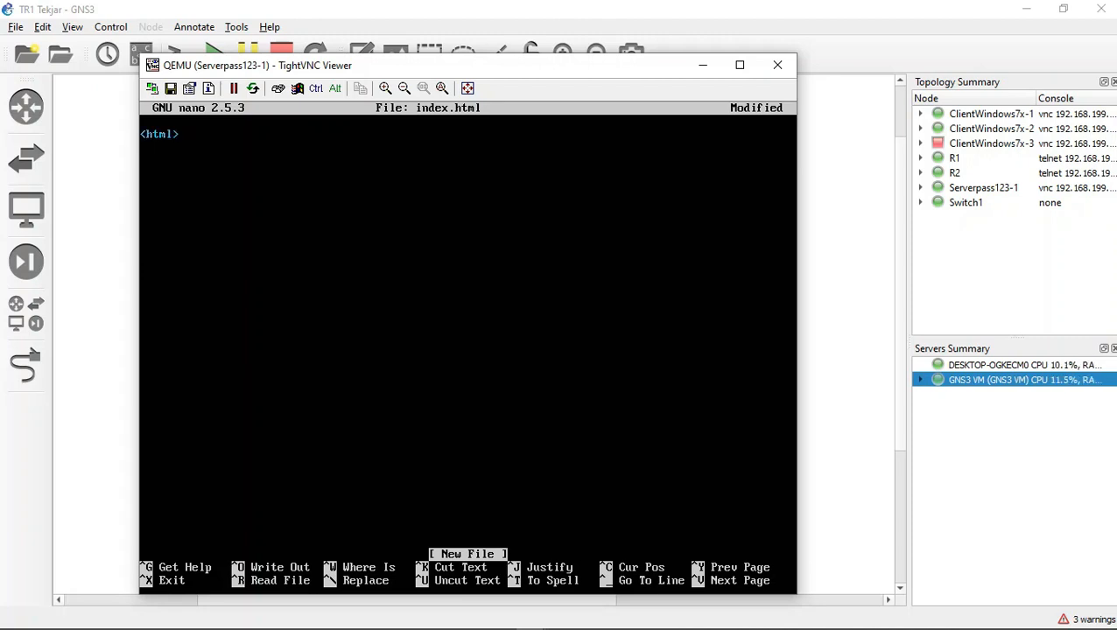
{"action": "key", "text": "Return"}
{"action": "type", "text": "<head>"}
{"action": "type", "text": "</head"}
{"action": "key", "text": "BackSpace"}
{"action": "key", "text": "BackSpace"}
{"action": "key", "text": "BackSpace"}
{"action": "key", "text": "BackSpace"}
{"action": "key", "text": "BackSpace"}
{"action": "key", "text": "BackSpace"}
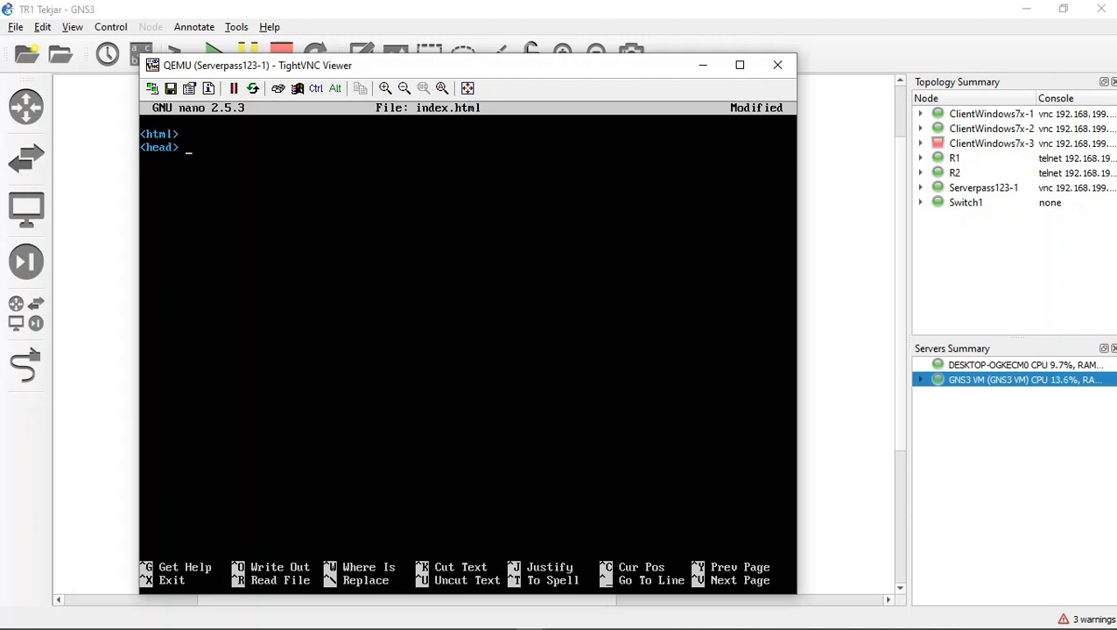
Step: Add the page title TEKJAR J FTI UKSW and close the head section
{"action": "type", "text": "<title>"}
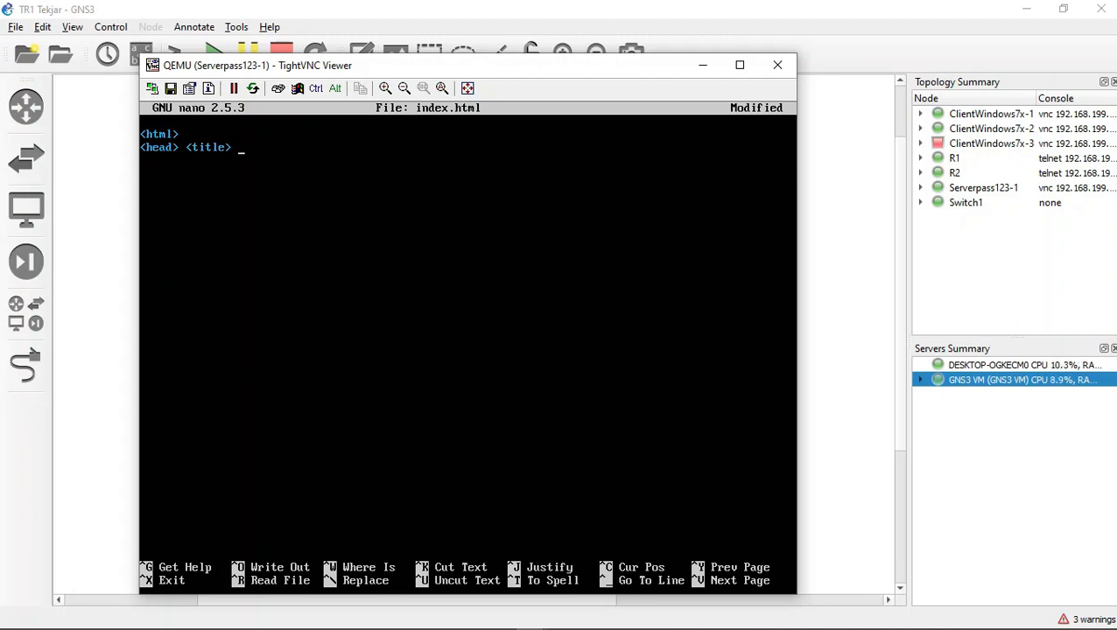
{"action": "type", "text": "TEKJAR"}
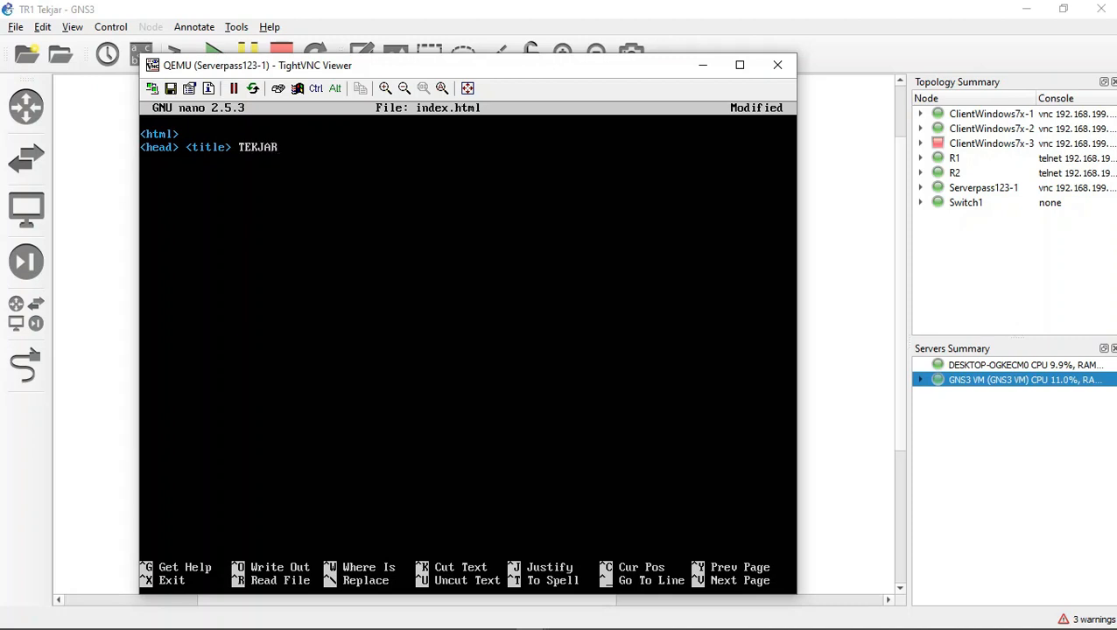
{"action": "type", "text": " J FR"}
{"action": "key", "text": "BackSpace"}
{"action": "type", "text": "T"}
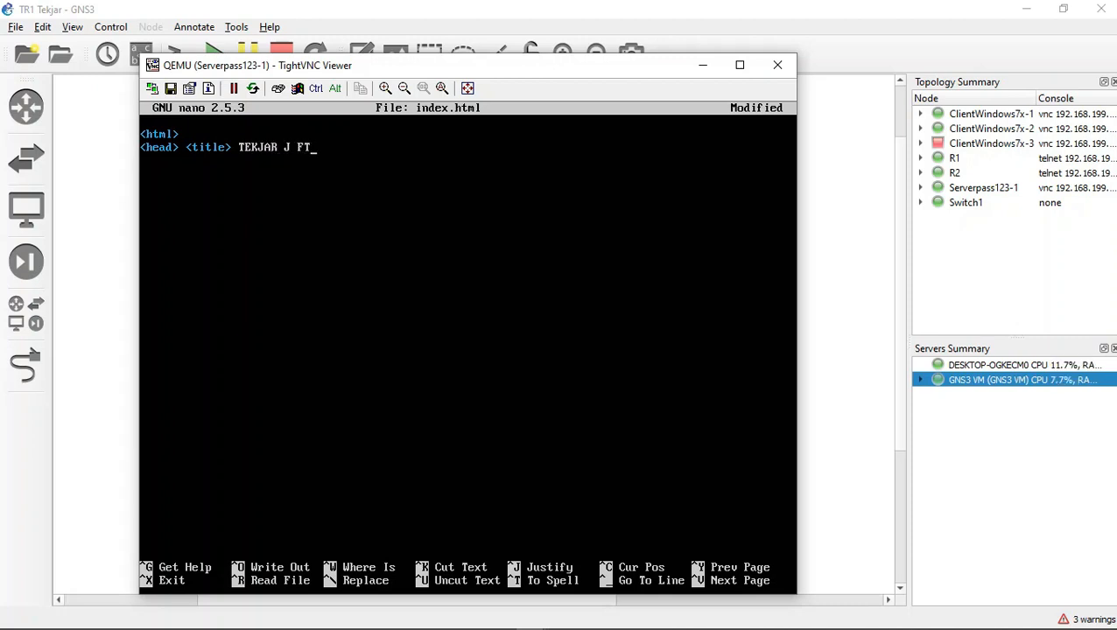
{"action": "type", "text": "I UKSW <"}
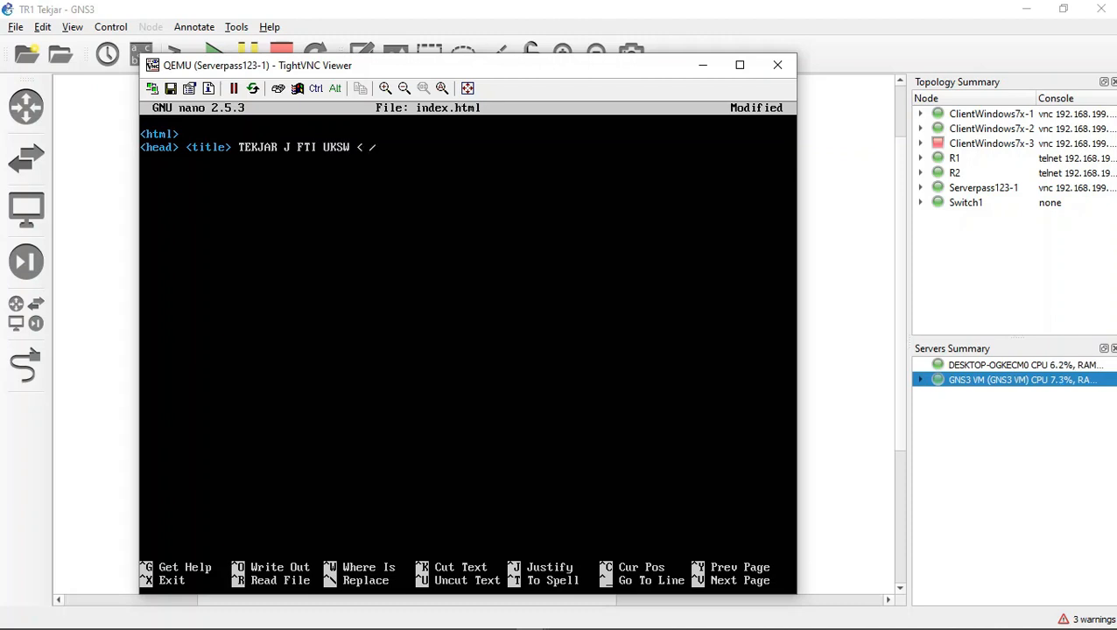
{"action": "type", "text": "/title"}
{"action": "type", "text": ">"}
{"action": "key", "text": "Return"}
{"action": "type", "text": "</head"}
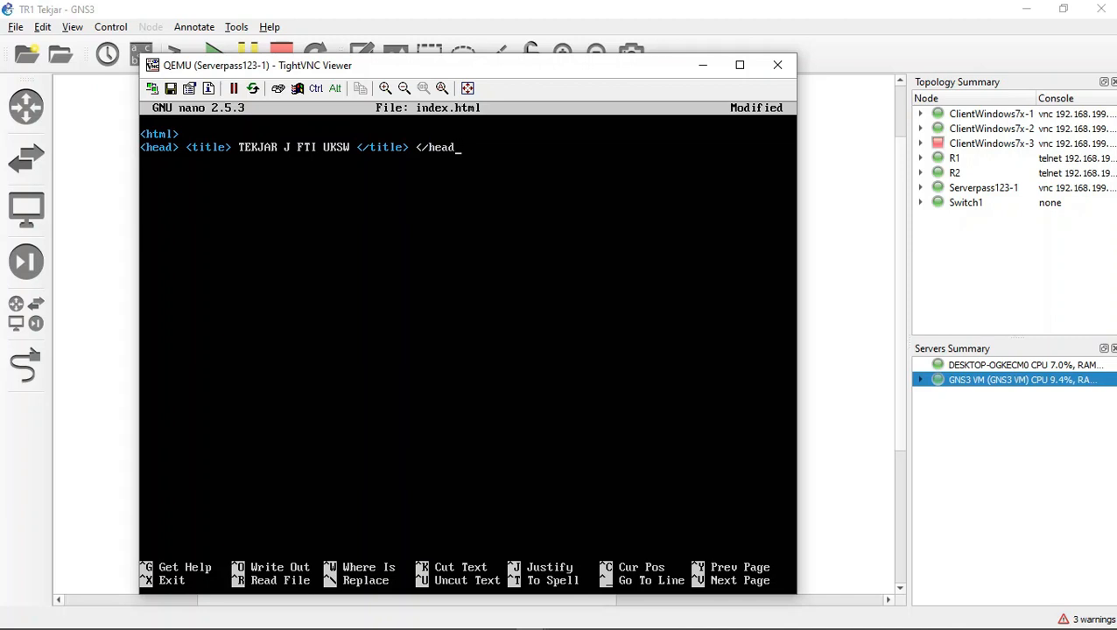
{"action": "type", "text": ">"}
{"action": "key", "text": "Return"}
Step: Open the <body> and add an <h1> heading with the student's name and NIM number
{"action": "type", "text": "<"}
{"action": "type", "text": "body"}
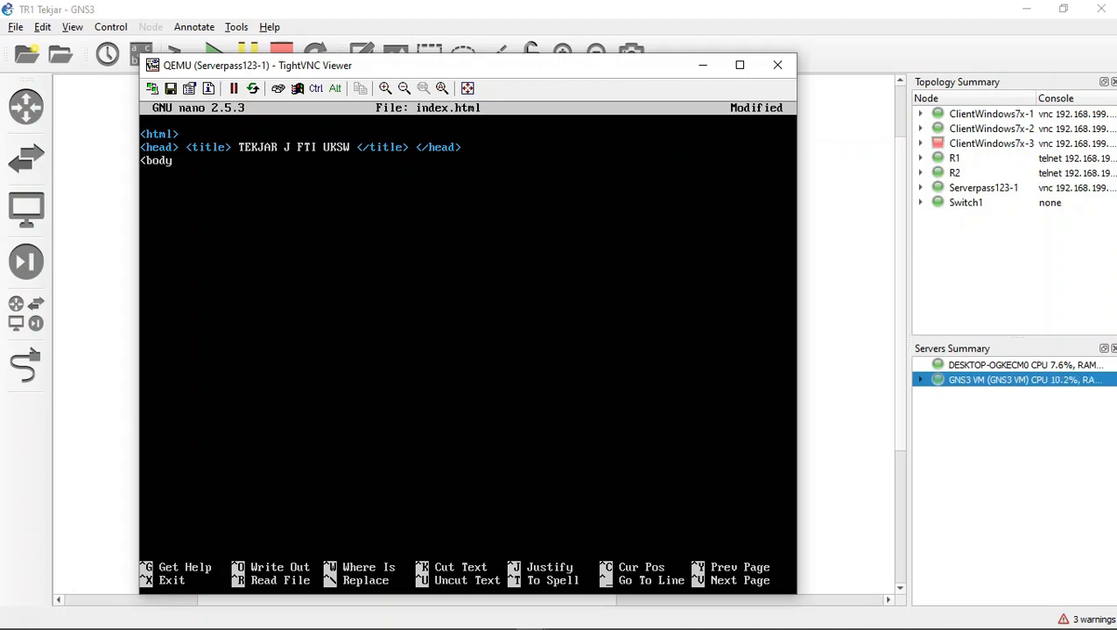
{"action": "type", "text": ">"}
{"action": "key", "text": "Return"}
{"action": "type", "text": "<h1"}
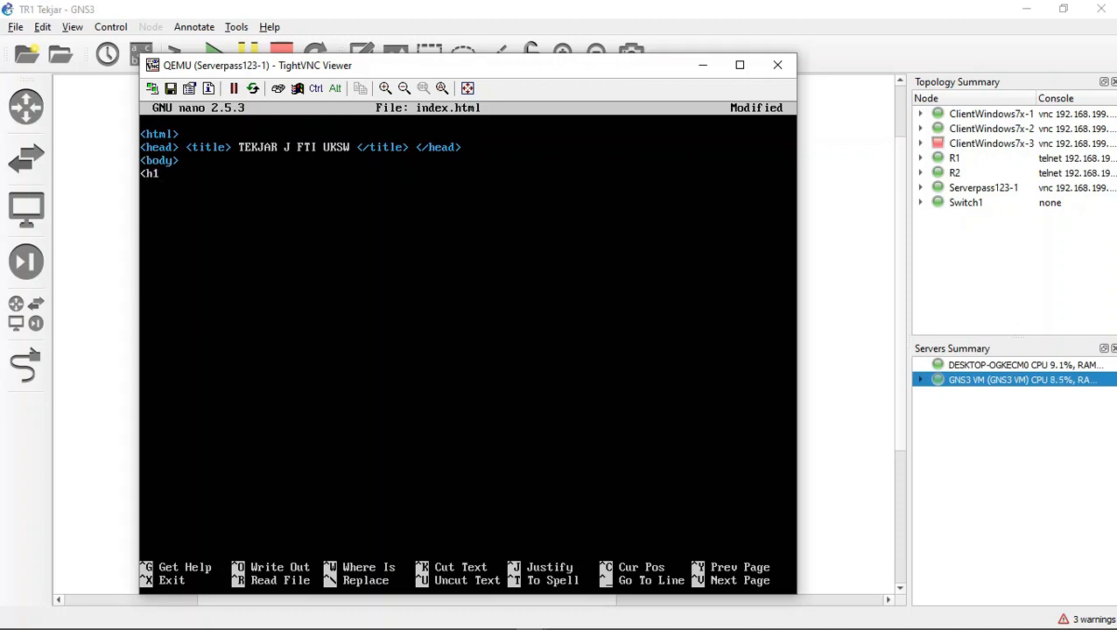
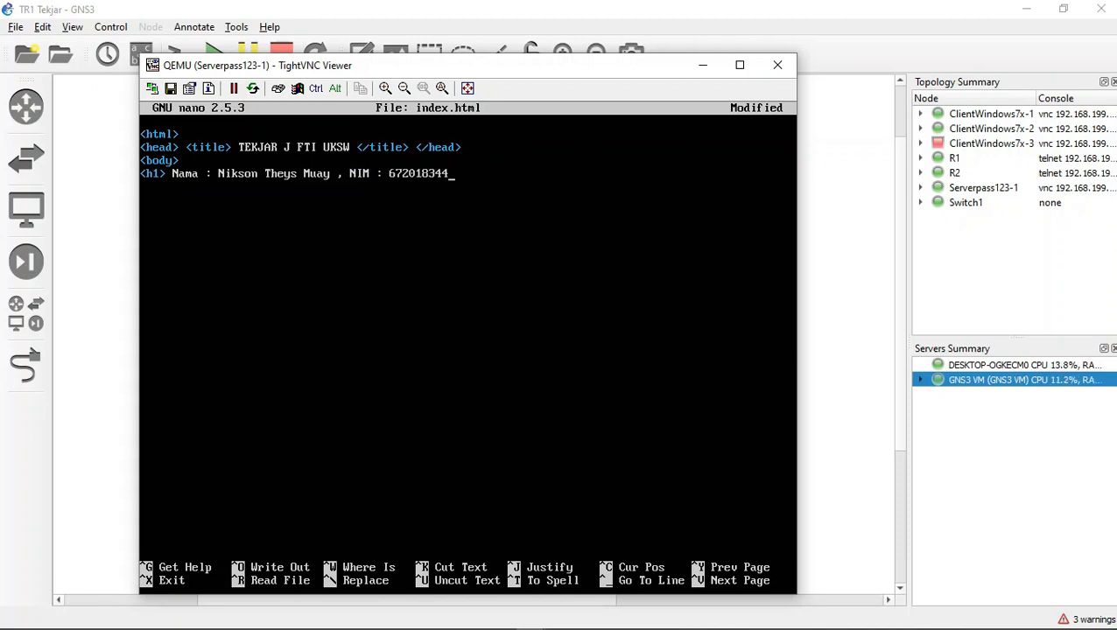
{"action": "type", "text": " </h1"}
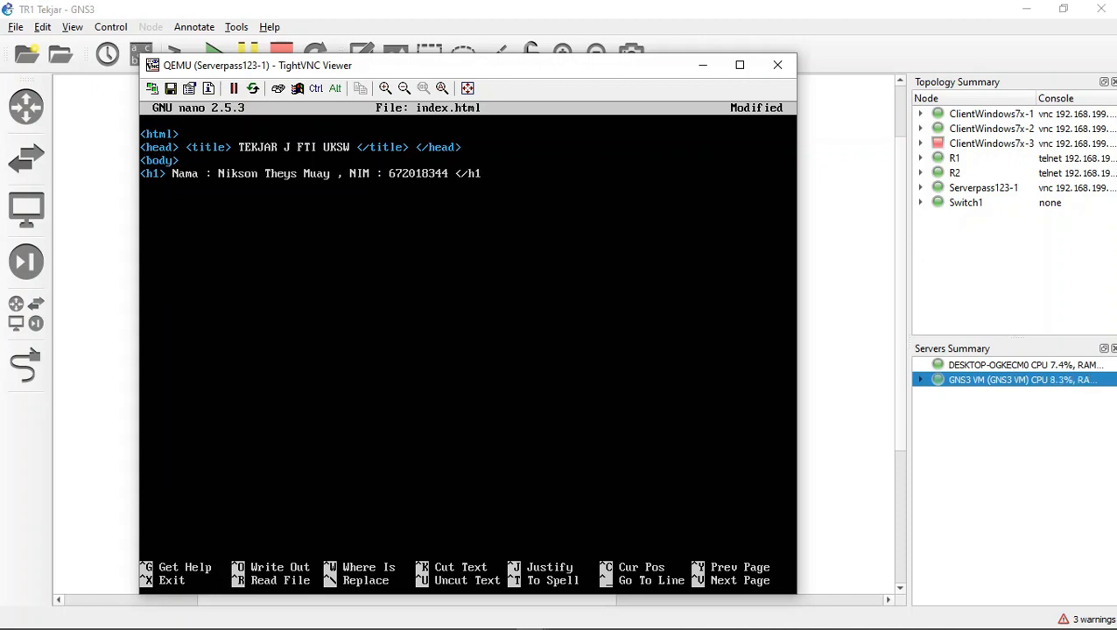
{"action": "type", "text": ">"}
Step: Add an <h2> line containing a marquee with the text Okeeeee bosssque
{"action": "type", "text": "<h2> "}
{"action": "type", "text": "<ma"}
{"action": "type", "text": "rquee"}
{"action": "type", "text": "> "}
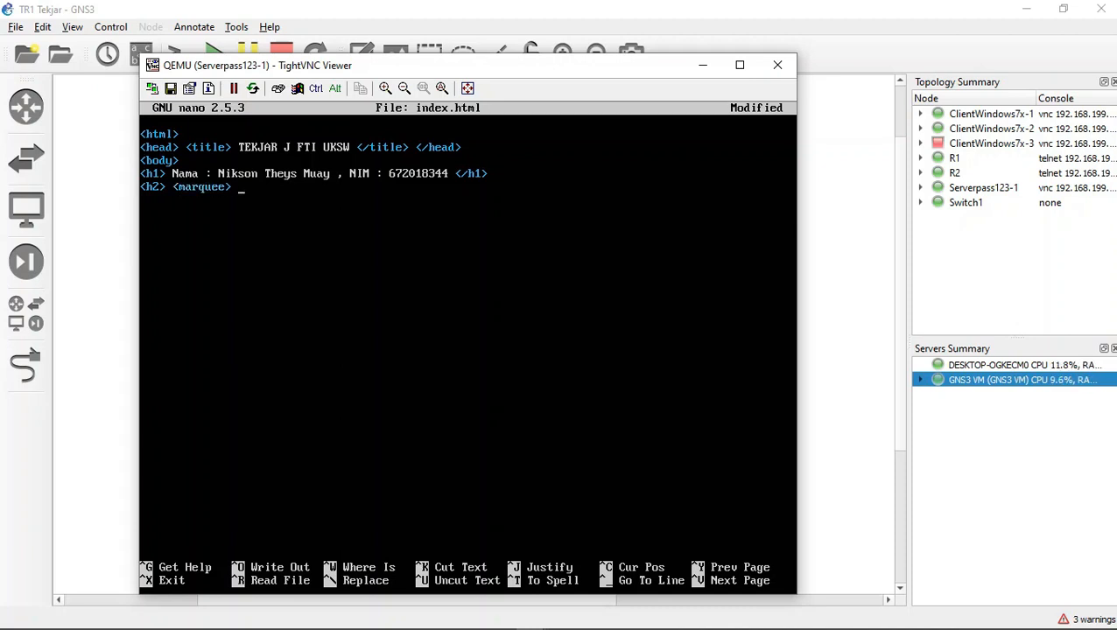
{"action": "type", "text": "Okeeeee bosss"}
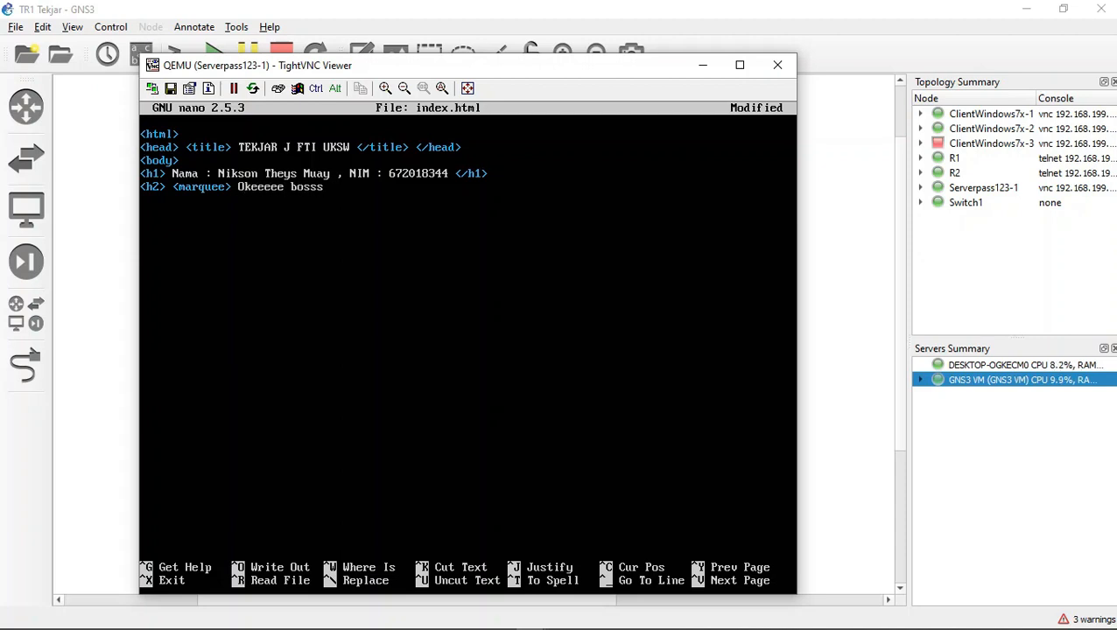
{"action": "type", "text": "que"}
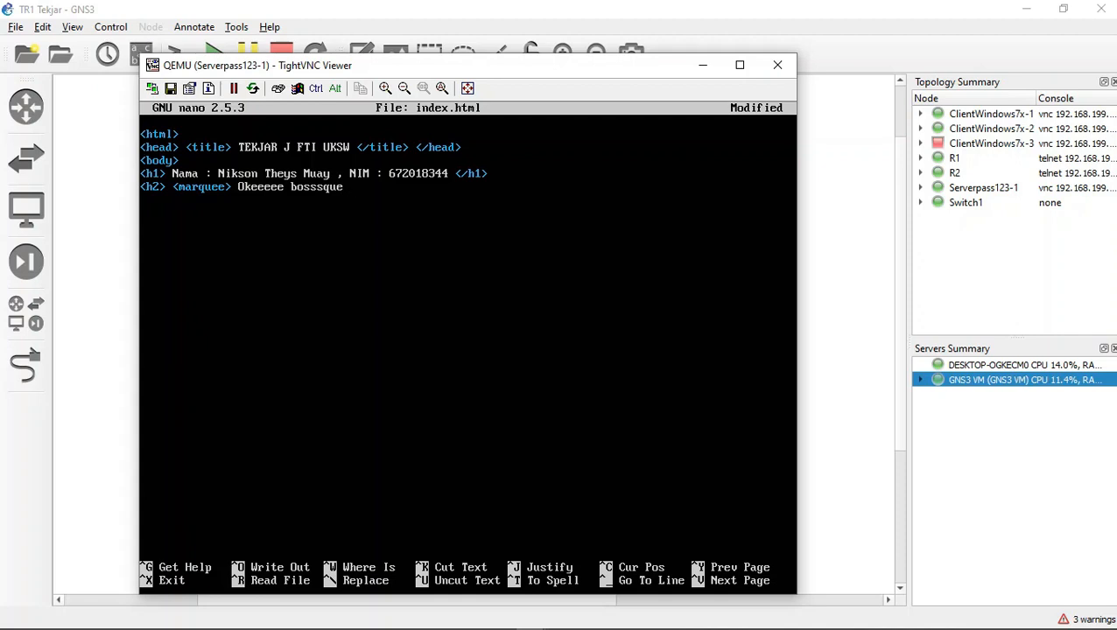
{"action": "type", "text": " </ma"}
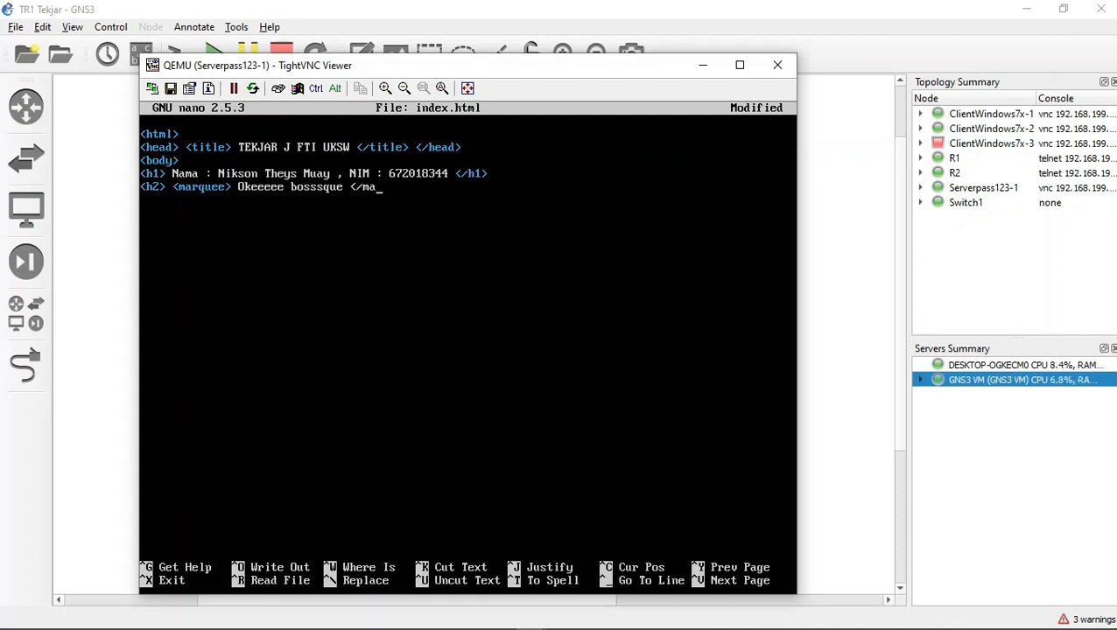
{"action": "type", "text": "quee"}
{"action": "key", "text": "BackSpace"}
{"action": "key", "text": "BackSpace"}
{"action": "key", "text": "BackSpace"}
{"action": "key", "text": "BackSpace"}
{"action": "type", "text": "e"}
{"action": "key", "text": "BackSpace"}
{"action": "type", "text": "rquee>"}
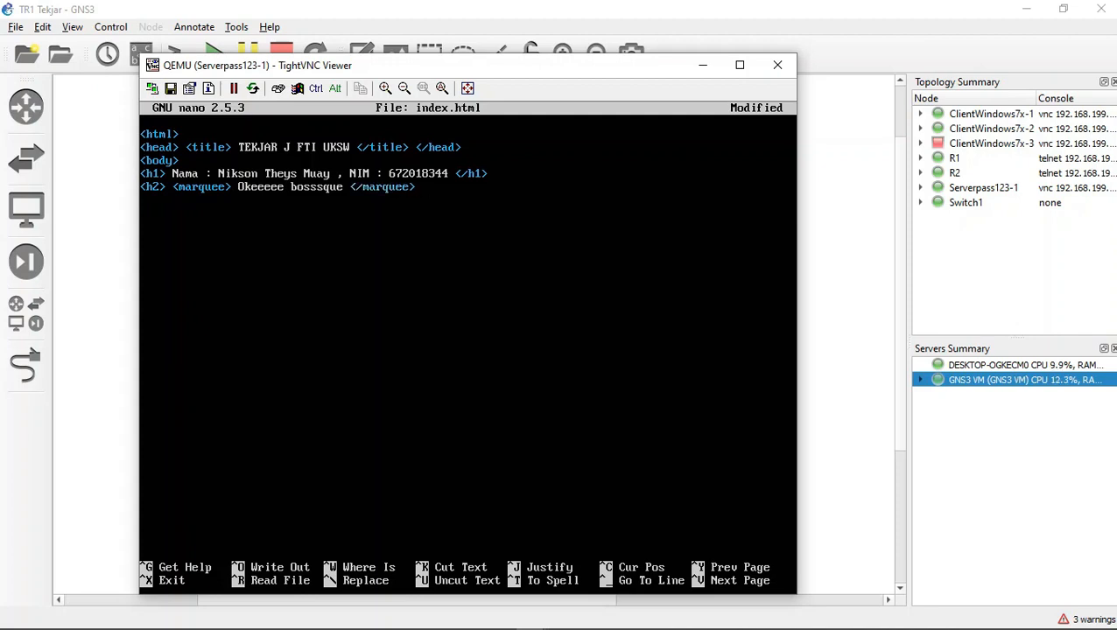
{"action": "type", "text": " <h2>"}
{"action": "type", "text": "<"}
{"action": "type", "text": "bo"}
Step: Finish the file with an <h2> tag and the closing </body> and </html> tags
{"action": "key", "text": "BackSpace"}
{"action": "key", "text": "BackSpace"}
{"action": "type", "text": "/body?"}
{"action": "key", "text": "BackSpace"}
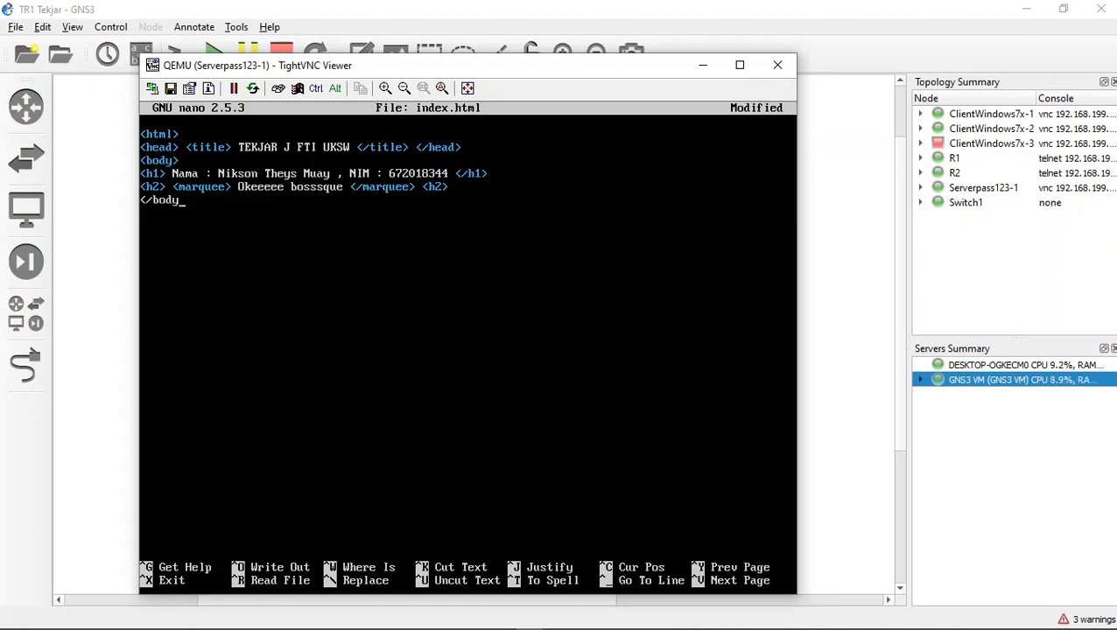
{"action": "type", "text": "?"}
{"action": "key", "text": "Return"}
{"action": "key", "text": "BackSpace"}
{"action": "key", "text": "BackSpace"}
{"action": "type", "text": ">"}
{"action": "key", "text": "Return"}
{"action": "type", "text": "</html"}
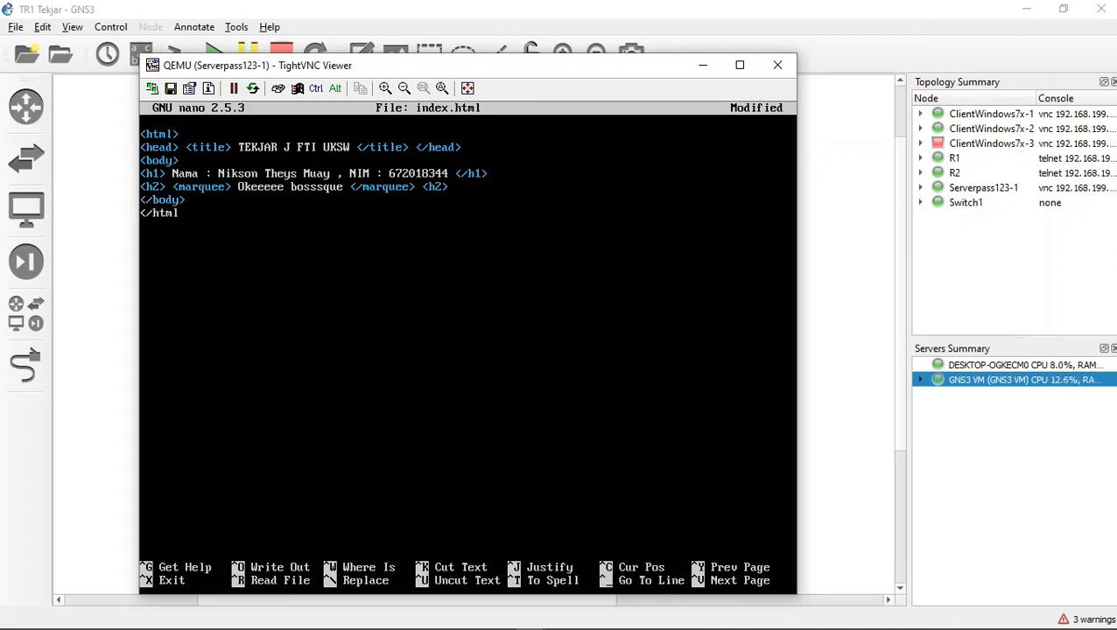
{"action": "type", "text": ">"}
Step: Save index.html and exit nano
{"action": "key", "text": "ctrl+x"}
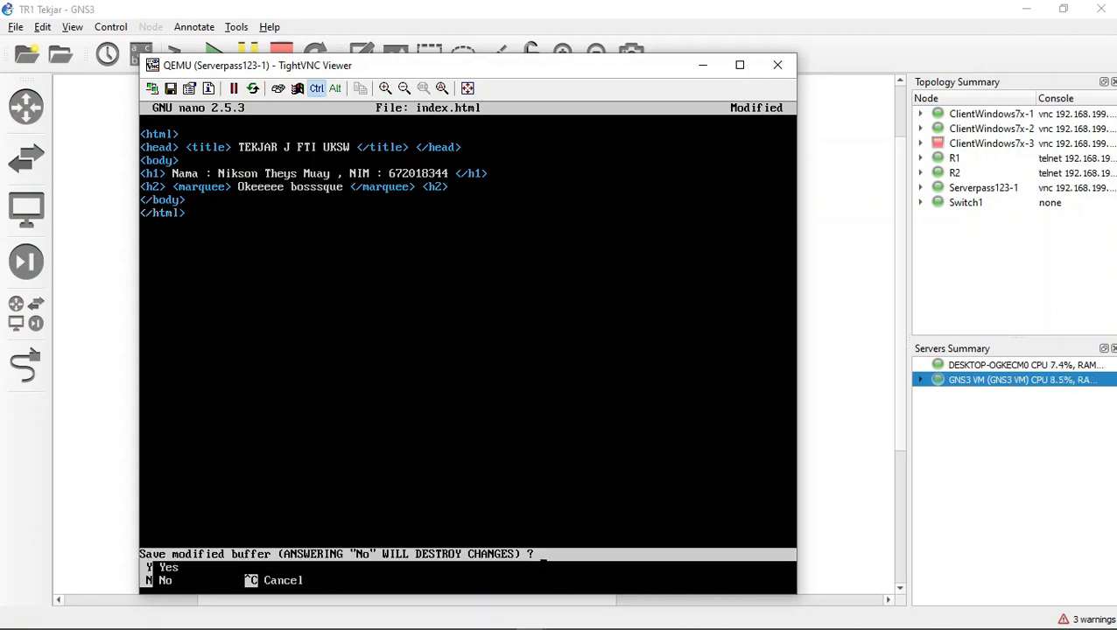
{"action": "key", "text": "y"}
{"action": "key", "text": "Return"}
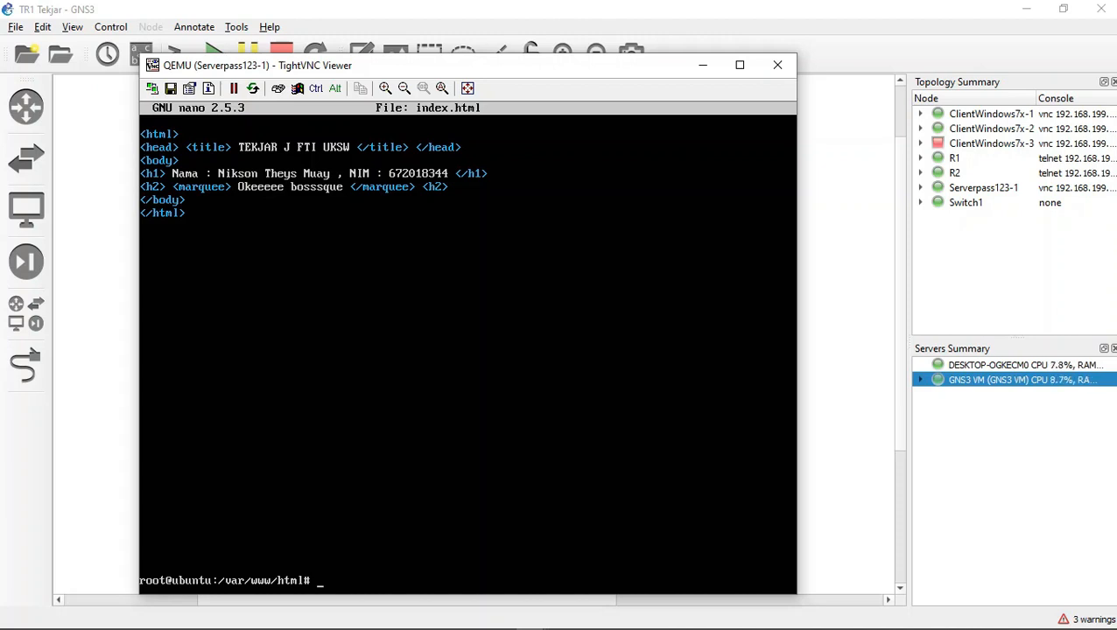
{"action": "mouse_move", "coordinate": [531, 618]}
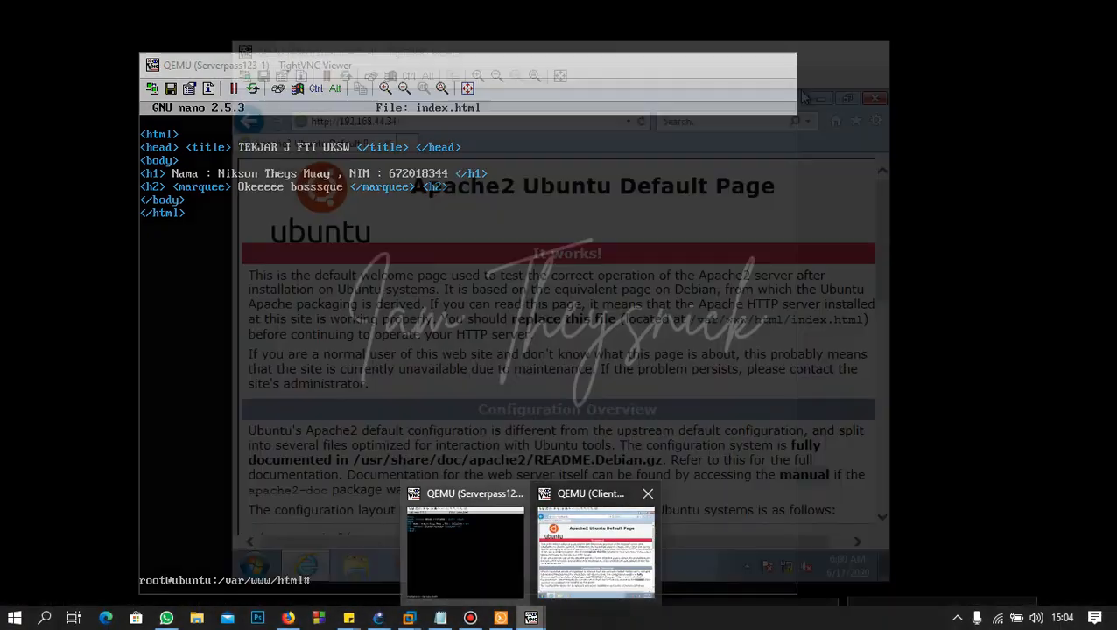
{"action": "left_click", "coordinate": [596, 552]}
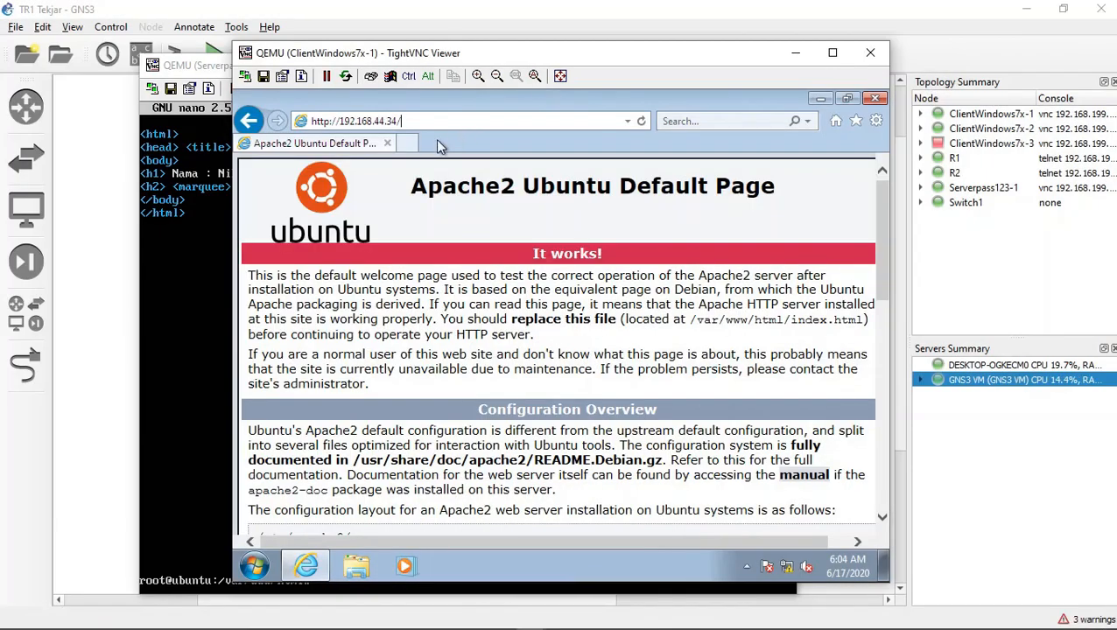
{"action": "left_click", "coordinate": [640, 119]}
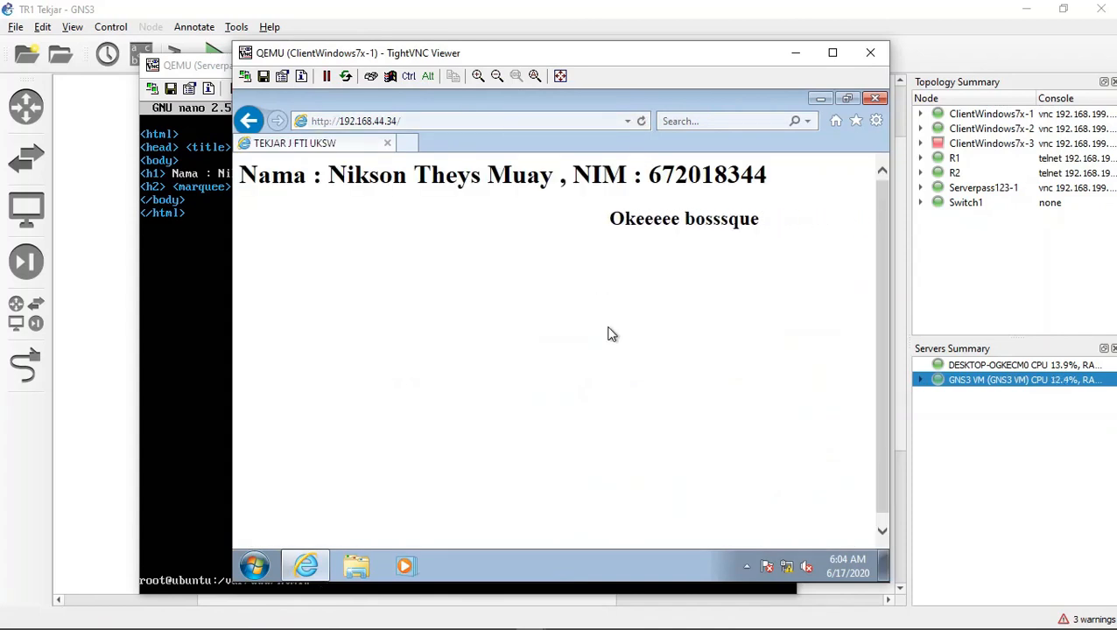
{"action": "triple_click", "coordinate": [617, 232]}
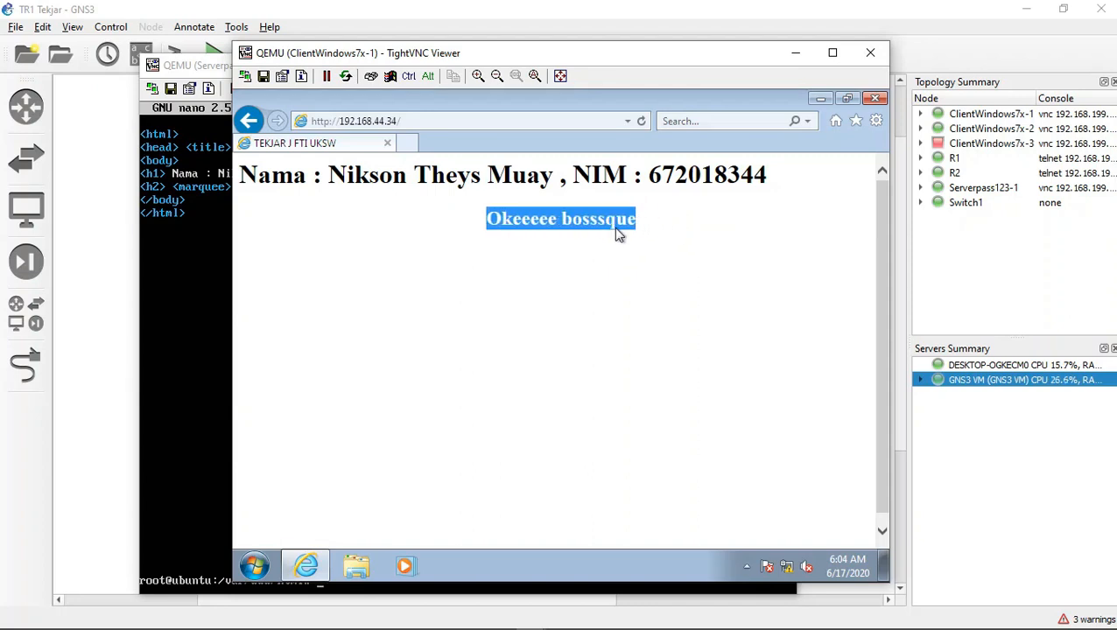
{"action": "left_click", "coordinate": [640, 288]}
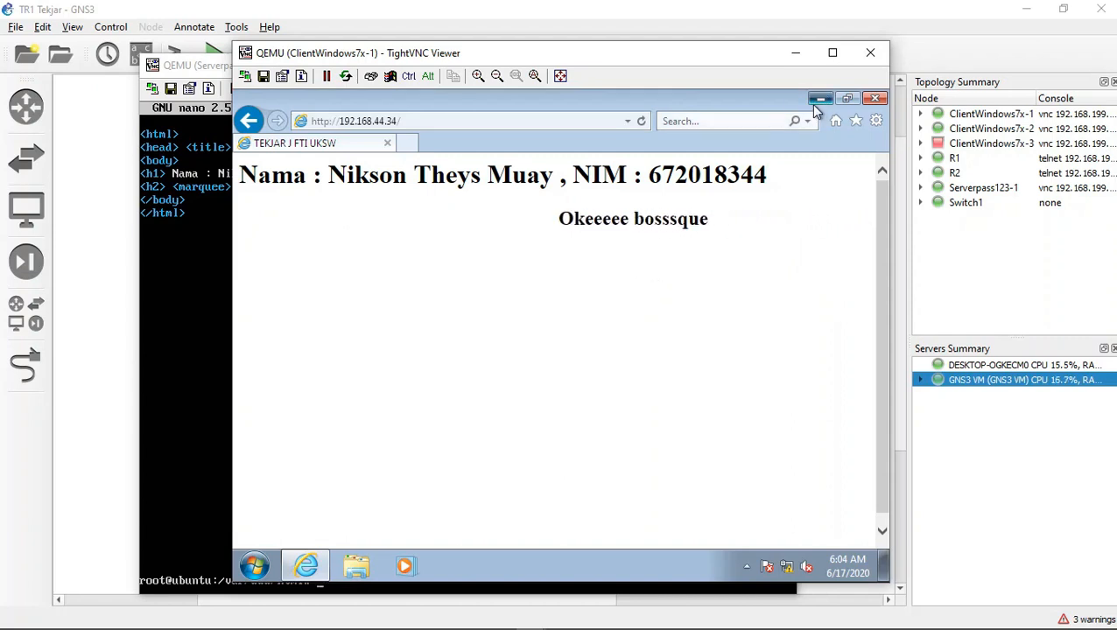
Step: Minimize Internet Explorer and the ClientWindows7x-1 console window
{"action": "left_click", "coordinate": [819, 99]}
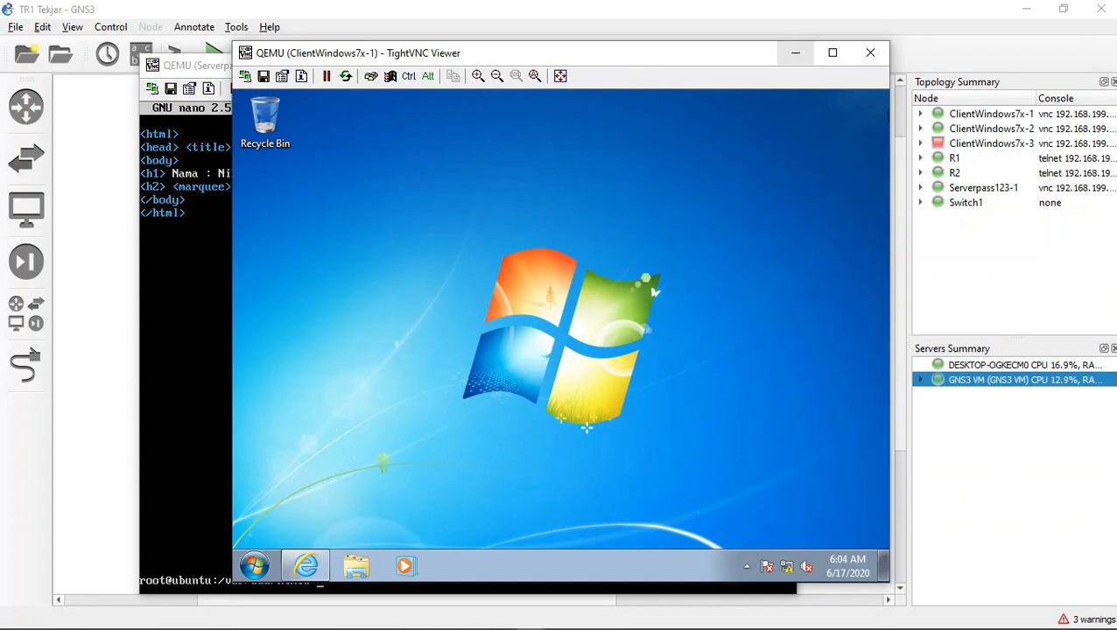
{"action": "left_click", "coordinate": [796, 52]}
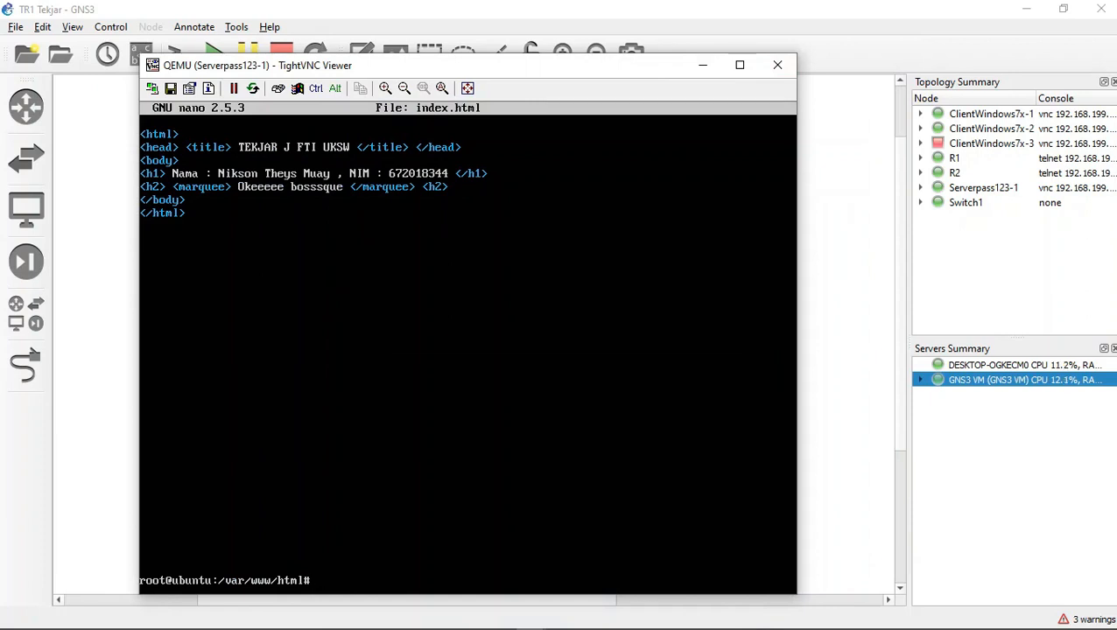
Step: Clear the server terminal and install phpmyadmin and apache2-utils with apt-get
{"action": "type", "text": "clear"}
{"action": "key", "text": "Return"}
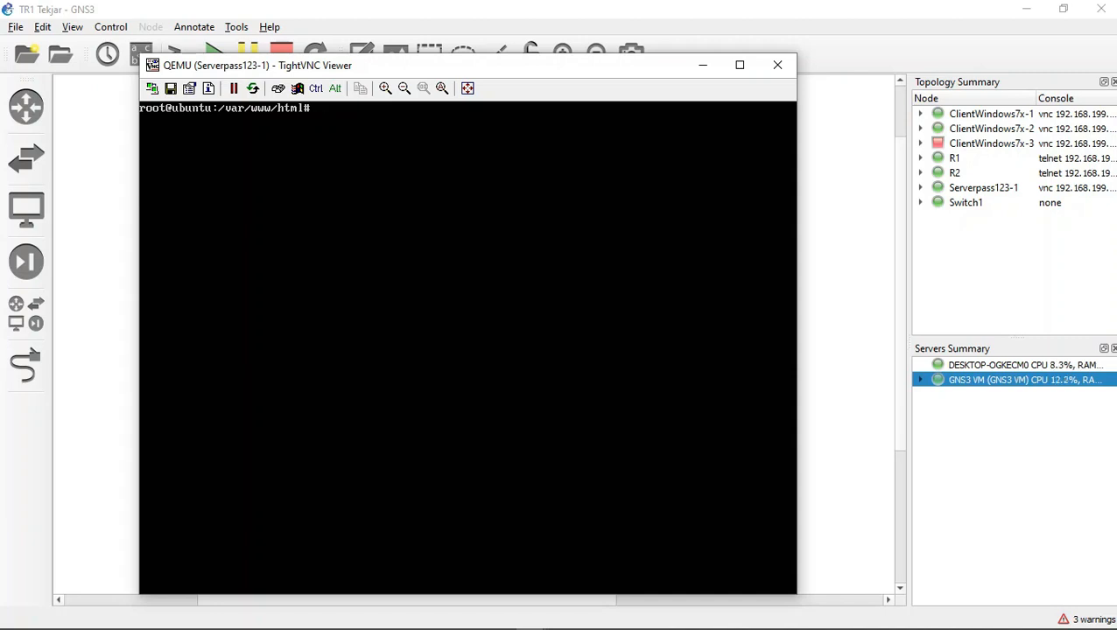
{"action": "type", "text": "a"}
{"action": "key", "text": "BackSpace"}
{"action": "type", "text": "sudo apt"}
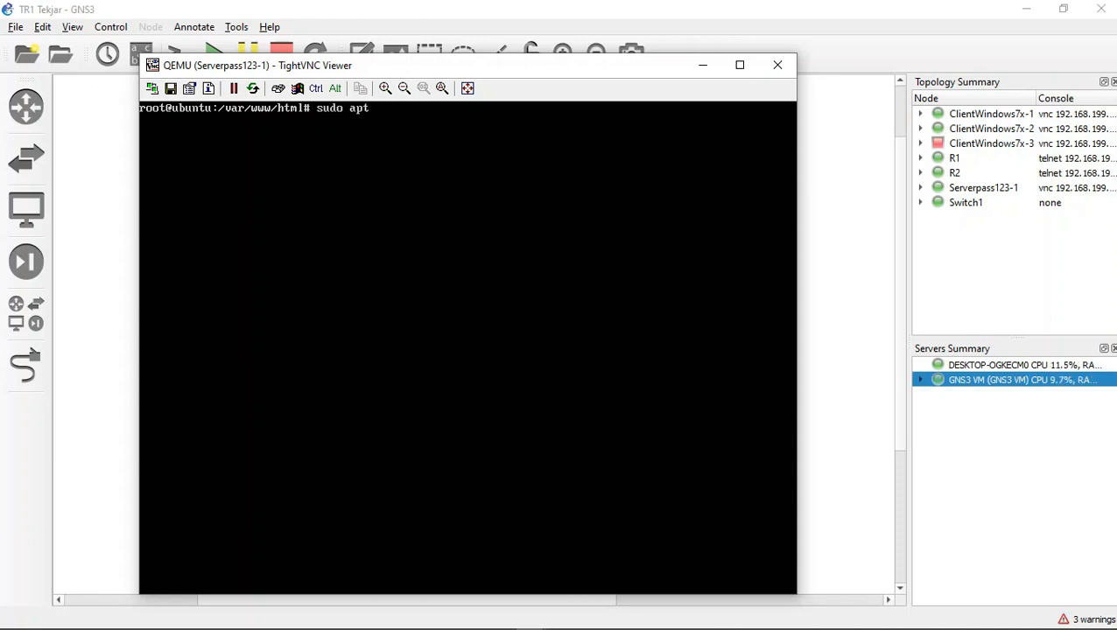
{"action": "type", "text": "-get ins"}
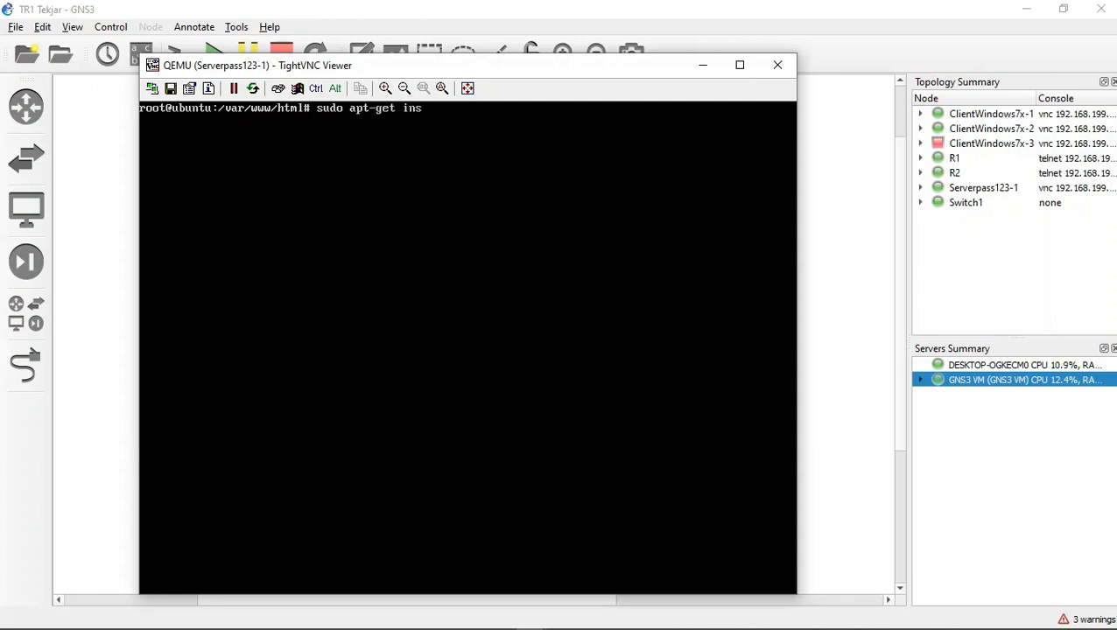
{"action": "type", "text": "ta;ll phpmyadmin"}
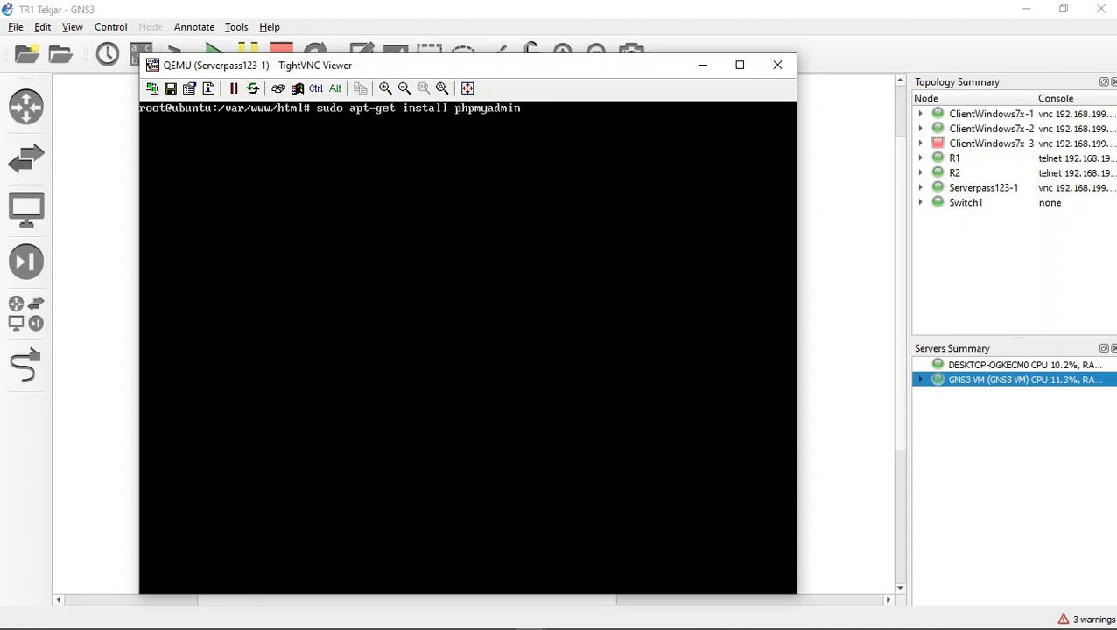
{"action": "type", "text": " apache2-utils"}
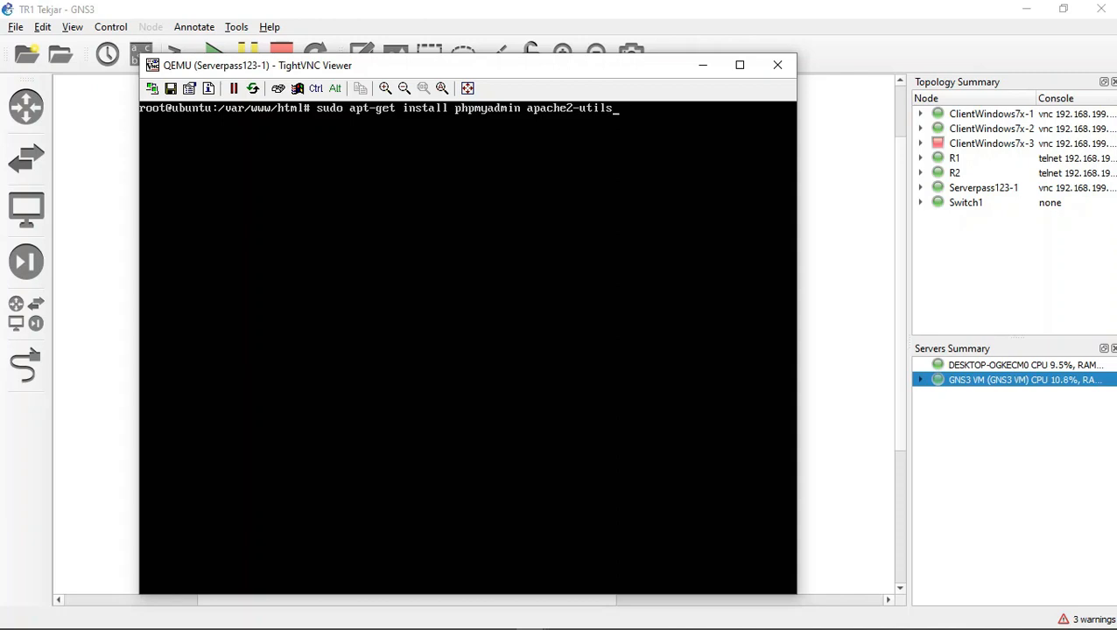
{"action": "key", "text": "BackSpace"}
{"action": "key", "text": "BackSpace"}
{"action": "key", "text": "BackSpace"}
{"action": "key", "text": "BackSpace"}
{"action": "key", "text": "BackSpace"}
{"action": "key", "text": "BackSpace"}
{"action": "key", "text": "BackSpace"}
{"action": "key", "text": "BackSpace"}
{"action": "key", "text": "BackSpace"}
{"action": "key", "text": "BackSpace"}
{"action": "key", "text": "BackSpace"}
{"action": "key", "text": "BackSpace"}
{"action": "key", "text": "BackSpace"}
{"action": "key", "text": "BackSpace"}
{"action": "key", "text": "BackSpace"}
{"action": "key", "text": "BackSpace"}
{"action": "key", "text": "BackSpace"}
{"action": "key", "text": "BackSpace"}
{"action": "key", "text": "BackSpace"}
{"action": "key", "text": "BackSpace"}
{"action": "key", "text": "BackSpace"}
{"action": "key", "text": "BackSpace"}
{"action": "key", "text": "BackSpace"}
{"action": "key", "text": "BackSpace"}
{"action": "key", "text": "BackSpace"}
{"action": "key", "text": "BackSpace"}
{"action": "key", "text": "BackSpace"}
{"action": "key", "text": "BackSpace"}
{"action": "key", "text": "BackSpace"}
{"action": "key", "text": "BackSpace"}
{"action": "key", "text": "BackSpace"}
{"action": "key", "text": "BackSpace"}
{"action": "key", "text": "BackSpace"}
{"action": "key", "text": "BackSpace"}
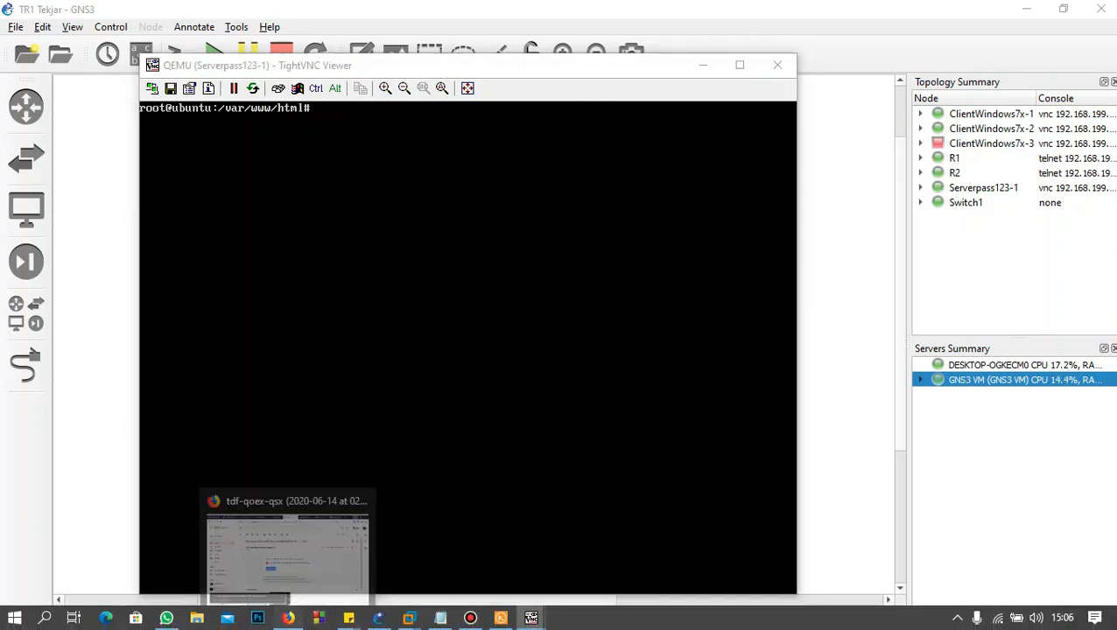
{"action": "left_click", "coordinate": [288, 618]}
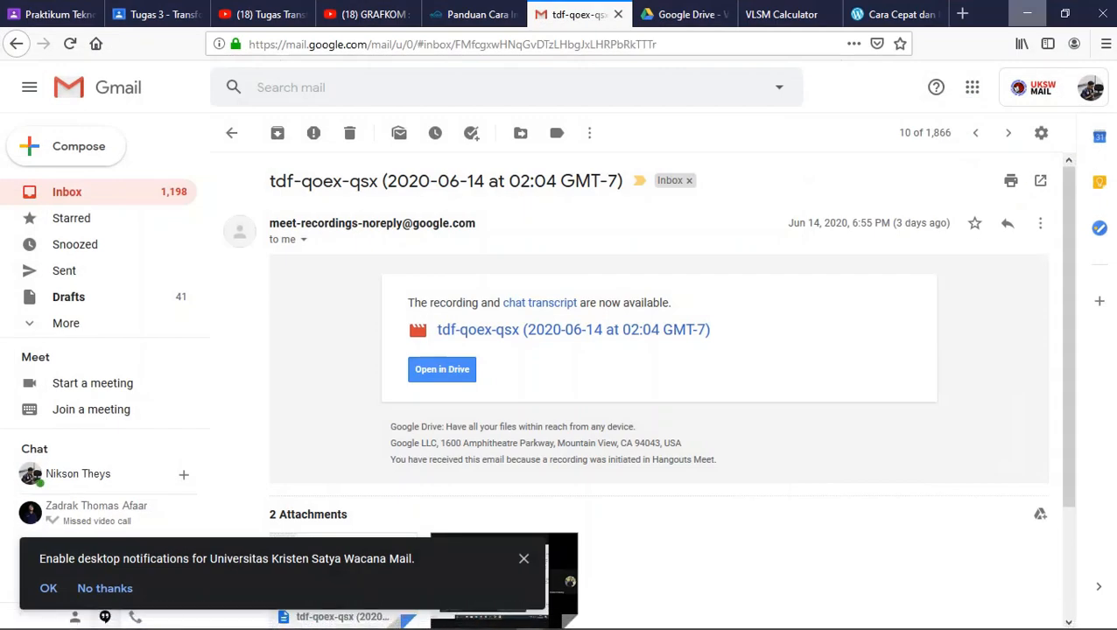
{"action": "left_click", "coordinate": [288, 618]}
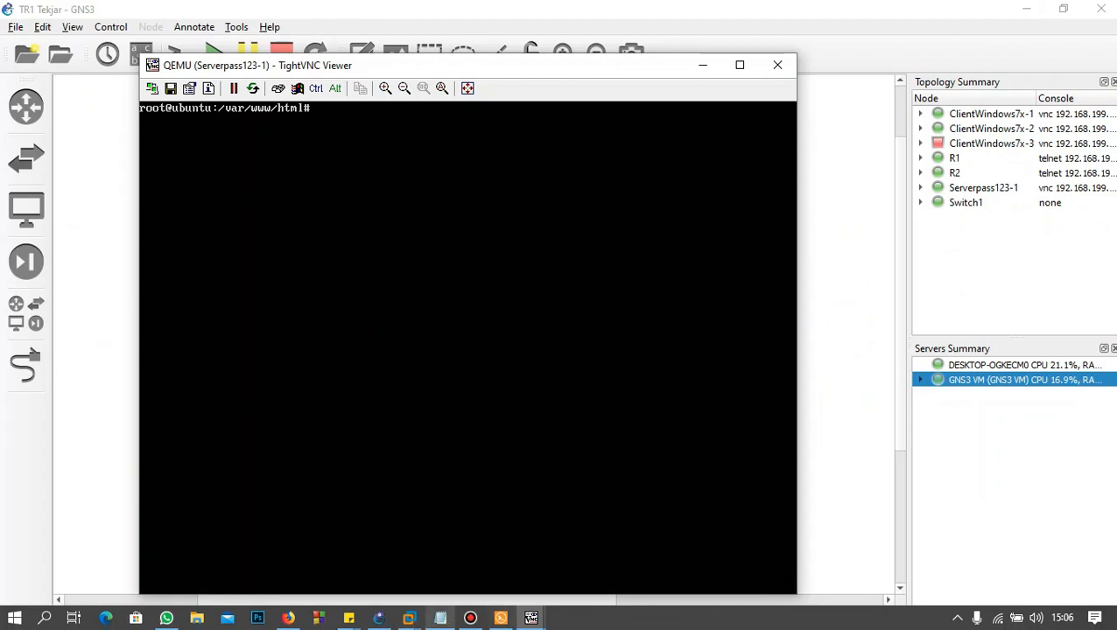
{"action": "mouse_move", "coordinate": [531, 618]}
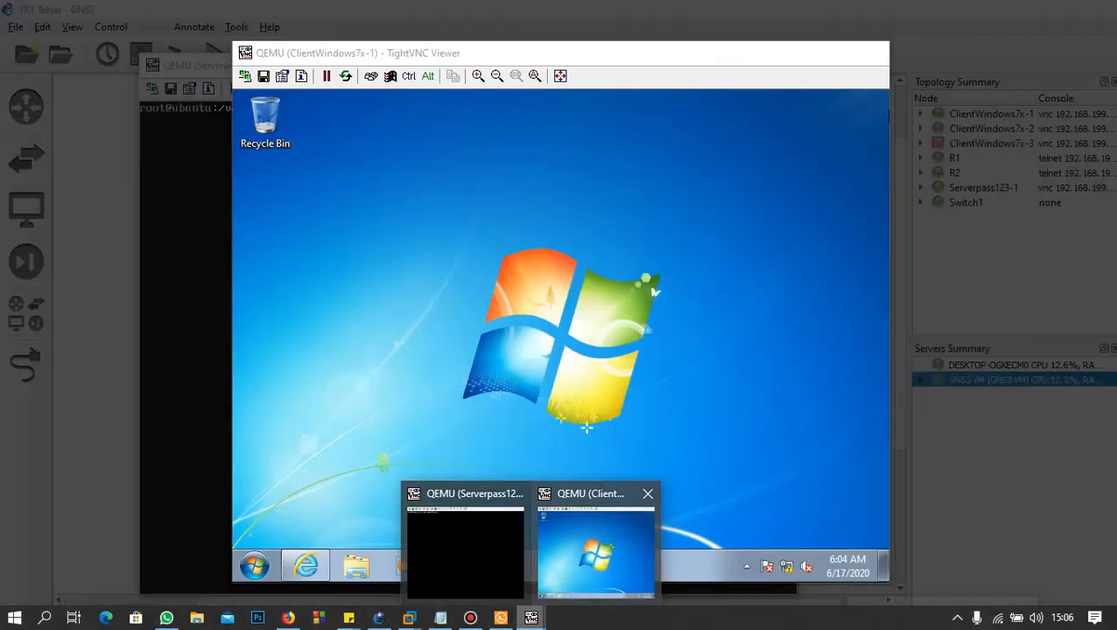
{"action": "left_click", "coordinate": [595, 544]}
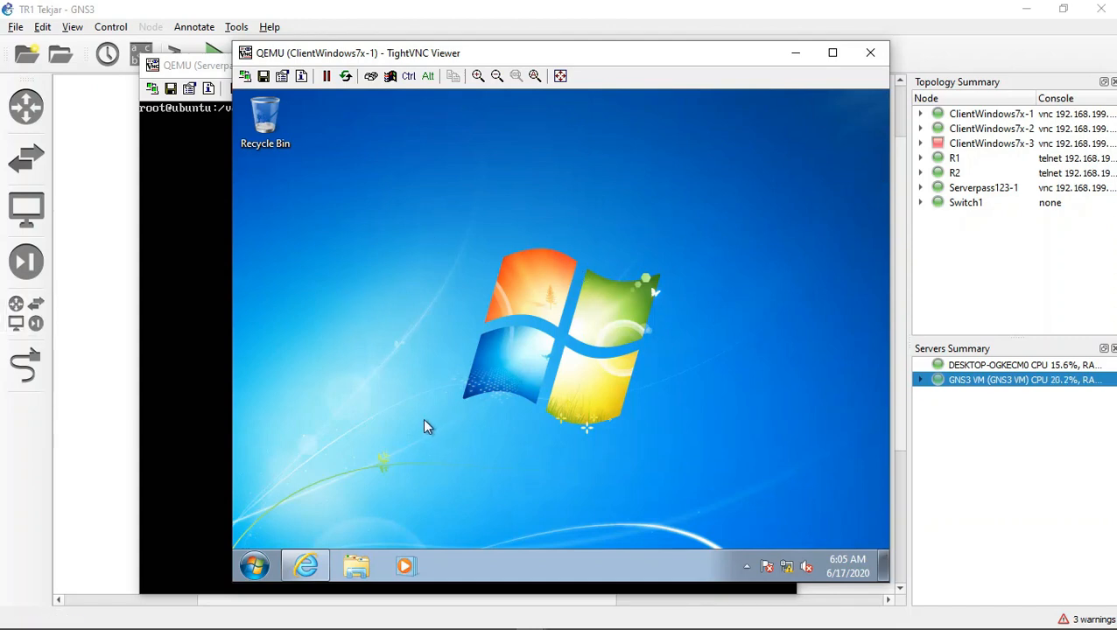
{"action": "left_click", "coordinate": [308, 567]}
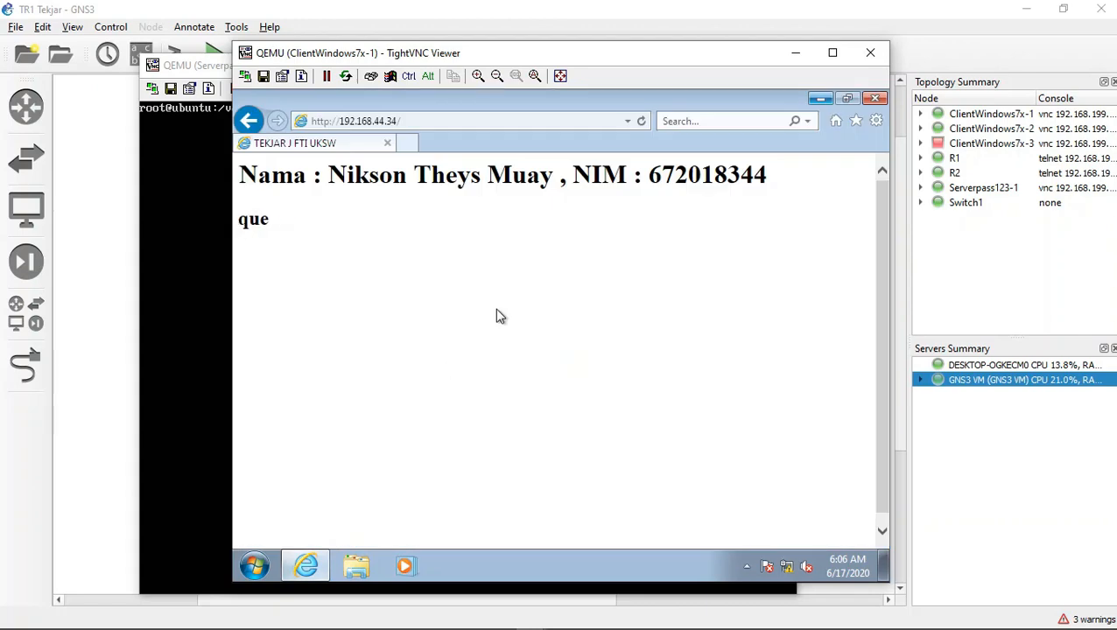
{"action": "left_click", "coordinate": [506, 122]}
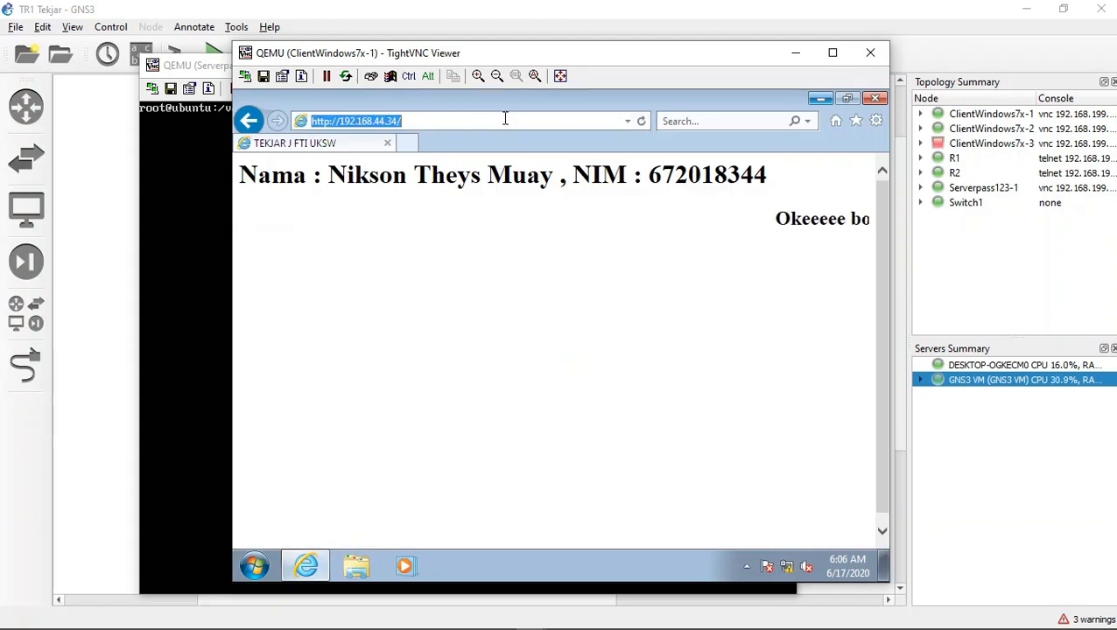
{"action": "left_click", "coordinate": [506, 123]}
{"action": "type", "text": "phpmyadmin"}
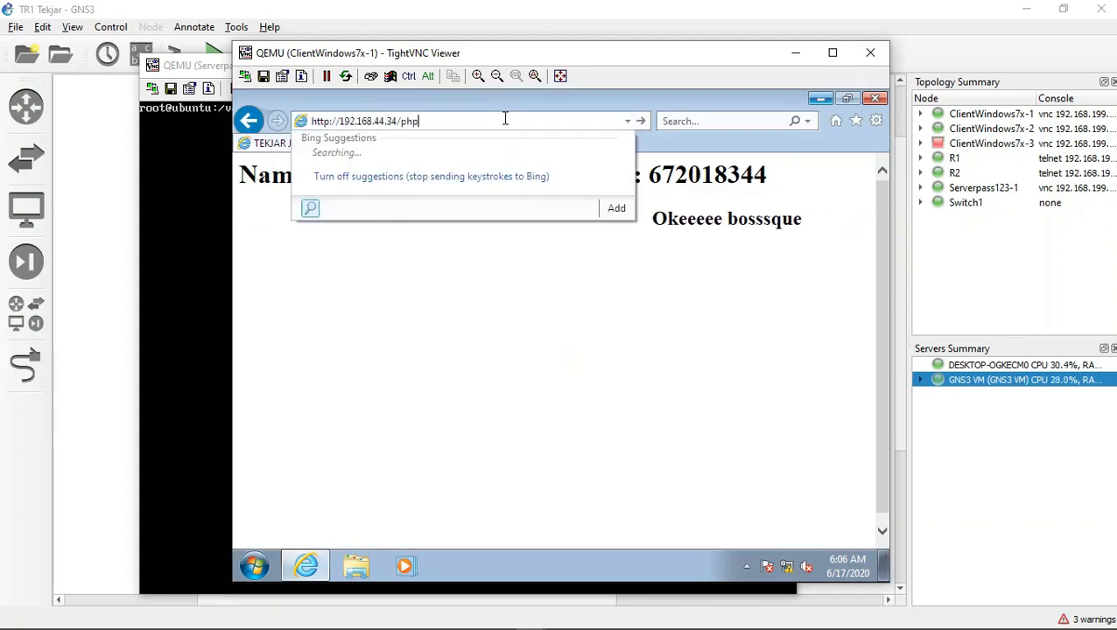
{"action": "key", "text": "Return"}
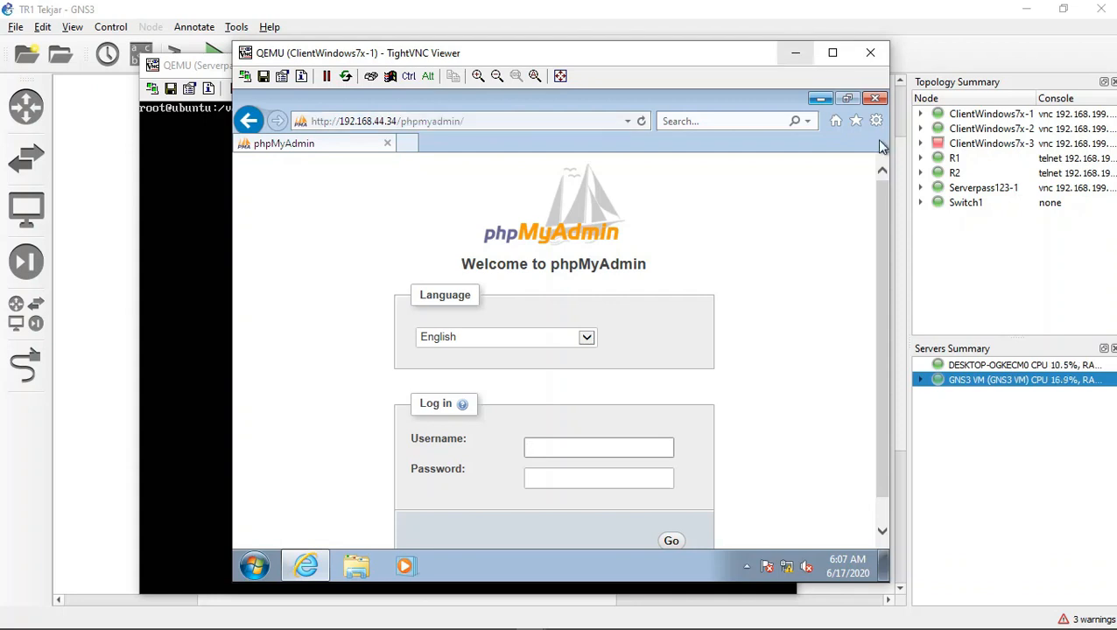
Step: Minimize the client console and change to the home directory on the server
{"action": "left_click", "coordinate": [795, 53]}
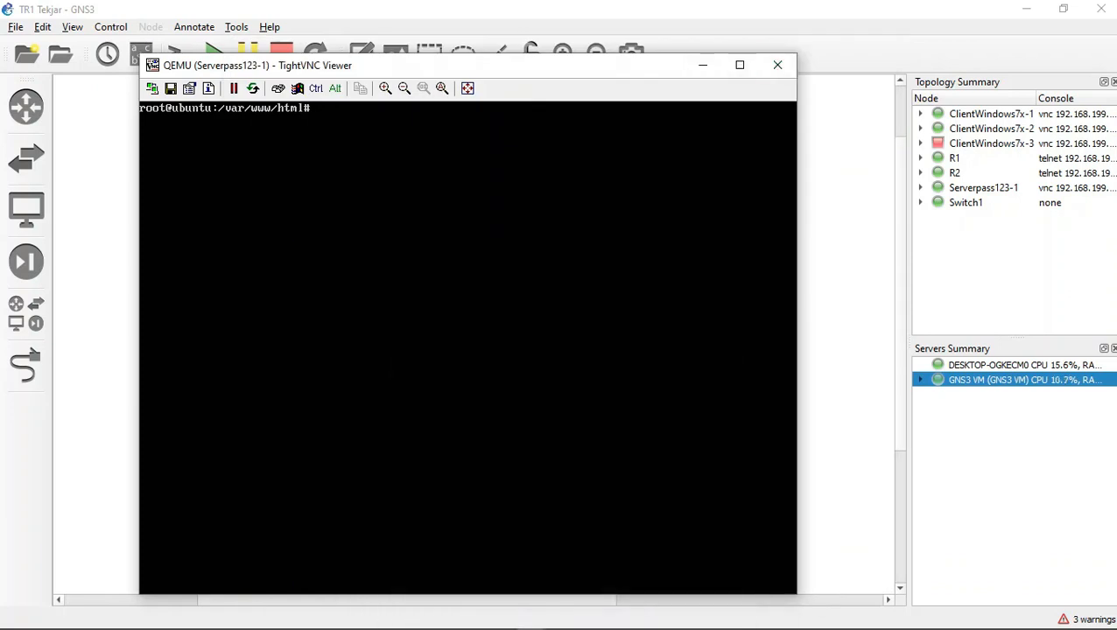
{"action": "type", "text": "cd"}
{"action": "key", "text": "Return"}
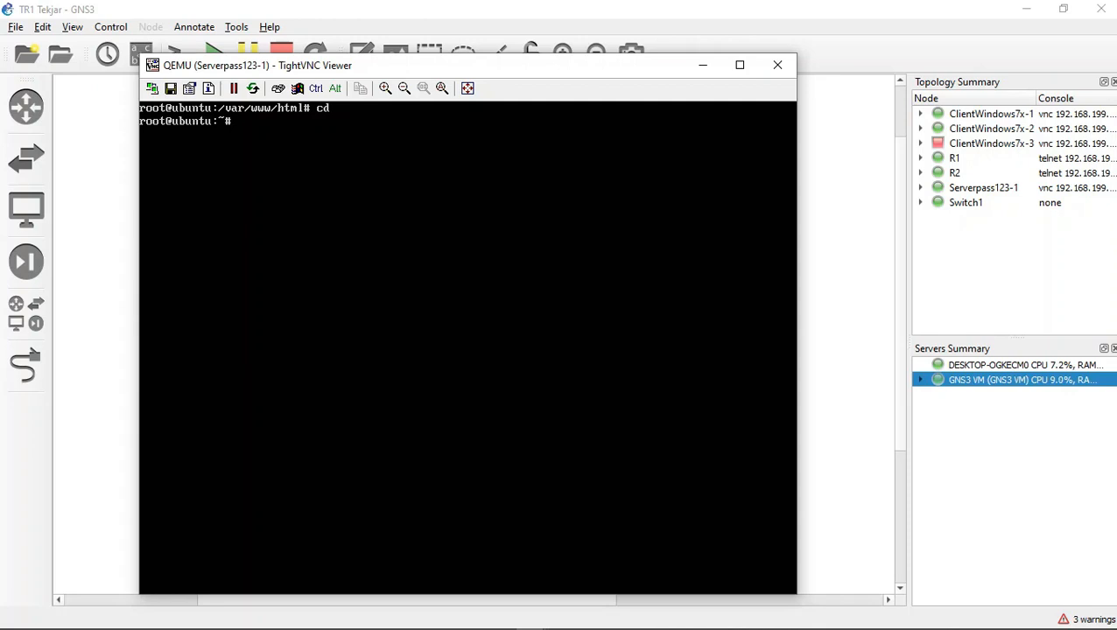
Step: Run hostname ctl at the server prompt
{"action": "type", "text": "ap"}
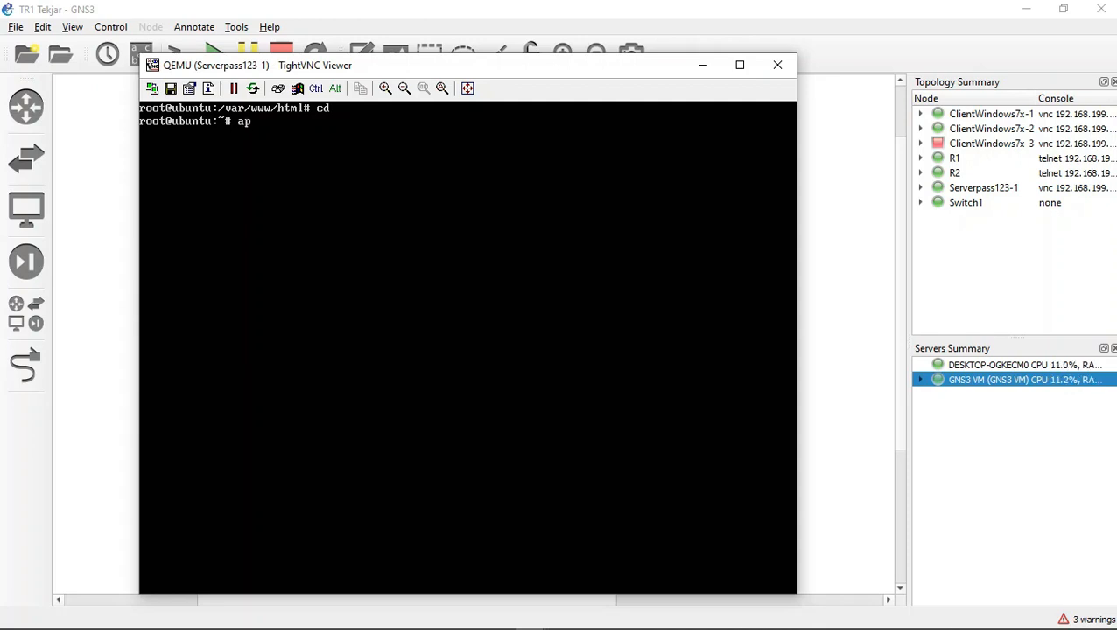
{"action": "type", "text": "t"}
{"action": "key", "text": "BackSpace"}
{"action": "key", "text": "BackSpace"}
{"action": "key", "text": "BackSpace"}
{"action": "type", "text": "sudo apt"}
{"action": "key", "text": "BackSpace"}
{"action": "key", "text": "BackSpace"}
{"action": "key", "text": "BackSpace"}
{"action": "key", "text": "BackSpace"}
{"action": "key", "text": "BackSpace"}
{"action": "key", "text": "BackSpace"}
{"action": "key", "text": "BackSpace"}
{"action": "type", "text": "ud"}
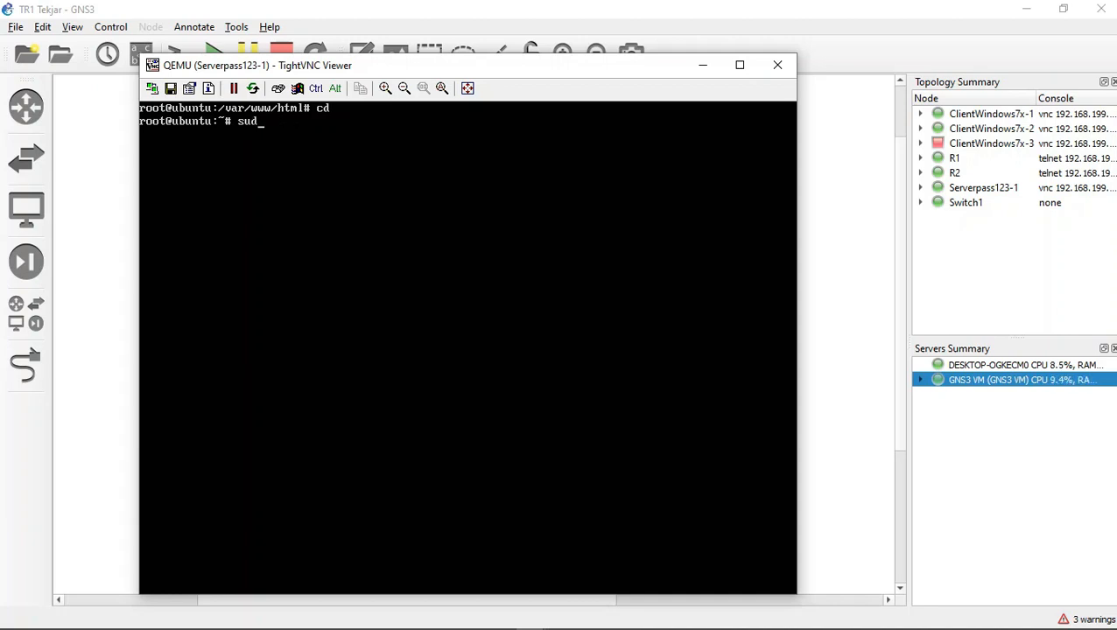
{"action": "key", "text": "BackSpace"}
{"action": "key", "text": "BackSpace"}
{"action": "key", "text": "BackSpace"}
{"action": "type", "text": "sudo apt"}
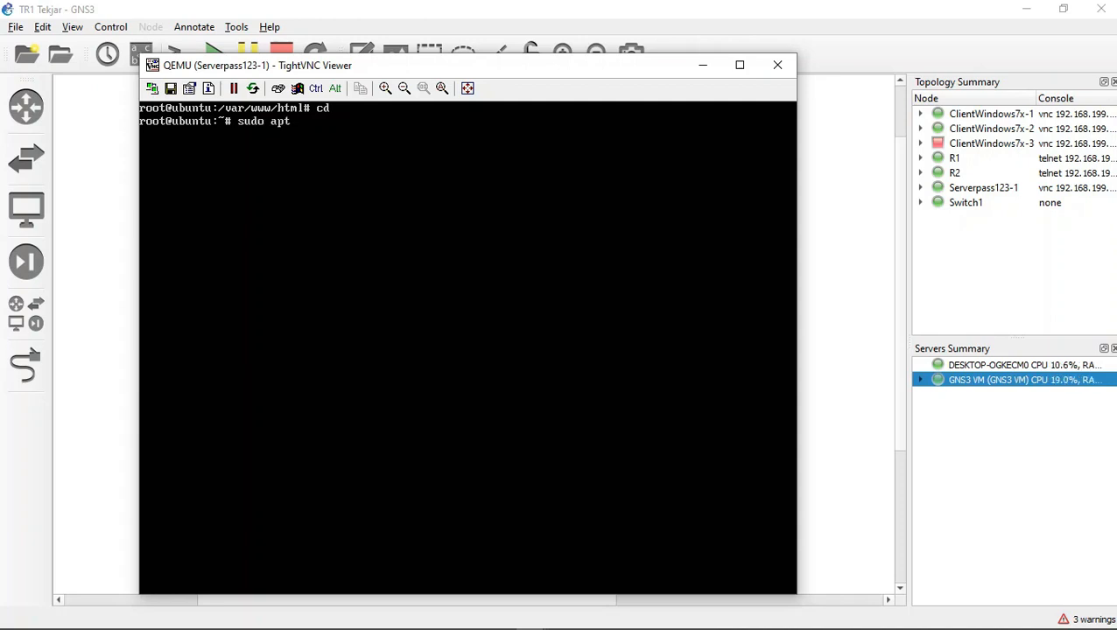
{"action": "type", "text": "-get bind9"}
{"action": "key", "text": "BackSpace"}
{"action": "key", "text": "BackSpace"}
{"action": "key", "text": "BackSpace"}
{"action": "key", "text": "BackSpace"}
{"action": "key", "text": "BackSpace"}
{"action": "key", "text": "BackSpace"}
{"action": "key", "text": "BackSpace"}
{"action": "key", "text": "BackSpace"}
{"action": "key", "text": "BackSpace"}
{"action": "key", "text": "BackSpace"}
{"action": "key", "text": "BackSpace"}
{"action": "key", "text": "BackSpace"}
{"action": "key", "text": "BackSpace"}
{"action": "key", "text": "BackSpace"}
{"action": "key", "text": "BackSpace"}
{"action": "key", "text": "BackSpace"}
{"action": "key", "text": "BackSpace"}
{"action": "key", "text": "BackSpace"}
{"action": "type", "text": "hostname"}
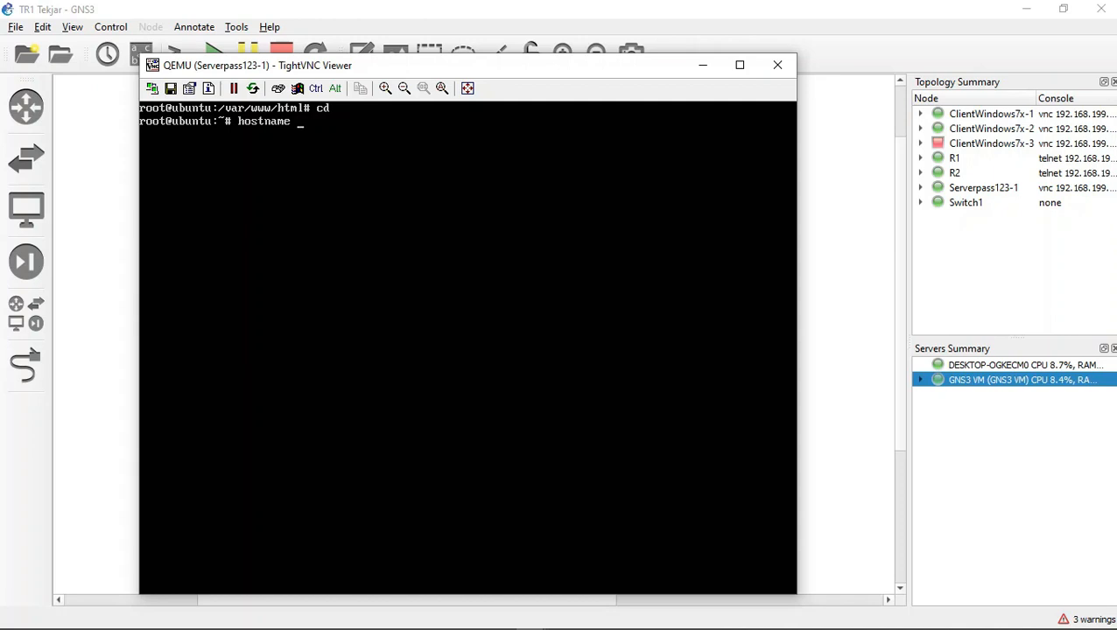
{"action": "type", "text": " ctl"}
{"action": "key", "text": "Return"}
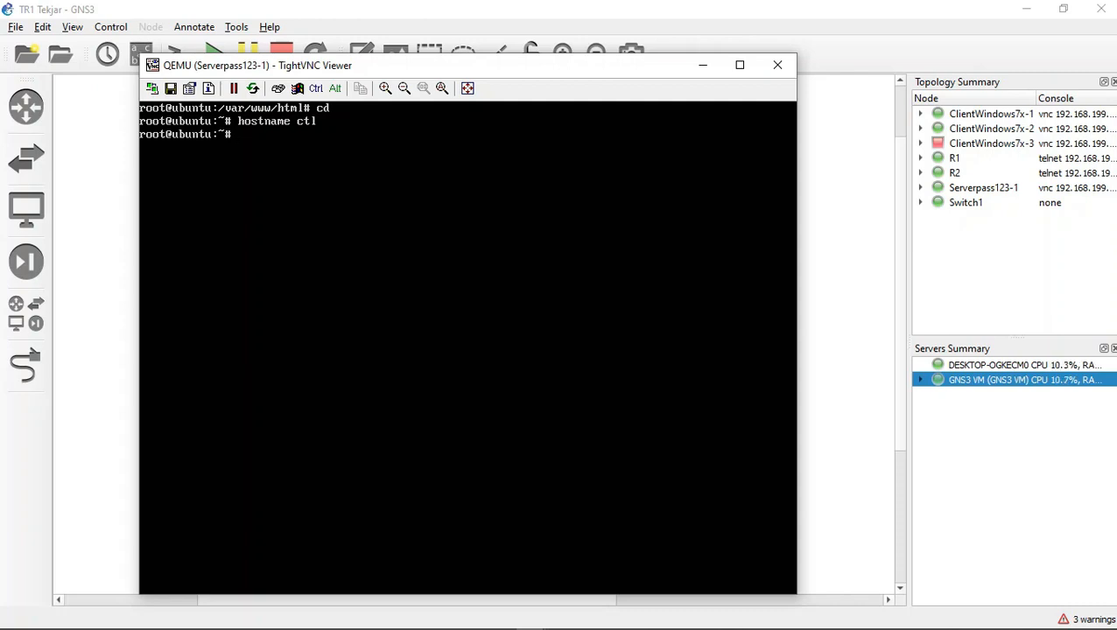
Step: Display the server's host information with hostnamectl
{"action": "type", "text": "hostnamectl"}
{"action": "key", "text": "Return"}
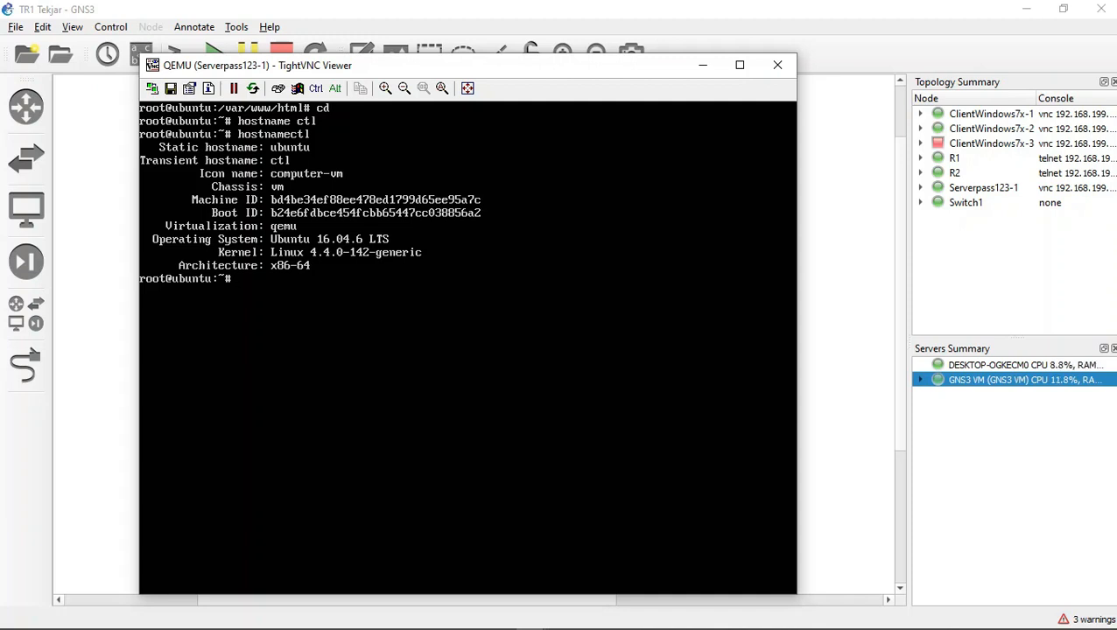
Step: Set the hostname to trtekjarj.com with hostnamectl set-hostname
{"action": "type", "text": "hostname c"}
{"action": "key", "text": "BackSpace"}
{"action": "key", "text": "BackSpace"}
{"action": "type", "text": "t"}
{"action": "key", "text": "BackSpace"}
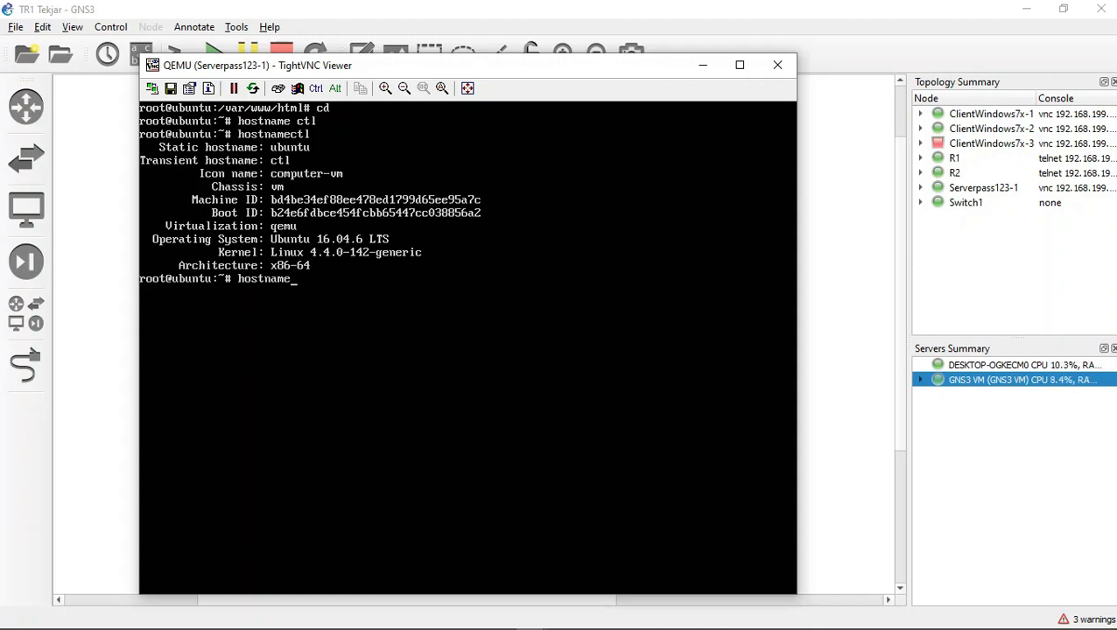
{"action": "type", "text": "ctl"}
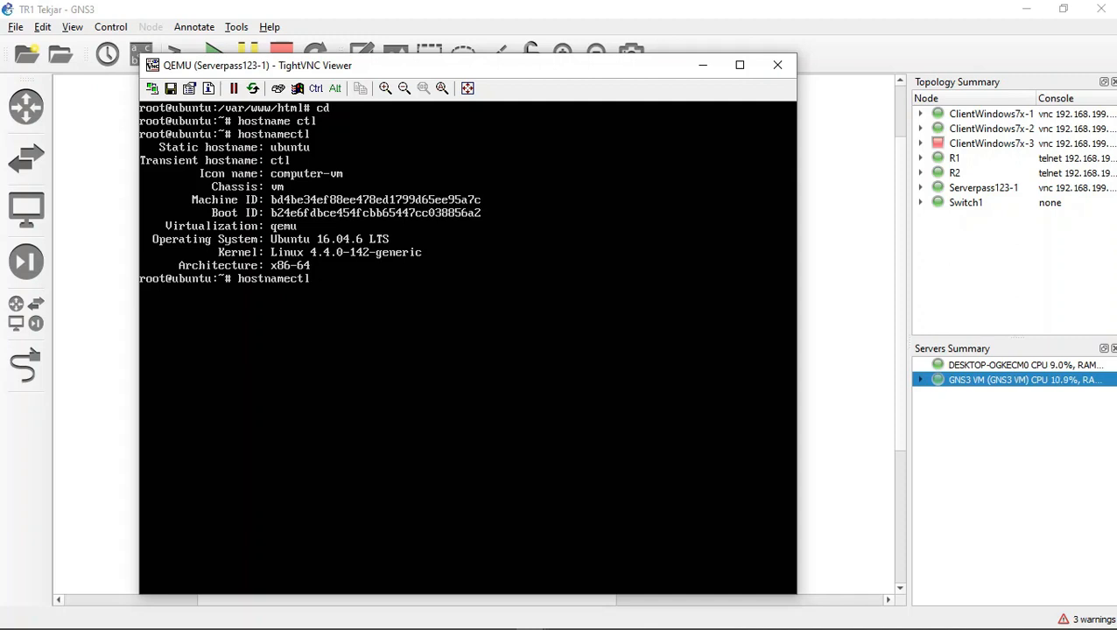
{"action": "type", "text": " set-hostname tekjarj"}
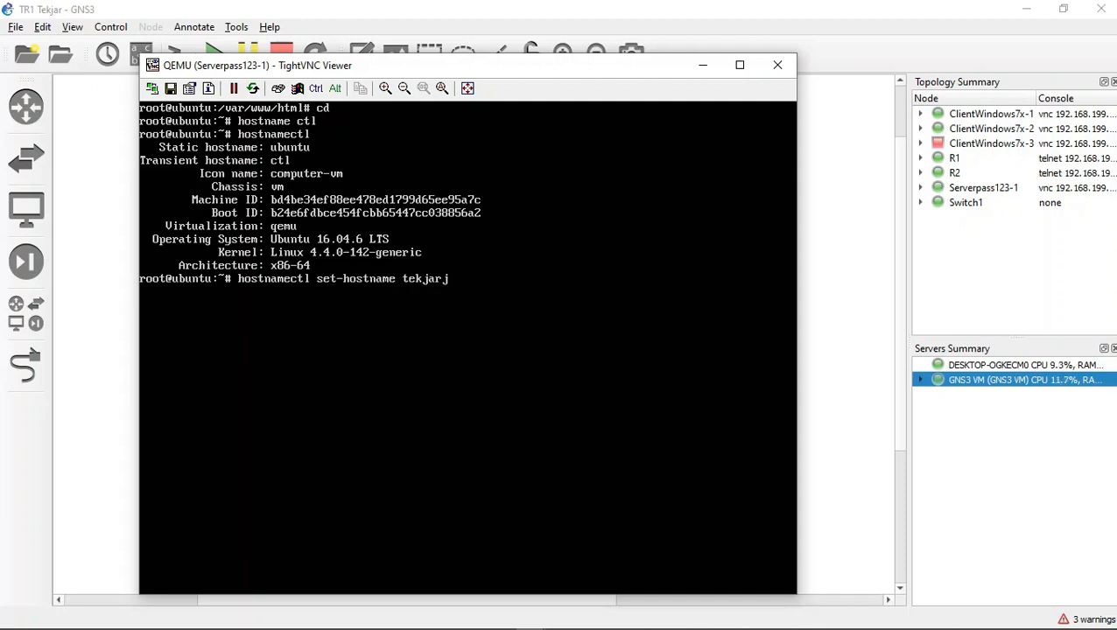
{"action": "type", "text": ".com"}
{"action": "key", "text": "Left"}
{"action": "key", "text": "Left"}
{"action": "key", "text": "Left"}
{"action": "key", "text": "Left"}
{"action": "key", "text": "Left"}
{"action": "key", "text": "Left"}
{"action": "key", "text": "Left"}
{"action": "key", "text": "Left"}
{"action": "key", "text": "Left"}
{"action": "key", "text": "Left"}
{"action": "key", "text": "Left"}
{"action": "type", "text": "tr"}
{"action": "key", "text": "Return"}
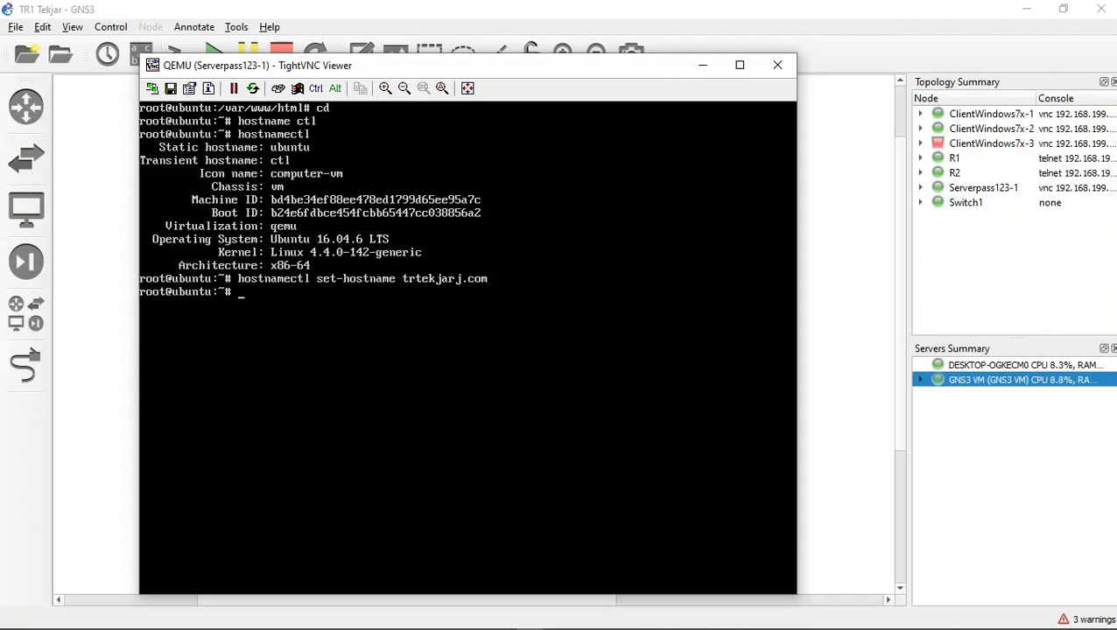
Step: Try to open /etc/hosts in nano with sudo
{"action": "type", "text": "sudo"}
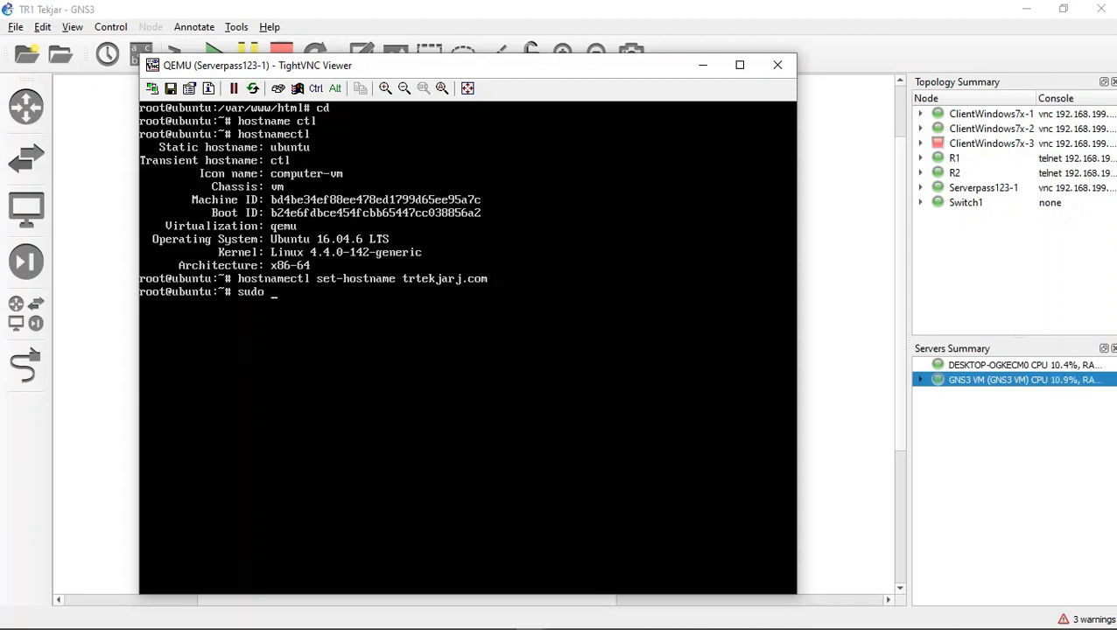
{"action": "type", "text": "nano /etc/hosts"}
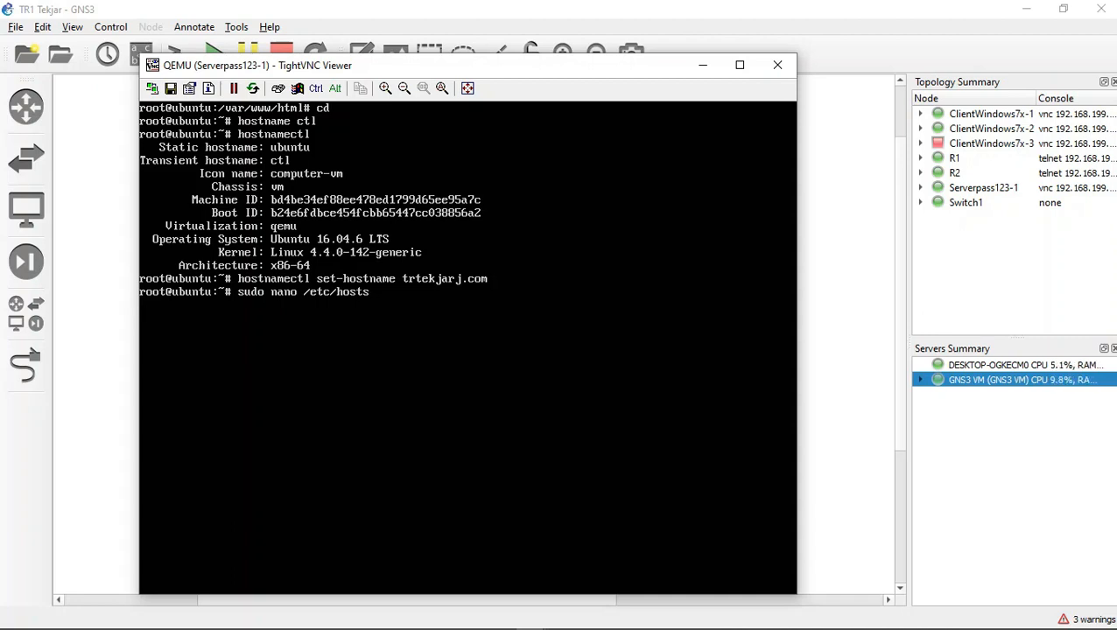
{"action": "key", "text": "Return"}
{"action": "left_click", "coordinate": [470, 625]}
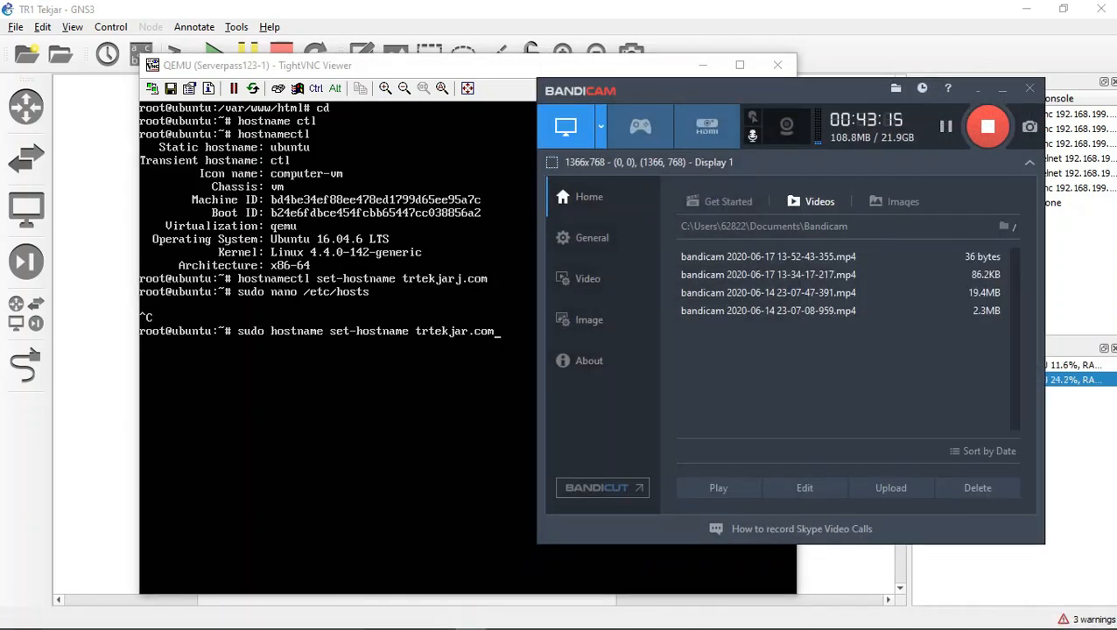
Step: Set the hostname to trtekjar.com with sudo hostnamectl set-hostname
{"action": "key", "text": "alt+Tab"}
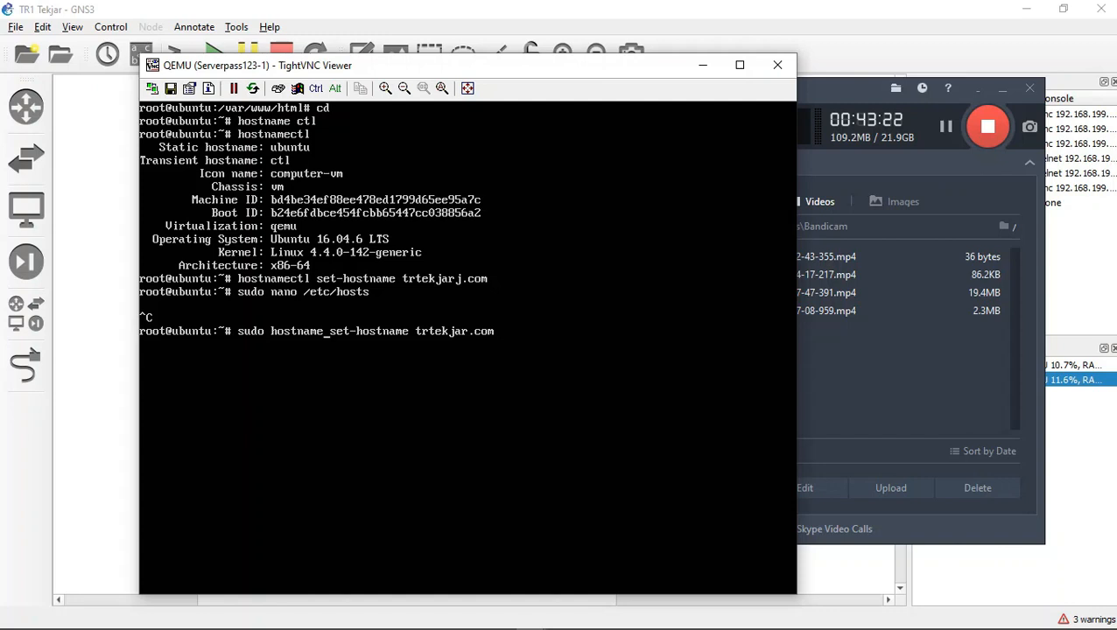
{"action": "type", "text": "ctl"}
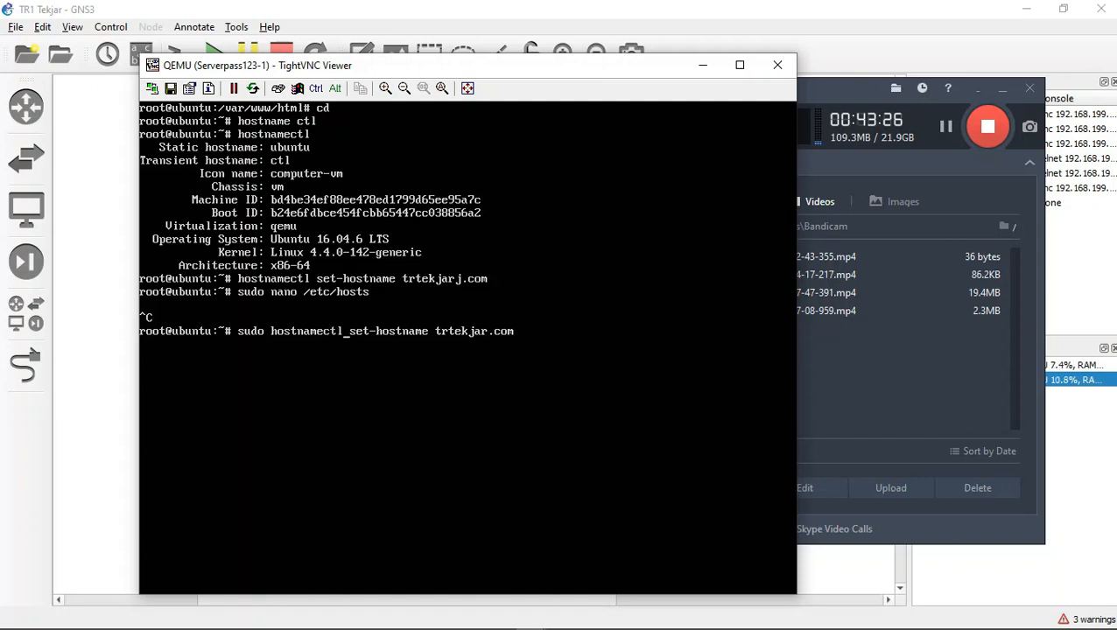
{"action": "key", "text": "Return"}
{"action": "key", "text": "alt+Tab"}
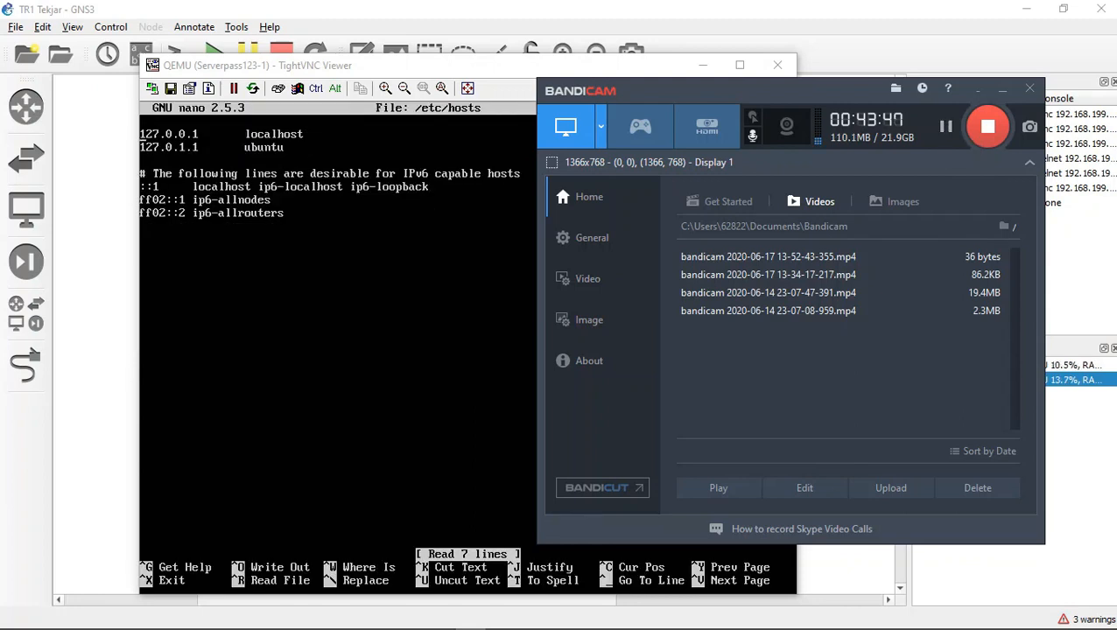
Step: Close /etc/hosts in nano and reopen it from the command history
{"action": "key", "text": "alt+Tab"}
{"action": "key", "text": "ctrl+x"}
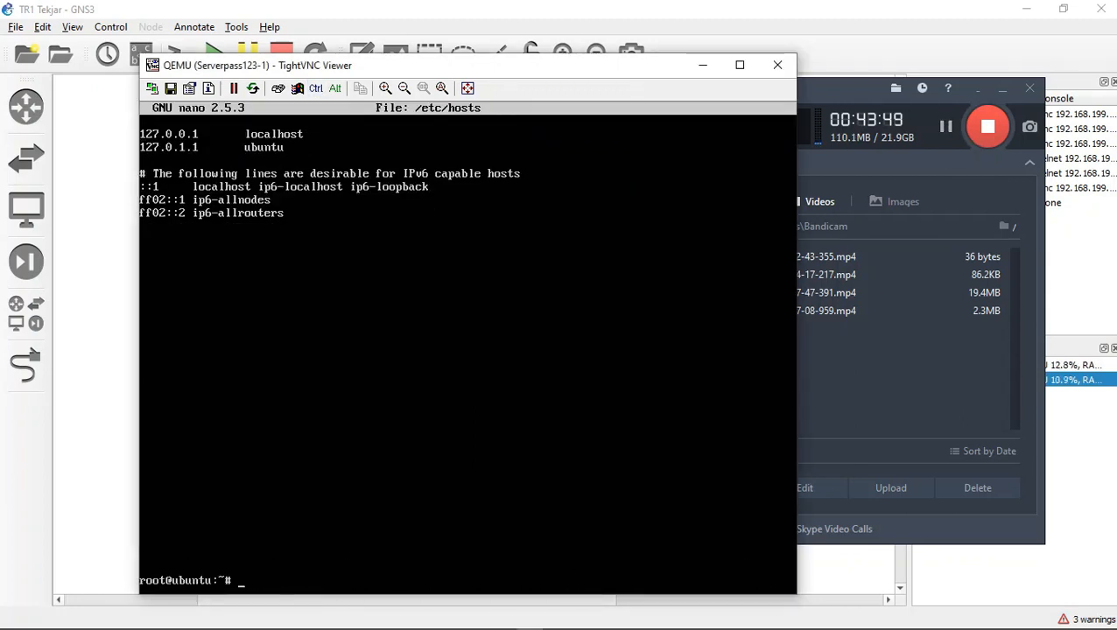
{"action": "key", "text": "Up"}
{"action": "key", "text": "Up"}
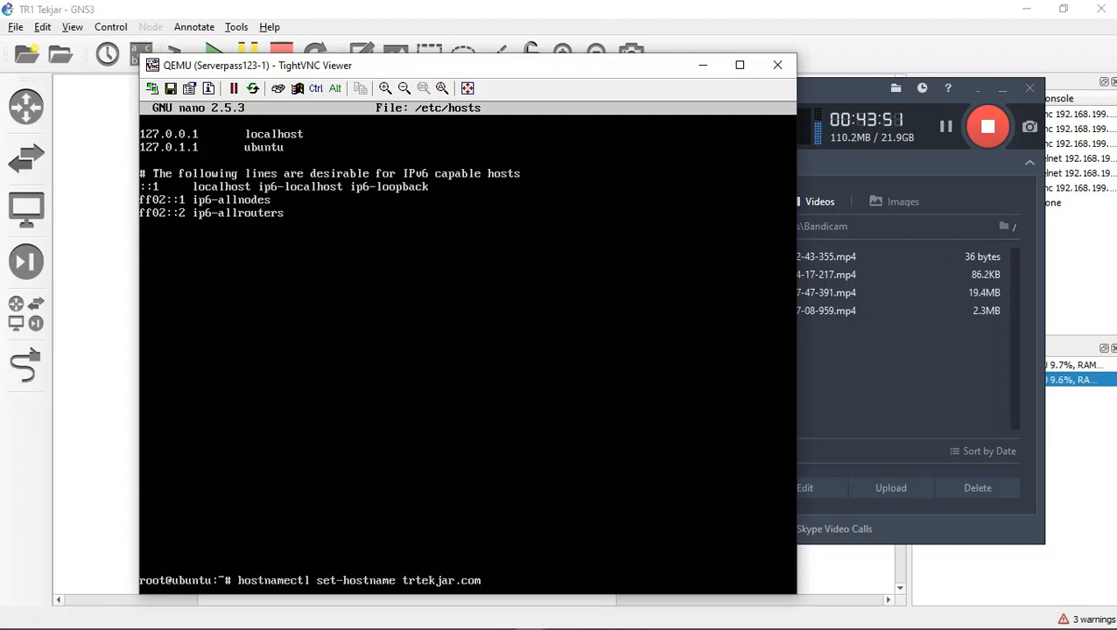
{"action": "key", "text": "Down"}
{"action": "key", "text": "Up"}
{"action": "key", "text": "Down"}
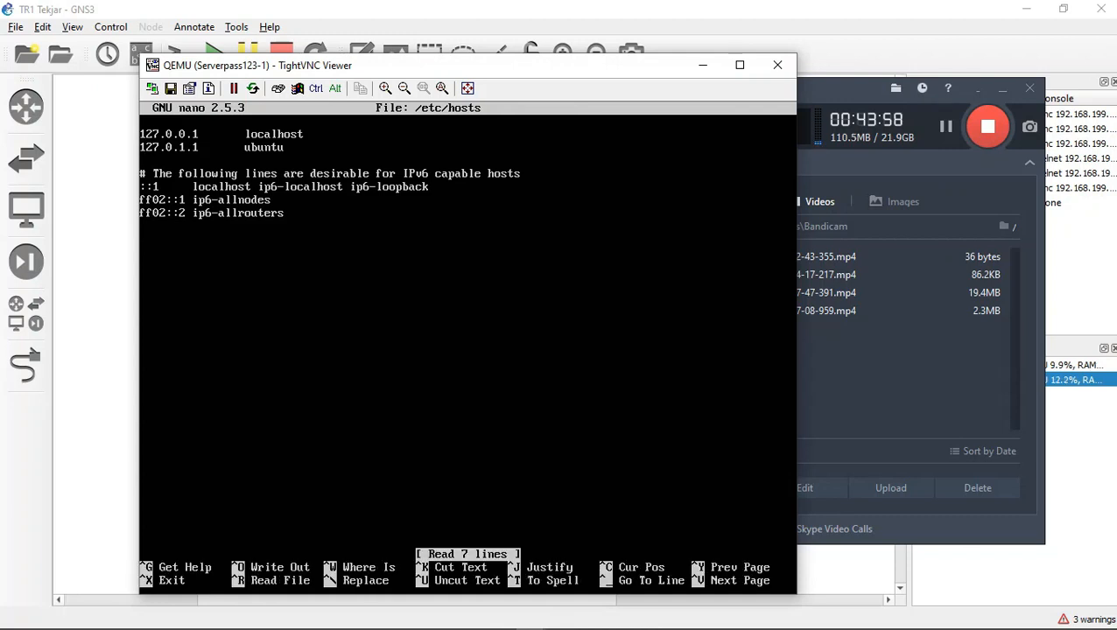
Step: Replace the hostname on the 127.0.1.1 line of /etc/hosts with trtekjarj.com and save the file
{"action": "key", "text": "Right"}
{"action": "key", "text": "Right"}
{"action": "key", "text": "Right"}
{"action": "key", "text": "Right"}
{"action": "key", "text": "Right"}
{"action": "key", "text": "Right"}
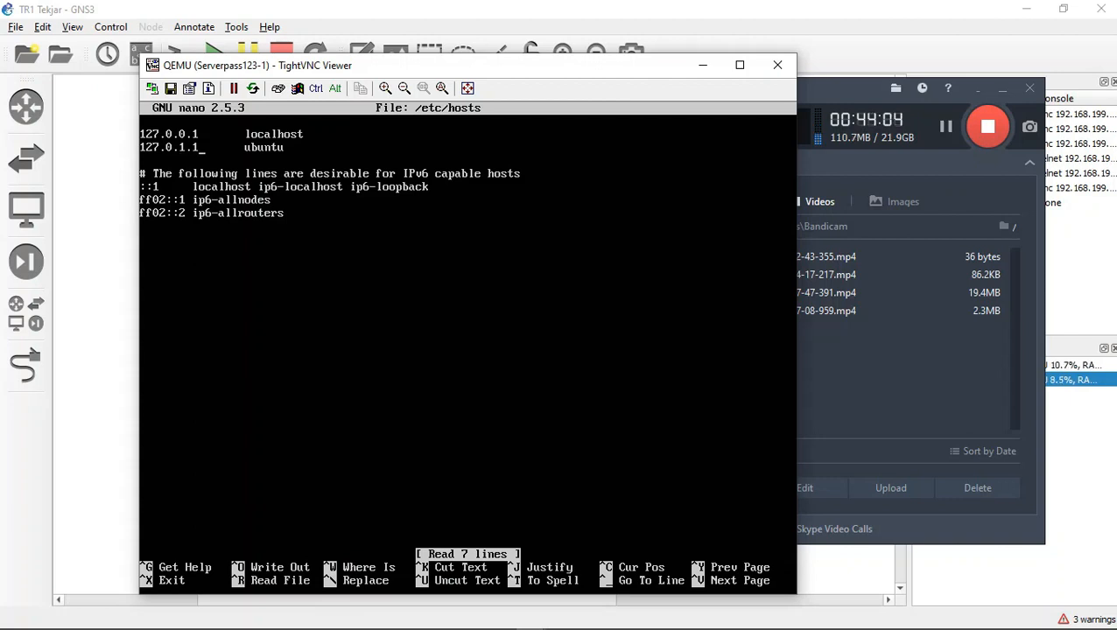
{"action": "key", "text": "Down"}
{"action": "key", "text": "Down"}
{"action": "key", "text": "Down"}
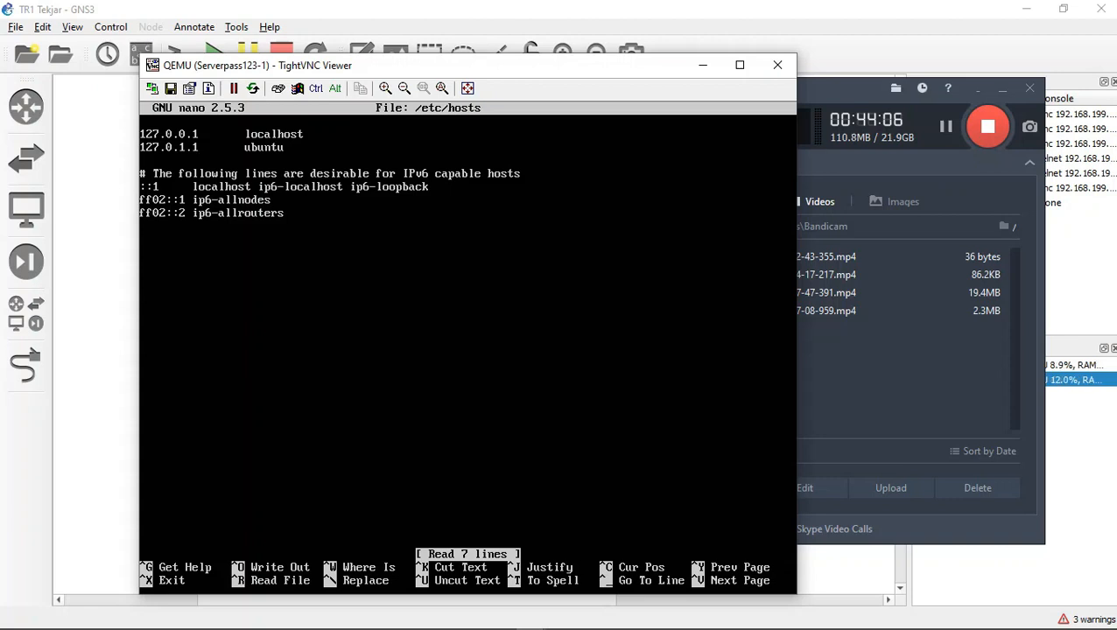
{"action": "key", "text": "Up"}
{"action": "key", "text": "Right"}
{"action": "key", "text": "Up"}
{"action": "key", "text": "Right"}
{"action": "key", "text": "Right"}
{"action": "key", "text": "Right"}
{"action": "key", "text": "Right"}
{"action": "key", "text": "Right"}
{"action": "key", "text": "Right"}
{"action": "key", "text": "Right"}
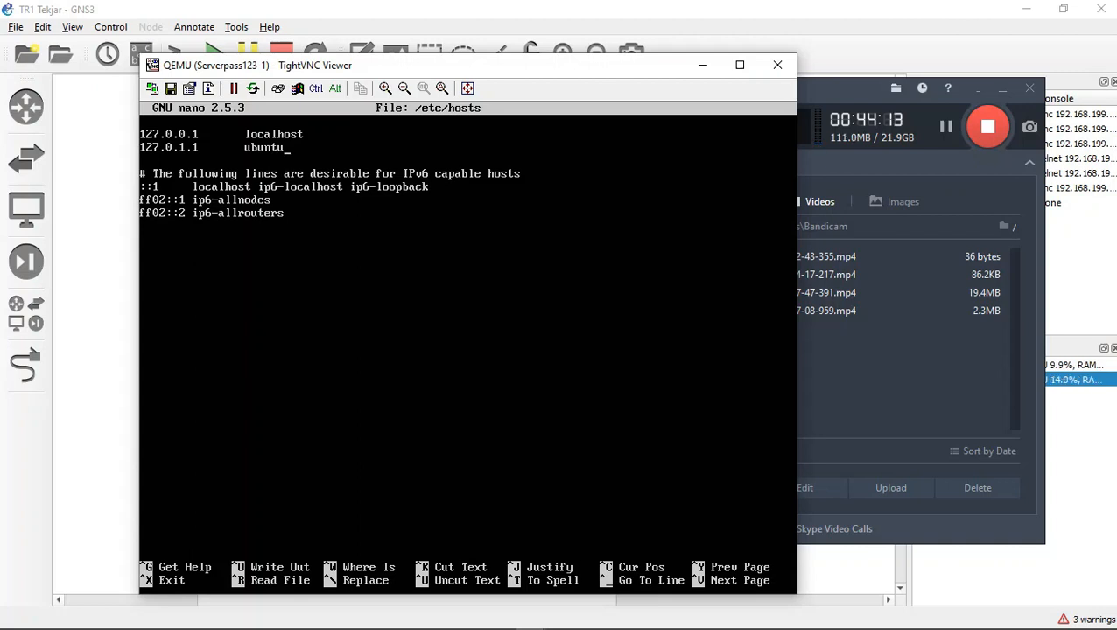
{"action": "key", "text": "BackSpace"}
{"action": "key", "text": "BackSpace"}
{"action": "key", "text": "BackSpace"}
{"action": "key", "text": "BackSpace"}
{"action": "key", "text": "BackSpace"}
{"action": "key", "text": "BackSpace"}
{"action": "type", "text": "tr"}
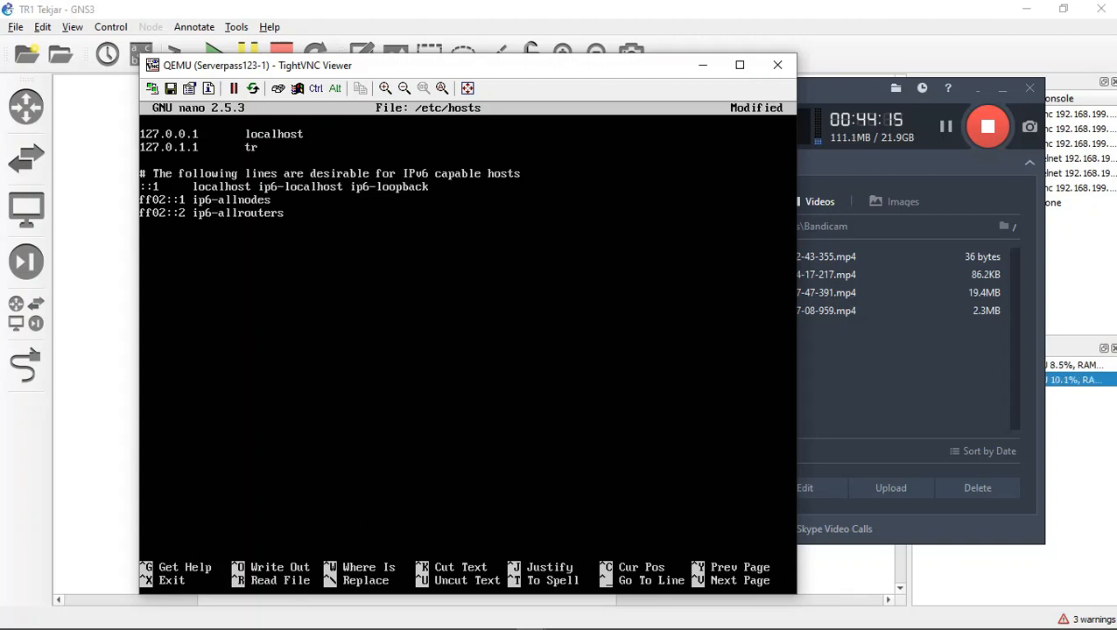
{"action": "type", "text": "tekjarj.com"}
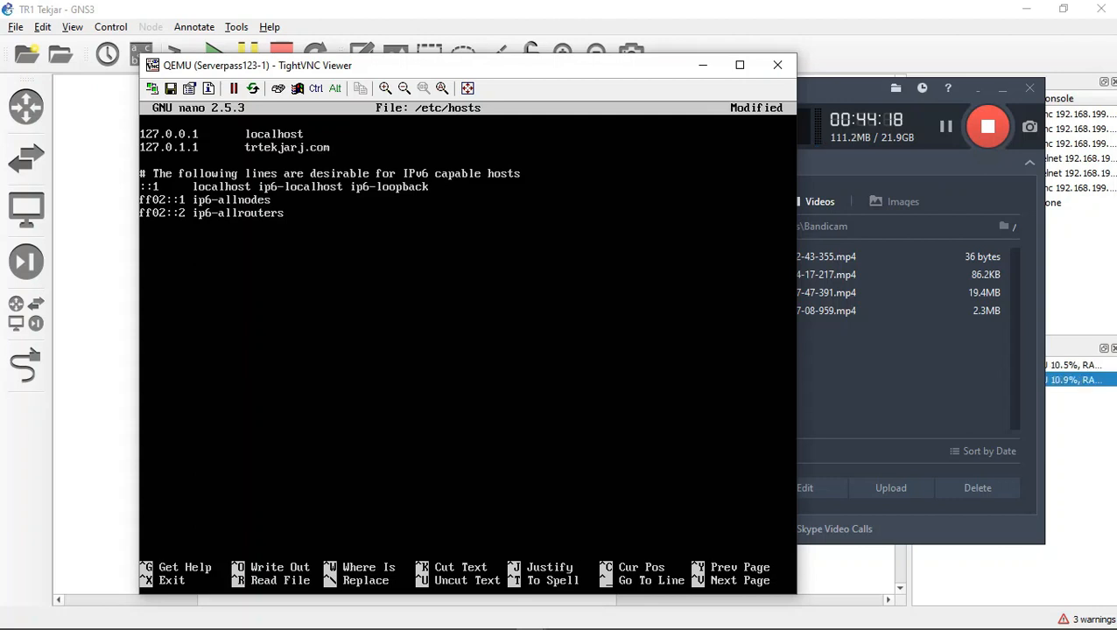
{"action": "key", "text": "ctrl+x"}
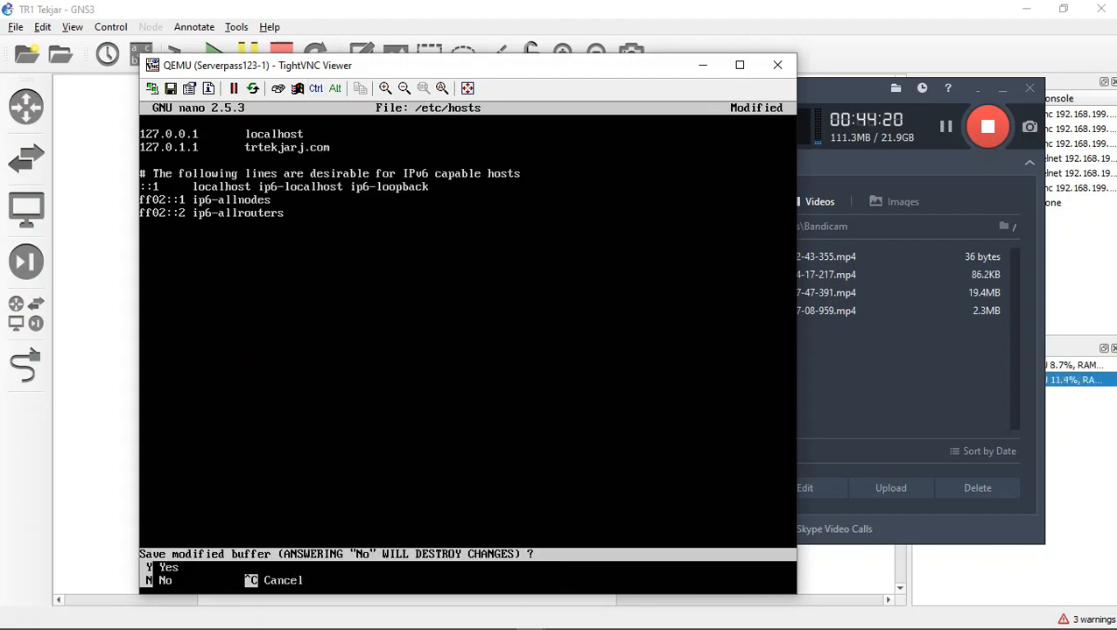
{"action": "key", "text": "y"}
{"action": "key", "text": "Return"}
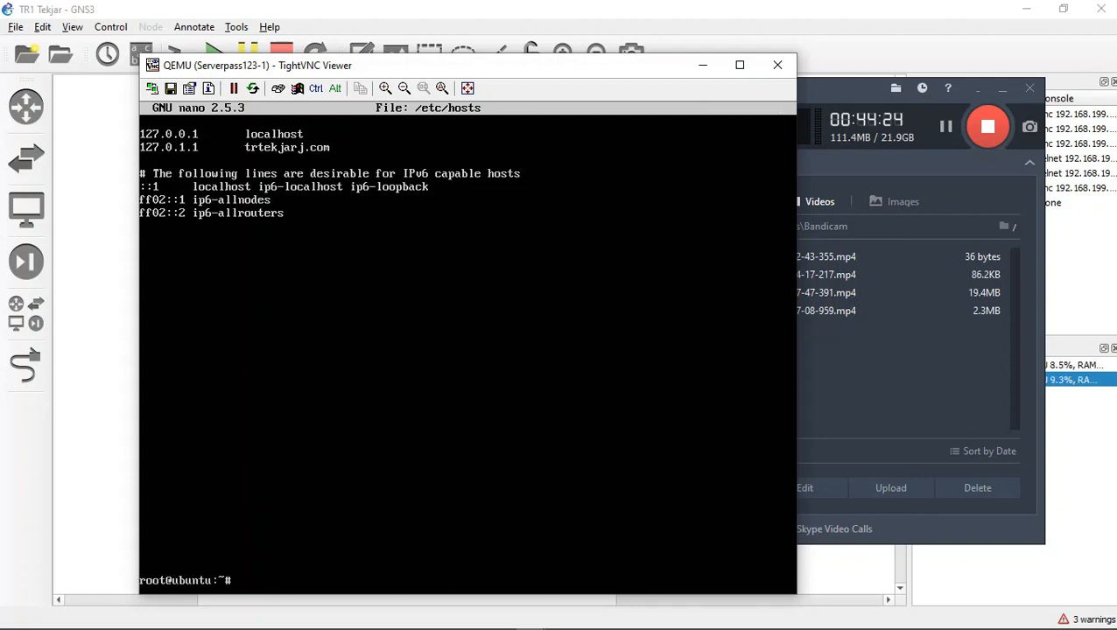
Step: Reboot the server
{"action": "type", "text": "rebbot"}
{"action": "key", "text": "BackSpace"}
{"action": "key", "text": "BackSpace"}
{"action": "key", "text": "BackSpace"}
{"action": "key", "text": "BackSpace"}
{"action": "type", "text": "boot"}
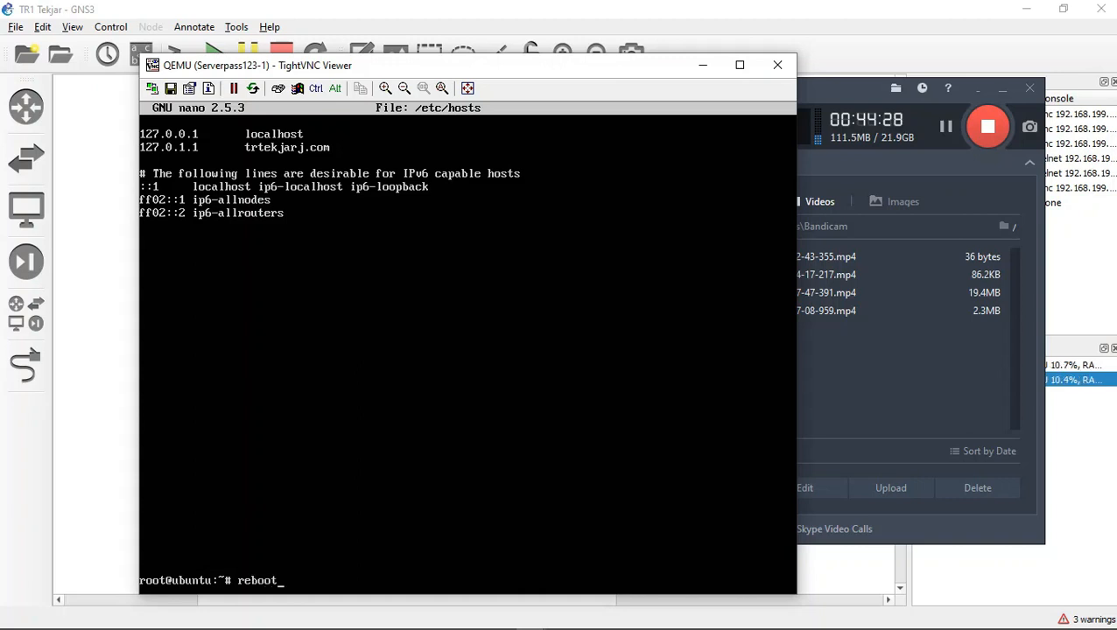
{"action": "key", "text": "Return"}
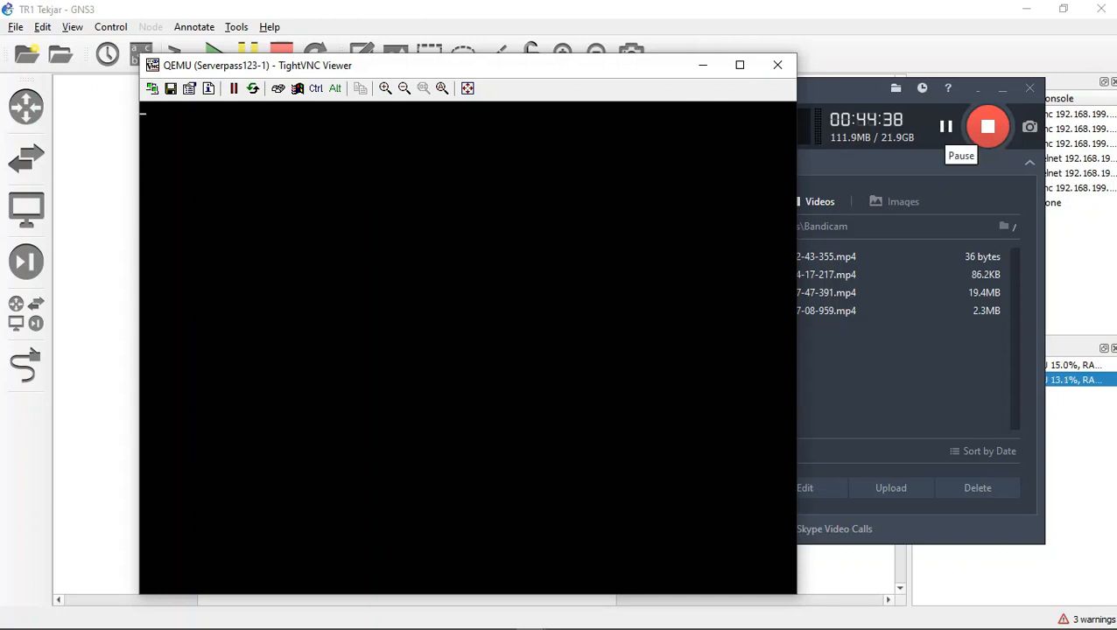
Step: Log in to the rebooted server as ubuntu with the account password
{"action": "left_click", "coordinate": [946, 127]}
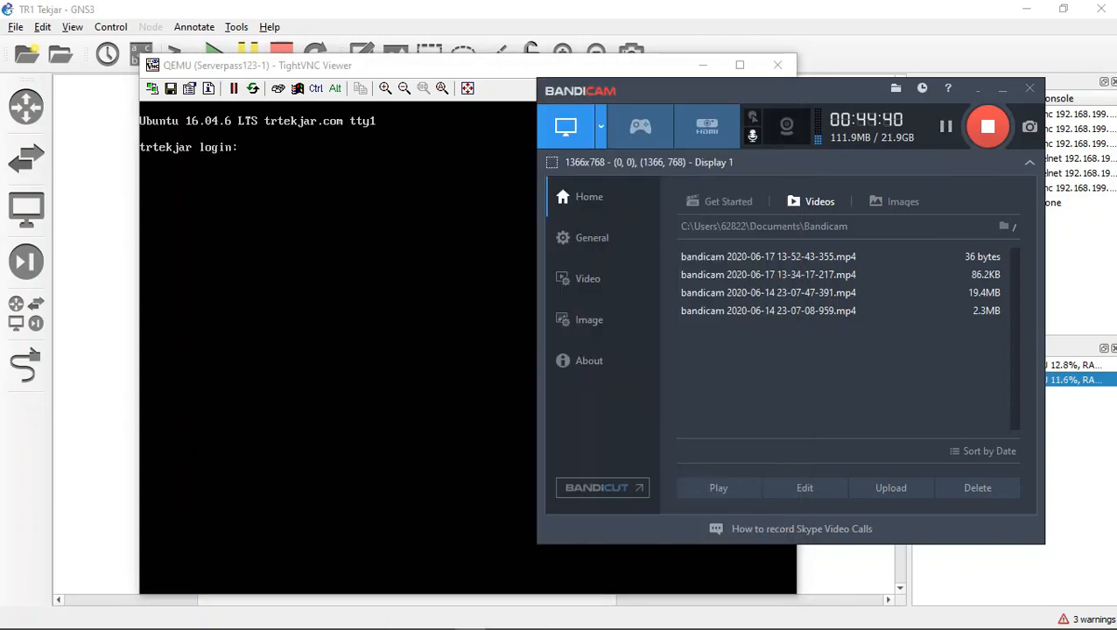
{"action": "left_click", "coordinate": [368, 298]}
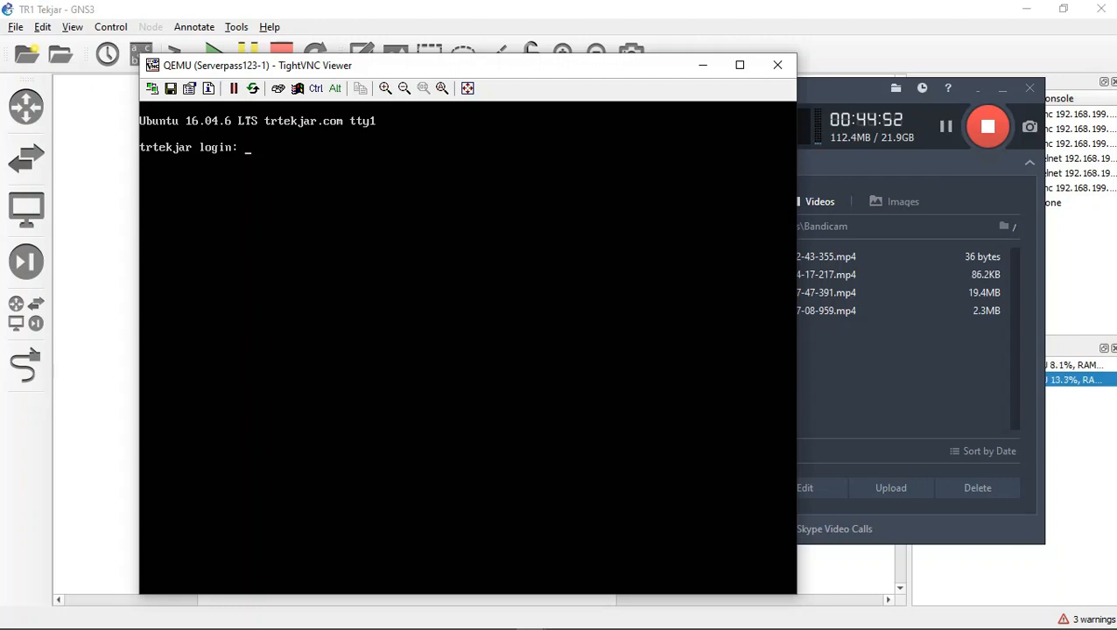
{"action": "type", "text": "ubuntu"}
{"action": "key", "text": "Return"}
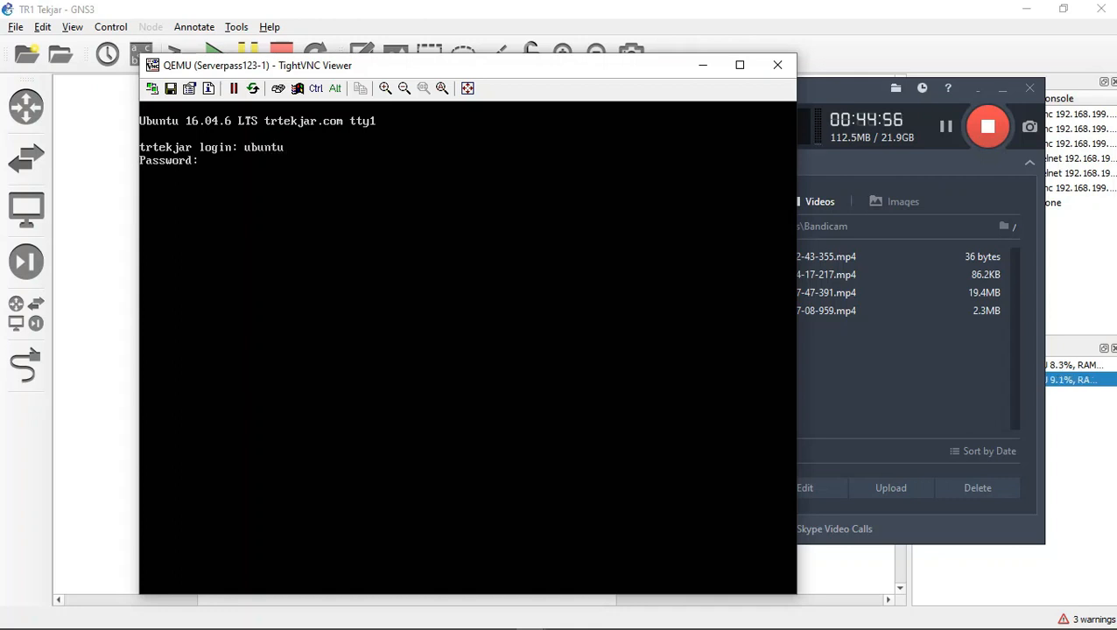
{"action": "key", "text": "Return"}
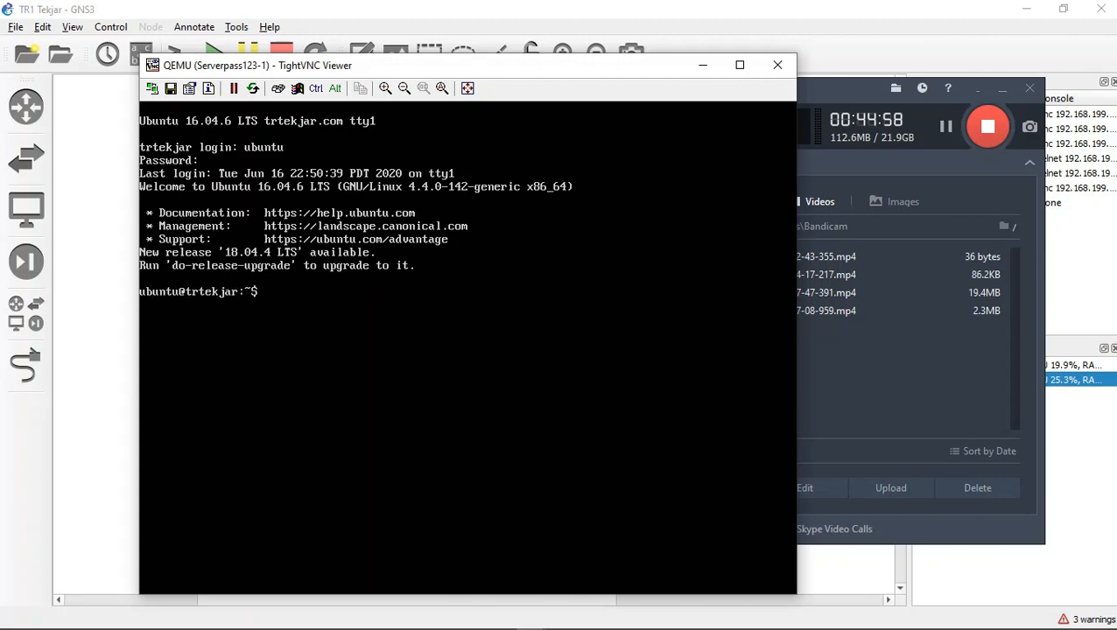
Step: Try to switch to root with sudo su, then cancel the command
{"action": "type", "text": "sudo su"}
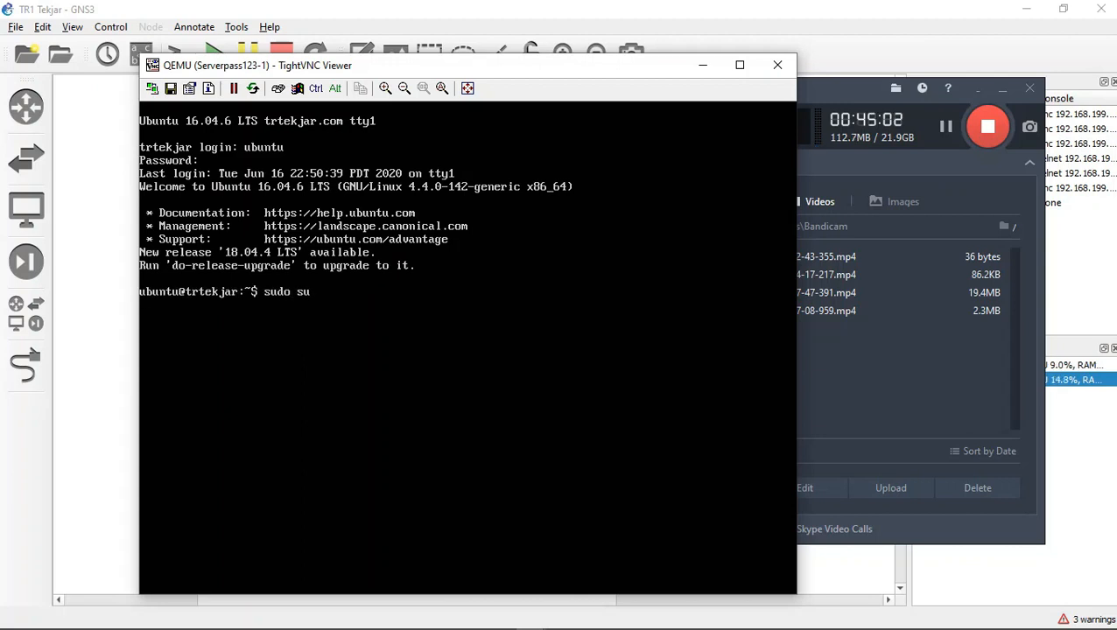
{"action": "key", "text": "Return"}
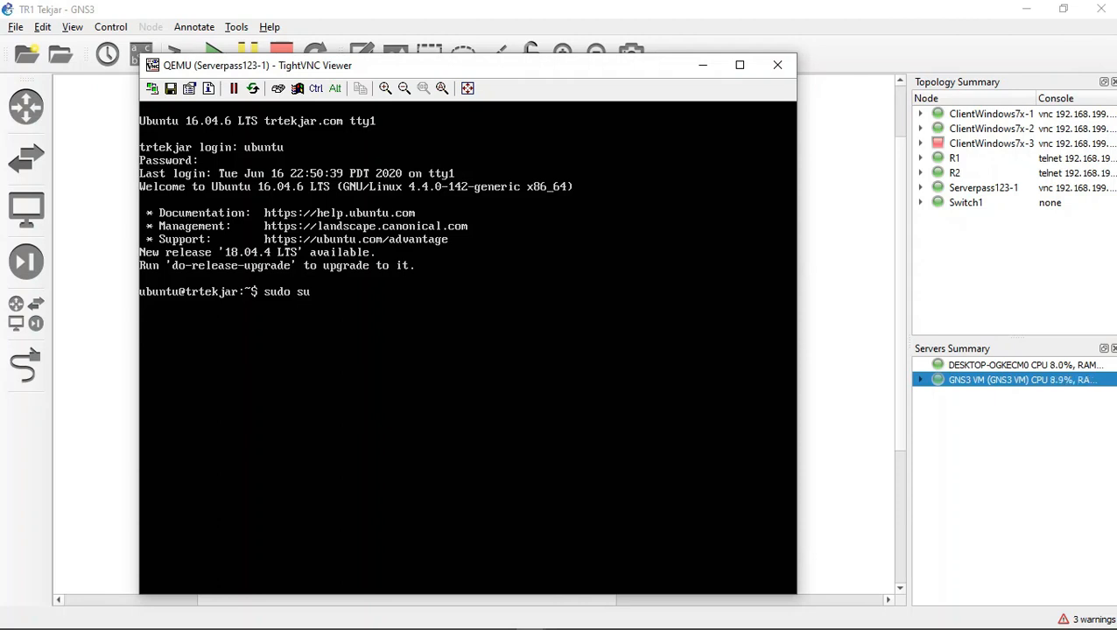
{"action": "key", "text": "Return"}
{"action": "key", "text": "Up"}
{"action": "key", "text": "Up"}
{"action": "key", "text": "BackSpace"}
{"action": "key", "text": "BackSpace"}
{"action": "key", "text": "BackSpace"}
{"action": "key", "text": "BackSpace"}
{"action": "key", "text": "BackSpace"}
{"action": "key", "text": "BackSpace"}
{"action": "key", "text": "ctrl"}
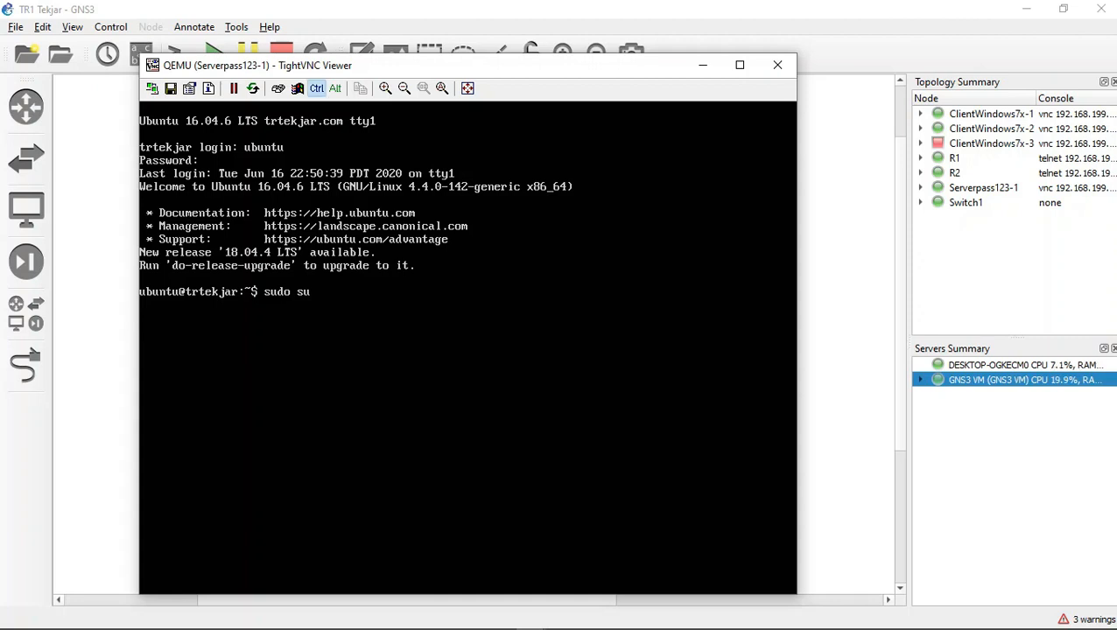
{"action": "key", "text": "ctrl+c"}
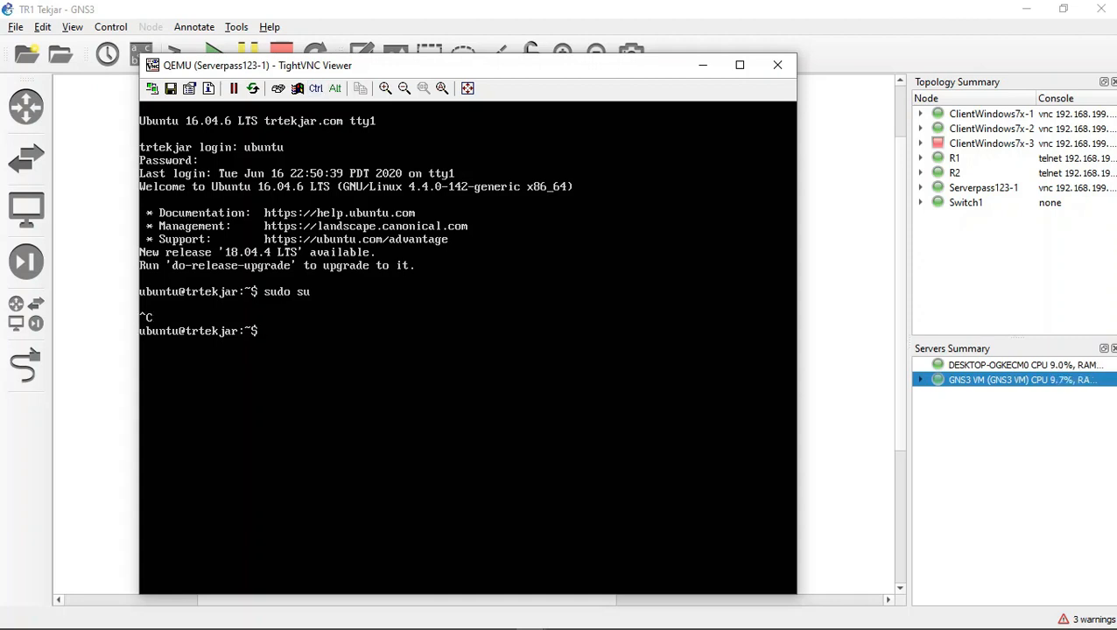
Step: Try to switch to root with su, entering the root password
{"action": "type", "text": "sudo su"}
{"action": "key", "text": "BackSpace"}
{"action": "key", "text": "BackSpace"}
{"action": "key", "text": "BackSpace"}
{"action": "key", "text": "BackSpace"}
{"action": "key", "text": "BackSpace"}
{"action": "key", "text": "Return"}
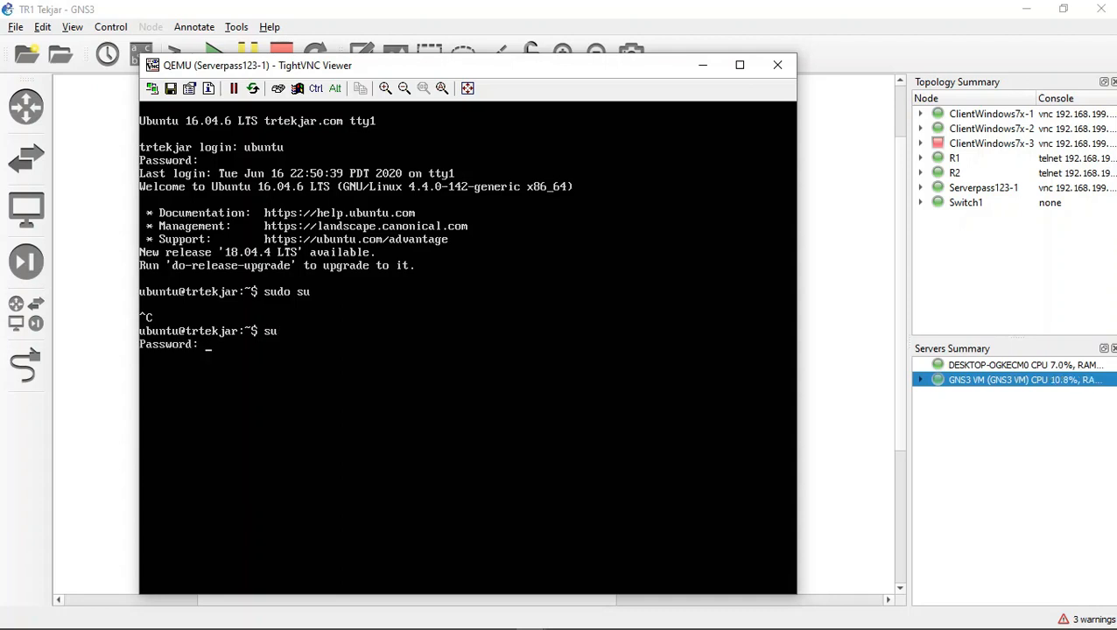
{"action": "key", "text": "Return"}
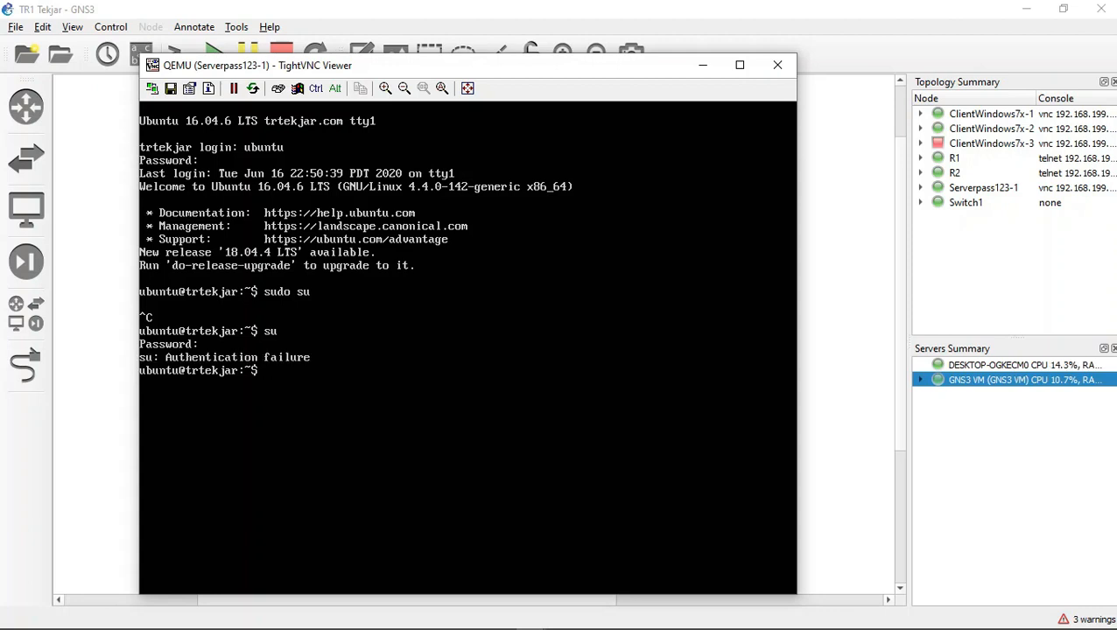
Step: Run sudo su again and cancel it
{"action": "type", "text": "sudo su"}
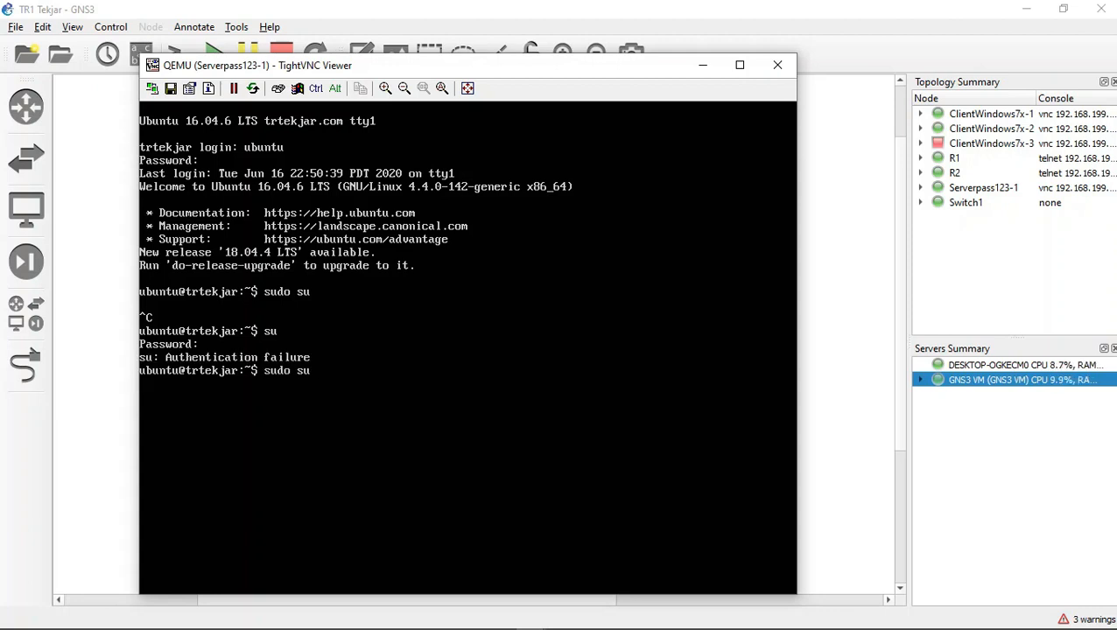
{"action": "key", "text": "Return"}
{"action": "key", "text": "ctrl+c"}
Step: Clear the terminal screen with the clear command
{"action": "type", "text": "celar"}
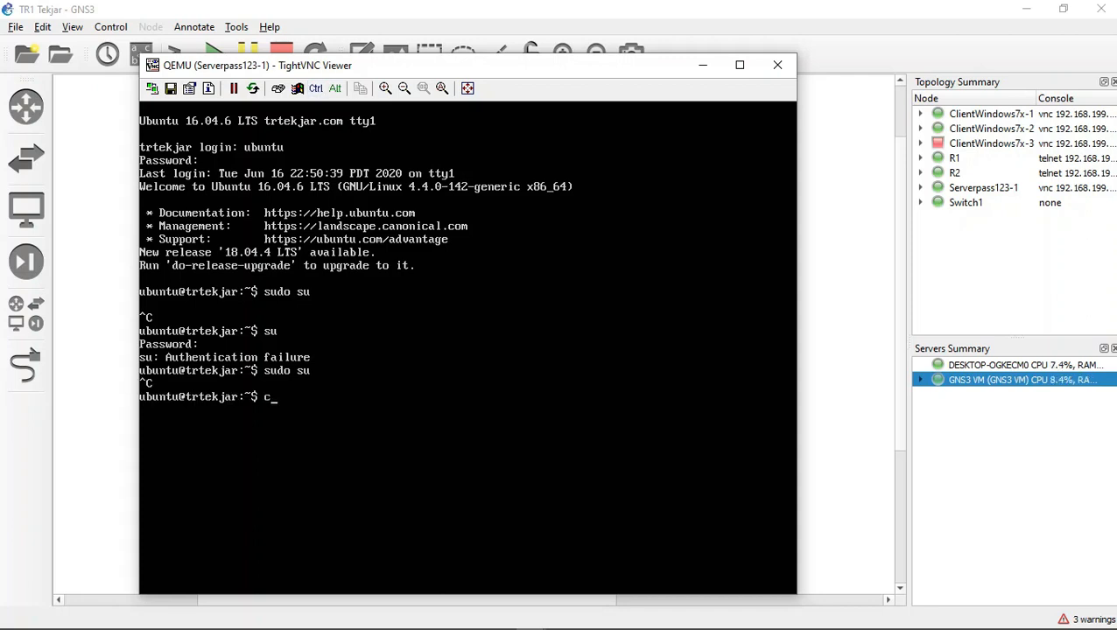
{"action": "key", "text": "BackSpace"}
{"action": "key", "text": "BackSpace"}
{"action": "key", "text": "BackSpace"}
{"action": "key", "text": "BackSpace"}
{"action": "type", "text": "la"}
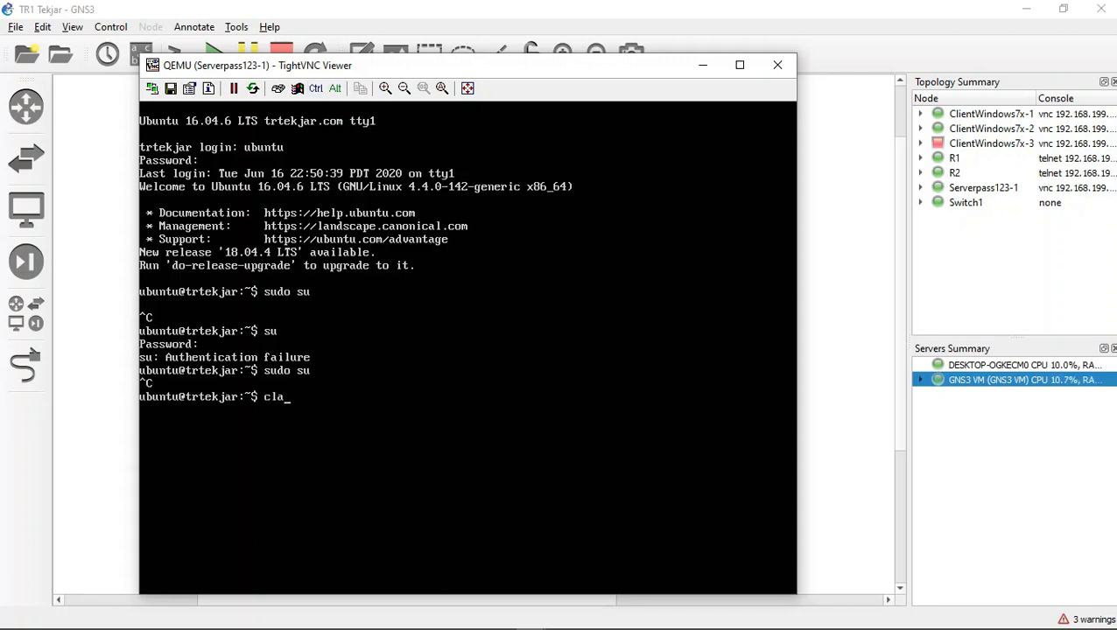
{"action": "key", "text": "BackSpace"}
{"action": "type", "text": "ear"}
{"action": "key", "text": "Return"}
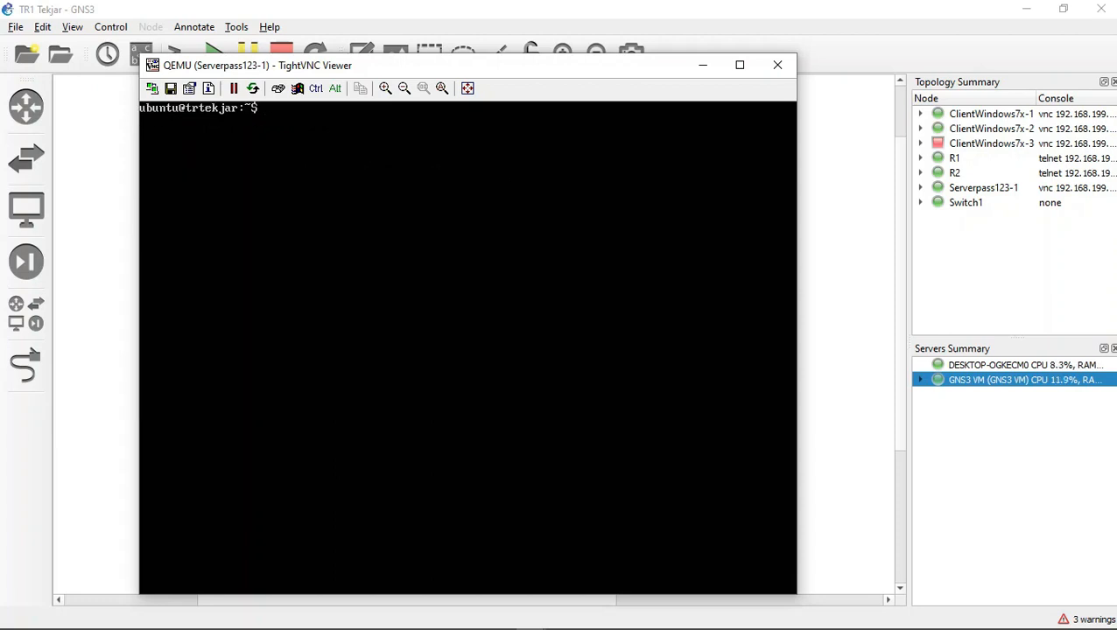
Step: Try to open /etc/bind/named.conf.local in nano with sudo
{"action": "type", "text": "sudo nano /"}
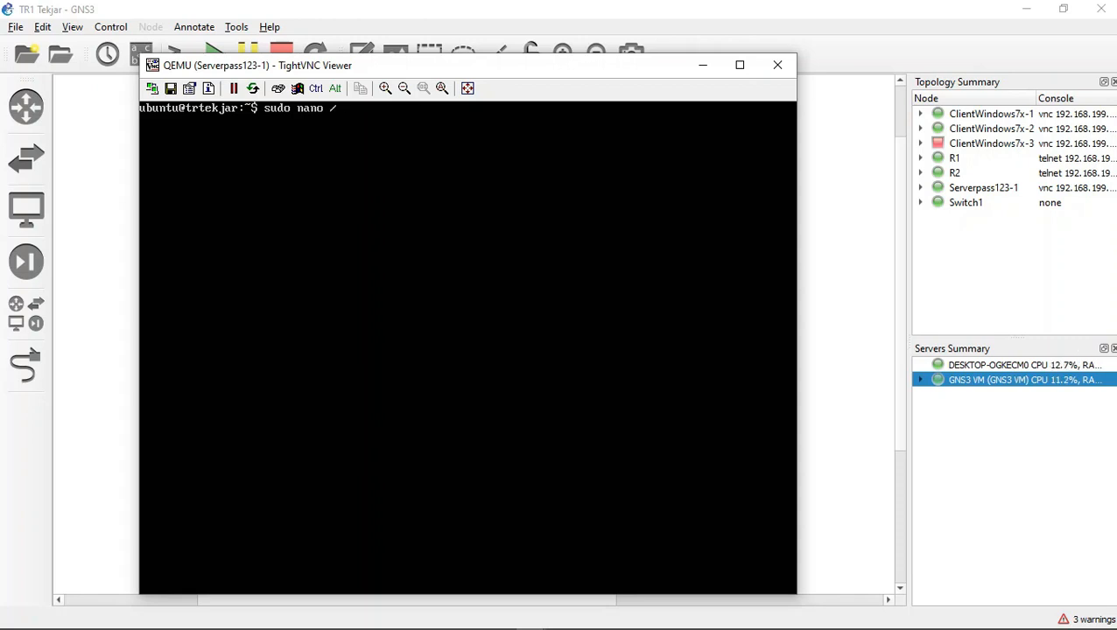
{"action": "type", "text": "etc/bind/"}
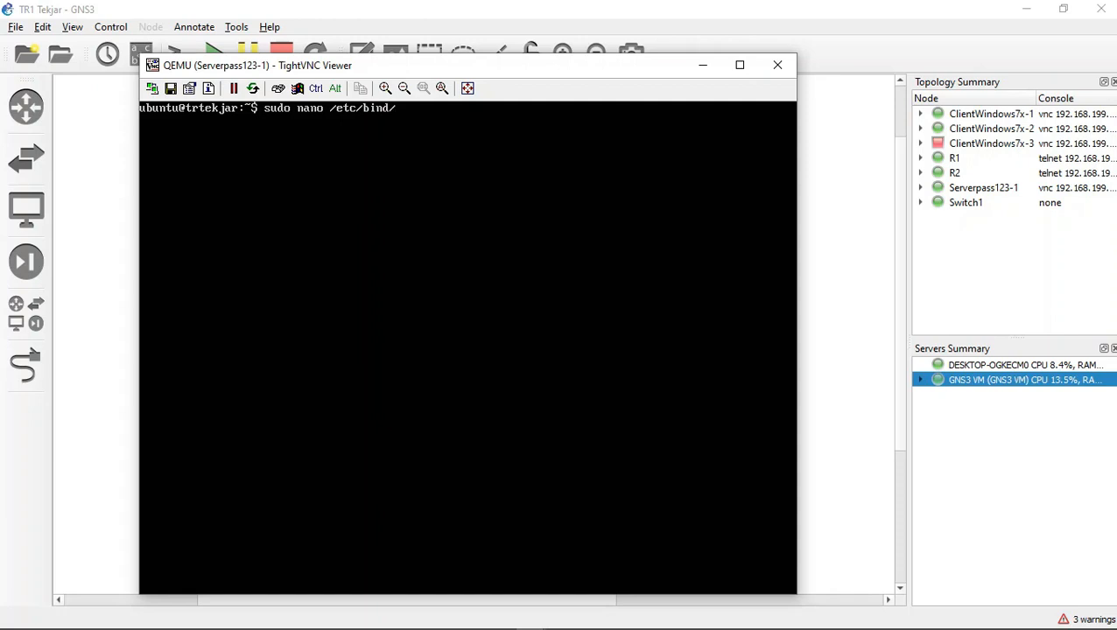
{"action": "type", "text": "named.con"}
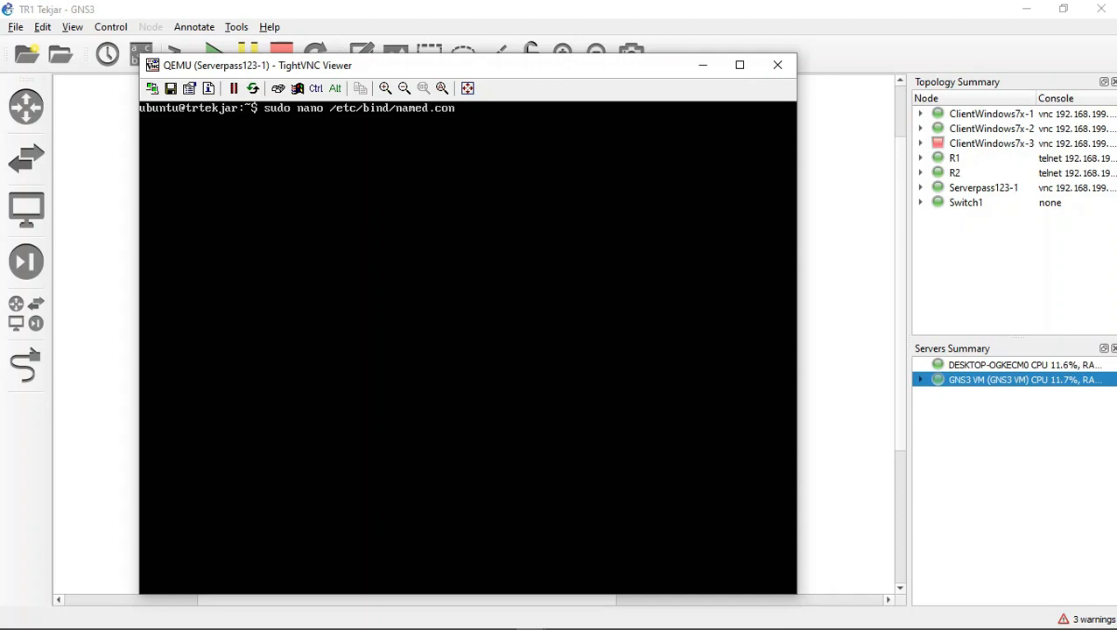
{"action": "type", "text": "f."}
{"action": "type", "text": "local"}
{"action": "key", "text": "Return"}
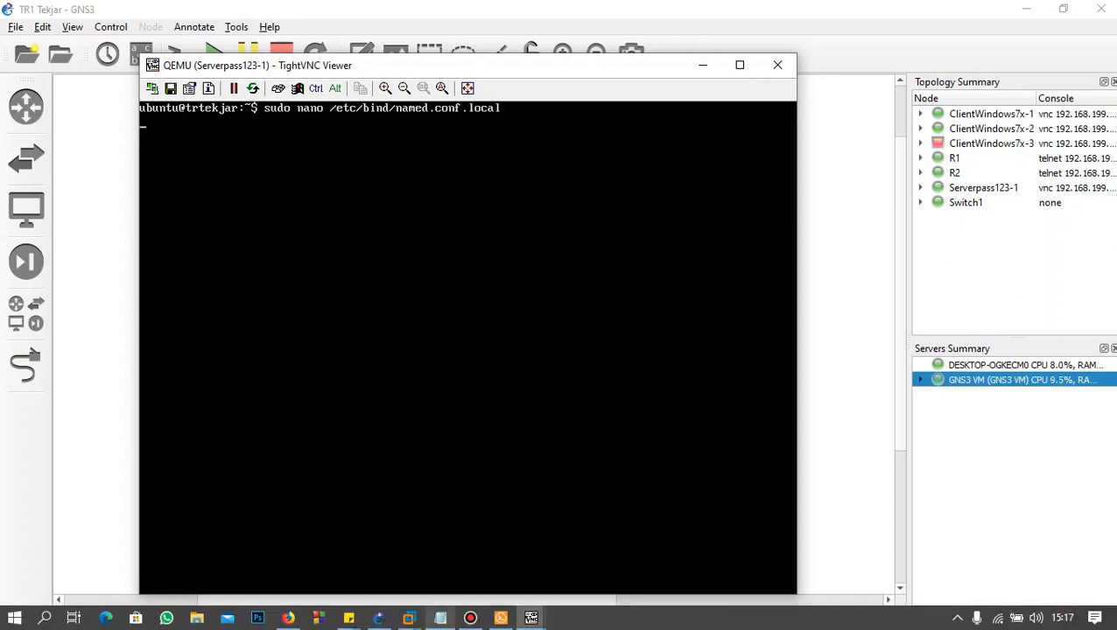
{"action": "left_click", "coordinate": [470, 618]}
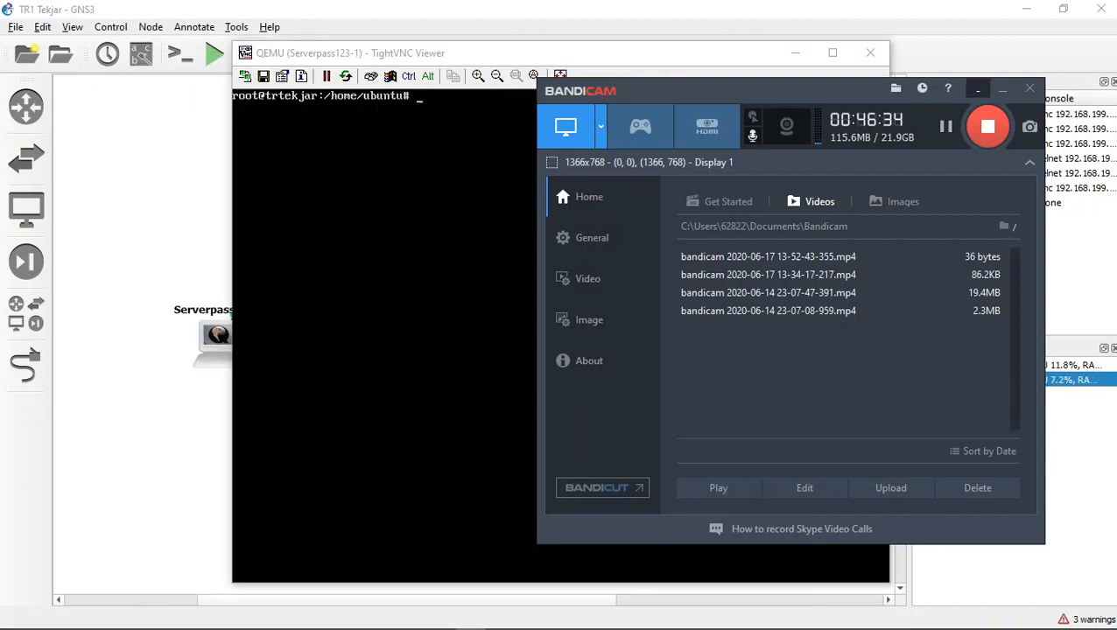
{"action": "left_click", "coordinate": [1002, 88]}
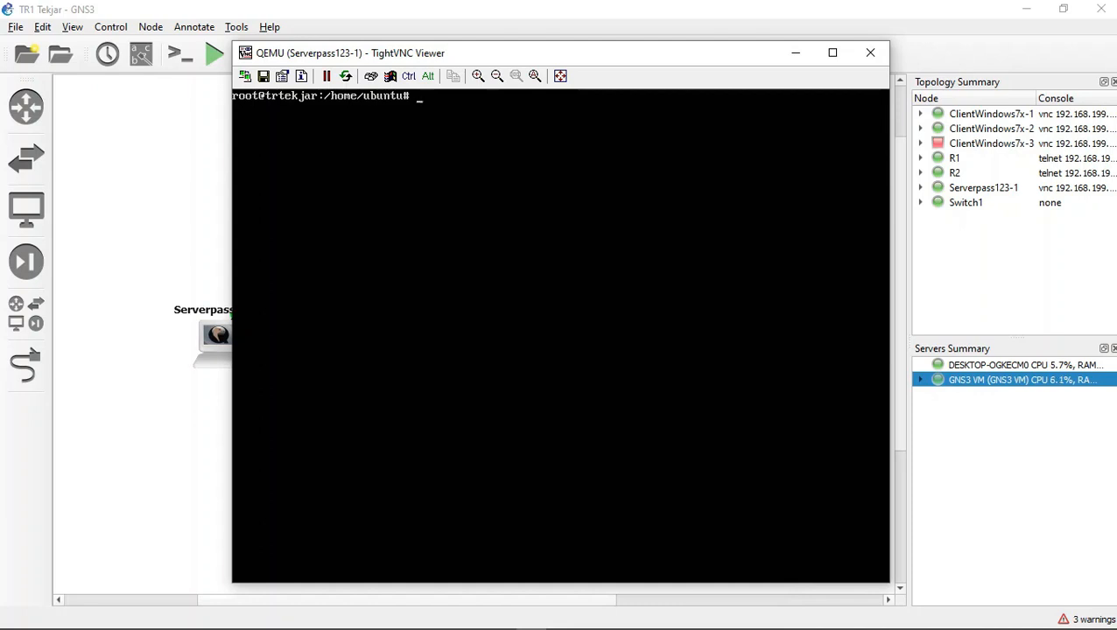
Step: Open /etc/bind/named.conf.local in nano from the root shell
{"action": "key", "text": "BackSpace"}
{"action": "type", "text": "/etc/bind"}
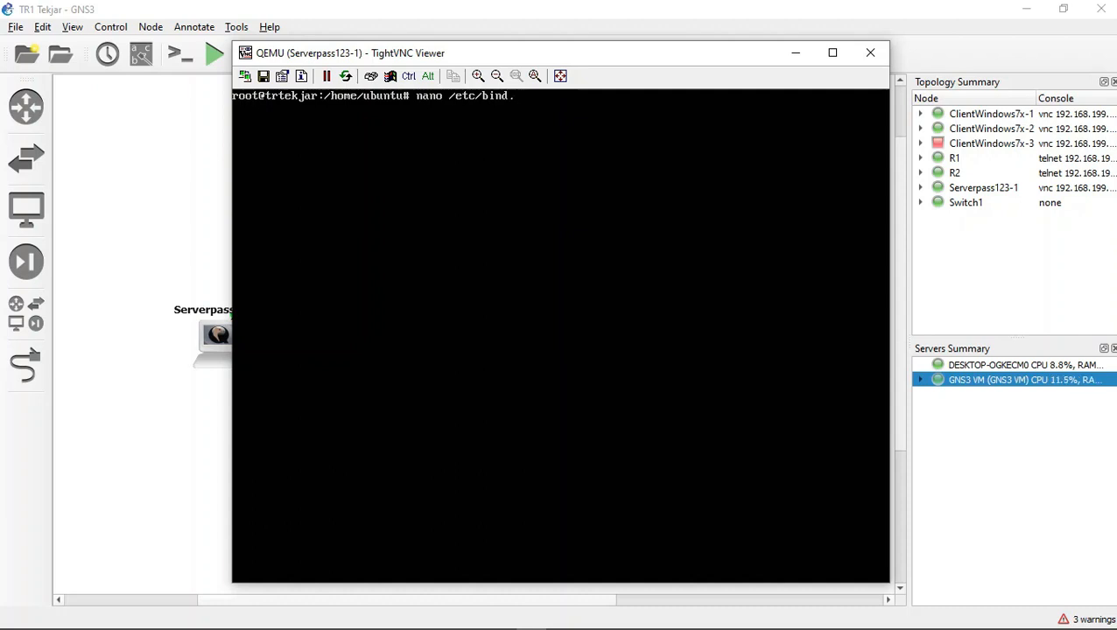
{"action": "type", "text": "/names"}
{"action": "key", "text": "BackSpace"}
{"action": "type", "text": "d/"}
{"action": "key", "text": "BackSpace"}
{"action": "type", "text": "."}
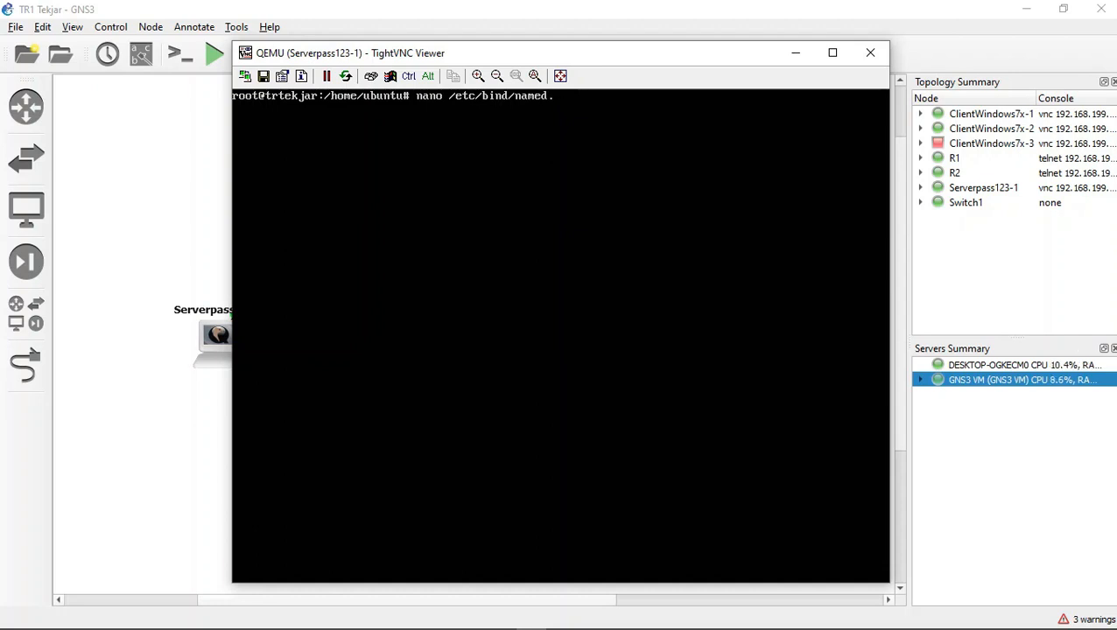
{"action": "type", "text": "conf"}
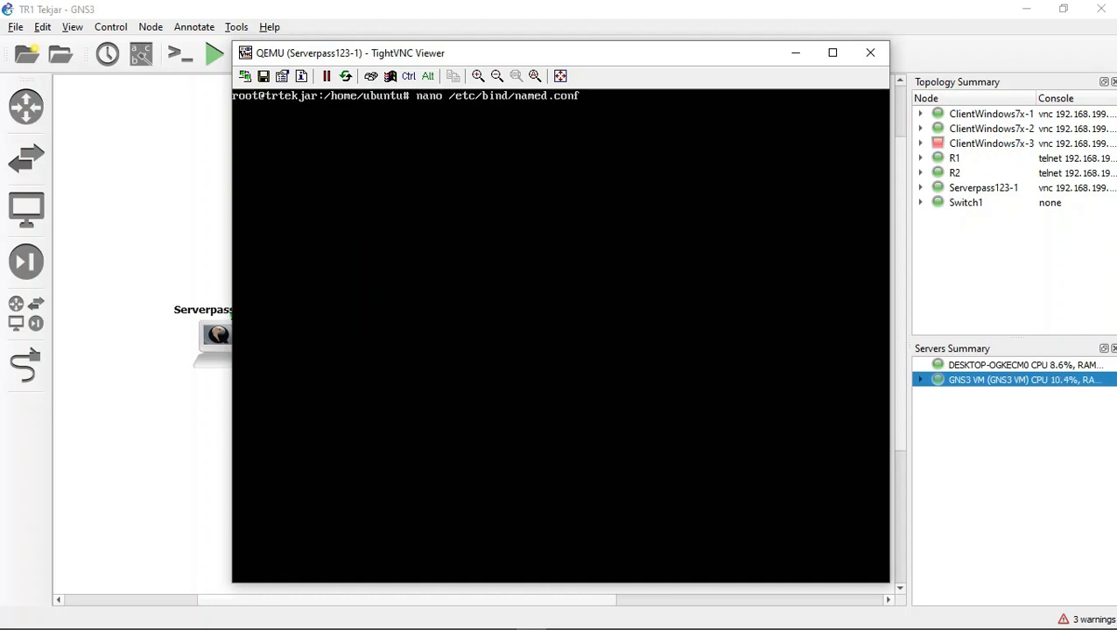
{"action": "type", "text": ".local"}
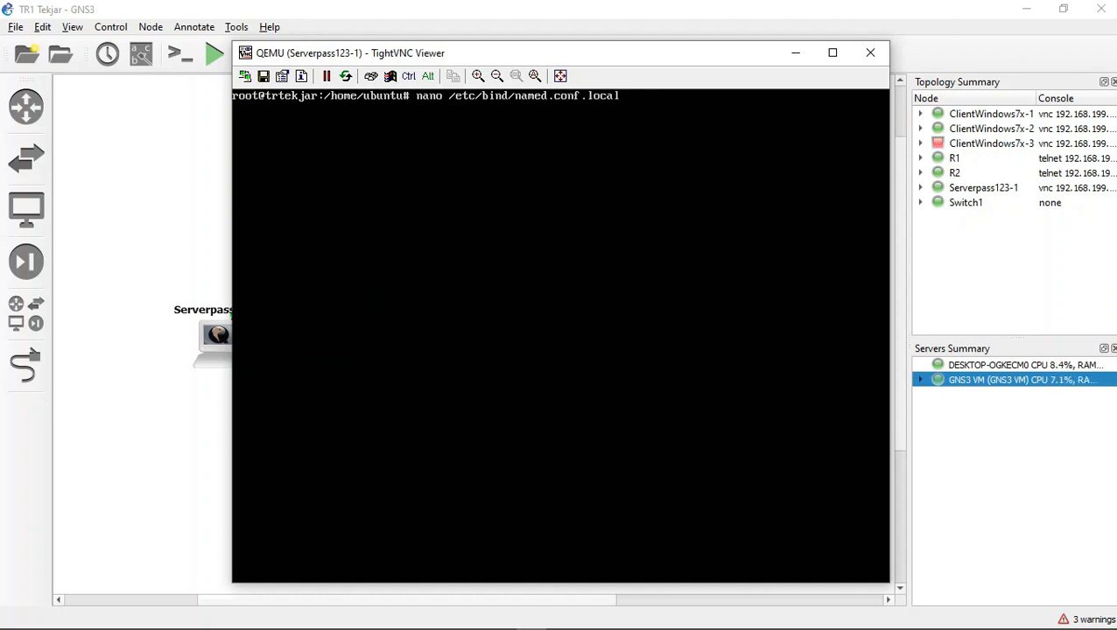
{"action": "key", "text": "Return"}
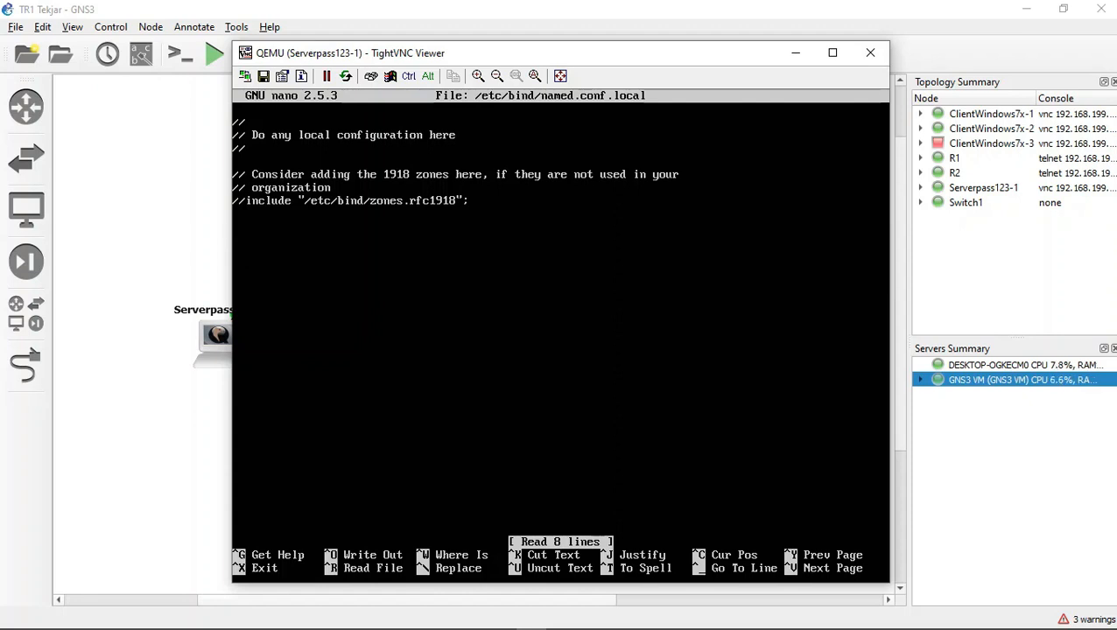
Step: Start a master zone block for trtekjarj.com below the existing comments in named.conf.local
{"action": "key", "text": "Return"}
{"action": "type", "text": "zone"}
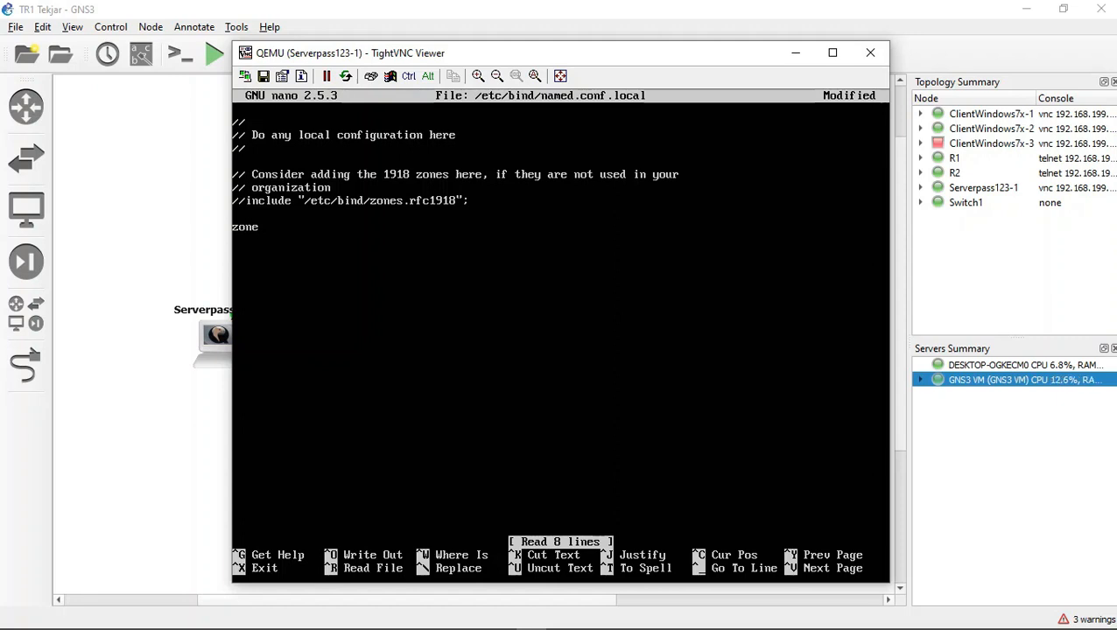
{"action": "type", "text": " \"trtekjarj"}
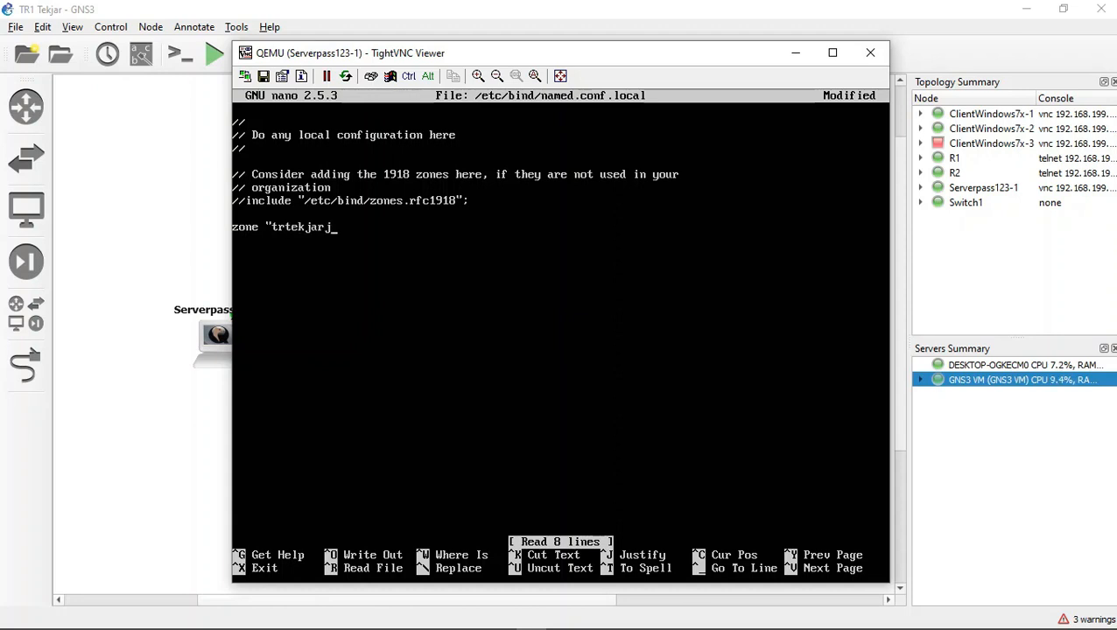
{"action": "type", "text": ".com"}
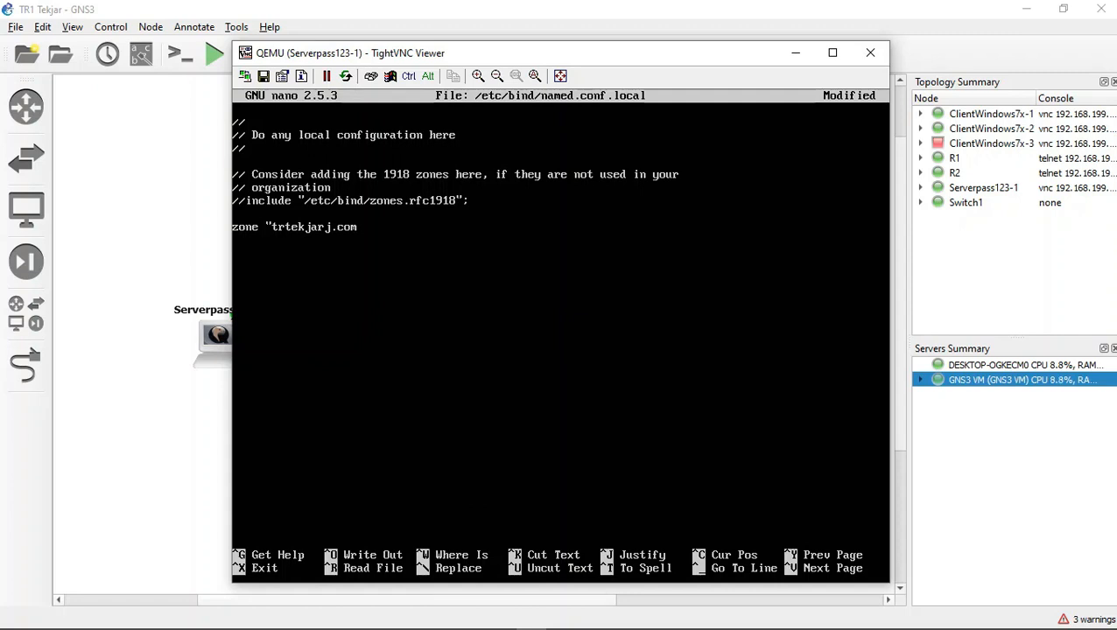
{"action": "type", "text": "\"{ \t"}
{"action": "type", "text": "type"}
{"action": "type", "text": " master"}
{"action": "type", "text": ";"}
Step: Set the forward zone's file to /etc/bind/f.trtekjarj.com
{"action": "key", "text": "Return"}
{"action": "key", "text": "Tab"}
{"action": "type", "text": "file"}
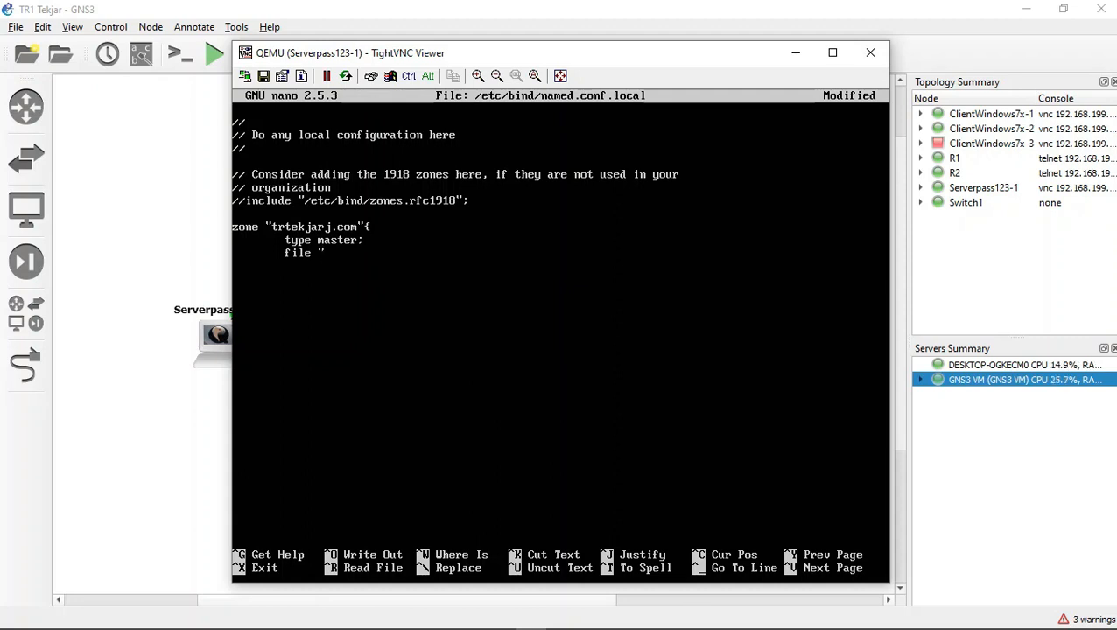
{"action": "type", "text": " \"/etc/"}
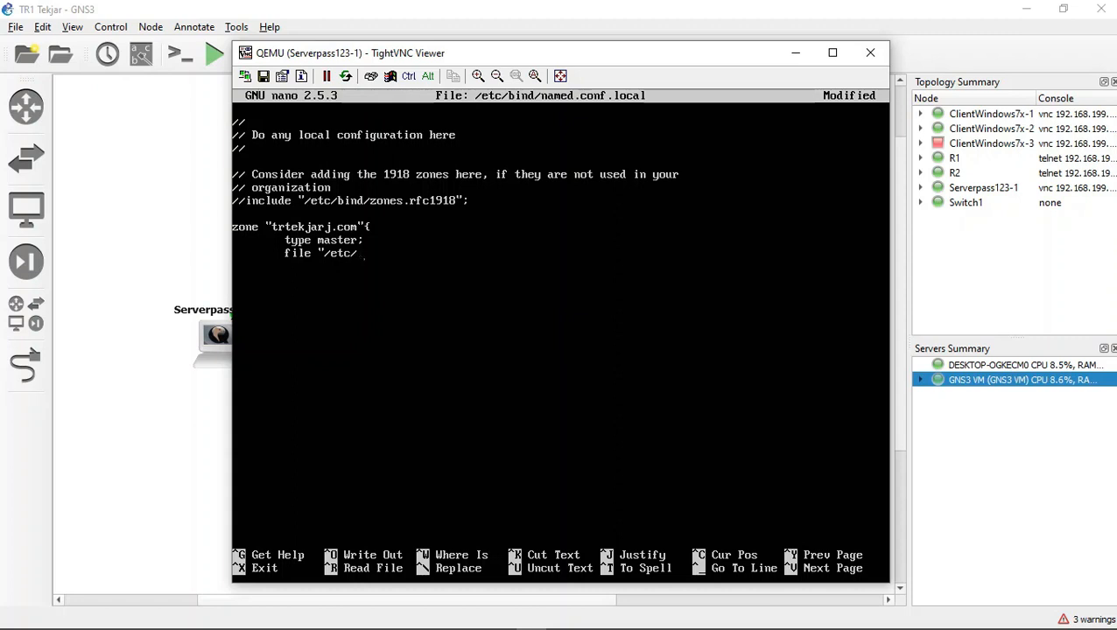
{"action": "type", "text": "bind"}
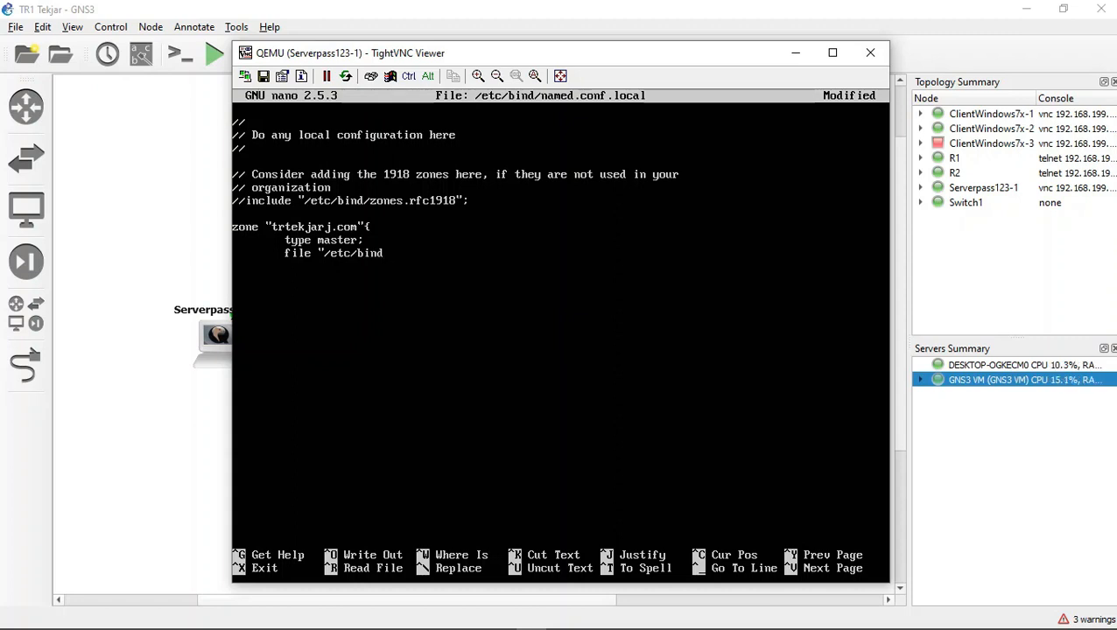
{"action": "type", "text": "/"}
{"action": "type", "text": "fw"}
{"action": "key", "text": "BackSpace"}
{"action": "type", "text": "wr"}
{"action": "type", "text": "d"}
{"action": "key", "text": "BackSpace"}
{"action": "key", "text": "BackSpace"}
{"action": "key", "text": "BackSpace"}
{"action": "key", "text": "BackSpace"}
{"action": "type", "text": "tr"}
{"action": "key", "text": "BackSpace"}
{"action": "key", "text": "BackSpace"}
{"action": "type", "text": "f.tekjar"}
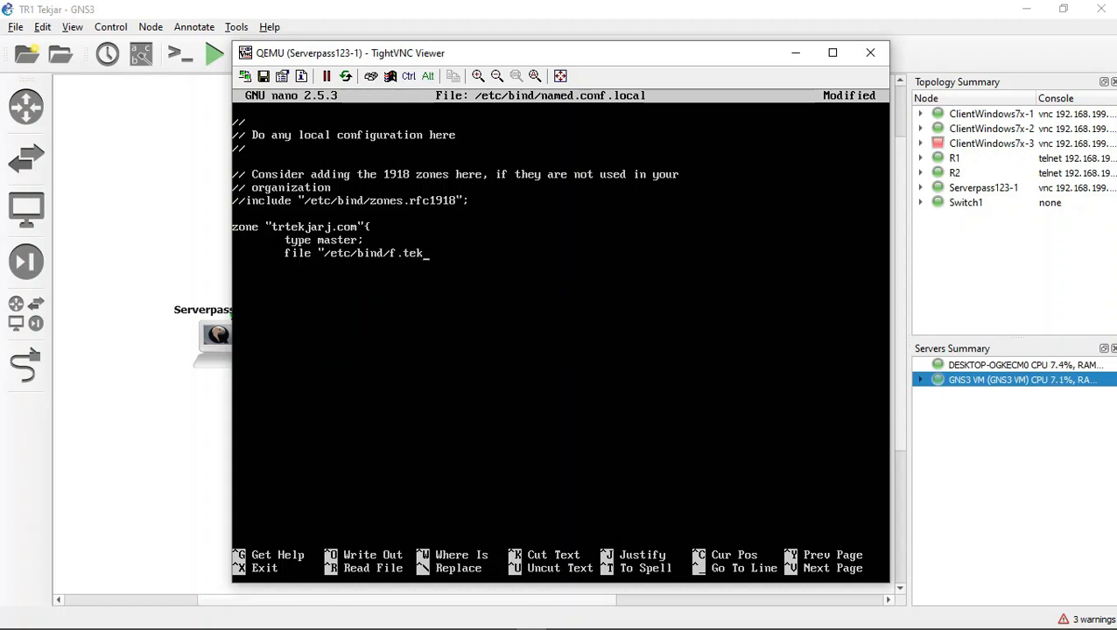
{"action": "key", "text": "BackSpace"}
{"action": "key", "text": "BackSpace"}
{"action": "key", "text": "BackSpace"}
{"action": "key", "text": "BackSpace"}
{"action": "key", "text": "BackSpace"}
{"action": "key", "text": "BackSpace"}
{"action": "type", "text": "trtekar"}
{"action": "key", "text": "BackSpace"}
{"action": "key", "text": "BackSpace"}
{"action": "key", "text": "BackSpace"}
{"action": "type", "text": "kjarj.com\";"}
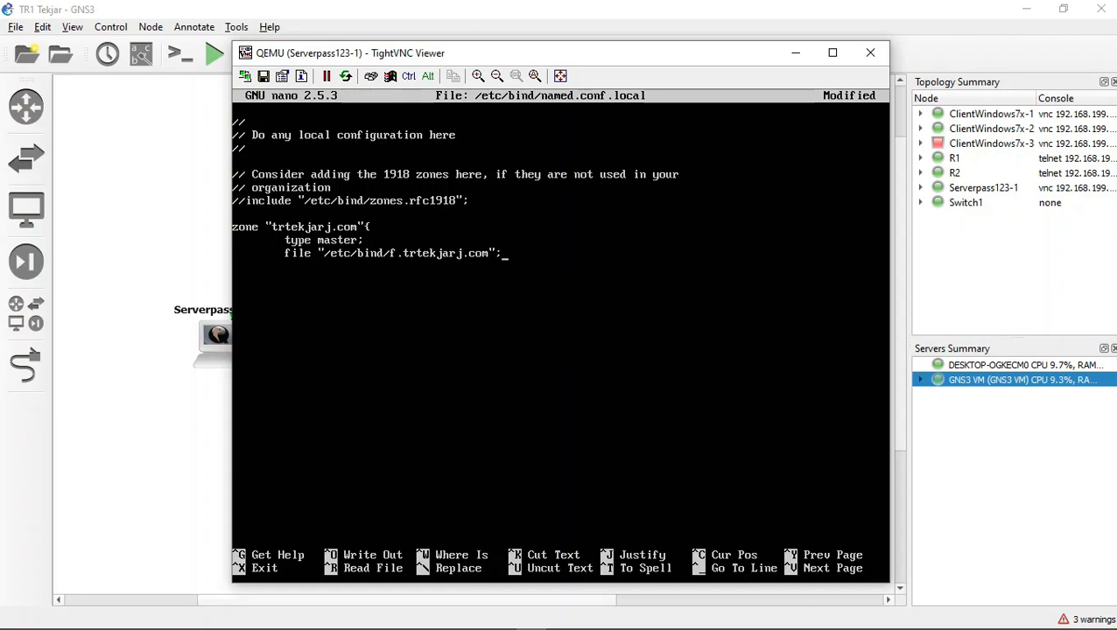
Step: Start a reverse zone block named 44.168.192.in-addr.arpa
{"action": "key", "text": "Return"}
{"action": "key", "text": "Return"}
{"action": "type", "text": "zone"}
{"action": "type", "text": "44.168.192"}
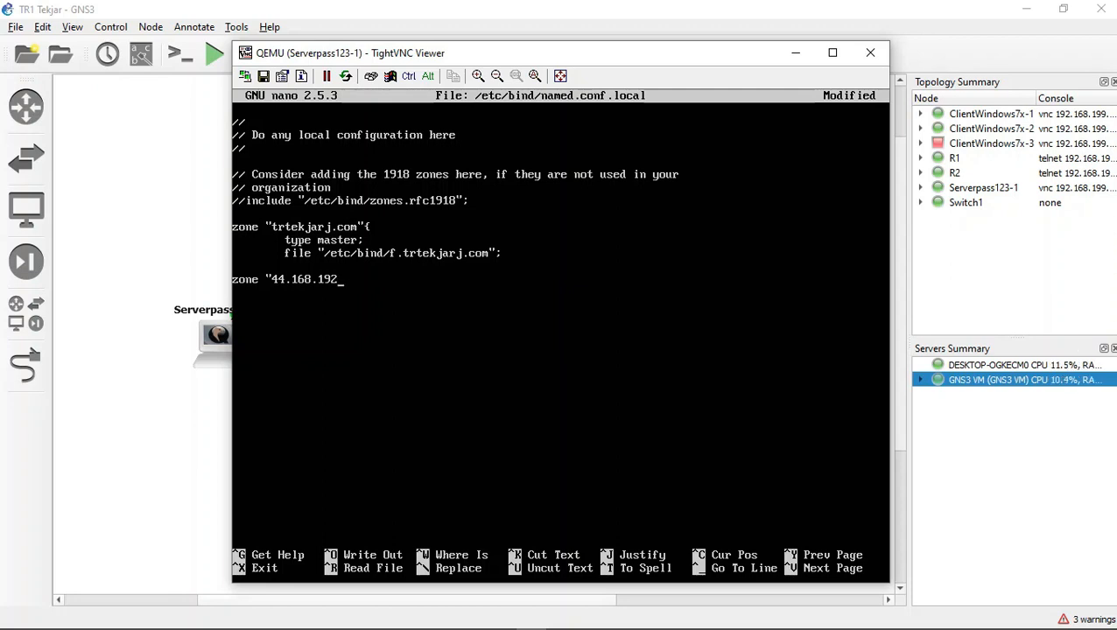
{"action": "type", "text": ".in-addr.arpa"}
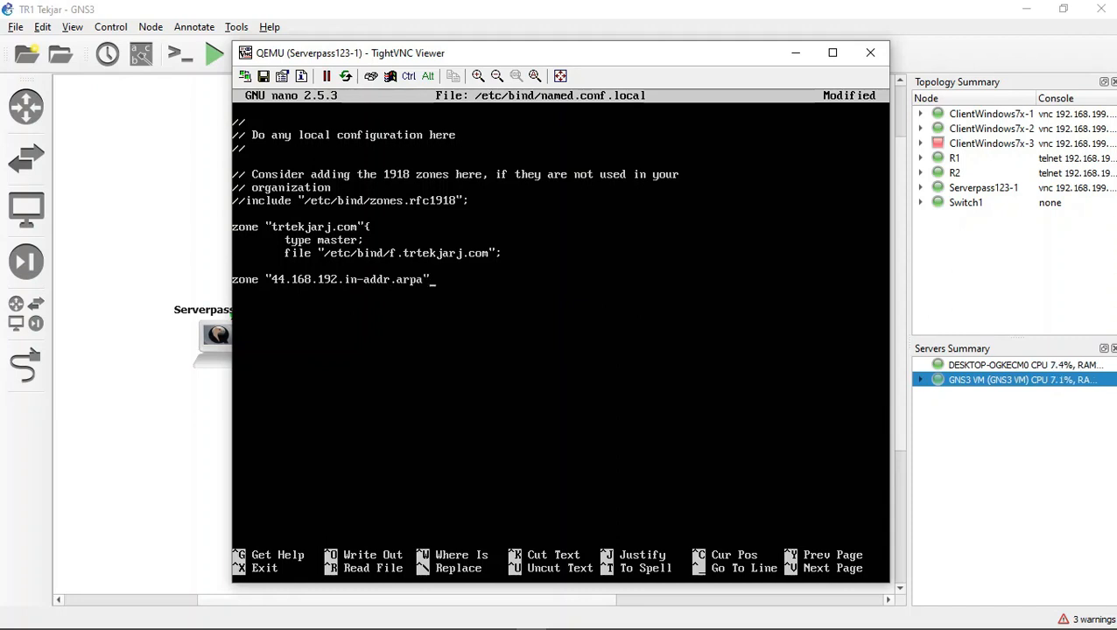
{"action": "type", "text": "\" {"}
Step: Add a space before the opening brace in the trtekjarj.com zone header
{"action": "key", "text": "Up"}
{"action": "key", "text": "Up"}
{"action": "key", "text": "Up"}
{"action": "key", "text": "Up"}
{"action": "key", "text": "Right"}
{"action": "key", "text": "Right"}
{"action": "key", "text": "Right"}
{"action": "key", "text": "Right"}
{"action": "key", "text": "Right"}
{"action": "key", "text": "Right"}
{"action": "key", "text": "Right"}
{"action": "key", "text": "Right"}
{"action": "left_click", "coordinate": [471, 618]}
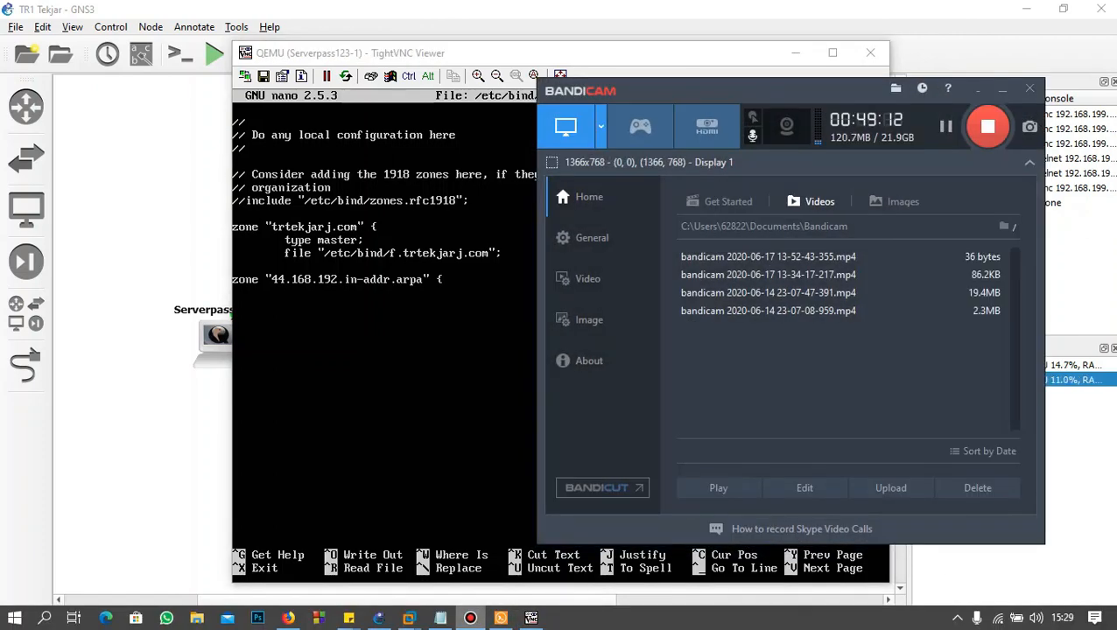
{"action": "left_click", "coordinate": [470, 618]}
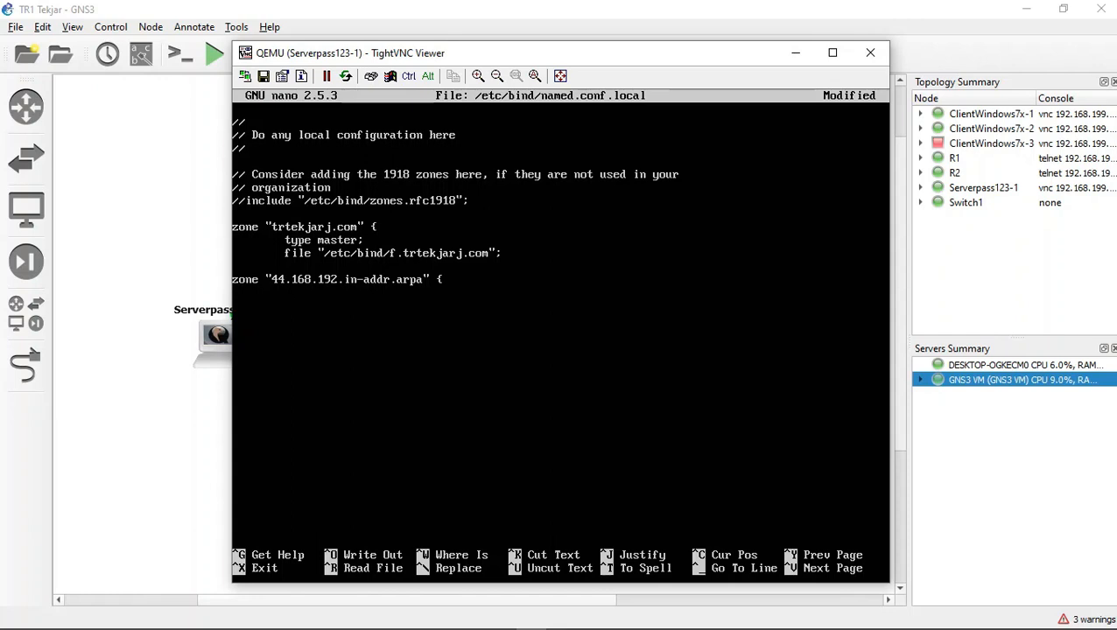
Step: Give the reverse zone type master and file /etc/bind/r.trtekjarj.com
{"action": "type", "text": "ty"}
{"action": "type", "text": "pr mas"}
{"action": "type", "text": "ter;         "}
{"action": "type", "text": "file"}
{"action": "type", "text": "\"/"}
{"action": "type", "text": "e"}
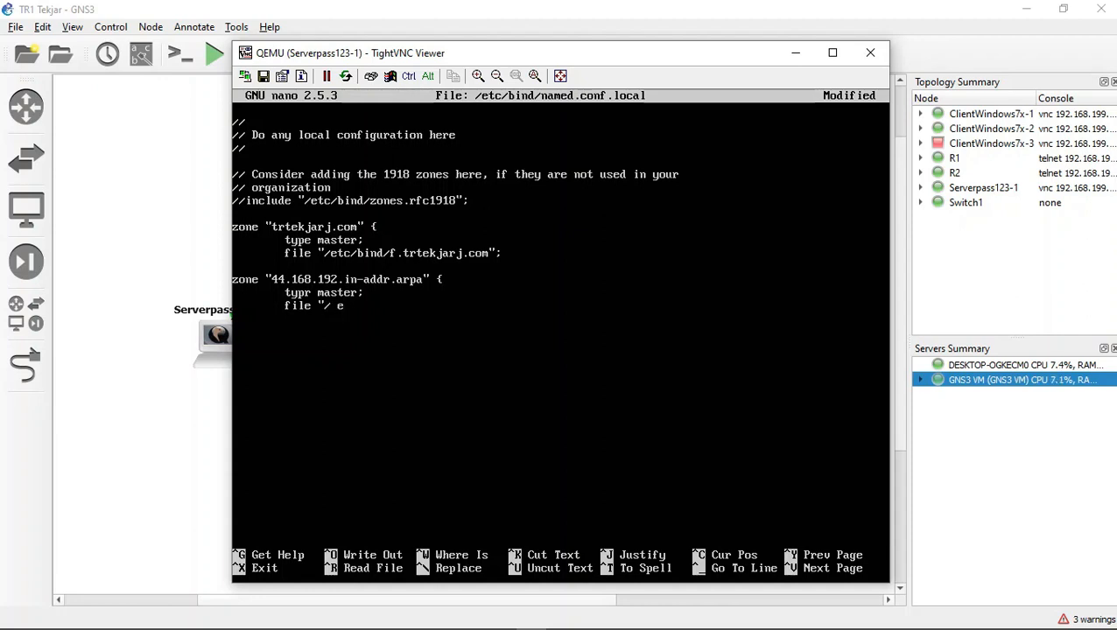
{"action": "key", "text": "BackSpace"}
{"action": "type", "text": "etc/bind/r"}
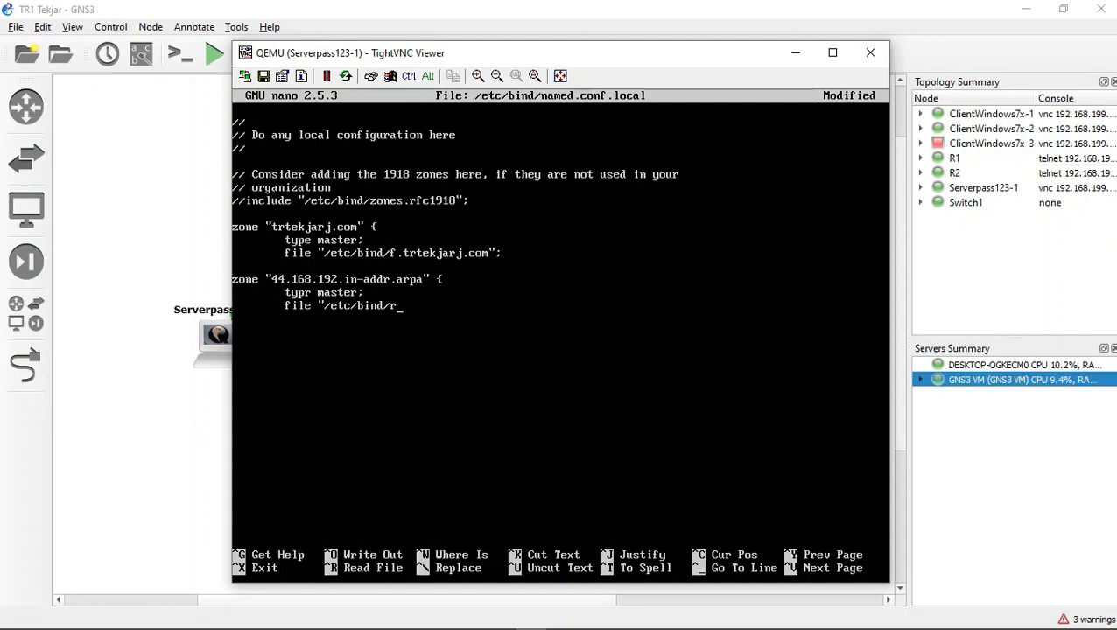
{"action": "type", "text": ".trtekjarj"}
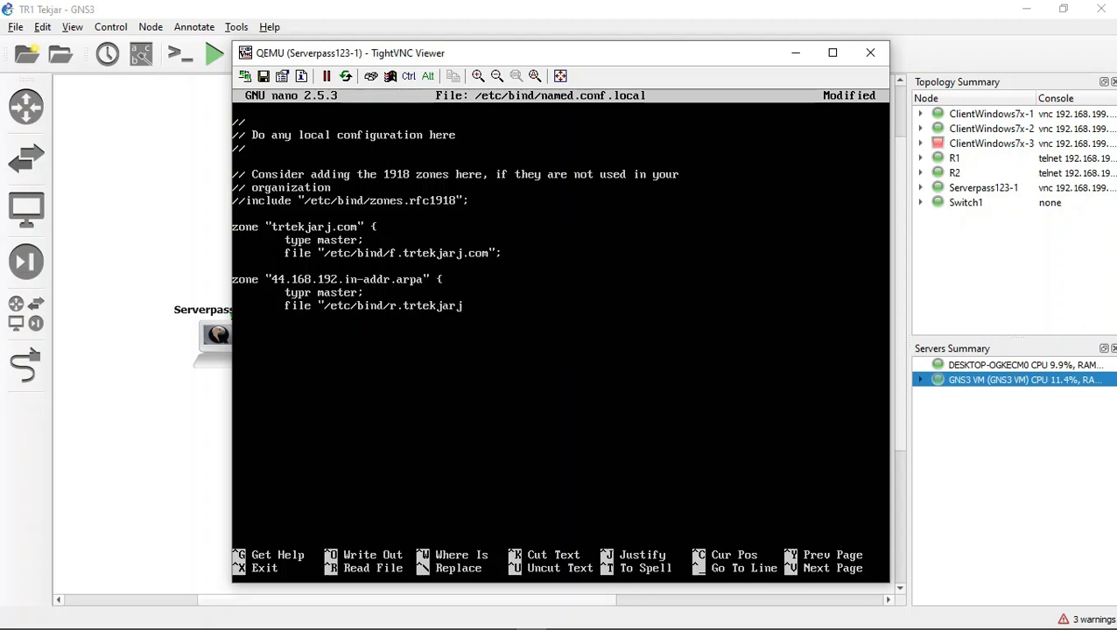
{"action": "type", "text": ".com\";"}
{"action": "key", "text": "Return"}
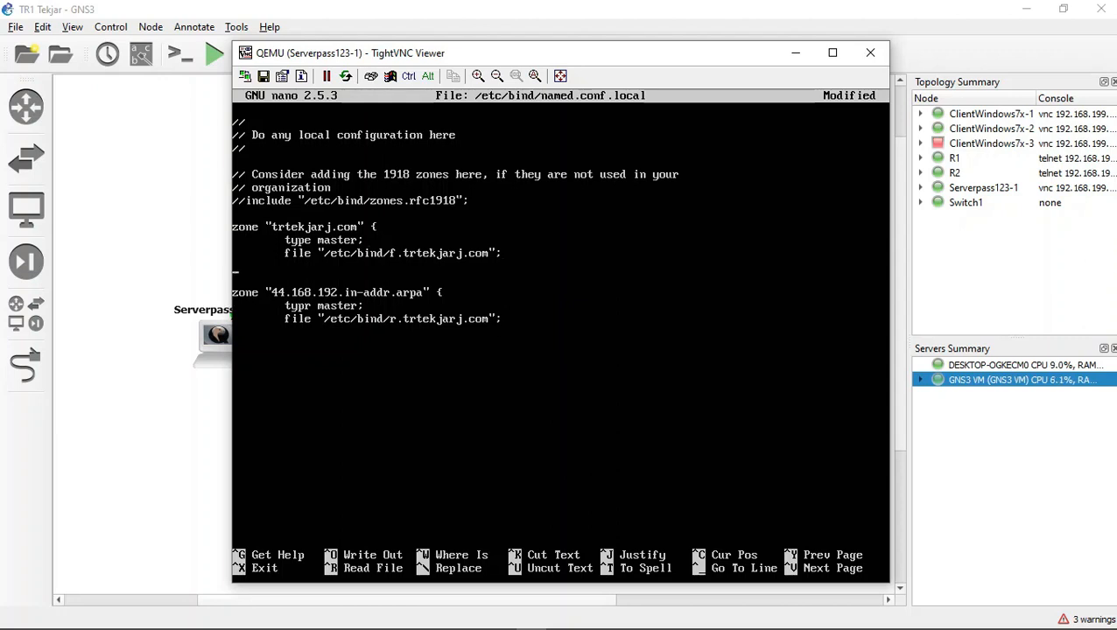
Step: Close both zone blocks with a closing brace and semicolon, and correct the reverse zone's type keyword
{"action": "type", "text": "};"}
{"action": "type", "text": "}"}
{"action": "key", "text": "BackSpace"}
{"action": "type", "text": "e"}
Step: Save named.conf.local and exit nano
{"action": "key", "text": "ctrl+x"}
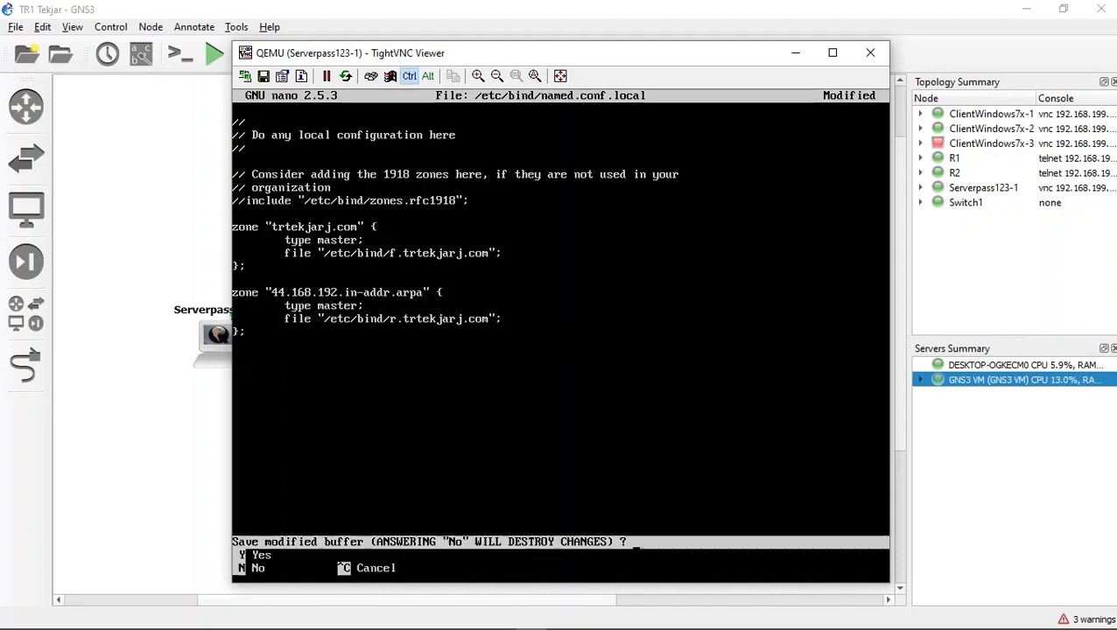
{"action": "key", "text": "y"}
{"action": "key", "text": "Return"}
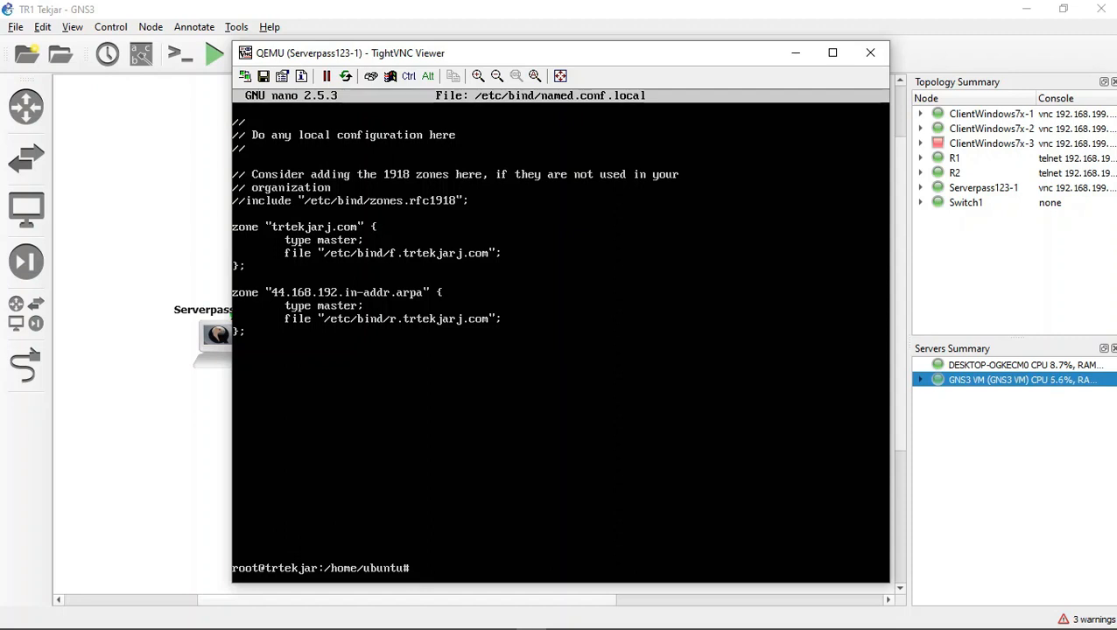
Step: Change into /etc/bind and list its files
{"action": "type", "text": "cd /etc/bind/n"}
{"action": "key", "text": "Tab"}
{"action": "key", "text": "BackSpace"}
{"action": "key", "text": "BackSpace"}
{"action": "key", "text": "BackSpace"}
{"action": "key", "text": "BackSpace"}
{"action": "key", "text": "BackSpace"}
{"action": "key", "text": "BackSpace"}
{"action": "key", "text": "BackSpace"}
{"action": "key", "text": "BackSpace"}
{"action": "key", "text": "BackSpace"}
{"action": "key", "text": "BackSpace"}
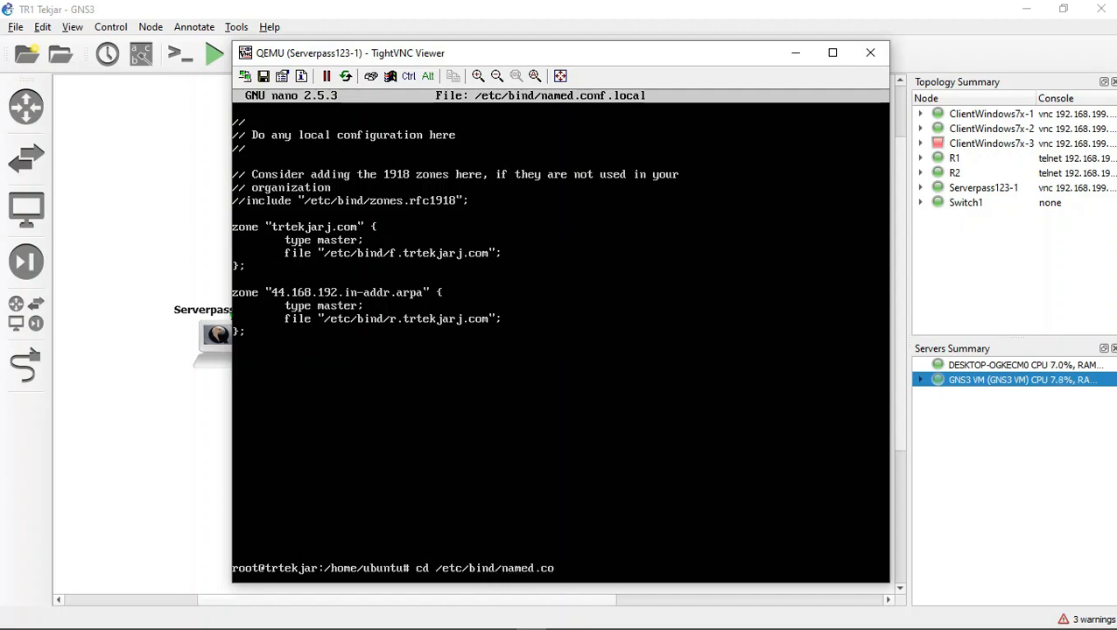
{"action": "key", "text": "Return"}
{"action": "type", "text": "ls"}
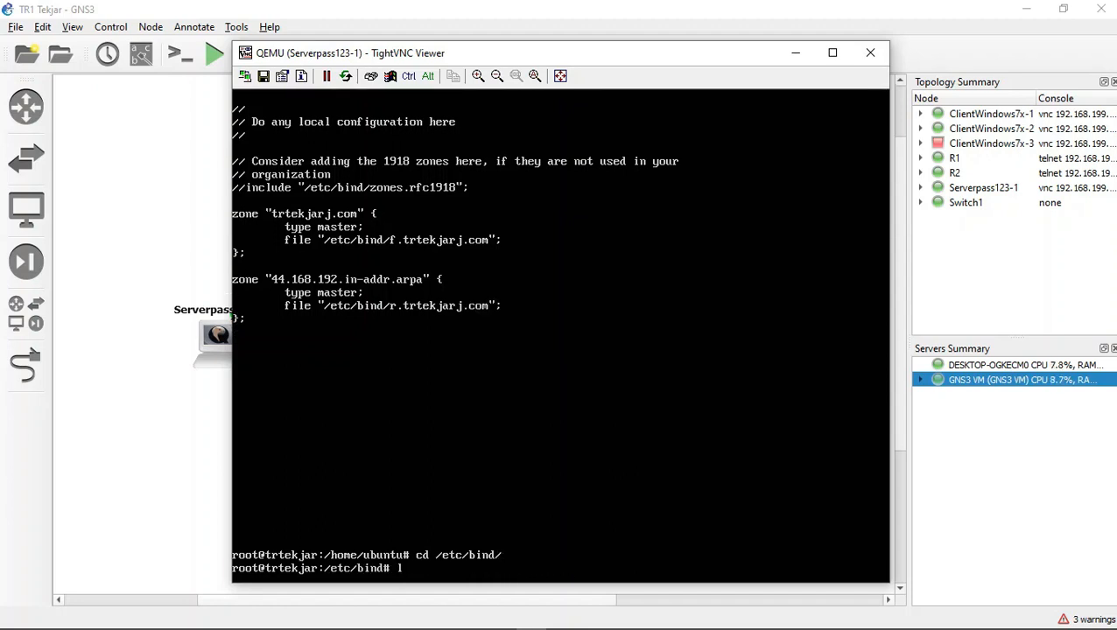
{"action": "key", "text": "Return"}
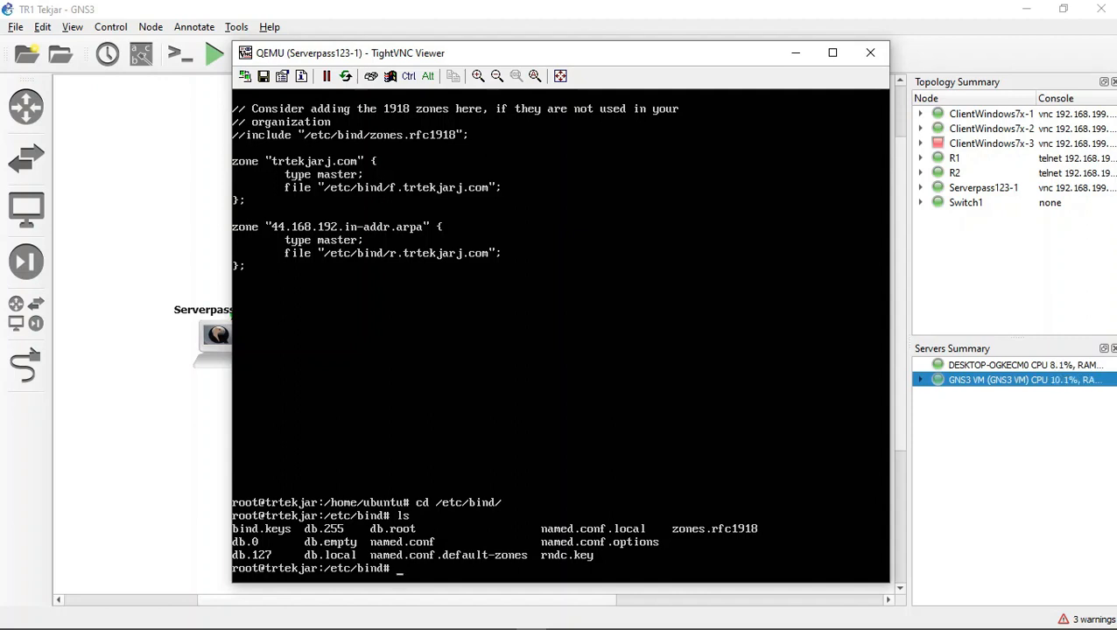
Step: View the default zone file db.local in nano, and exit without changing it
{"action": "type", "text": "nano db.local"}
{"action": "key", "text": "Return"}
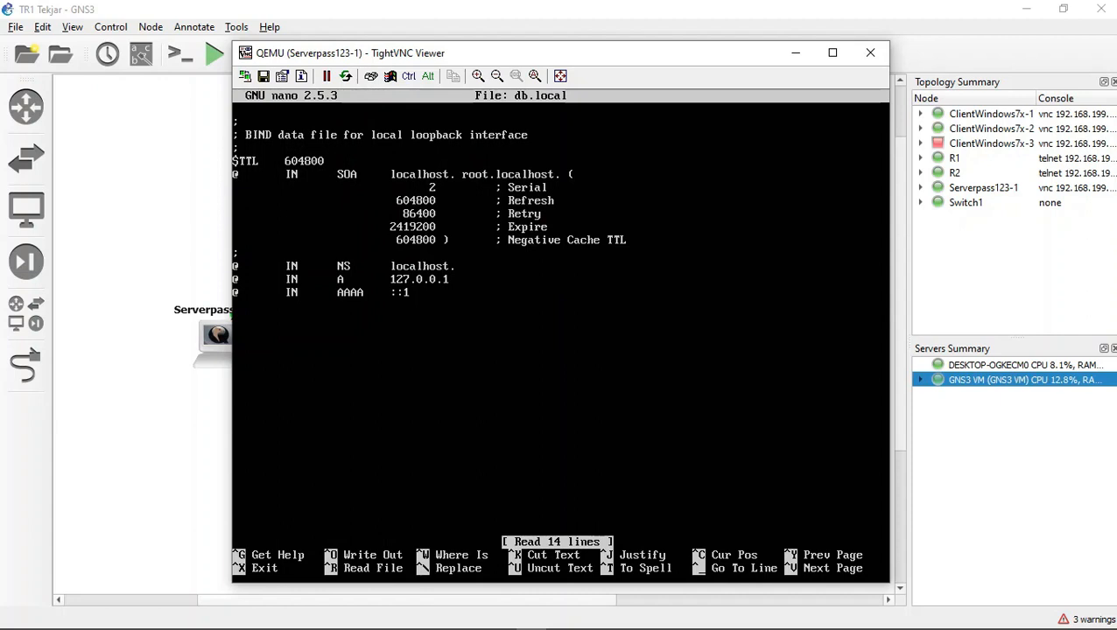
{"action": "key", "text": "ctrl+x"}
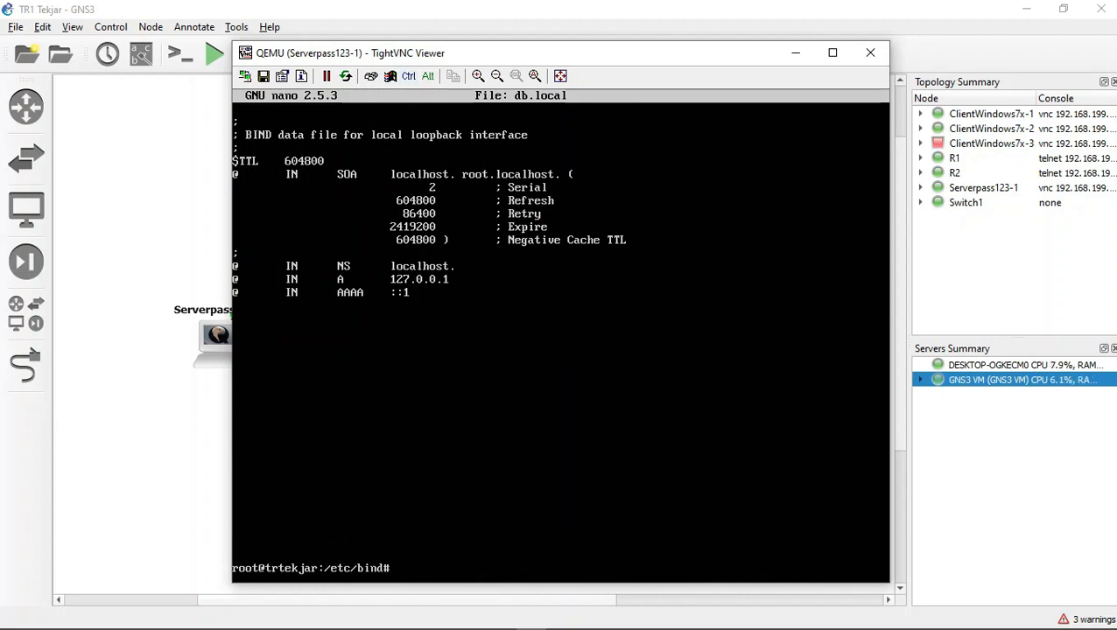
Step: Copy db.local to r.trtekjarj.com in /etc/bind, listing the directory before and after the copy
{"action": "type", "text": "ls"}
{"action": "key", "text": "Return"}
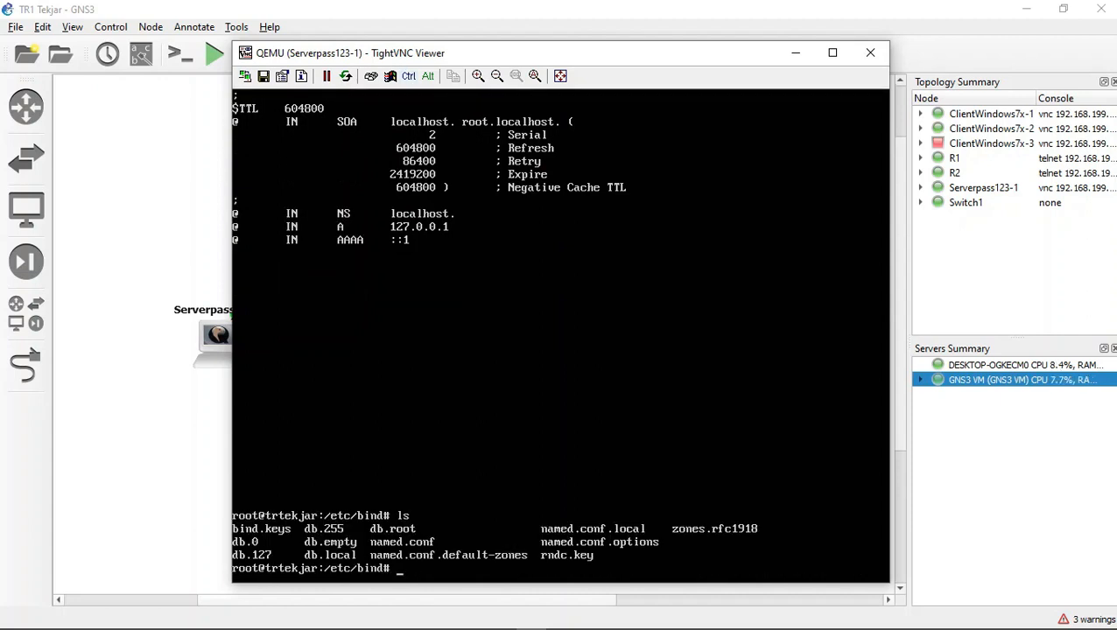
{"action": "type", "text": "cp db.local r.trtek"}
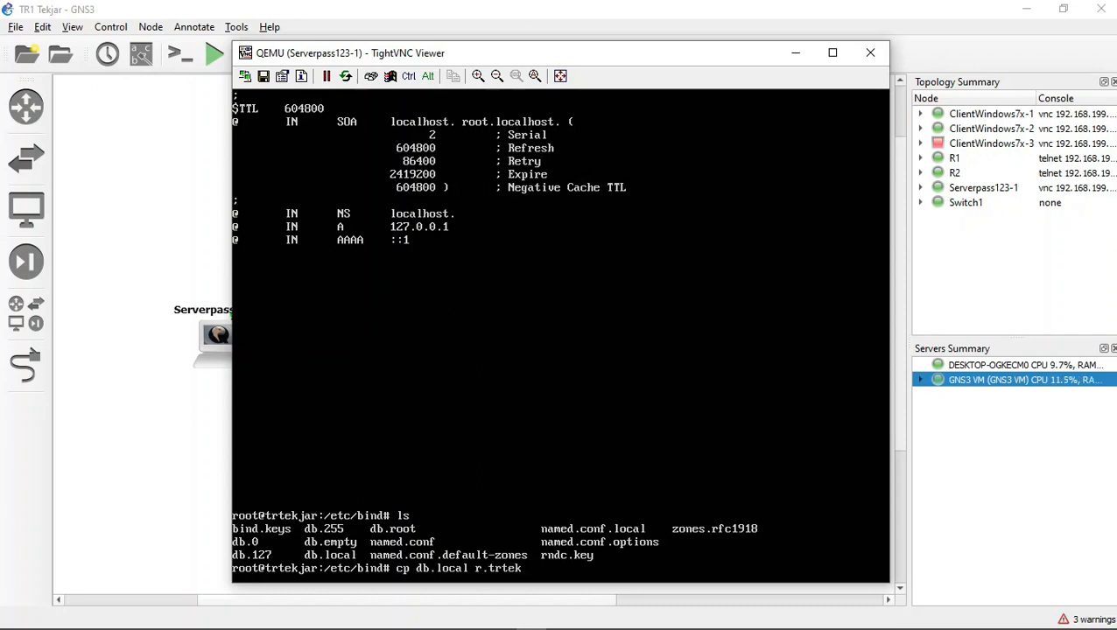
{"action": "type", "text": "jar"}
{"action": "type", "text": "."}
{"action": "type", "text": "j.com"}
{"action": "key", "text": "Return"}
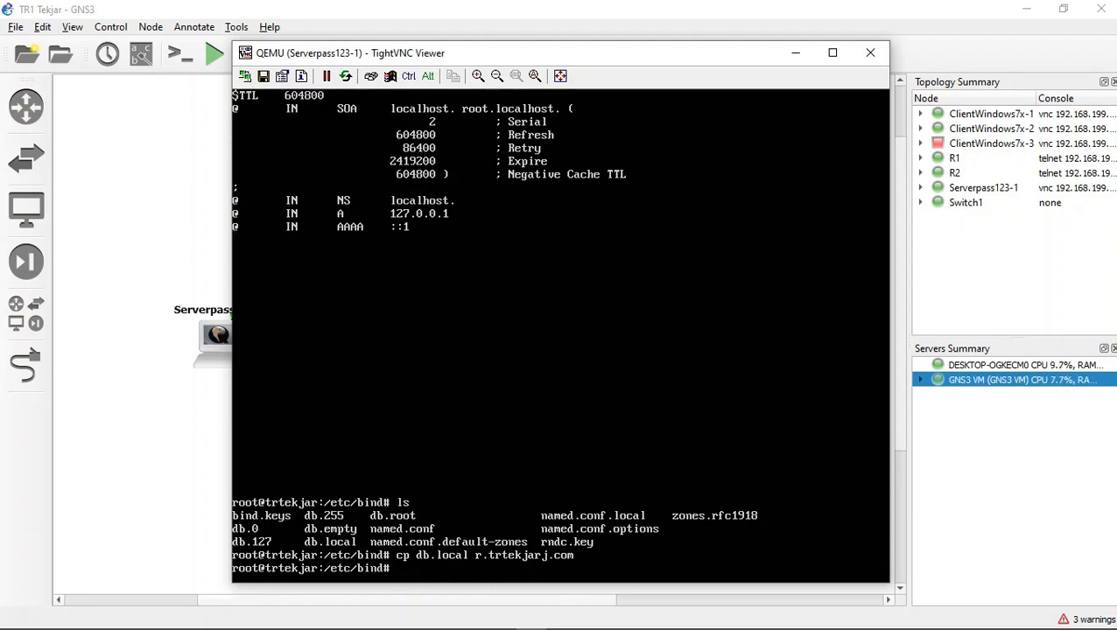
{"action": "type", "text": "ls"}
{"action": "key", "text": "Return"}
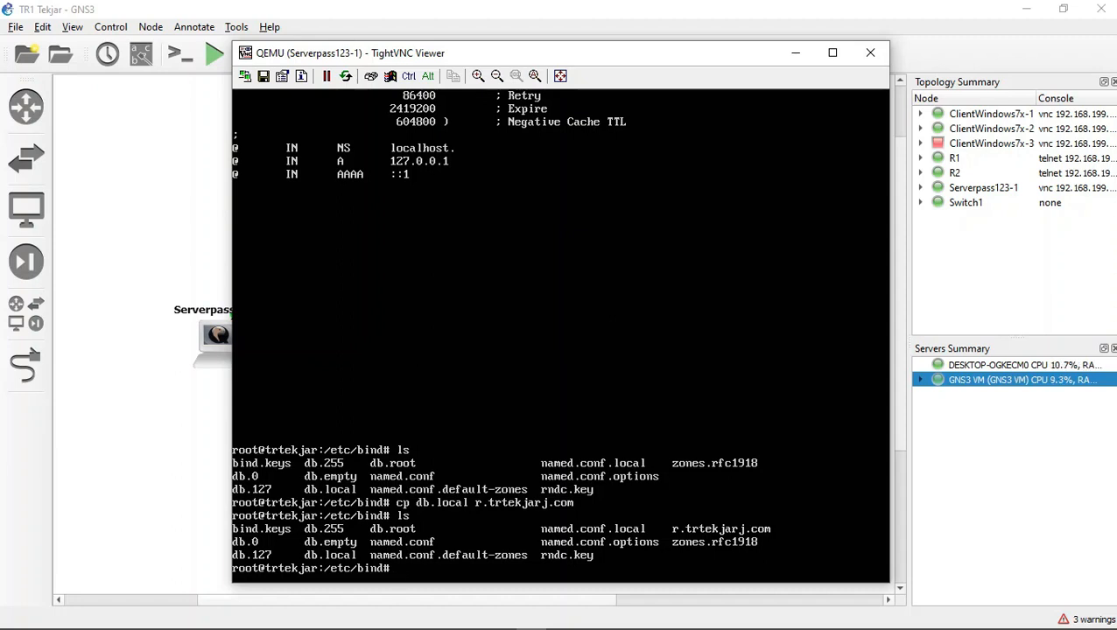
Step: Open the zone file r.trtekjarj.com in nano
{"action": "type", "text": "nano r.trtekjar"}
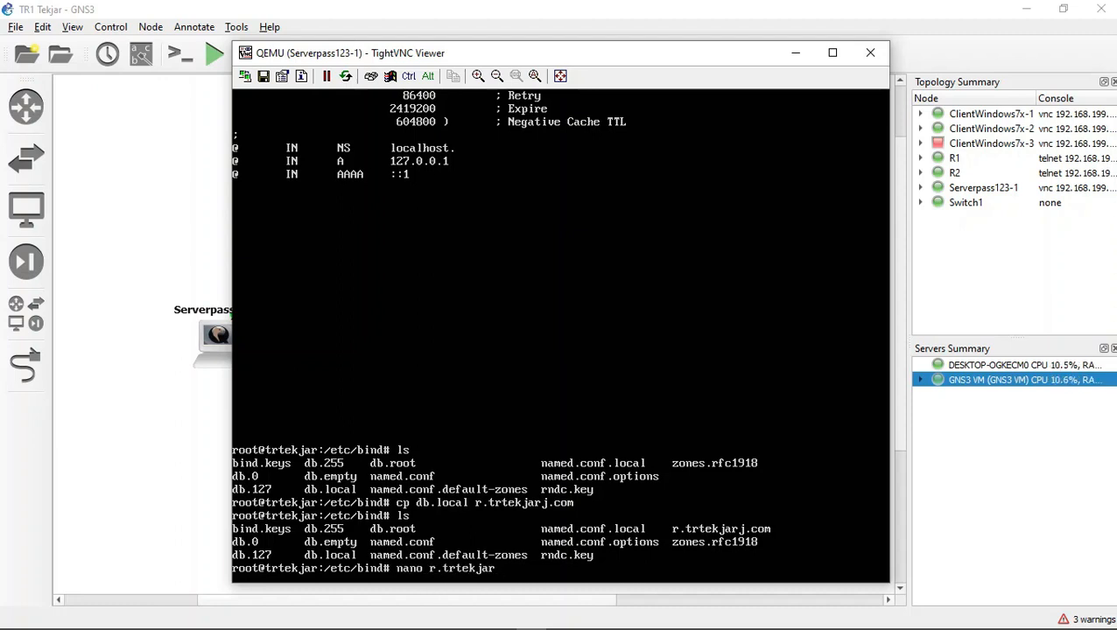
{"action": "type", "text": "."}
{"action": "key", "text": "BackSpace"}
{"action": "type", "text": "j.com"}
{"action": "key", "text": "Return"}
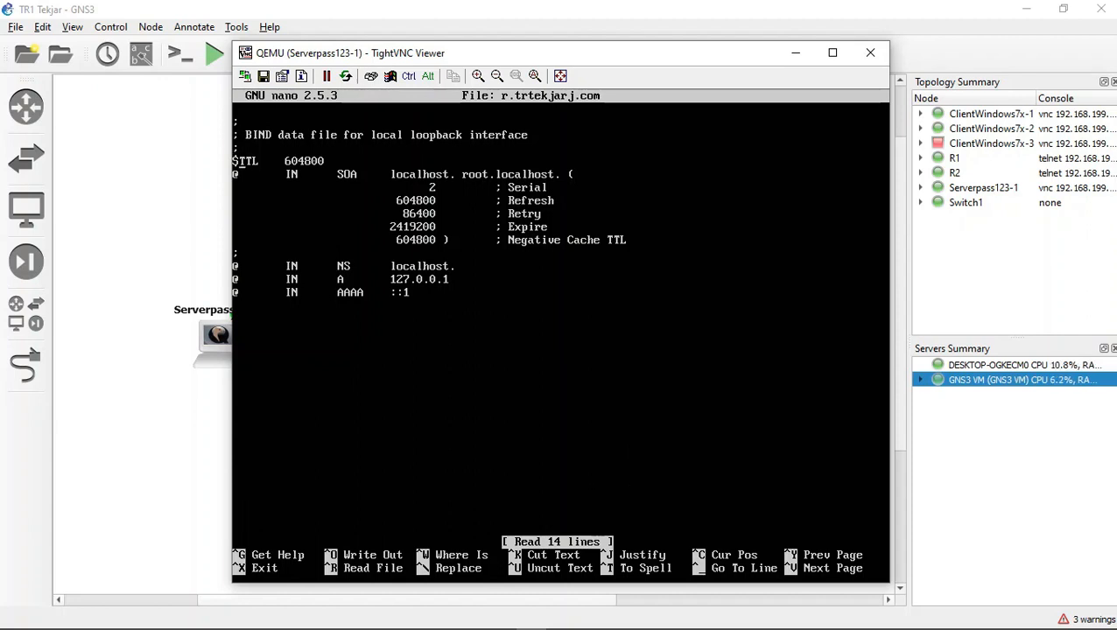
Step: Replace localhost with trtrkjarj.com as the primary name server in the SOA record
{"action": "key", "text": "Right"}
{"action": "key", "text": "Right"}
{"action": "key", "text": "Right"}
{"action": "key", "text": "Right"}
{"action": "key", "text": "Right"}
{"action": "key", "text": "Right"}
{"action": "key", "text": "Right"}
{"action": "key", "text": "Right"}
{"action": "key", "text": "Right"}
{"action": "key", "text": "Right"}
{"action": "key", "text": "Right"}
{"action": "key", "text": "Right"}
{"action": "key", "text": "Right"}
{"action": "key", "text": "Right"}
{"action": "key", "text": "Right"}
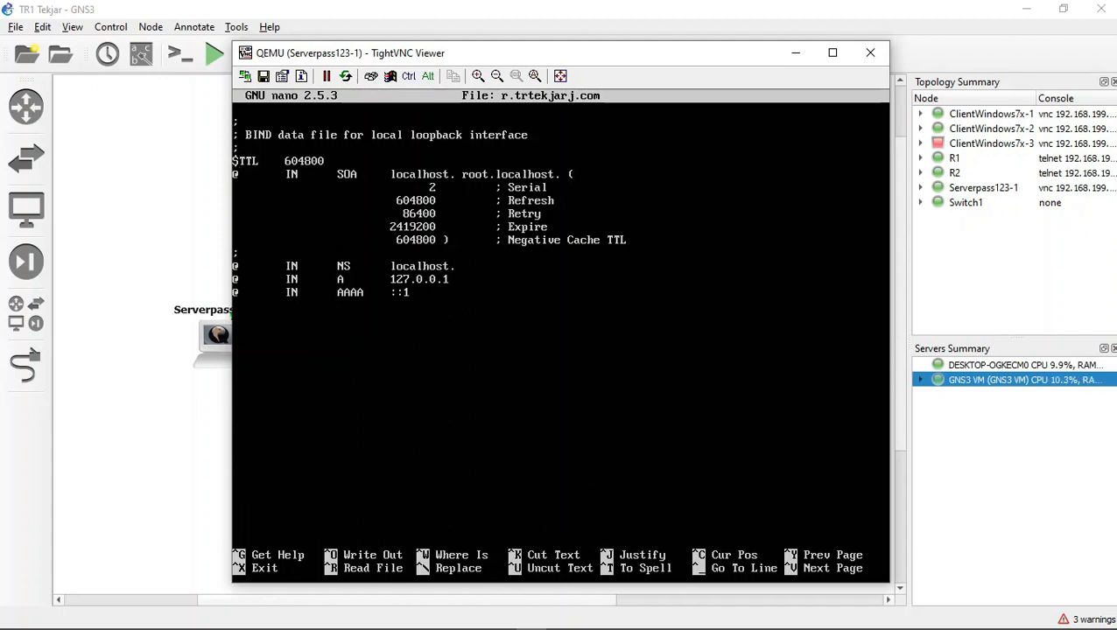
{"action": "key", "text": "BackSpace"}
{"action": "key", "text": "BackSpace"}
{"action": "key", "text": "BackSpace"}
{"action": "key", "text": "BackSpace"}
{"action": "key", "text": "BackSpace"}
{"action": "key", "text": "BackSpace"}
{"action": "key", "text": "BackSpace"}
{"action": "key", "text": "BackSpace"}
{"action": "key", "text": "BackSpace"}
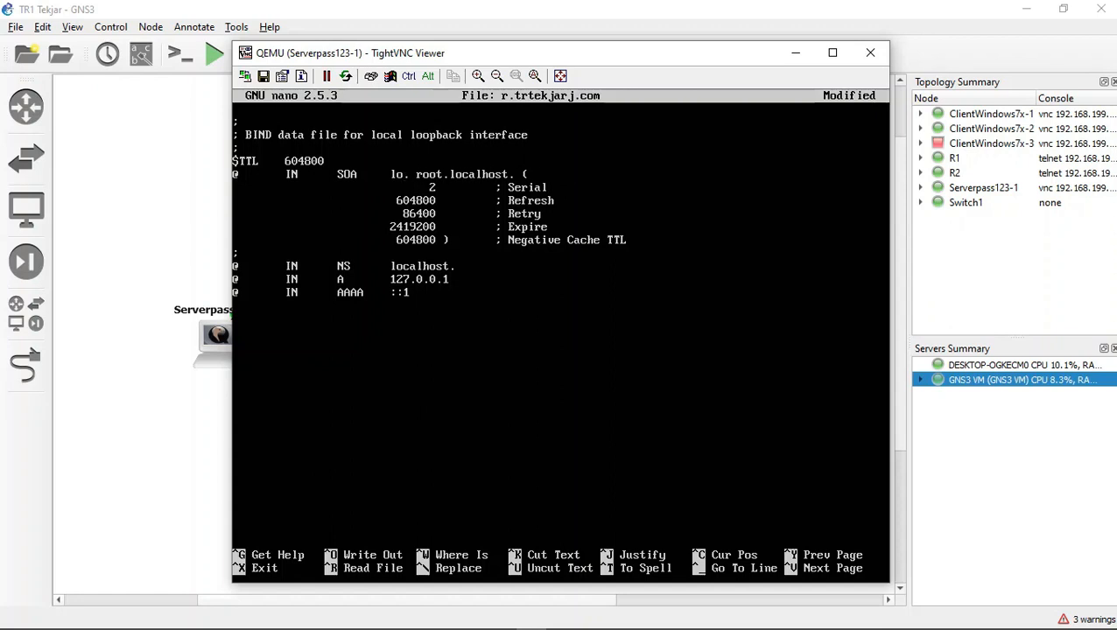
{"action": "type", "text": "tr."}
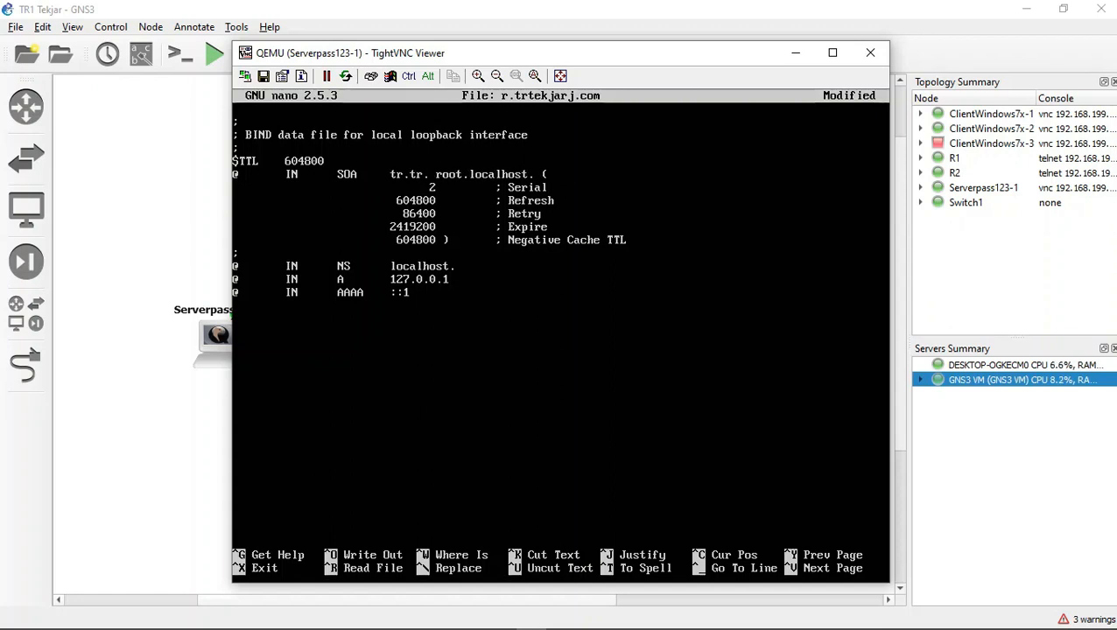
{"action": "key", "text": "BackSpace"}
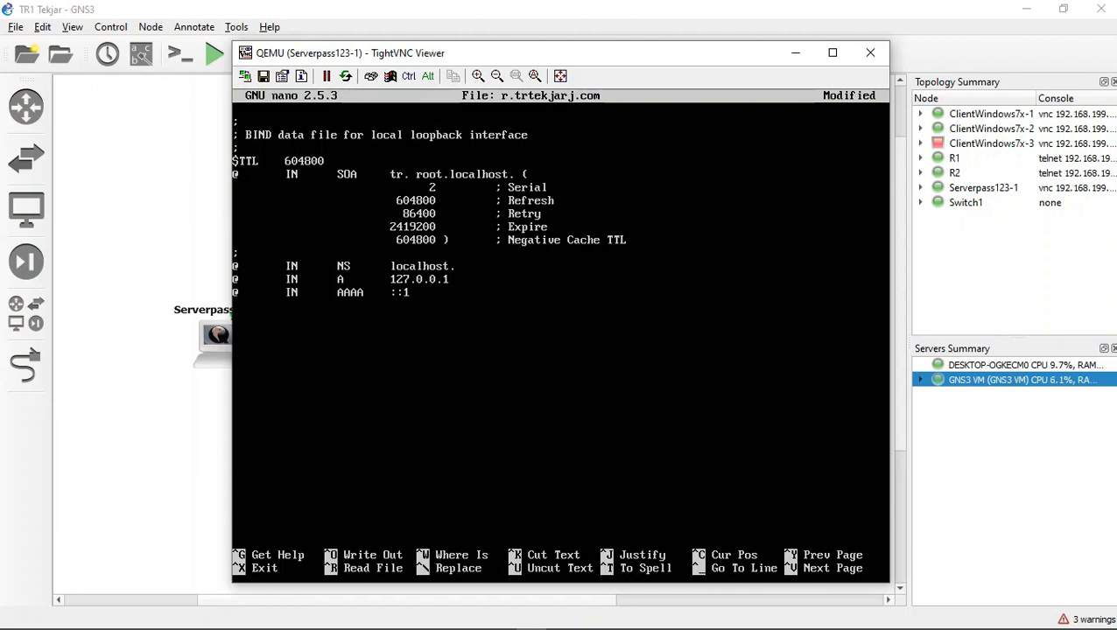
{"action": "type", "text": "trk"}
{"action": "type", "text": "jarj"}
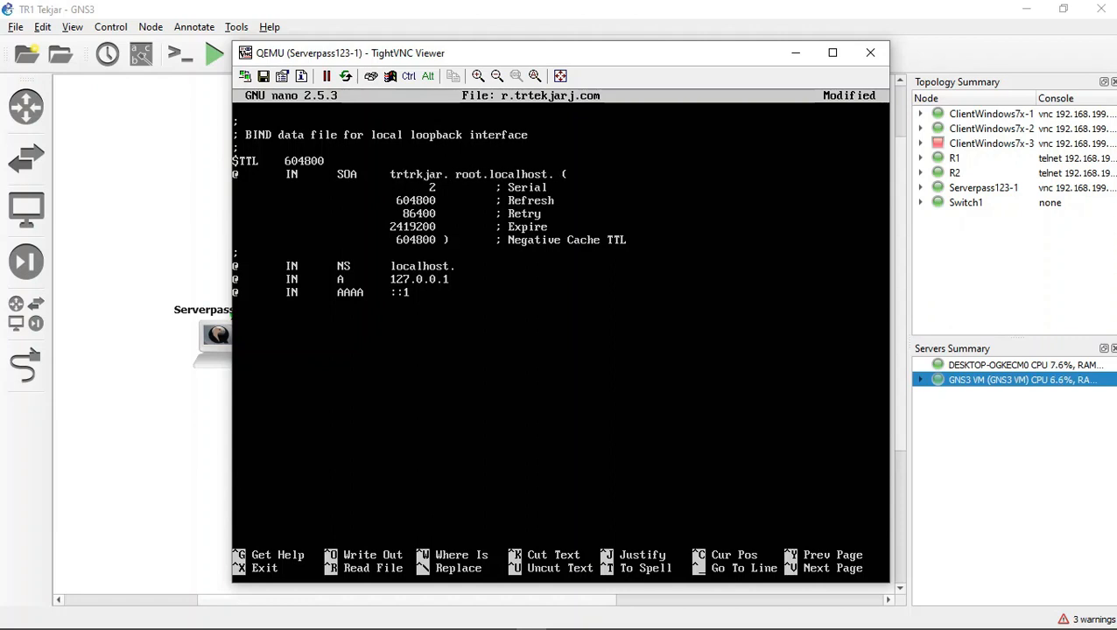
{"action": "type", "text": ".com"}
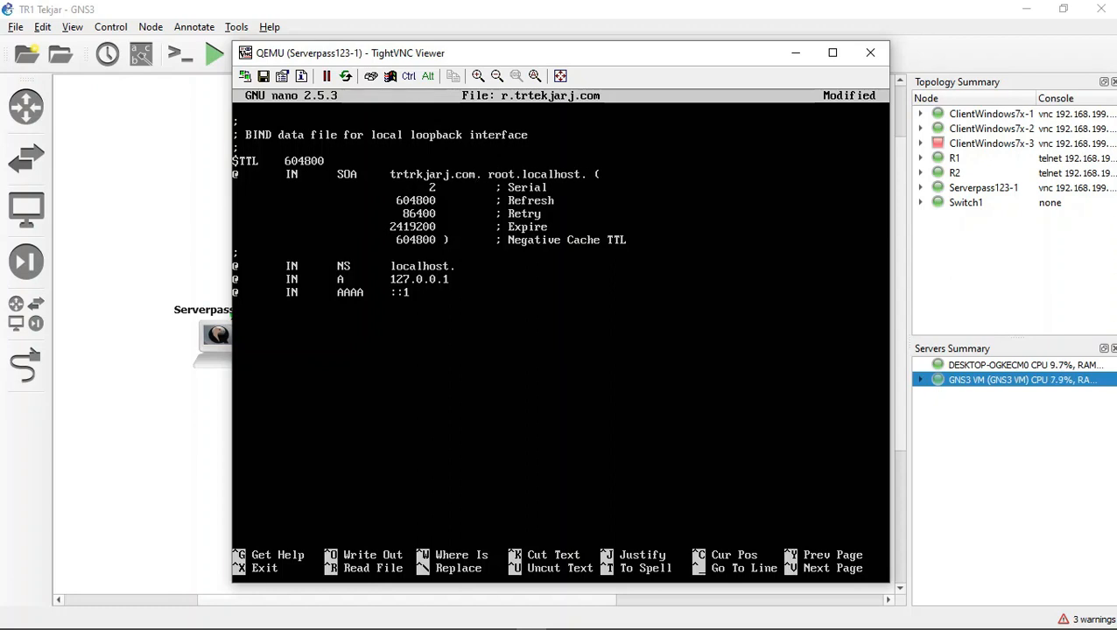
Step: Change the SOA record's contact entry to root.trtekjar.com
{"action": "key", "text": "BackSpace"}
{"action": "key", "text": "BackSpace"}
{"action": "key", "text": "BackSpace"}
{"action": "key", "text": "BackSpace"}
{"action": "key", "text": "BackSpace"}
{"action": "key", "text": "BackSpace"}
{"action": "key", "text": "BackSpace"}
{"action": "key", "text": "BackSpace"}
{"action": "key", "text": "BackSpace"}
{"action": "type", "text": "tekjar"}
Step: Set the NS record's target to trtekjarj.com
{"action": "key", "text": "BackSpace"}
{"action": "key", "text": "BackSpace"}
{"action": "key", "text": "BackSpace"}
{"action": "key", "text": "BackSpace"}
{"action": "key", "text": "BackSpace"}
{"action": "type", "text": "rtekjar.com"}
{"action": "key", "text": "BackSpace"}
{"action": "key", "text": "BackSpace"}
{"action": "key", "text": "BackSpace"}
{"action": "key", "text": "BackSpace"}
{"action": "key", "text": "BackSpace"}
{"action": "key", "text": "BackSpace"}
{"action": "key", "text": "BackSpace"}
{"action": "key", "text": "BackSpace"}
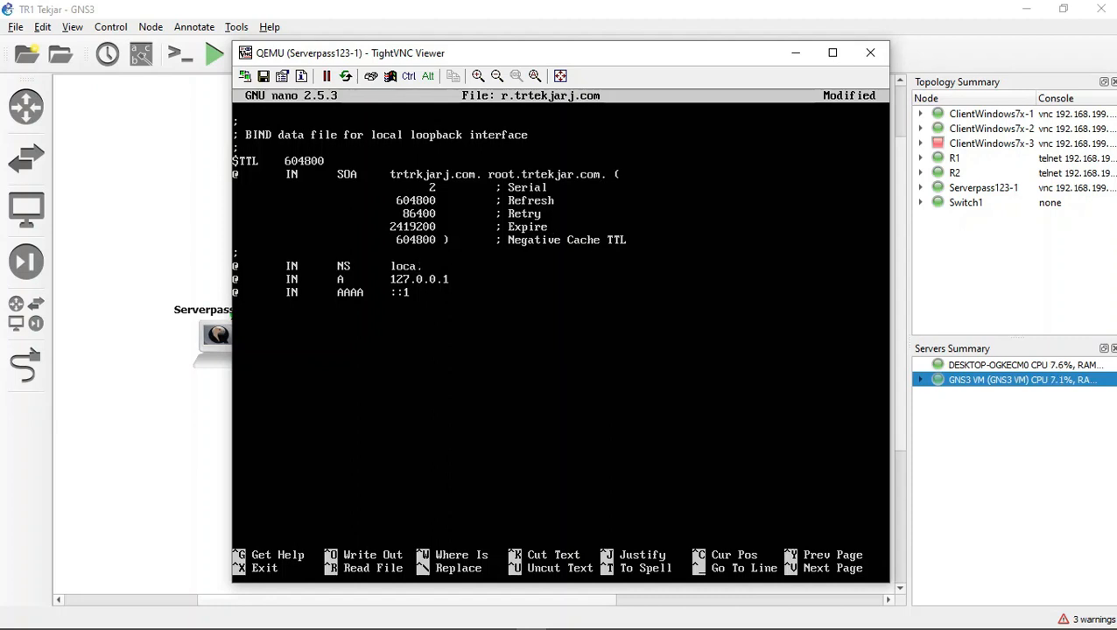
{"action": "key", "text": "BackSpace"}
{"action": "type", "text": "tr.tr"}
{"action": "key", "text": "BackSpace"}
{"action": "key", "text": "BackSpace"}
{"action": "key", "text": "BackSpace"}
{"action": "type", "text": "tr"}
{"action": "key", "text": "BackSpace"}
{"action": "type", "text": "ekjar.com"}
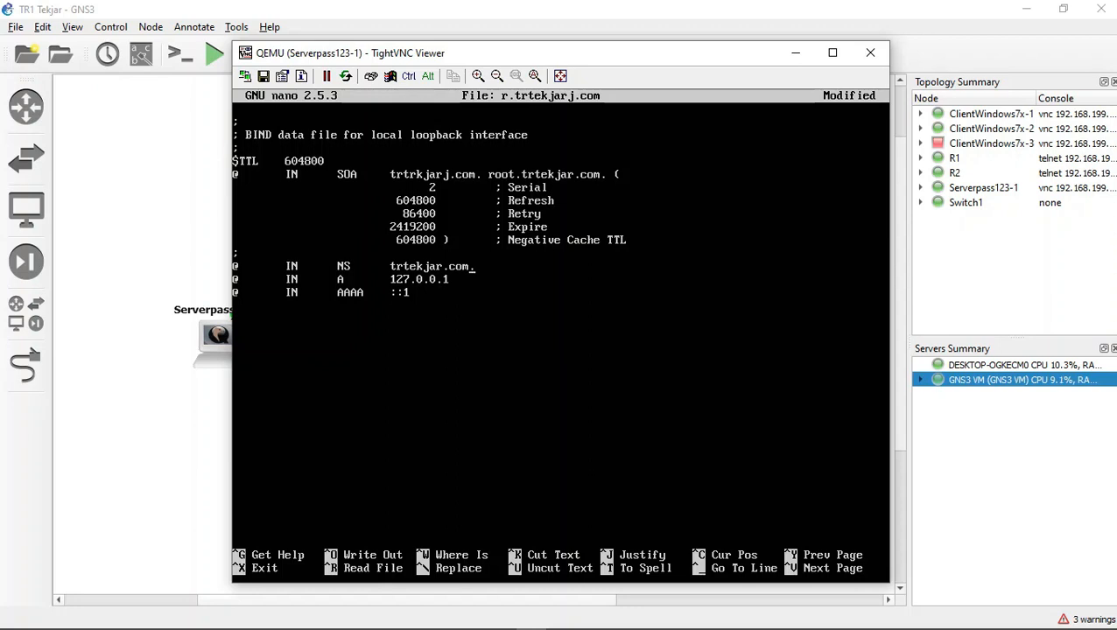
{"action": "type", "text": "j"}
Step: Set the A record's address to 192.168.44.34
{"action": "key", "text": "BackSpace"}
{"action": "key", "text": "BackSpace"}
{"action": "key", "text": "BackSpace"}
{"action": "key", "text": "BackSpace"}
{"action": "key", "text": "BackSpace"}
{"action": "key", "text": "BackSpace"}
{"action": "key", "text": "BackSpace"}
{"action": "key", "text": "BackSpace"}
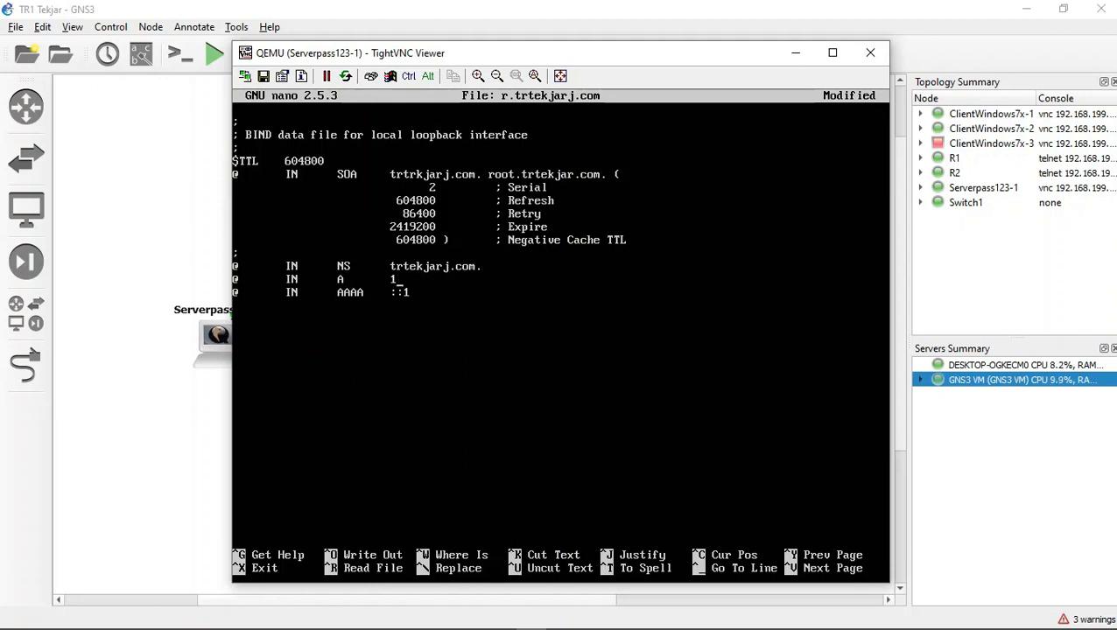
{"action": "type", "text": "92.168.44"}
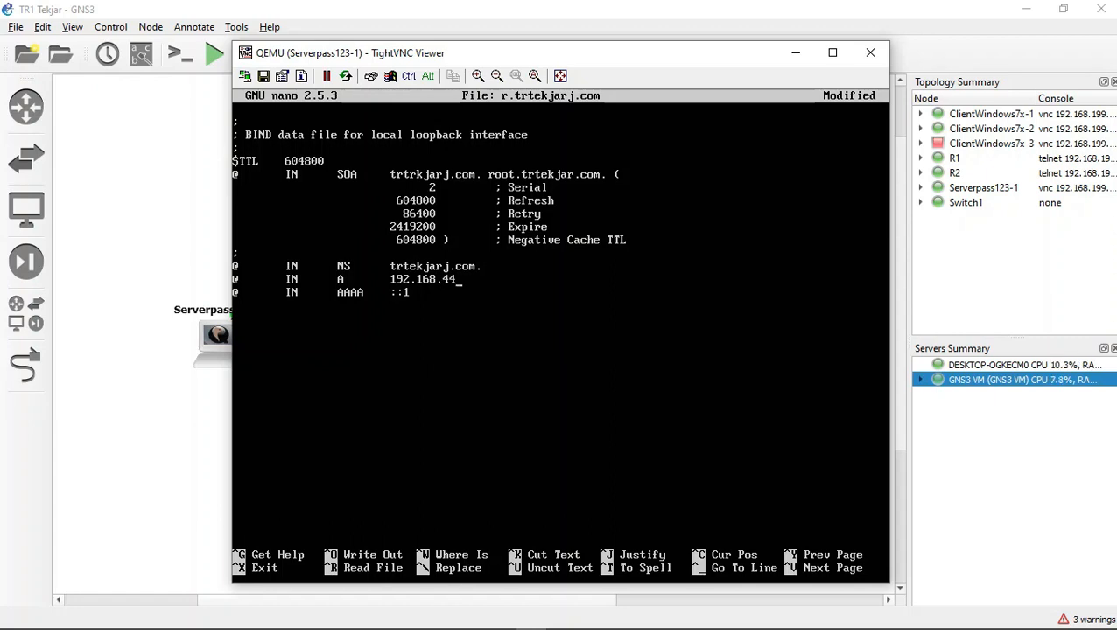
{"action": "type", "text": ".34"}
Step: Switch to the R1 console in Solar-PuTTY to check its output, and return to the server's terminal
{"action": "left_click", "coordinate": [501, 618]}
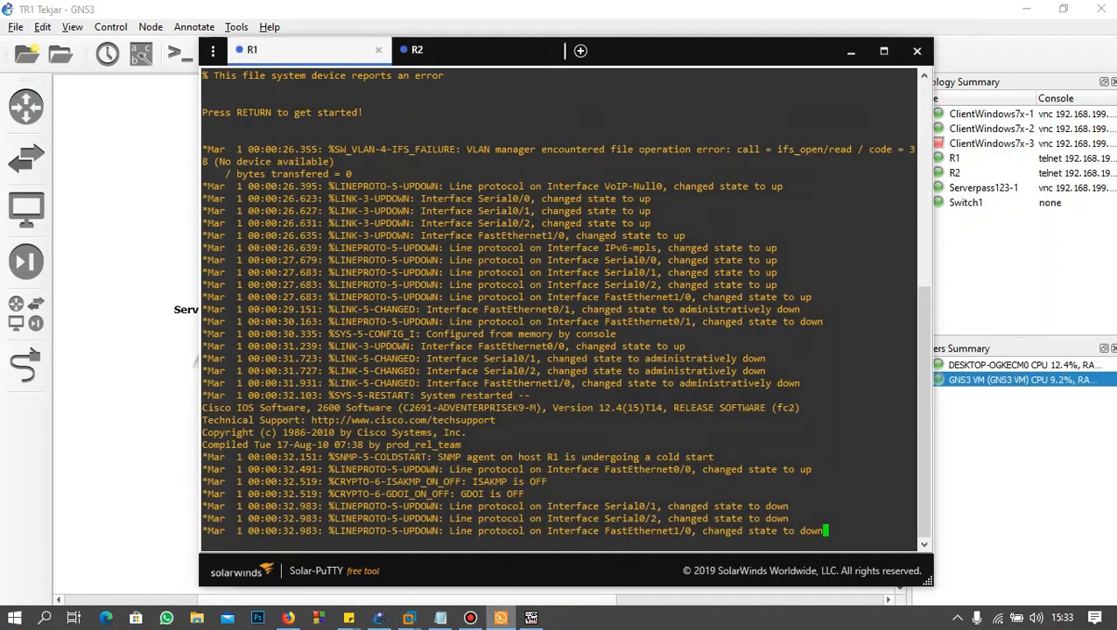
{"action": "left_click_drag", "start_coordinate": [467, 44], "coordinate": [467, 44]}
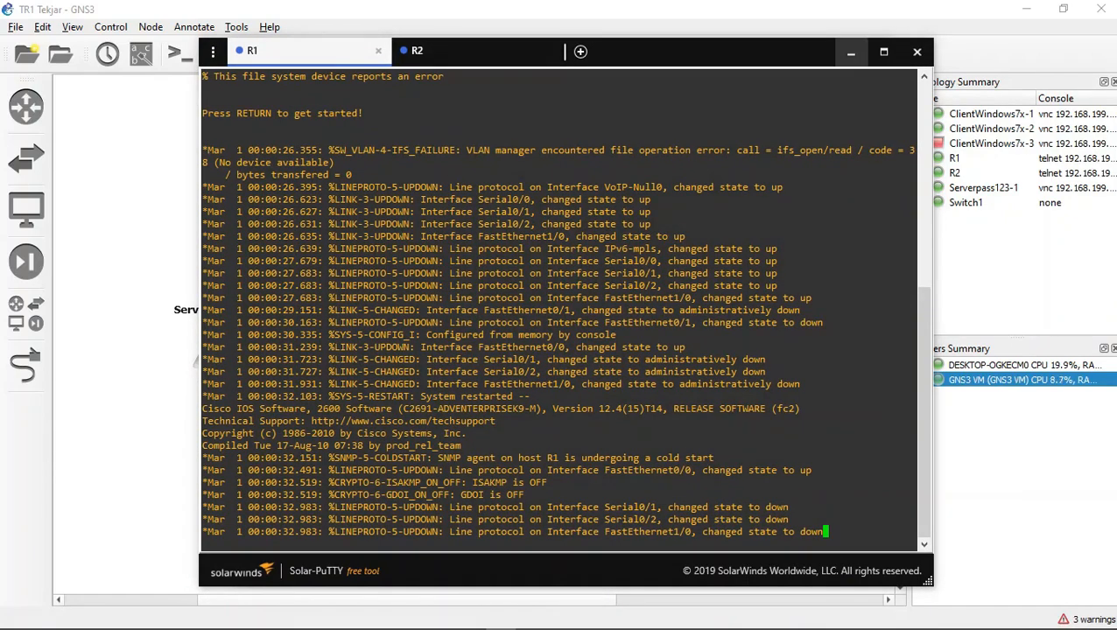
{"action": "left_click", "coordinate": [851, 51]}
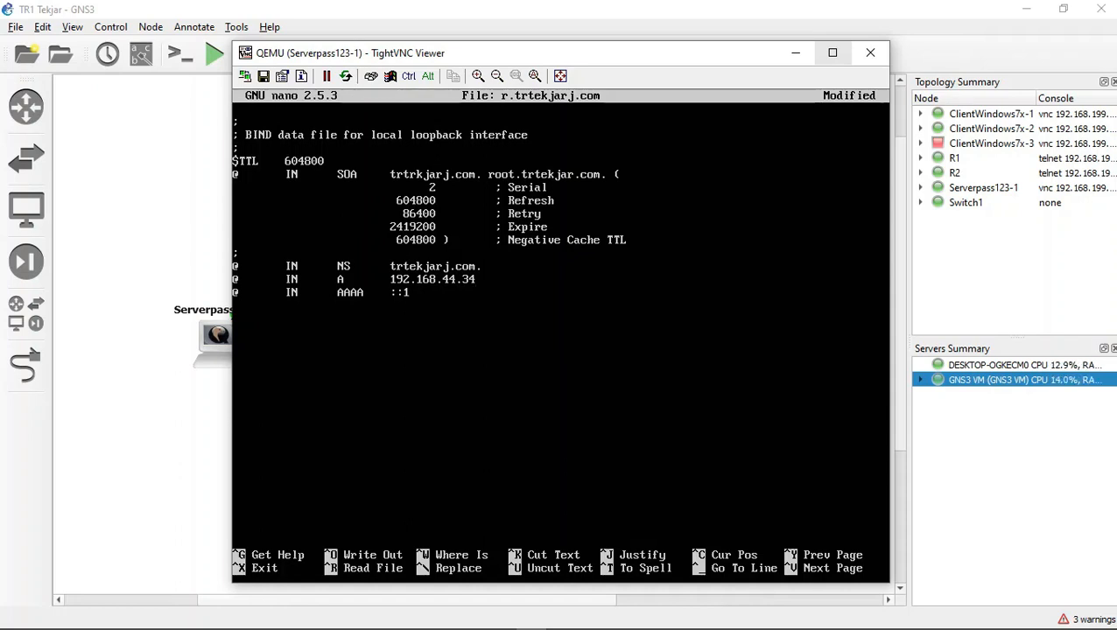
Step: Remove the AAAA record from the zone file, and suspend nano to return to the shell
{"action": "key", "text": "BackSpace"}
{"action": "key", "text": "BackSpace"}
{"action": "key", "text": "BackSpace"}
{"action": "key", "text": "BackSpace"}
{"action": "key", "text": "BackSpace"}
{"action": "key", "text": "BackSpace"}
{"action": "key", "text": "BackSpace"}
{"action": "key", "text": "BackSpace"}
{"action": "key", "text": "BackSpace"}
{"action": "key", "text": "BackSpace"}
{"action": "key", "text": "ctrl+z"}
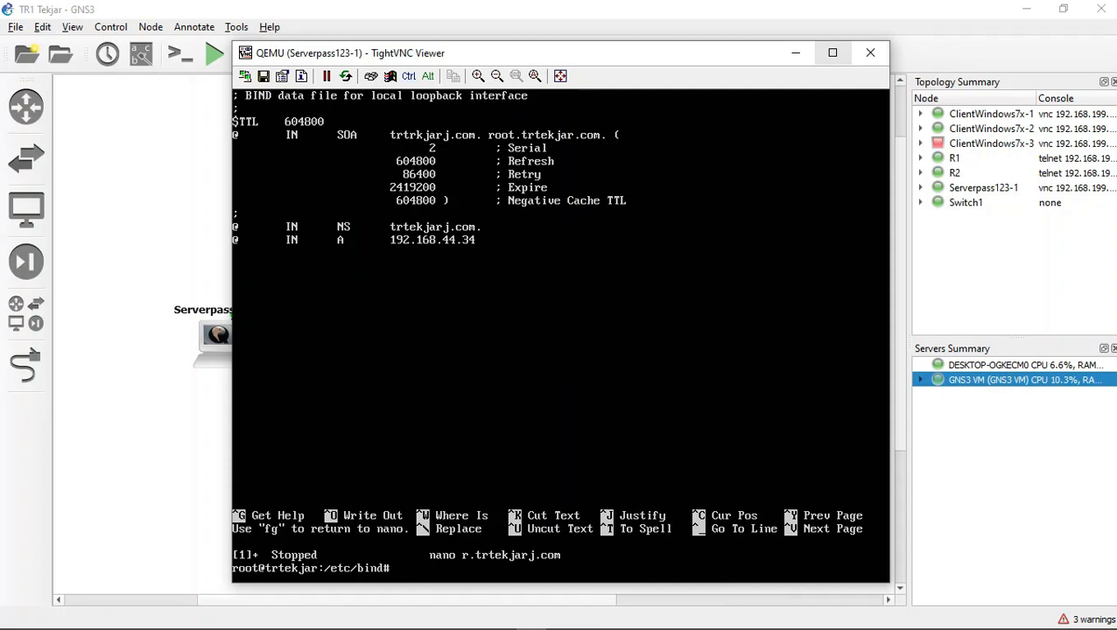
Step: Reopen r.trtekjarj.com in nano, continuing although the file is already being edited
{"action": "key", "text": "Up"}
{"action": "key", "text": "Return"}
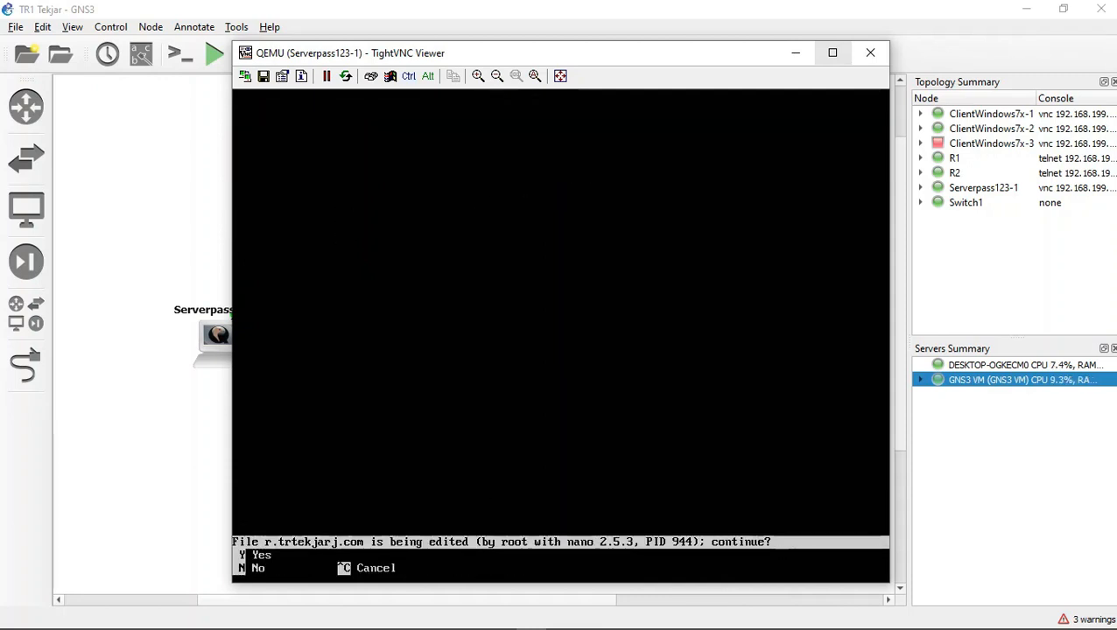
{"action": "key", "text": "y"}
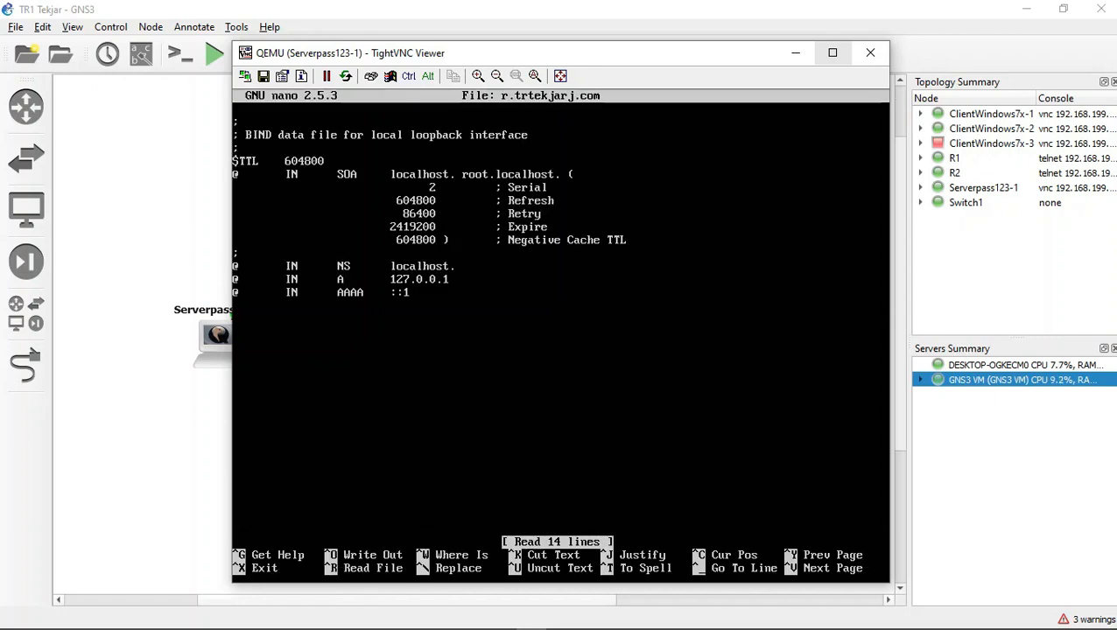
Step: Delete the localhost name before root.localhost in the SOA record, and save r.trtekjarj.com and exit
{"action": "key", "text": "Up"}
{"action": "key", "text": "Up"}
{"action": "key", "text": "Right"}
{"action": "key", "text": "Right"}
{"action": "key", "text": "Right"}
{"action": "key", "text": "Right"}
{"action": "key", "text": "Right"}
{"action": "key", "text": "Right"}
{"action": "key", "text": "Right"}
{"action": "key", "text": "Right"}
{"action": "key", "text": "BackSpace"}
{"action": "key", "text": "BackSpace"}
{"action": "key", "text": "BackSpace"}
{"action": "key", "text": "BackSpace"}
{"action": "key", "text": "BackSpace"}
{"action": "key", "text": "BackSpace"}
{"action": "key", "text": "BackSpace"}
{"action": "key", "text": "BackSpace"}
{"action": "key", "text": "BackSpace"}
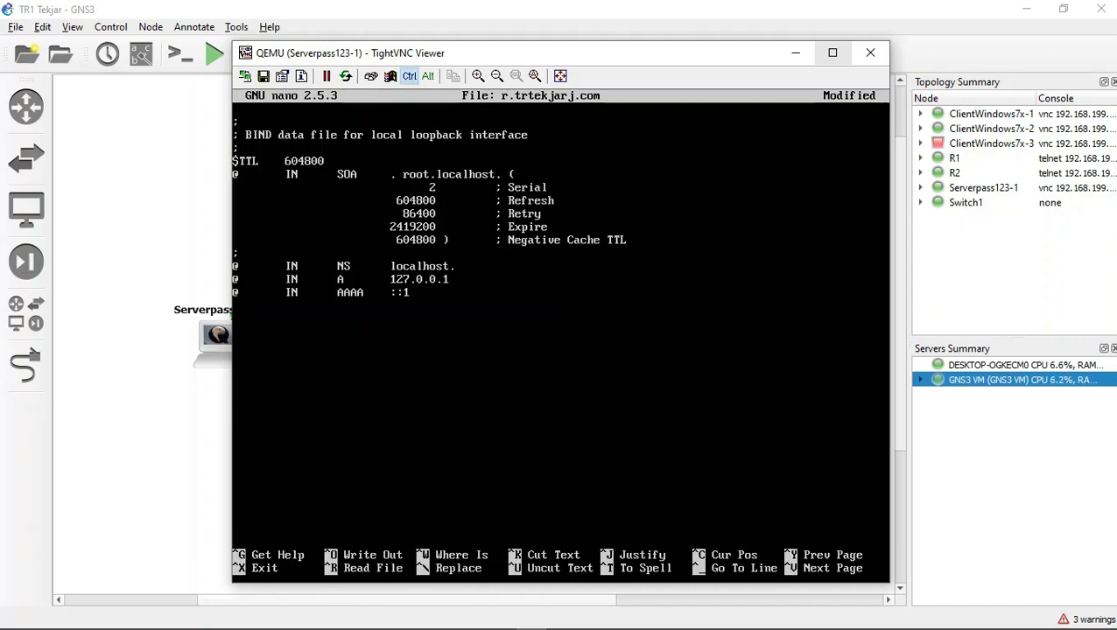
{"action": "key", "text": "ctrl+x"}
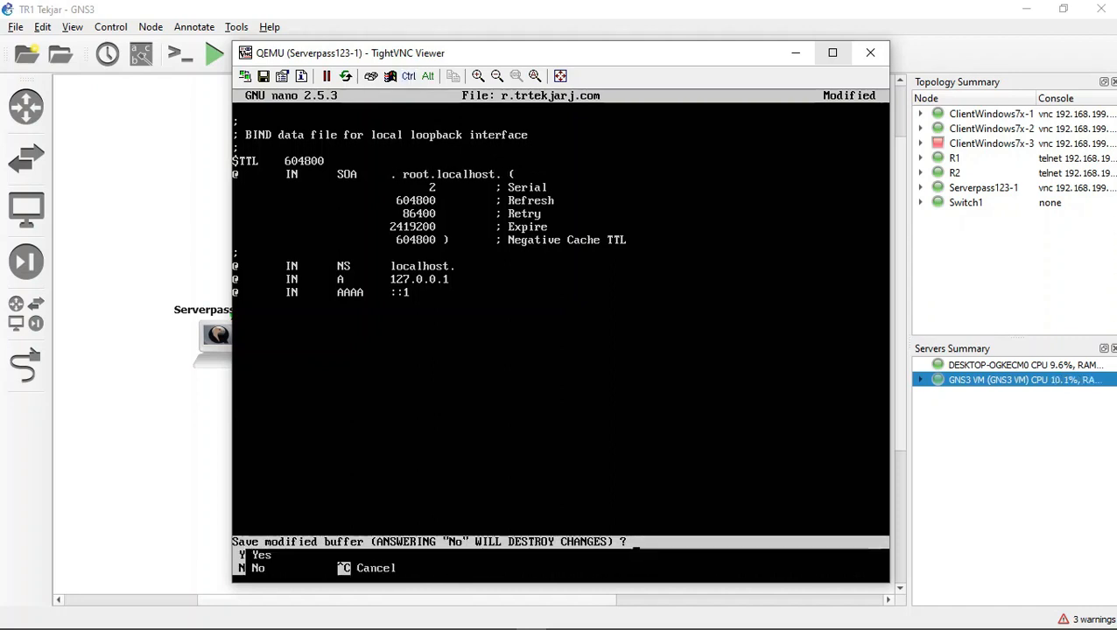
{"action": "key", "text": "y"}
{"action": "key", "text": "Return"}
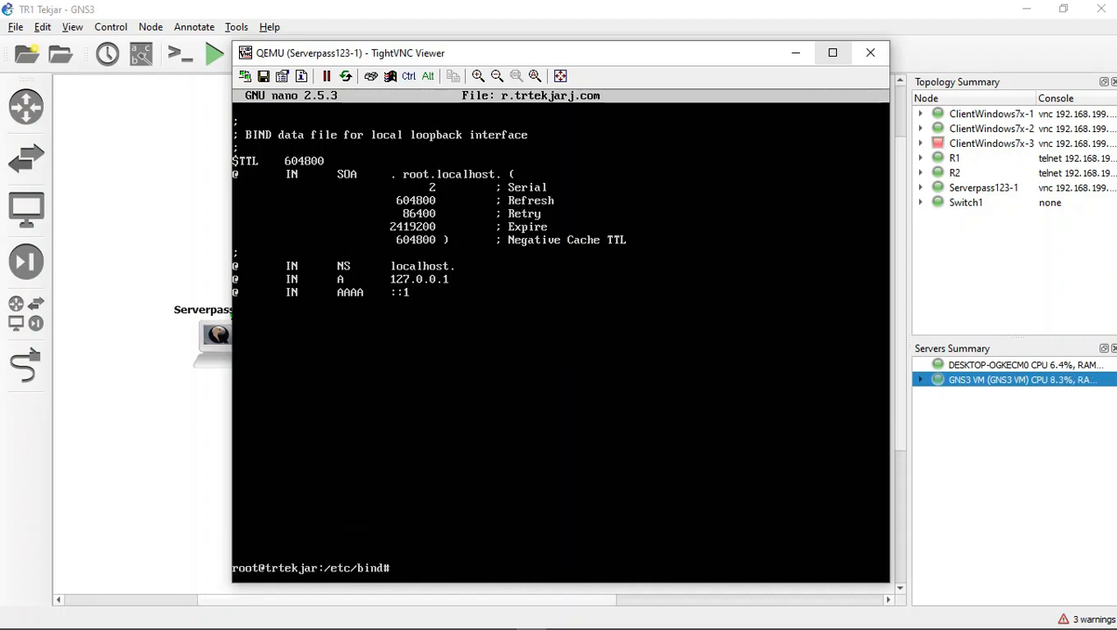
Step: Display the server's network interfaces with ifconfig, and reopen r.trtekjarj.com in nano
{"action": "type", "text": "ifconfig"}
{"action": "key", "text": "Return"}
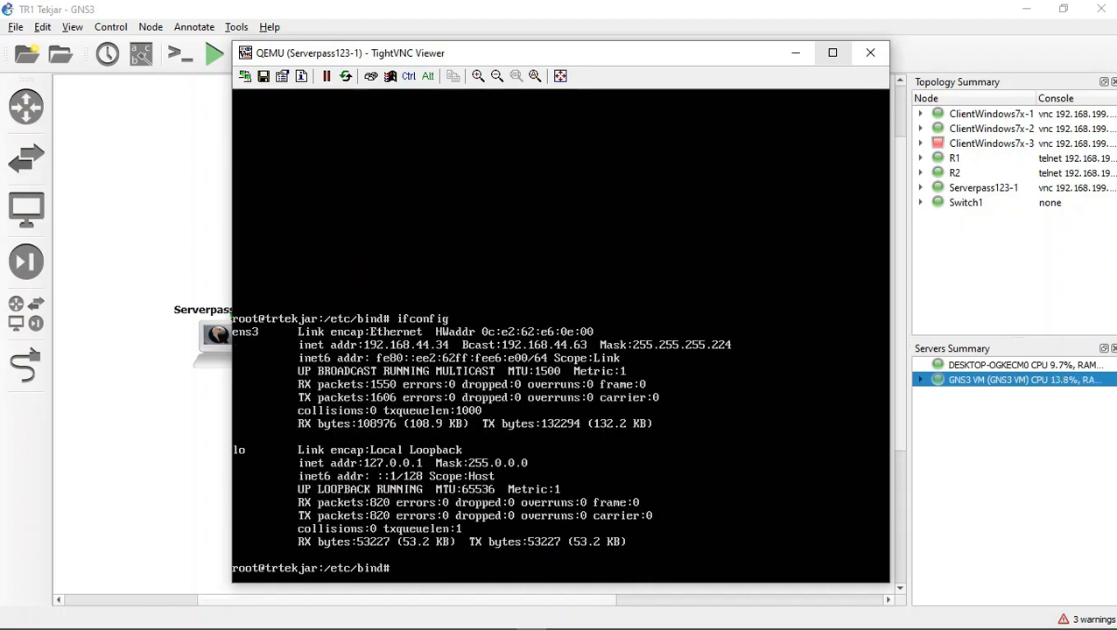
{"action": "type", "text": "nano r.trtekjarj.com"}
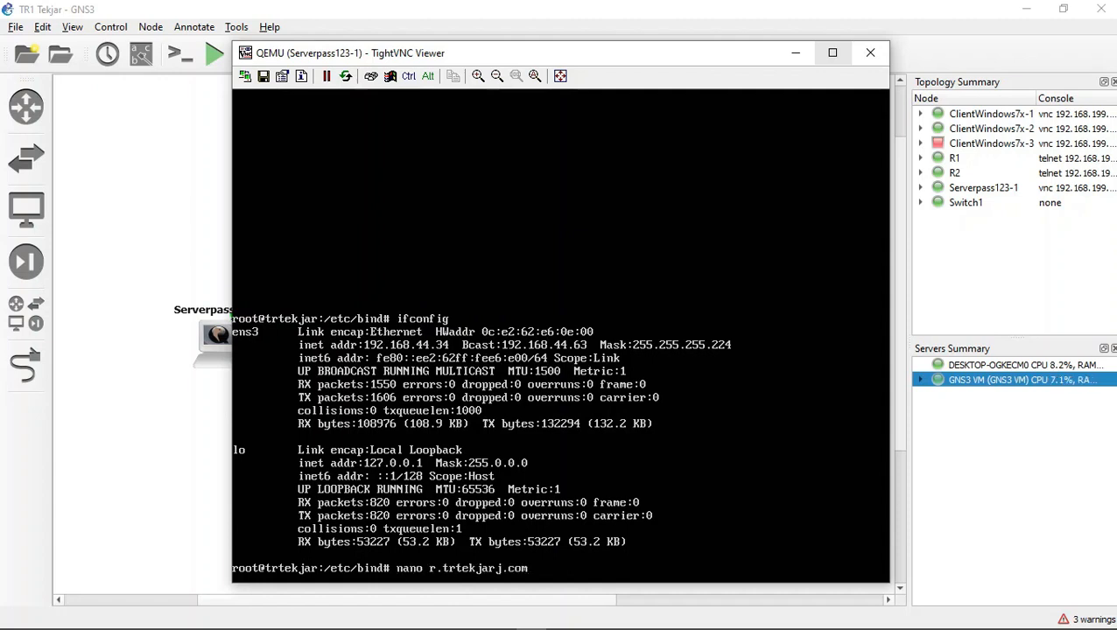
{"action": "key", "text": "Return"}
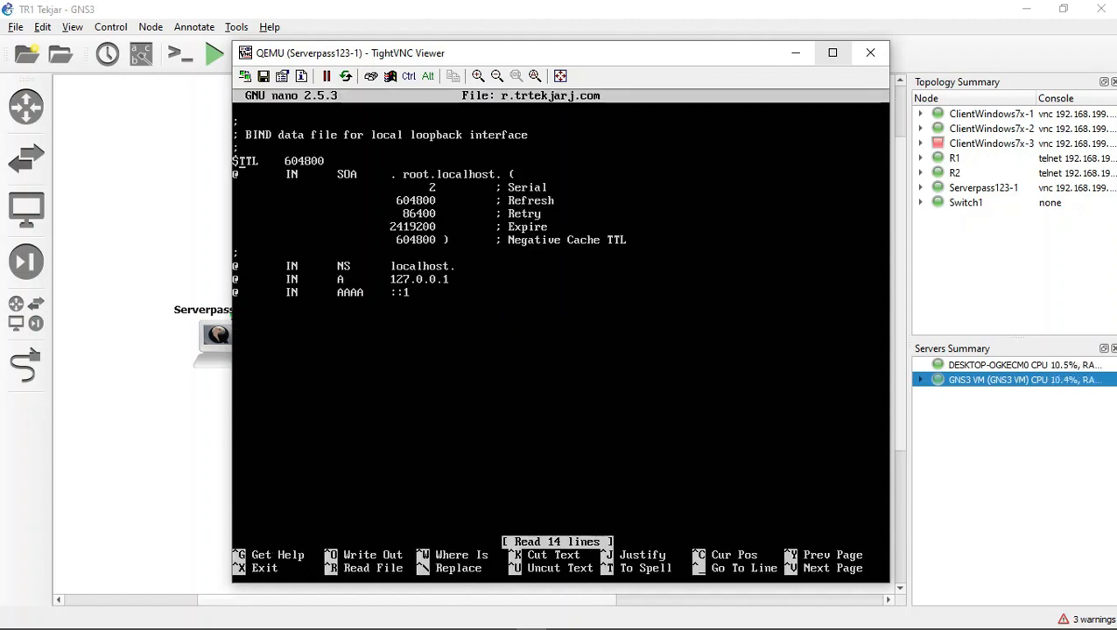
Step: Set the SOA record's primary name server in r.trtekjarj.com to trtekjarj.com., ahead of root.localhost
{"action": "key", "text": "Up"}
{"action": "key", "text": "Right"}
{"action": "key", "text": "Right"}
{"action": "key", "text": "Right"}
{"action": "key", "text": "Right"}
{"action": "key", "text": "Right"}
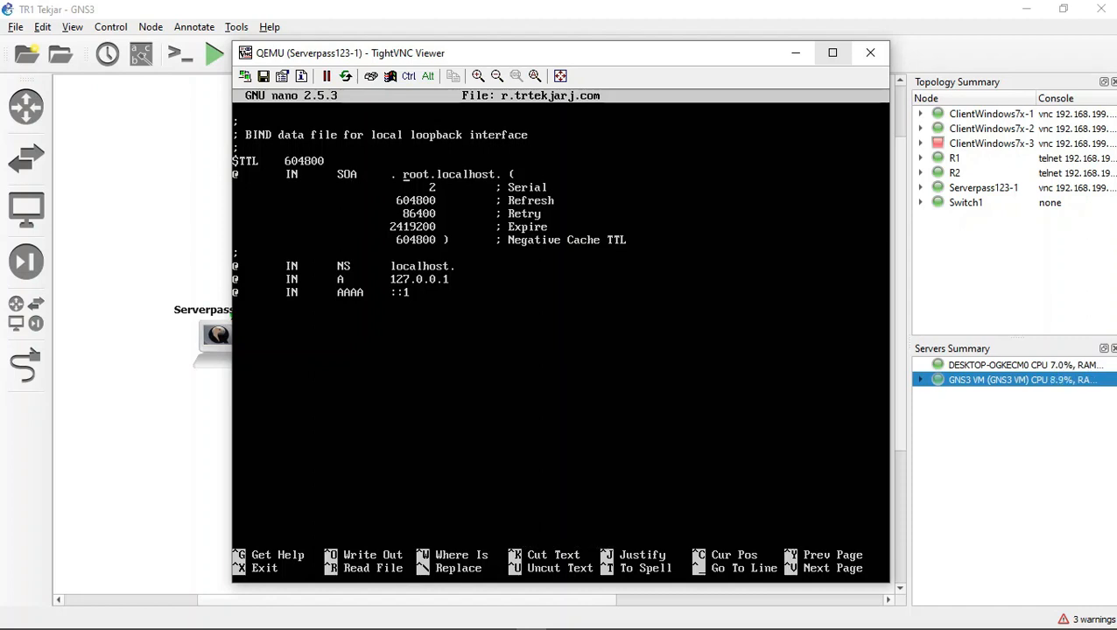
{"action": "key", "text": "Left"}
{"action": "key", "text": "Left"}
{"action": "type", "text": "tr."}
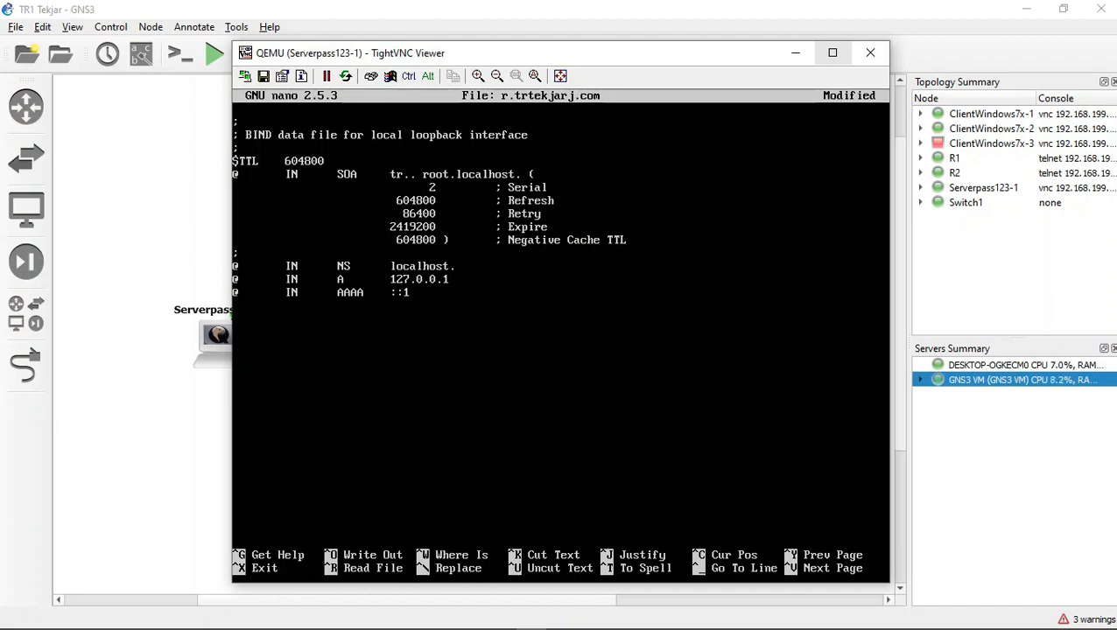
{"action": "key", "text": "Delete"}
{"action": "type", "text": "tekajr"}
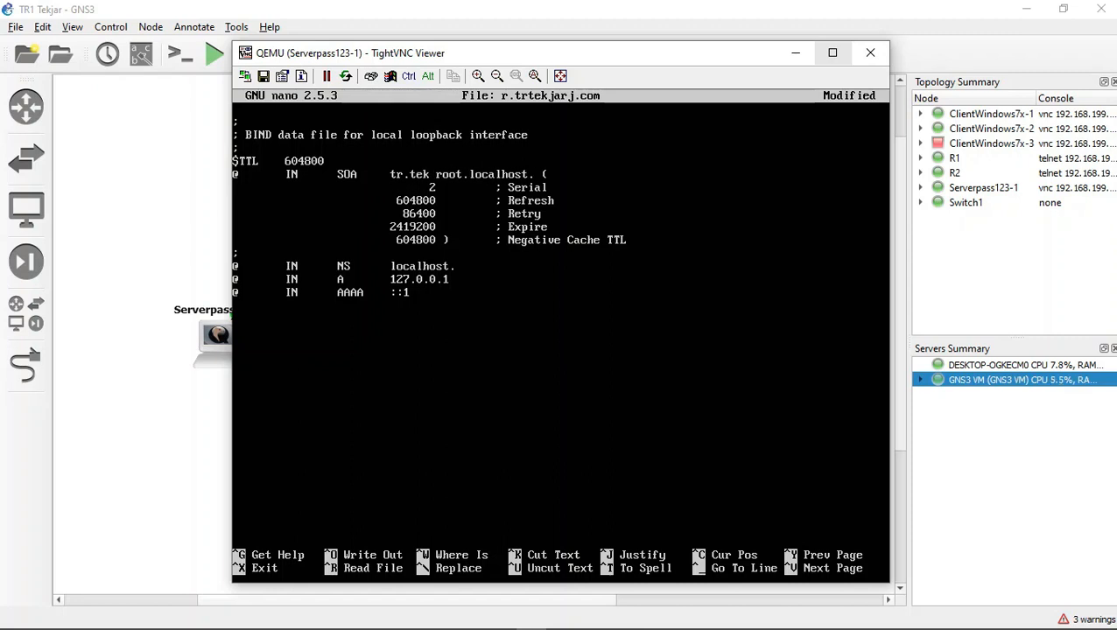
{"action": "key", "text": "BackSpace"}
{"action": "key", "text": "BackSpace"}
{"action": "key", "text": "BackSpace"}
{"action": "key", "text": "BackSpace"}
{"action": "key", "text": "BackSpace"}
{"action": "key", "text": "BackSpace"}
{"action": "key", "text": "BackSpace"}
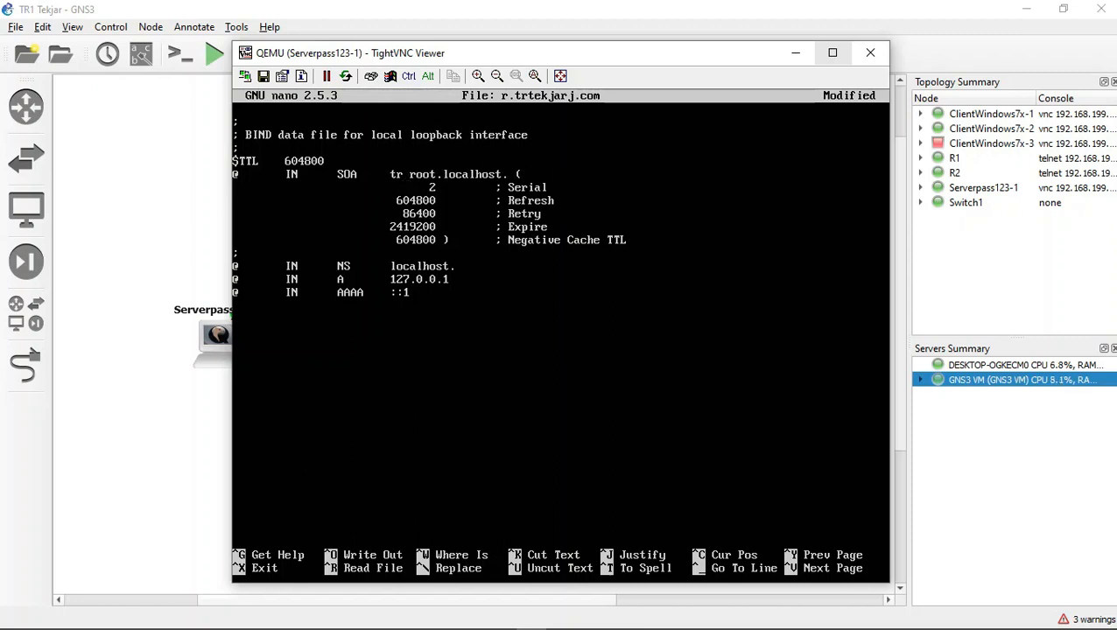
{"action": "type", "text": "tekjar"}
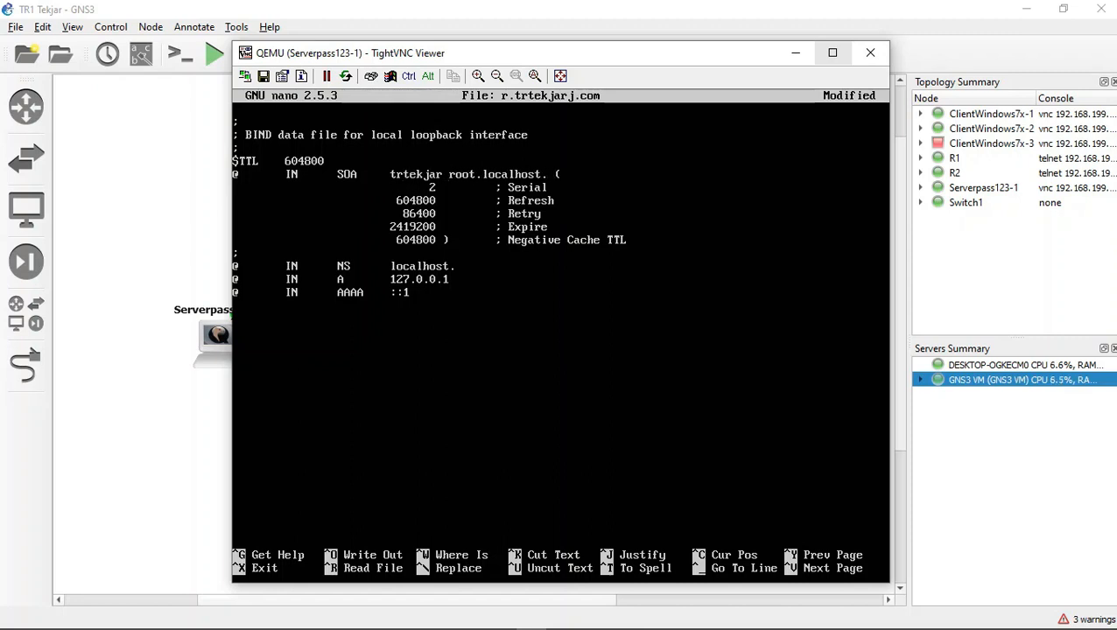
{"action": "type", "text": "j.com."}
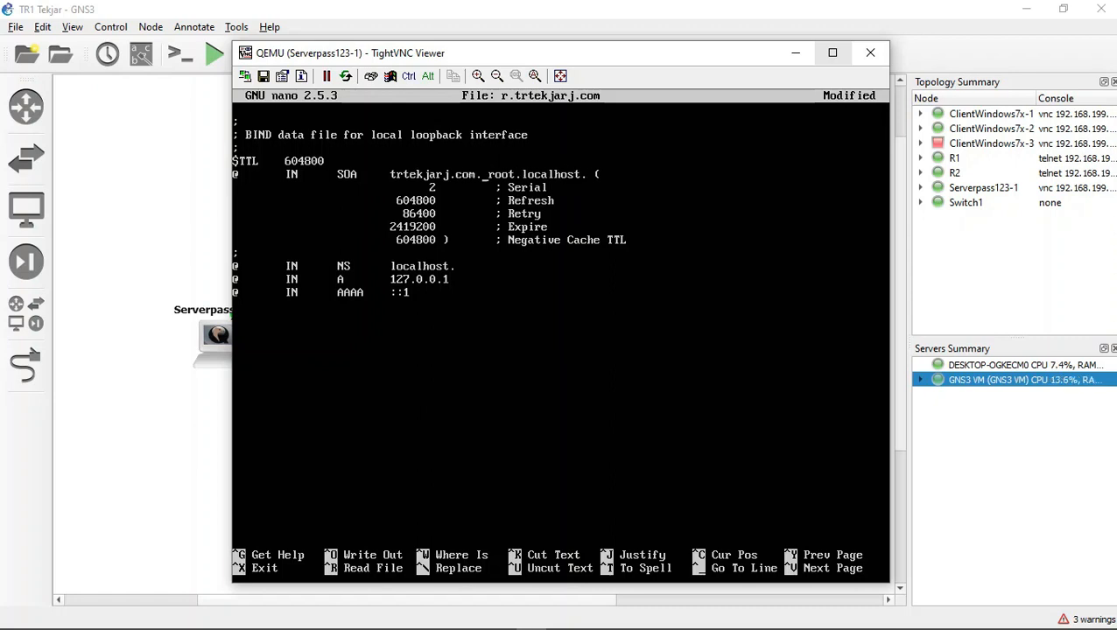
Step: Replace localhost in the SOA record's contact entry so that it reads root.trtekjarj.com
{"action": "key", "text": "Right"}
{"action": "key", "text": "Right"}
{"action": "key", "text": "Right"}
{"action": "key", "text": "Right"}
{"action": "key", "text": "Right"}
{"action": "key", "text": "Right"}
{"action": "key", "text": "Right"}
{"action": "key", "text": "Right"}
{"action": "key", "text": "Right"}
{"action": "key", "text": "Right"}
{"action": "key", "text": "Right"}
{"action": "key", "text": "Right"}
{"action": "key", "text": "Right"}
{"action": "key", "text": "Right"}
{"action": "key", "text": "Right"}
{"action": "key", "text": "Right"}
{"action": "key", "text": "Right"}
{"action": "key", "text": "Right"}
{"action": "key", "text": "Right"}
{"action": "key", "text": "Right"}
{"action": "key", "text": "Right"}
{"action": "key", "text": "Right"}
{"action": "key", "text": "BackSpace"}
{"action": "key", "text": "BackSpace"}
{"action": "key", "text": "BackSpace"}
{"action": "key", "text": "BackSpace"}
{"action": "key", "text": "BackSpace"}
{"action": "key", "text": "BackSpace"}
{"action": "key", "text": "BackSpace"}
{"action": "key", "text": "BackSpace"}
{"action": "key", "text": "BackSpace"}
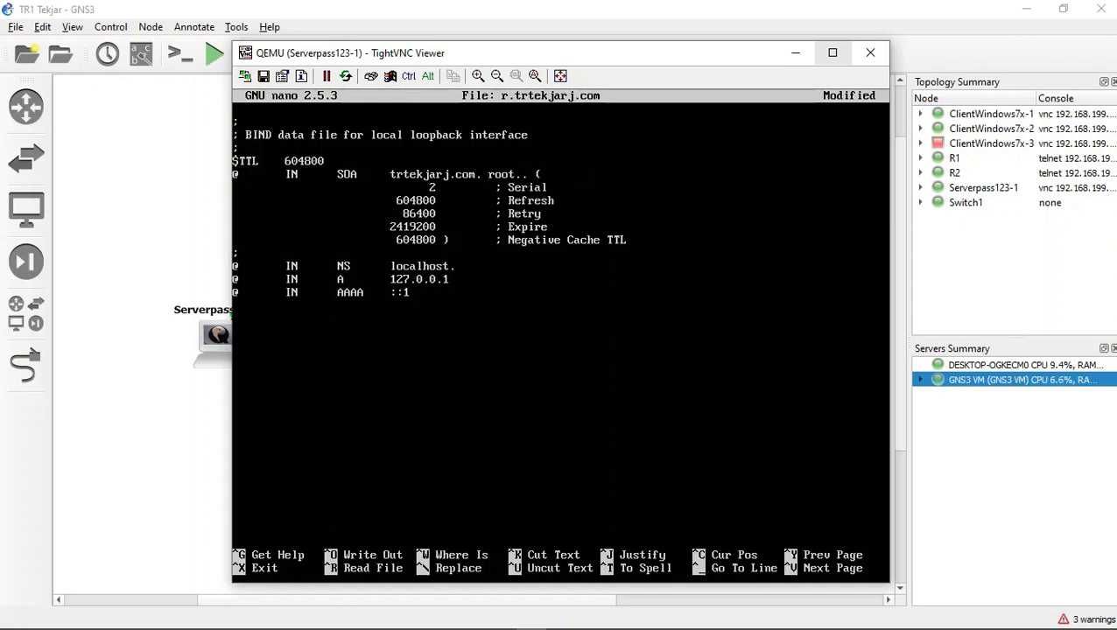
{"action": "type", "text": "rtekjarj.c"}
{"action": "key", "text": "BackSpace"}
{"action": "key", "text": "BackSpace"}
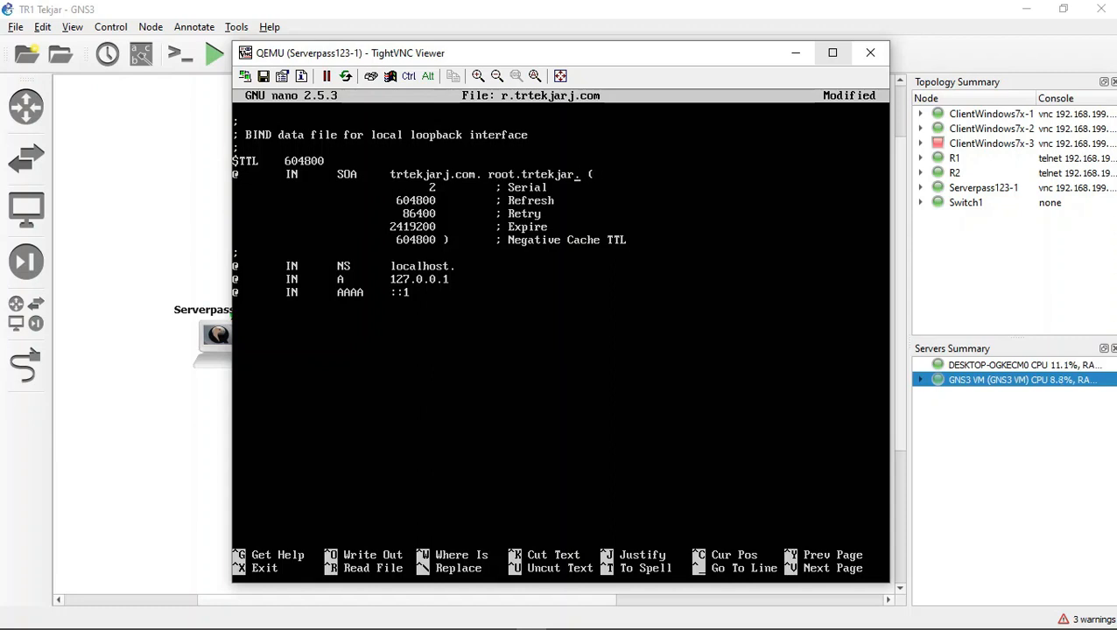
{"action": "type", "text": "j.com."}
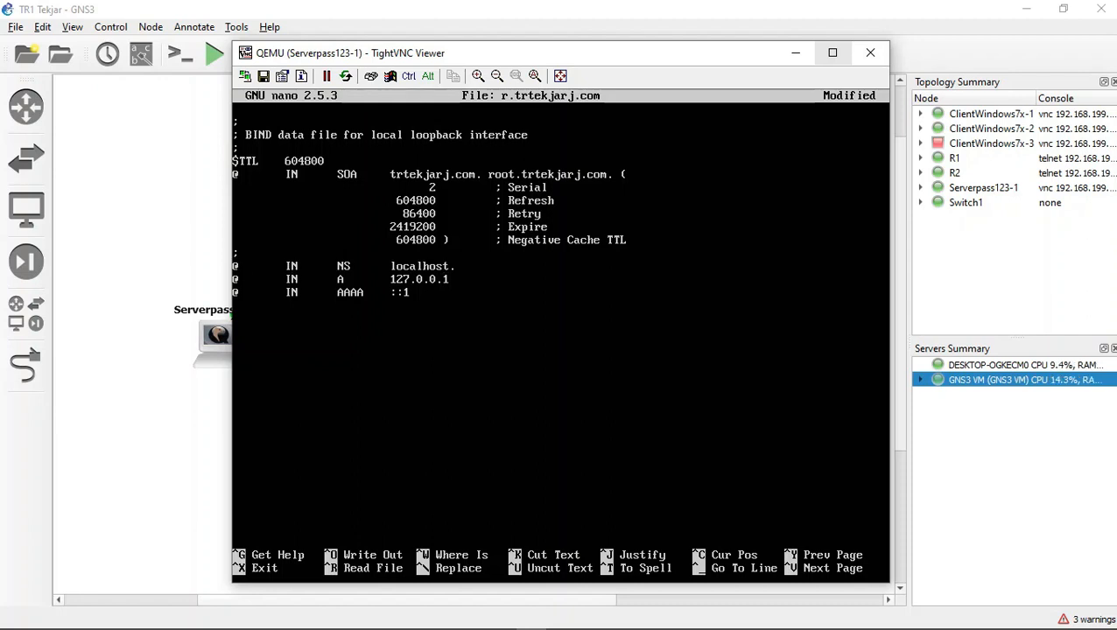
Step: Replace localhost. in the NS record with trtekjarj.com
{"action": "key", "text": "BackSpace"}
{"action": "key", "text": "BackSpace"}
{"action": "key", "text": "BackSpace"}
{"action": "key", "text": "BackSpace"}
{"action": "key", "text": "BackSpace"}
{"action": "key", "text": "BackSpace"}
{"action": "key", "text": "BackSpace"}
{"action": "key", "text": "BackSpace"}
{"action": "key", "text": "BackSpace"}
{"action": "key", "text": "BackSpace"}
{"action": "type", "text": "tr"}
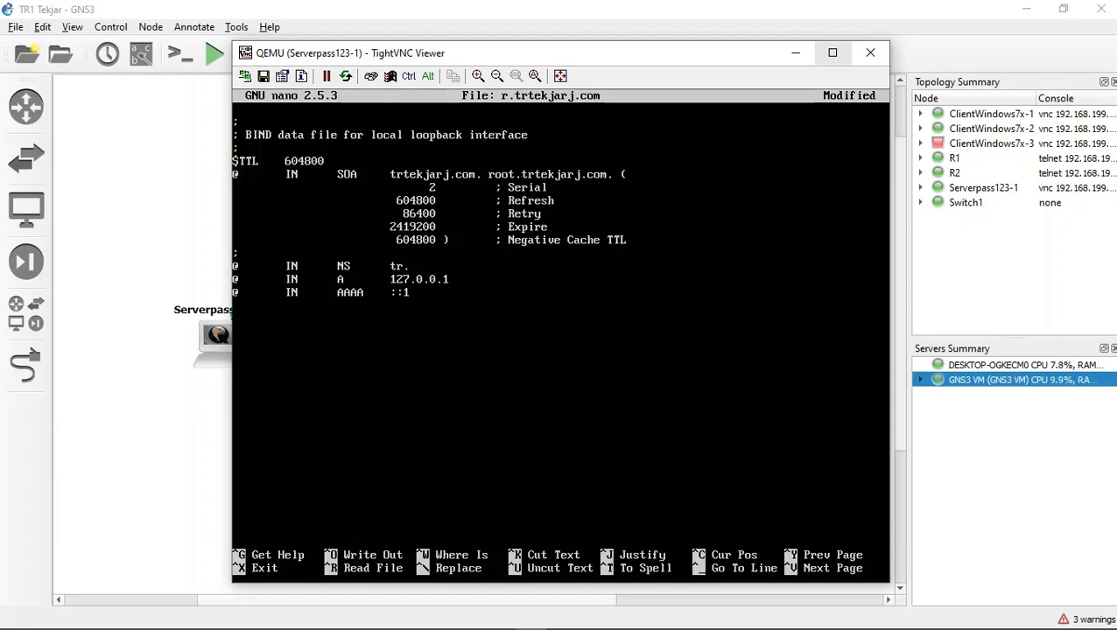
{"action": "type", "text": "tekjarj."}
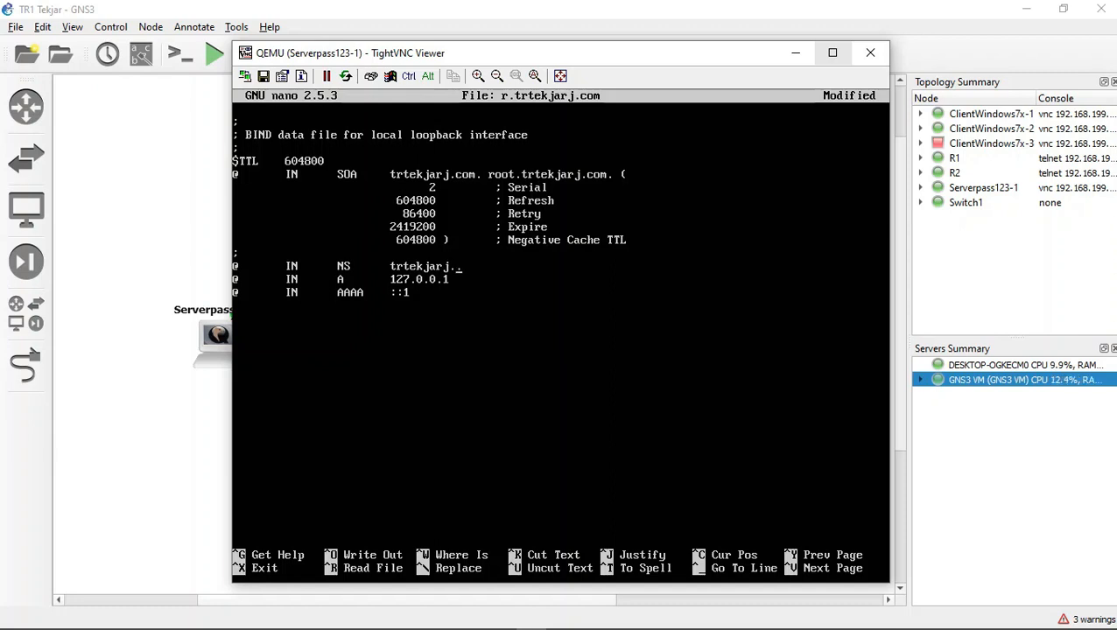
{"action": "type", "text": "com."}
Step: Change the @ A record's address from the loopback address to 192.168.44.34
{"action": "key", "text": "Down"}
{"action": "key", "text": "BackSpace"}
{"action": "key", "text": "BackSpace"}
{"action": "key", "text": "BackSpace"}
{"action": "key", "text": "BackSpace"}
{"action": "key", "text": "BackSpace"}
{"action": "key", "text": "BackSpace"}
{"action": "key", "text": "BackSpace"}
{"action": "key", "text": "BackSpace"}
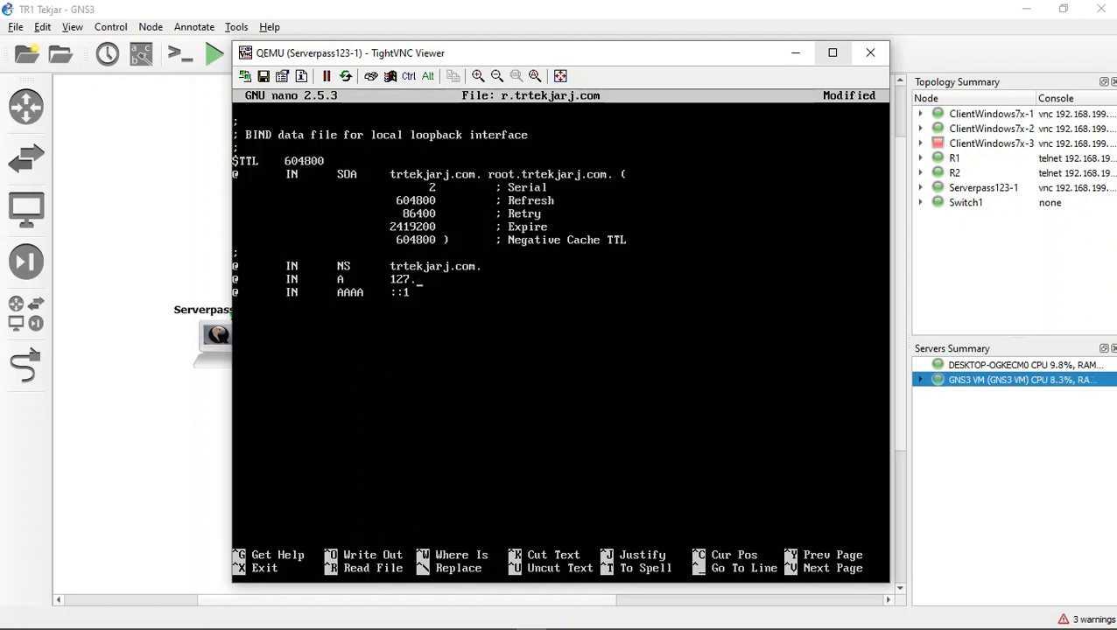
{"action": "type", "text": "92.168.44.34"}
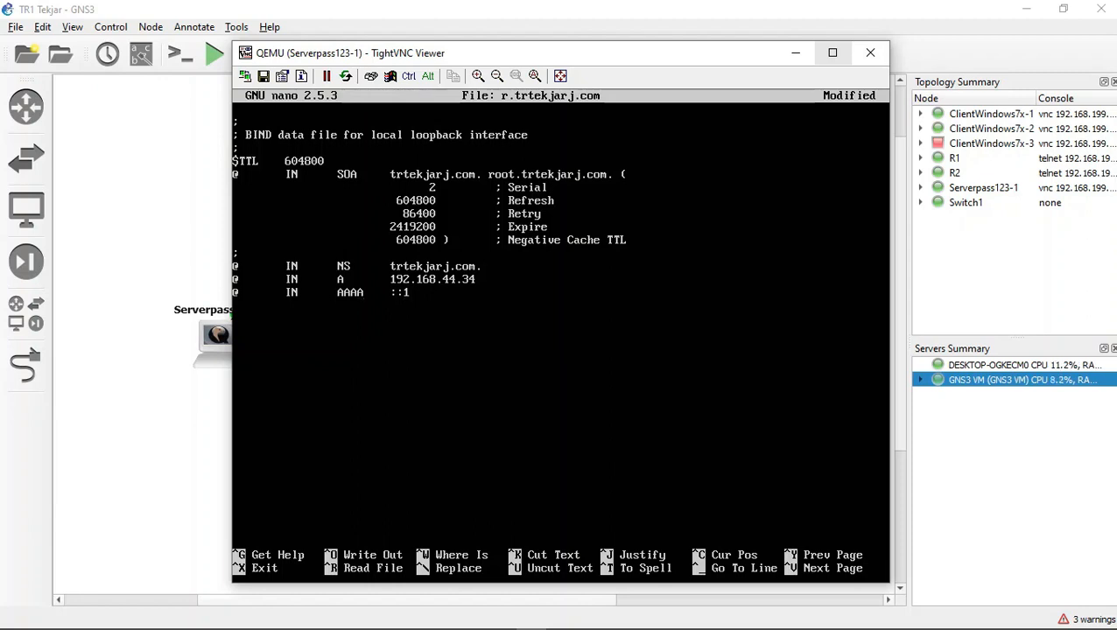
Step: Turn the AAAA record into an A record named server that points to 192.168.44.34
{"action": "key", "text": "BackSpace"}
{"action": "key", "text": "BackSpace"}
{"action": "key", "text": "BackSpace"}
{"action": "key", "text": "Home"}
{"action": "key", "text": "Delete"}
{"action": "type", "text": "server"}
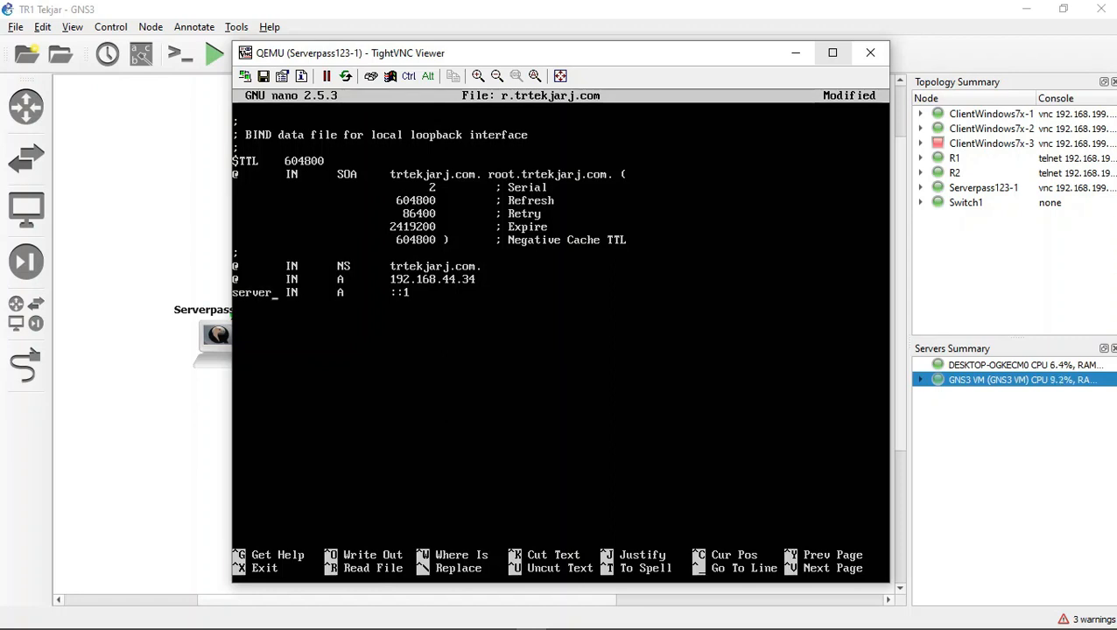
{"action": "key", "text": "Delete"}
{"action": "key", "text": "Delete"}
{"action": "type", "text": "92.168.44"}
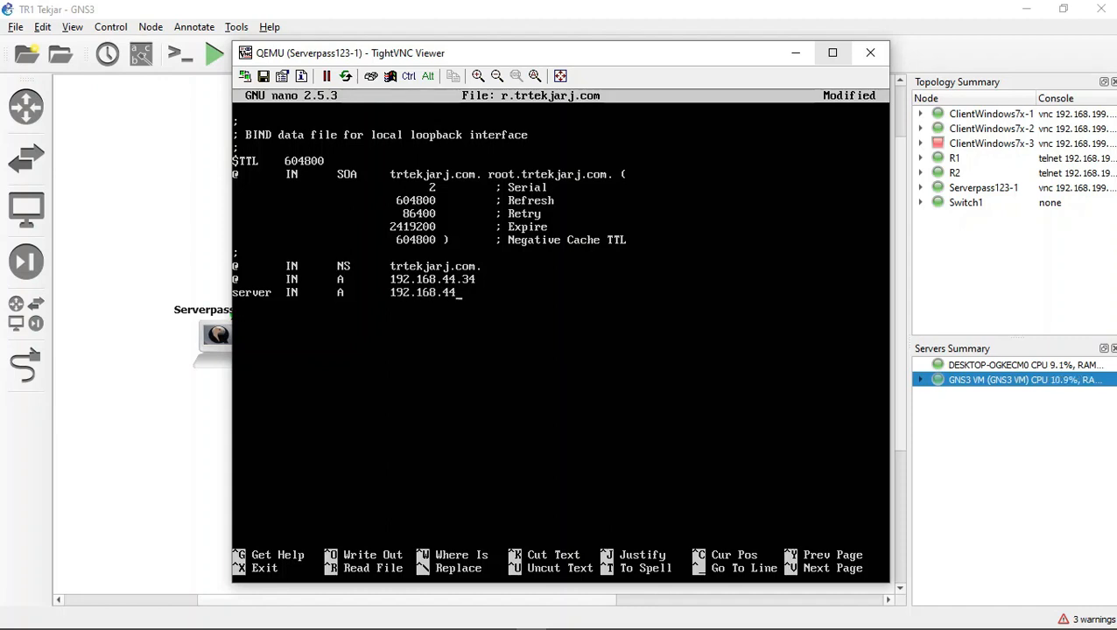
{"action": "type", "text": ".34"}
Step: Add an IN A record named host that points to 192.168.44.34
{"action": "key", "text": "Return"}
{"action": "type", "text": "host\t"}
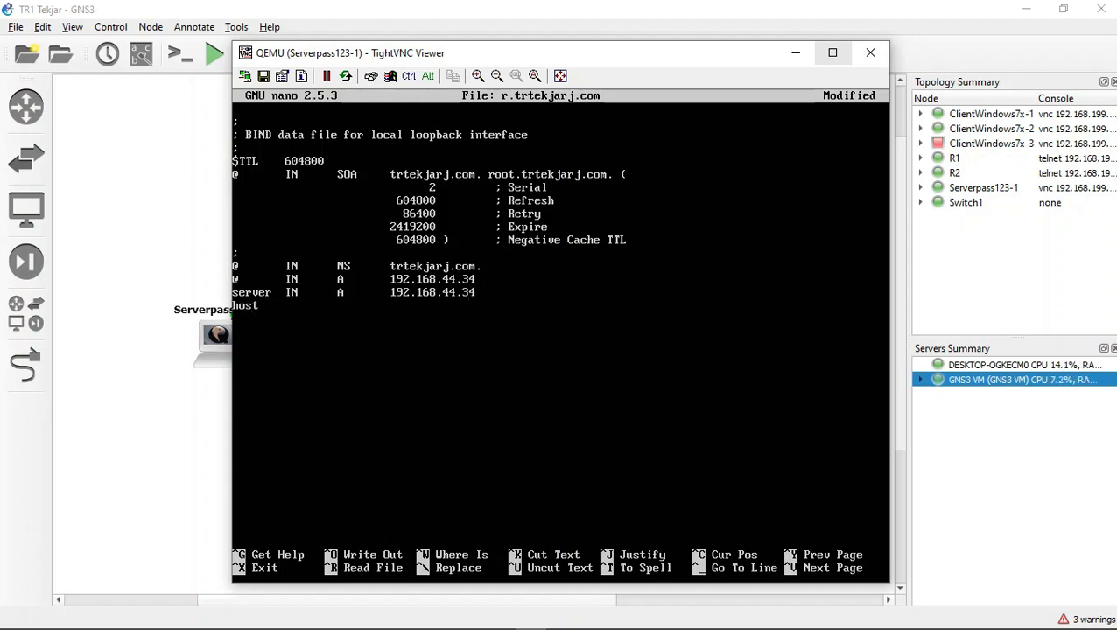
{"action": "type", "text": "IN"}
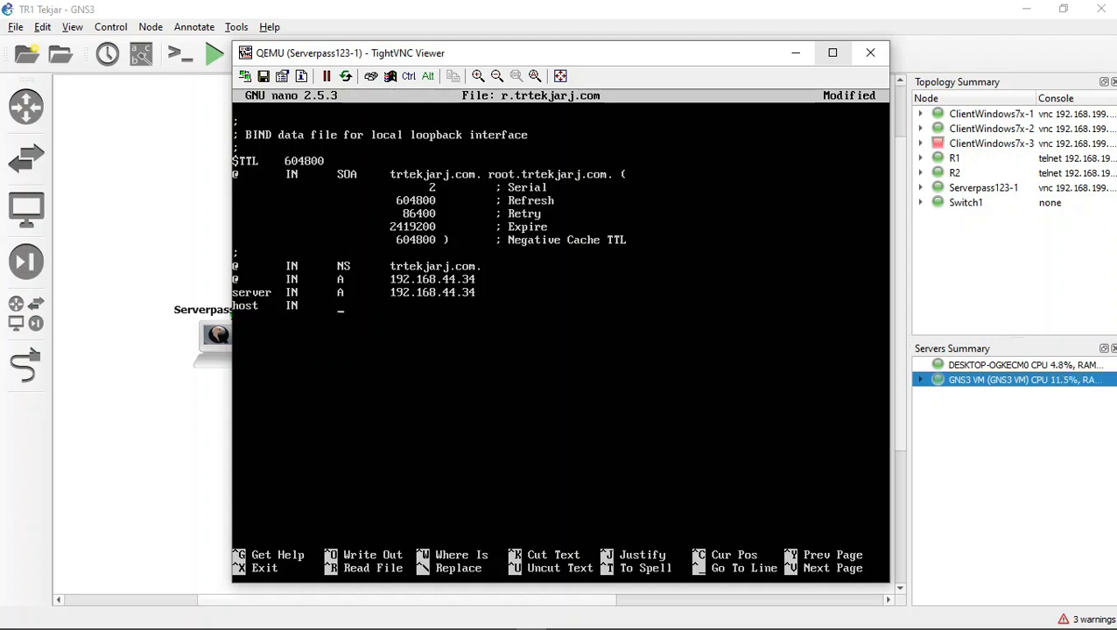
{"action": "type", "text": "\ta"}
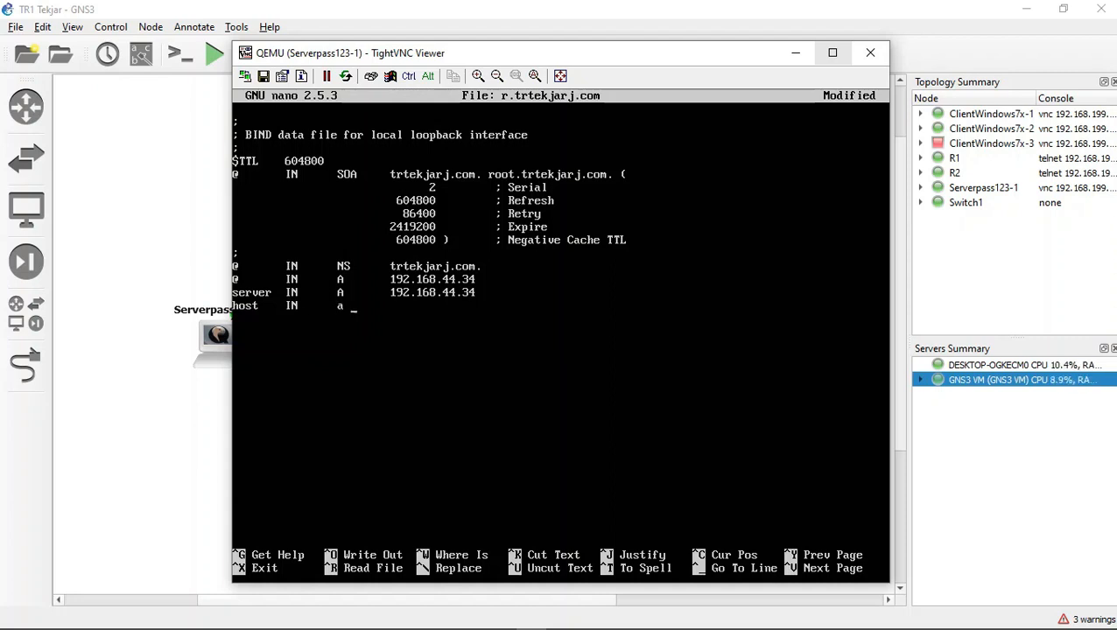
{"action": "key", "text": "BackSpace"}
{"action": "key", "text": "BackSpace"}
{"action": "type", "text": "A"}
{"action": "key", "text": "Tab"}
{"action": "type", "text": "192.168"}
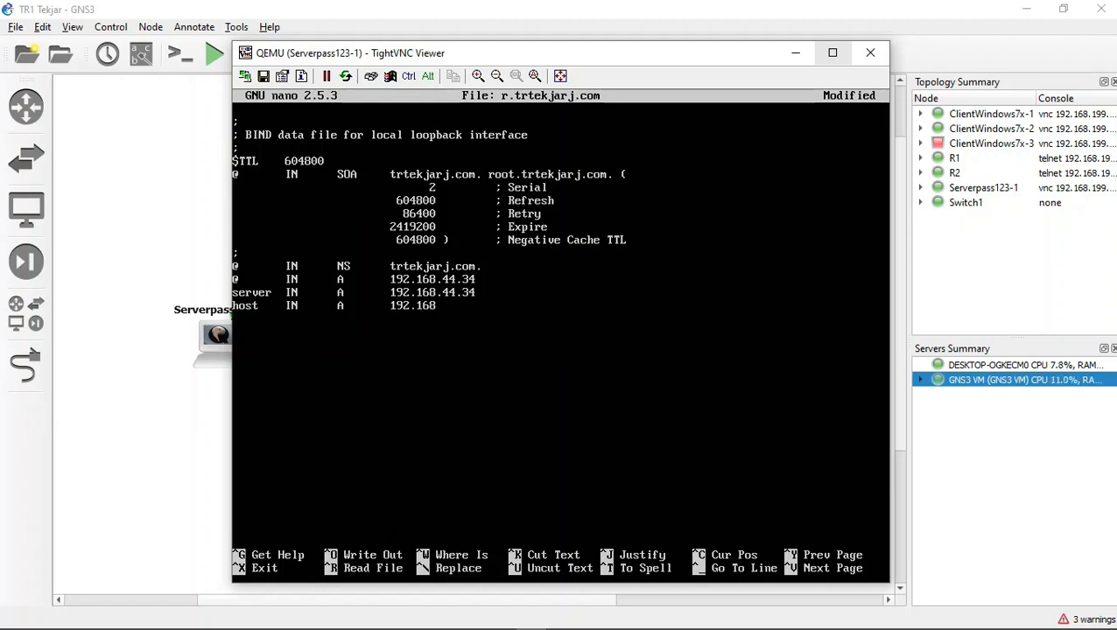
{"action": "type", "text": ".44.34"}
Step: Start a record line named client of type IN A, leaving its address empty
{"action": "key", "text": "Return"}
{"action": "type", "text": "CLIENT"}
{"action": "key", "text": "BackSpace"}
{"action": "key", "text": "BackSpace"}
{"action": "key", "text": "BackSpace"}
{"action": "key", "text": "BackSpace"}
{"action": "key", "text": "BackSpace"}
{"action": "key", "text": "BackSpace"}
{"action": "type", "text": "client  "}
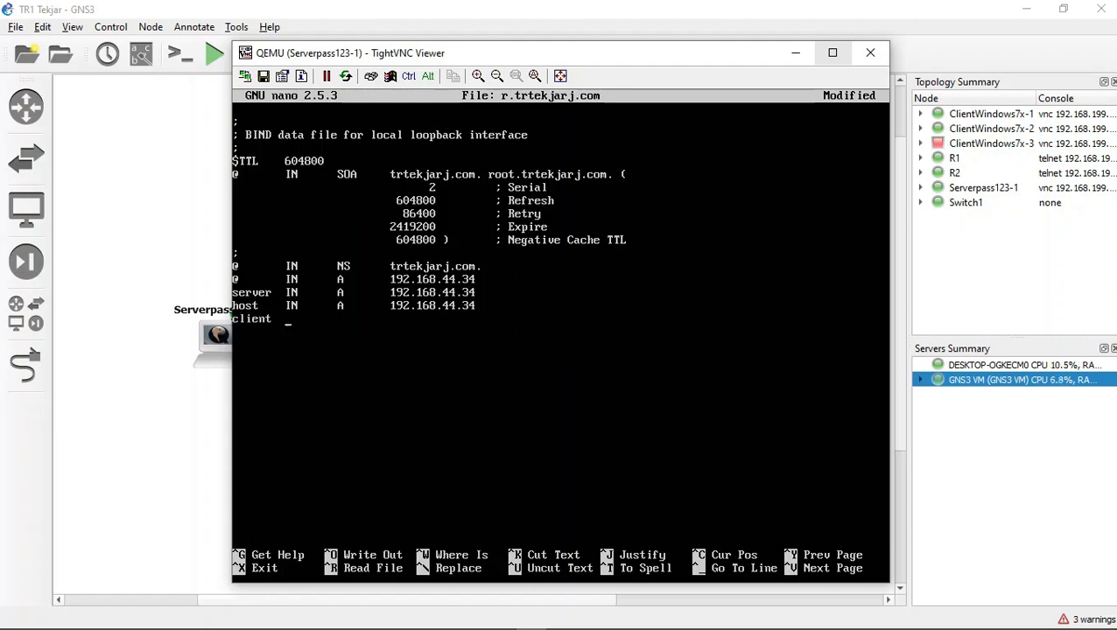
{"action": "type", "text": "IN      A"}
{"action": "key", "text": "Tab"}
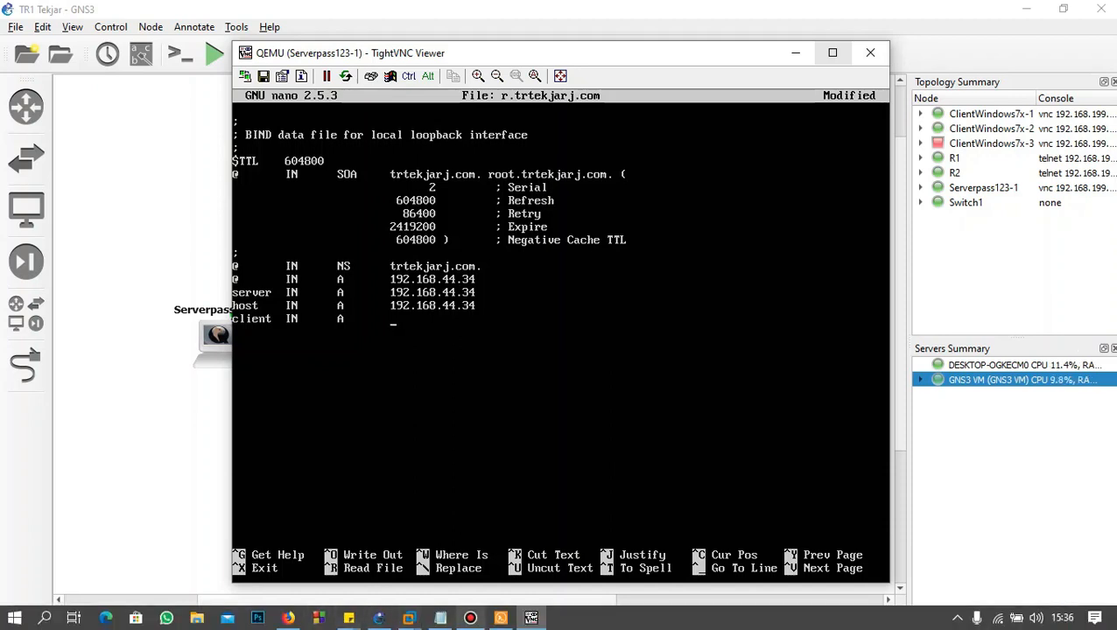
Step: Minimize the server console, open the ClientWindows7x-1 console, and open its Network and Sharing Center
{"action": "left_click", "coordinate": [795, 53]}
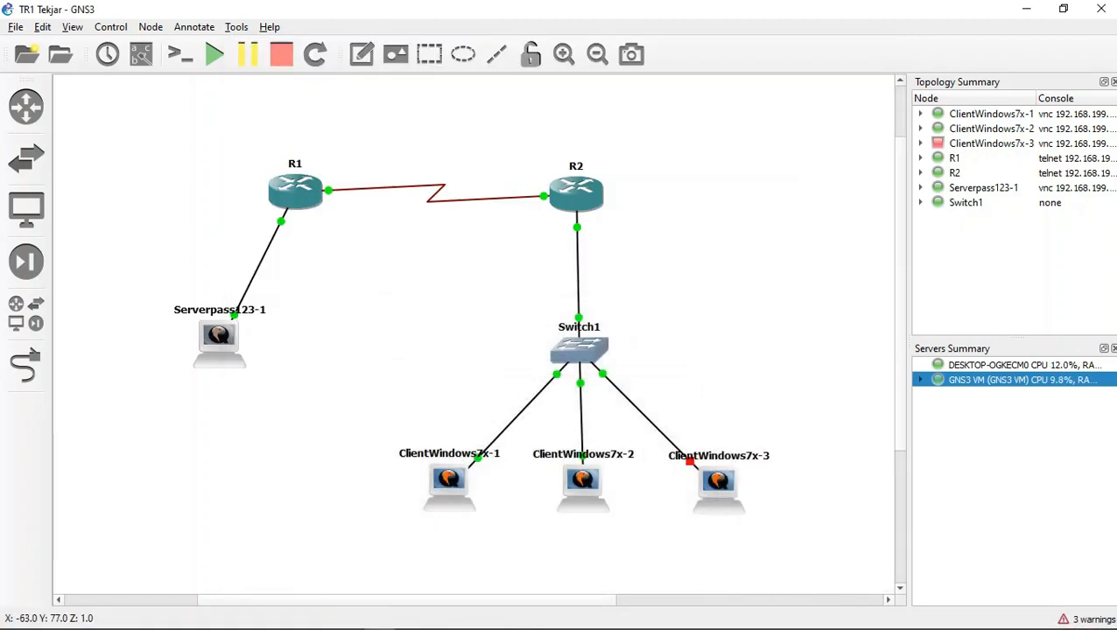
{"action": "double_click", "coordinate": [449, 484]}
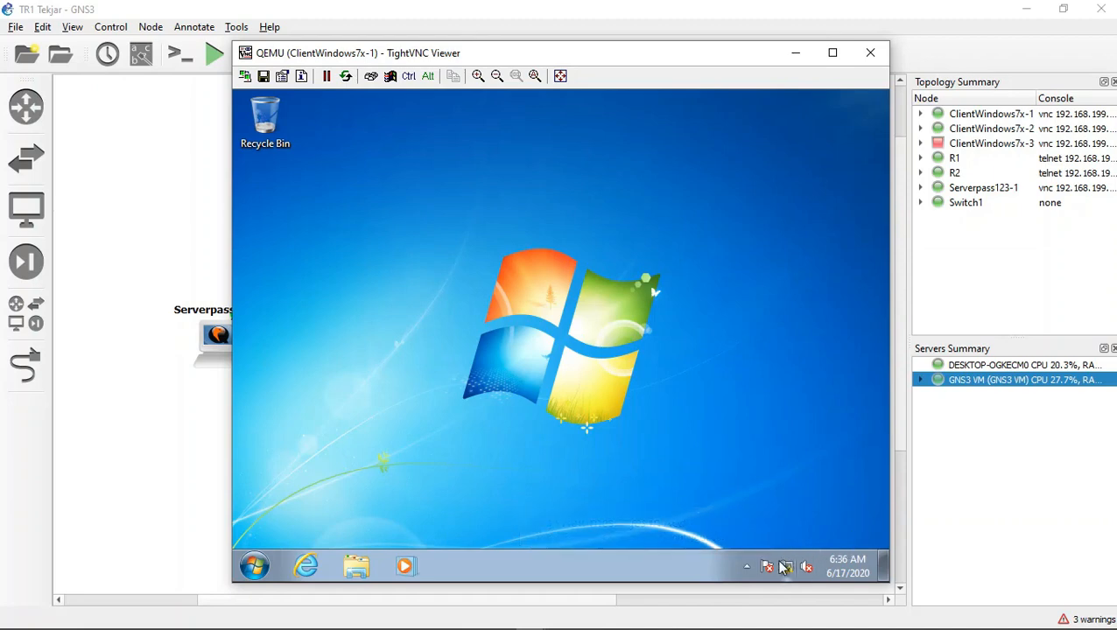
{"action": "mouse_move", "coordinate": [787, 569]}
{"action": "right_click", "coordinate": [787, 568]}
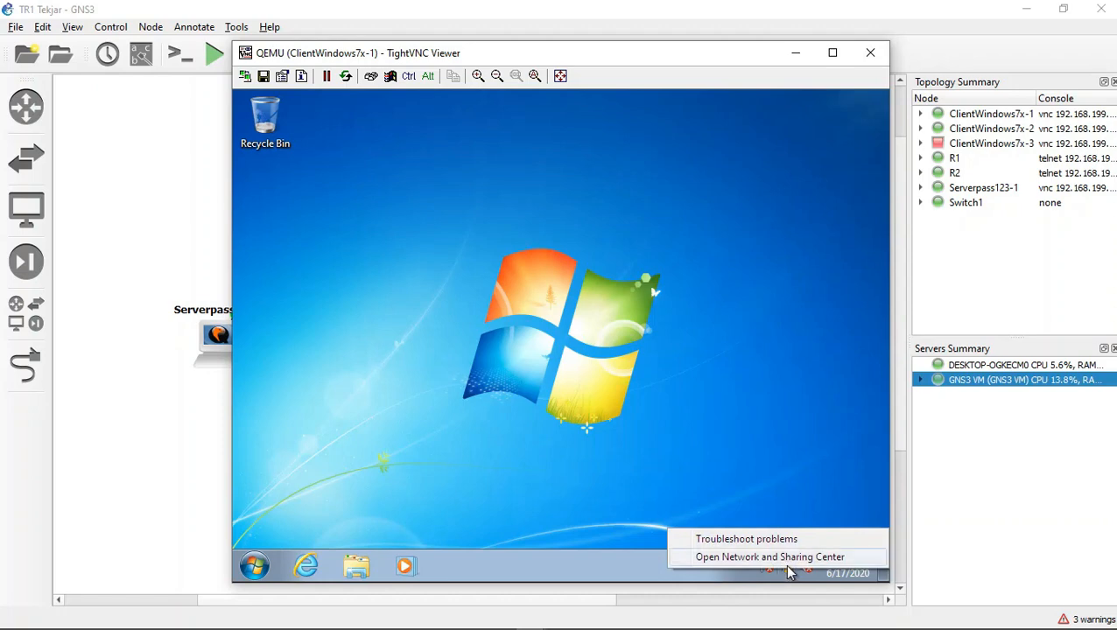
{"action": "left_click", "coordinate": [786, 560]}
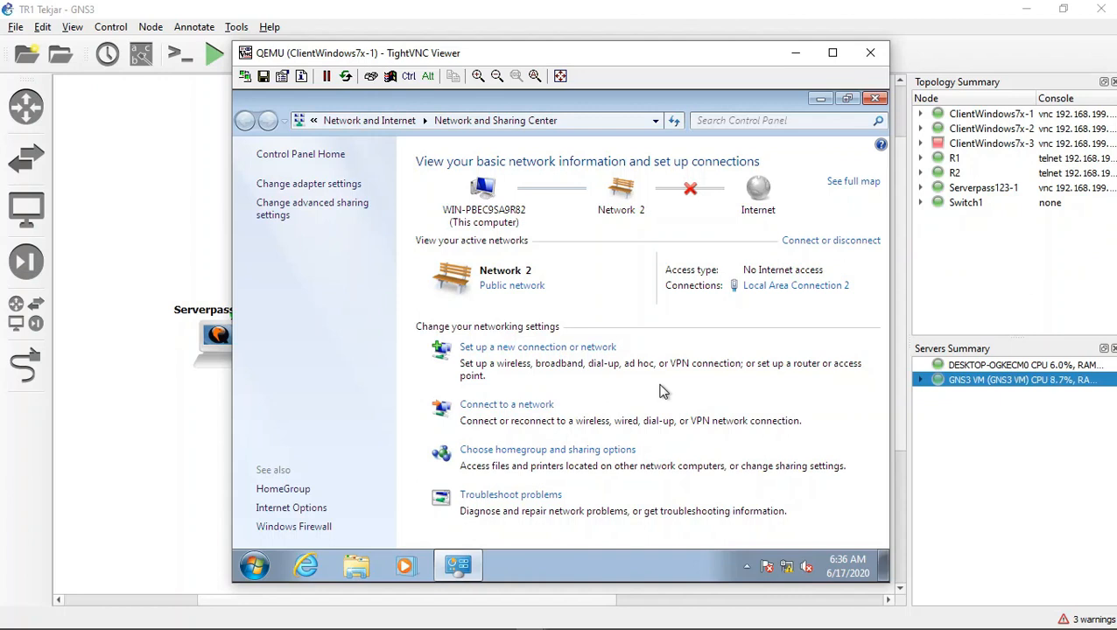
{"action": "key", "text": "super+r"}
{"action": "key", "text": "BackSpace"}
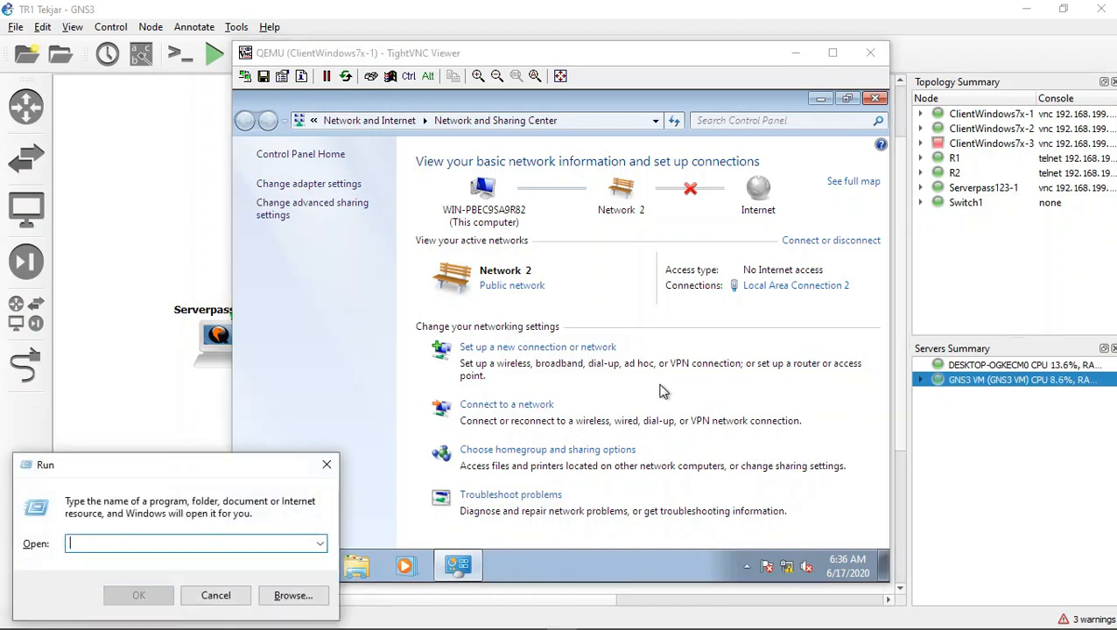
{"action": "left_click", "coordinate": [326, 465]}
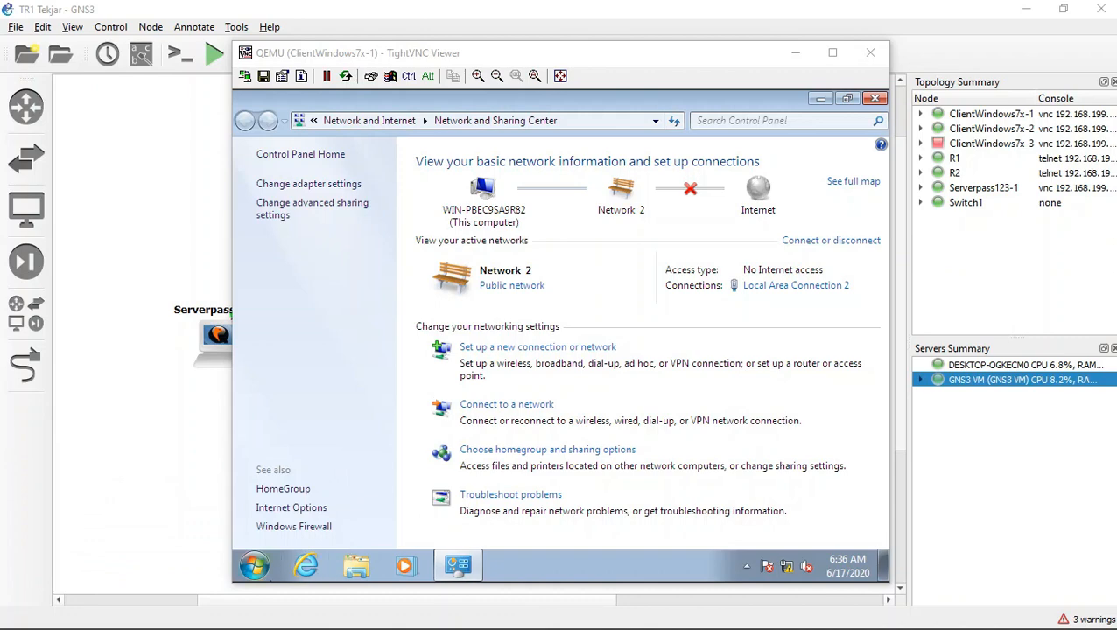
Step: Open a command prompt on the Windows 7 client and run ipconfig to check its IPv4 address
{"action": "left_click", "coordinate": [254, 566]}
{"action": "left_click", "coordinate": [311, 523]}
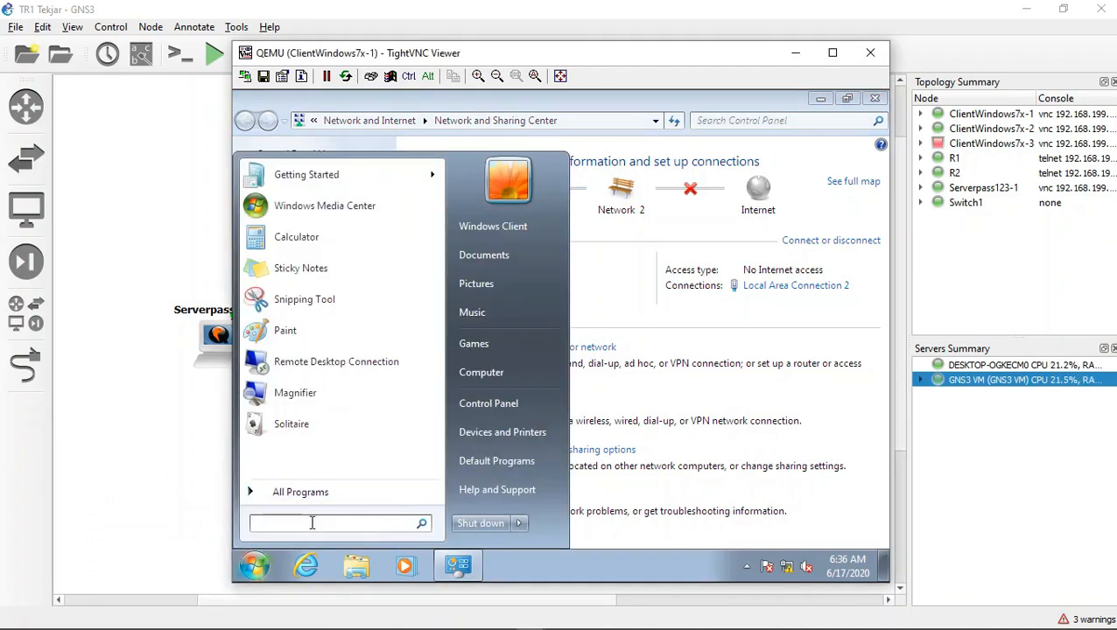
{"action": "type", "text": "cmd"}
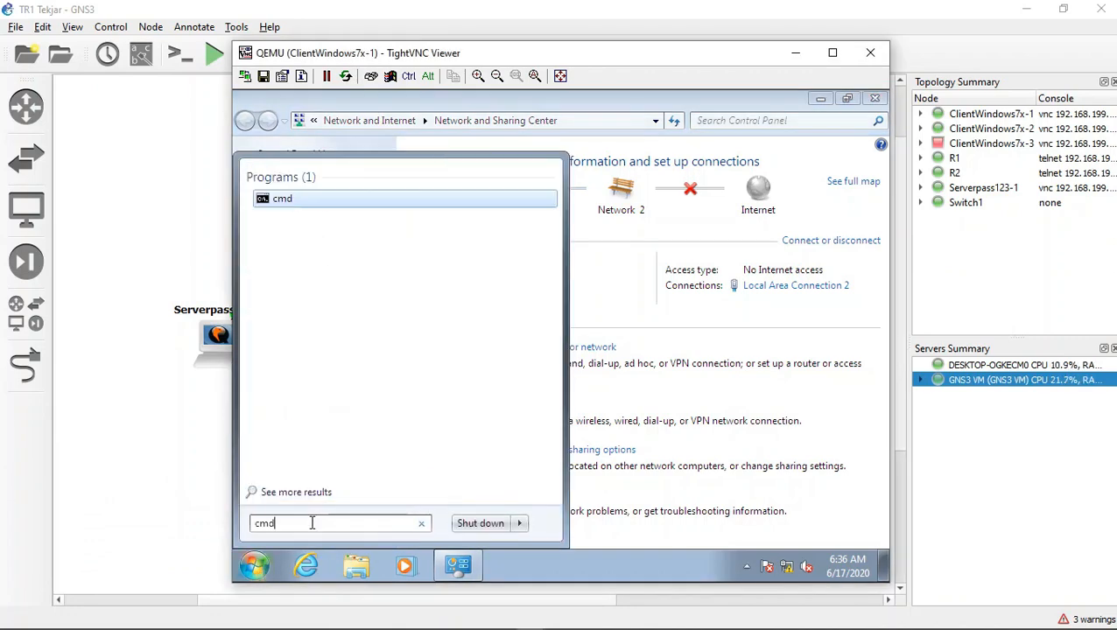
{"action": "key", "text": "Return"}
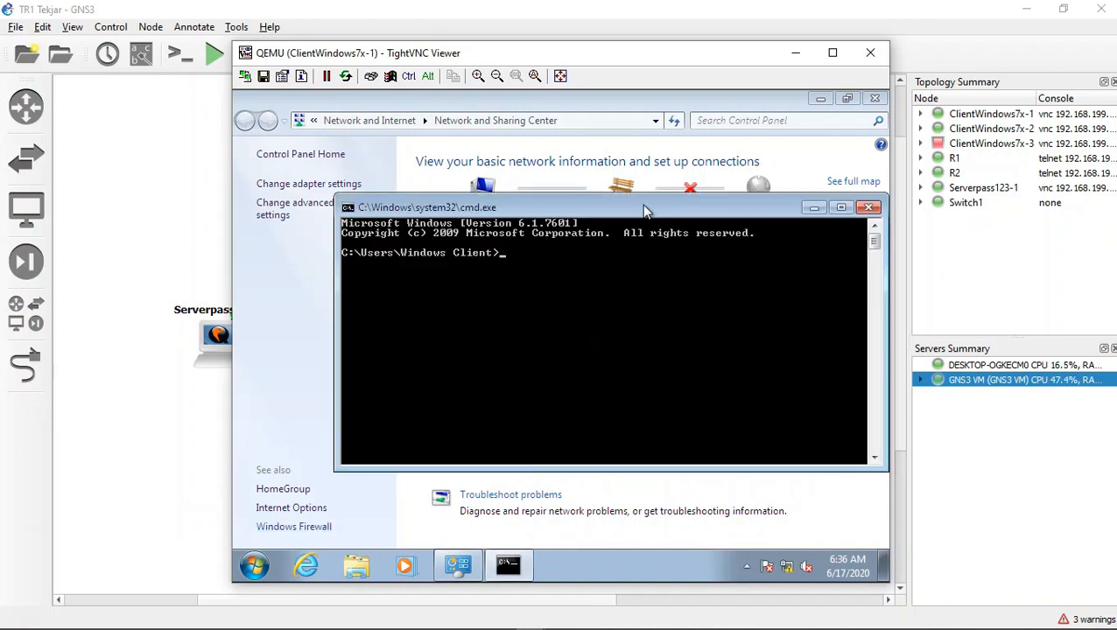
{"action": "type", "text": "ipconfig"}
{"action": "key", "text": "Return"}
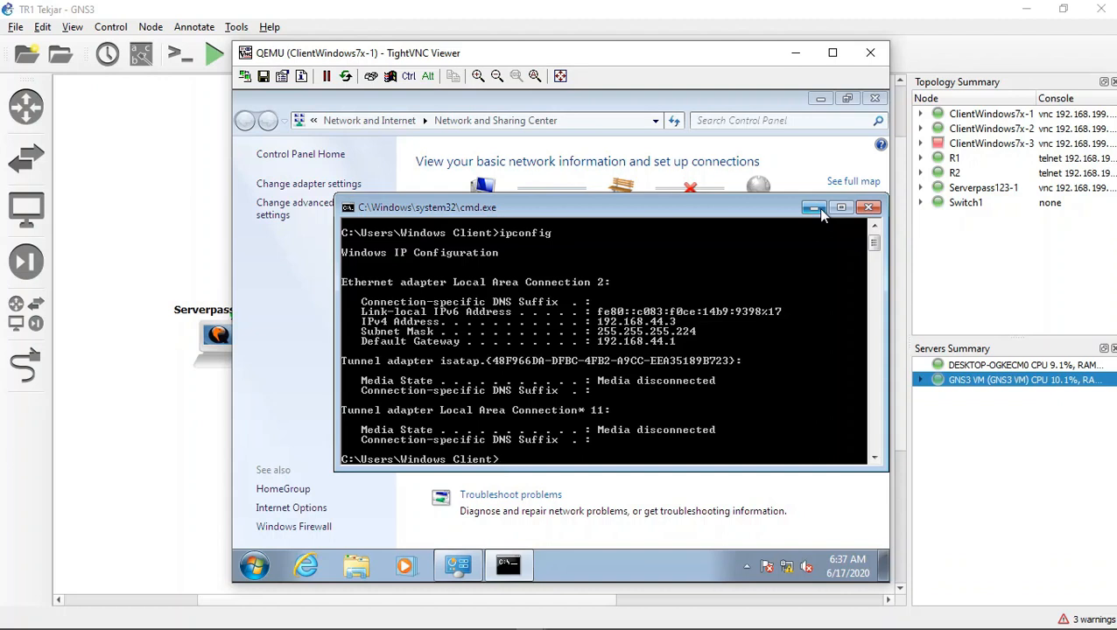
Step: Return to the Serverpass123-1 console and set the client A record's address to 192.168.44.3
{"action": "mouse_move", "coordinate": [411, 627]}
{"action": "left_click", "coordinate": [795, 52]}
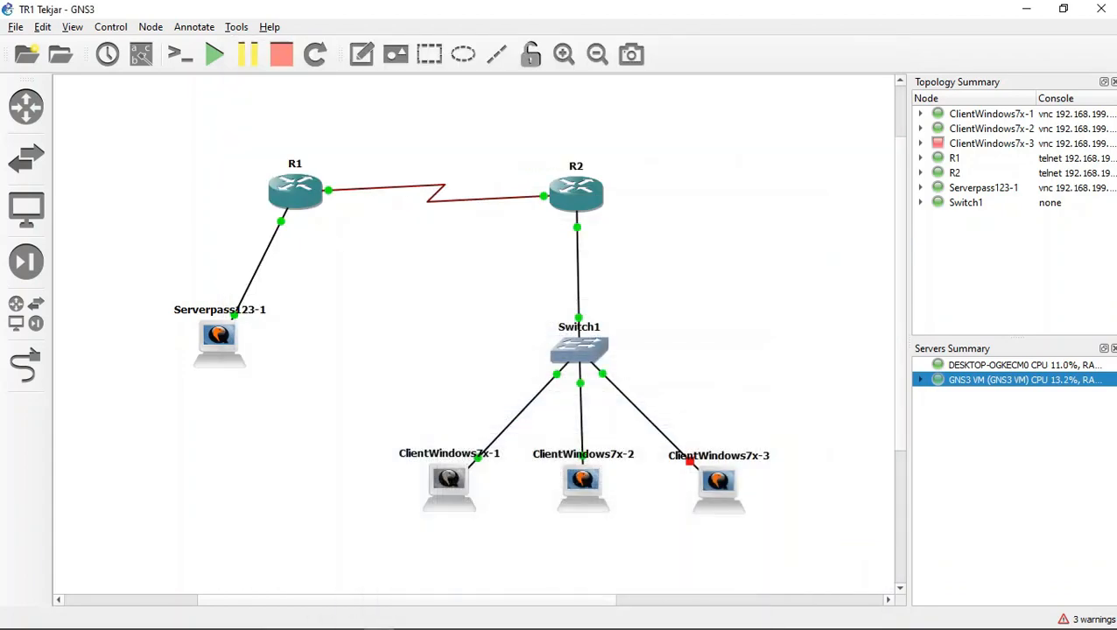
{"action": "mouse_move", "coordinate": [408, 627]}
{"action": "mouse_move", "coordinate": [531, 619]}
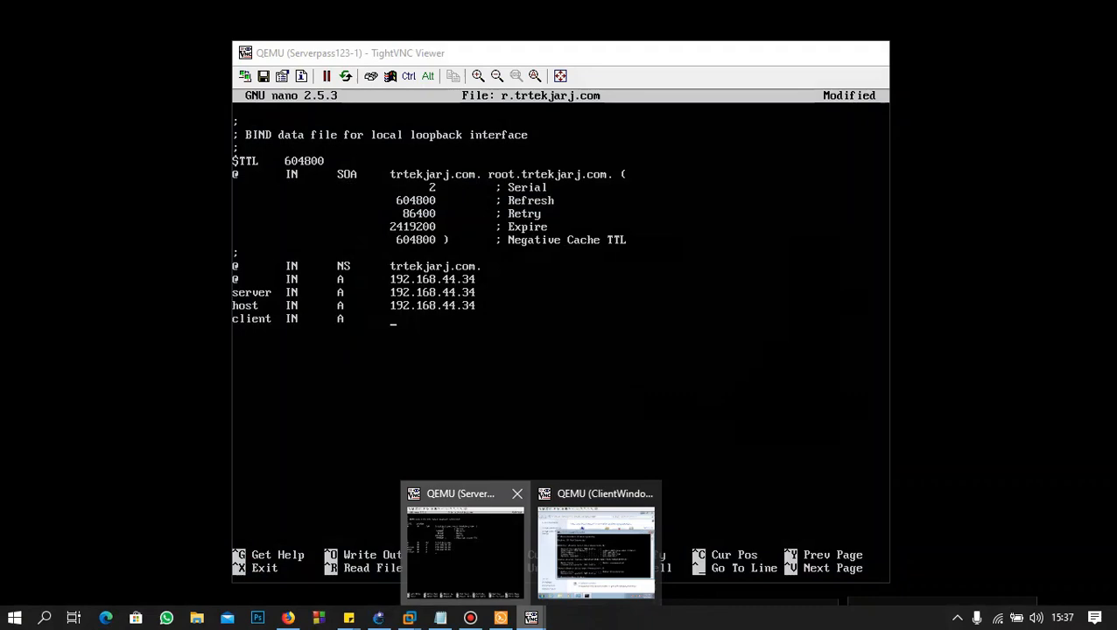
{"action": "left_click", "coordinate": [464, 543]}
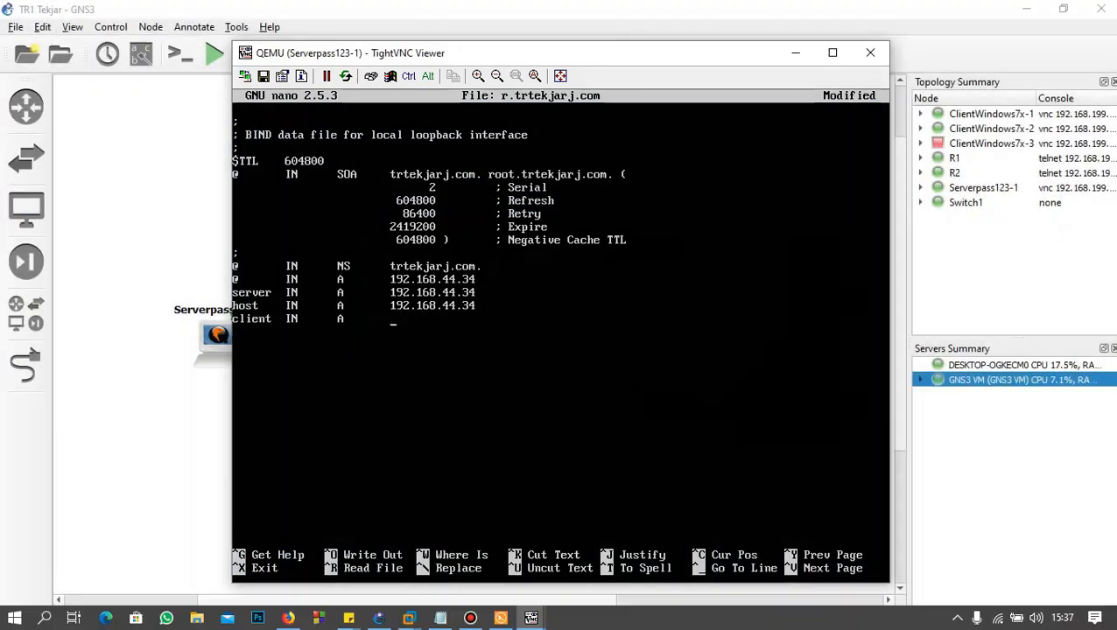
{"action": "type", "text": "192.168"}
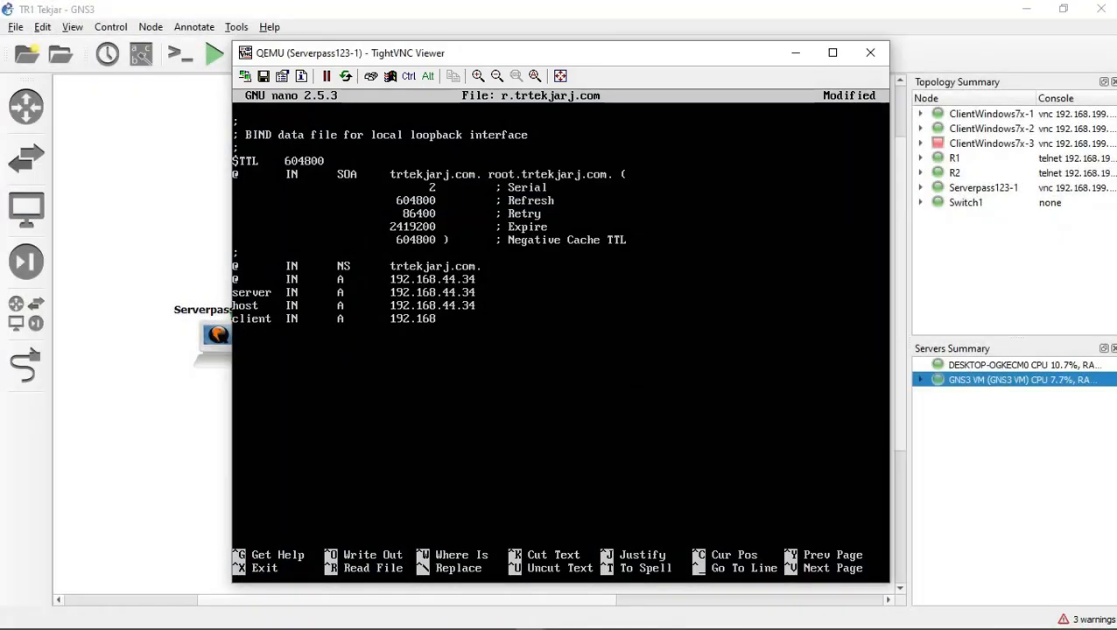
{"action": "type", "text": ".44.2"}
{"action": "key", "text": "BackSpace"}
{"action": "type", "text": "3"}
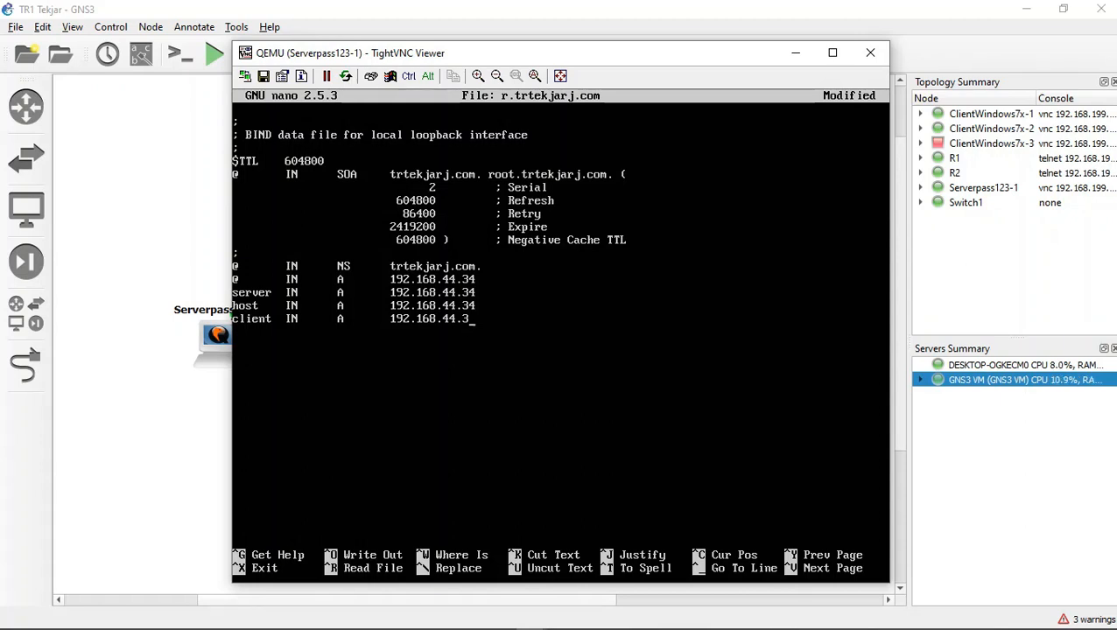
Step: Add an IN A record named www pointing to 192.168.44.3, then save r.trtekjarj.com and exit nano
{"action": "type", "text": "www\tIN\tA\t192.168"}
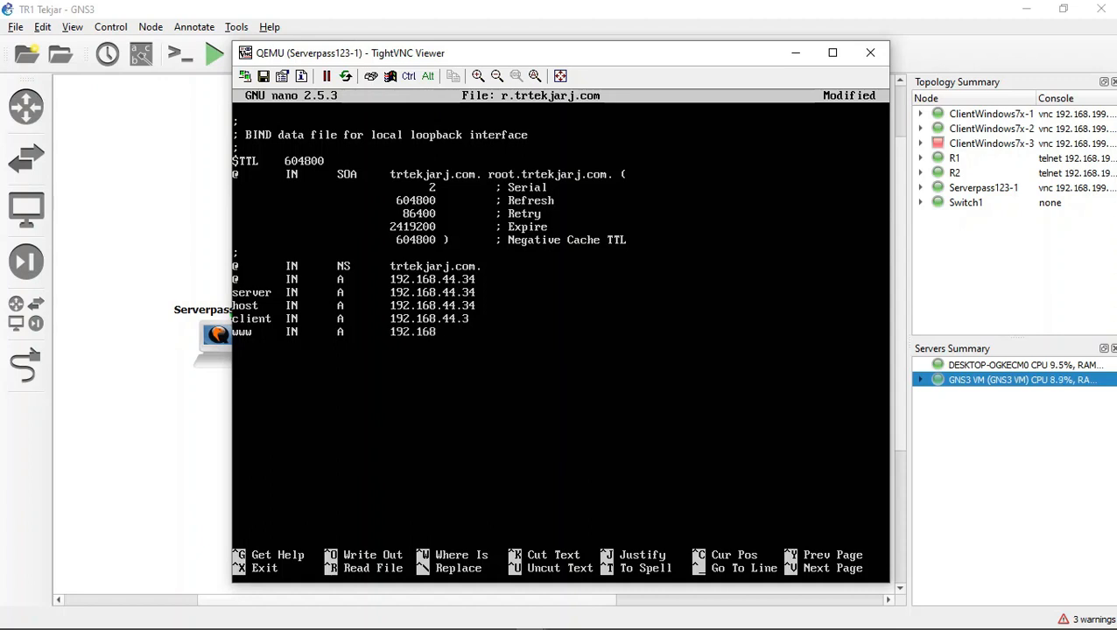
{"action": "type", "text": ".44.3"}
{"action": "key", "text": "ctrl+x"}
{"action": "key", "text": "y"}
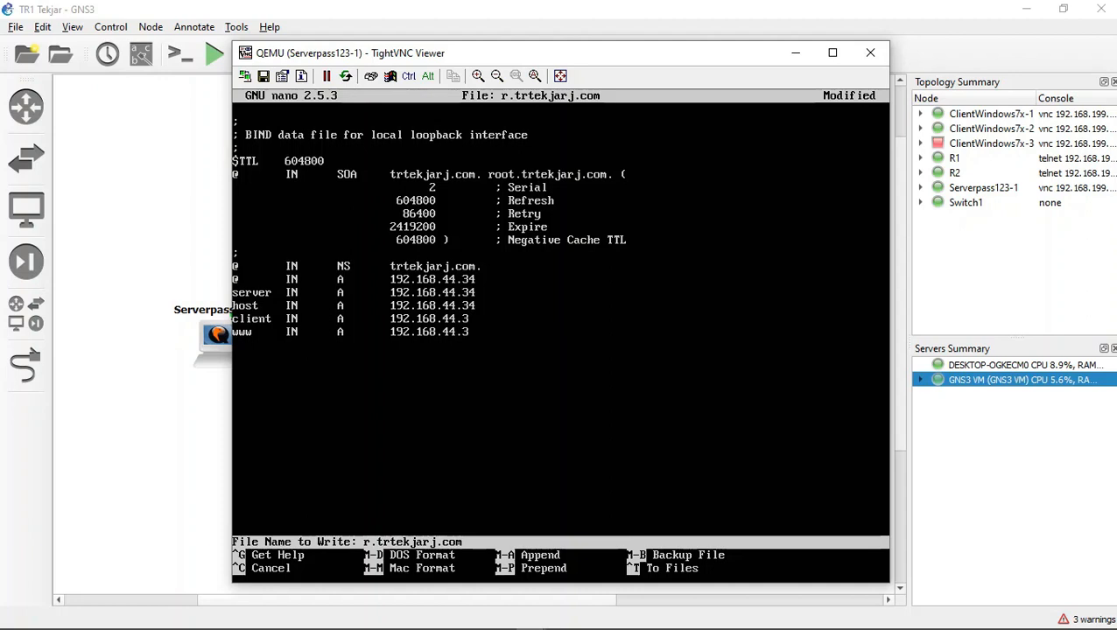
{"action": "key", "text": "Return"}
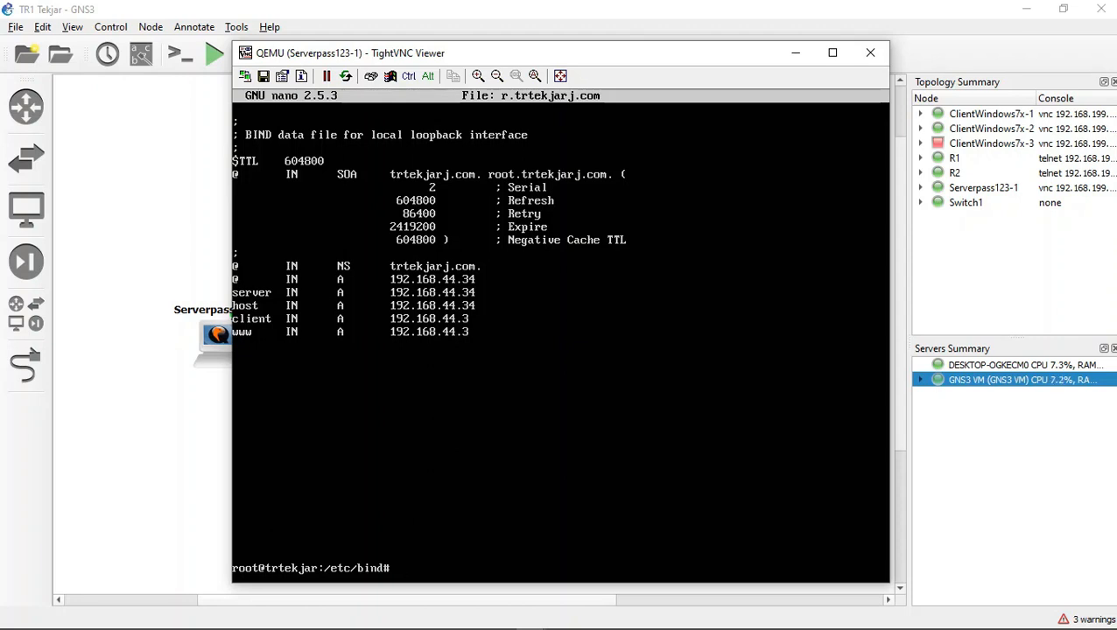
Step: List the files in /etc/bind and copy r.trtekjarj.com to f.trtekjarj.com
{"action": "type", "text": "ls"}
{"action": "key", "text": "Return"}
{"action": "type", "text": "cp"}
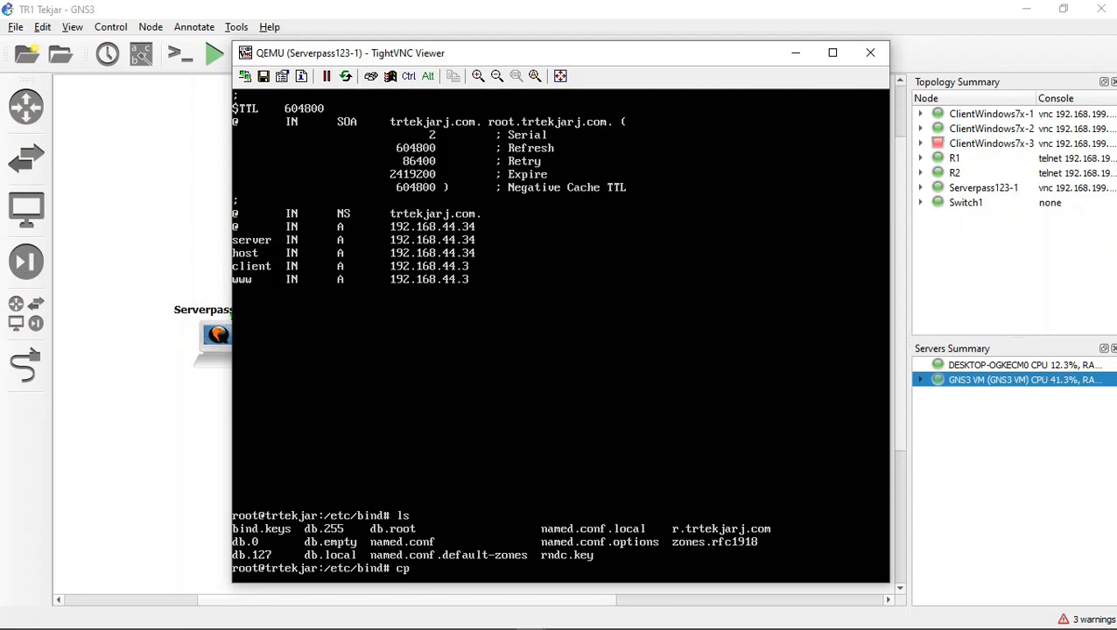
{"action": "type", "text": "r.tekjar"}
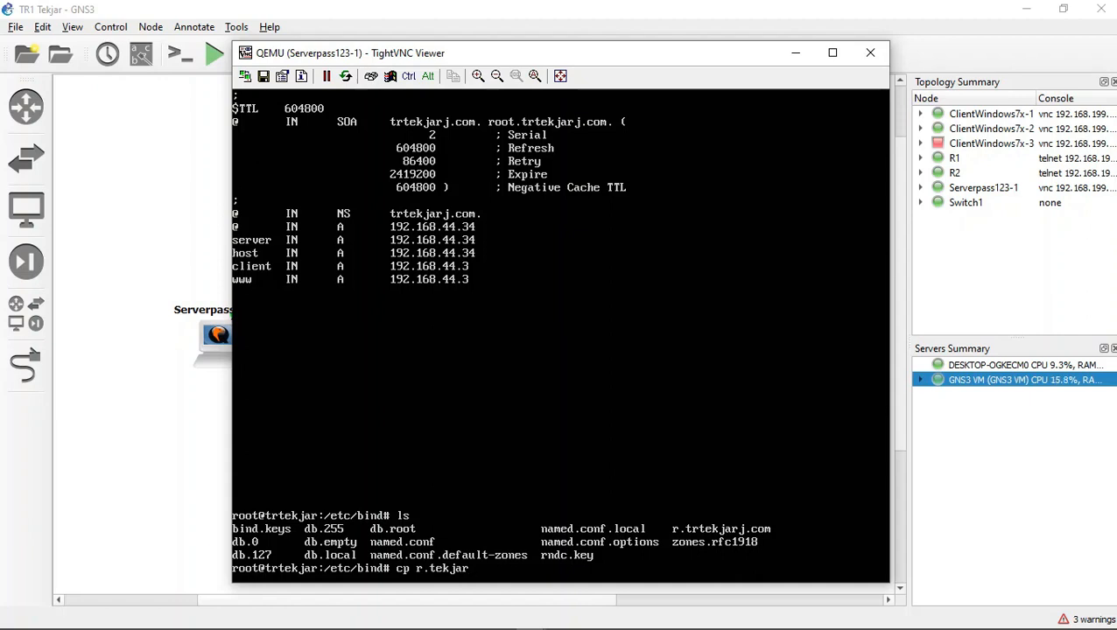
{"action": "type", "text": "j.com f.tek"}
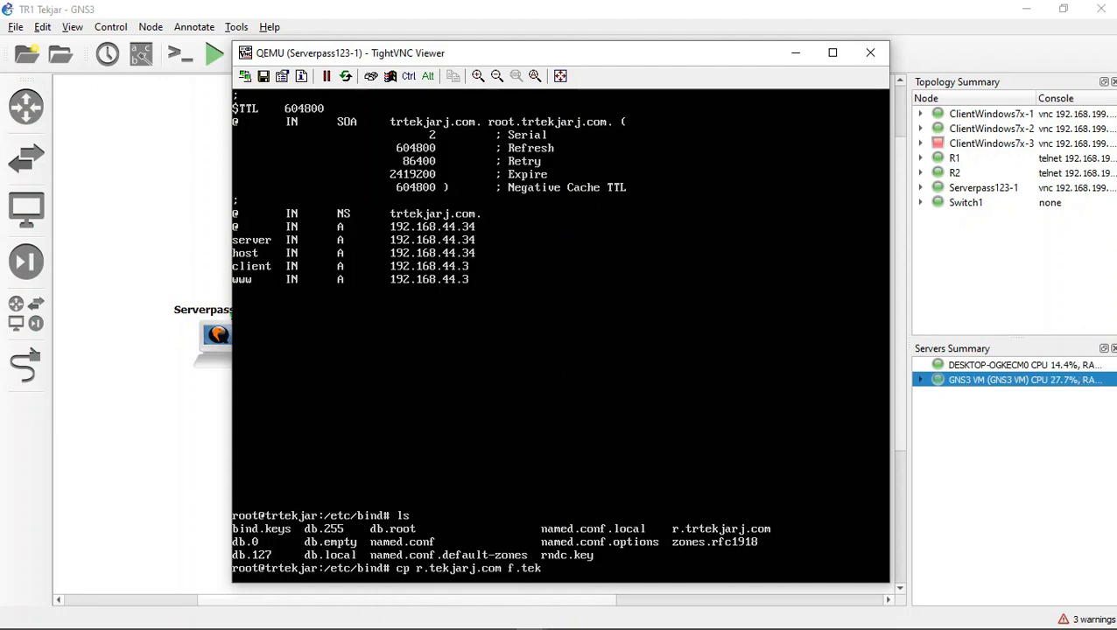
{"action": "type", "text": "jarj"}
{"action": "key", "text": "BackSpace"}
{"action": "key", "text": "BackSpace"}
{"action": "key", "text": "BackSpace"}
{"action": "key", "text": "BackSpace"}
{"action": "key", "text": "BackSpace"}
{"action": "key", "text": "BackSpace"}
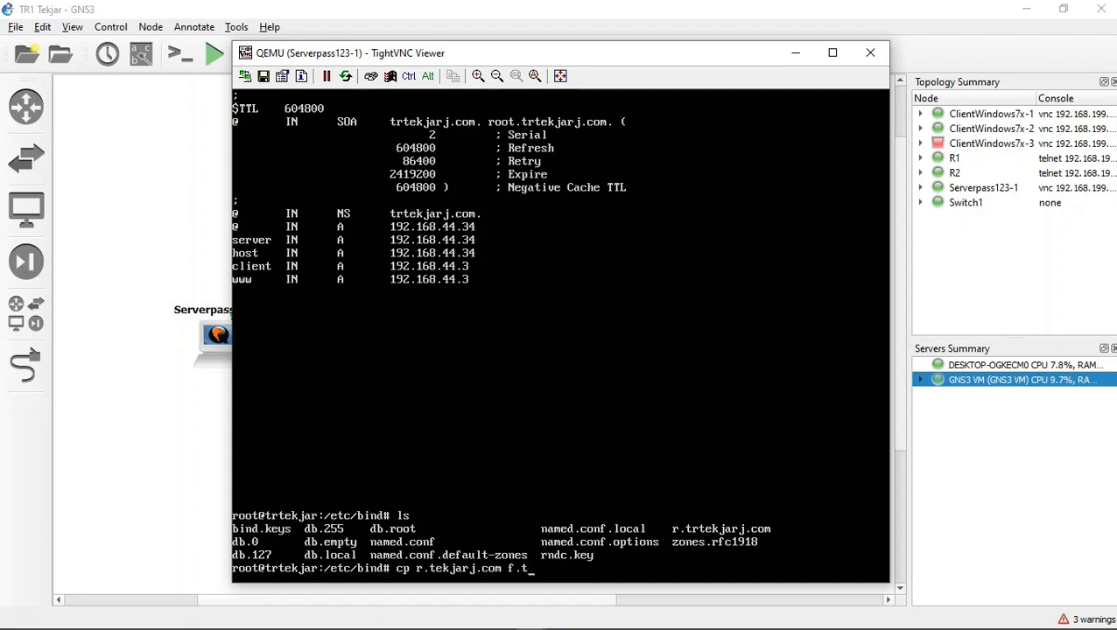
{"action": "key", "text": "BackSpace"}
{"action": "key", "text": "Left"}
{"action": "key", "text": "Left"}
{"action": "key", "text": "Left"}
{"action": "key", "text": "Left"}
{"action": "key", "text": "Left"}
{"action": "key", "text": "Left"}
{"action": "key", "text": "Left"}
{"action": "key", "text": "Left"}
{"action": "key", "text": "Left"}
{"action": "key", "text": "Left"}
{"action": "key", "text": "Left"}
{"action": "key", "text": "Left"}
{"action": "key", "text": "Left"}
{"action": "type", "text": "rtekjarj.com f."}
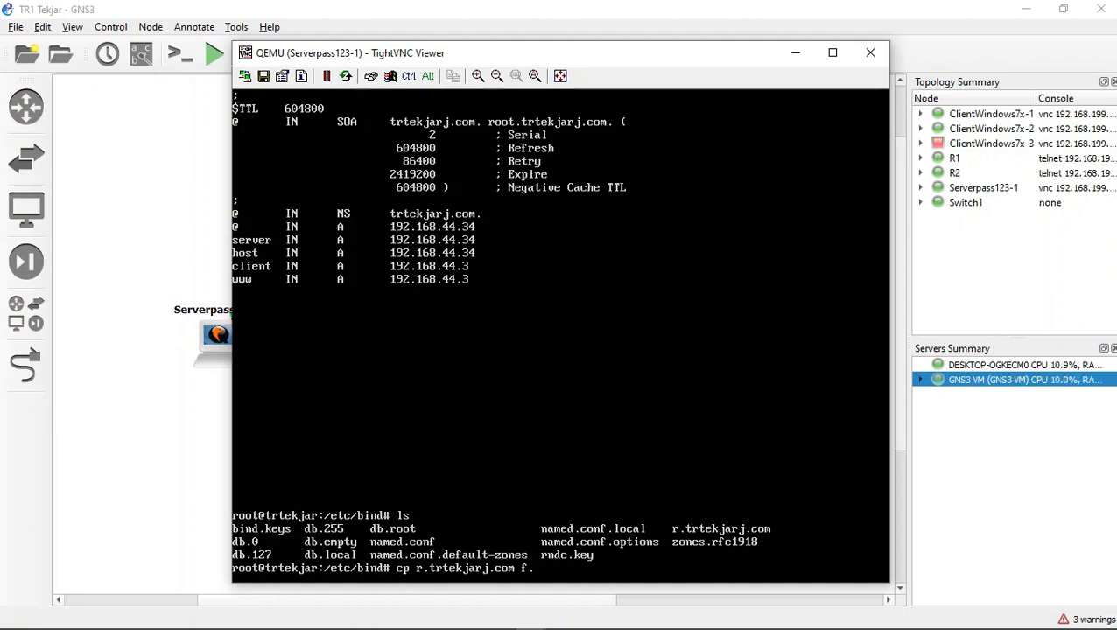
{"action": "type", "text": "trtekjarj.com"}
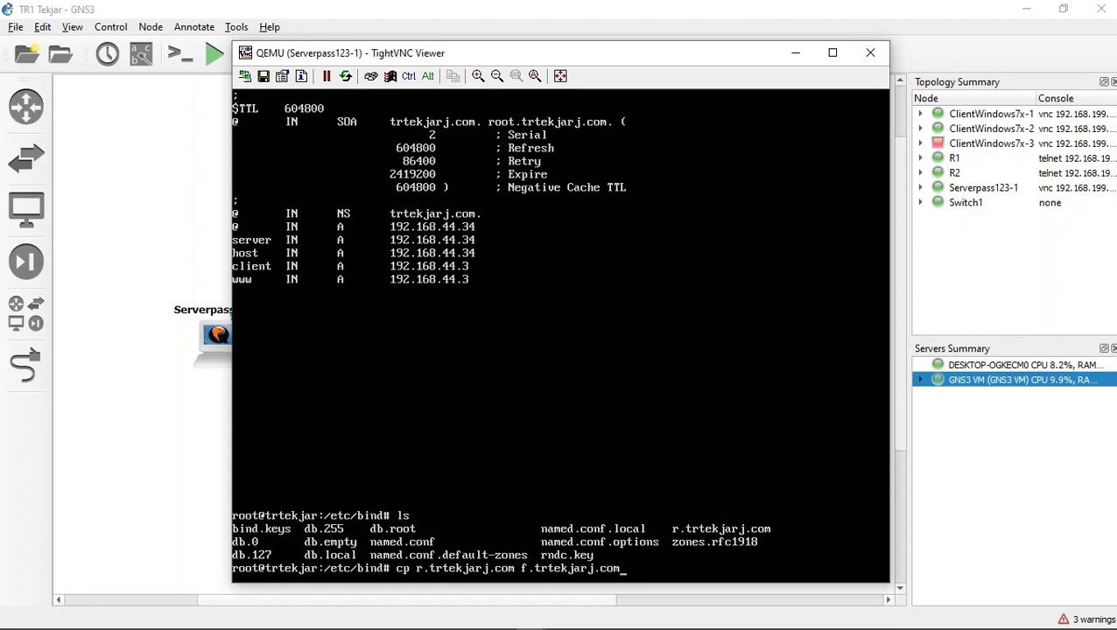
{"action": "key", "text": "Return"}
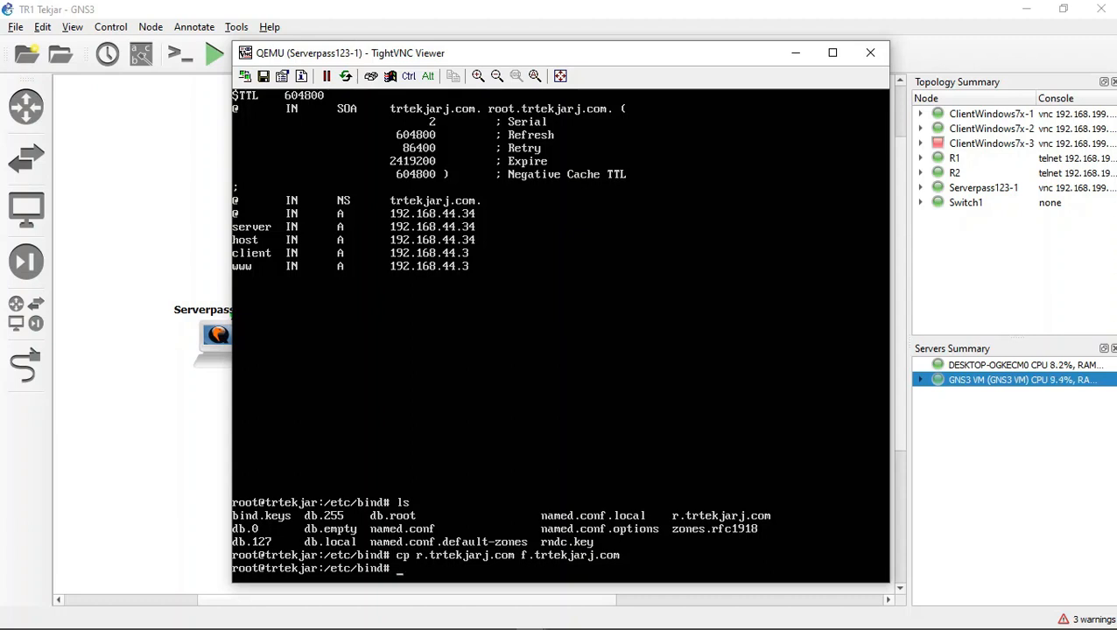
Step: Reopen r.trtekjarj.com in nano and set the record type of the @ address line to PTR
{"action": "key", "text": "Up"}
{"action": "key", "text": "Up"}
{"action": "key", "text": "Up"}
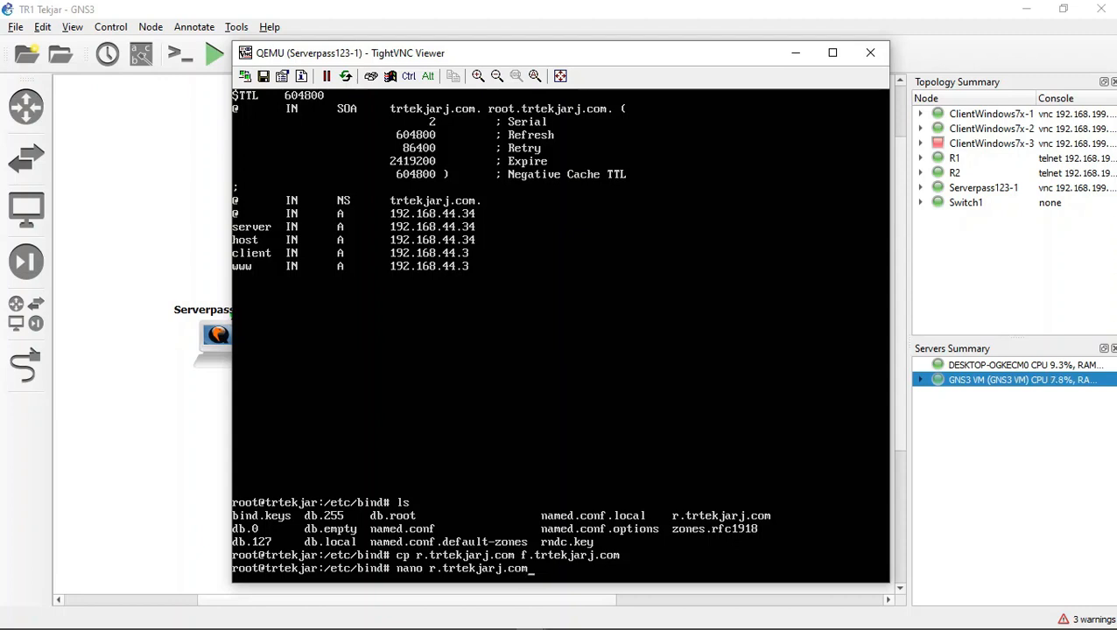
{"action": "key", "text": "Return"}
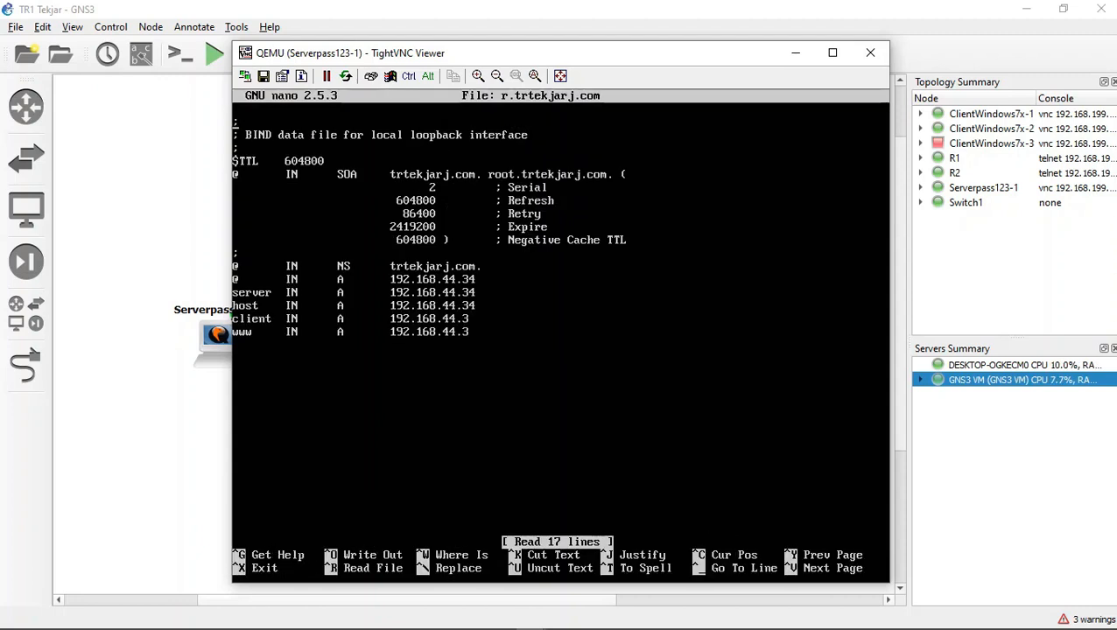
{"action": "key", "text": "Down"}
{"action": "key", "text": "Down"}
{"action": "key", "text": "Down"}
{"action": "key", "text": "Down"}
{"action": "key", "text": "Down"}
{"action": "key", "text": "Down"}
{"action": "key", "text": "Down"}
{"action": "key", "text": "Down"}
{"action": "key", "text": "Down"}
{"action": "key", "text": "Down"}
{"action": "key", "text": "Down"}
{"action": "key", "text": "Down"}
{"action": "key", "text": "Right"}
{"action": "key", "text": "BackSpace"}
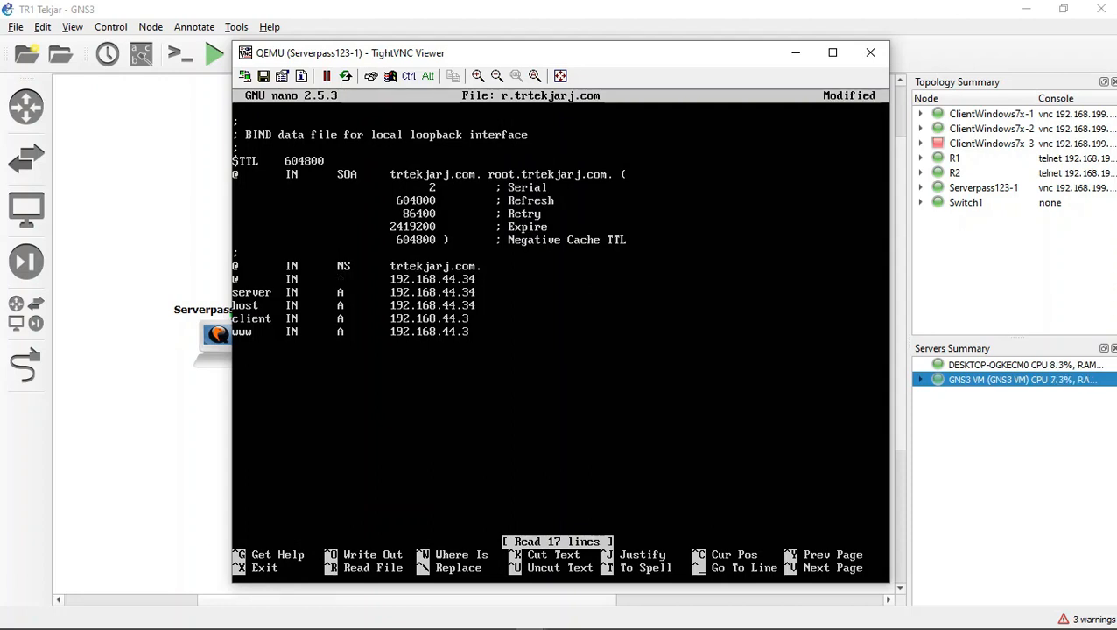
{"action": "type", "text": "PTR"}
Step: Replace the IP address on the @ PTR line with the fully qualified name trtekjarj.com. including its trailing dot
{"action": "key", "text": "Right"}
{"action": "key", "text": "Right"}
{"action": "key", "text": "Right"}
{"action": "key", "text": "Right"}
{"action": "key", "text": "Right"}
{"action": "key", "text": "Right"}
{"action": "key", "text": "Right"}
{"action": "key", "text": "Right"}
{"action": "key", "text": "Right"}
{"action": "key", "text": "Right"}
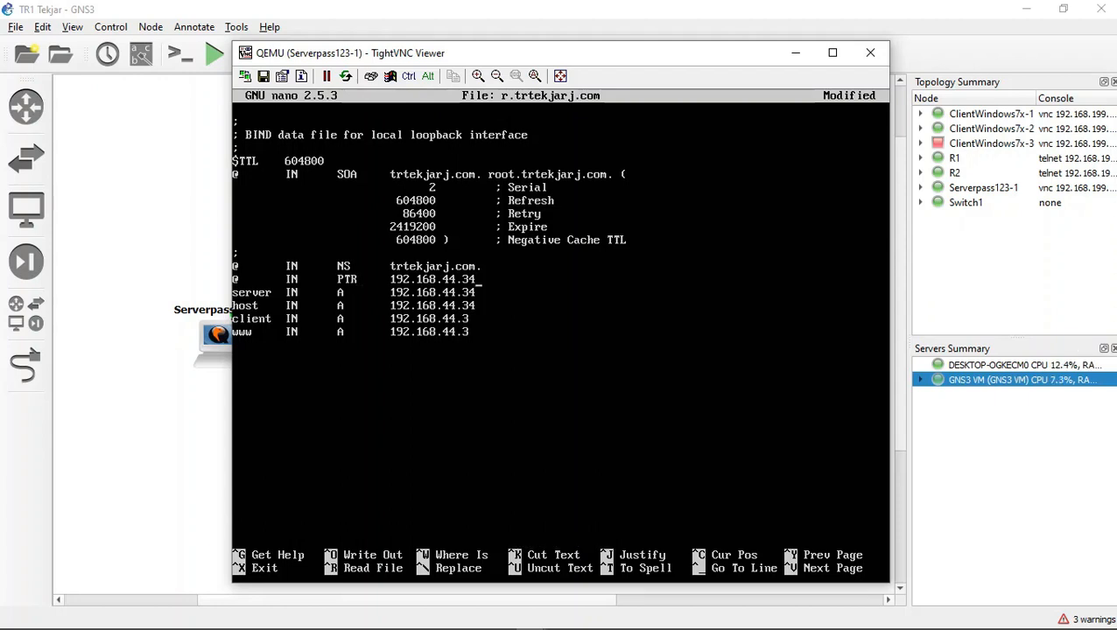
{"action": "key", "text": "BackSpace"}
{"action": "key", "text": "BackSpace"}
{"action": "key", "text": "BackSpace"}
{"action": "key", "text": "BackSpace"}
{"action": "key", "text": "BackSpace"}
{"action": "key", "text": "BackSpace"}
{"action": "key", "text": "BackSpace"}
{"action": "key", "text": "BackSpace"}
{"action": "key", "text": "BackSpace"}
{"action": "key", "text": "BackSpace"}
{"action": "key", "text": "BackSpace"}
{"action": "key", "text": "BackSpace"}
{"action": "key", "text": "BackSpace"}
{"action": "type", "text": "tr"}
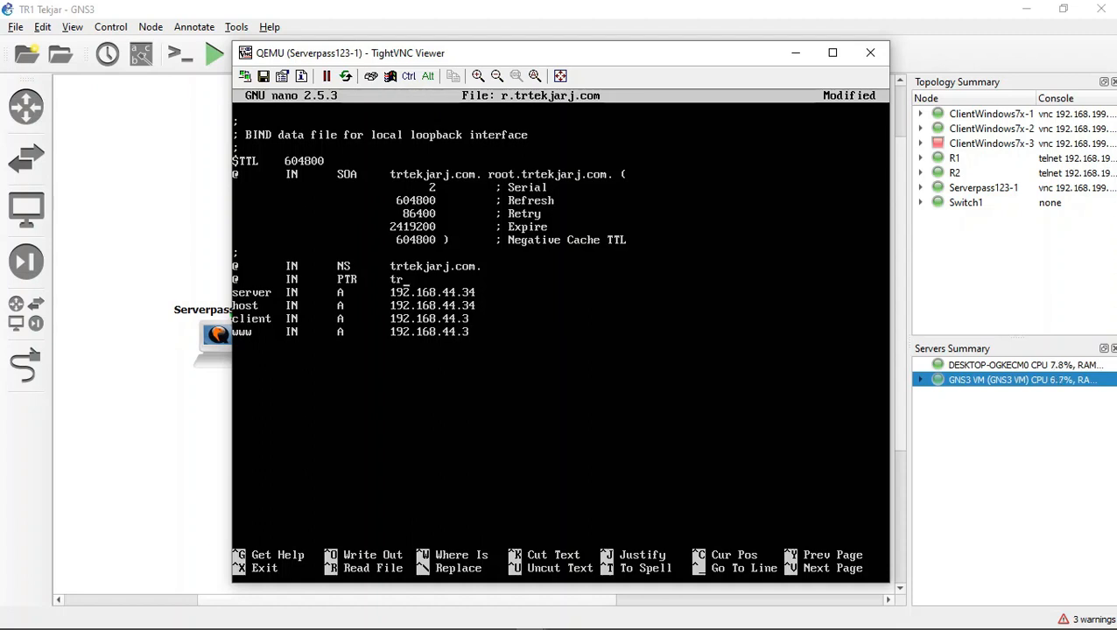
{"action": "type", "text": "tekjar"}
{"action": "type", "text": "j.com"}
Step: Add an IN PTR record for 34 below the www line, pointing to trtekjarj.com. with a trailing dot
{"action": "type", "text": "34\t"}
{"action": "type", "text": "IN"}
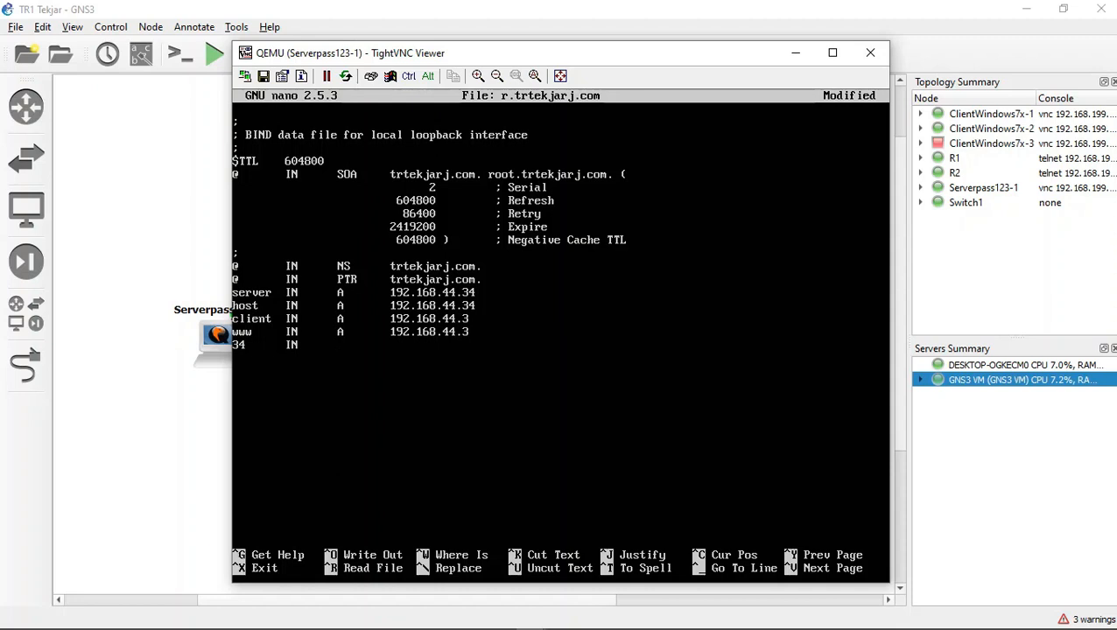
{"action": "type", "text": "\tPTR\ttrtekjarj.com."}
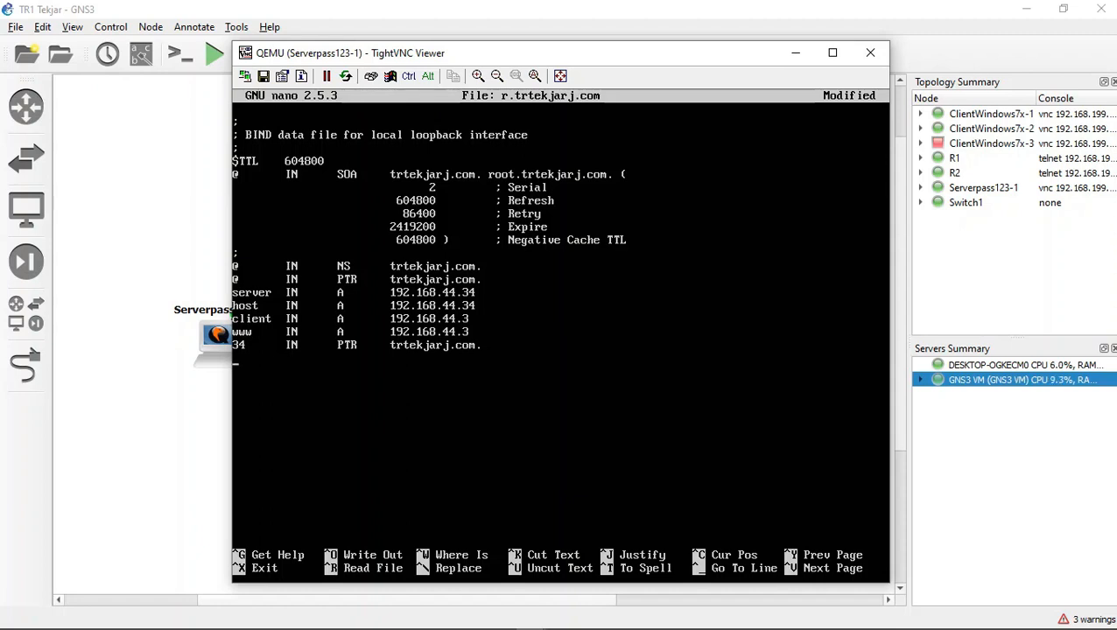
Step: Add an IN PTR record for 3 pointing to client.trtekjar.com. with a trailing dot
{"action": "type", "text": "3IN"}
{"action": "key", "text": "Tab"}
{"action": "type", "text": "PTR     "}
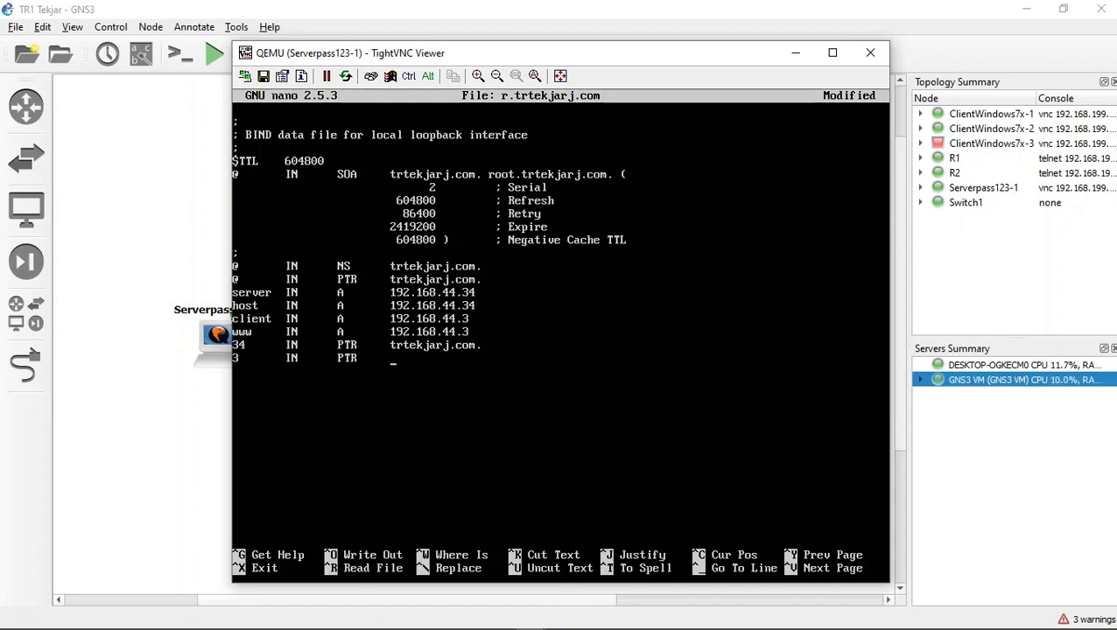
{"action": "type", "text": "client."}
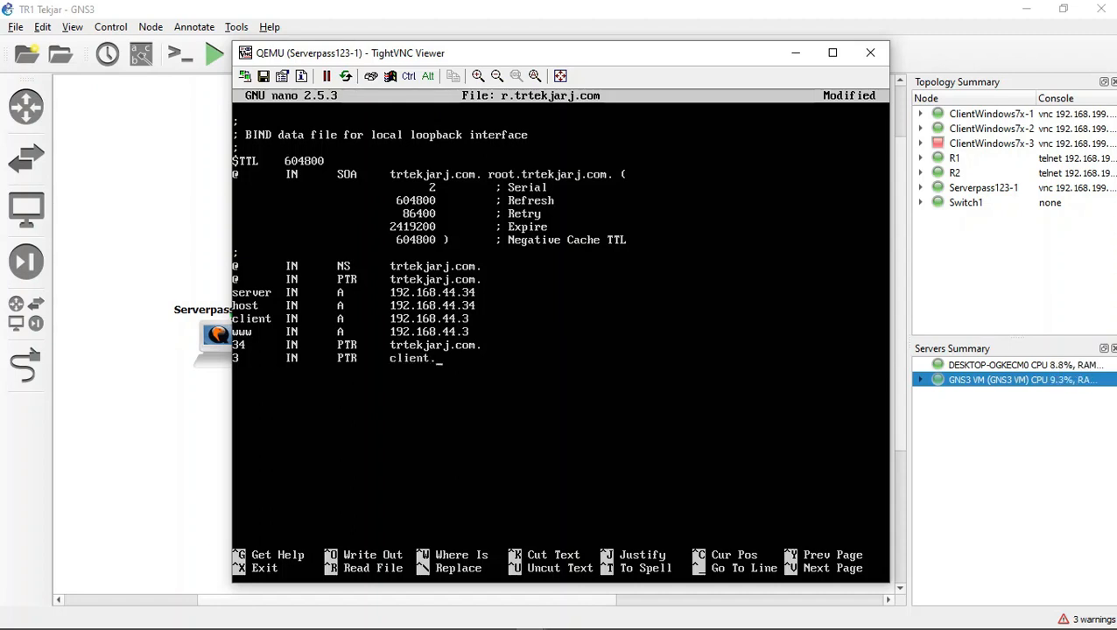
{"action": "type", "text": "trtekjar.com."}
Step: Save the changes to r.trtekjarj.com, exit nano, and clear the terminal screen
{"action": "key", "text": "ctrl"}
{"action": "key", "text": "ctrl+x"}
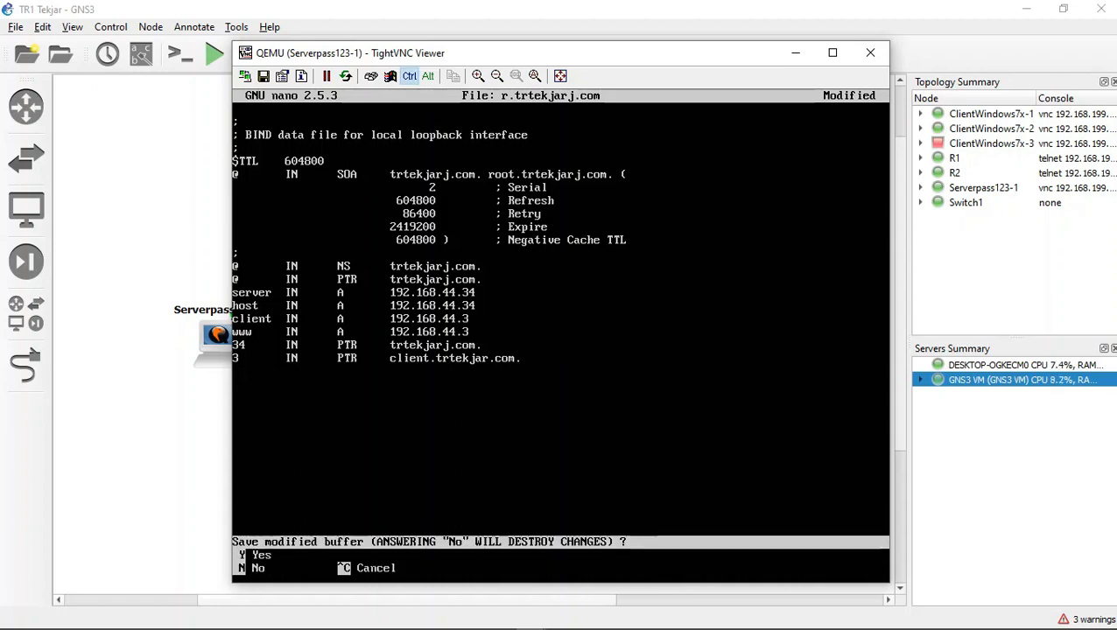
{"action": "key", "text": "y"}
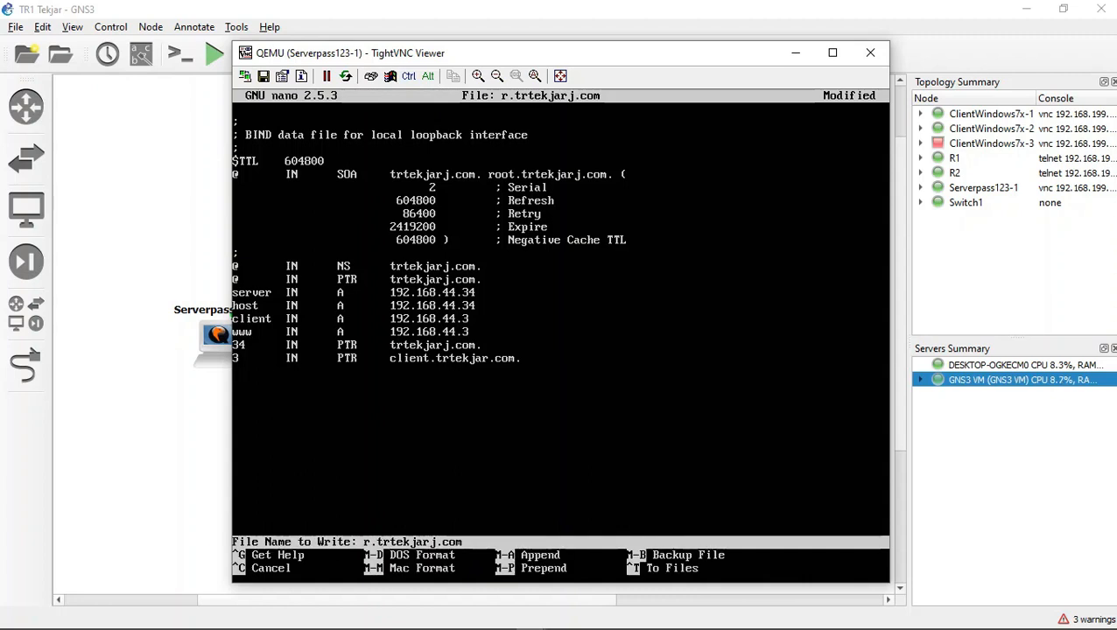
{"action": "key", "text": "Return"}
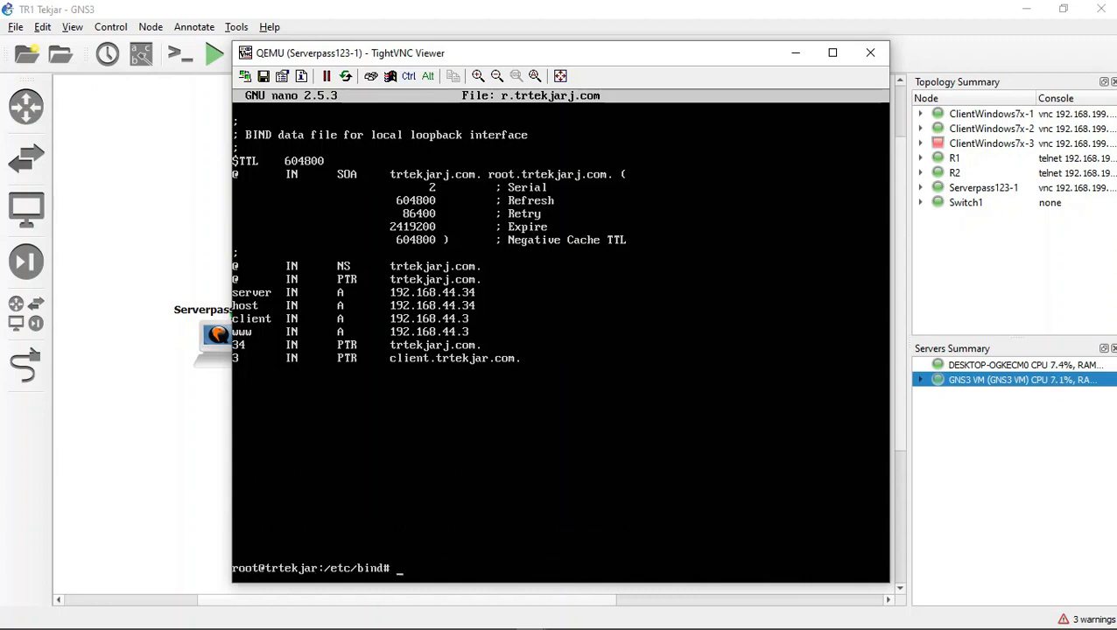
{"action": "type", "text": "clear"}
{"action": "key", "text": "Return"}
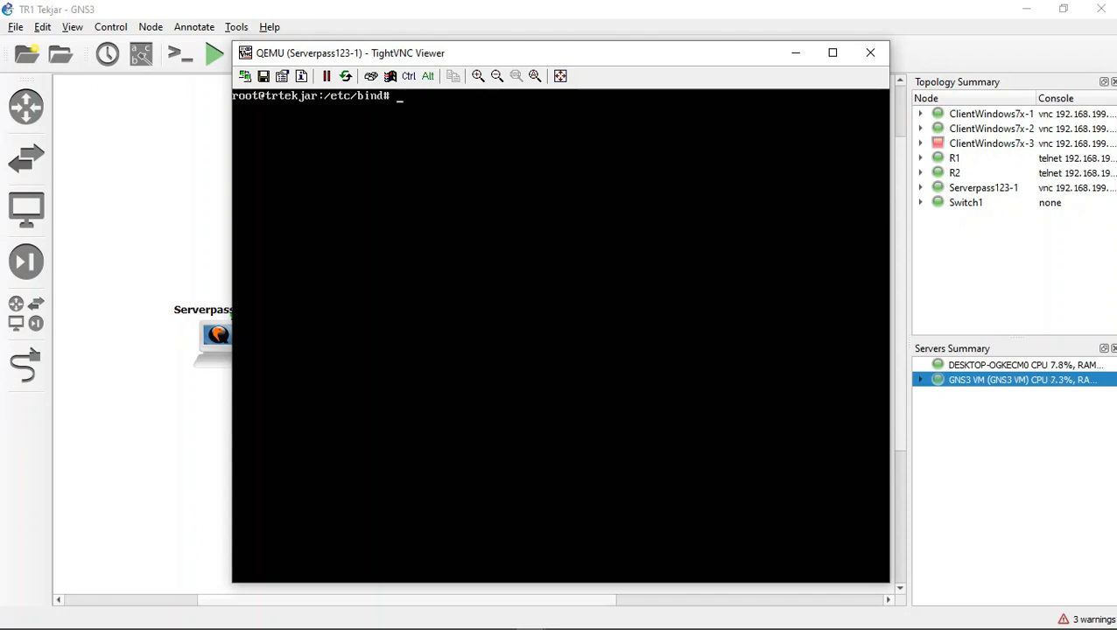
Step: Try to check the BIND zone configuration by running namd-checkconf -z /etc/bind/named.conf.local
{"action": "type", "text": "namd-checs"}
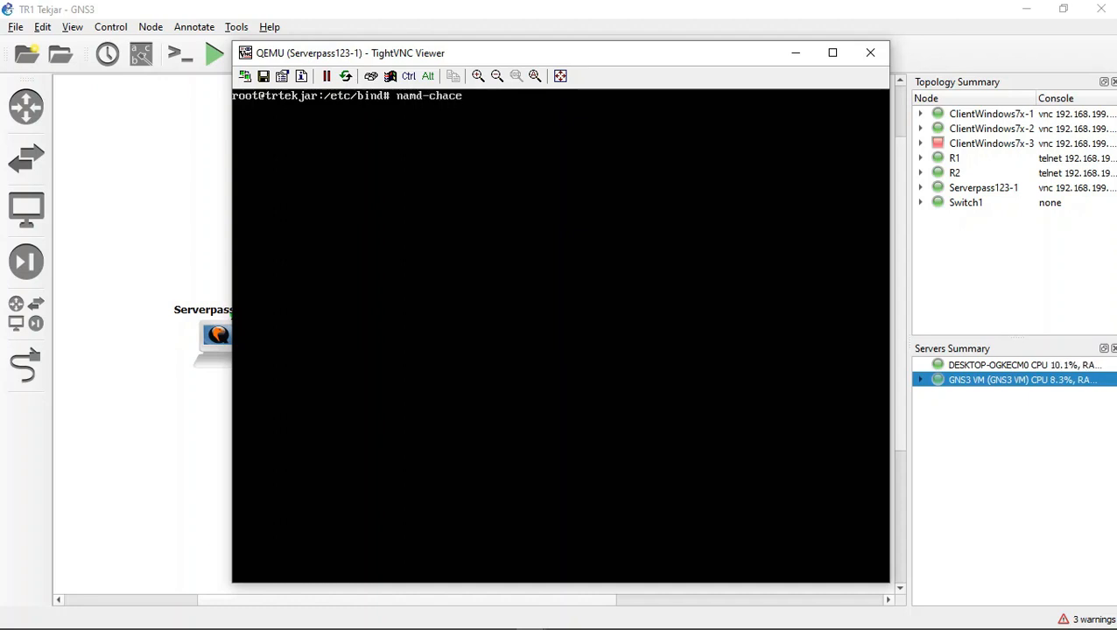
{"action": "key", "text": "BackSpace"}
{"action": "key", "text": "BackSpace"}
{"action": "type", "text": "ckzone"}
{"action": "key", "text": "BackSpace"}
{"action": "key", "text": "BackSpace"}
{"action": "key", "text": "BackSpace"}
{"action": "key", "text": "BackSpace"}
{"action": "type", "text": "conf -z /etc/"}
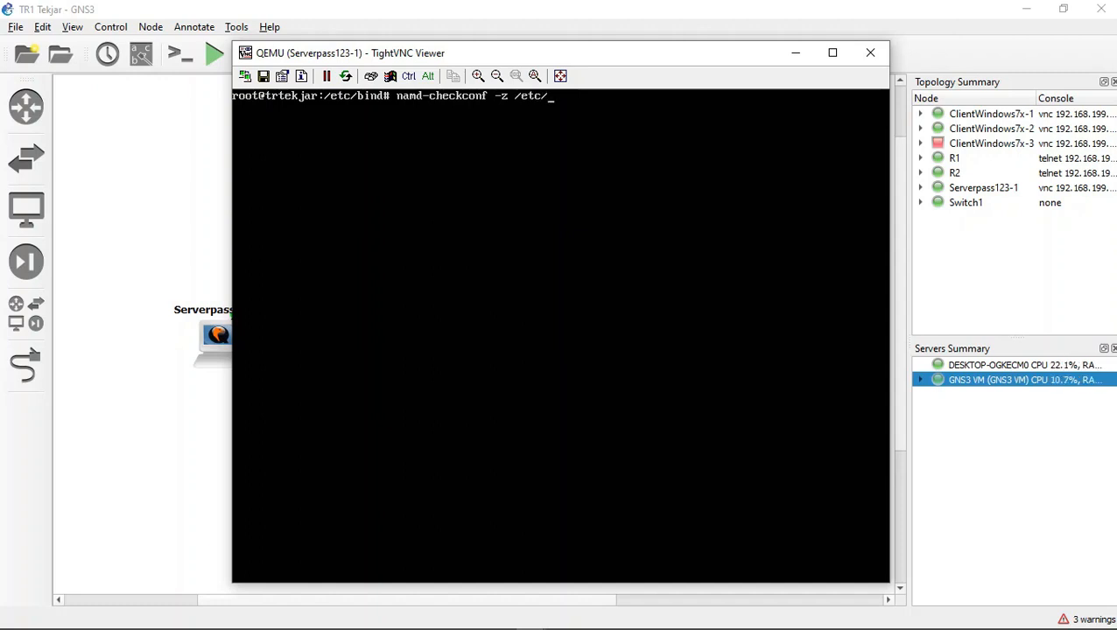
{"action": "type", "text": "bind"}
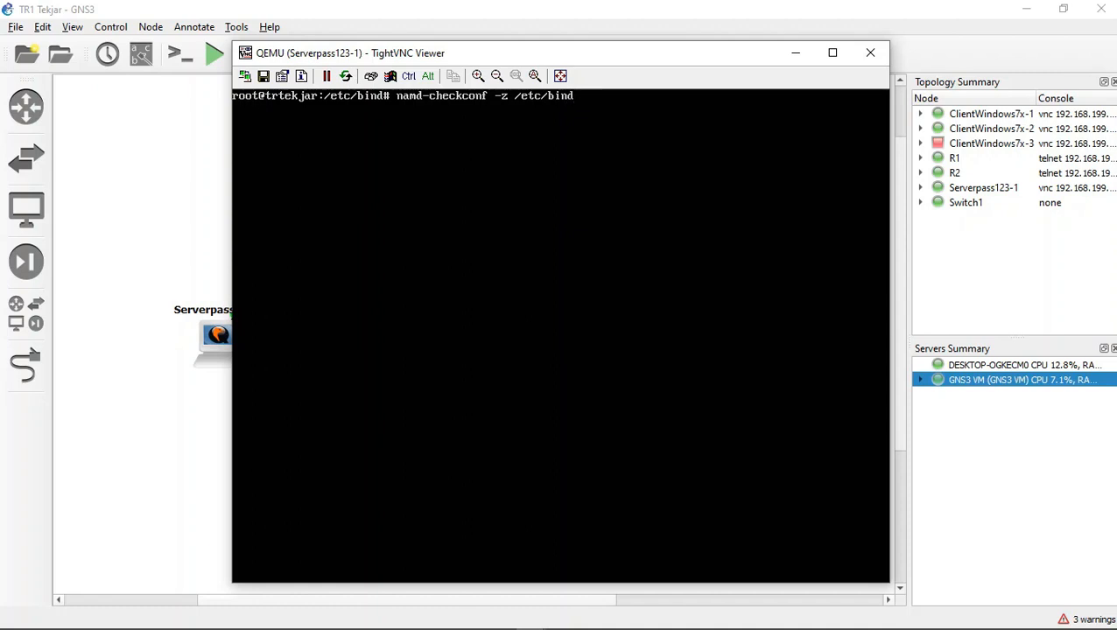
{"action": "type", "text": "/named.conf"}
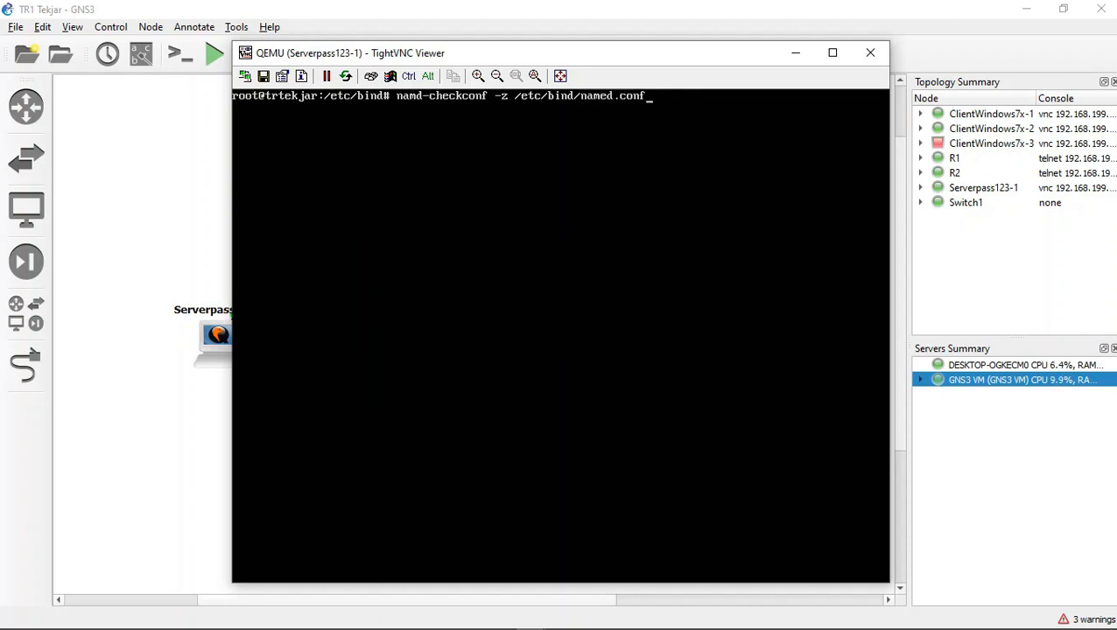
{"action": "type", "text": ".local"}
{"action": "key", "text": "Return"}
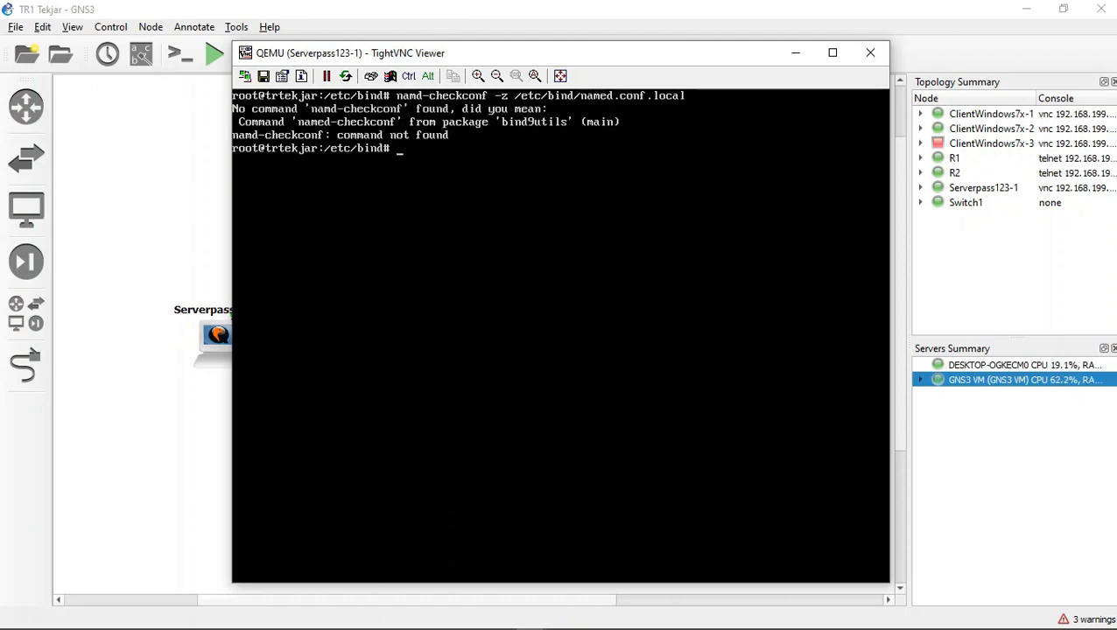
Step: Change the recalled check command's name to name-checkconf and try running it on /etc/bind/named.conf.local
{"action": "key", "text": "Up"}
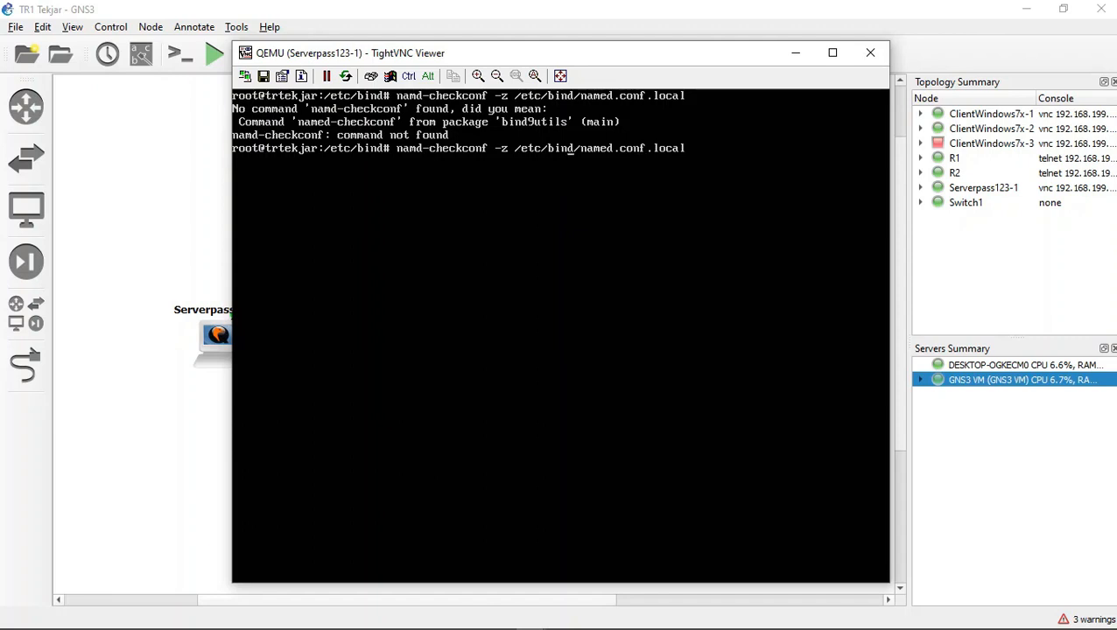
{"action": "key", "text": "Left"}
{"action": "key", "text": "Left"}
{"action": "key", "text": "Left"}
{"action": "key", "text": "Left"}
{"action": "key", "text": "Left"}
{"action": "key", "text": "Left"}
{"action": "key", "text": "Left"}
{"action": "key", "text": "Left"}
{"action": "key", "text": "Left"}
{"action": "key", "text": "Left"}
{"action": "key", "text": "Left"}
{"action": "key", "text": "Left"}
{"action": "key", "text": "Left"}
{"action": "key", "text": "Left"}
{"action": "key", "text": "Left"}
{"action": "key", "text": "Left"}
{"action": "key", "text": "Left"}
{"action": "key", "text": "Left"}
{"action": "key", "text": "Left"}
{"action": "key", "text": "Left"}
{"action": "key", "text": "BackSpace"}
{"action": "type", "text": "e"}
{"action": "key", "text": "Return"}
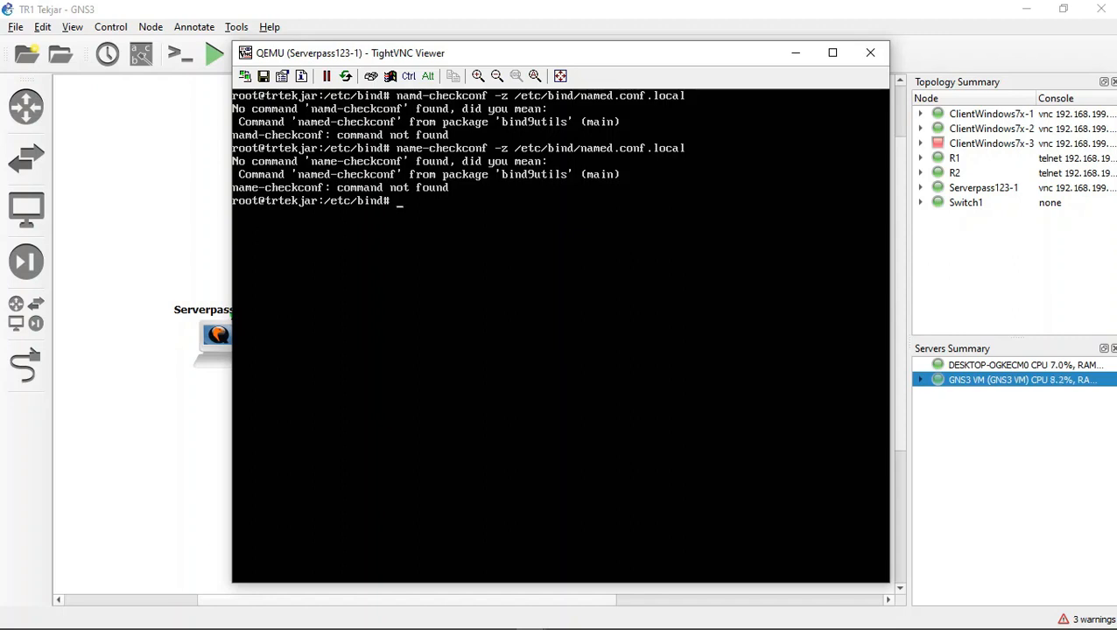
{"action": "left_click", "coordinate": [471, 618]}
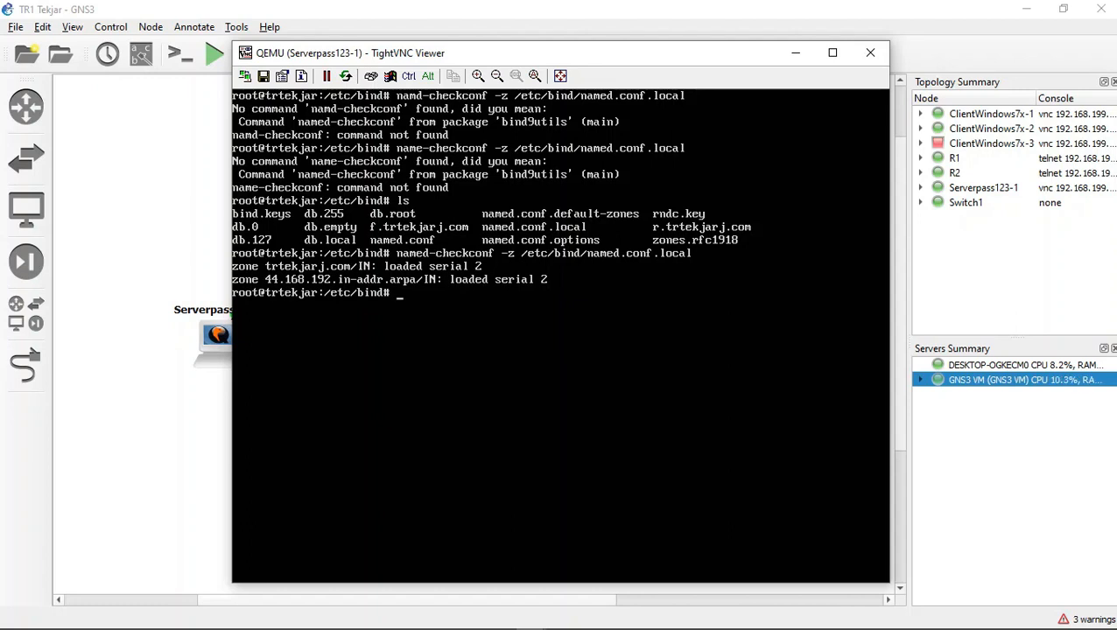
Step: Recall the named-checkconf command for /etc/bind/named.conf.local and replace its -z option with r, without running it
{"action": "key", "text": "Up"}
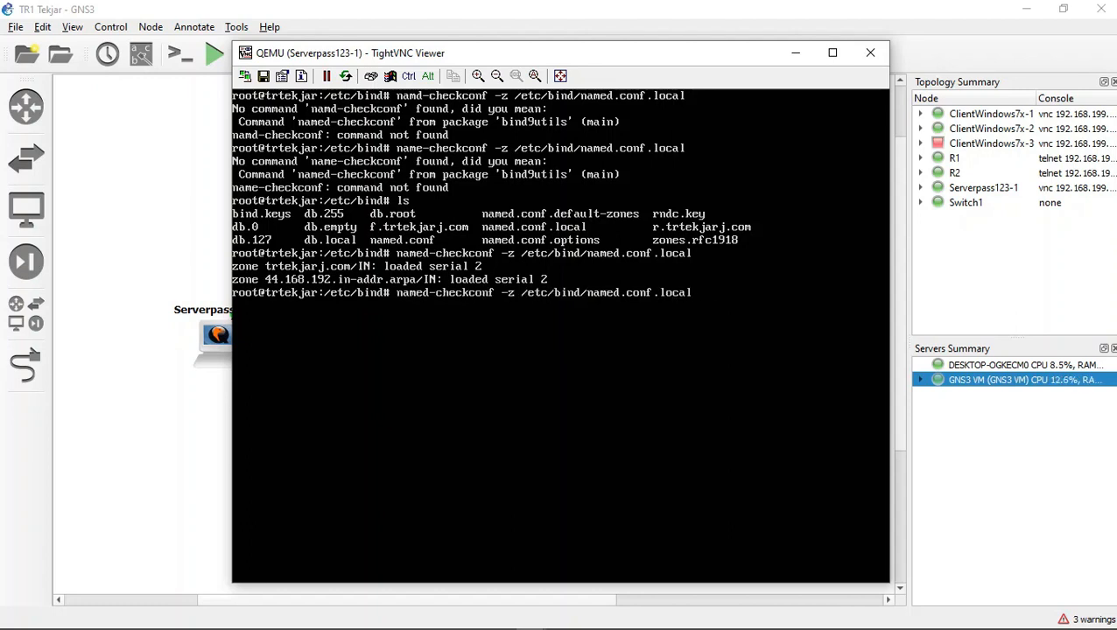
{"action": "key", "text": "Left"}
{"action": "key", "text": "Left"}
{"action": "key", "text": "Left"}
{"action": "key", "text": "Left"}
{"action": "key", "text": "Left"}
{"action": "key", "text": "Left"}
{"action": "key", "text": "Left"}
{"action": "key", "text": "Right"}
{"action": "key", "text": "BackSpace"}
{"action": "key", "text": "BackSpace"}
{"action": "type", "text": "r"}
{"action": "key", "text": "Down"}
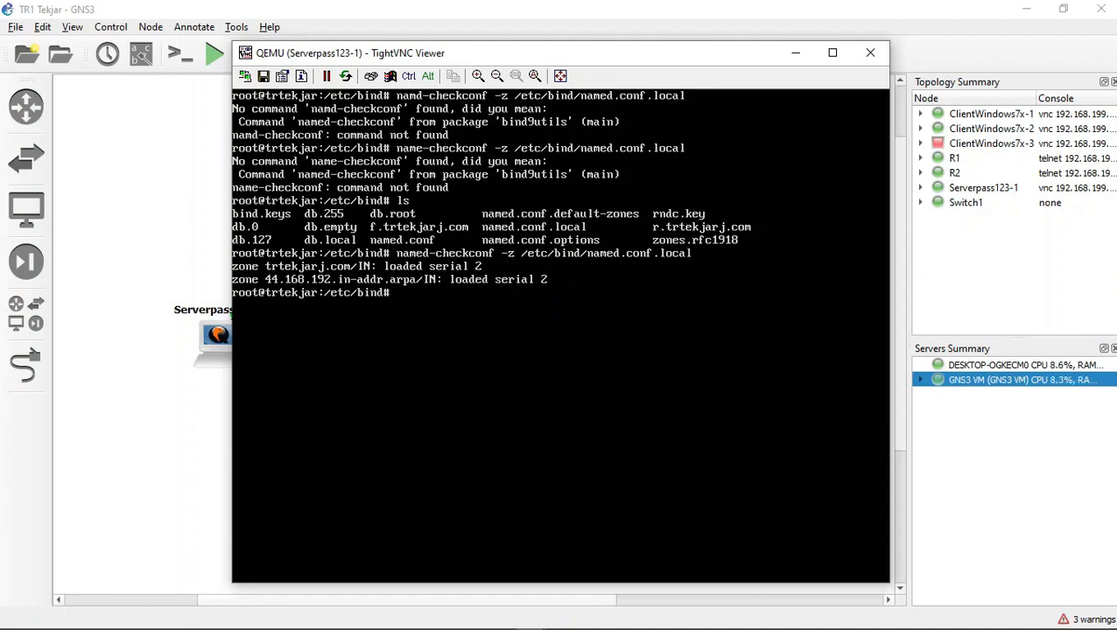
Step: Change the target path of the edited command and try running named-checkconf r /etc/bind/r.trtekjarj.com
{"action": "key", "text": "Up"}
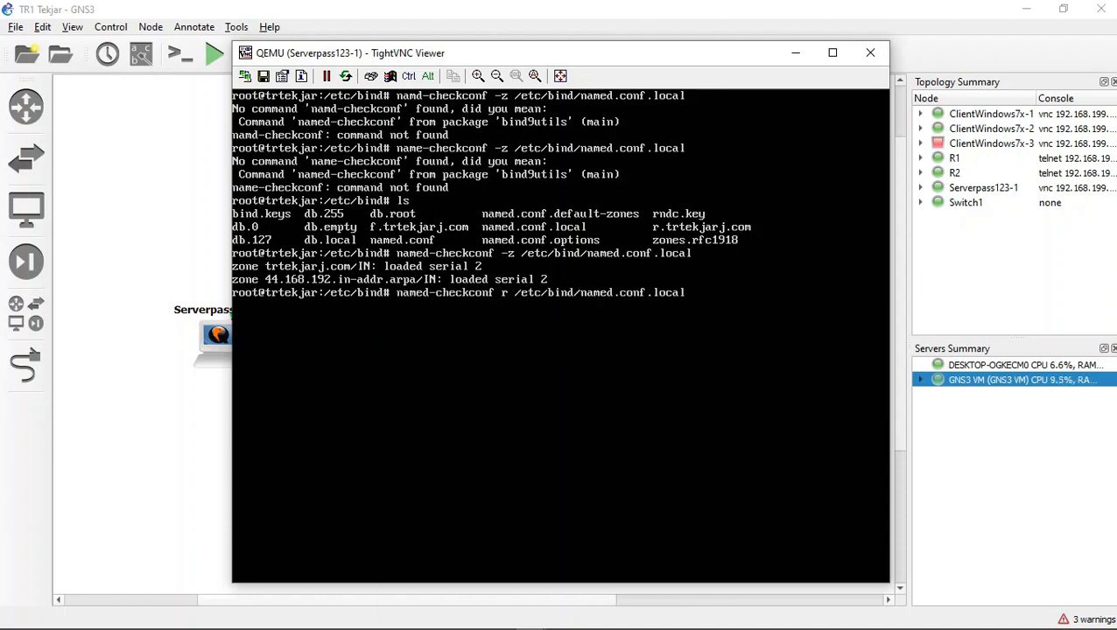
{"action": "key", "text": "BackSpace"}
{"action": "key", "text": "BackSpace"}
{"action": "key", "text": "BackSpace"}
{"action": "key", "text": "BackSpace"}
{"action": "key", "text": "BackSpace"}
{"action": "key", "text": "BackSpace"}
{"action": "key", "text": "BackSpace"}
{"action": "key", "text": "BackSpace"}
{"action": "key", "text": "BackSpace"}
{"action": "key", "text": "BackSpace"}
{"action": "key", "text": "BackSpace"}
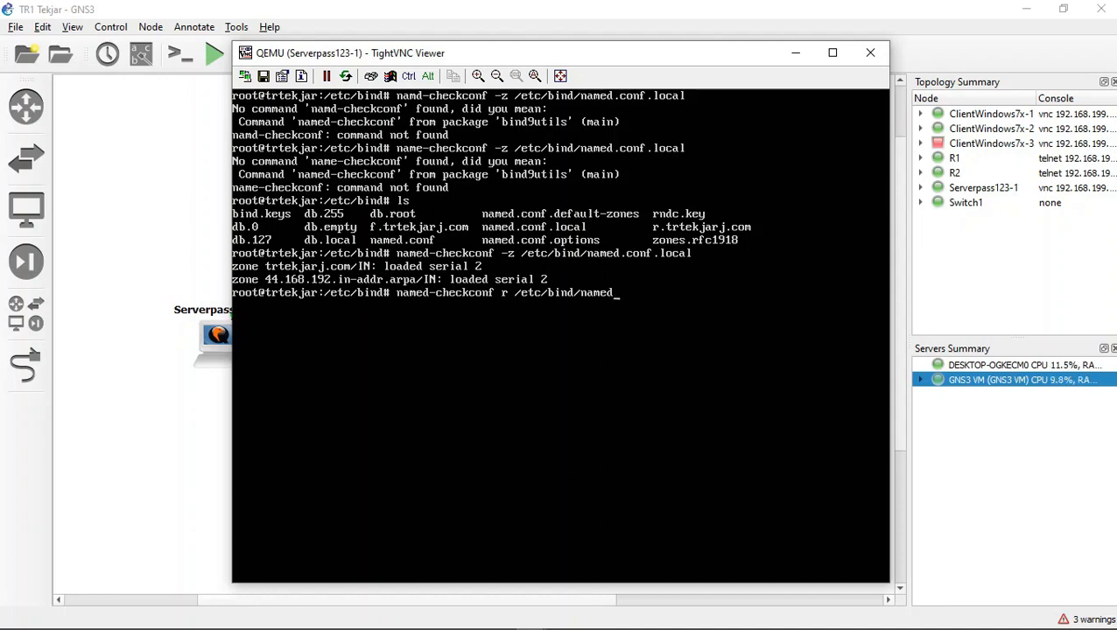
{"action": "key", "text": "BackSpace"}
{"action": "key", "text": "BackSpace"}
{"action": "key", "text": "BackSpace"}
{"action": "key", "text": "BackSpace"}
{"action": "key", "text": "BackSpace"}
{"action": "type", "text": "r"}
{"action": "type", "text": "/"}
{"action": "type", "text": "trtekj"}
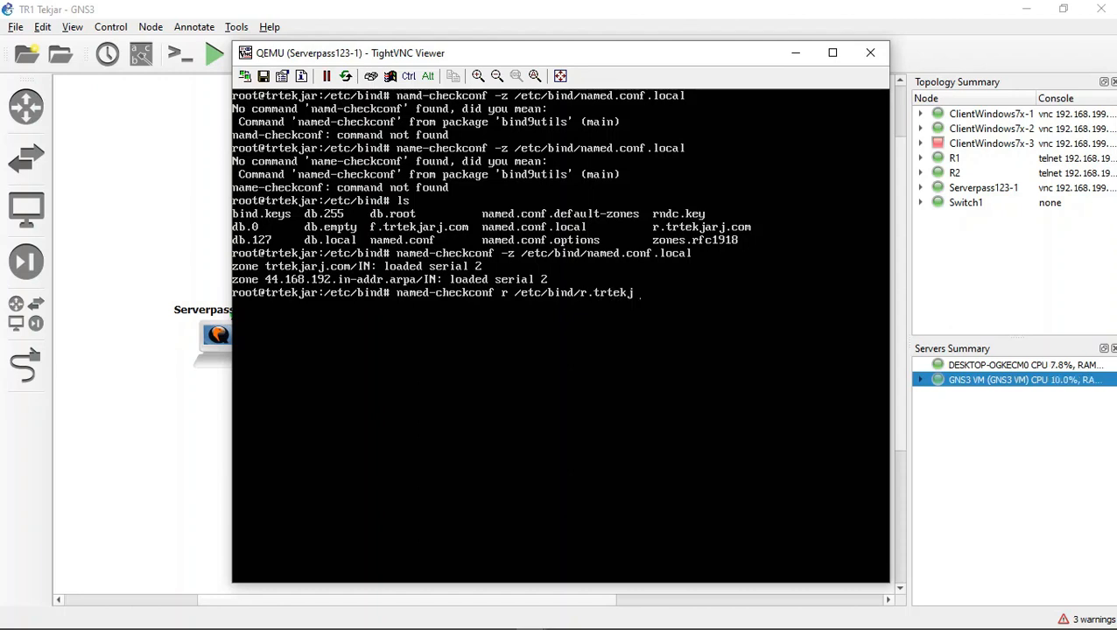
{"action": "type", "text": "arj.com"}
{"action": "key", "text": "Return"}
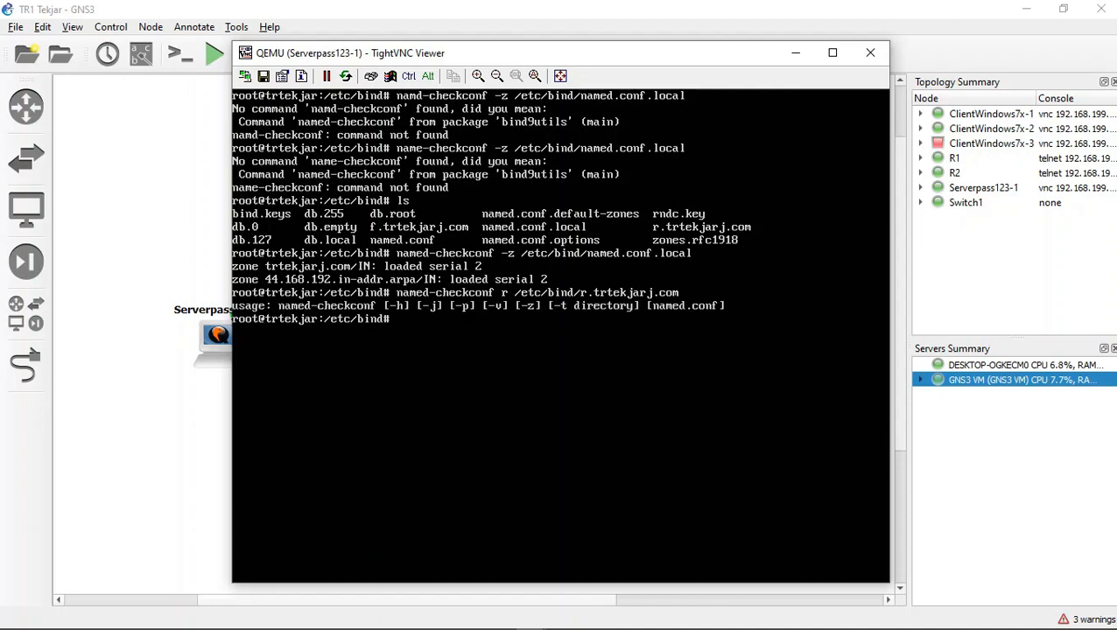
Step: Try to check the forward zone file by running named-checkconf forward /etc/bind/f.trtekjarj.com
{"action": "key", "text": "Up"}
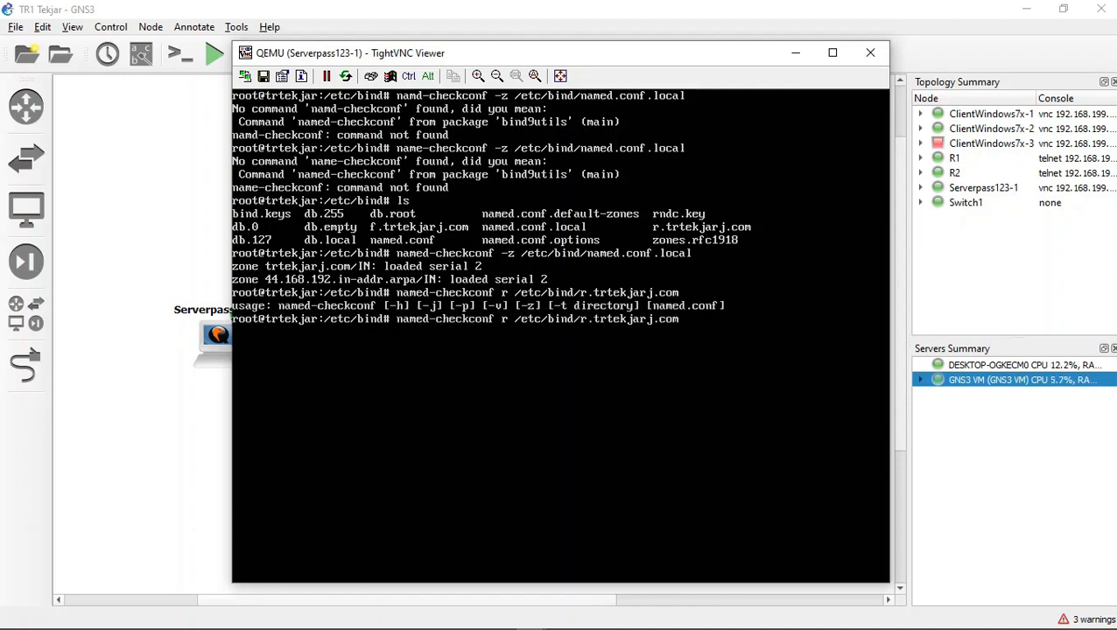
{"action": "key", "text": "BackSpace"}
{"action": "type", "text": "for"}
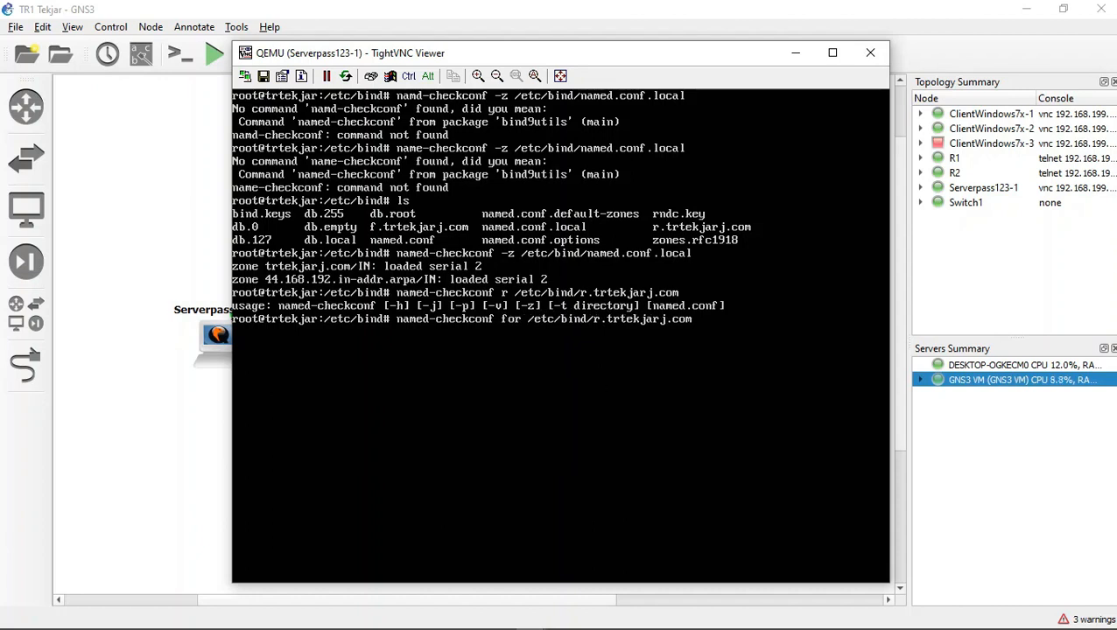
{"action": "type", "text": "ward"}
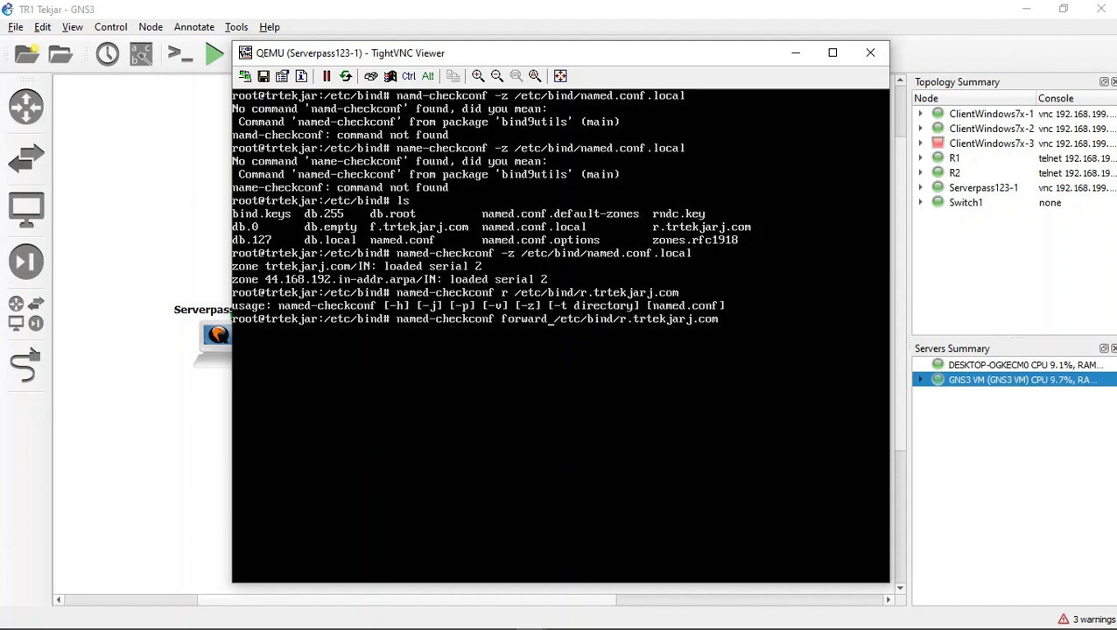
{"action": "key", "text": "Right"}
{"action": "key", "text": "Right"}
{"action": "key", "text": "Return"}
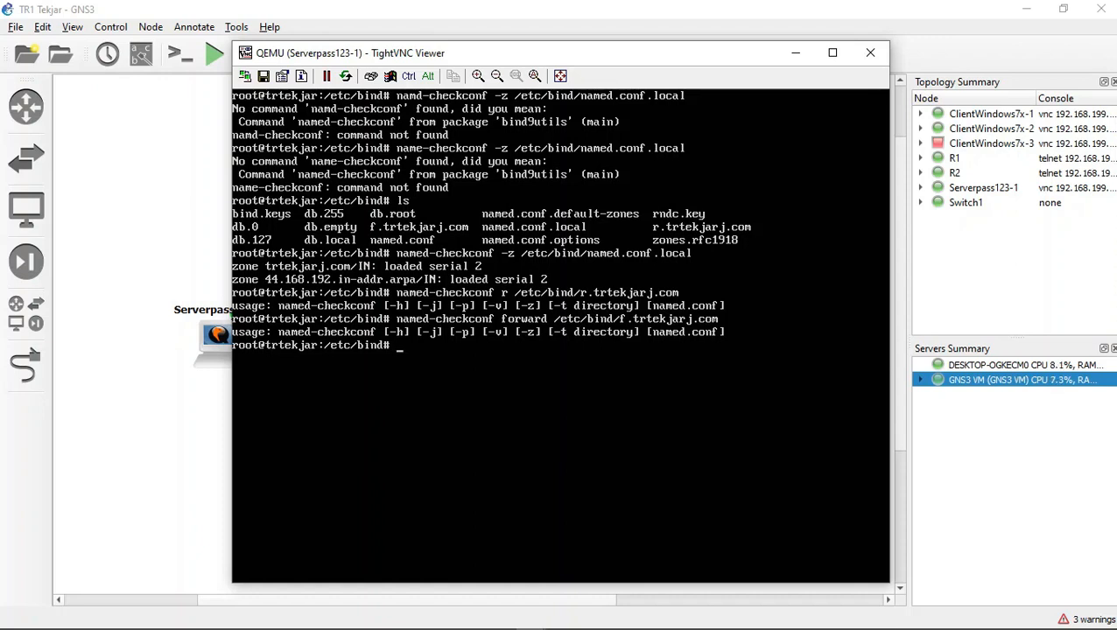
Step: Shorten the word forward to f and try running named-checkconf f /etc/bind/f.trtekjarj.com
{"action": "key", "text": "Up"}
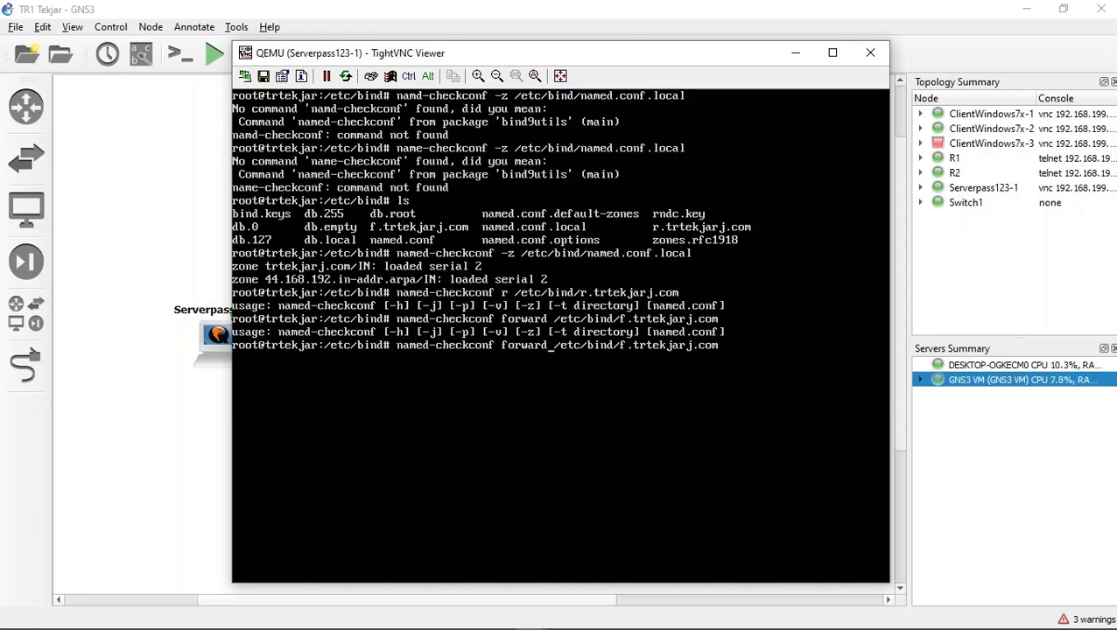
{"action": "key", "text": "BackSpace"}
{"action": "key", "text": "BackSpace"}
{"action": "key", "text": "BackSpace"}
{"action": "key", "text": "BackSpace"}
{"action": "key", "text": "BackSpace"}
{"action": "key", "text": "BackSpace"}
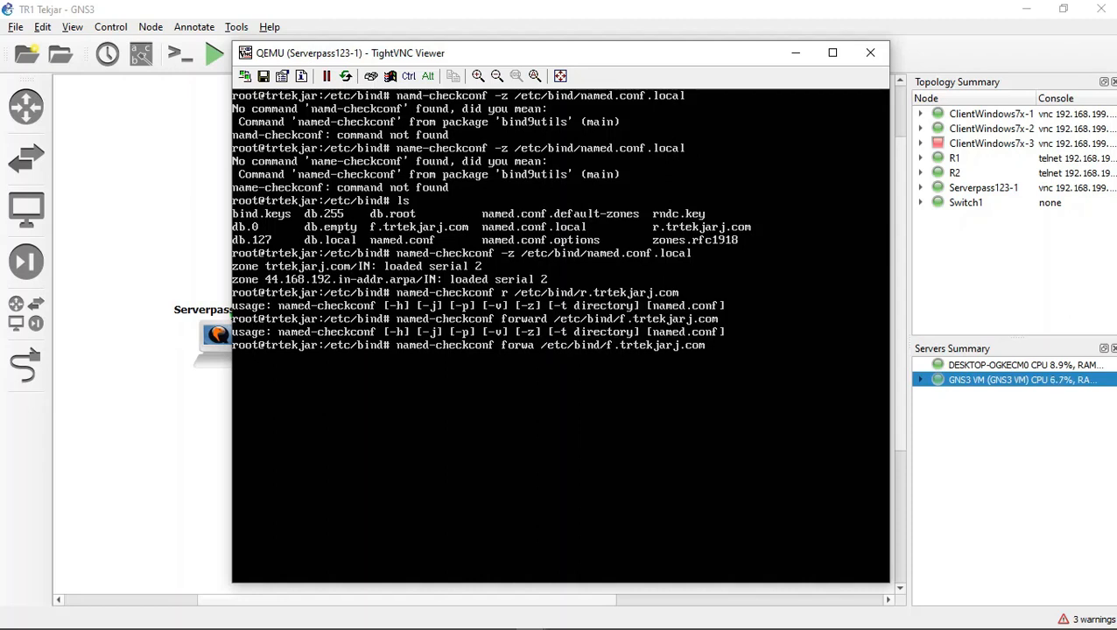
{"action": "key", "text": "Return"}
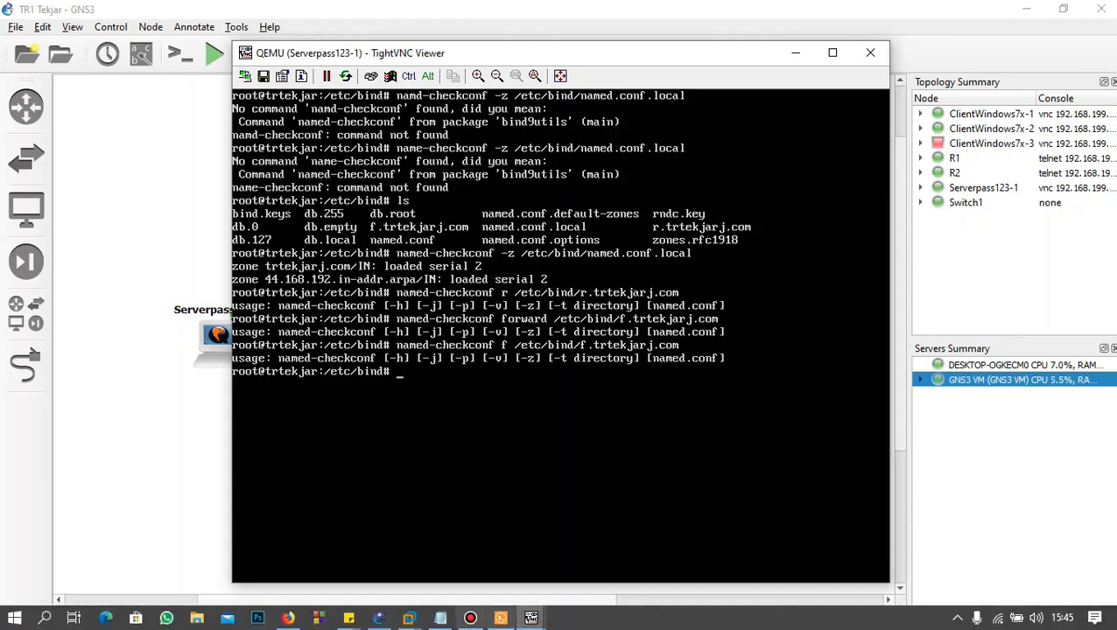
{"action": "left_click", "coordinate": [471, 619]}
{"action": "left_click", "coordinate": [946, 127]}
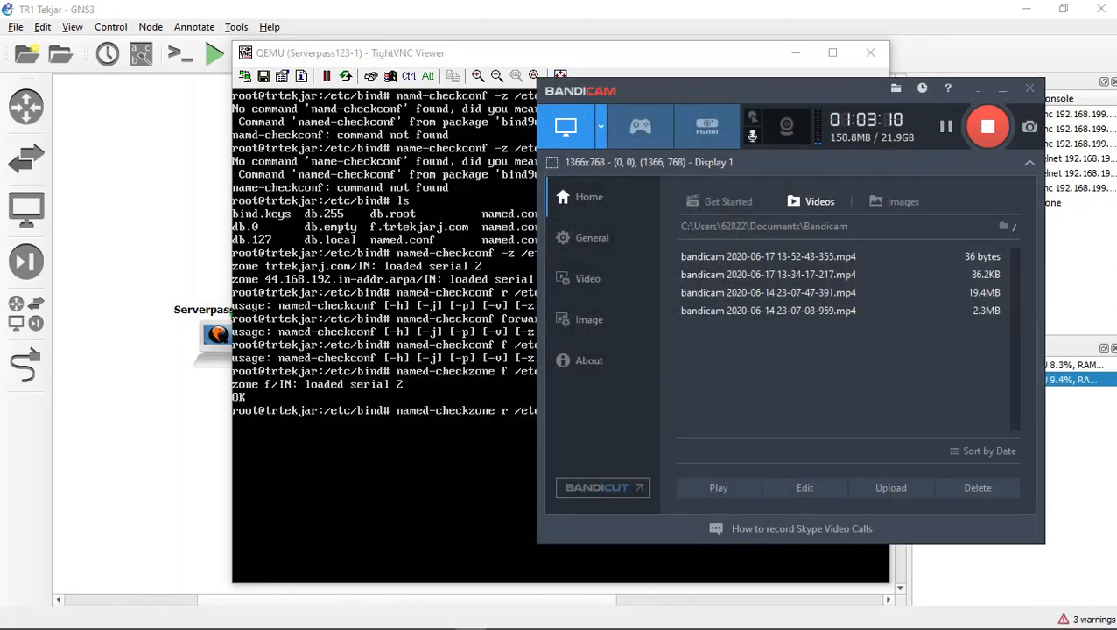
Step: Return to the server terminal and check the reverse zone file by running named-checkzone r /etc/bind/r.trtekjarj.com
{"action": "left_click", "coordinate": [386, 473]}
{"action": "key", "text": "Return"}
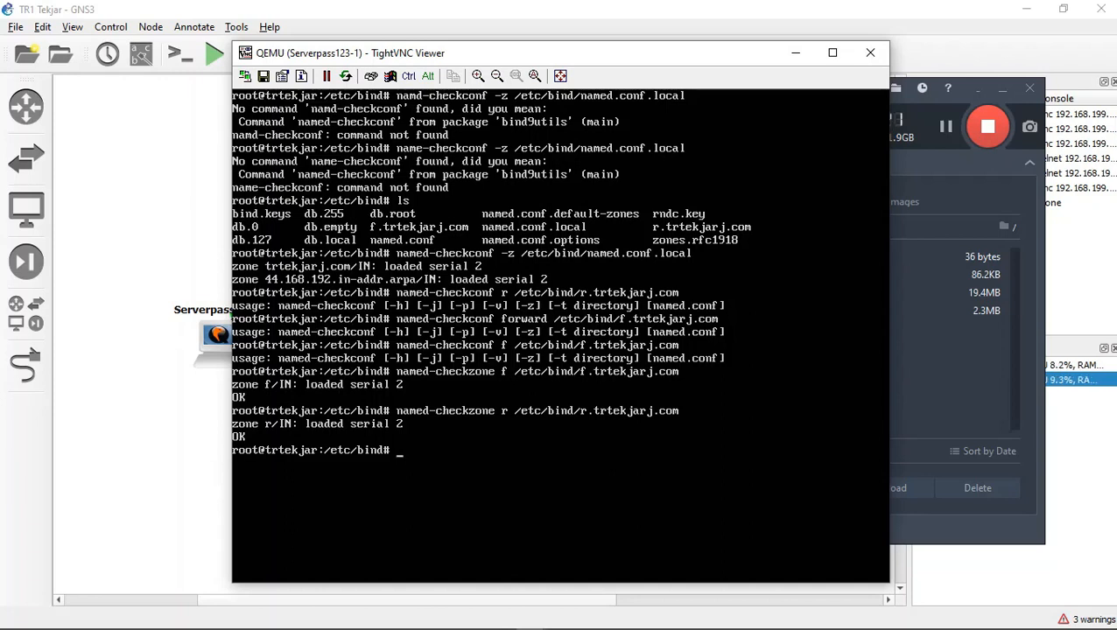
Step: Start the DNS service on the server by running systemctl start bind9
{"action": "type", "text": "systemctl"}
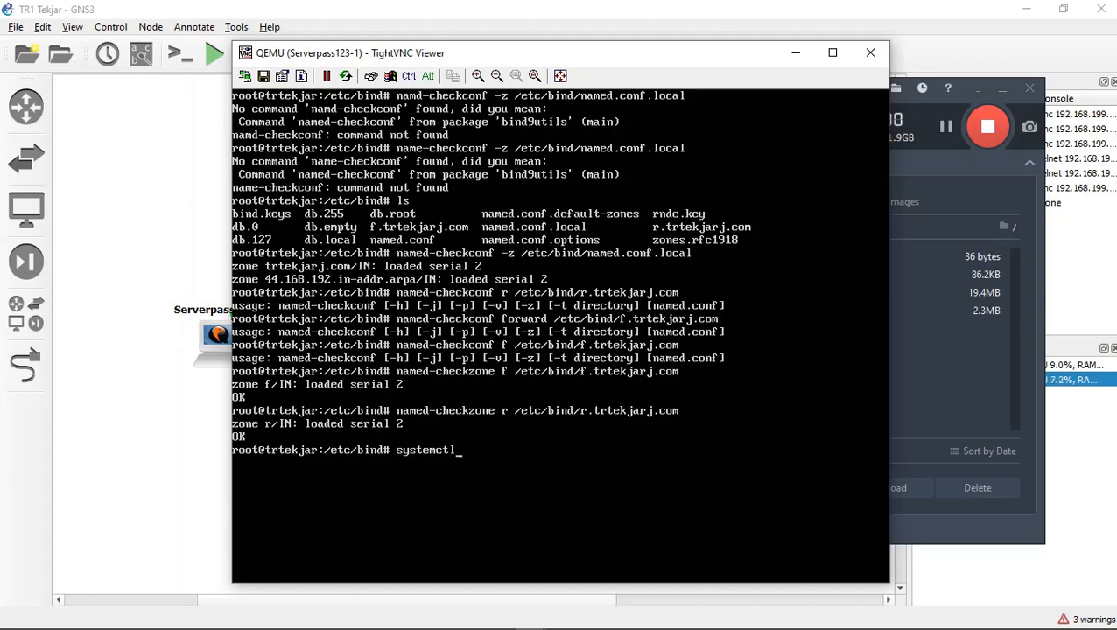
{"action": "type", "text": "start b"}
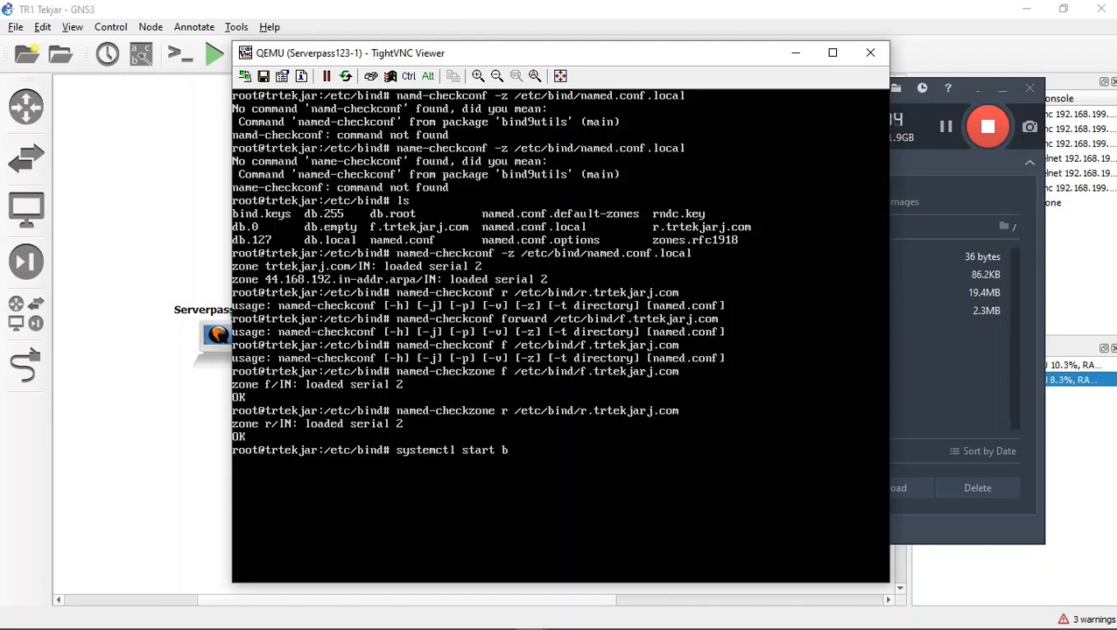
{"action": "type", "text": "ind9"}
{"action": "key", "text": "Return"}
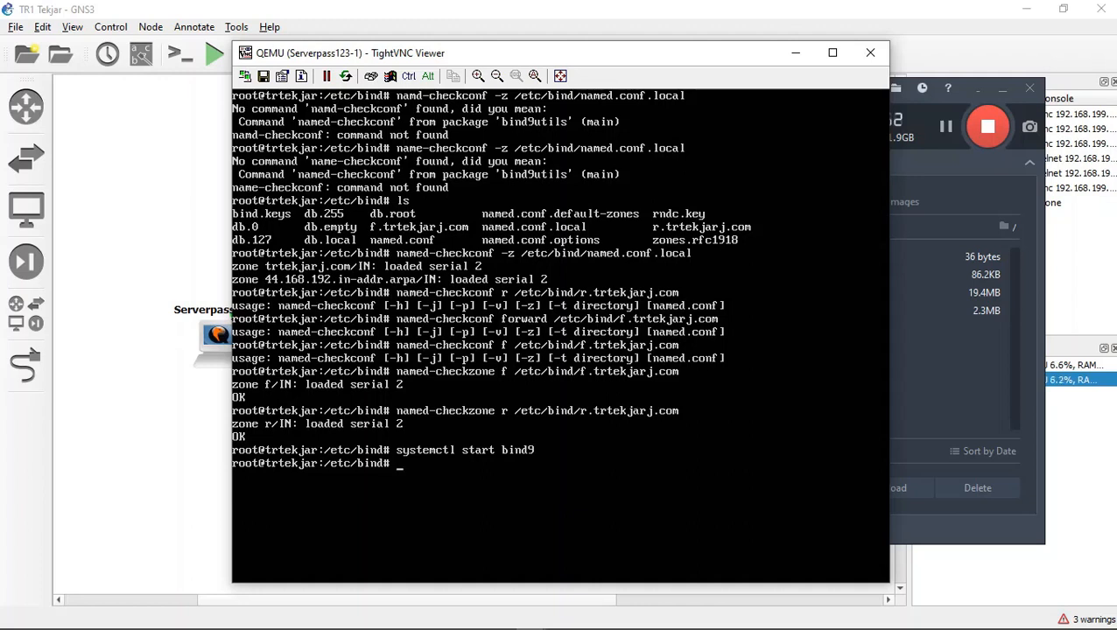
Step: Recursively set the owner and group of /etc/bind to bind:bind with chown, and list the directory in long format
{"action": "type", "text": "chown -R bind"}
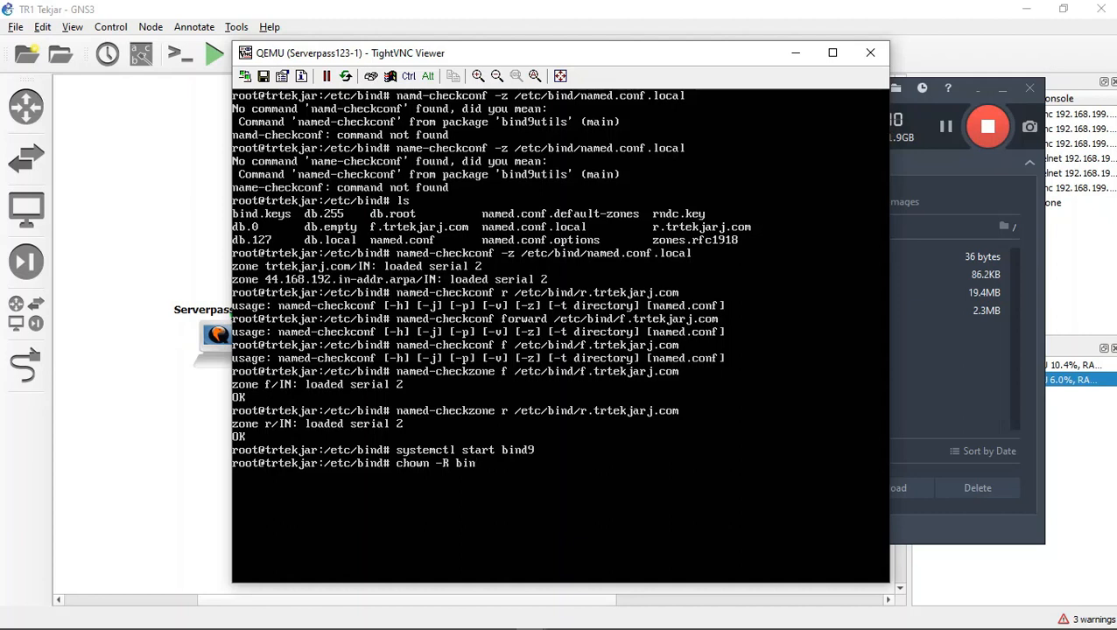
{"action": "type", "text": ":bind /etc/bind"}
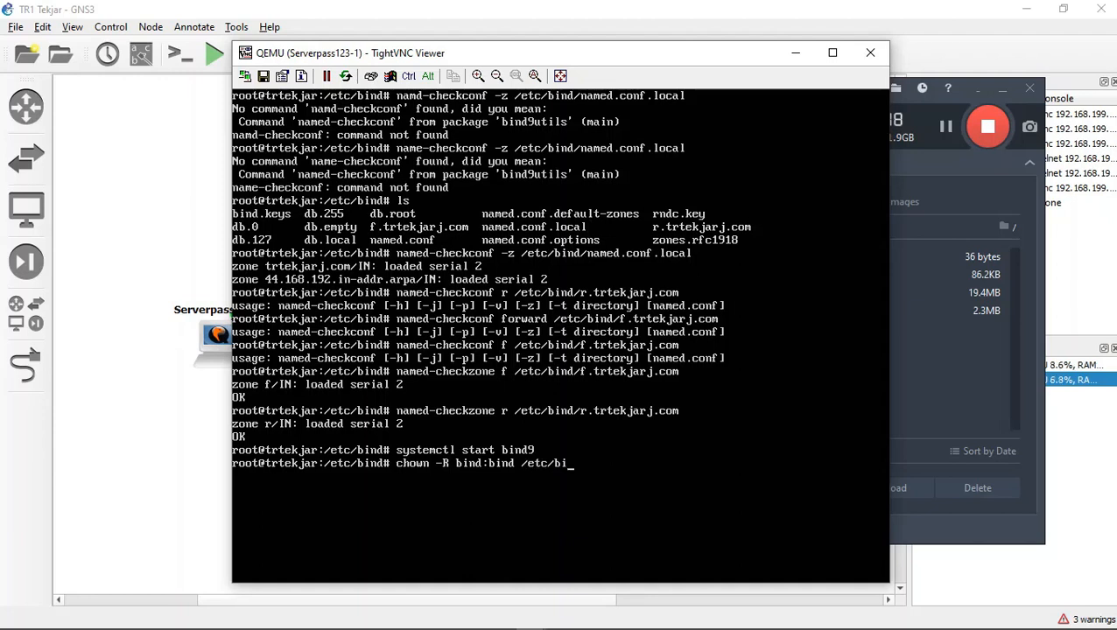
{"action": "key", "text": "Return"}
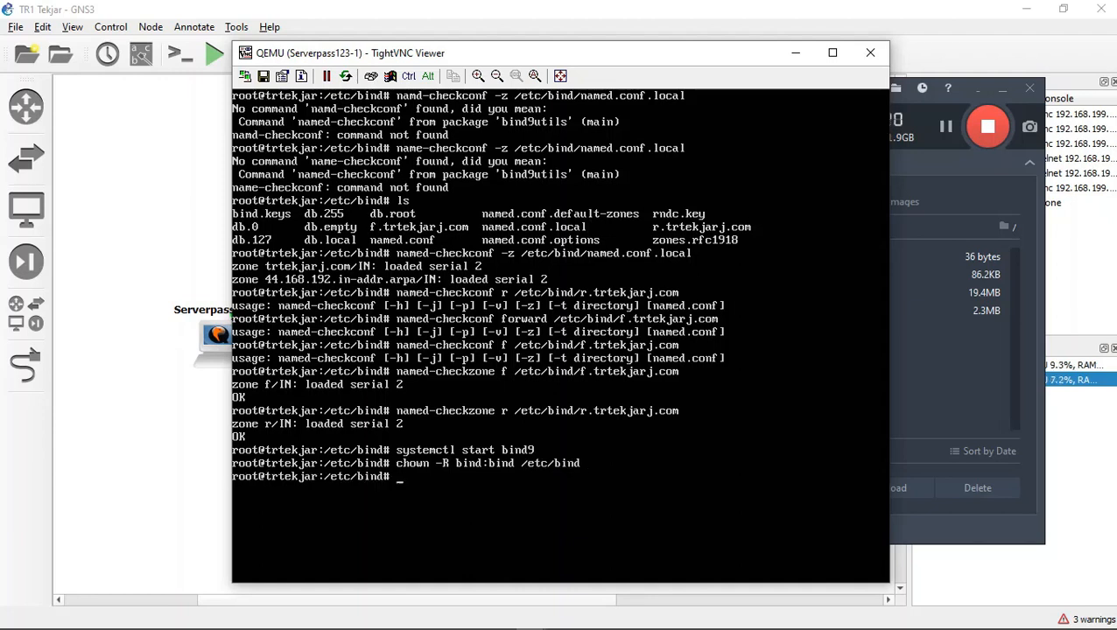
{"action": "type", "text": "ll"}
{"action": "key", "text": "Return"}
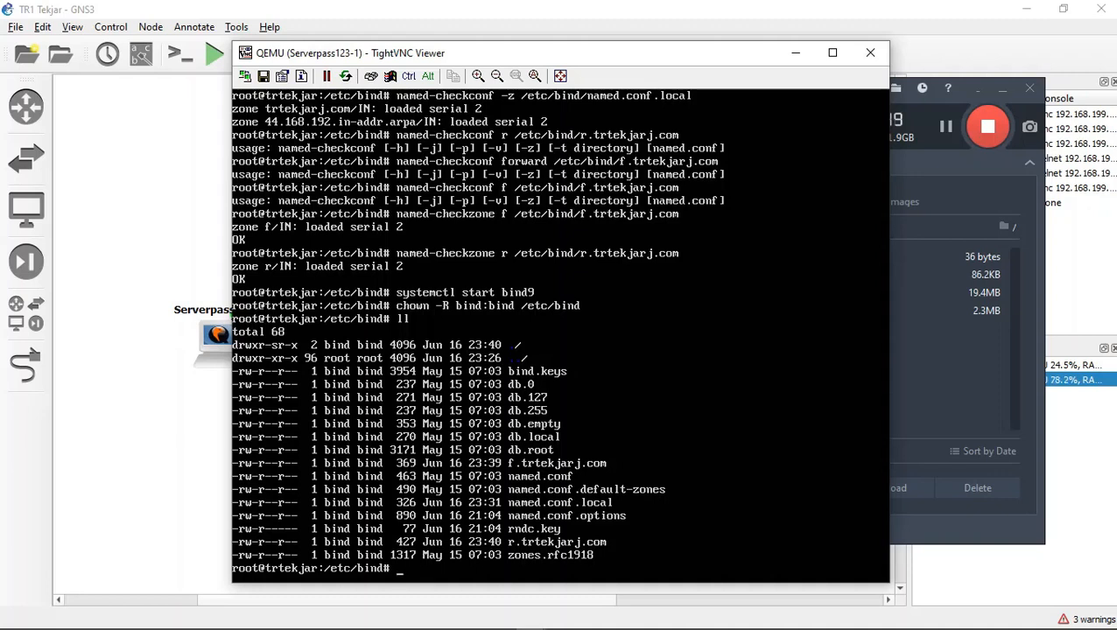
Step: Recursively set the permissions of /etc/bind to 755 by running chmod -R 755 /etc/bind
{"action": "type", "text": "chmod -R"}
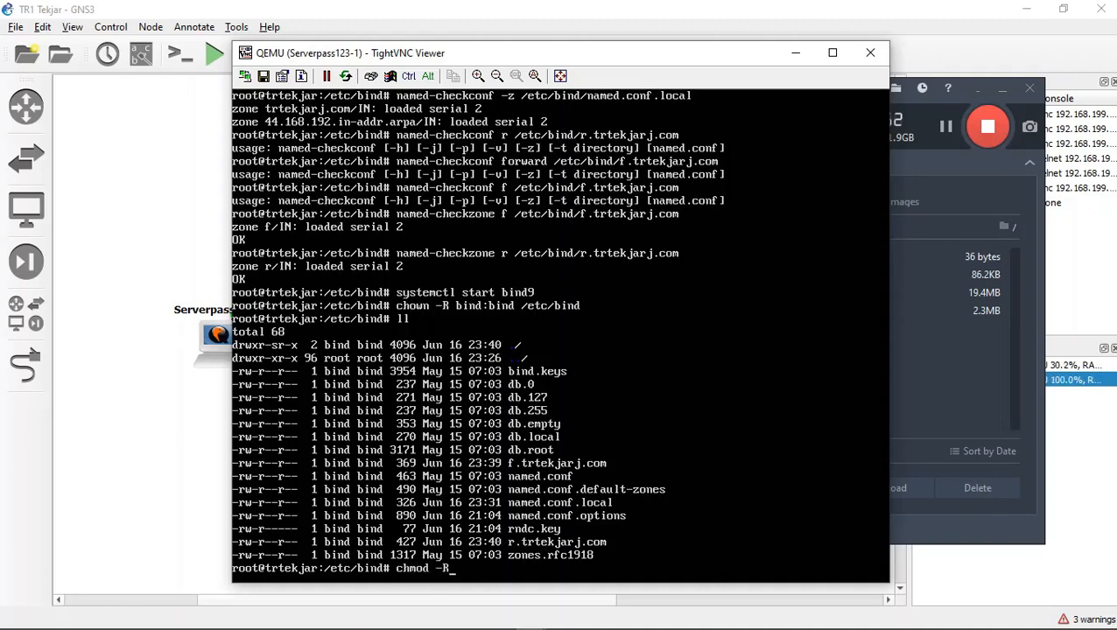
{"action": "type", "text": " 755 /etc/"}
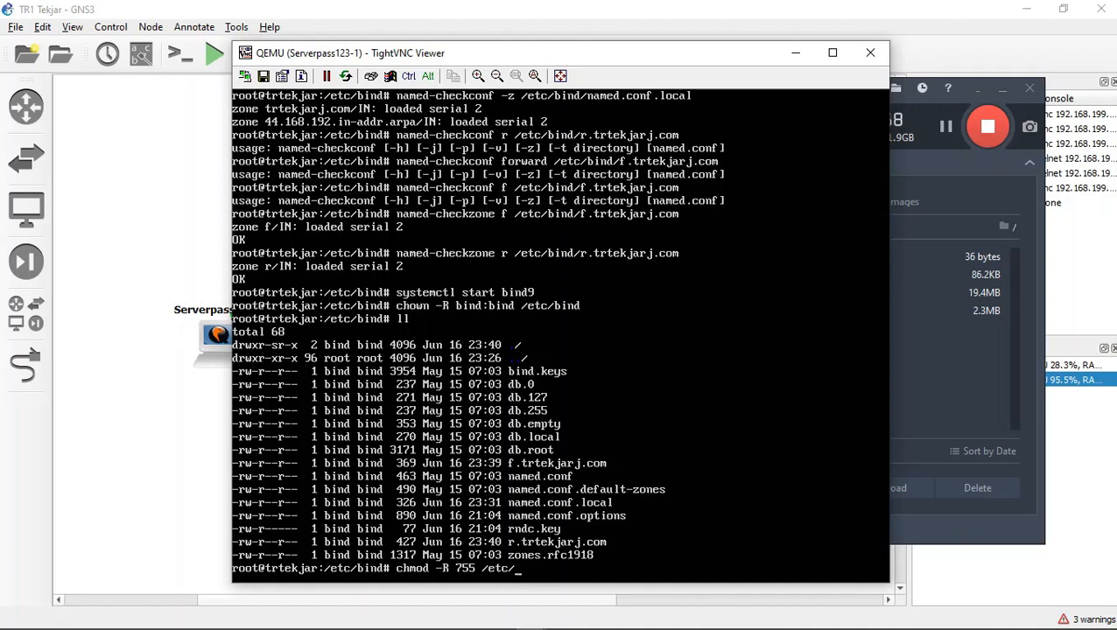
{"action": "type", "text": "bind"}
{"action": "key", "text": "Return"}
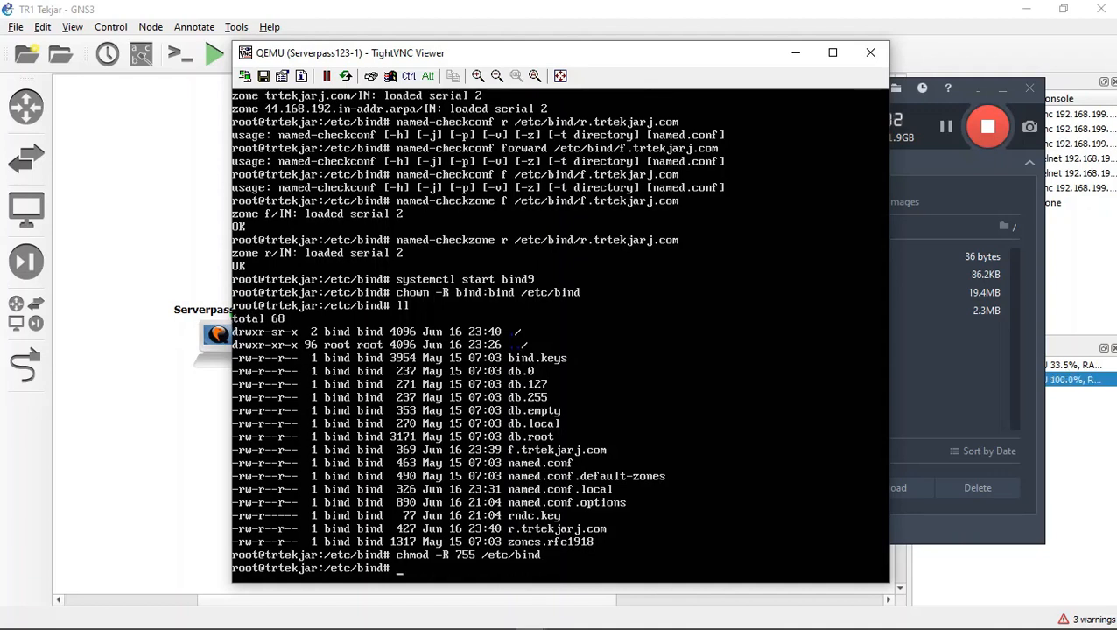
Step: Recall the systemctl start bind9 command from the history and run it again
{"action": "key", "text": "Up"}
{"action": "key", "text": "Up"}
{"action": "key", "text": "Up"}
{"action": "key", "text": "Up"}
{"action": "key", "text": "Up"}
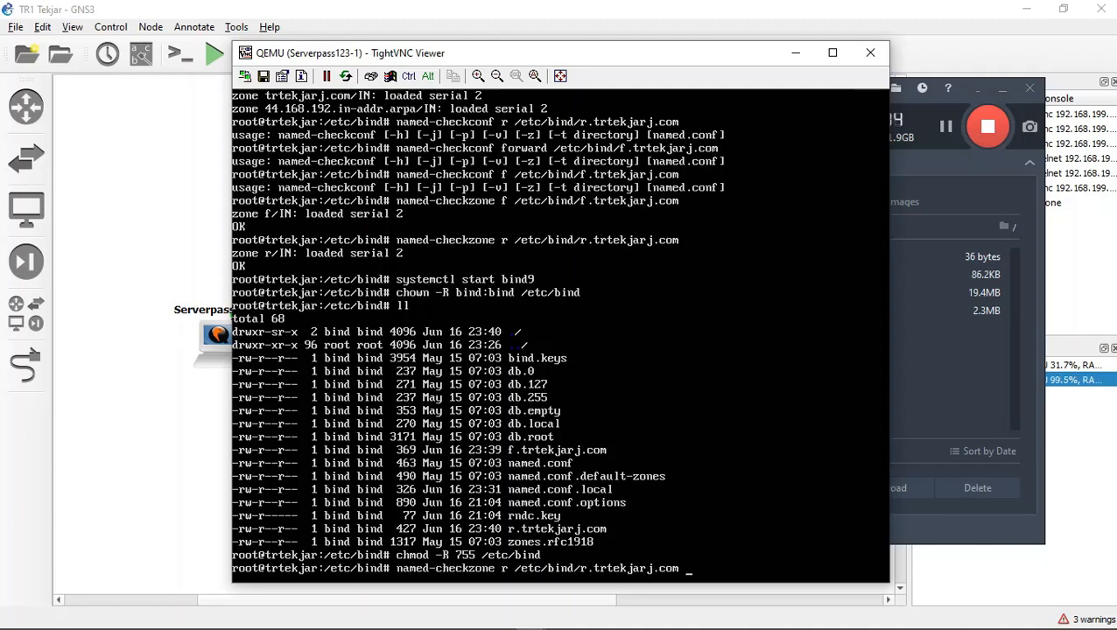
{"action": "key", "text": "Down"}
{"action": "key", "text": "Return"}
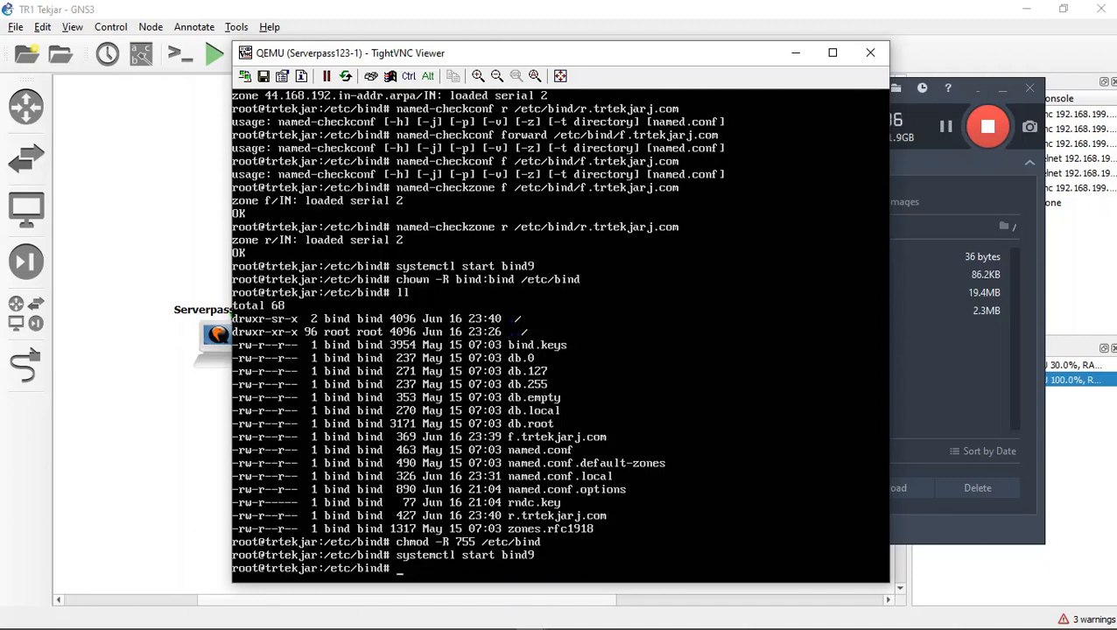
Step: Change start to restart in the recalled systemctl command and restart the bind9 service
{"action": "key", "text": "Up"}
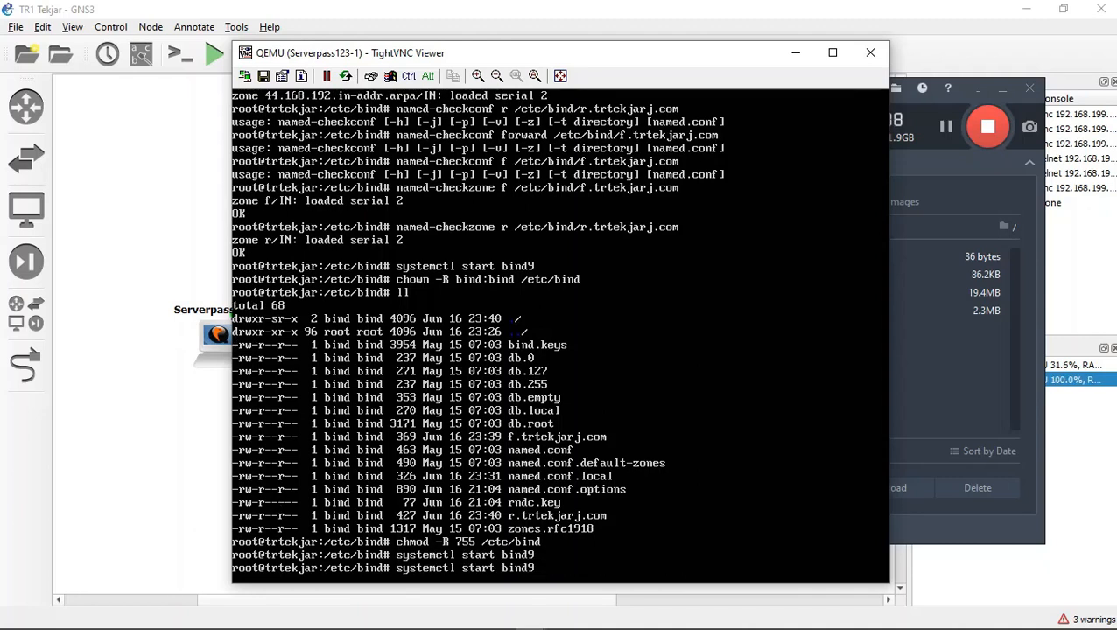
{"action": "key", "text": "Left"}
{"action": "key", "text": "Left"}
{"action": "key", "text": "Left"}
{"action": "key", "text": "Left"}
{"action": "key", "text": "Left"}
{"action": "key", "text": "Left"}
{"action": "key", "text": "Left"}
{"action": "key", "text": "Left"}
{"action": "key", "text": "Left"}
{"action": "key", "text": "Left"}
{"action": "key", "text": "Left"}
{"action": "type", "text": "re"}
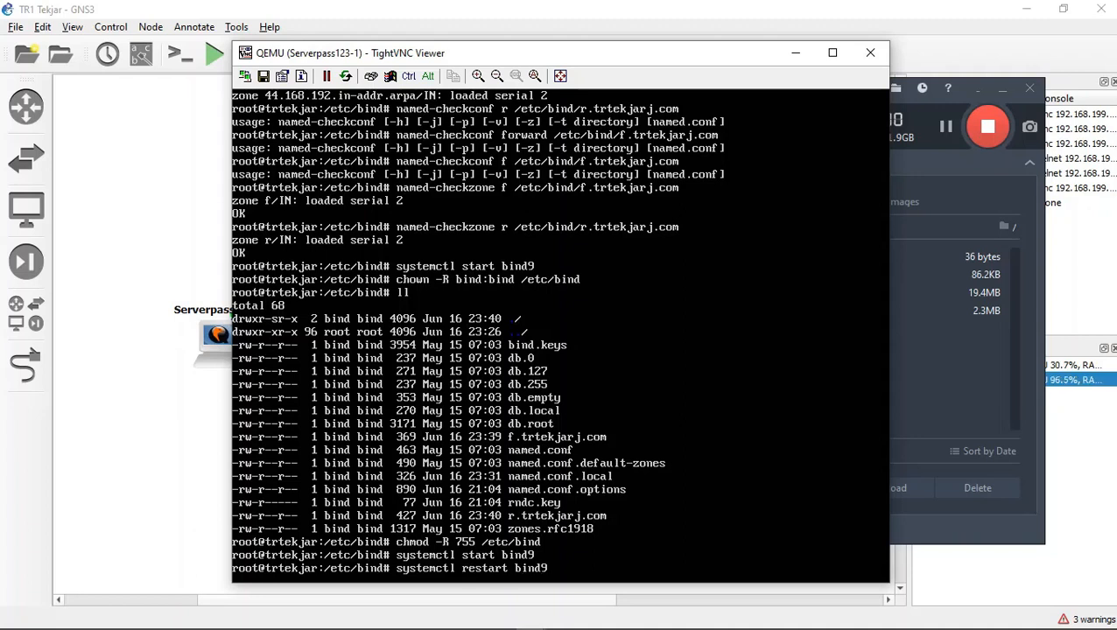
{"action": "key", "text": "Return"}
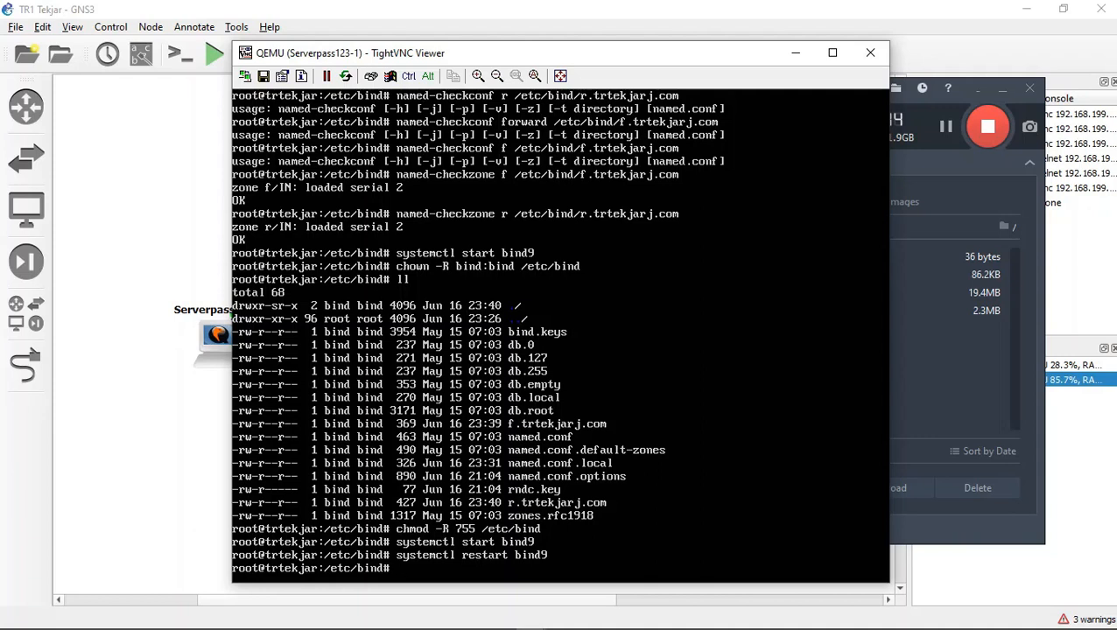
Step: Reapply permissions 755 recursively to /etc/bind and restart the bind9 service using the earlier commands
{"action": "key", "text": "Up"}
{"action": "key", "text": "Up"}
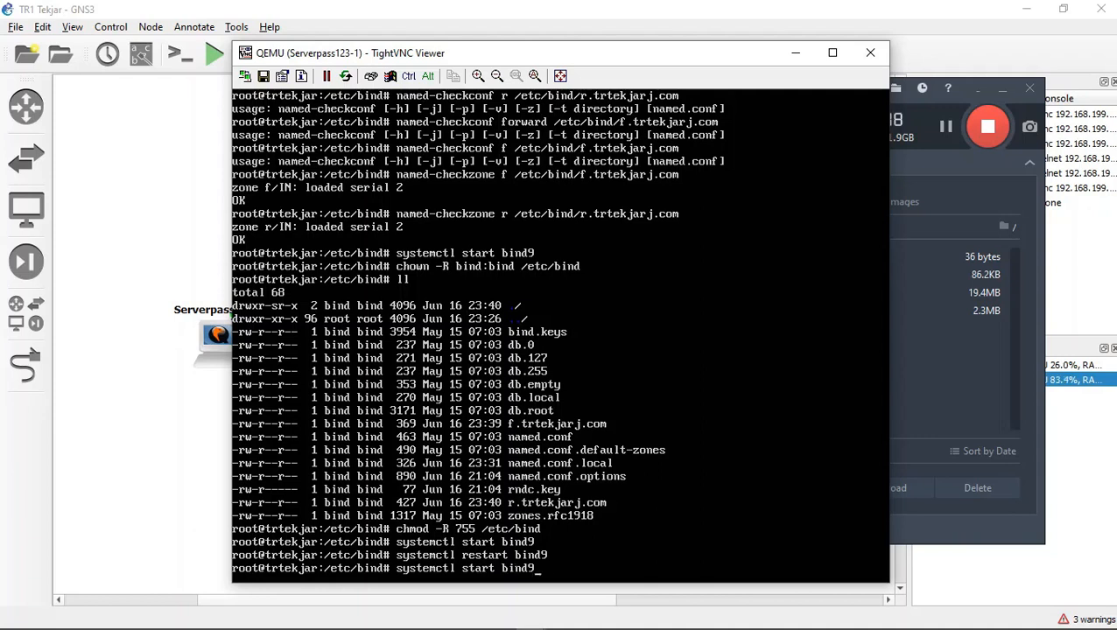
{"action": "key", "text": "Up"}
{"action": "key", "text": "Return"}
{"action": "key", "text": "Up"}
{"action": "key", "text": "Up"}
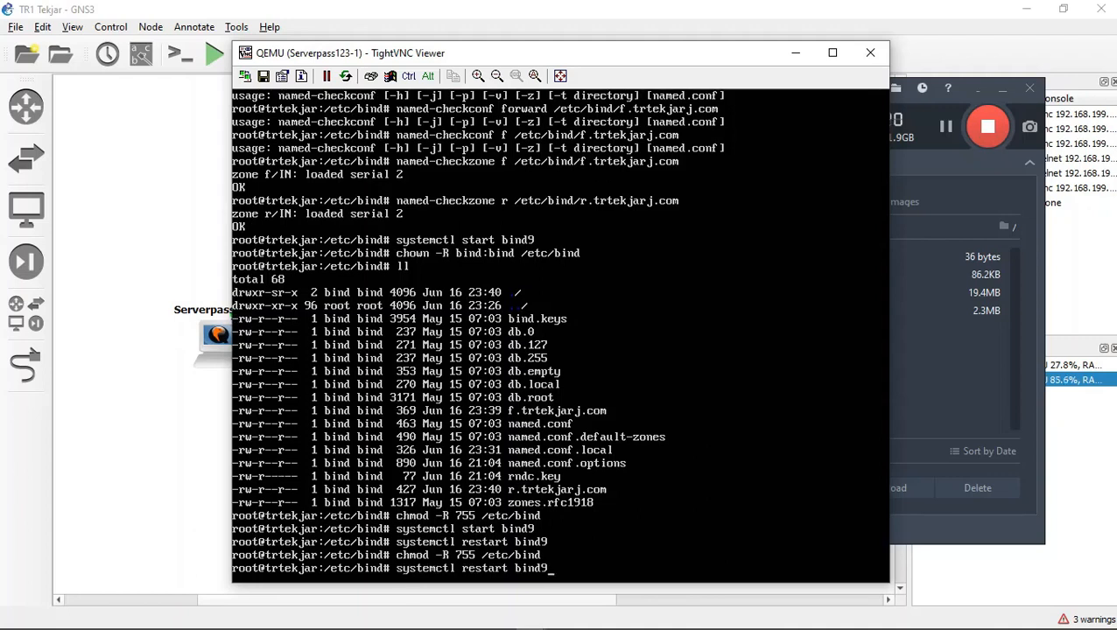
{"action": "key", "text": "Return"}
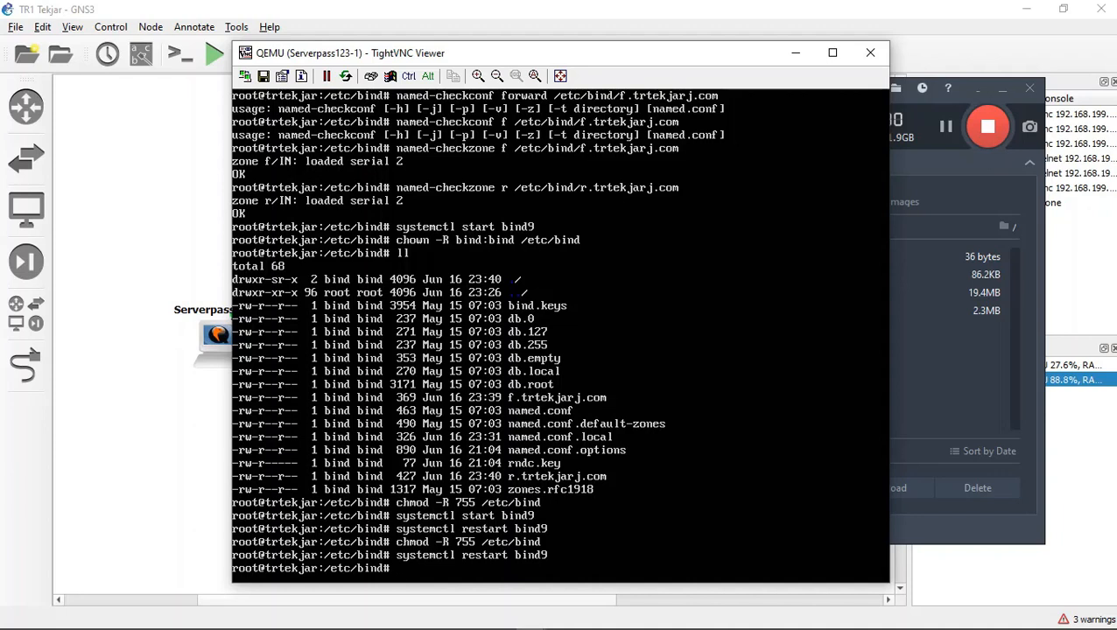
Step: Change restart to status in the recalled systemctl command, check the bind9 service's status, and leave the status output
{"action": "key", "text": "Up"}
{"action": "key", "text": "Left"}
{"action": "key", "text": "Left"}
{"action": "key", "text": "Left"}
{"action": "key", "text": "Left"}
{"action": "key", "text": "Left"}
{"action": "key", "text": "Left"}
{"action": "key", "text": "BackSpace"}
{"action": "key", "text": "BackSpace"}
{"action": "key", "text": "BackSpace"}
{"action": "key", "text": "BackSpace"}
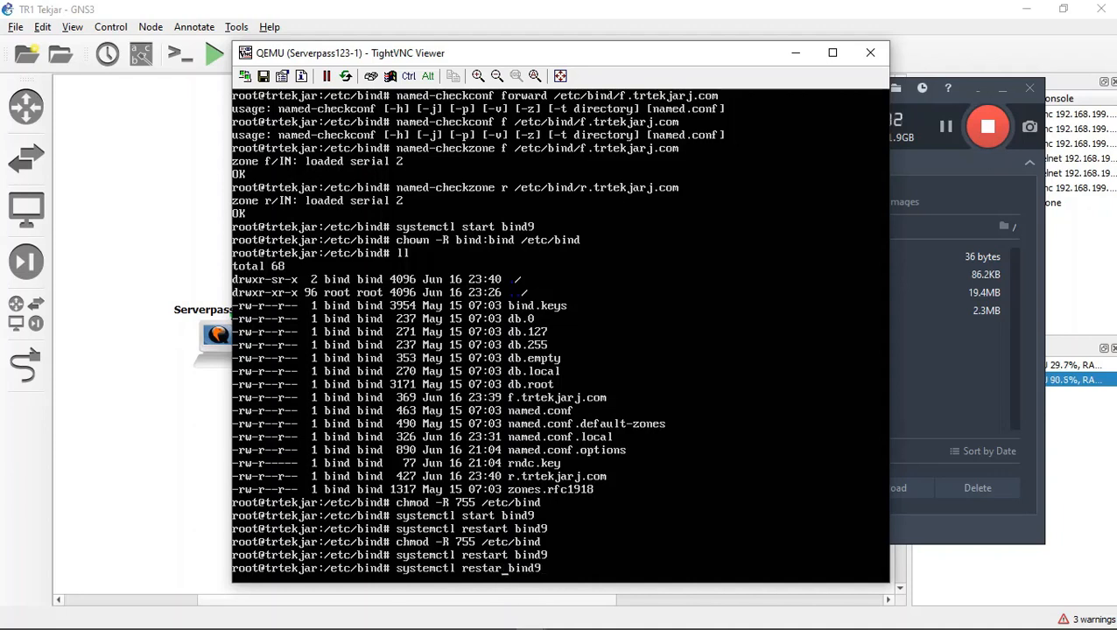
{"action": "key", "text": "BackSpace"}
{"action": "key", "text": "BackSpace"}
{"action": "key", "text": "BackSpace"}
{"action": "type", "text": "status"}
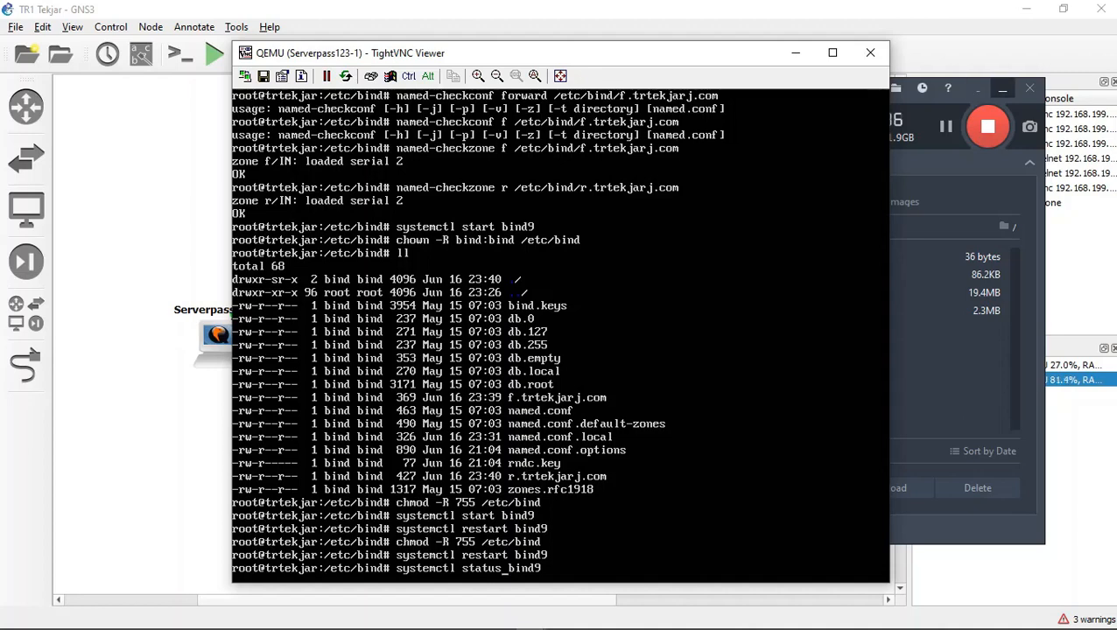
{"action": "left_click", "coordinate": [1003, 88]}
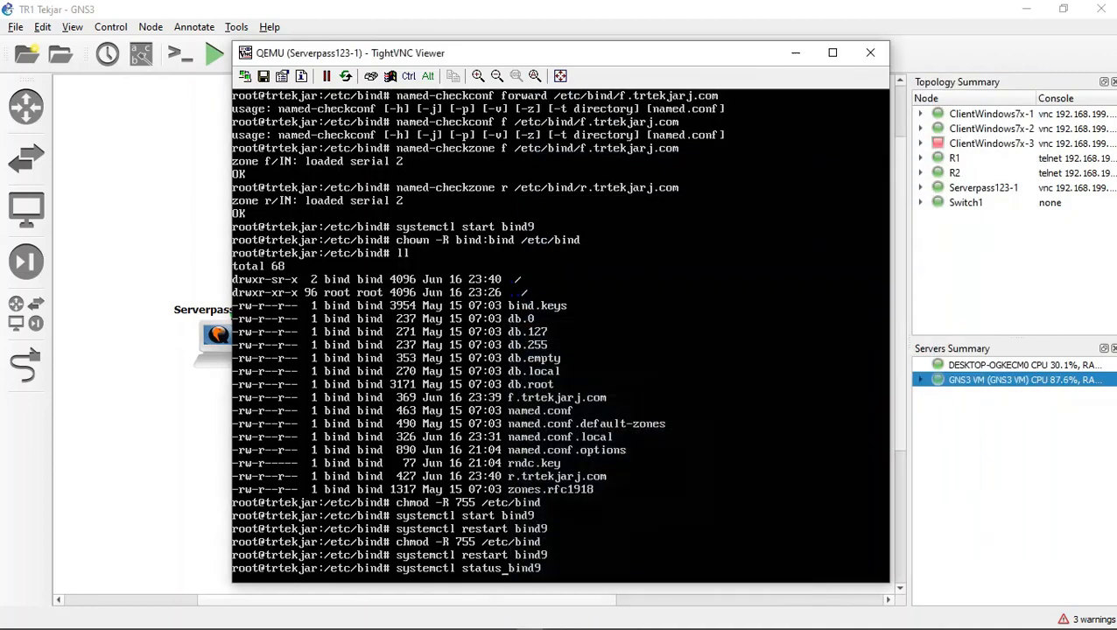
{"action": "key", "text": "Return"}
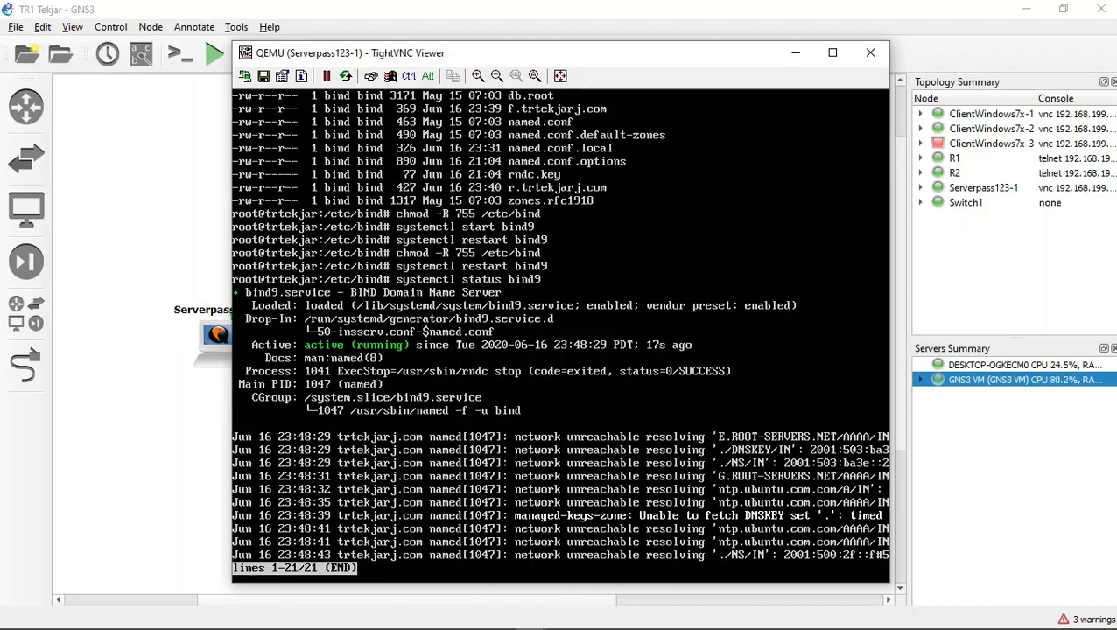
{"action": "key", "text": "q"}
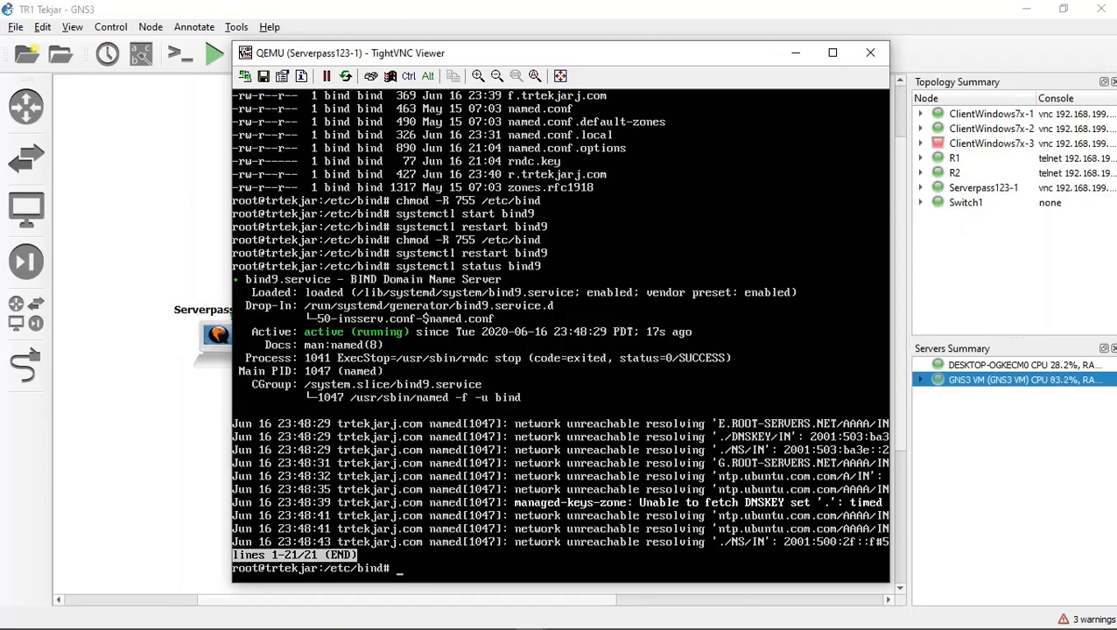
Step: Check the firewall's state on the server by running ufw status
{"action": "type", "text": "ufw status"}
{"action": "key", "text": "Return"}
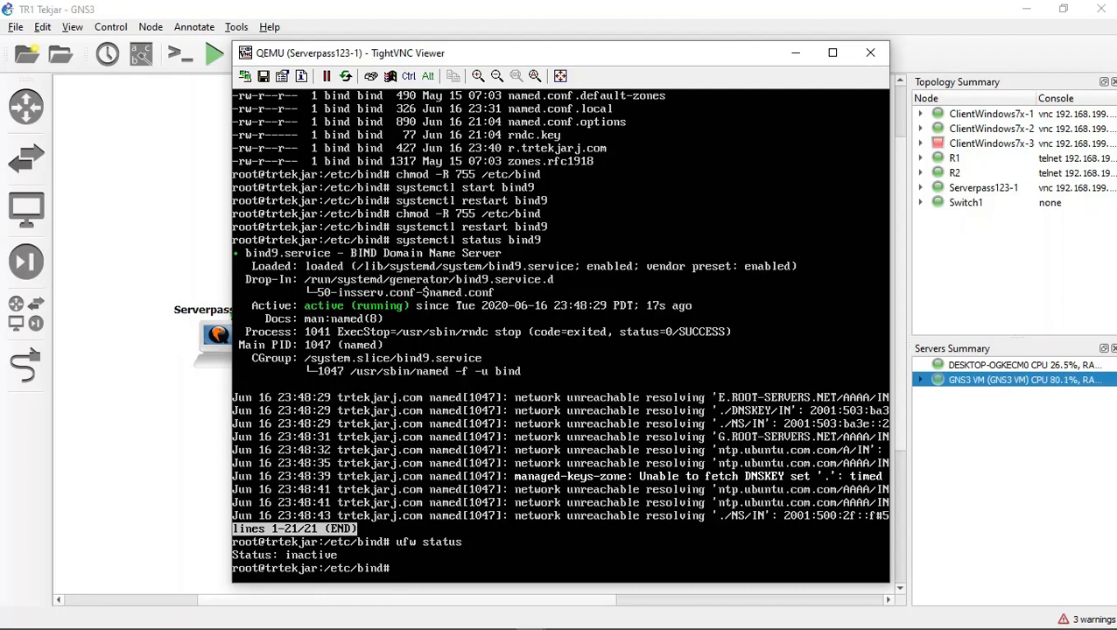
Step: Add a firewall rule permitting the DNS service by running ufw allow bind9
{"action": "type", "text": "ufw allow bind9"}
{"action": "key", "text": "Return"}
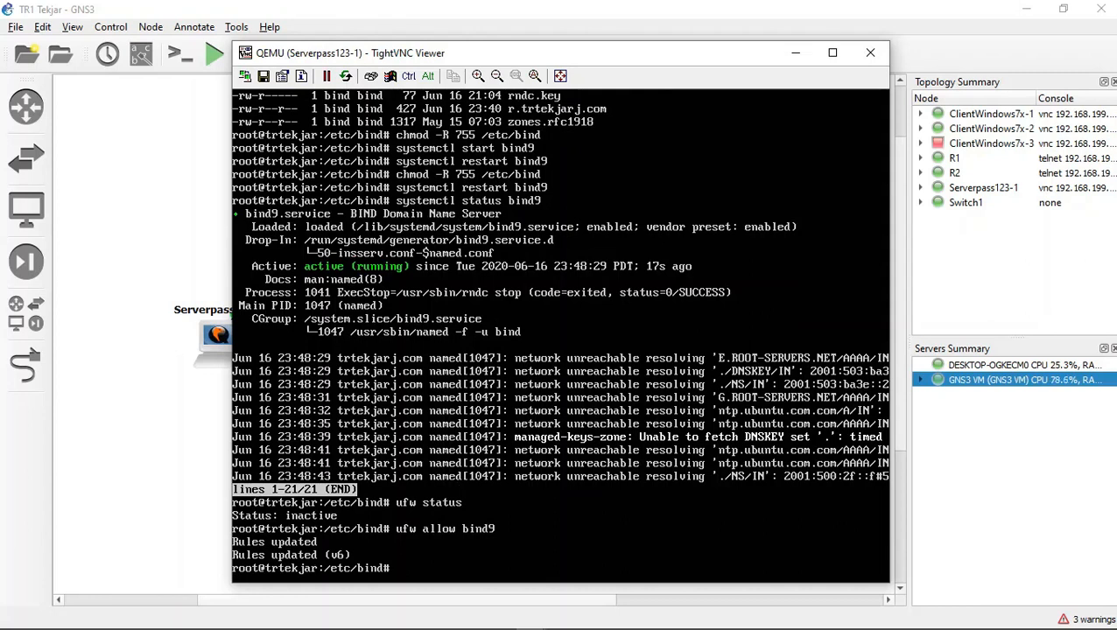
Step: Try to restart the server's networking service by running systemctl restart networking
{"action": "type", "text": "systemctl restart ne"}
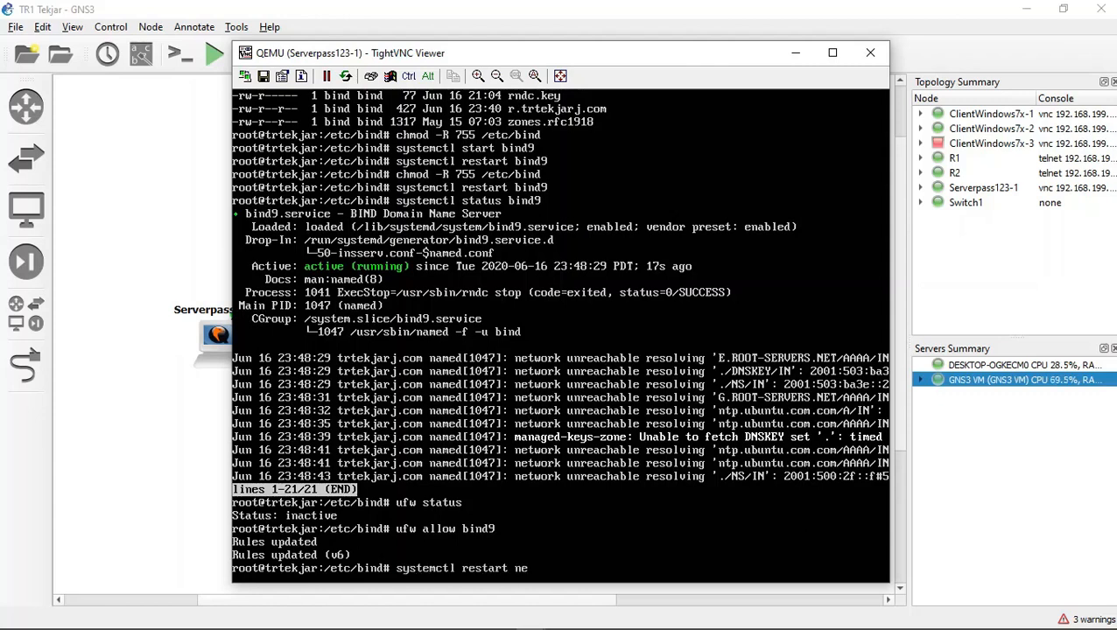
{"action": "type", "text": "tworking"}
{"action": "key", "text": "Return"}
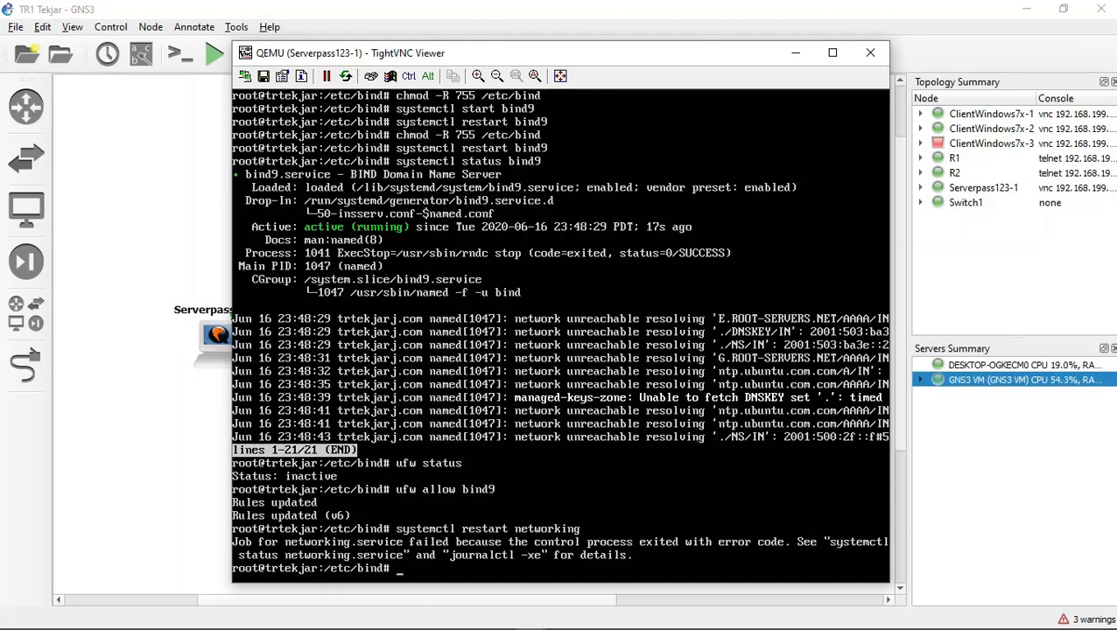
Step: Open the resolver configuration file /etc/resolv.conf in nano on the server
{"action": "type", "text": "nano /etc/resolv"}
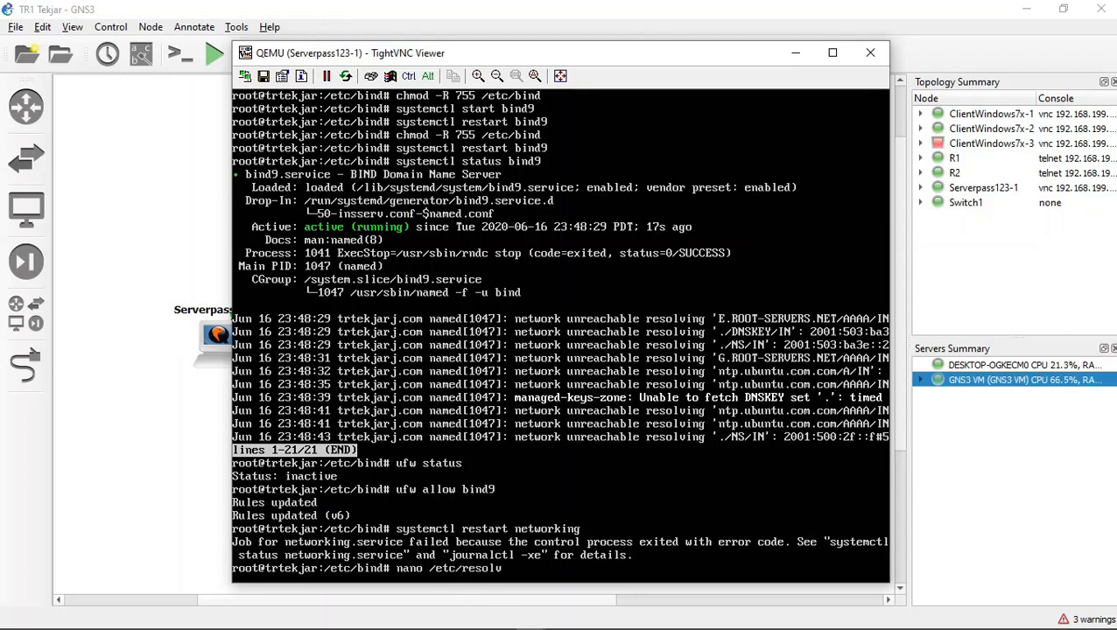
{"action": "type", "text": ".conf"}
{"action": "key", "text": "Return"}
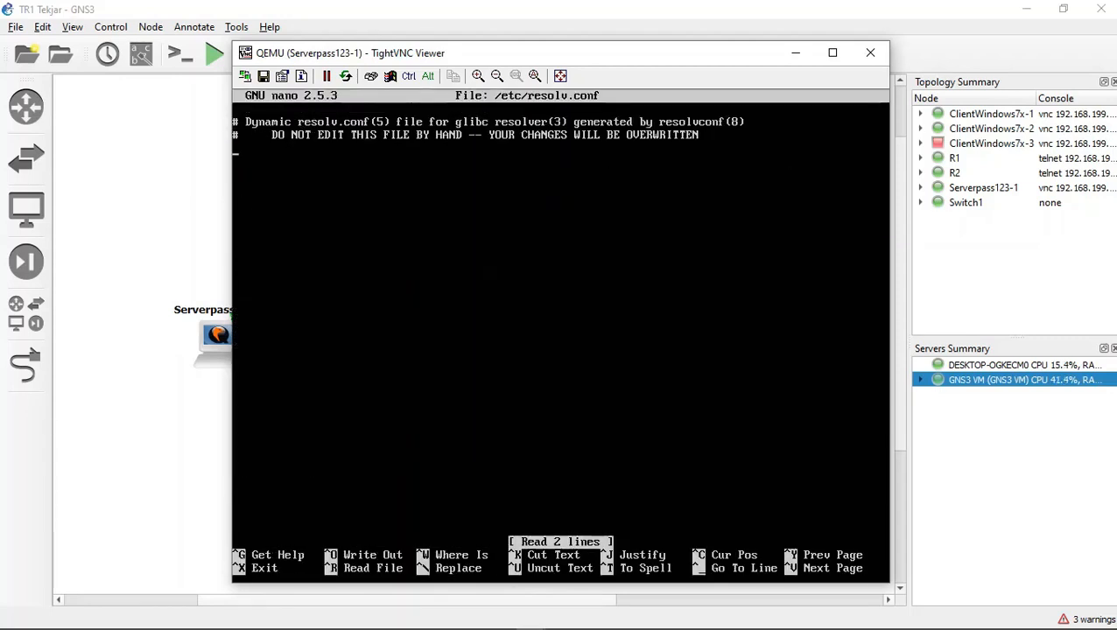
Step: Add the line "nameserver 192.168.44.34" below the comments in resolv.conf
{"action": "type", "text": "nams"}
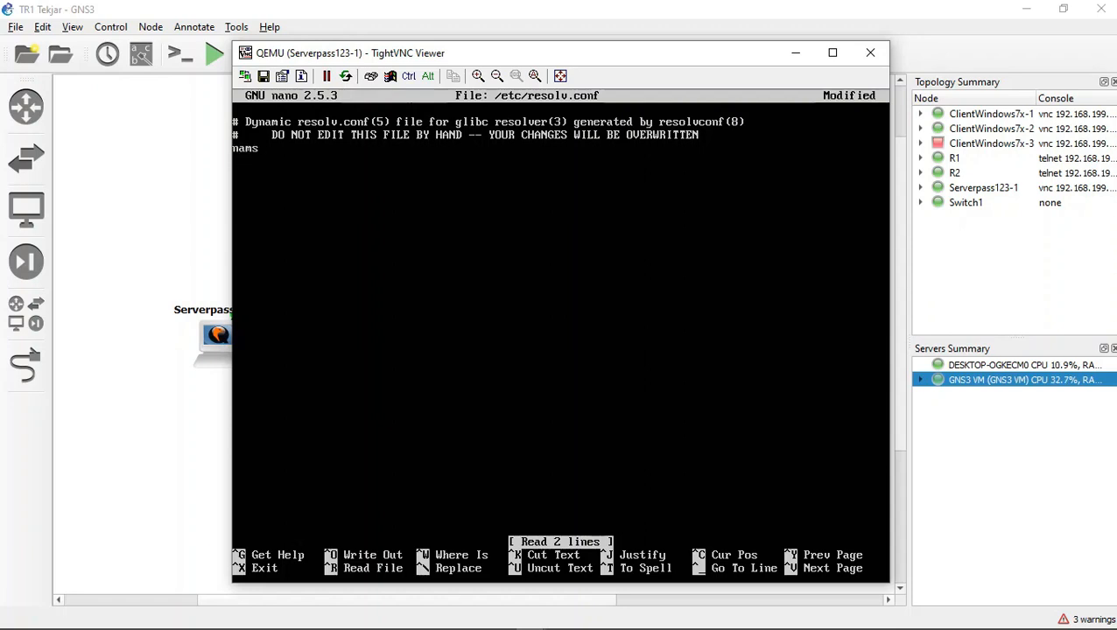
{"action": "key", "text": "BackSpace"}
{"action": "type", "text": "eservers"}
{"action": "key", "text": "BackSpace"}
{"action": "key", "text": "BackSpace"}
{"action": "type", "text": "192.168"}
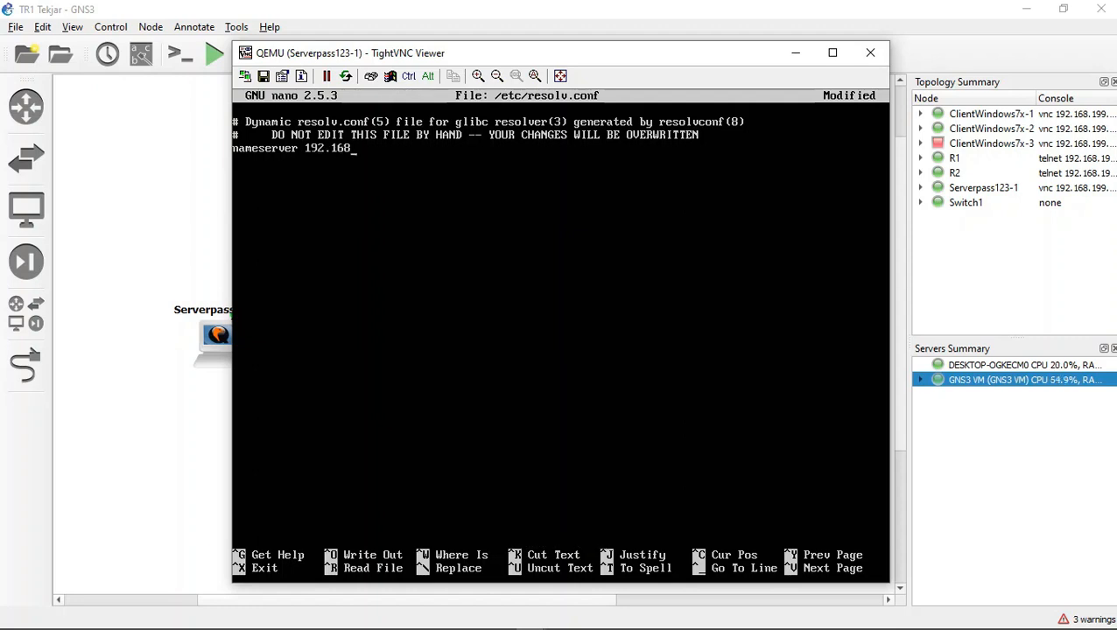
{"action": "type", "text": ".44.34"}
{"action": "key", "text": "Return"}
Step: Add the line "search trtekjarj.com" below the nameserver entry, save resolv.conf, and exit nano
{"action": "type", "text": "search t"}
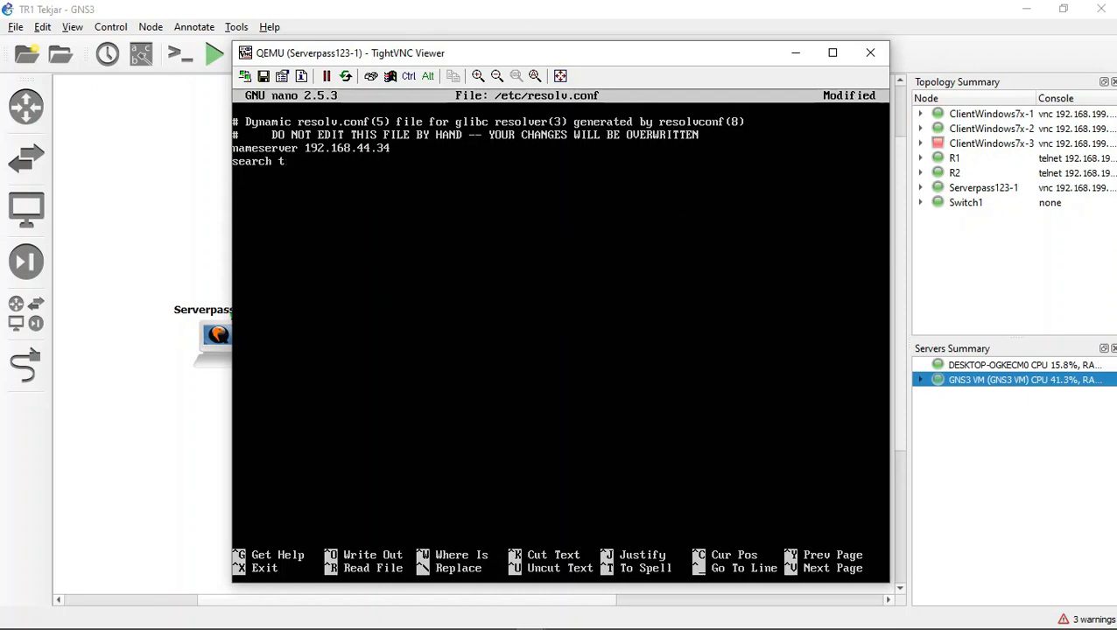
{"action": "type", "text": "rtekjarj.com"}
{"action": "key", "text": "ctrl"}
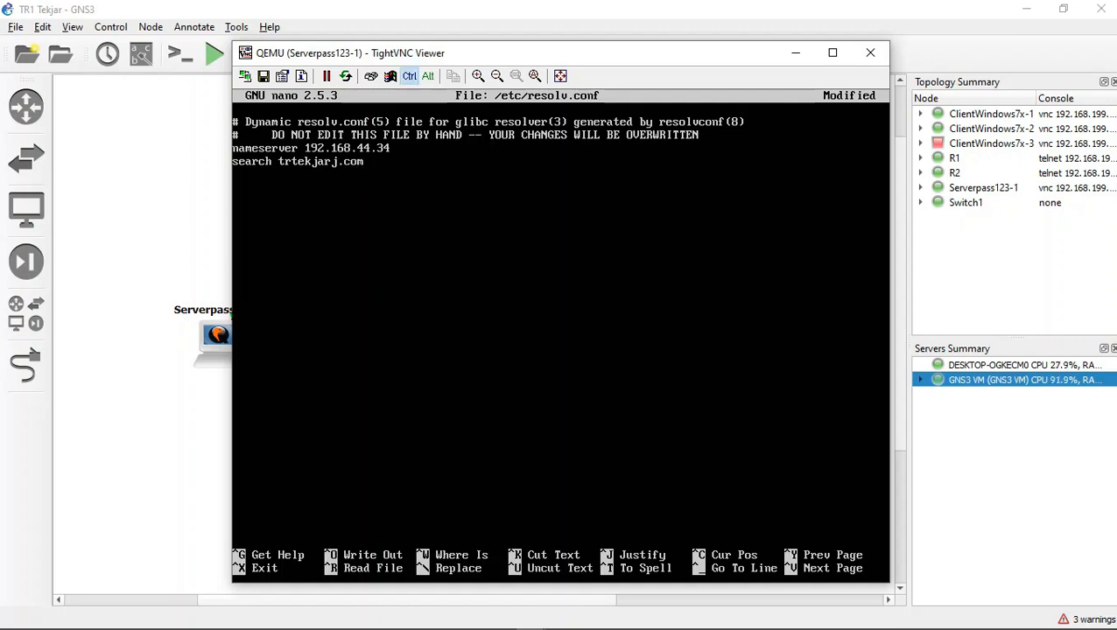
{"action": "key", "text": "ctrl+x"}
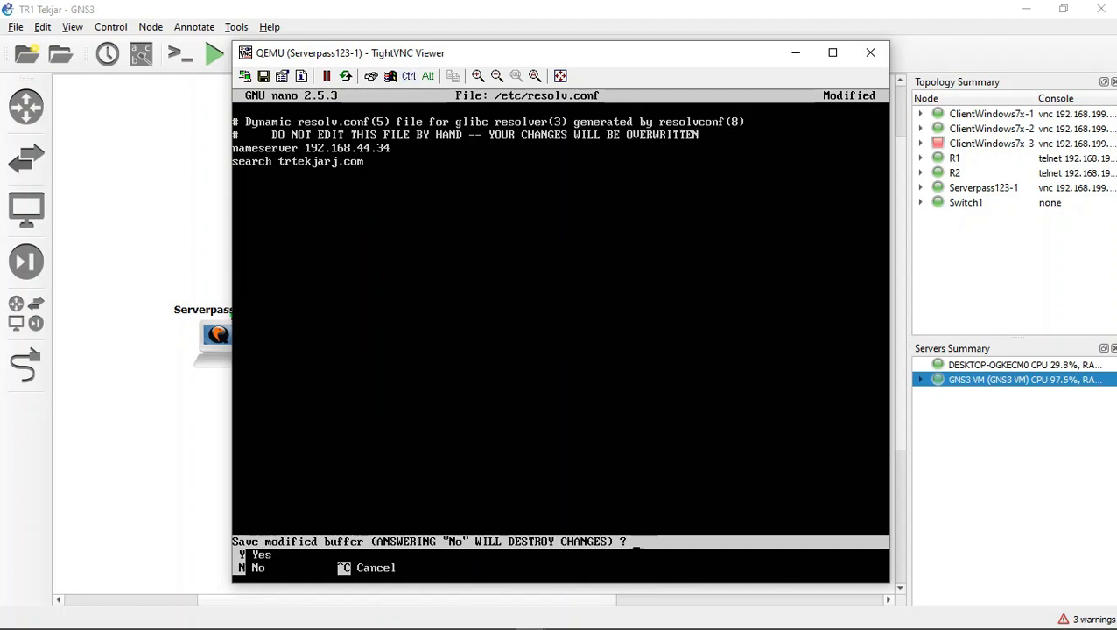
{"action": "key", "text": "y"}
{"action": "key", "text": "Return"}
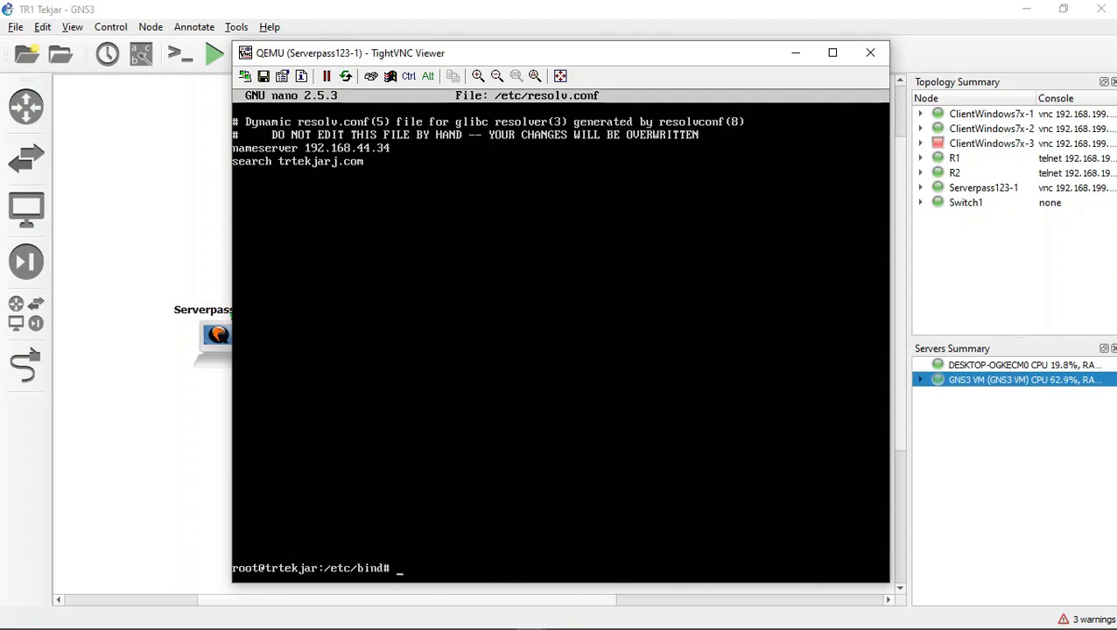
Step: Try to restart the server's network manager by running systemctl restart NetworkManager
{"action": "type", "text": "system ctl restart"}
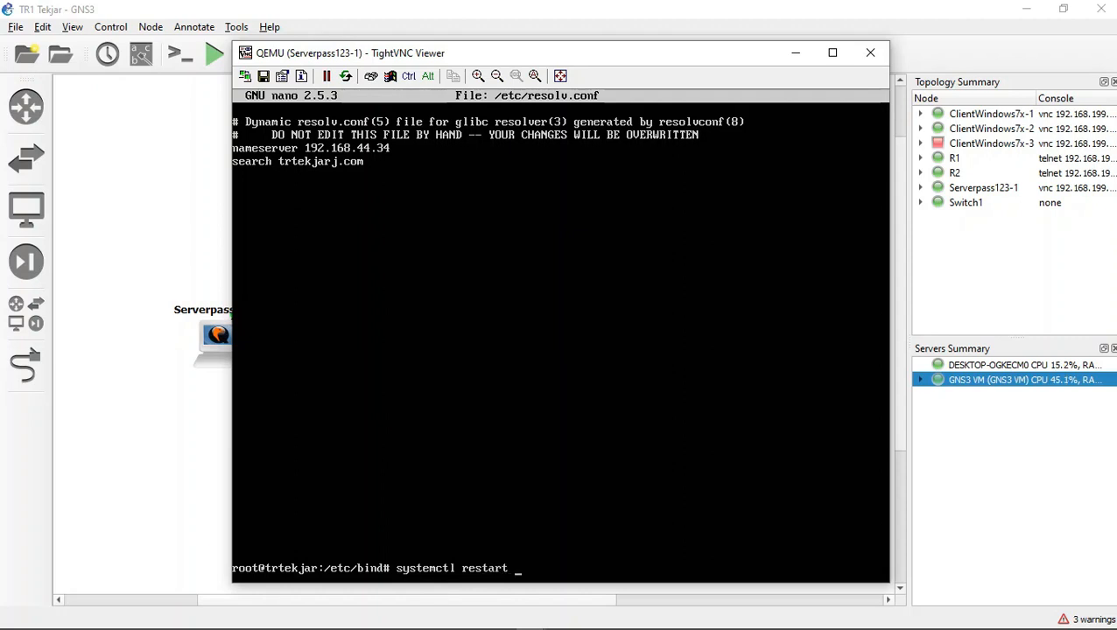
{"action": "type", "text": " NetworkManager"}
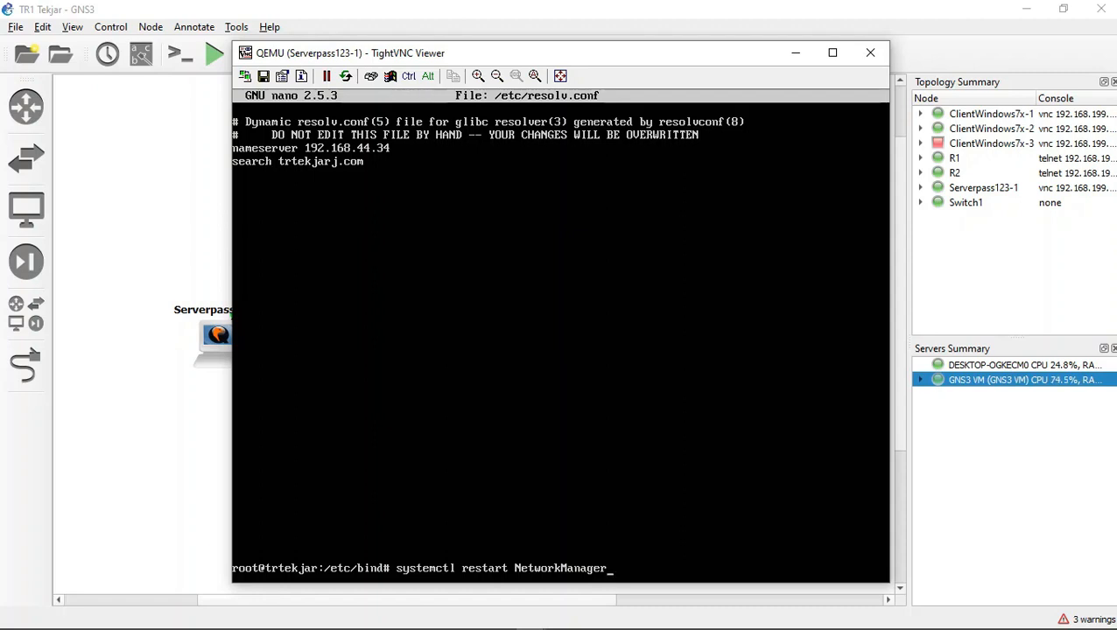
{"action": "key", "text": "Return"}
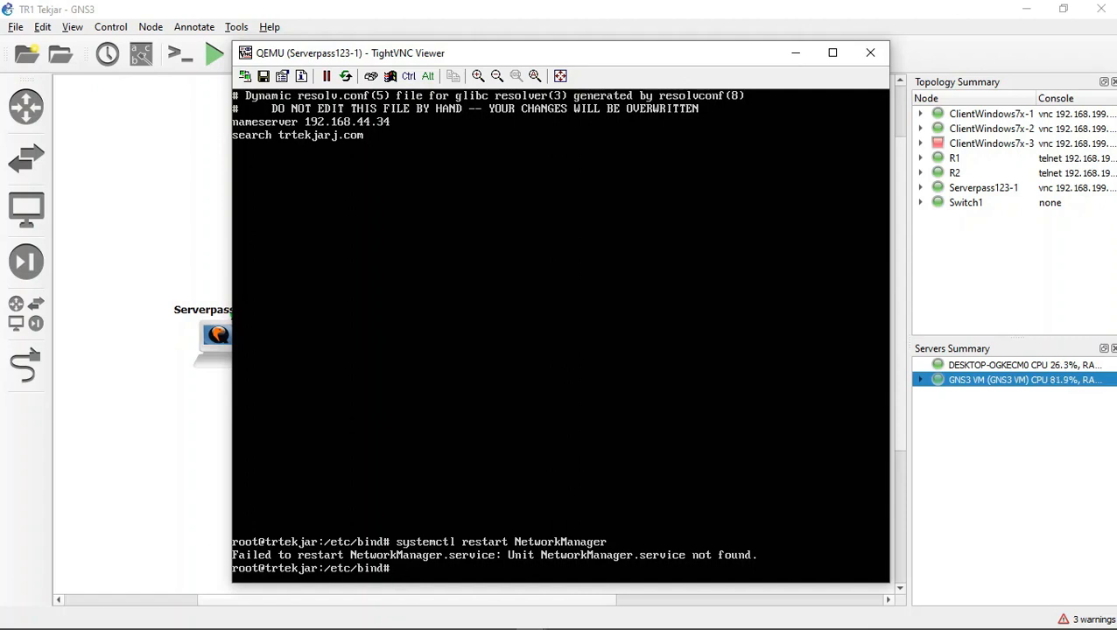
Step: Try to apply the server's network settings by running net apply without sudo
{"action": "type", "text": "sudo netapply"}
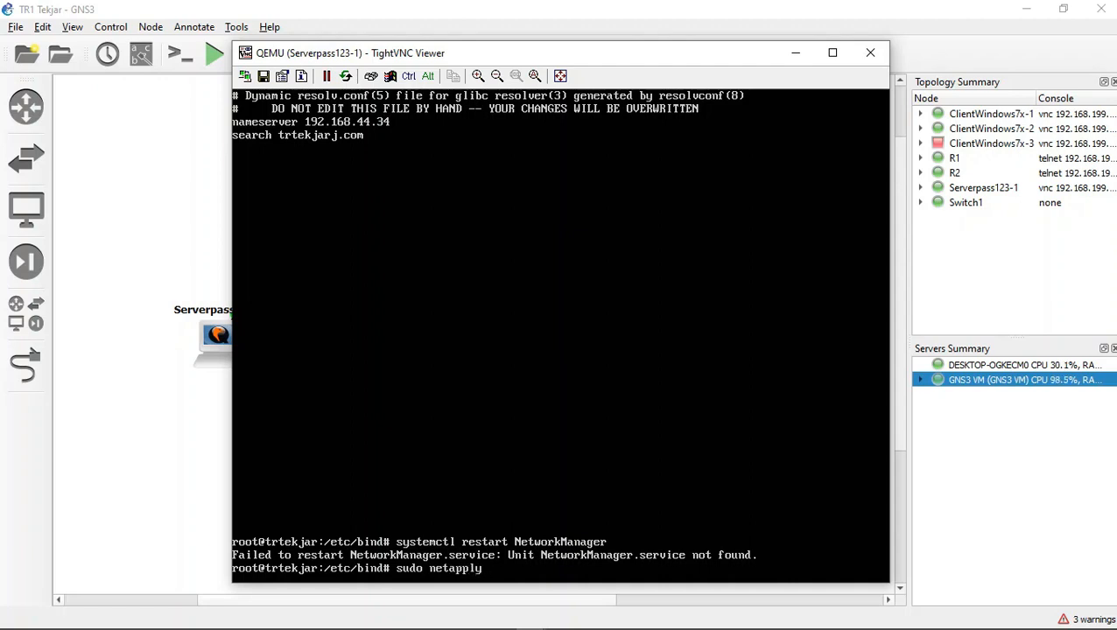
{"action": "key", "text": "Home"}
{"action": "key", "text": "Delete"}
{"action": "key", "text": "Delete"}
{"action": "key", "text": "Delete"}
{"action": "key", "text": "Delete"}
{"action": "key", "text": "Delete"}
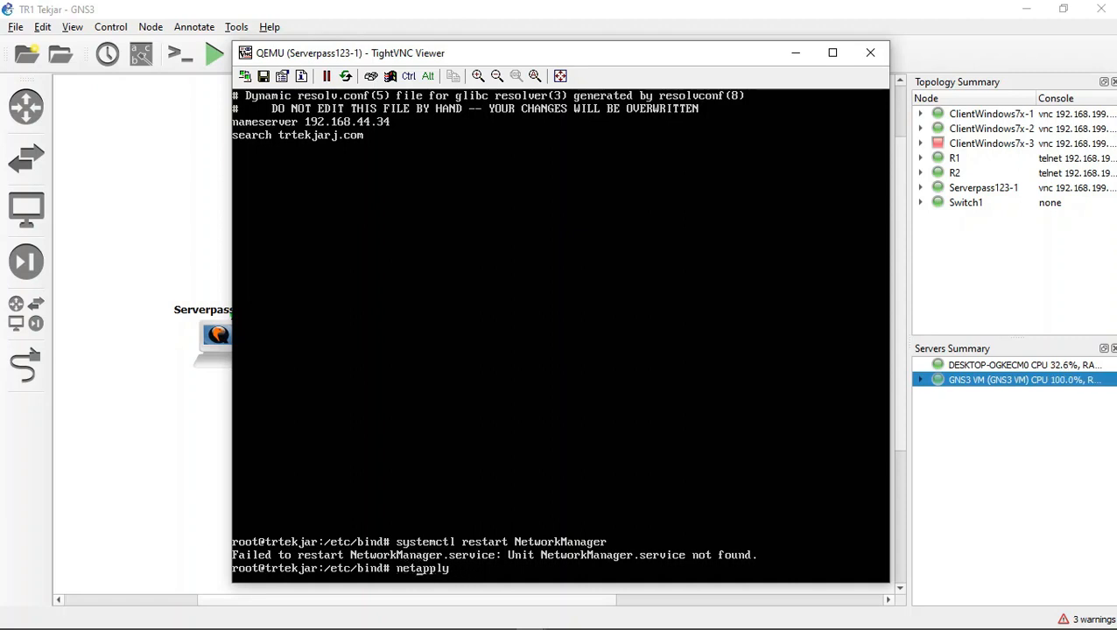
{"action": "key", "text": "Right"}
{"action": "key", "text": "Right"}
{"action": "key", "text": "Right"}
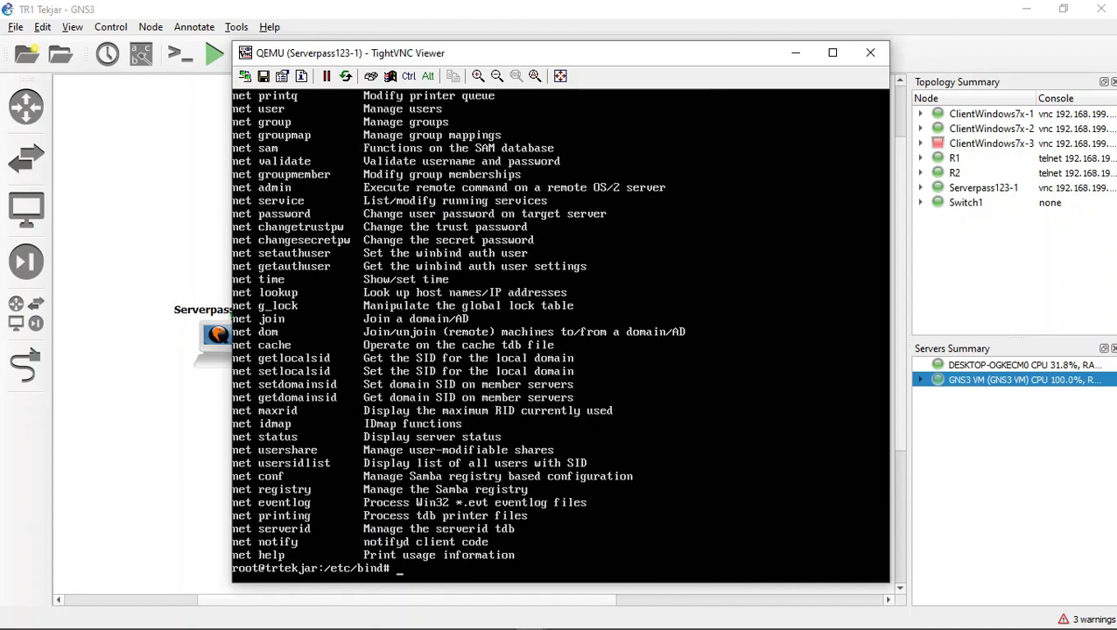
Step: Change the recalled net apply command to the single word netapply and try to run it
{"action": "key", "text": "ctrl+c"}
{"action": "key", "text": "Up"}
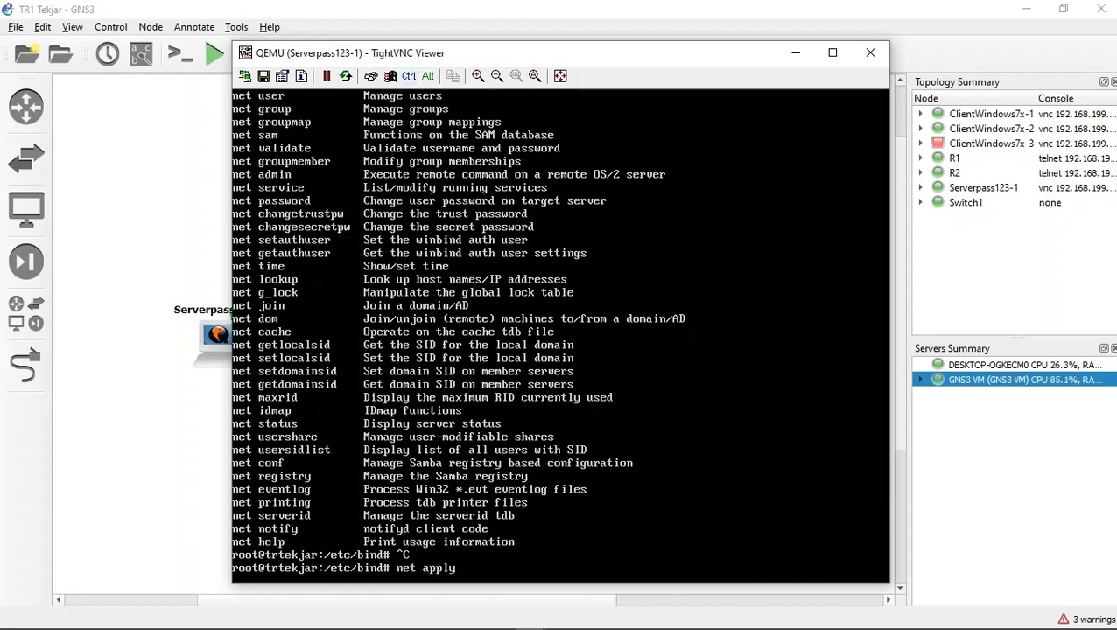
{"action": "key", "text": "BackSpace"}
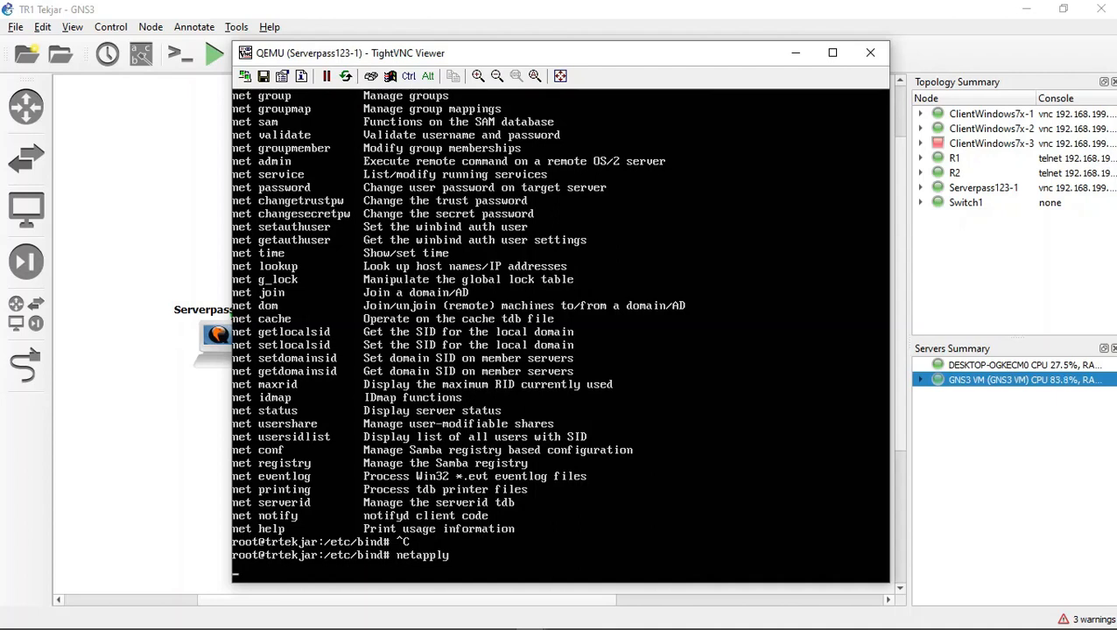
Step: Recall the systemctl restart networking command and try again to restart the networking service
{"action": "key", "text": "Up"}
{"action": "key", "text": "Up"}
{"action": "key", "text": "Up"}
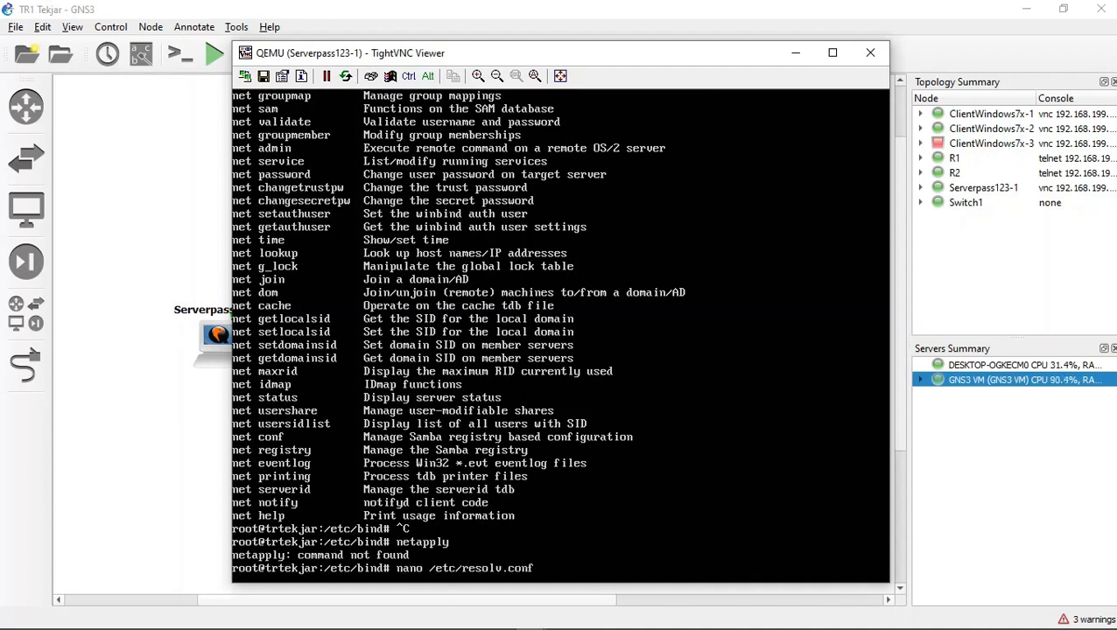
{"action": "key", "text": "Up"}
{"action": "key", "text": "Up"}
{"action": "key", "text": "Down"}
{"action": "key", "text": "Return"}
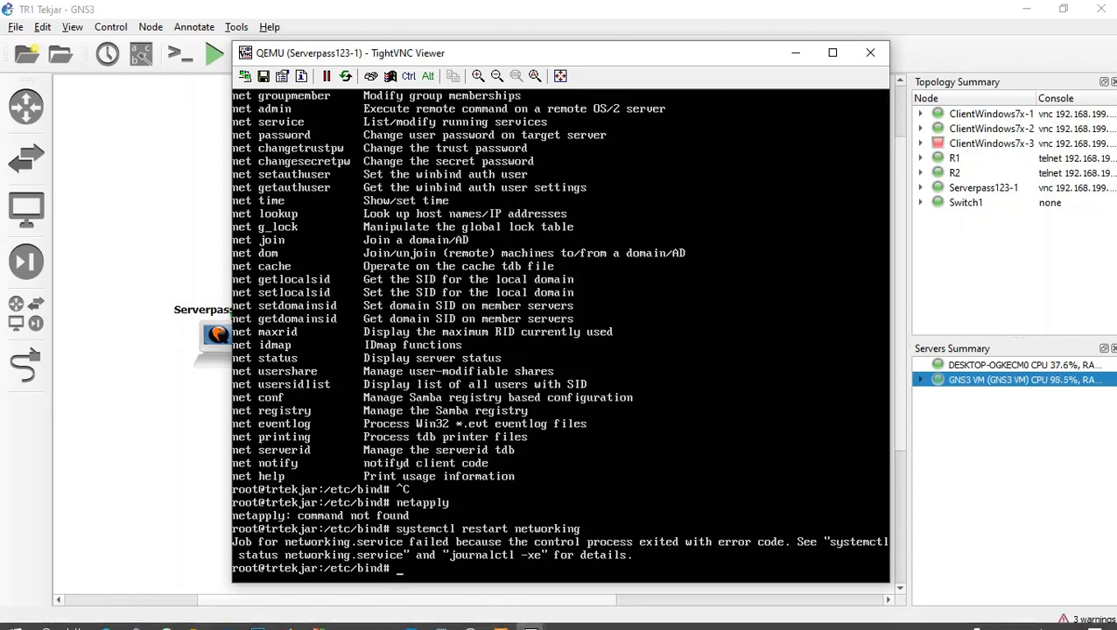
{"action": "mouse_move", "coordinate": [471, 618]}
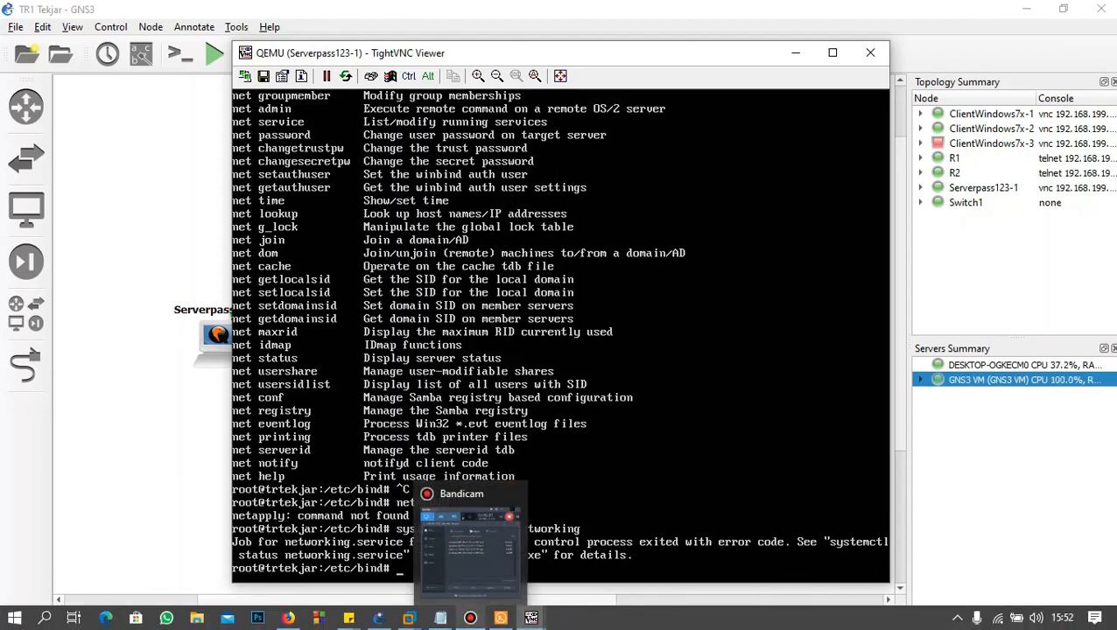
{"action": "left_click", "coordinate": [470, 618]}
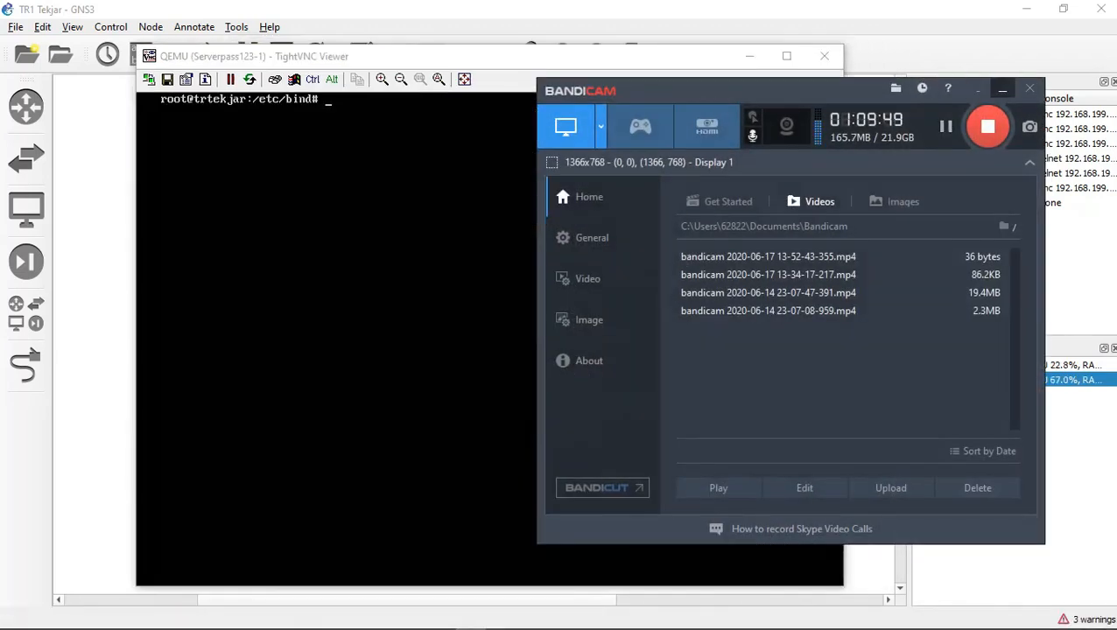
{"action": "left_click", "coordinate": [1003, 89]}
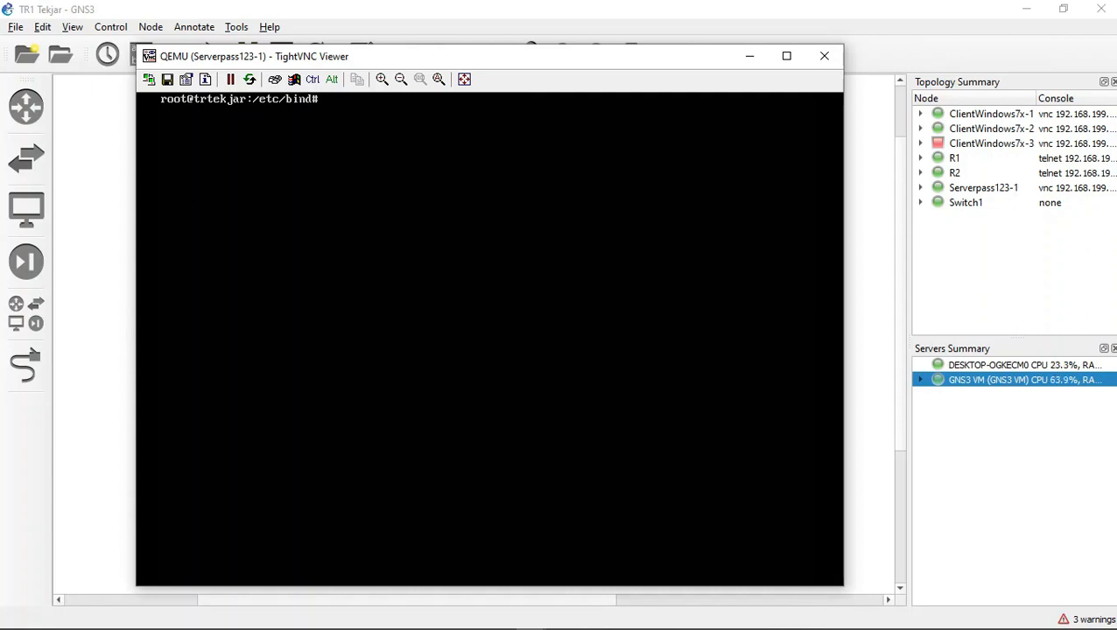
Step: Clear the server's terminal, ping the hostname server to test name resolution, and stop the ping
{"action": "type", "text": "clear"}
{"action": "key", "text": "Return"}
{"action": "type", "text": "ping server"}
{"action": "key", "text": "Return"}
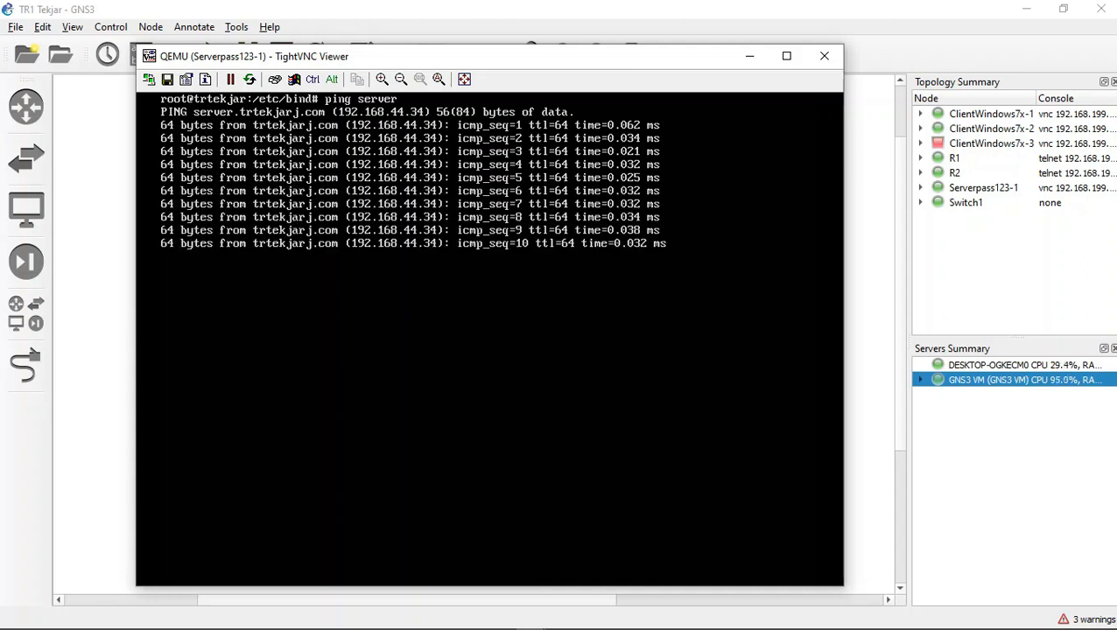
{"action": "key", "text": "ctrl+c"}
Step: Ping the hostname host from the server and stop the ping after several replies
{"action": "type", "text": "ping "}
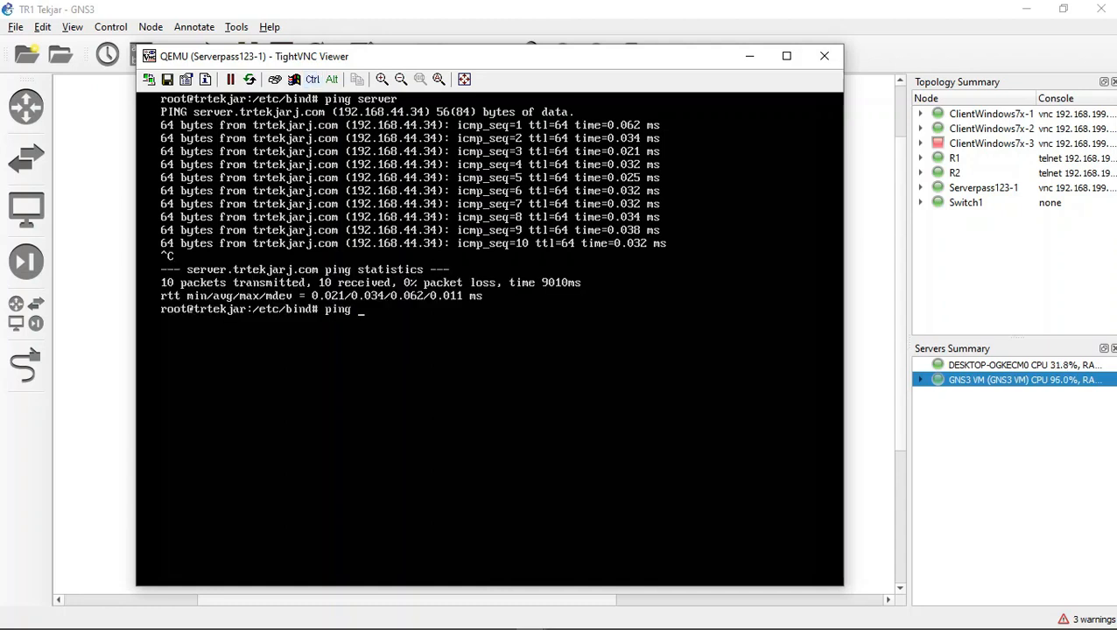
{"action": "type", "text": "host"}
{"action": "key", "text": "Return"}
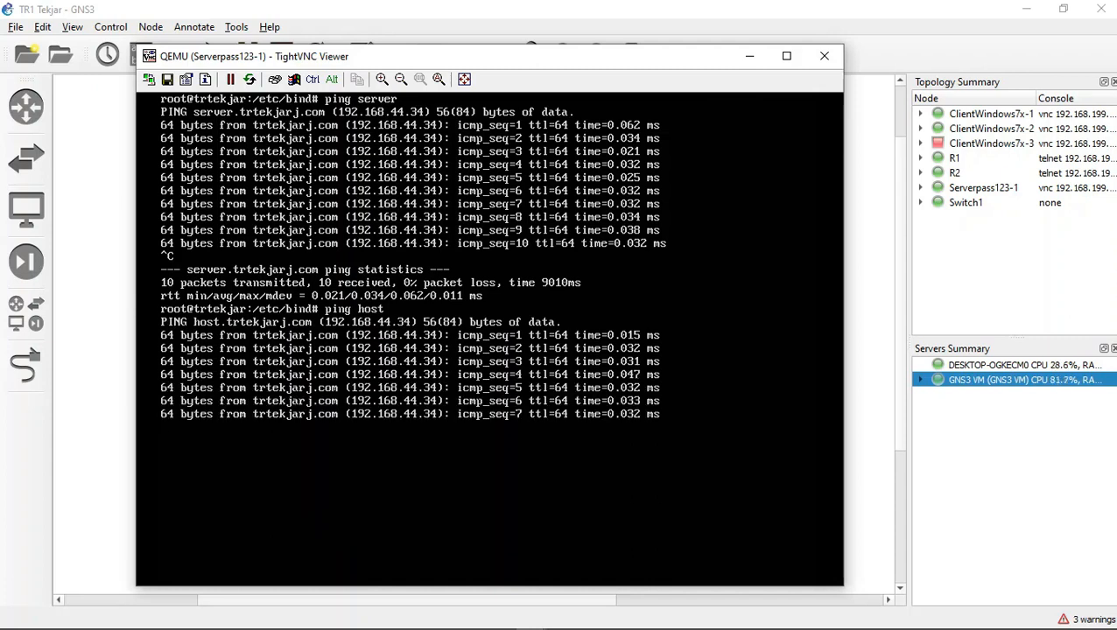
{"action": "key", "text": "ctrl+c"}
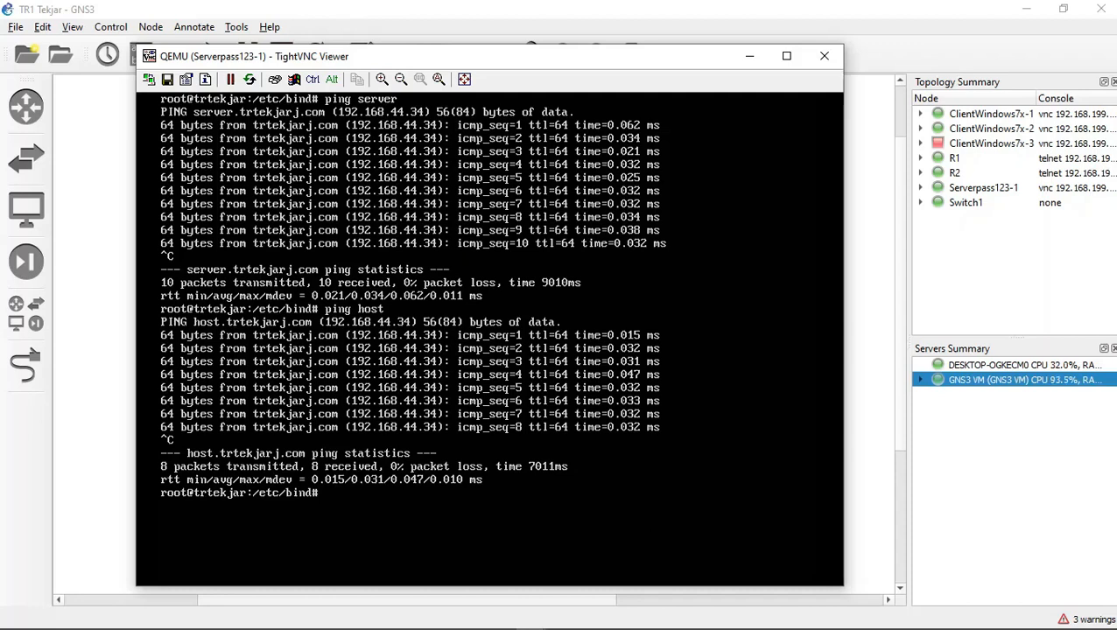
Step: Query the DNS record for the name server by running nslookup server
{"action": "type", "text": "nslo"}
{"action": "type", "text": "ok"}
{"action": "type", "text": "l"}
{"action": "type", "text": "up server"}
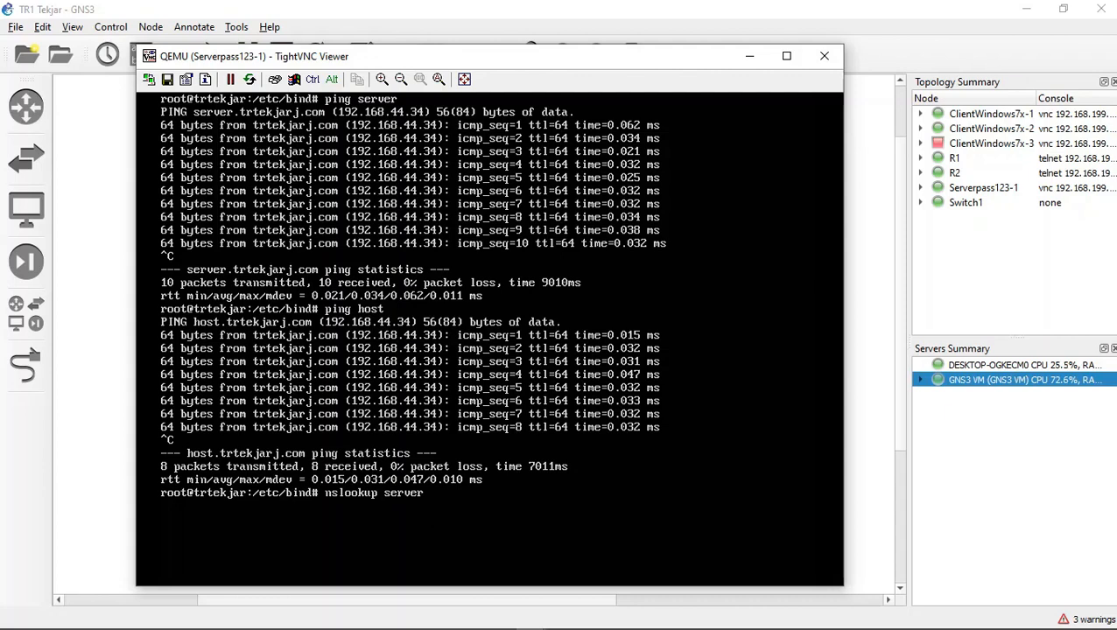
{"action": "key", "text": "Return"}
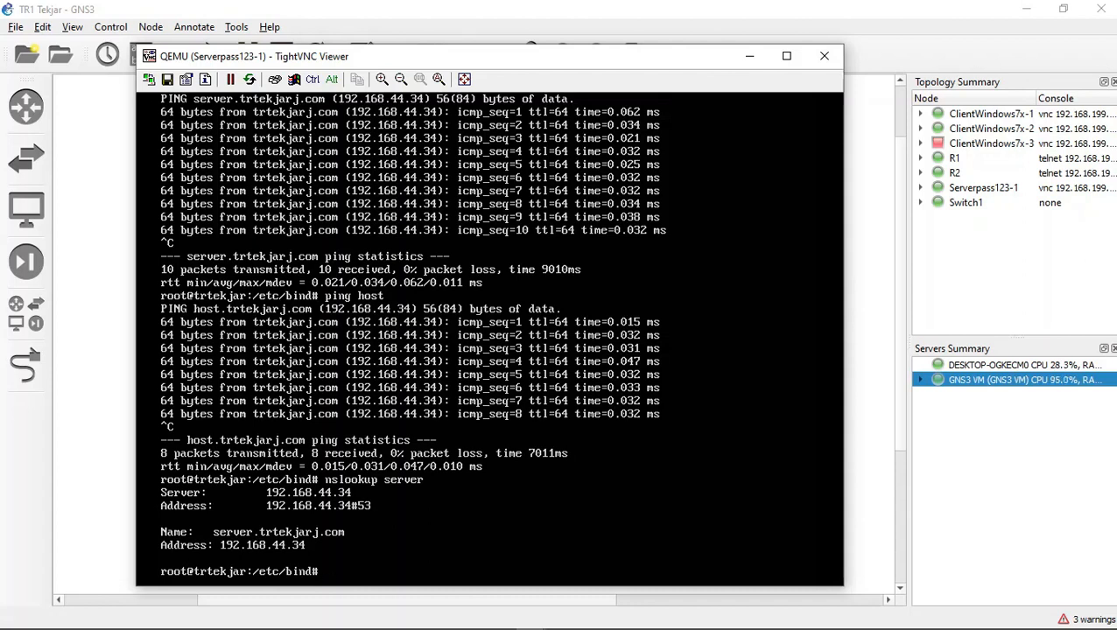
Step: Change the recalled lookup's name to host and run nslookup host
{"action": "key", "text": "Up"}
{"action": "key", "text": "BackSpace"}
{"action": "key", "text": "BackSpace"}
{"action": "key", "text": "BackSpace"}
{"action": "key", "text": "BackSpace"}
{"action": "key", "text": "BackSpace"}
{"action": "key", "text": "BackSpace"}
{"action": "type", "text": "host"}
{"action": "key", "text": "Return"}
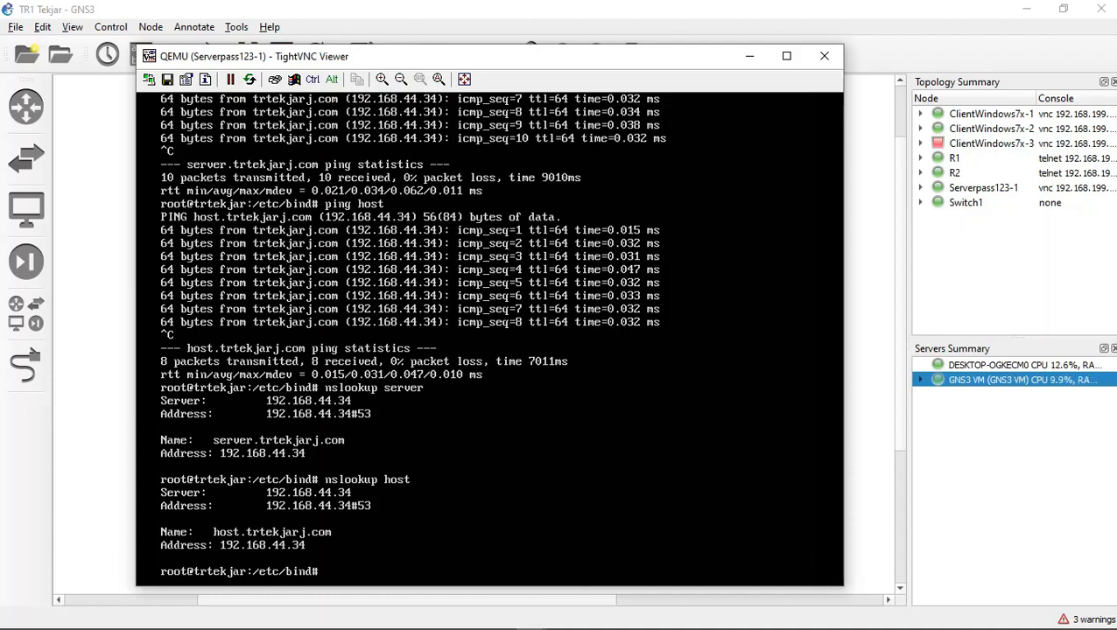
Step: Change the recalled lookup's name to client and run nslookup client
{"action": "key", "text": "Up"}
{"action": "key", "text": "BackSpace"}
{"action": "key", "text": "BackSpace"}
{"action": "key", "text": "BackSpace"}
{"action": "key", "text": "BackSpace"}
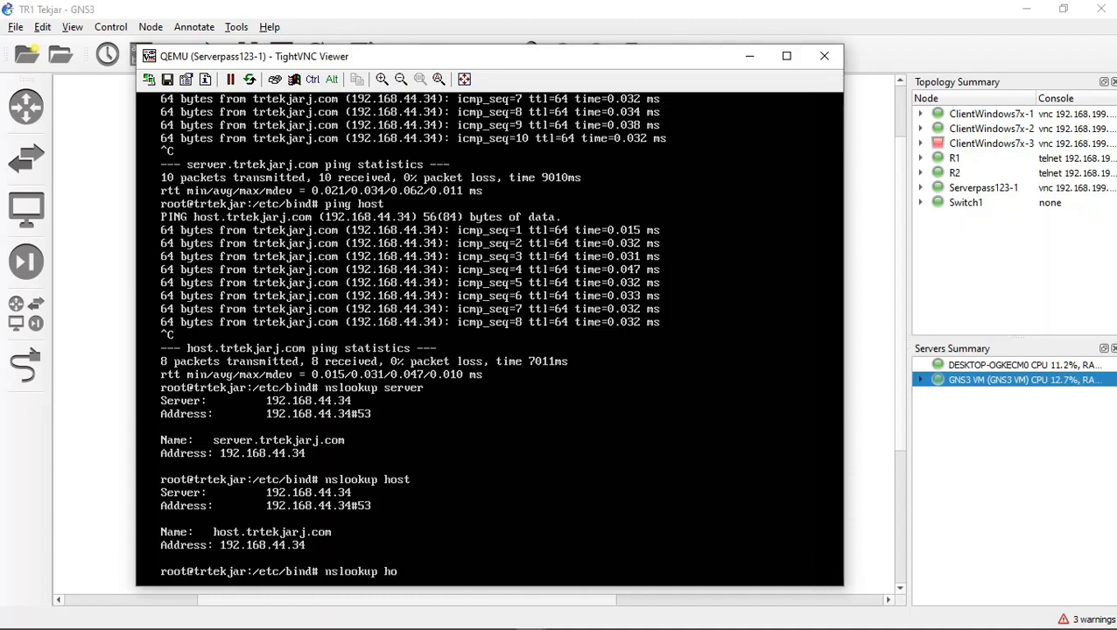
{"action": "type", "text": "client"}
{"action": "key", "text": "Return"}
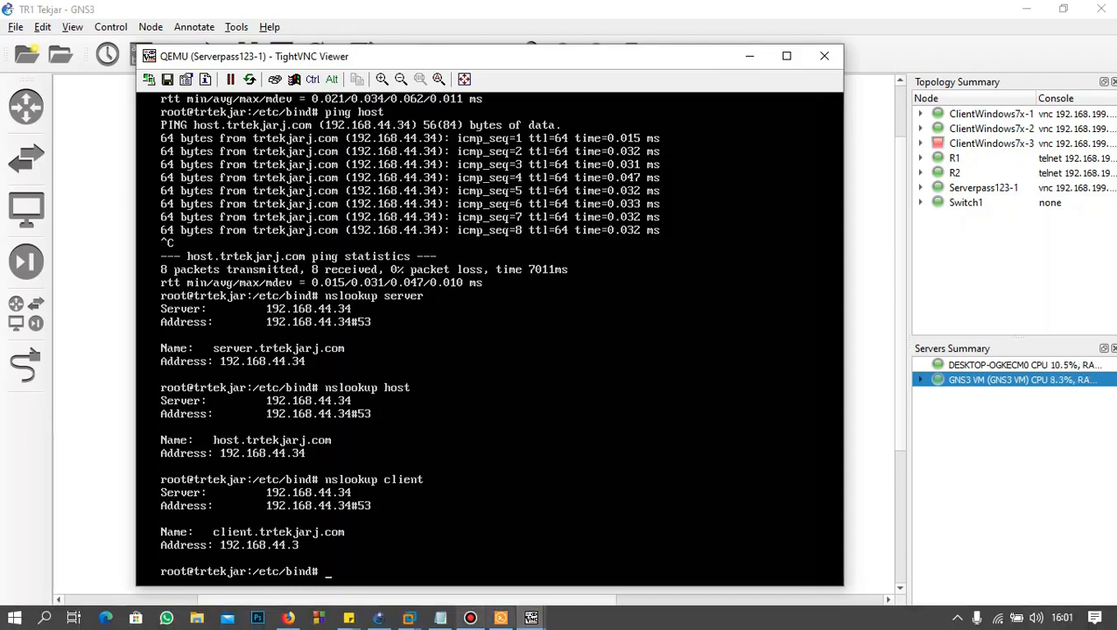
Step: Switch to the ClientWindows7x-1 console, close its command prompt, and open the Internet Protocol Version 4 properties of Local Area Connection 2
{"action": "mouse_move", "coordinate": [531, 618]}
{"action": "left_click", "coordinate": [595, 536]}
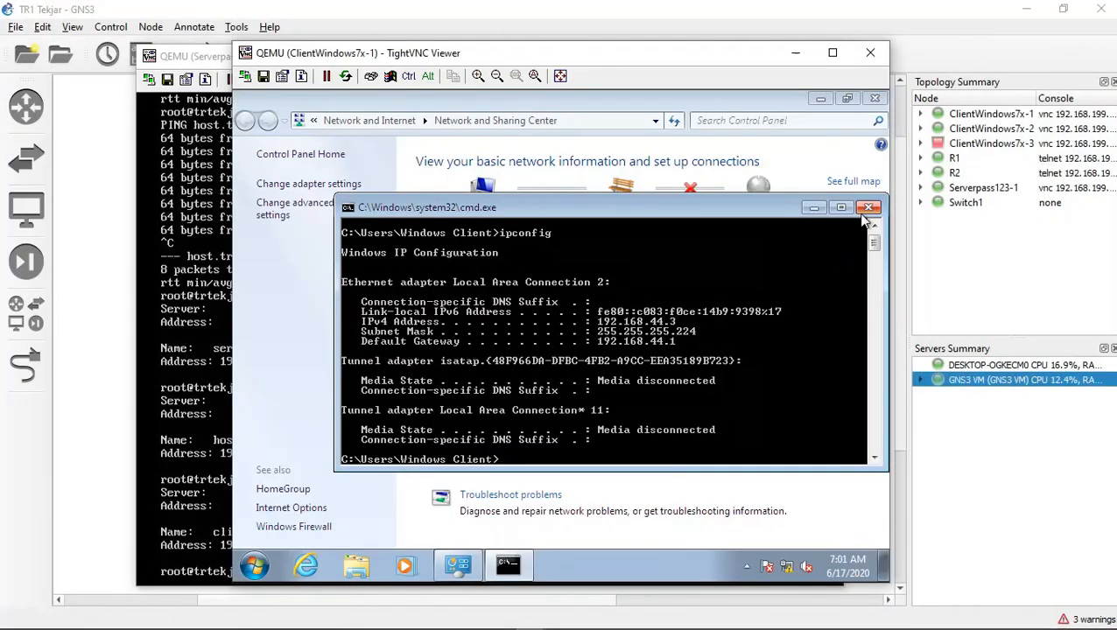
{"action": "left_click", "coordinate": [868, 211]}
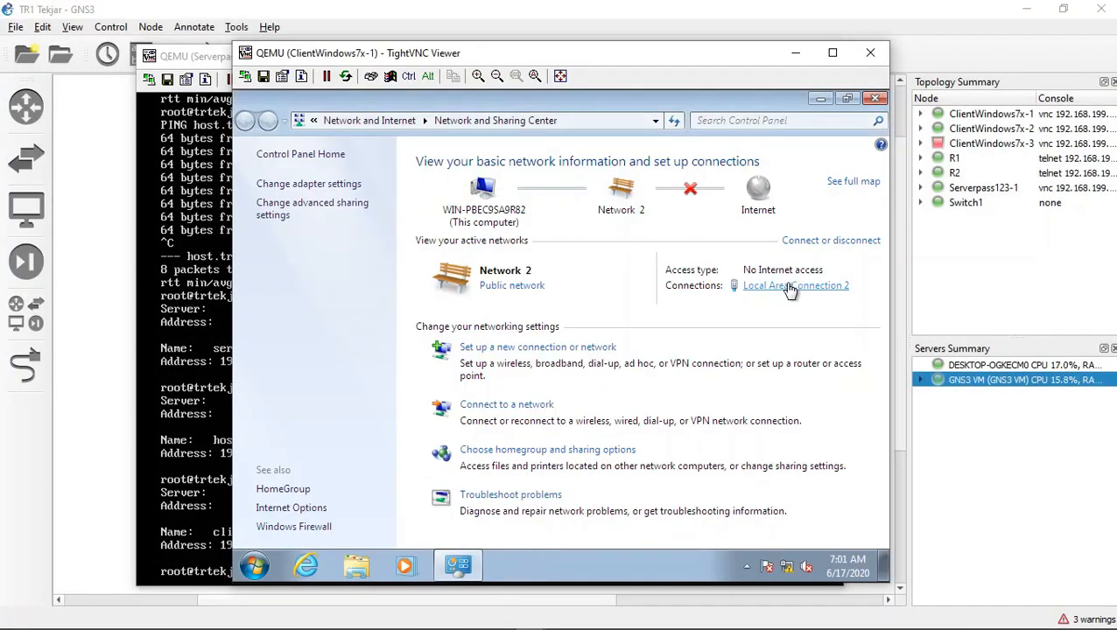
{"action": "left_click", "coordinate": [790, 287]}
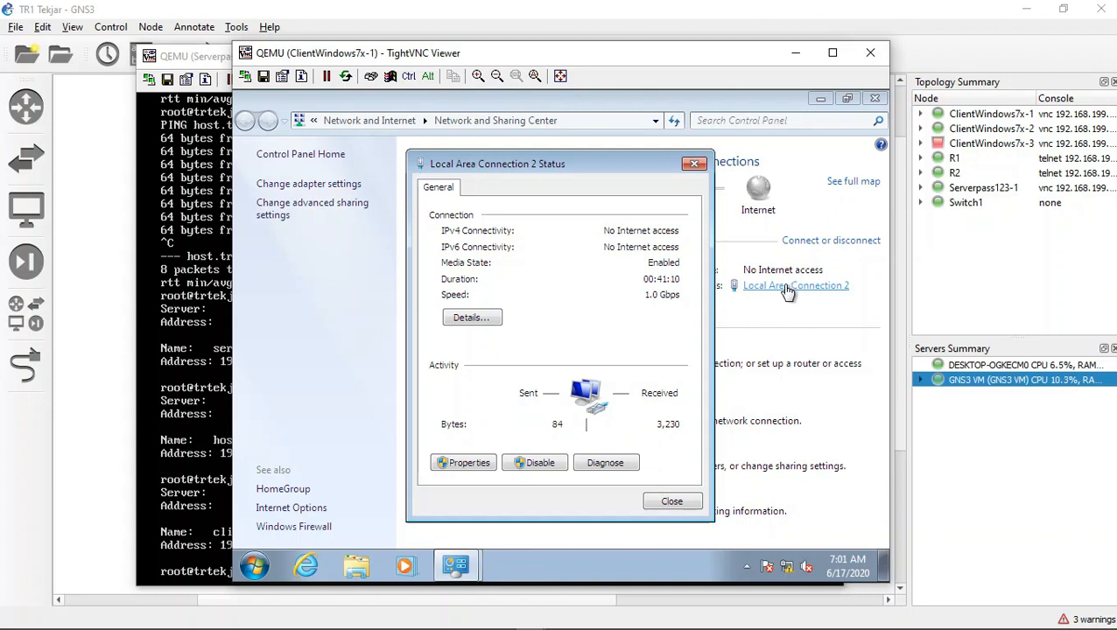
{"action": "left_click", "coordinate": [442, 471]}
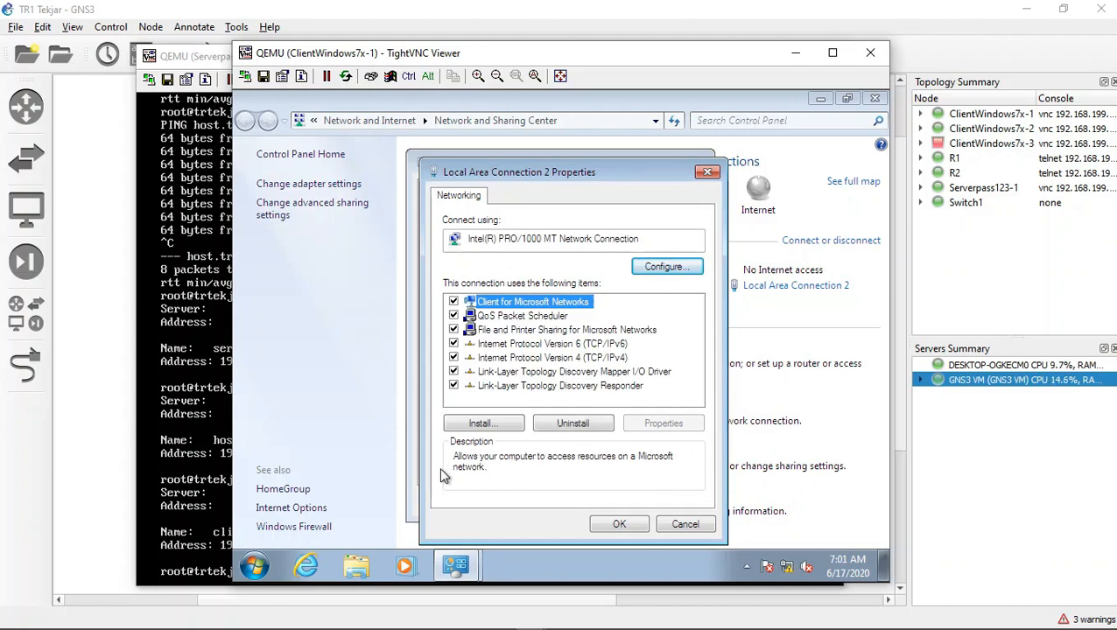
{"action": "double_click", "coordinate": [543, 358]}
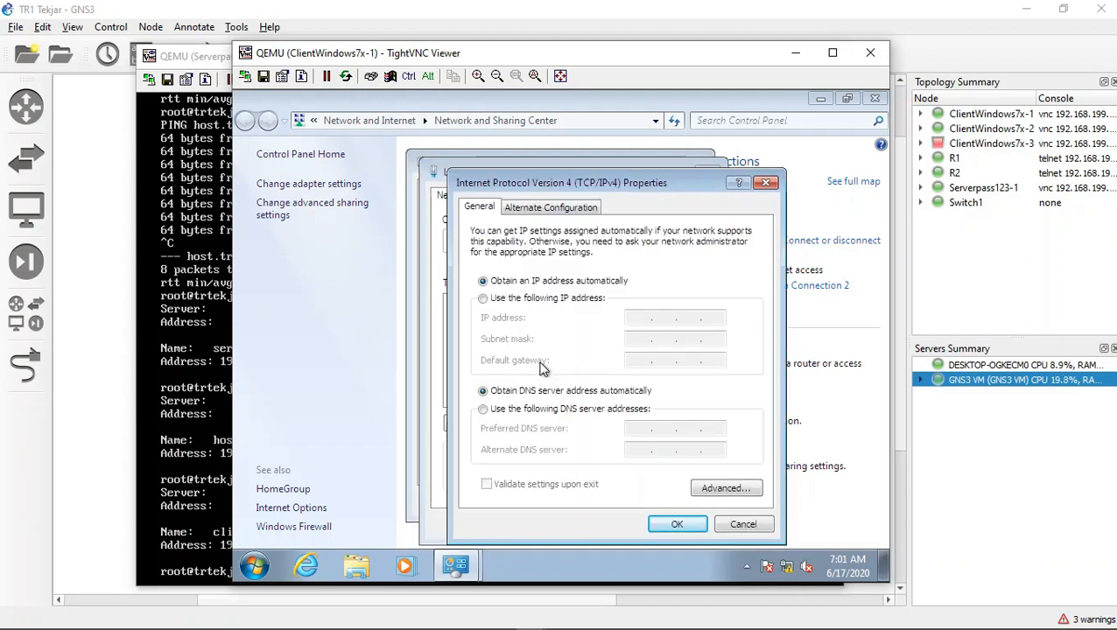
Step: Use a manually specified preferred DNS server of 192.168.44.34 for Local Area Connection 2 and close its dialogs
{"action": "left_click", "coordinate": [547, 409]}
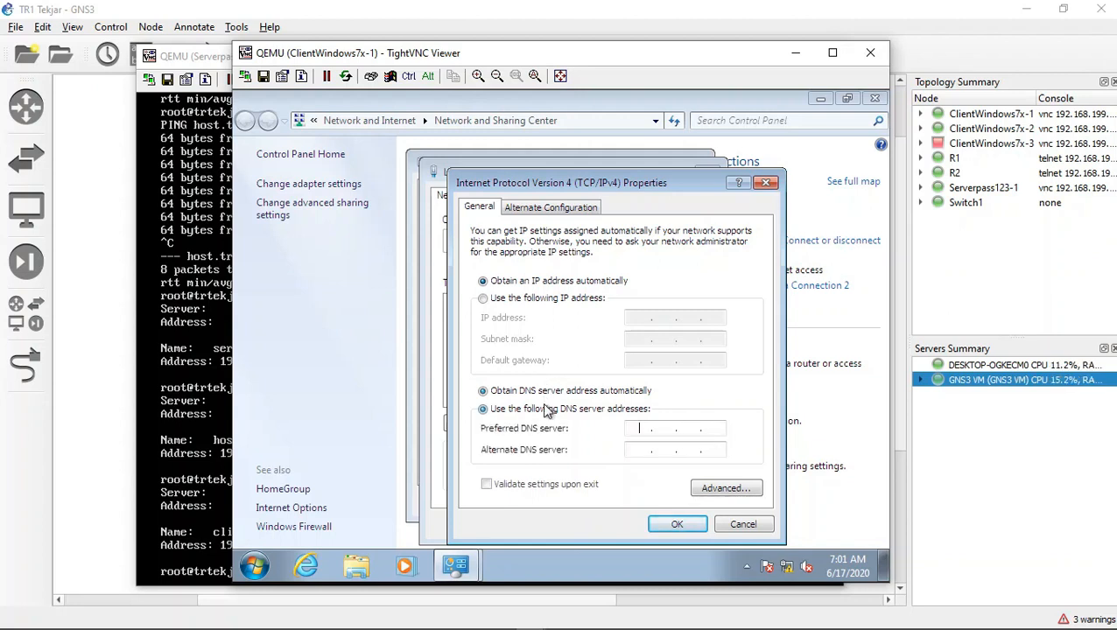
{"action": "left_click", "coordinate": [635, 428]}
{"action": "type", "text": "192 . "}
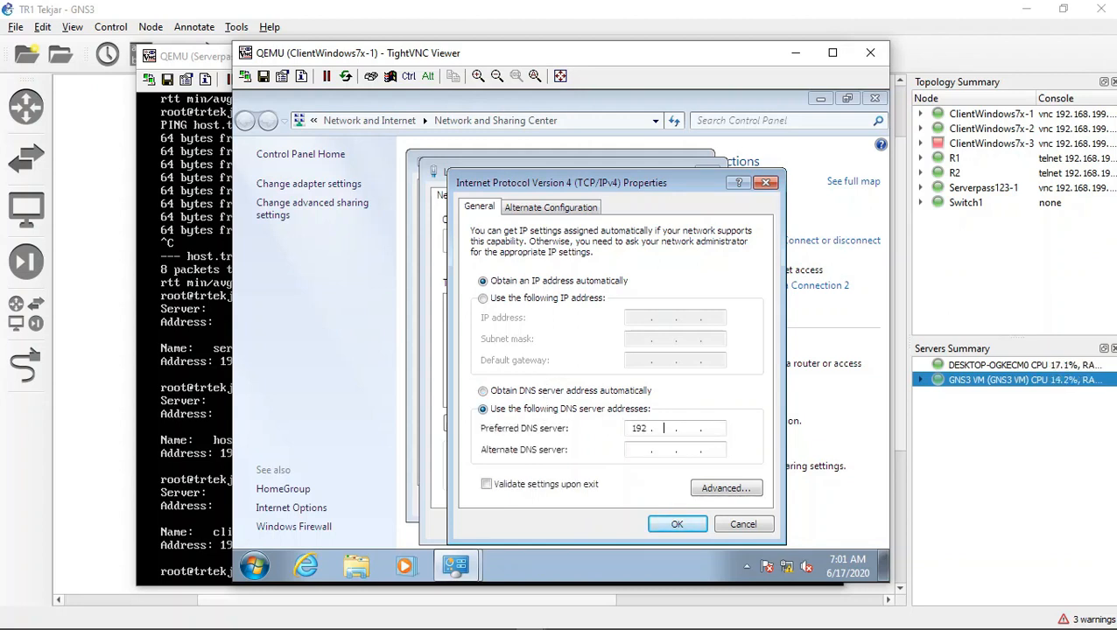
{"action": "type", "text": "168 . "}
{"action": "type", "text": "44 . 34"}
{"action": "left_click", "coordinate": [652, 528]}
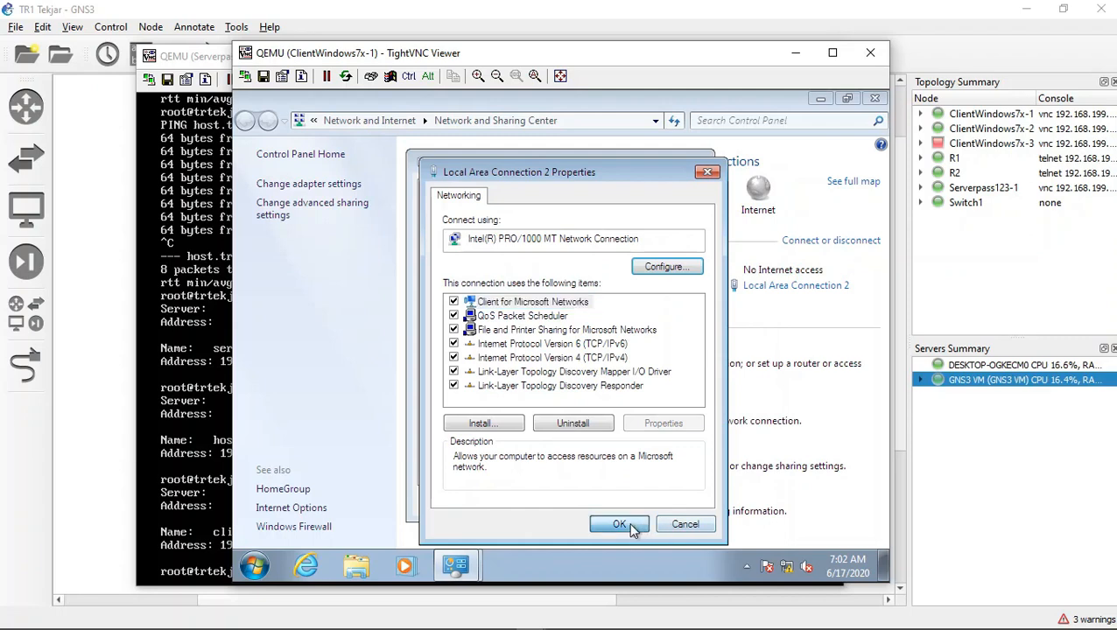
{"action": "left_click", "coordinate": [628, 522]}
{"action": "left_click", "coordinate": [649, 506]}
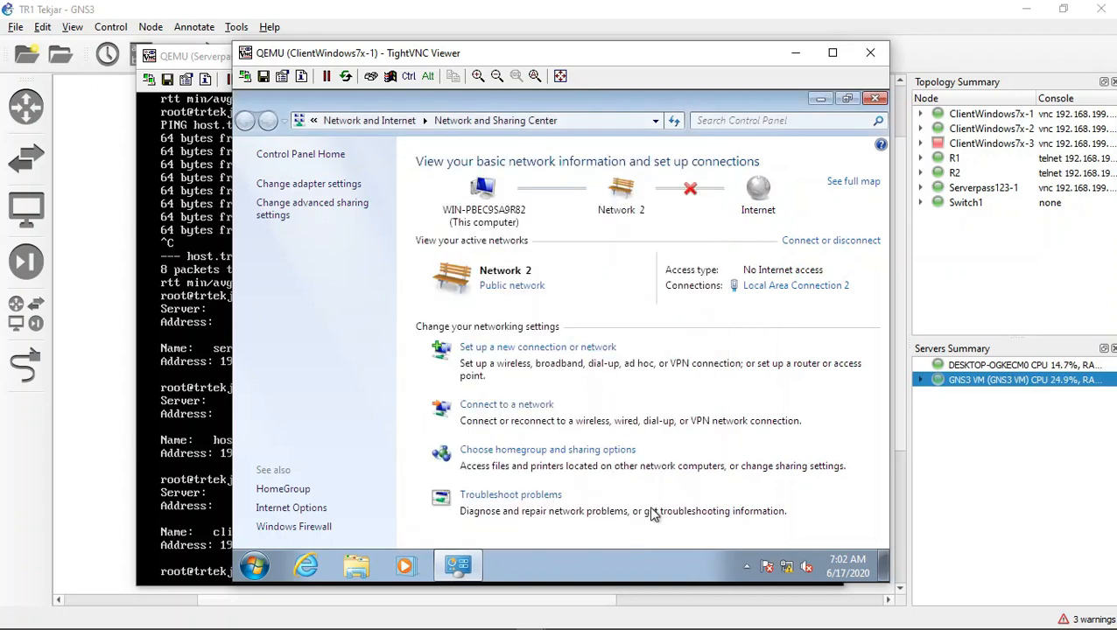
Step: Open trtekjarj.com in Internet Explorer on ClientWindows7x-1 to test name resolution
{"action": "left_click", "coordinate": [320, 568]}
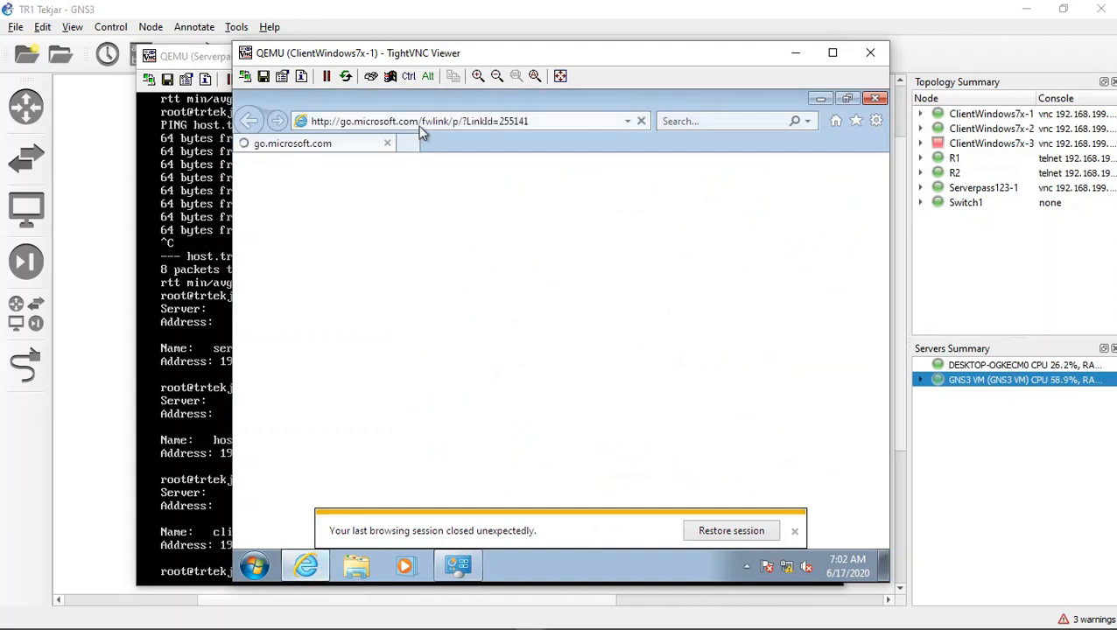
{"action": "left_click", "coordinate": [419, 122]}
{"action": "type", "text": "tr"}
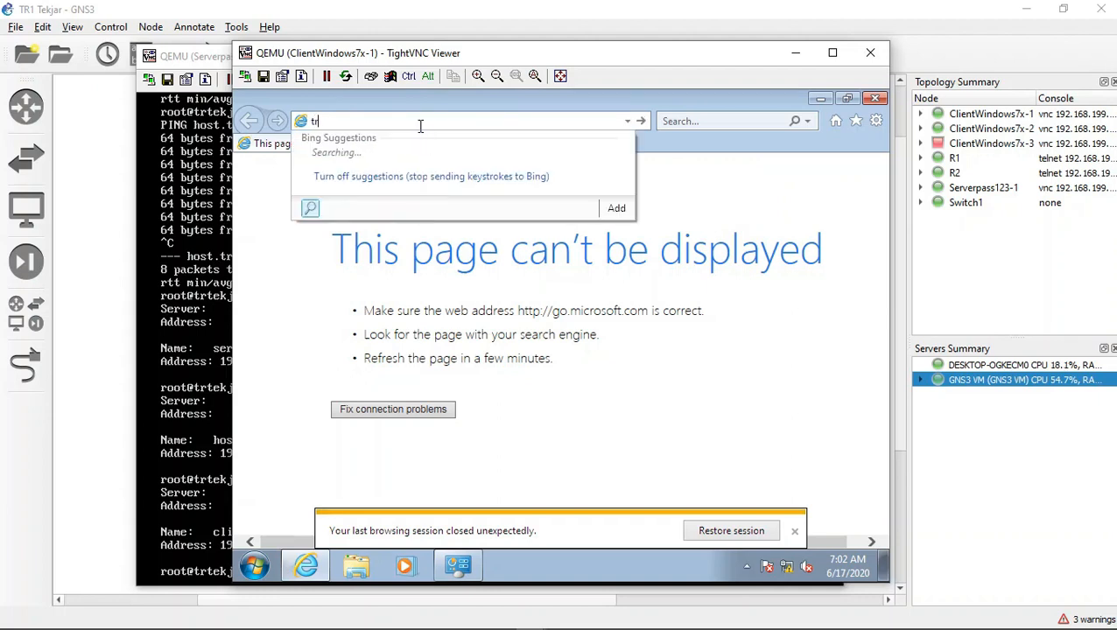
{"action": "type", "text": "tekjarj.com"}
{"action": "key", "text": "Return"}
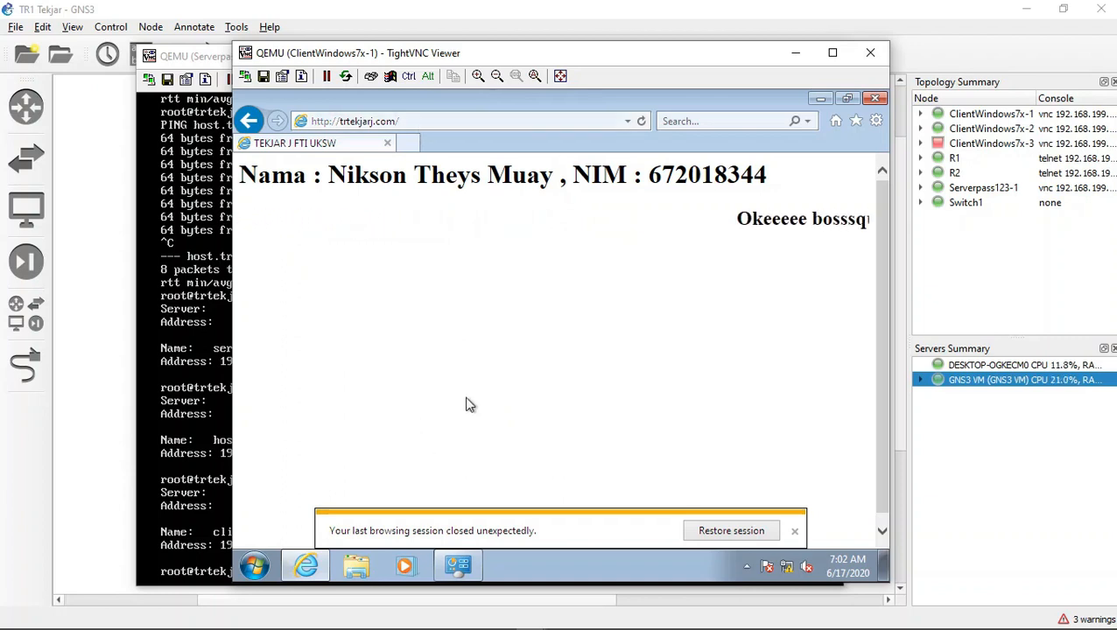
Step: Minimize both open consoles, then open the ClientWindows7x-2 console and the Internet Protocol Version 4 properties of its Local Area Connection 2
{"action": "left_click", "coordinate": [795, 52]}
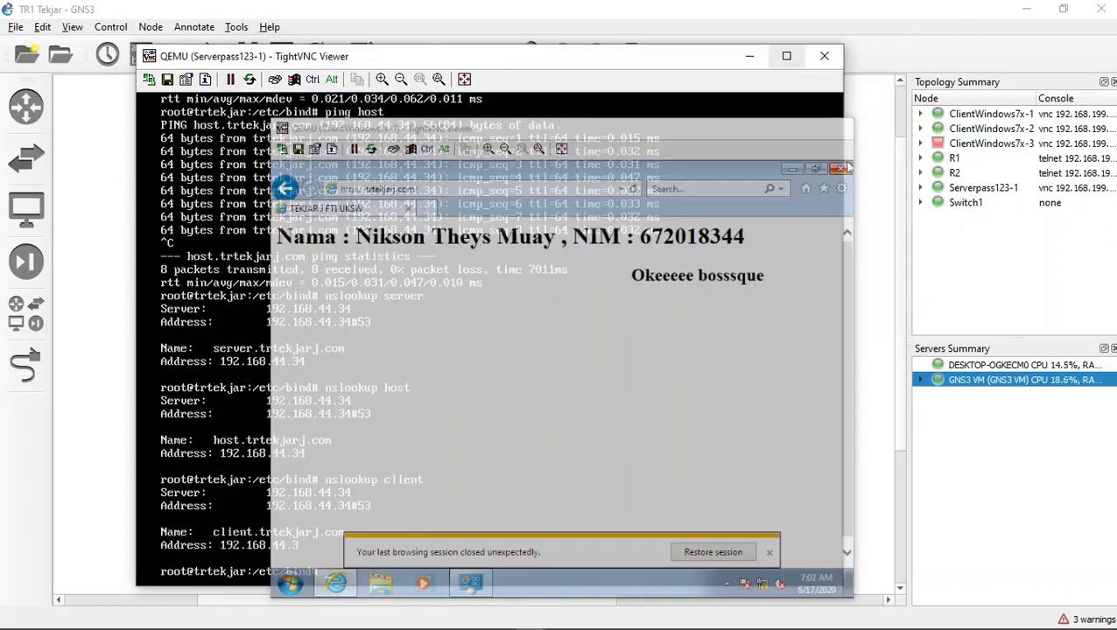
{"action": "left_click", "coordinate": [749, 56]}
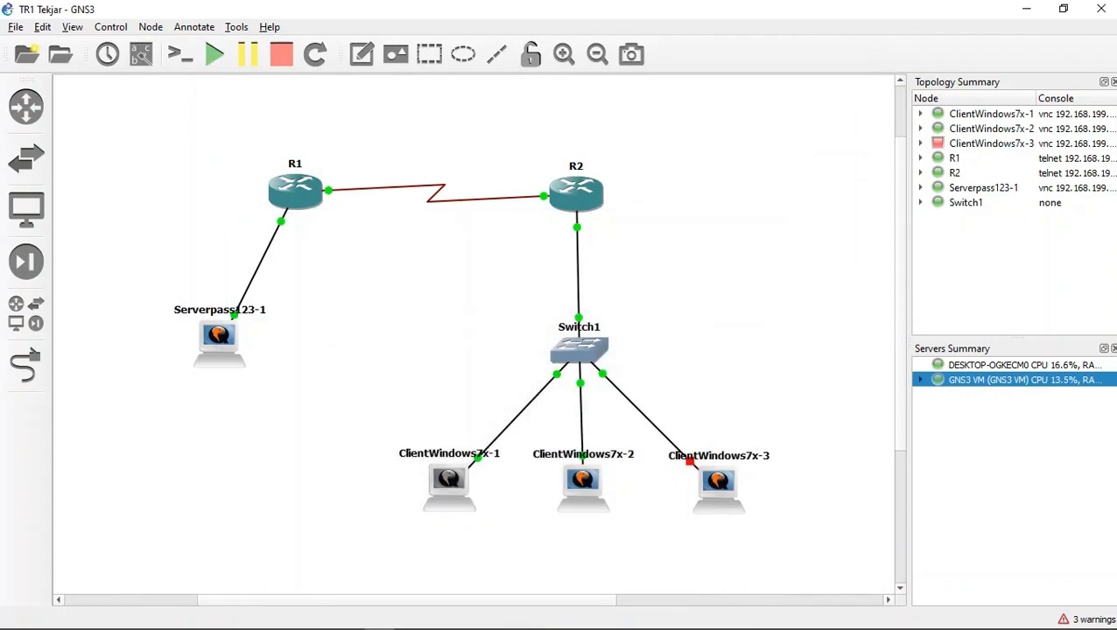
{"action": "double_click", "coordinate": [583, 485]}
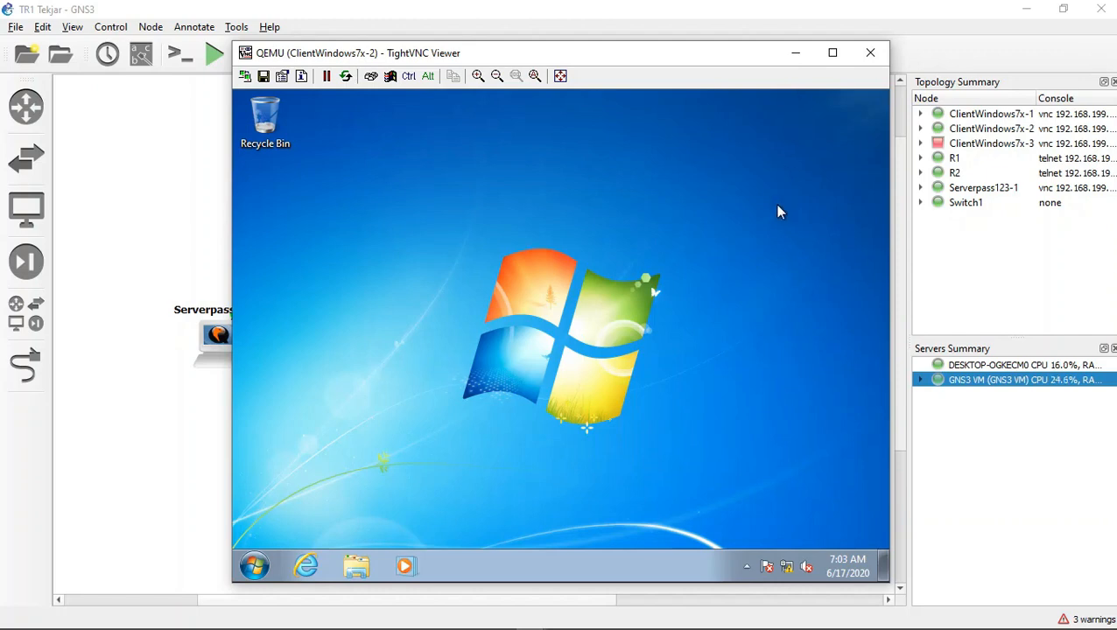
{"action": "left_click", "coordinate": [790, 566]}
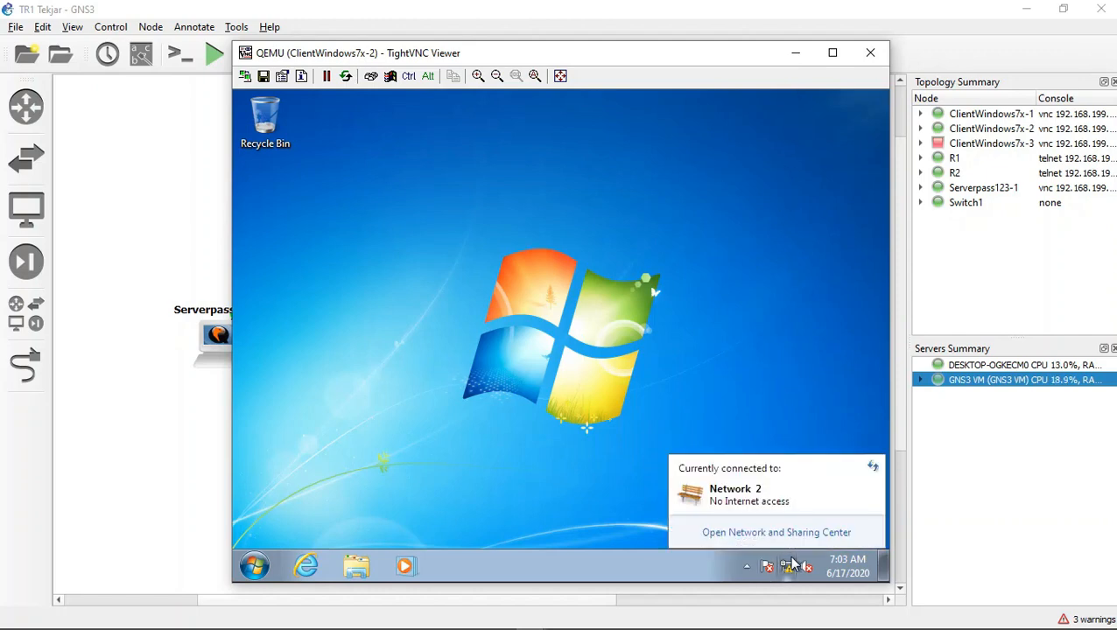
{"action": "left_click", "coordinate": [792, 536]}
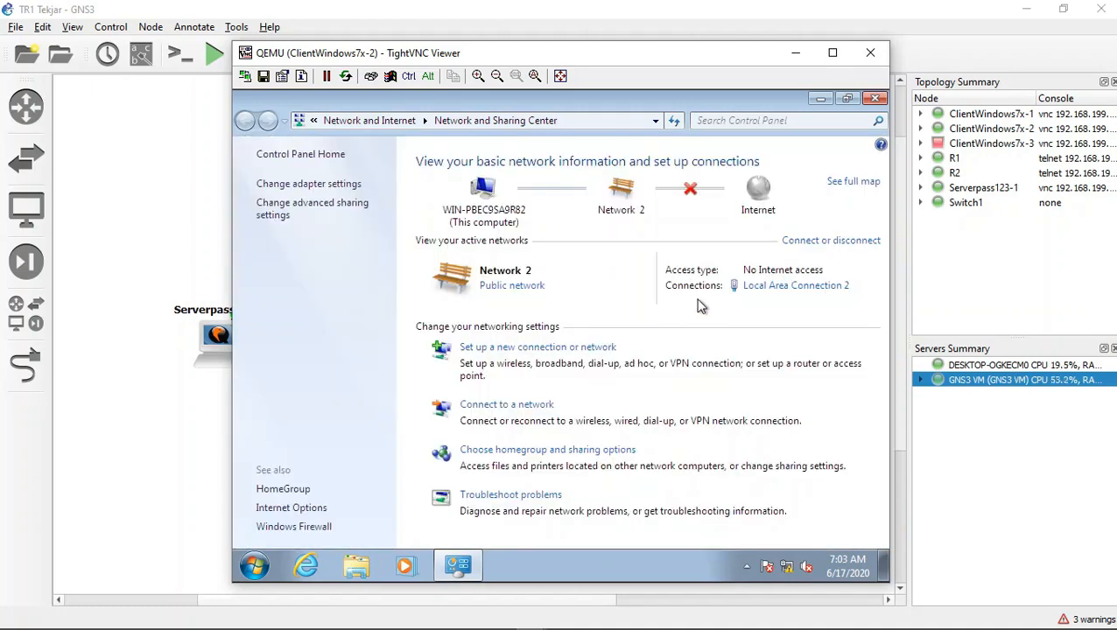
{"action": "left_click", "coordinate": [775, 296]}
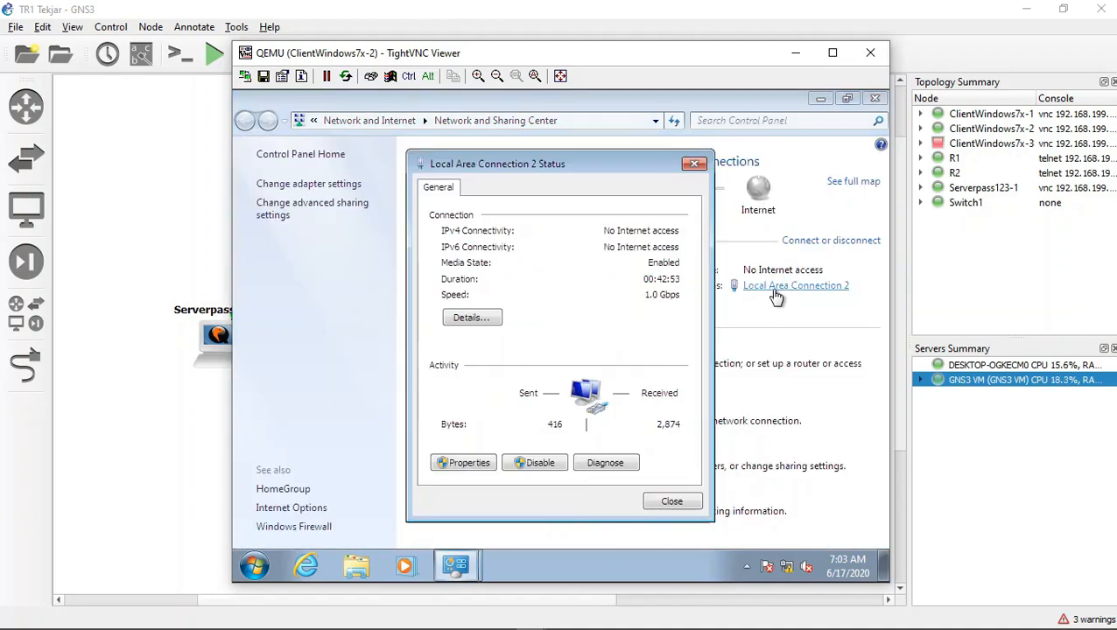
{"action": "left_click", "coordinate": [453, 470]}
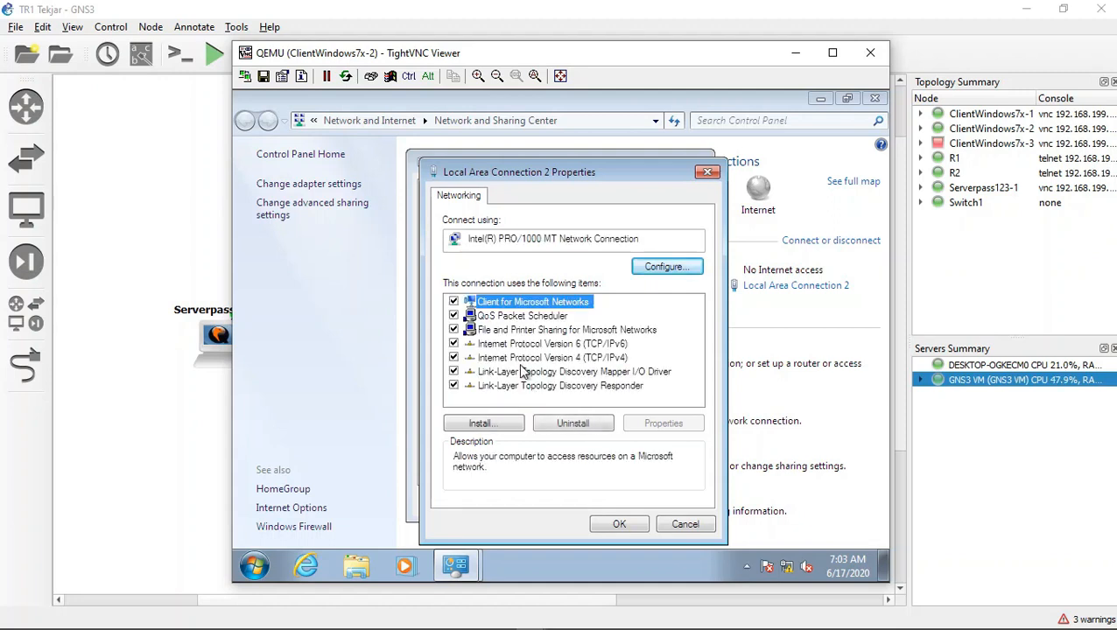
{"action": "double_click", "coordinate": [526, 362]}
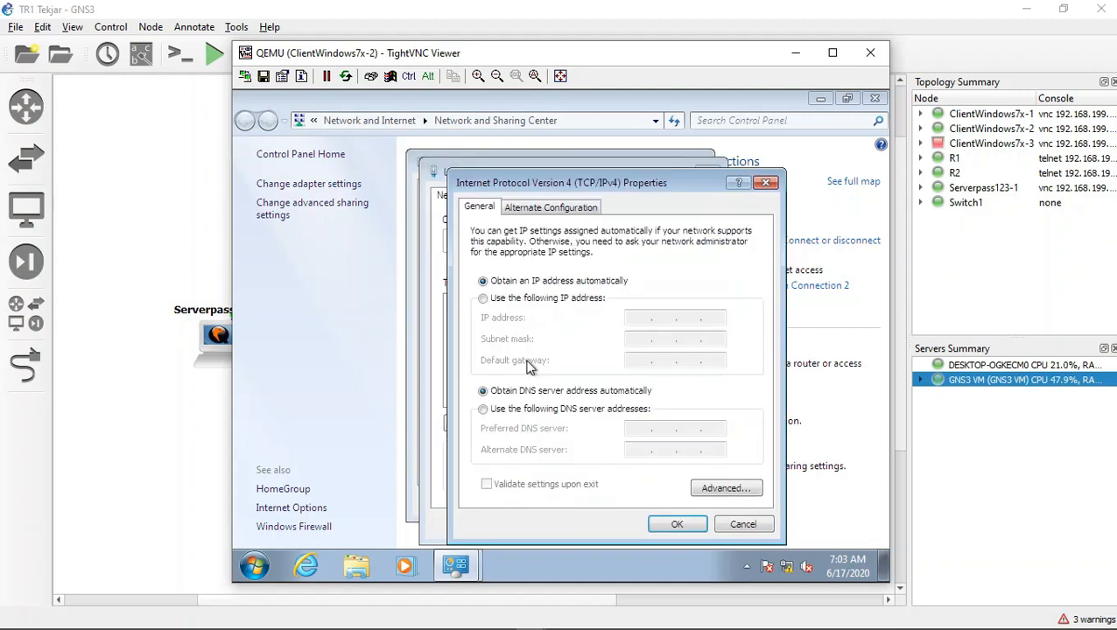
Step: Set the preferred DNS server of ClientWindows7x-2 to 192.168.44.34 and close the connection dialogs
{"action": "left_click", "coordinate": [616, 409]}
{"action": "left_click", "coordinate": [627, 427]}
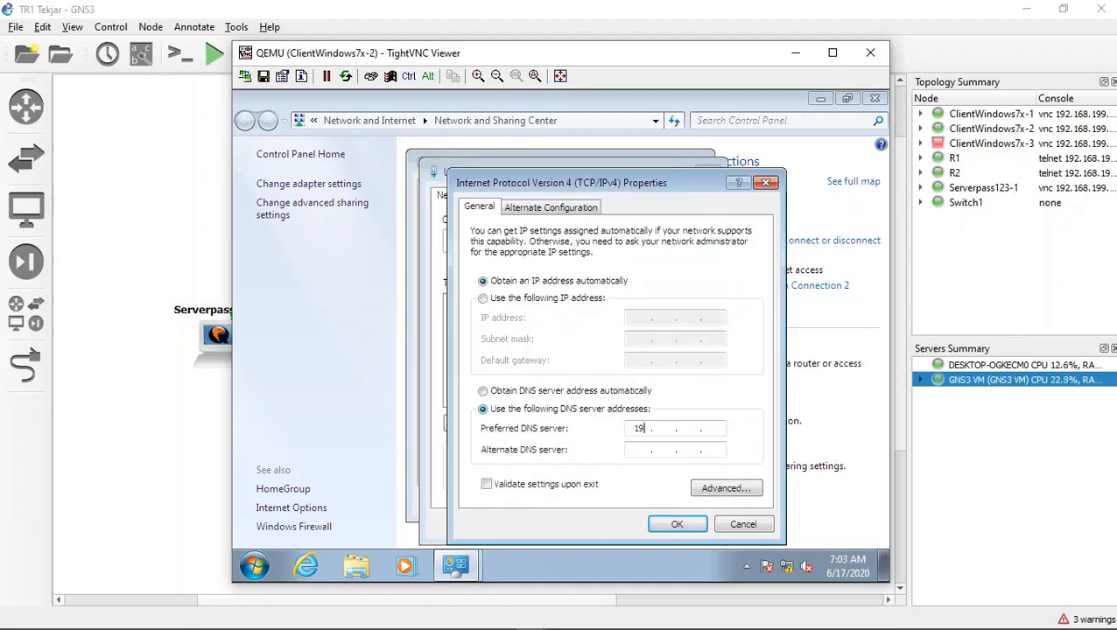
{"action": "type", "text": "192 . 168 . 44"}
{"action": "key", "text": "Tab"}
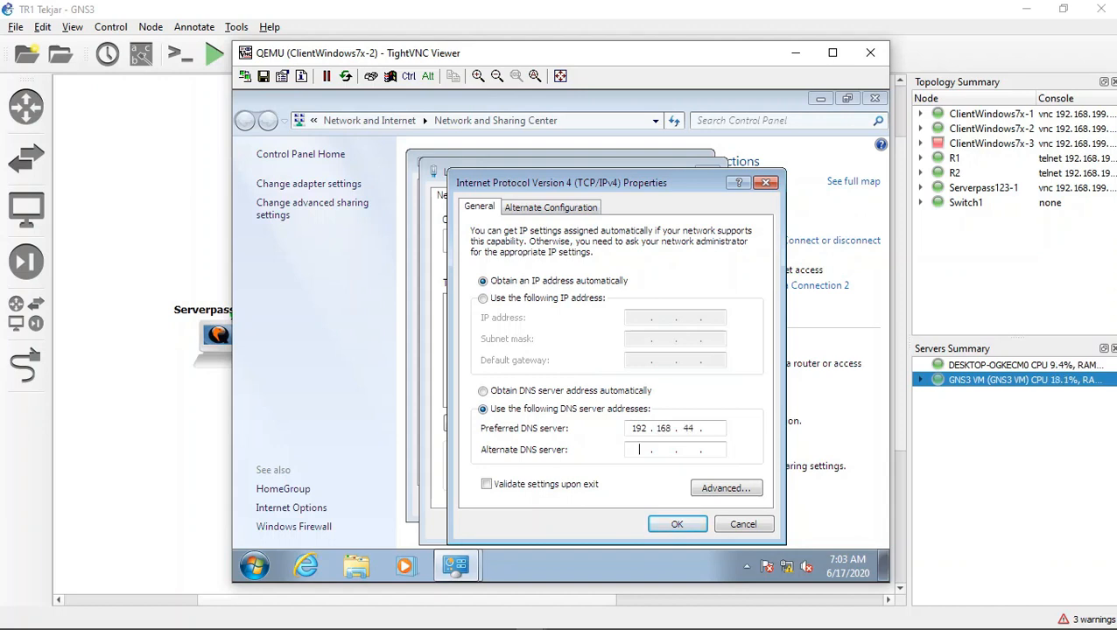
{"action": "type", "text": "34"}
{"action": "key", "text": "BackSpace"}
{"action": "key", "text": "BackSpace"}
{"action": "key", "text": "Tab"}
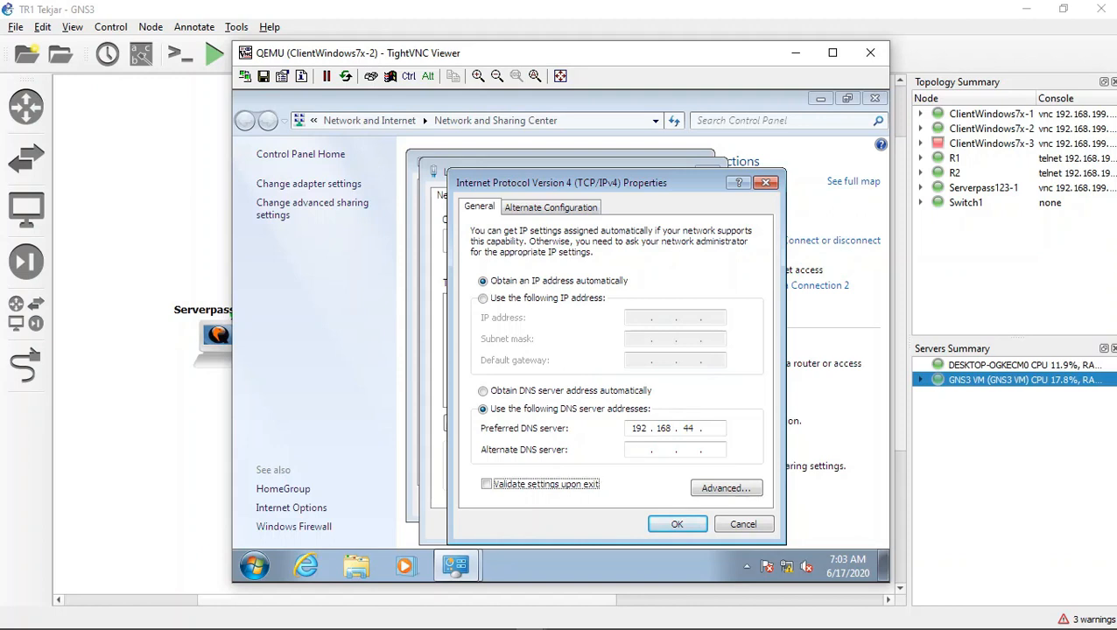
{"action": "left_click", "coordinate": [709, 428]}
{"action": "type", "text": "34"}
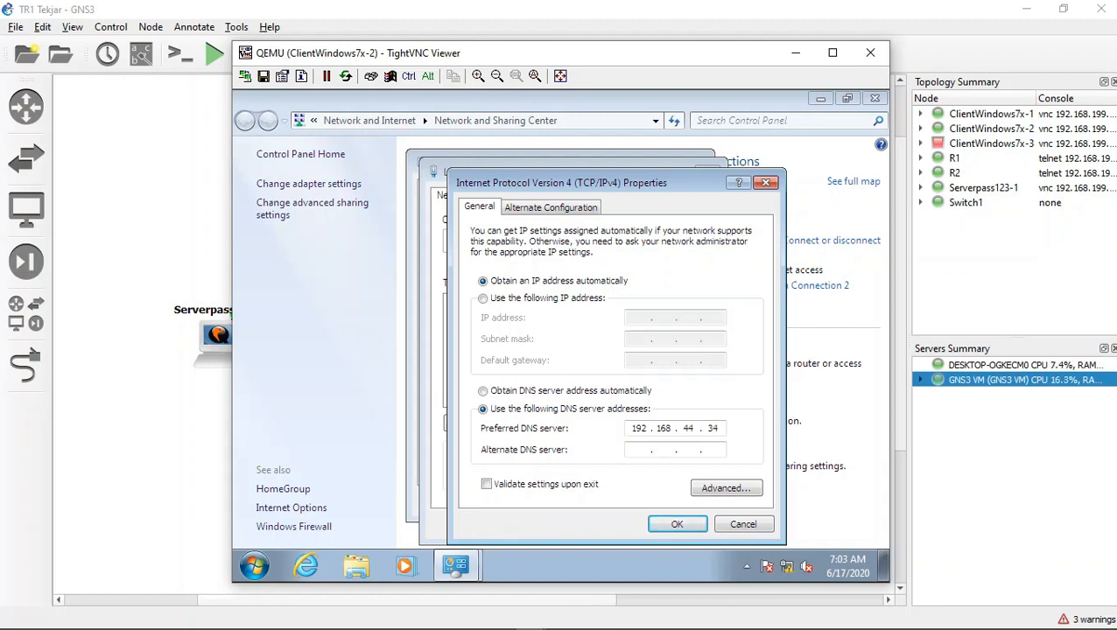
{"action": "left_click", "coordinate": [668, 523]}
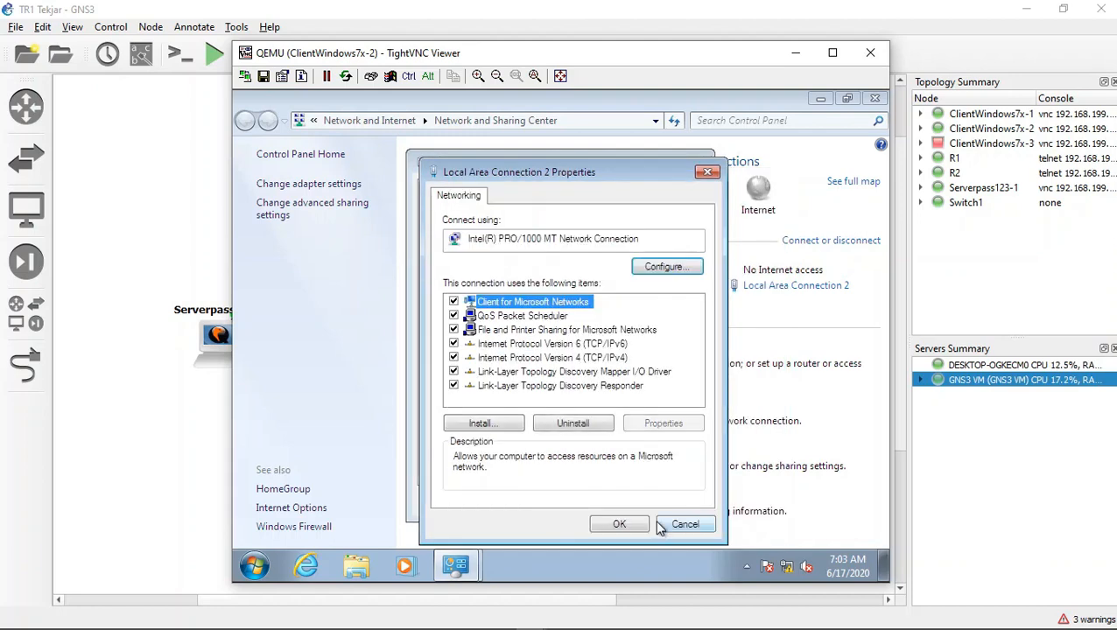
{"action": "left_click", "coordinate": [622, 524]}
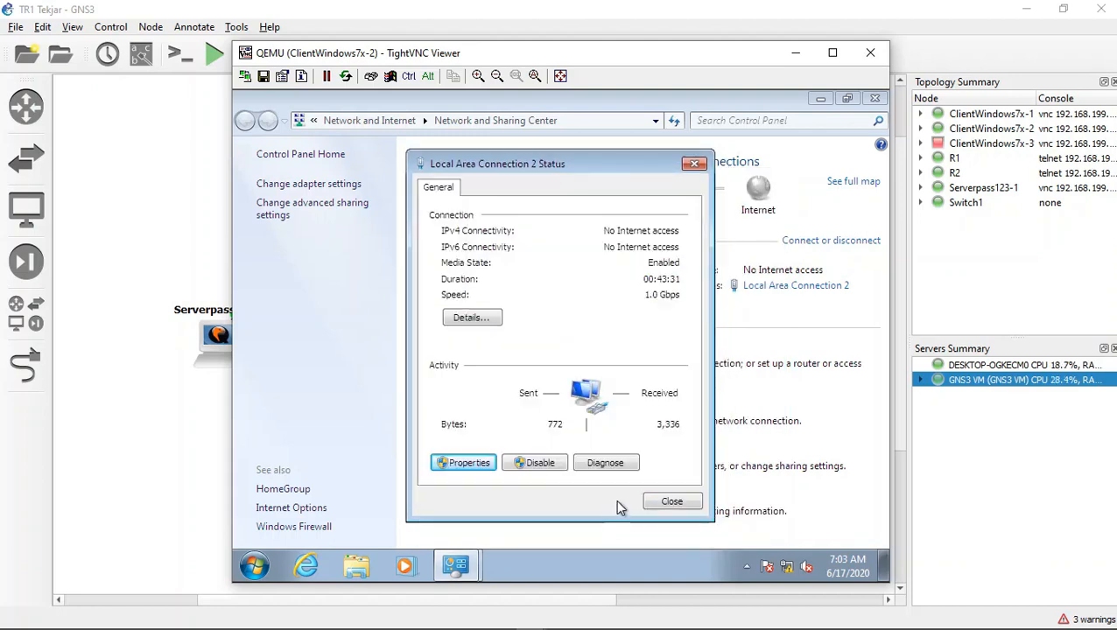
{"action": "left_click", "coordinate": [648, 505]}
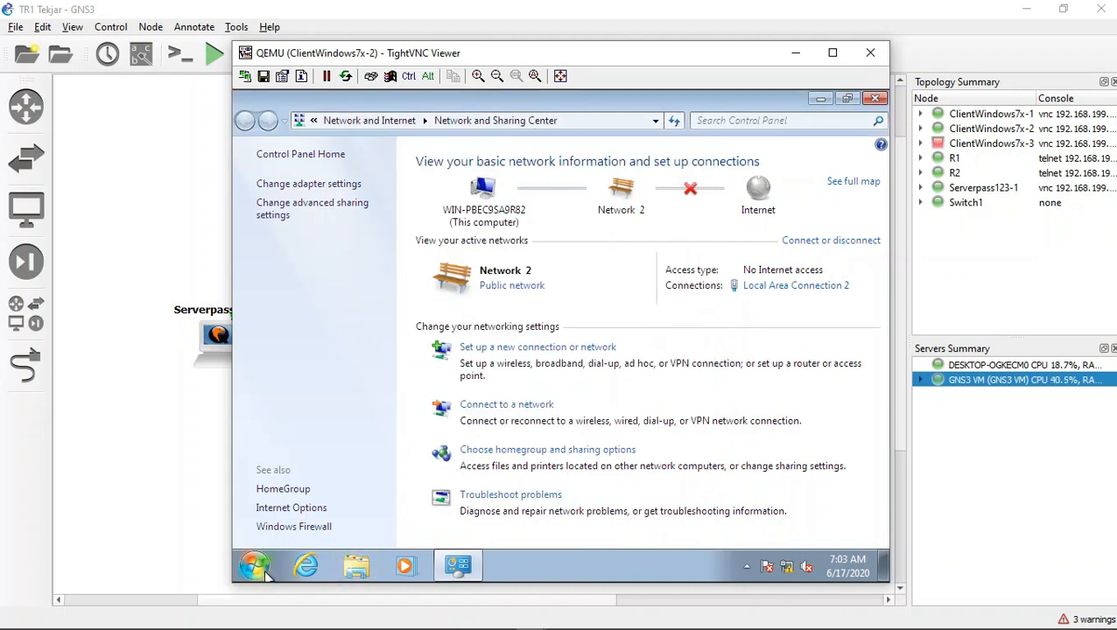
Step: Launch Internet Explorer on ClientWindows7x-2, accept the separate tab row notice, and open trtekjarj.com
{"action": "left_click", "coordinate": [315, 568]}
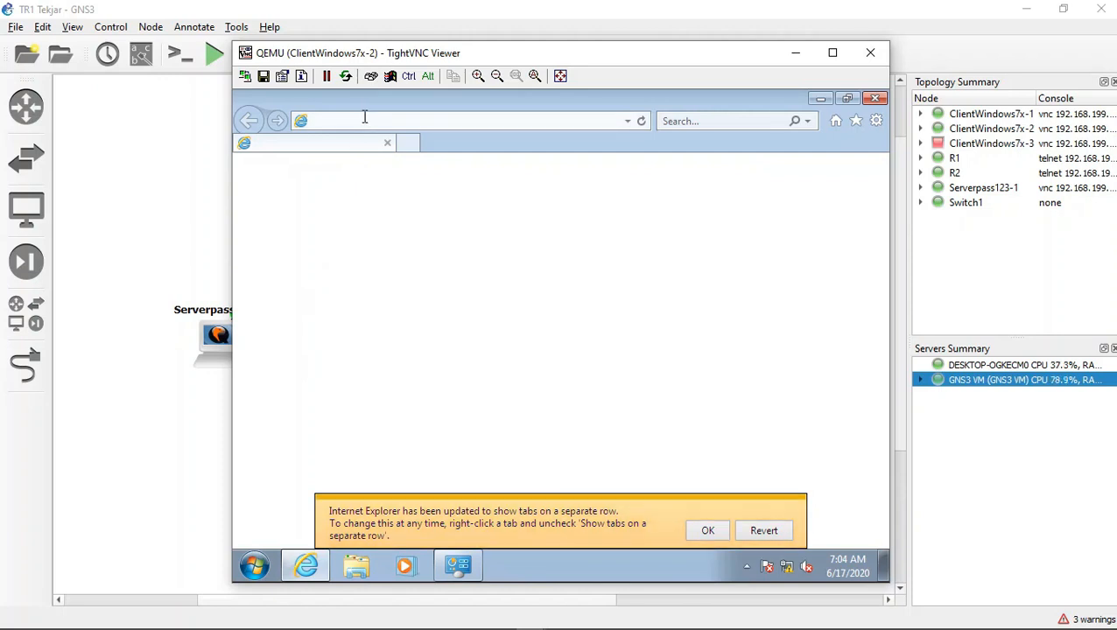
{"action": "left_click", "coordinate": [691, 536]}
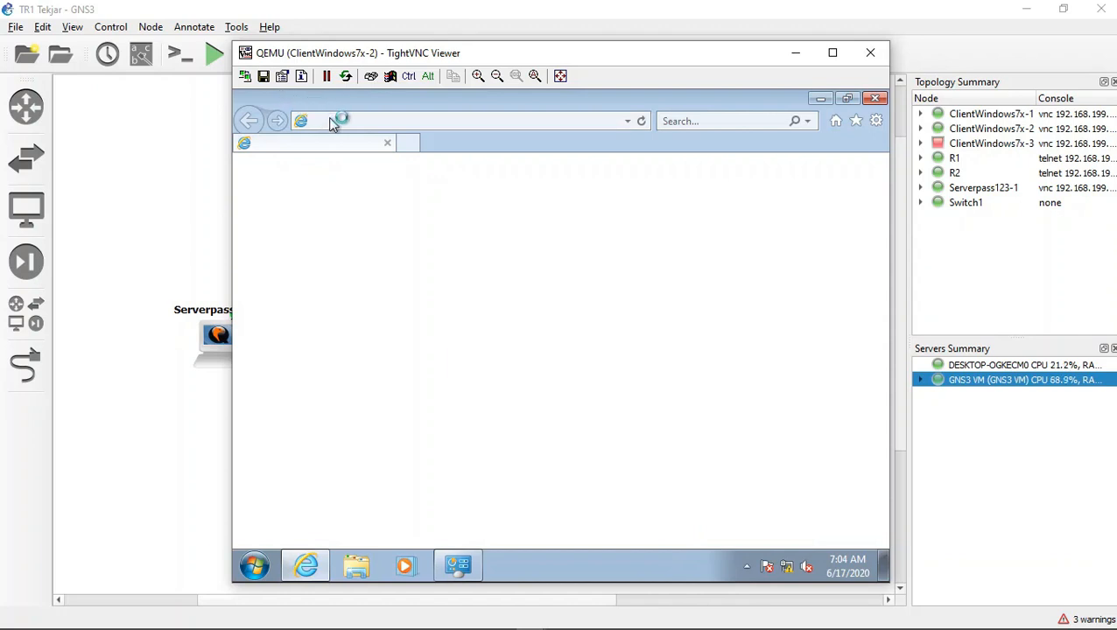
{"action": "type", "text": "t"}
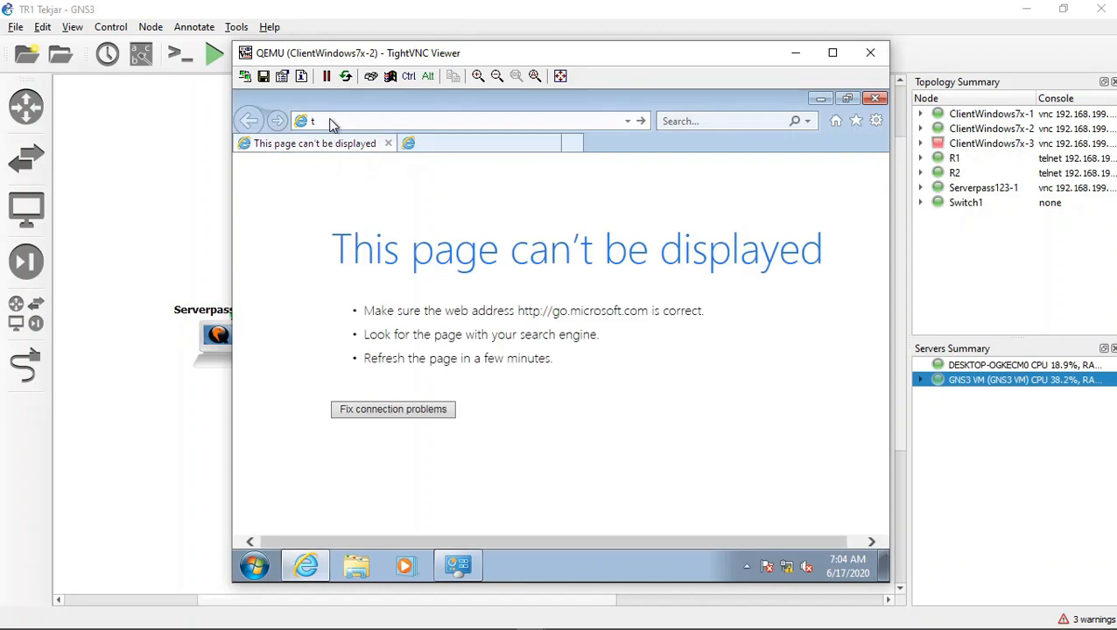
{"action": "left_click", "coordinate": [383, 120]}
{"action": "type", "text": "trtejka"}
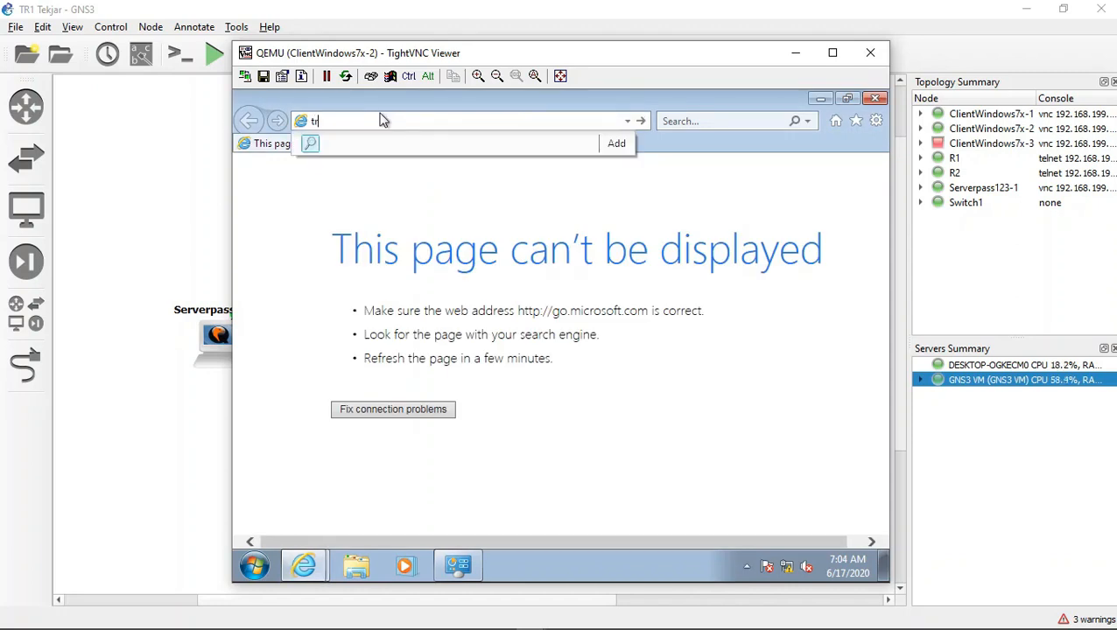
{"action": "key", "text": "BackSpace"}
{"action": "key", "text": "BackSpace"}
{"action": "key", "text": "BackSpace"}
{"action": "type", "text": "k"}
{"action": "key", "text": "BackSpace"}
{"action": "type", "text": "kjarj.com"}
{"action": "key", "text": "Return"}
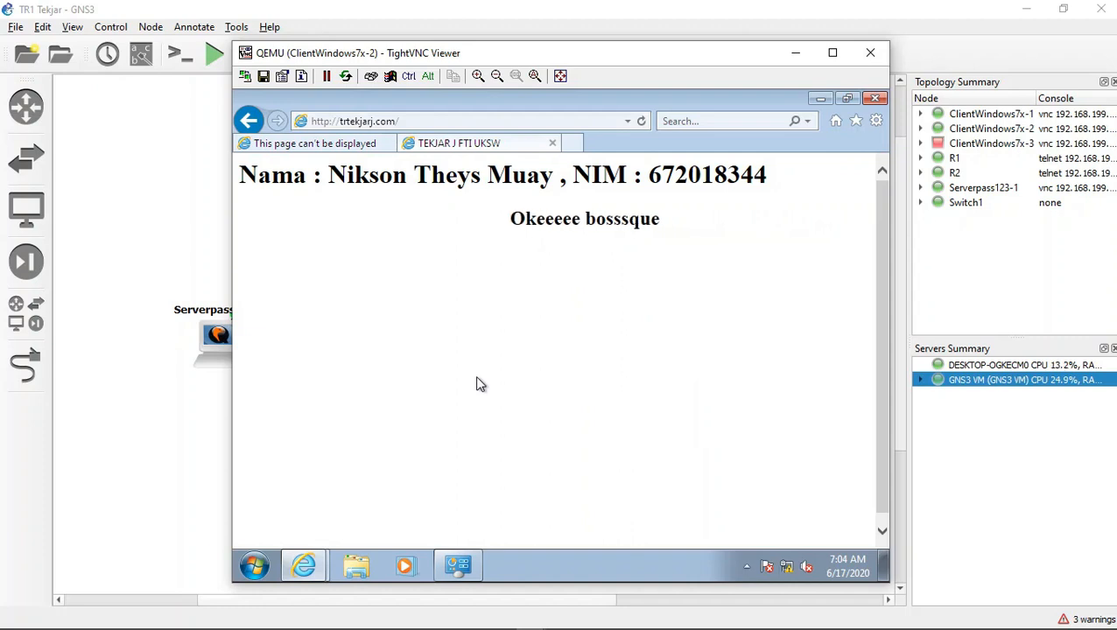
Step: Try to open the phpMyAdmin page under trtekjarj.com in Internet Explorer on ClientWindows7x-2
{"action": "left_click", "coordinate": [406, 121]}
{"action": "left_click", "coordinate": [415, 121]}
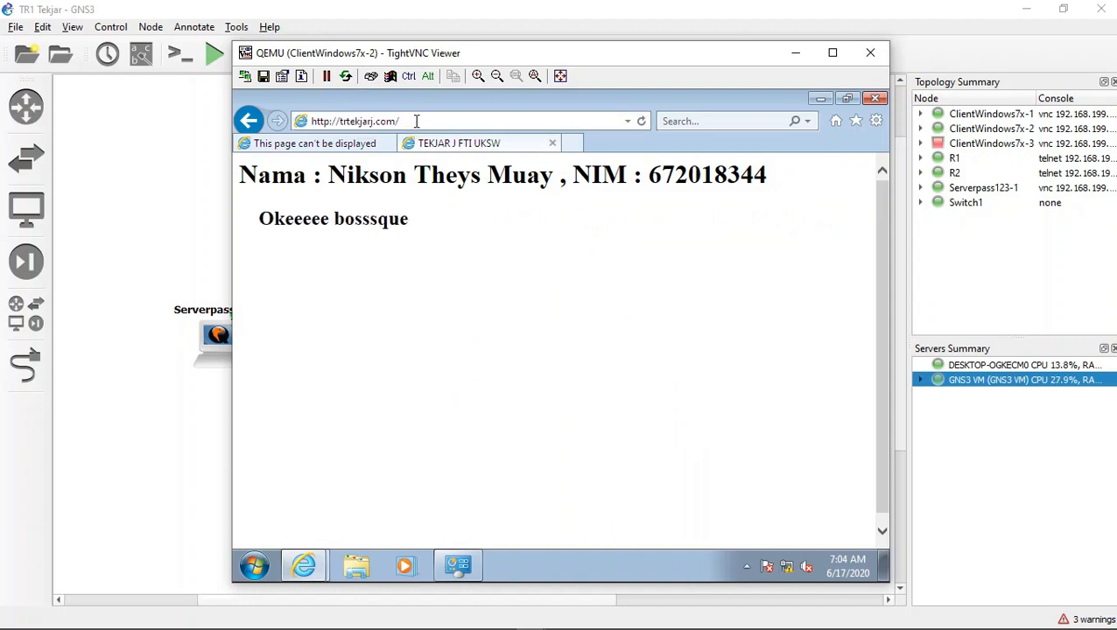
{"action": "type", "text": "[h"}
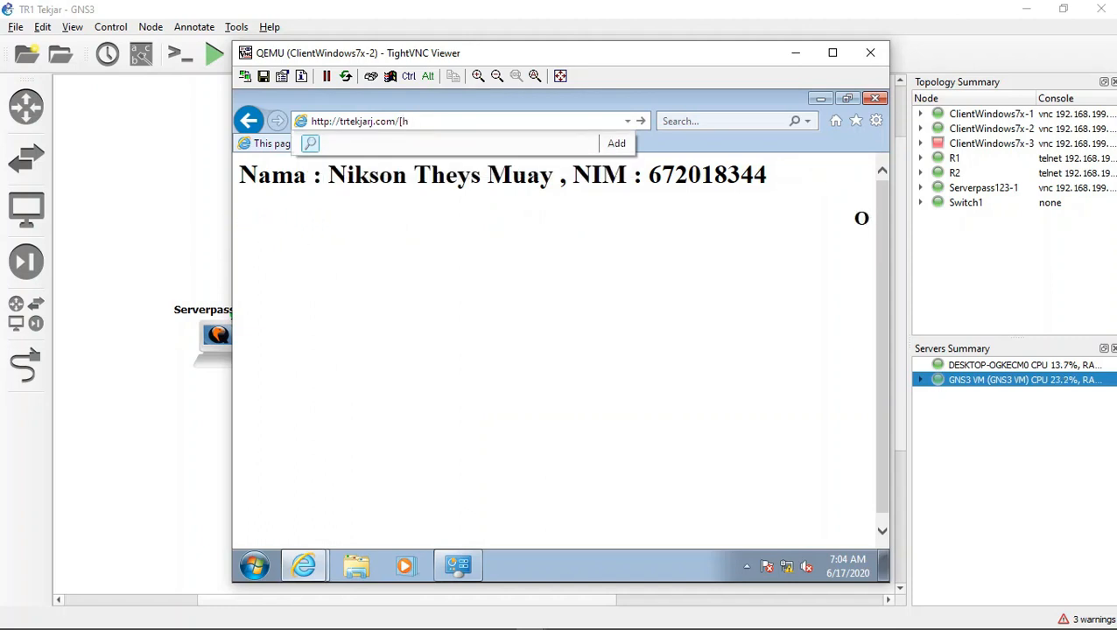
{"action": "key", "text": "BackSpace"}
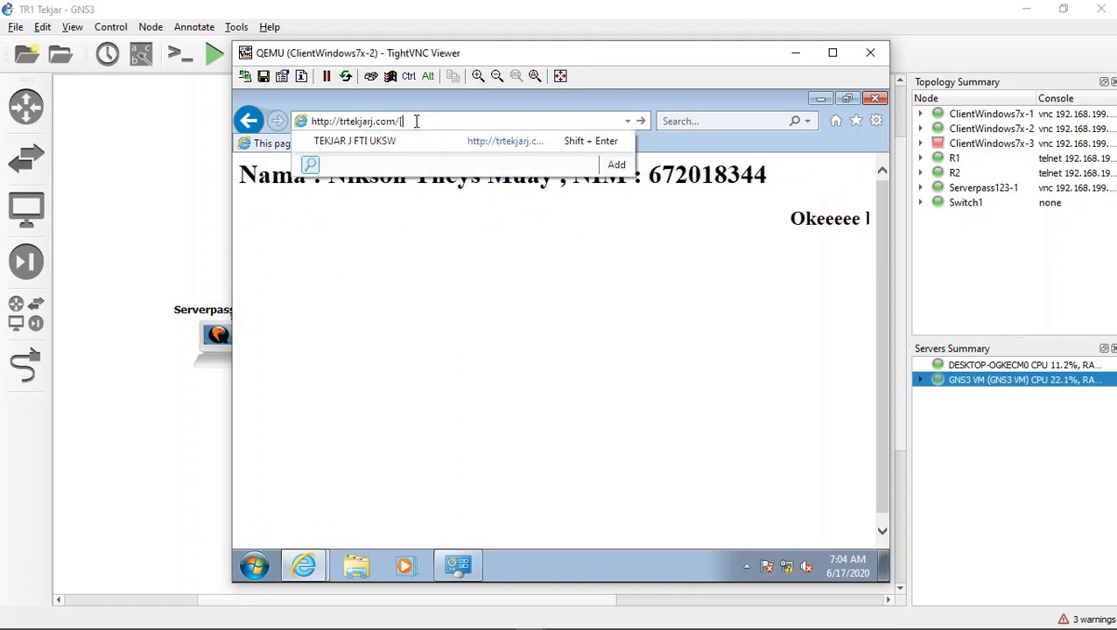
{"action": "type", "text": "h"}
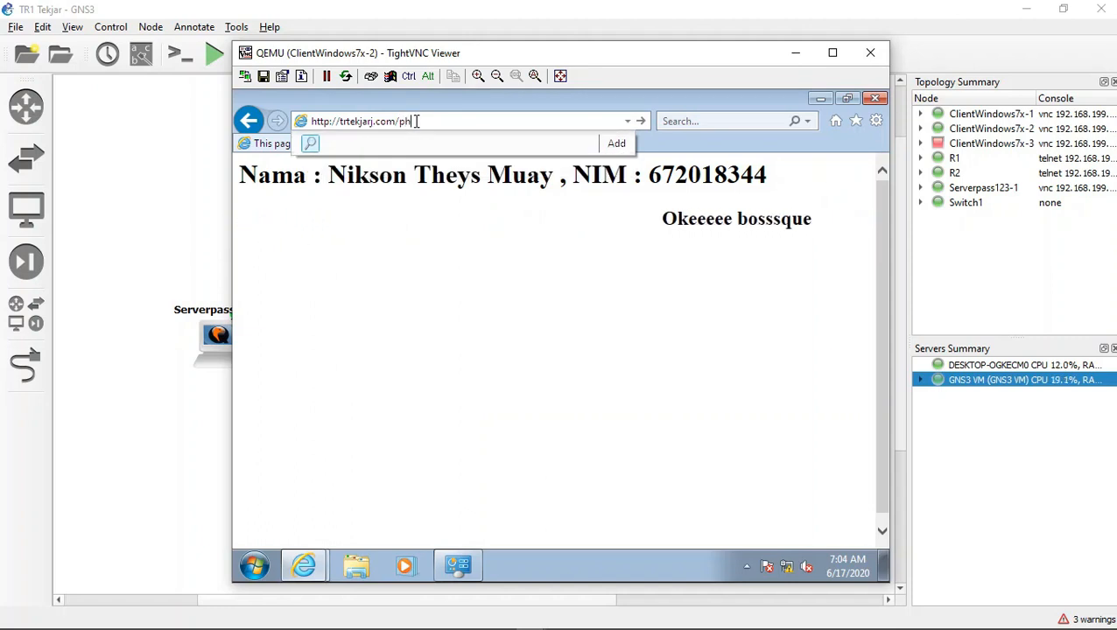
{"action": "type", "text": "pmyadmin"}
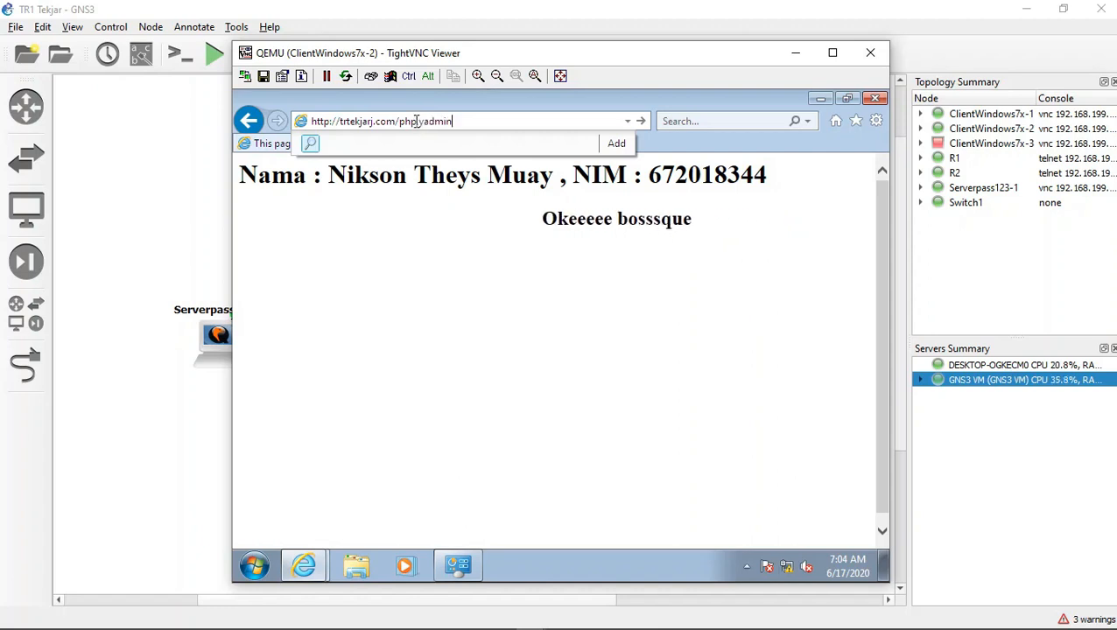
{"action": "key", "text": "Return"}
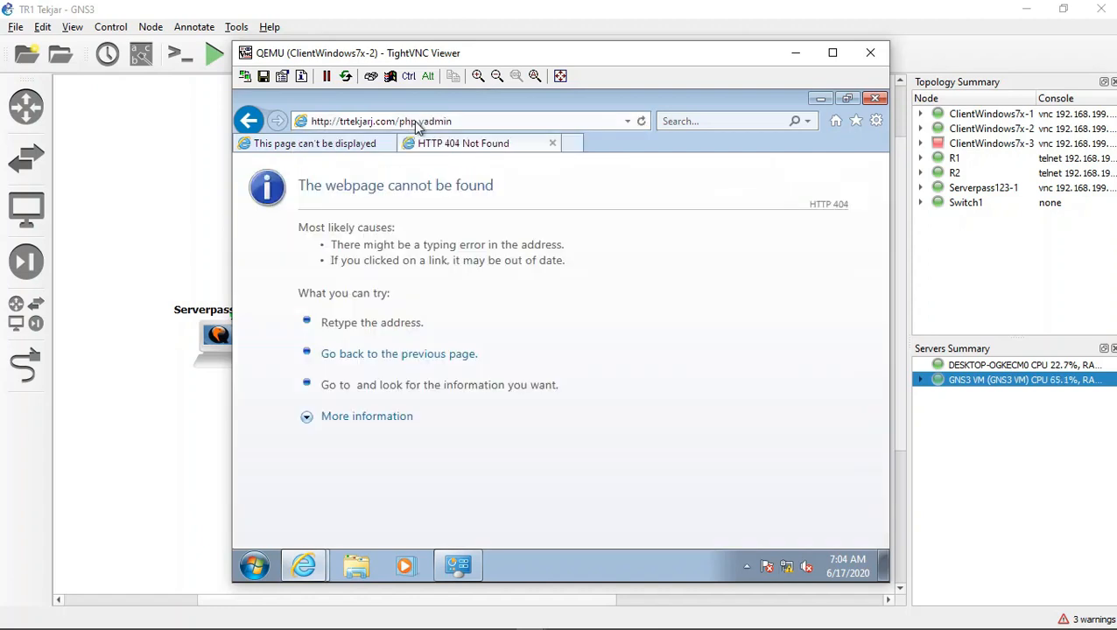
Step: Correct the misspelled page name in the web address to phpmyadmin and load trtekjarj.com/phpmyadmin
{"action": "left_click", "coordinate": [428, 124]}
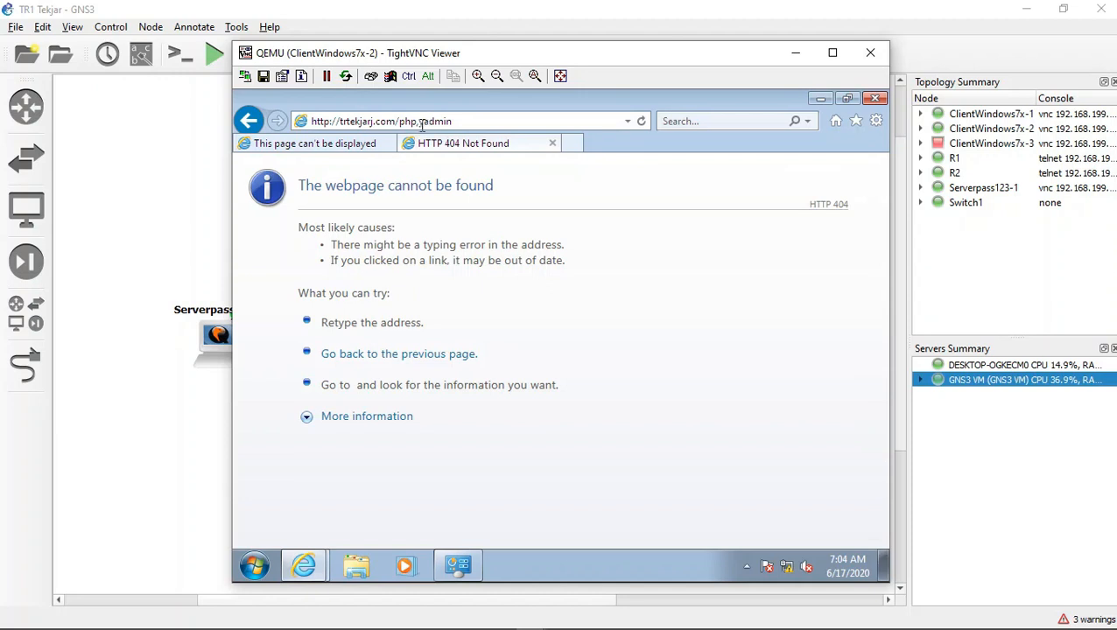
{"action": "key", "text": "BackSpace"}
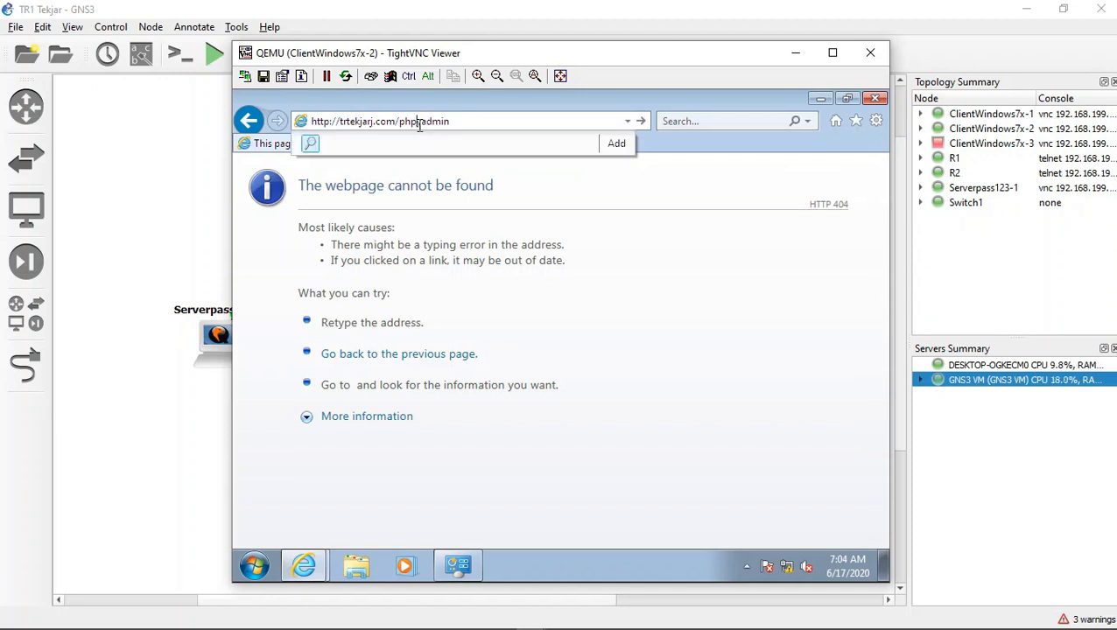
{"action": "type", "text": "ny"}
{"action": "key", "text": "Return"}
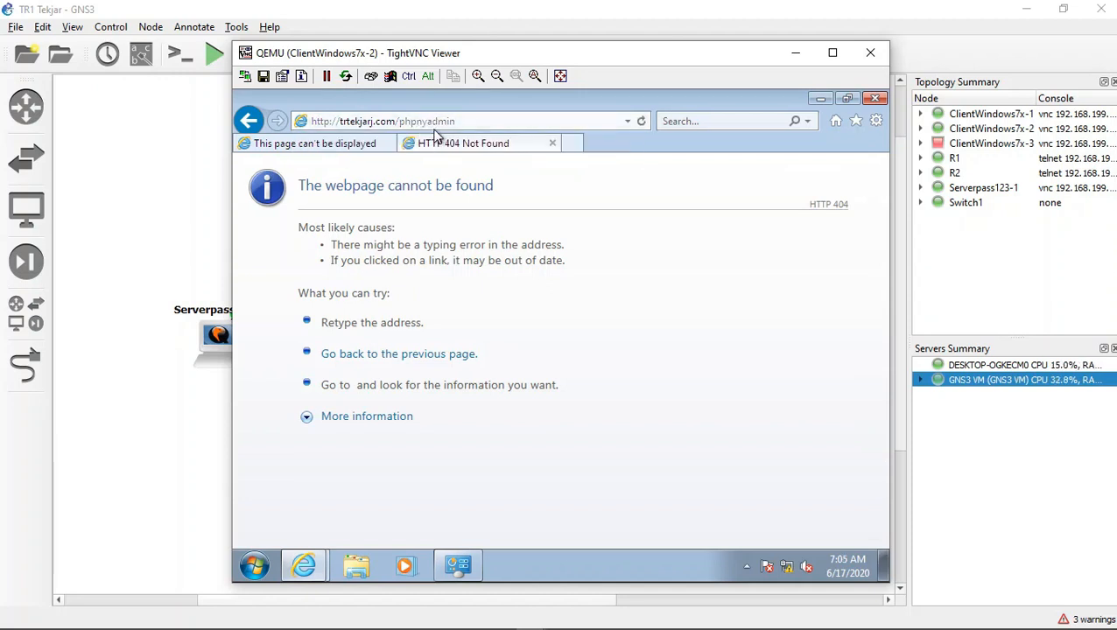
{"action": "left_click", "coordinate": [438, 126]}
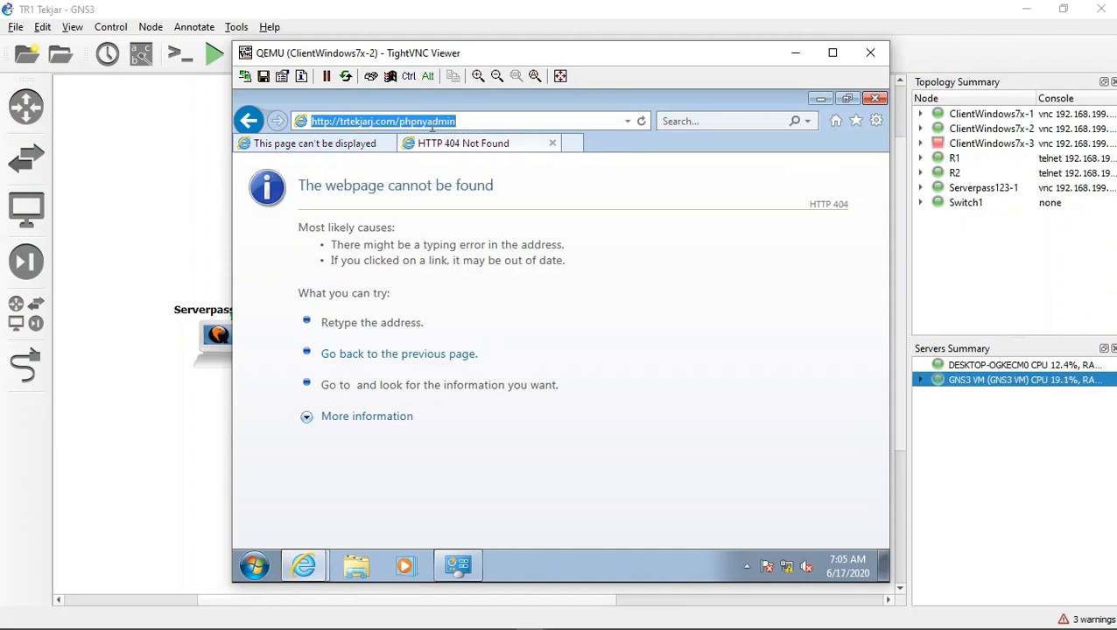
{"action": "left_click", "coordinate": [429, 123]}
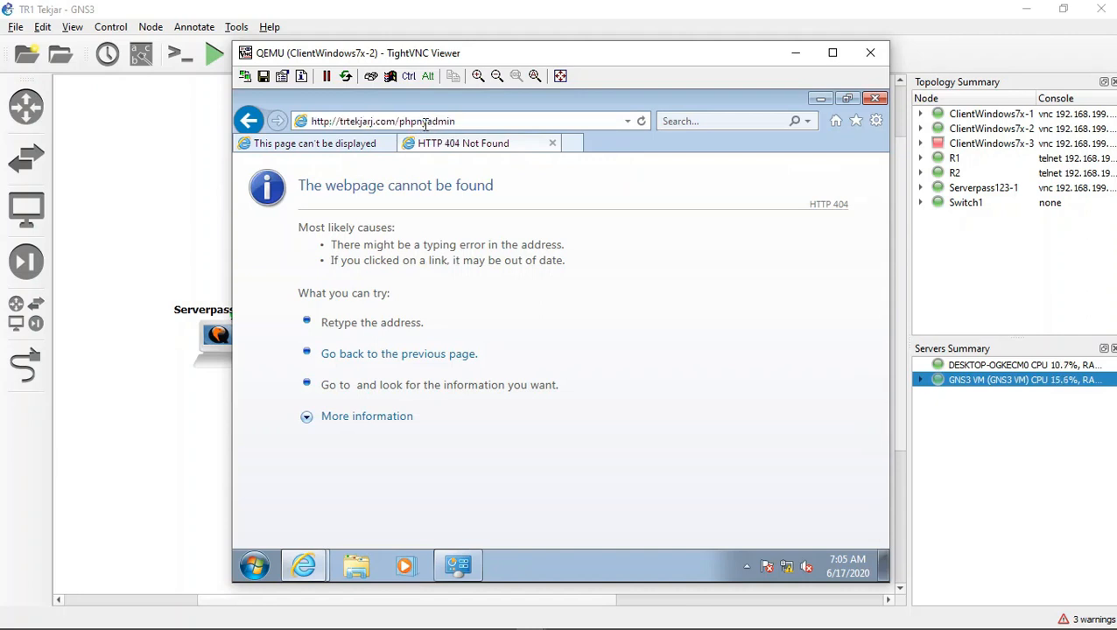
{"action": "key", "text": "Delete"}
{"action": "type", "text": "m"}
{"action": "key", "text": "Return"}
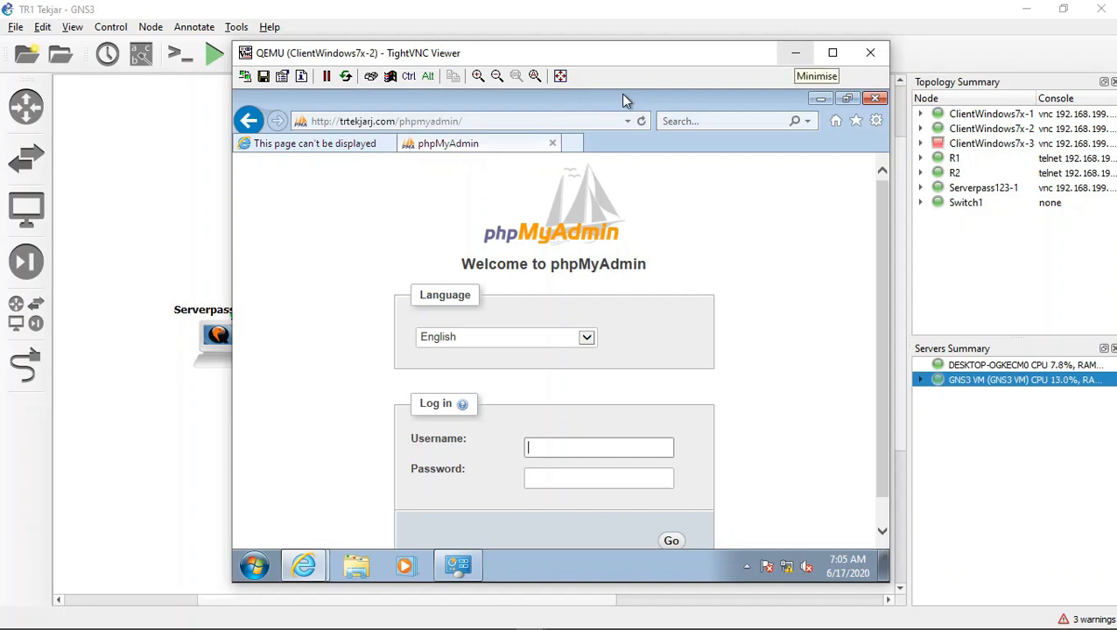
Step: Switch to the Serverpass123-1 console and close the ClientWindows7x-2 console window
{"action": "left_click", "coordinate": [795, 52]}
{"action": "mouse_move", "coordinate": [501, 625]}
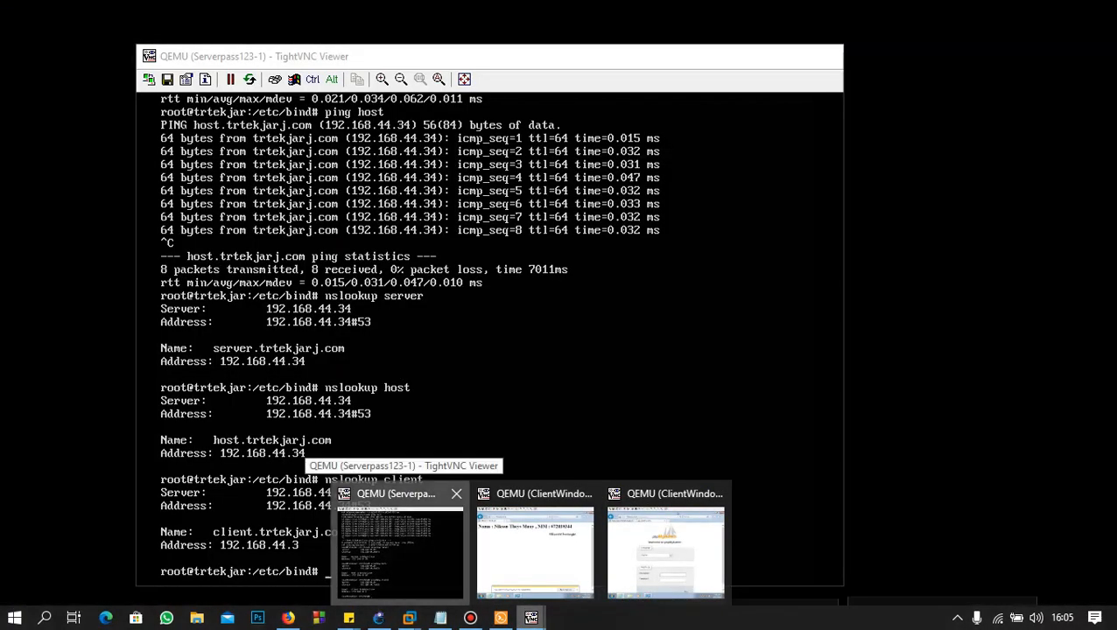
{"action": "left_click", "coordinate": [400, 545]}
{"action": "mouse_move", "coordinate": [532, 618]}
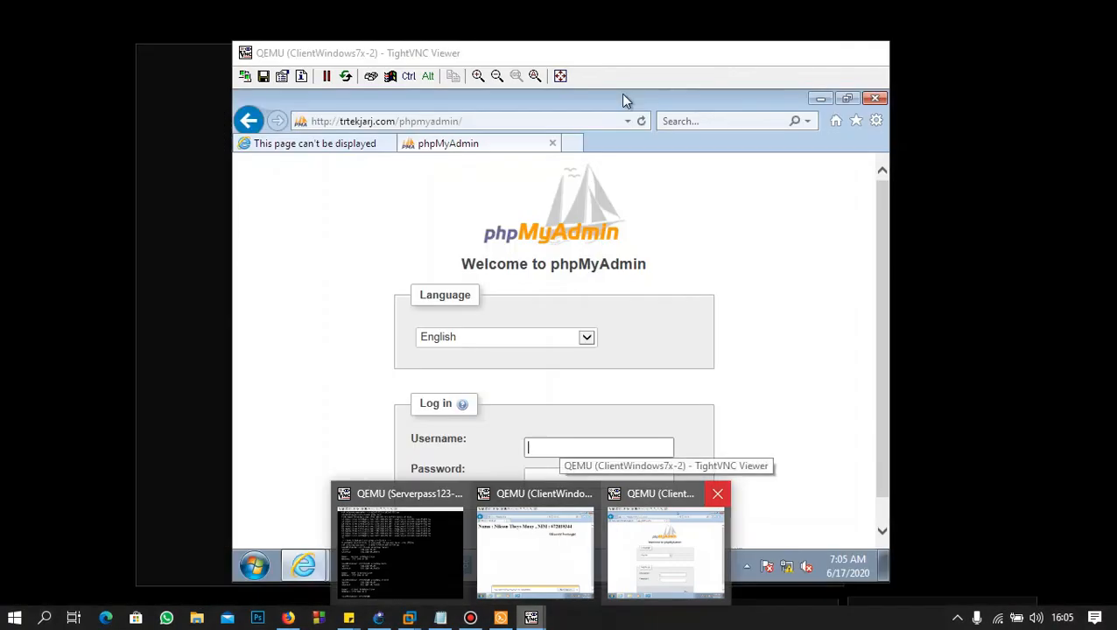
{"action": "left_click", "coordinate": [717, 494]}
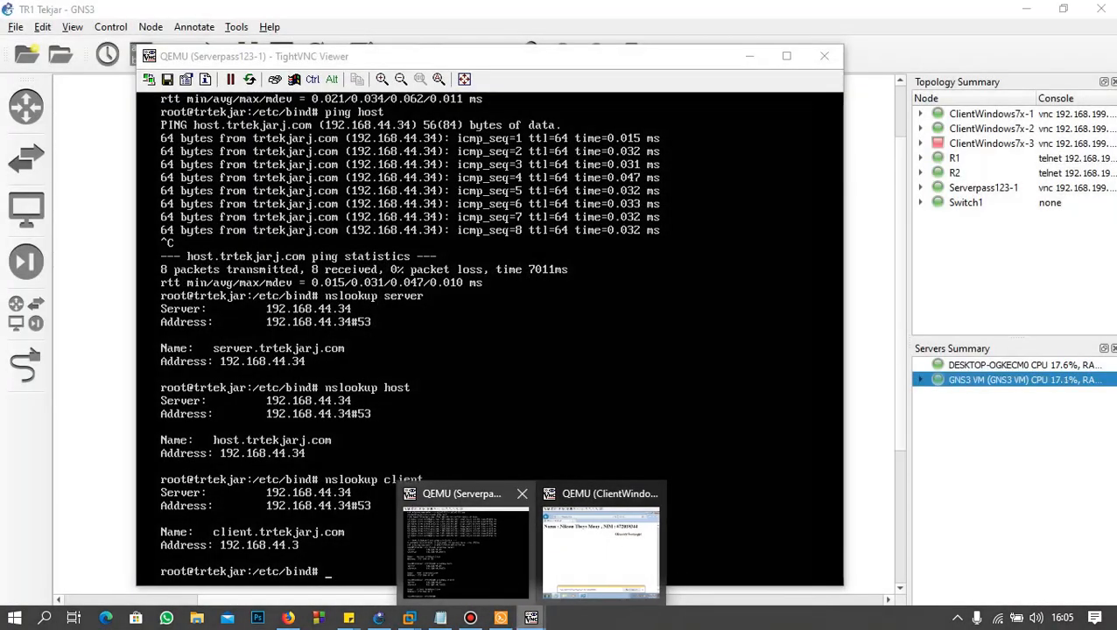
{"action": "left_click", "coordinate": [464, 545]}
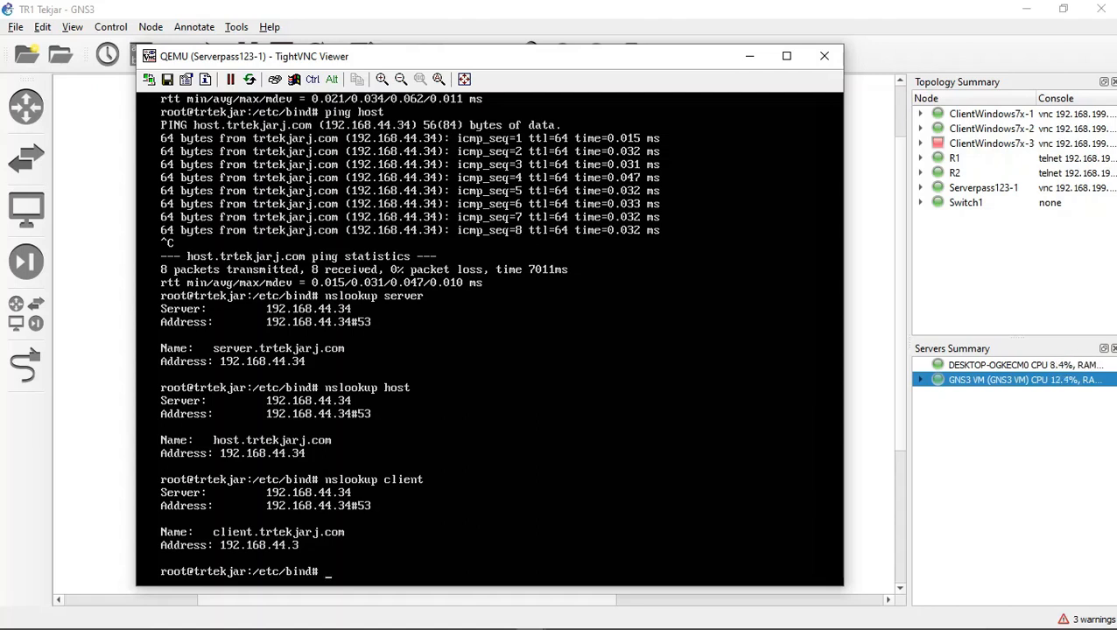
{"action": "type", "text": "sudo apt-get instal"}
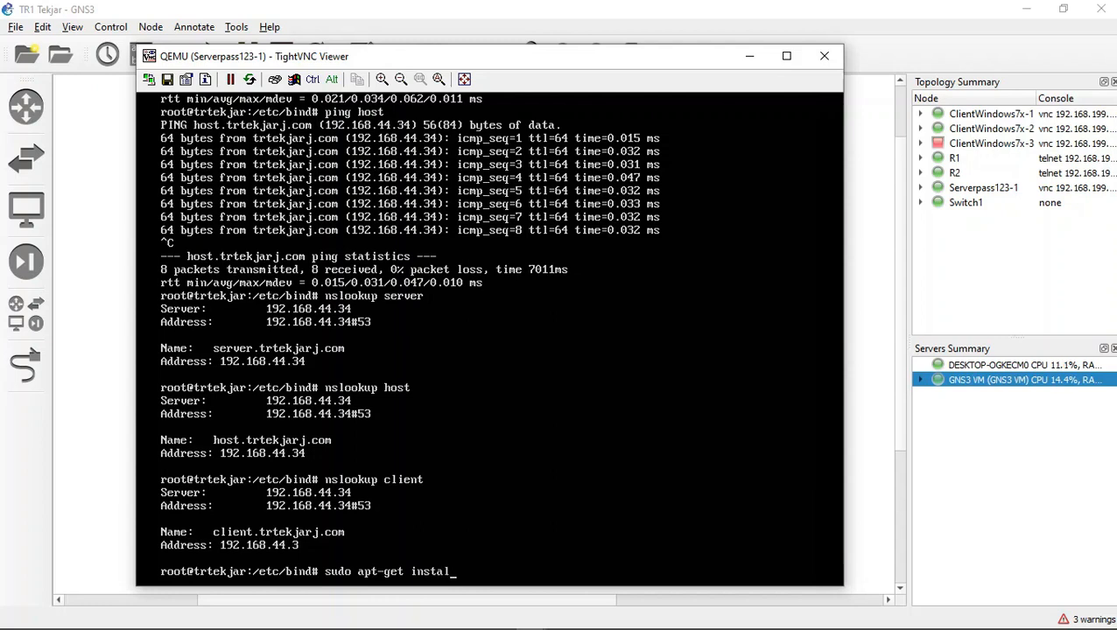
{"action": "type", "text": "l vsftpd"}
{"action": "key", "text": "BackSpace"}
{"action": "key", "text": "BackSpace"}
{"action": "key", "text": "BackSpace"}
{"action": "key", "text": "BackSpace"}
{"action": "key", "text": "BackSpace"}
{"action": "key", "text": "BackSpace"}
{"action": "key", "text": "BackSpace"}
{"action": "key", "text": "BackSpace"}
{"action": "key", "text": "BackSpace"}
{"action": "key", "text": "BackSpace"}
{"action": "key", "text": "BackSpace"}
{"action": "key", "text": "BackSpace"}
{"action": "key", "text": "BackSpace"}
{"action": "key", "text": "BackSpace"}
{"action": "key", "text": "BackSpace"}
{"action": "key", "text": "BackSpace"}
{"action": "key", "text": "BackSpace"}
{"action": "key", "text": "BackSpace"}
{"action": "key", "text": "BackSpace"}
{"action": "key", "text": "BackSpace"}
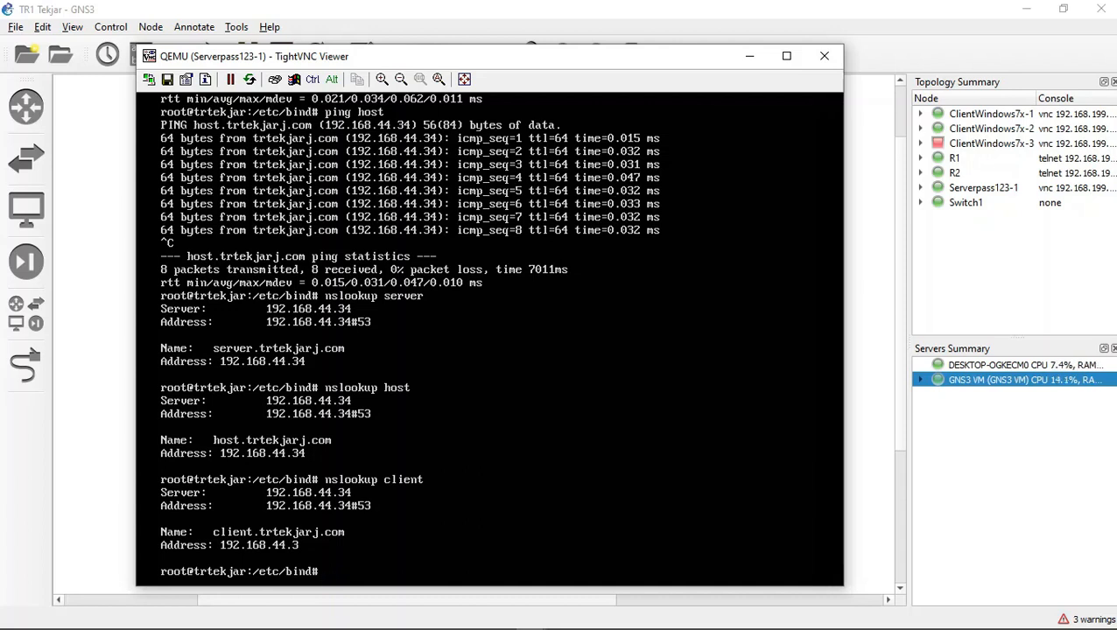
Step: Open the FTP server configuration file /etc/vsftpd.conf in nano
{"action": "type", "text": "nano /etc/"}
{"action": "type", "text": "vsftpd.conf"}
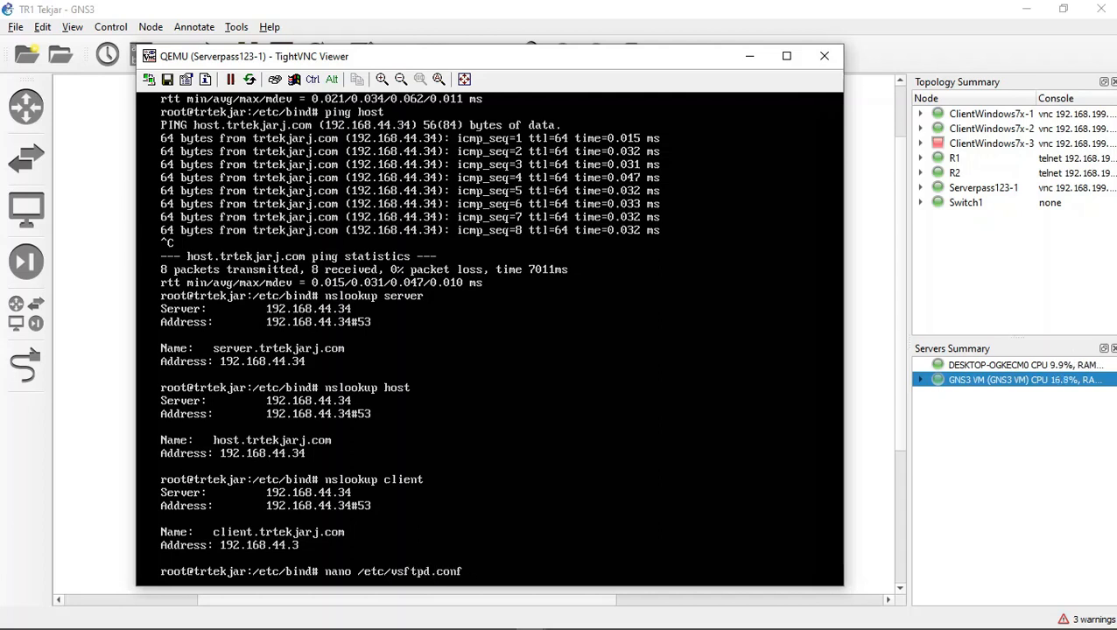
{"action": "key", "text": "Return"}
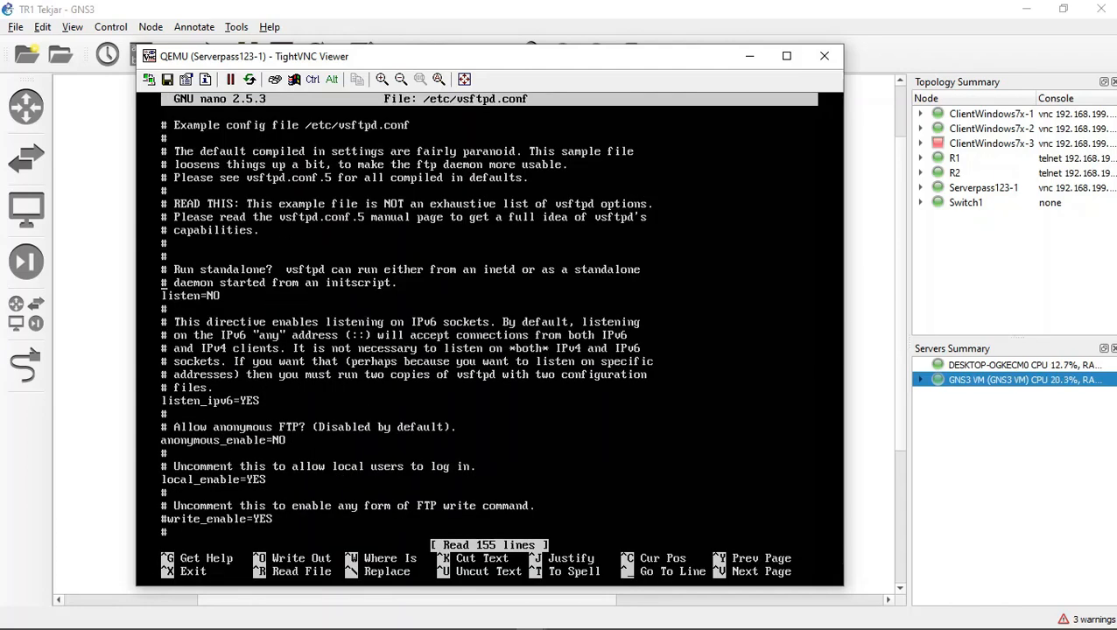
Step: Set anonymous_enable to YES in vsftpd.conf, save the file under the same name and exit nano
{"action": "key", "text": "Down"}
{"action": "key", "text": "Down"}
{"action": "key", "text": "Down"}
{"action": "key", "text": "Down"}
{"action": "key", "text": "Down"}
{"action": "key", "text": "Down"}
{"action": "key", "text": "Down"}
{"action": "key", "text": "Down"}
{"action": "key", "text": "Down"}
{"action": "key", "text": "Down"}
{"action": "key", "text": "Down"}
{"action": "key", "text": "Down"}
{"action": "key", "text": "Down"}
{"action": "key", "text": "Up"}
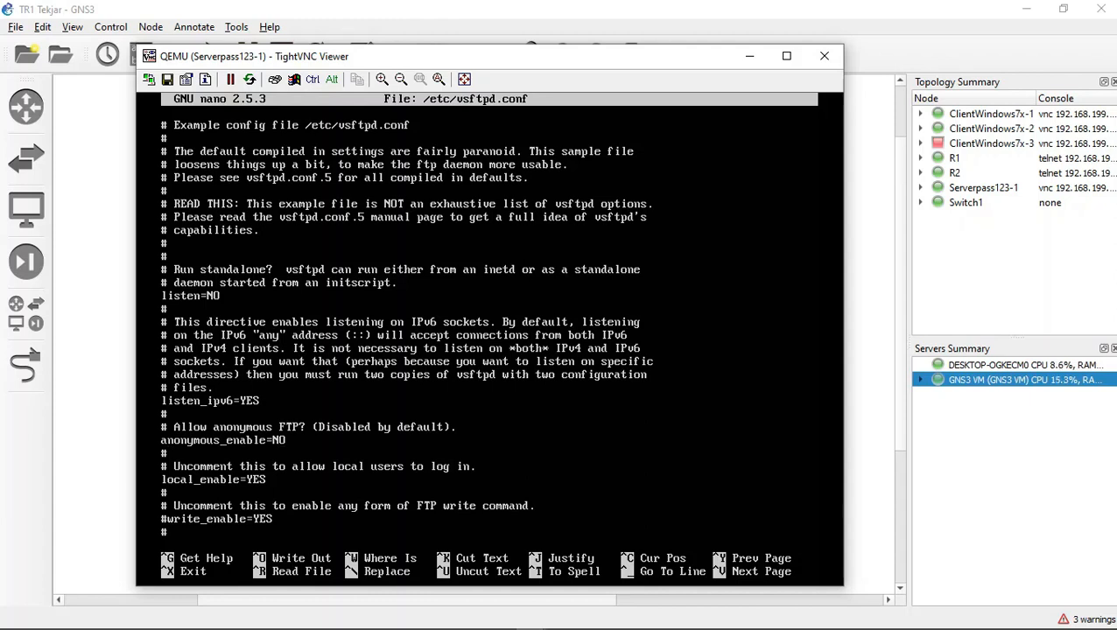
{"action": "key", "text": "BackSpace"}
{"action": "key", "text": "BackSpace"}
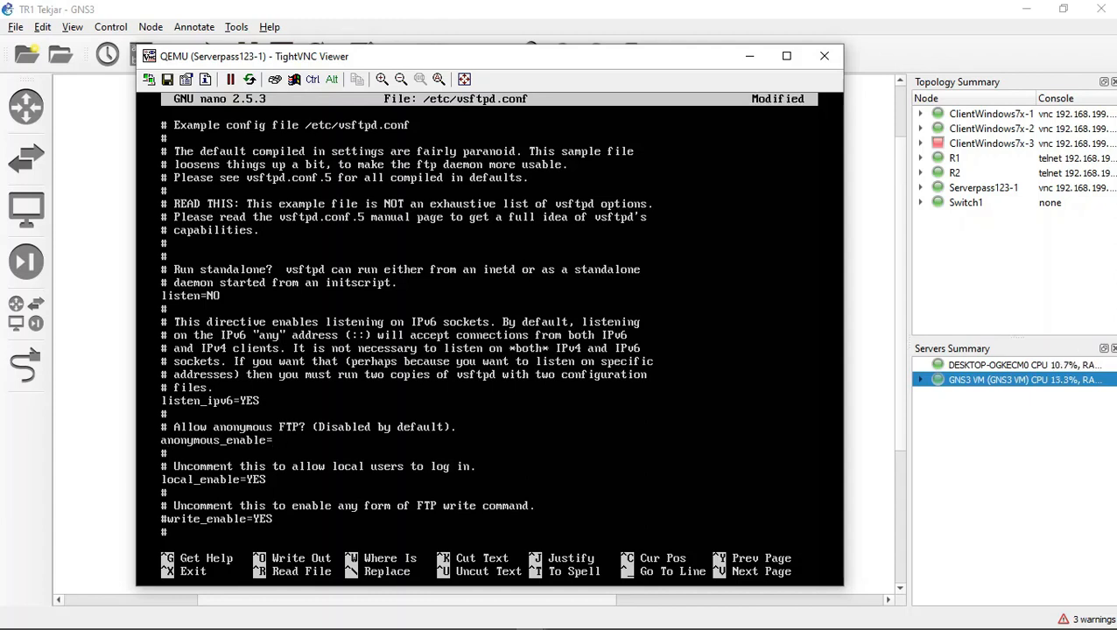
{"action": "type", "text": "YES"}
{"action": "key", "text": "ctrl+x"}
{"action": "key", "text": "y"}
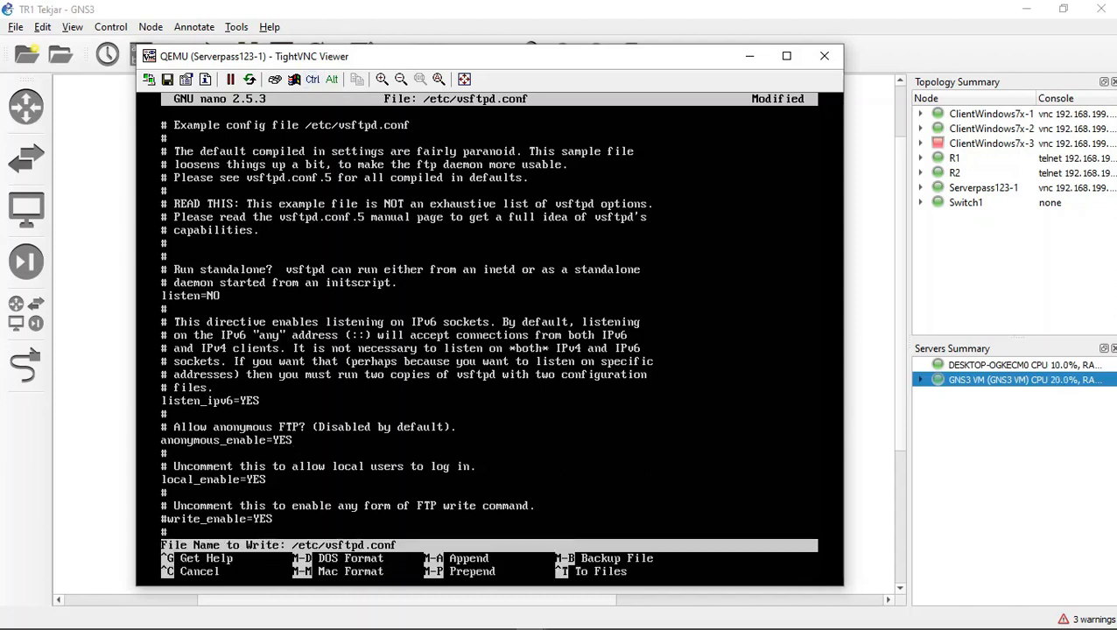
{"action": "key", "text": "Return"}
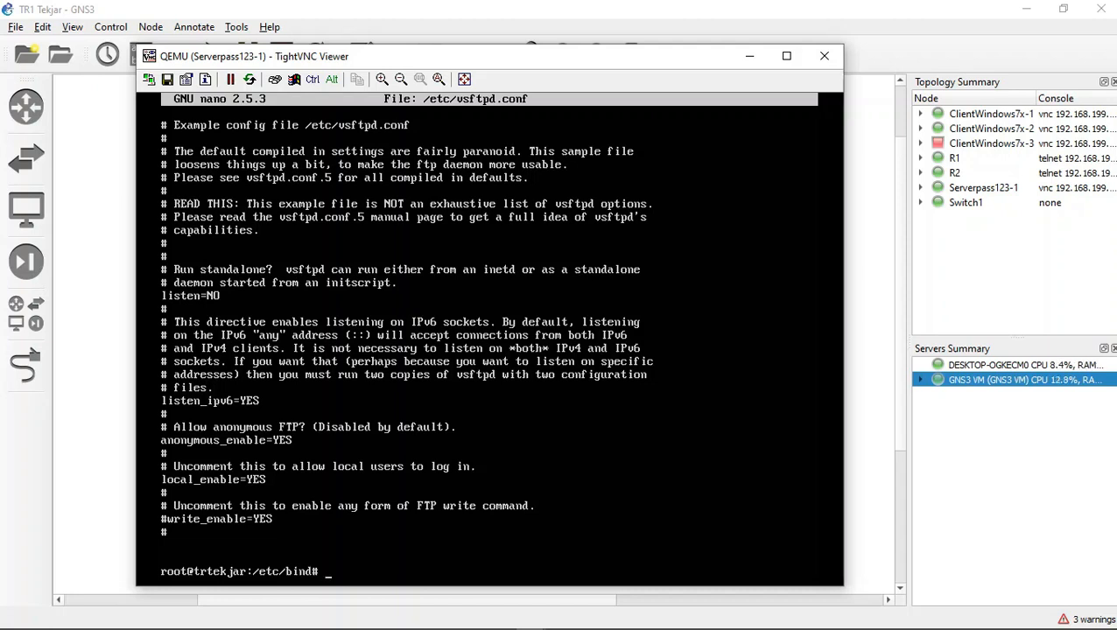
Step: Restart the FTP service with systemctl restart vsftpd
{"action": "key", "text": "Up"}
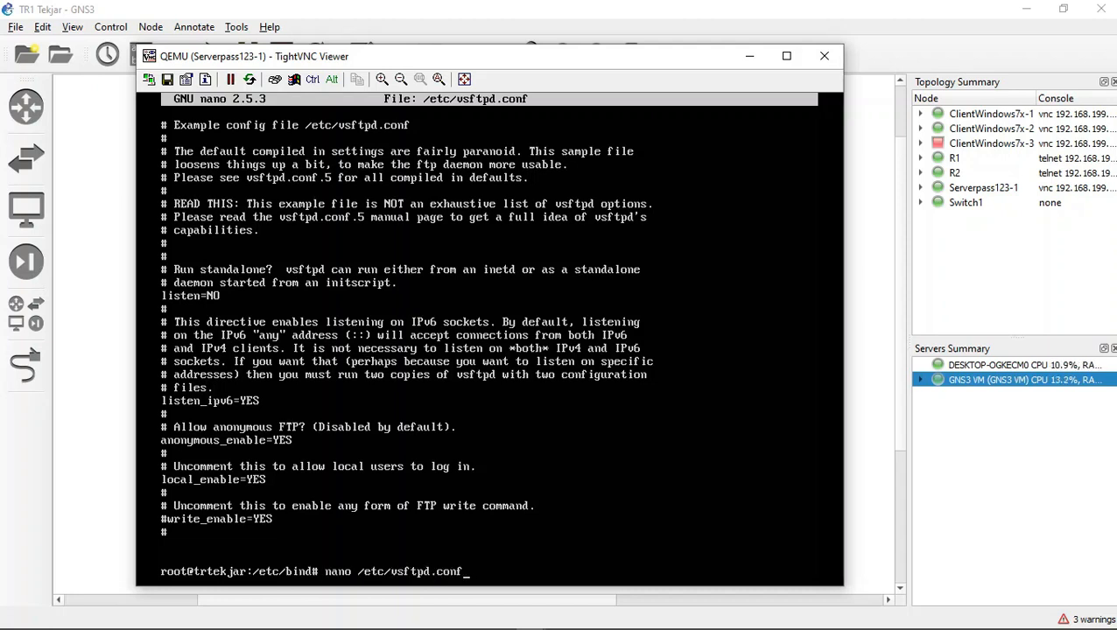
{"action": "key", "text": "BackSpace"}
{"action": "key", "text": "BackSpace"}
{"action": "key", "text": "BackSpace"}
{"action": "key", "text": "BackSpace"}
{"action": "key", "text": "BackSpace"}
{"action": "key", "text": "BackSpace"}
{"action": "key", "text": "BackSpace"}
{"action": "key", "text": "BackSpace"}
{"action": "key", "text": "BackSpace"}
{"action": "key", "text": "BackSpace"}
{"action": "key", "text": "BackSpace"}
{"action": "key", "text": "BackSpace"}
{"action": "key", "text": "BackSpace"}
{"action": "key", "text": "BackSpace"}
{"action": "key", "text": "BackSpace"}
{"action": "key", "text": "BackSpace"}
{"action": "key", "text": "BackSpace"}
{"action": "key", "text": "BackSpace"}
{"action": "key", "text": "BackSpace"}
{"action": "key", "text": "BackSpace"}
{"action": "type", "text": "system"}
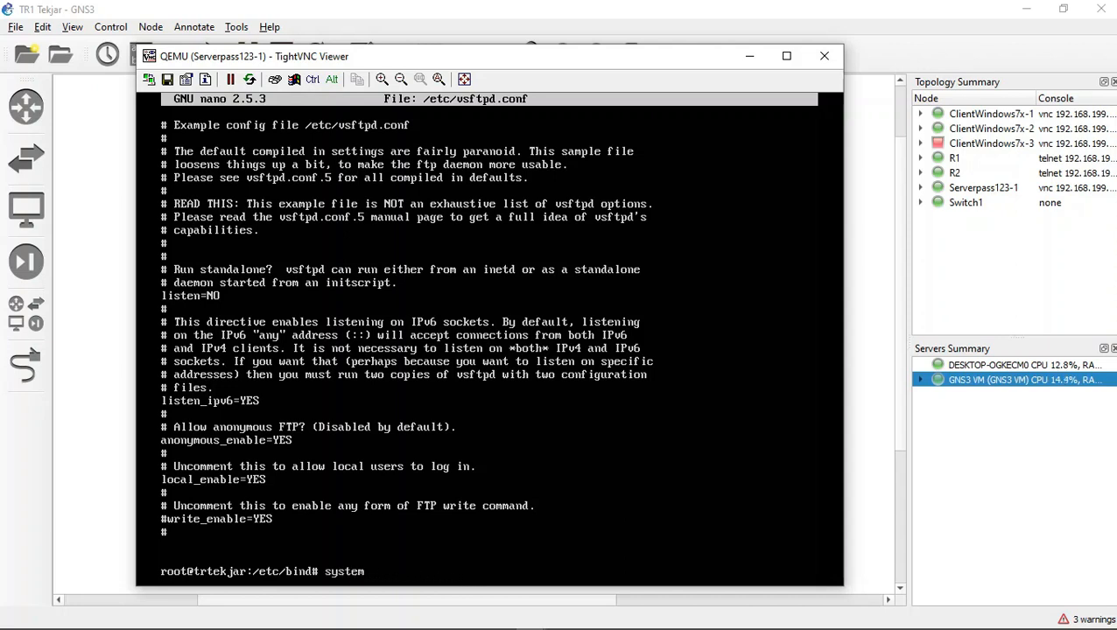
{"action": "type", "text": "ctl resta"}
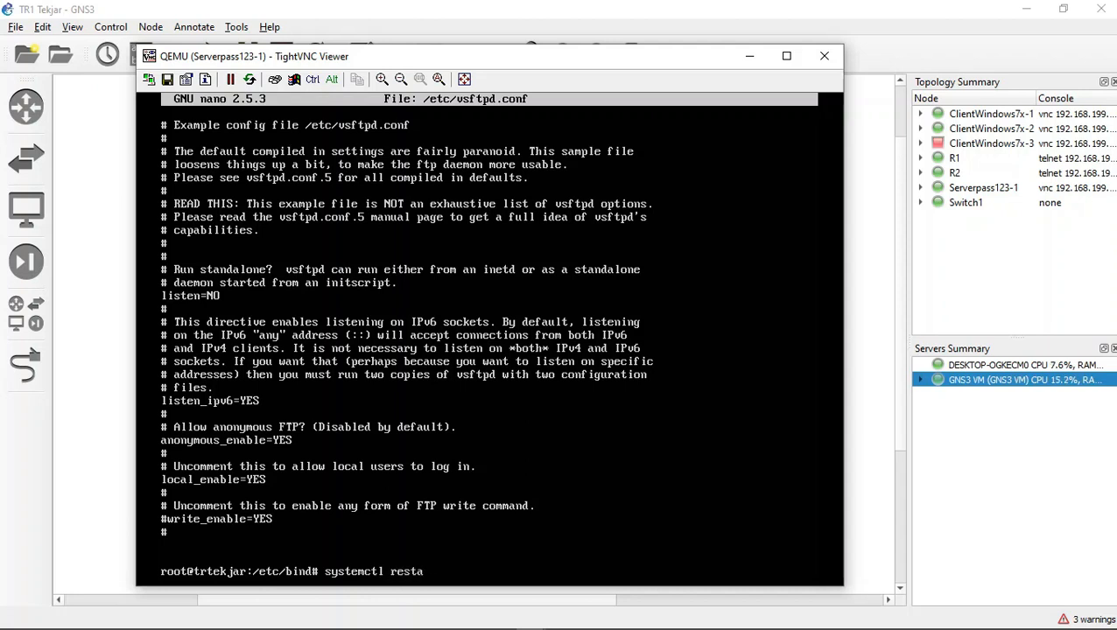
{"action": "type", "text": "rt vsftpd"}
{"action": "key", "text": "Return"}
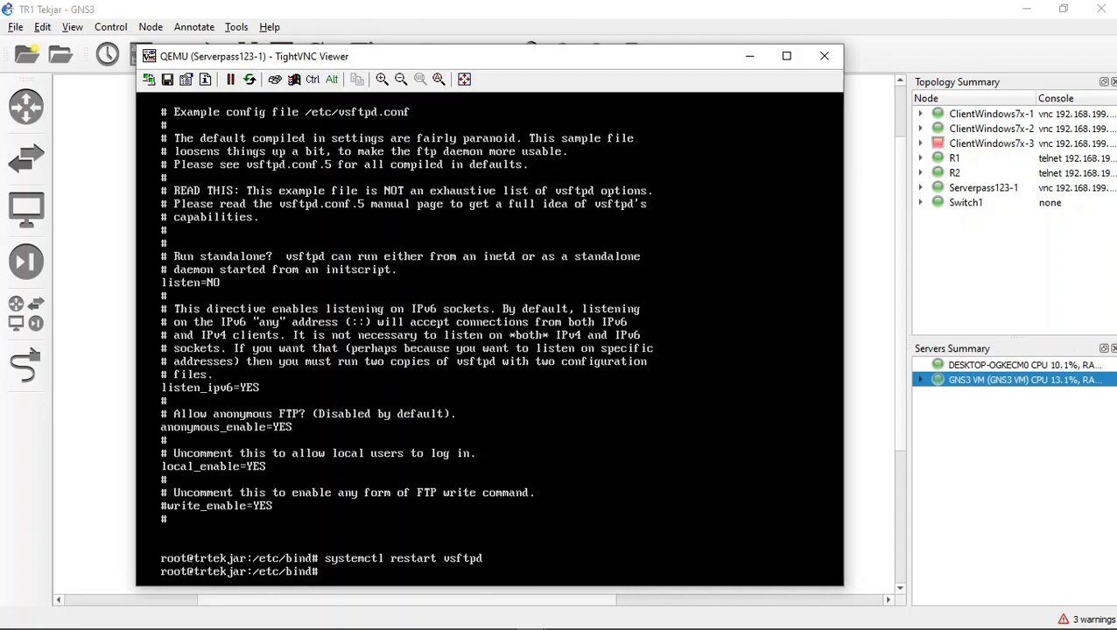
Step: Check the state of the FTP service with systemctl status vsftpd
{"action": "key", "text": "Up"}
{"action": "key", "text": "Left"}
{"action": "key", "text": "Left"}
{"action": "key", "text": "Left"}
{"action": "key", "text": "Left"}
{"action": "key", "text": "Left"}
{"action": "key", "text": "Left"}
{"action": "key", "text": "Left"}
{"action": "key", "text": "BackSpace"}
{"action": "key", "text": "BackSpace"}
{"action": "key", "text": "BackSpace"}
{"action": "key", "text": "BackSpace"}
{"action": "key", "text": "BackSpace"}
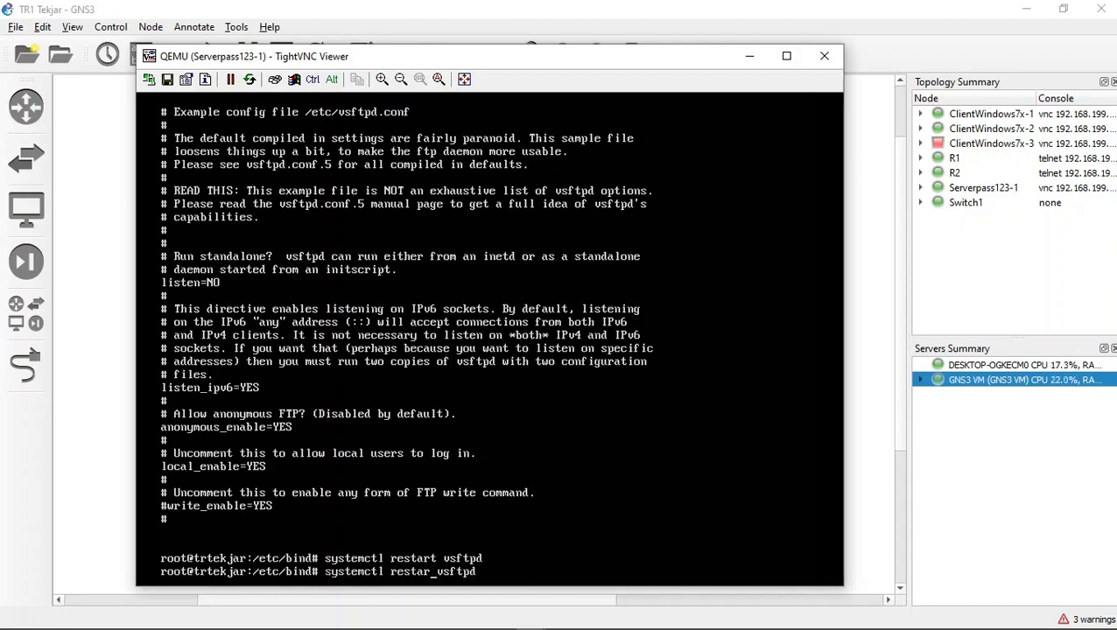
{"action": "key", "text": "BackSpace"}
{"action": "key", "text": "BackSpace"}
{"action": "type", "text": "status"}
{"action": "key", "text": "Return"}
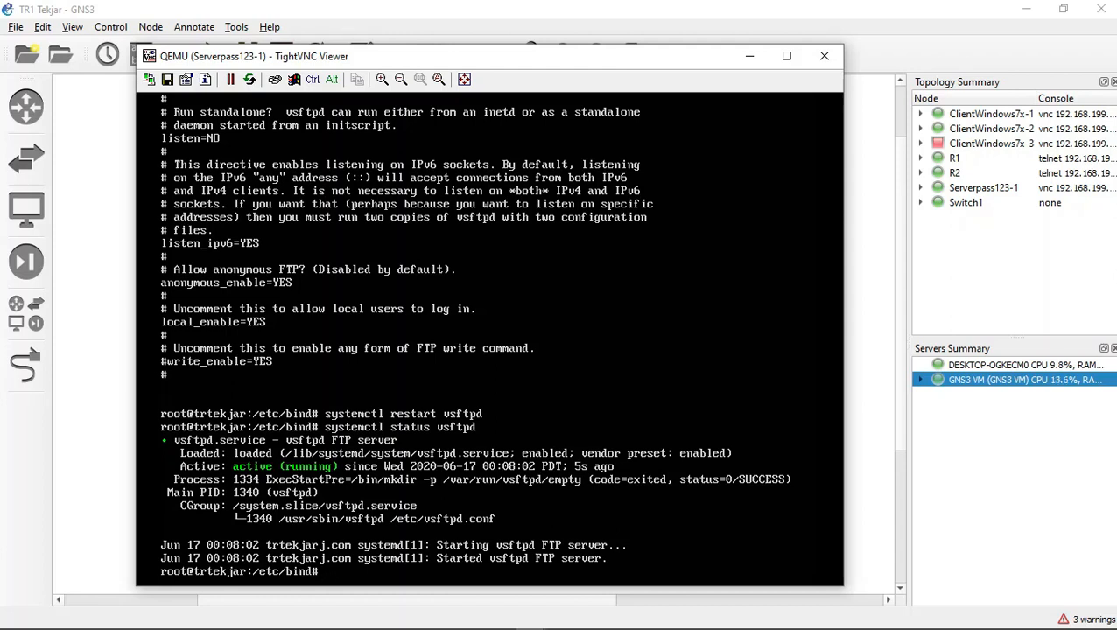
{"action": "mouse_move", "coordinate": [401, 626]}
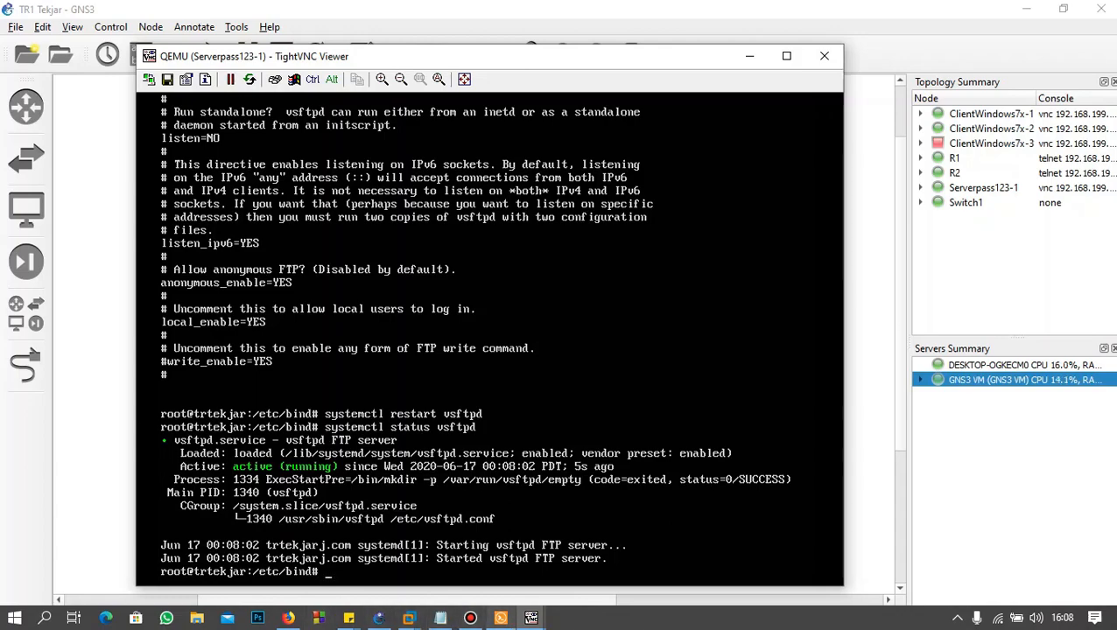
{"action": "left_click", "coordinate": [501, 618]}
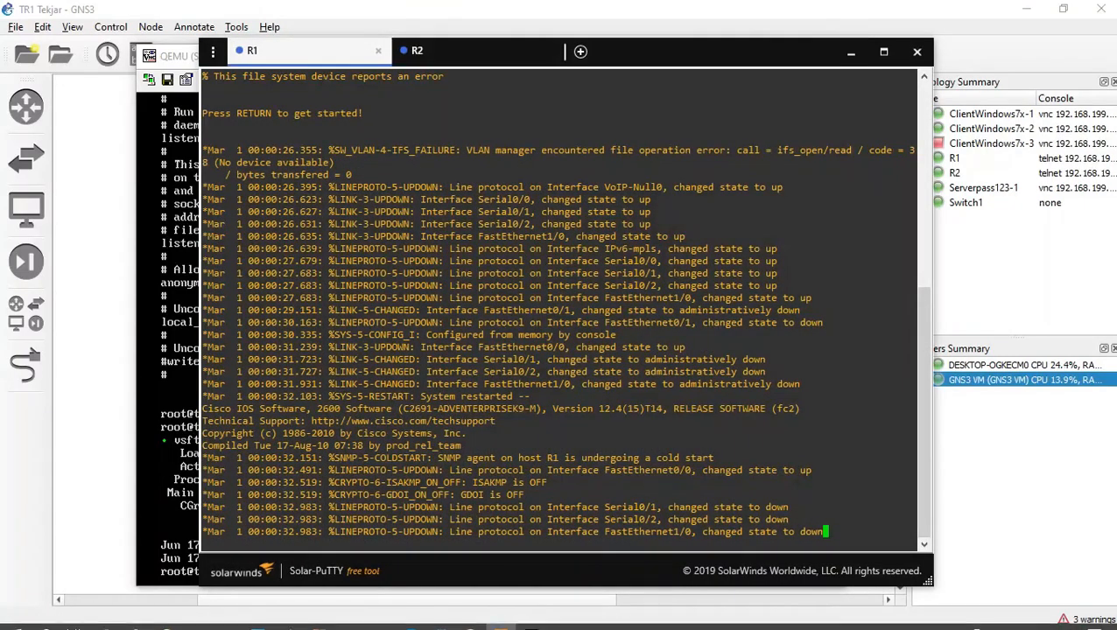
{"action": "left_click", "coordinate": [501, 618]}
Step: Switch to the ClientWindows7x-1 console and change the browser address protocol from http to ftp
{"action": "mouse_move", "coordinate": [532, 618]}
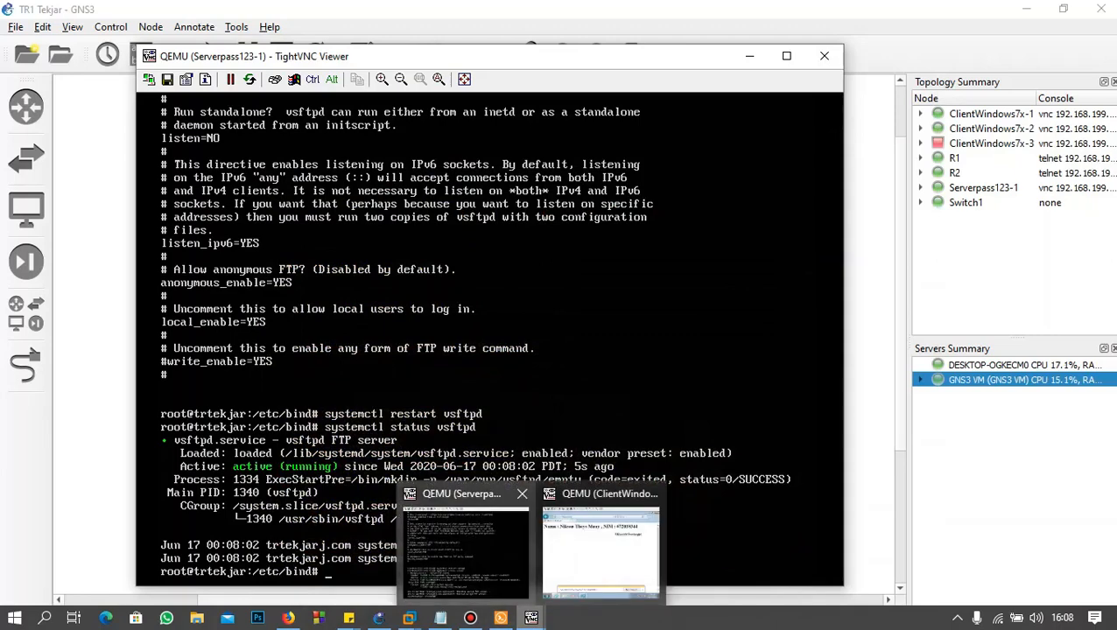
{"action": "left_click", "coordinate": [601, 547]}
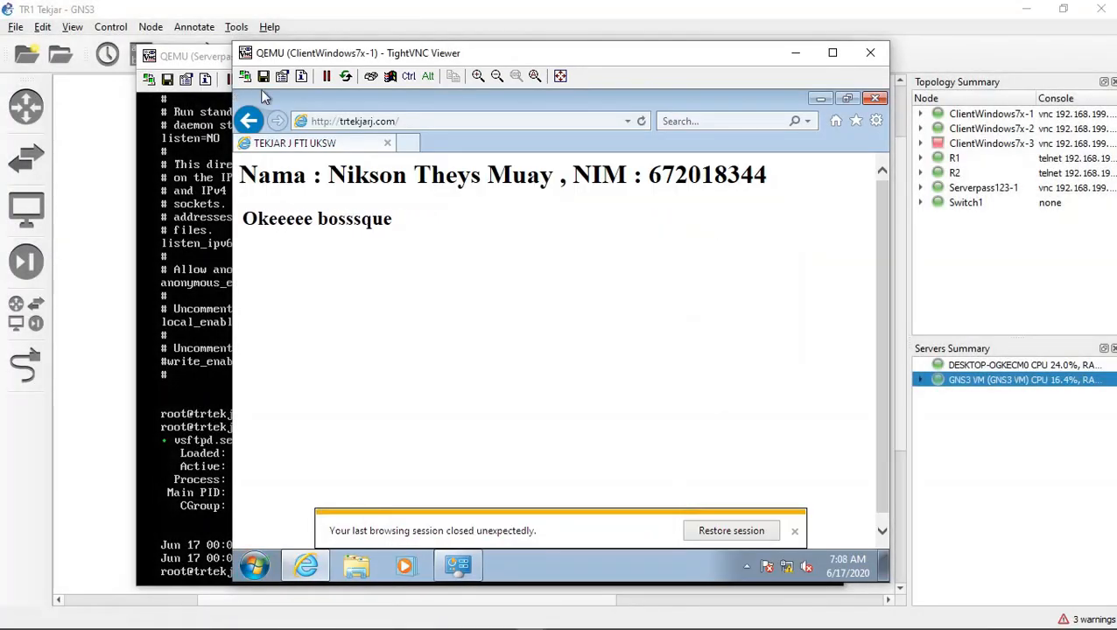
{"action": "left_click", "coordinate": [332, 122]}
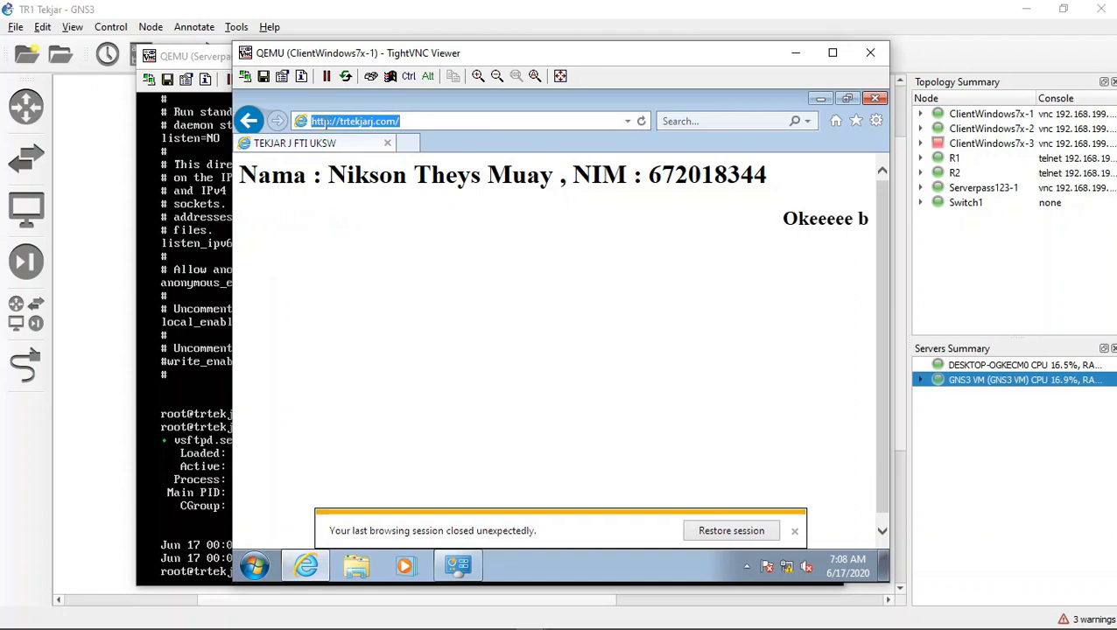
{"action": "left_click", "coordinate": [326, 122]}
{"action": "key", "text": "BackSpace"}
{"action": "key", "text": "BackSpace"}
{"action": "key", "text": "BackSpace"}
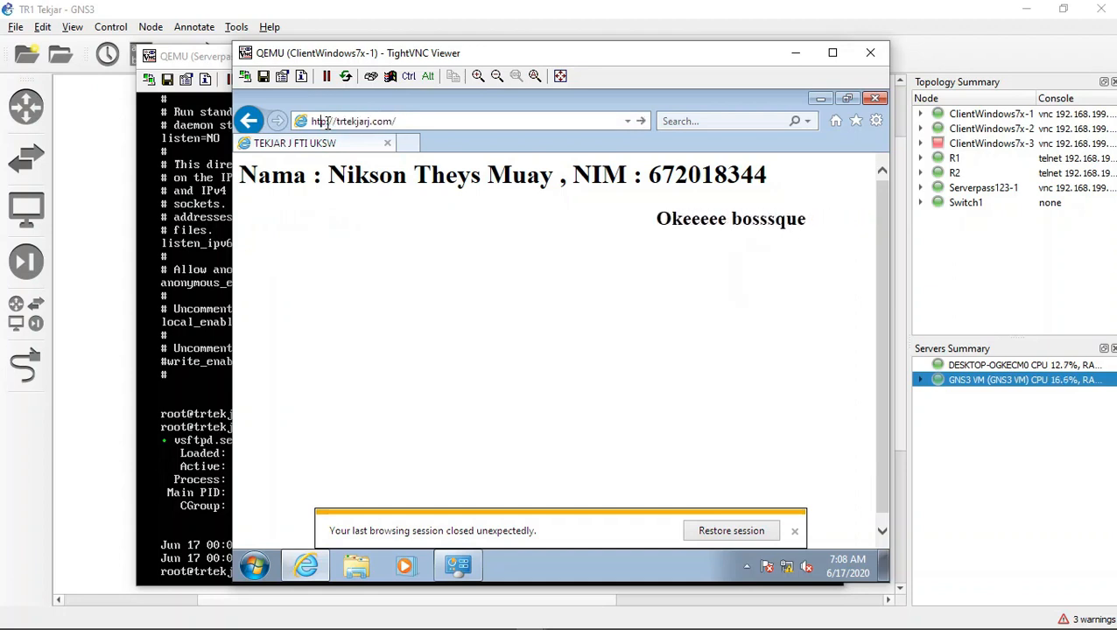
{"action": "type", "text": "ft"}
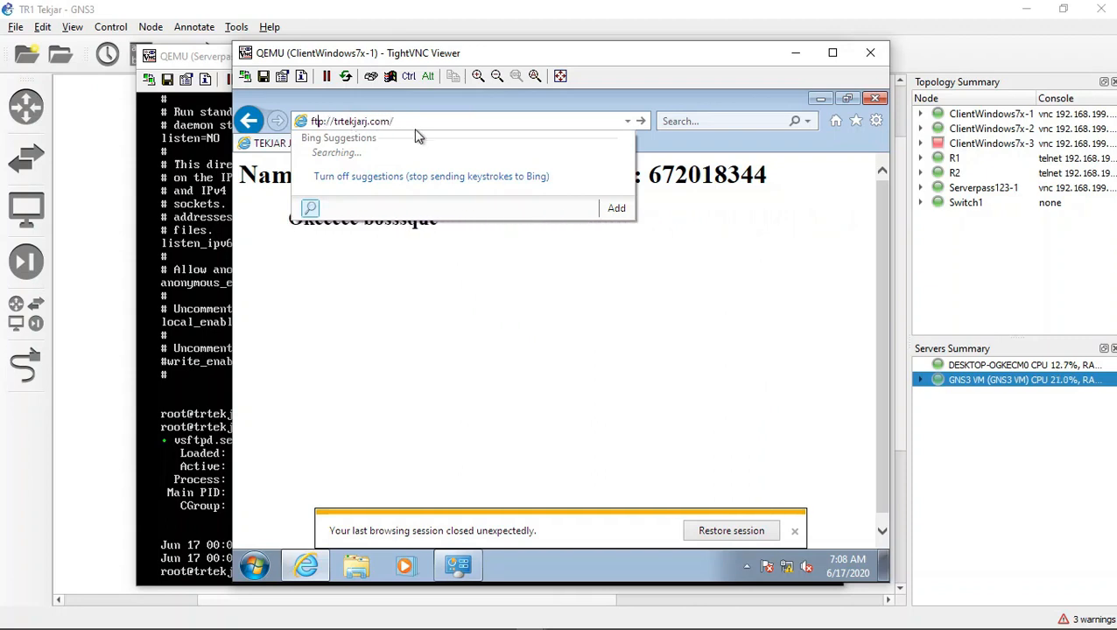
Step: Replace the host in the FTP address with 192.168.44.34 and load the server's FTP root
{"action": "key", "text": "BackSpace"}
{"action": "key", "text": "BackSpace"}
{"action": "key", "text": "BackSpace"}
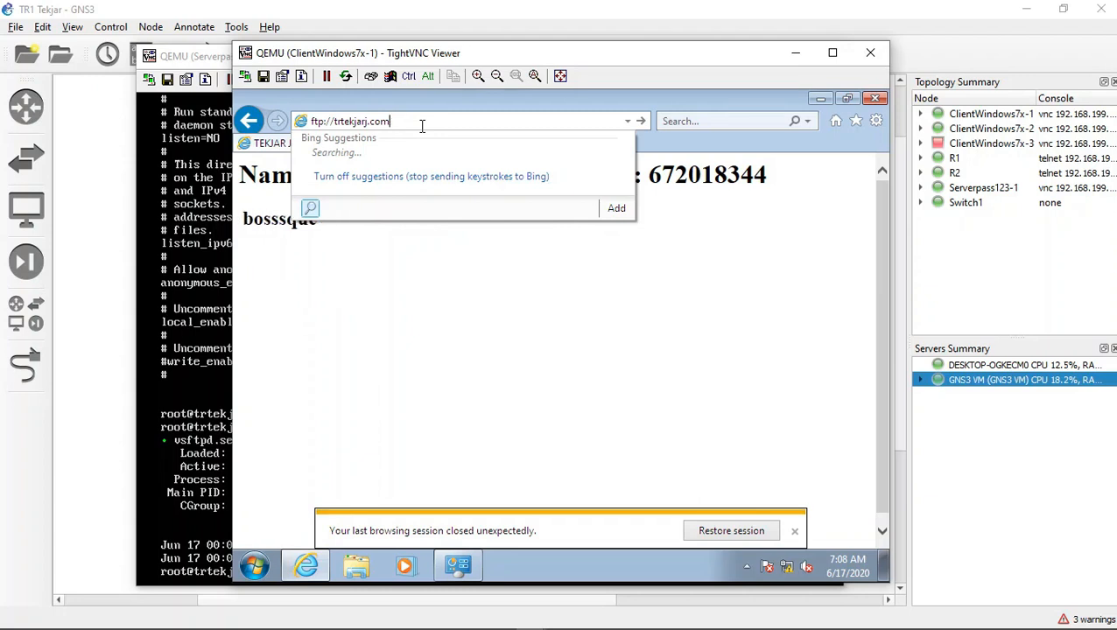
{"action": "key", "text": "BackSpace"}
{"action": "key", "text": "BackSpace"}
{"action": "key", "text": "BackSpace"}
{"action": "key", "text": "BackSpace"}
{"action": "key", "text": "BackSpace"}
{"action": "key", "text": "BackSpace"}
{"action": "key", "text": "BackSpace"}
{"action": "key", "text": "BackSpace"}
{"action": "key", "text": "BackSpace"}
{"action": "key", "text": "BackSpace"}
{"action": "key", "text": "BackSpace"}
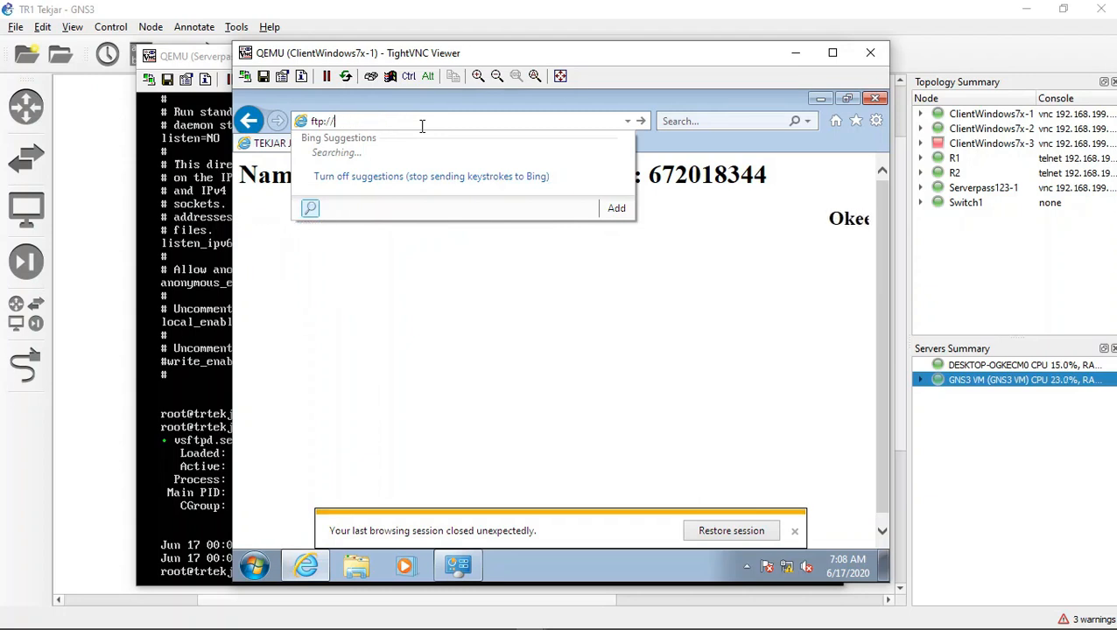
{"action": "type", "text": "192.16"}
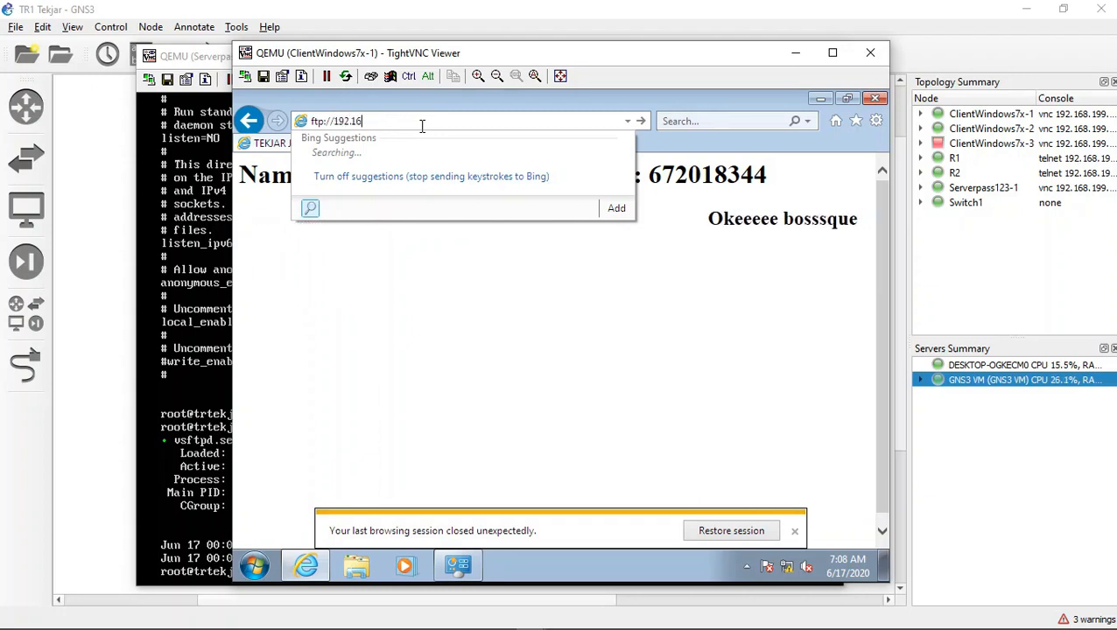
{"action": "type", "text": "8.4"}
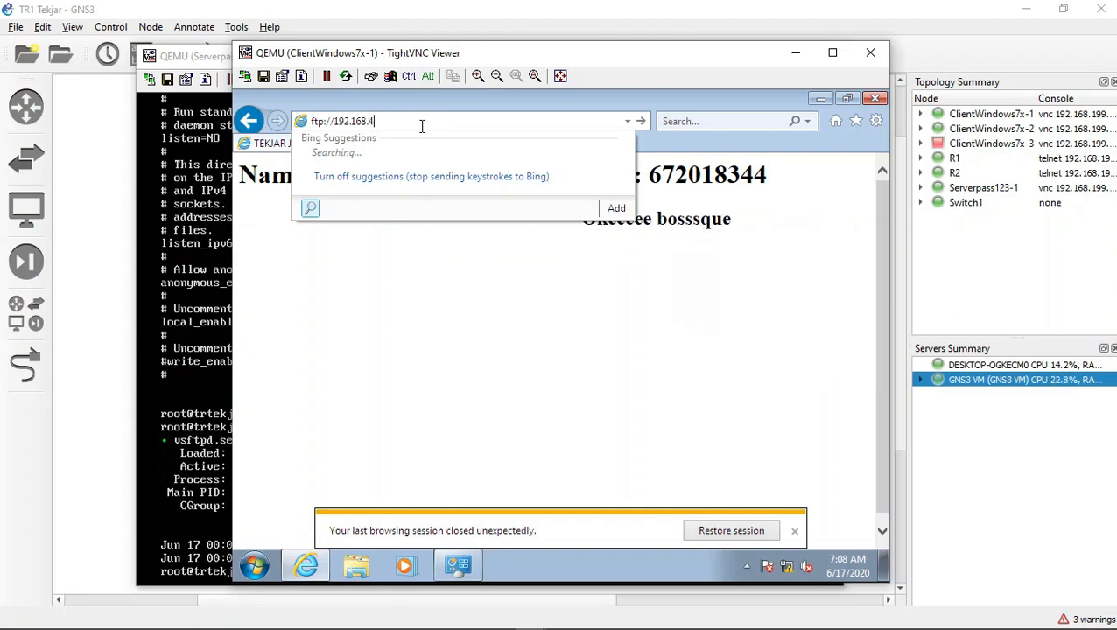
{"action": "type", "text": "4.34"}
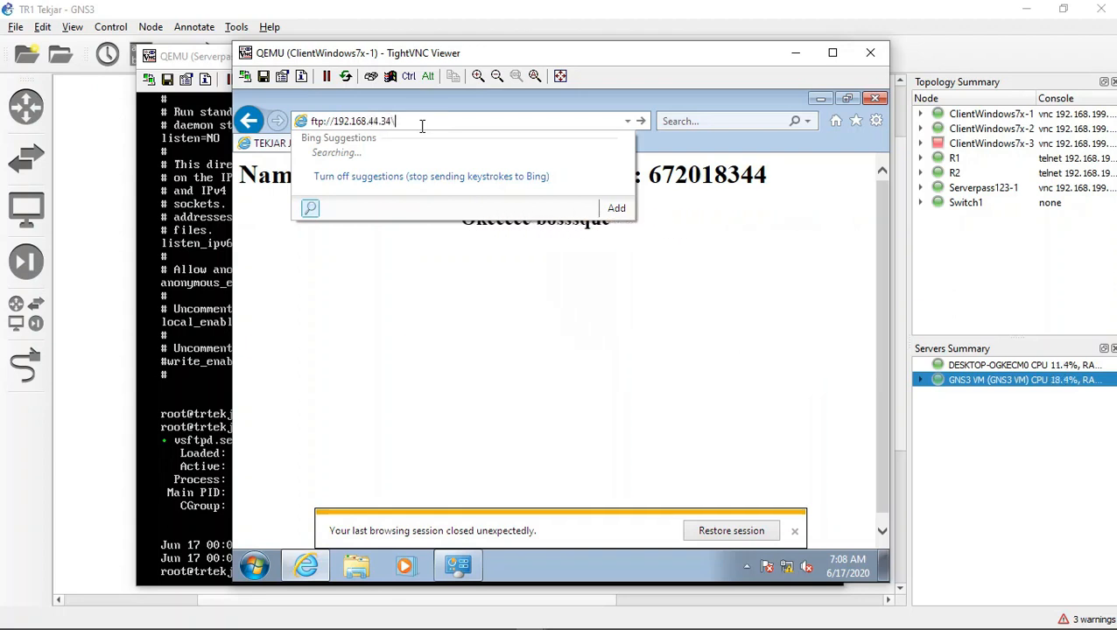
{"action": "key", "text": "Return"}
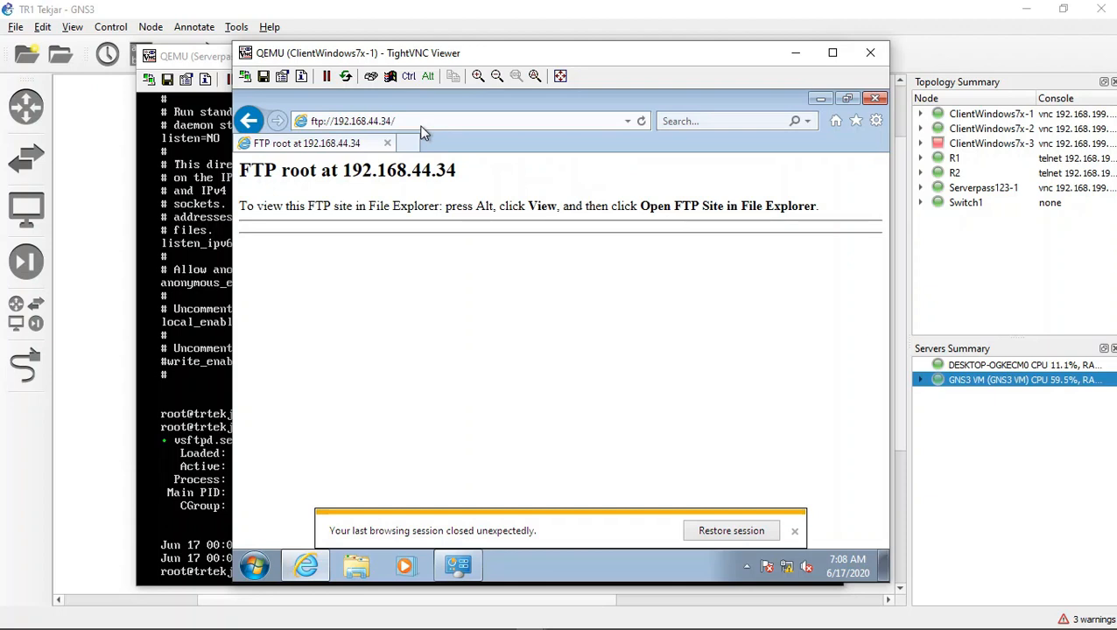
Step: Return to the Serverpass123-1 console, change to the /srv/ftp/ directory and list its contents
{"action": "mouse_move", "coordinate": [517, 629]}
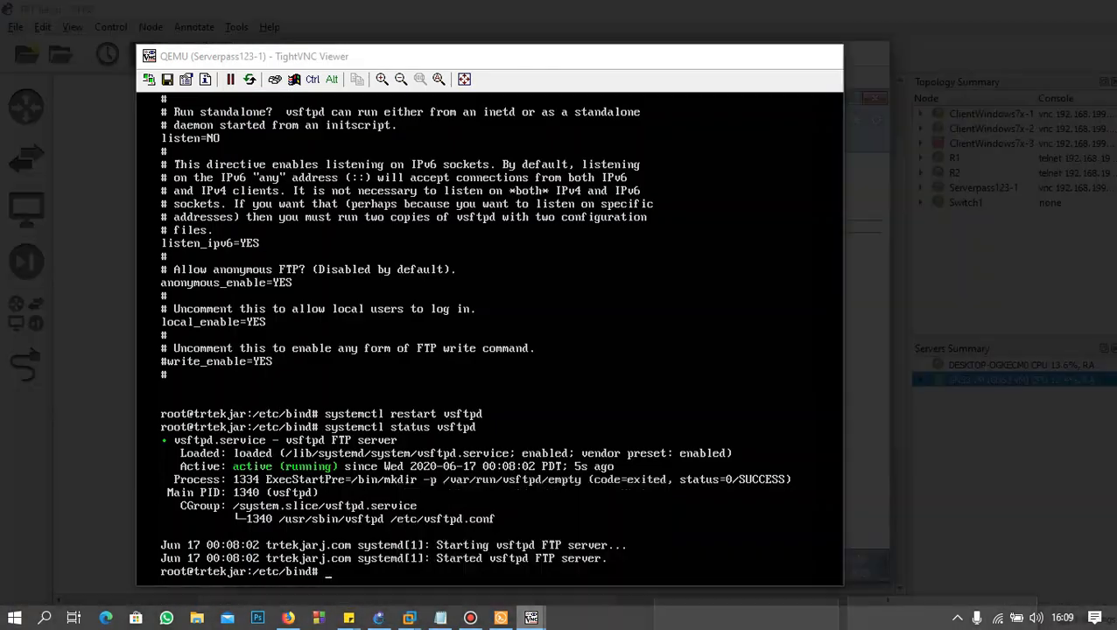
{"action": "left_click", "coordinate": [465, 543]}
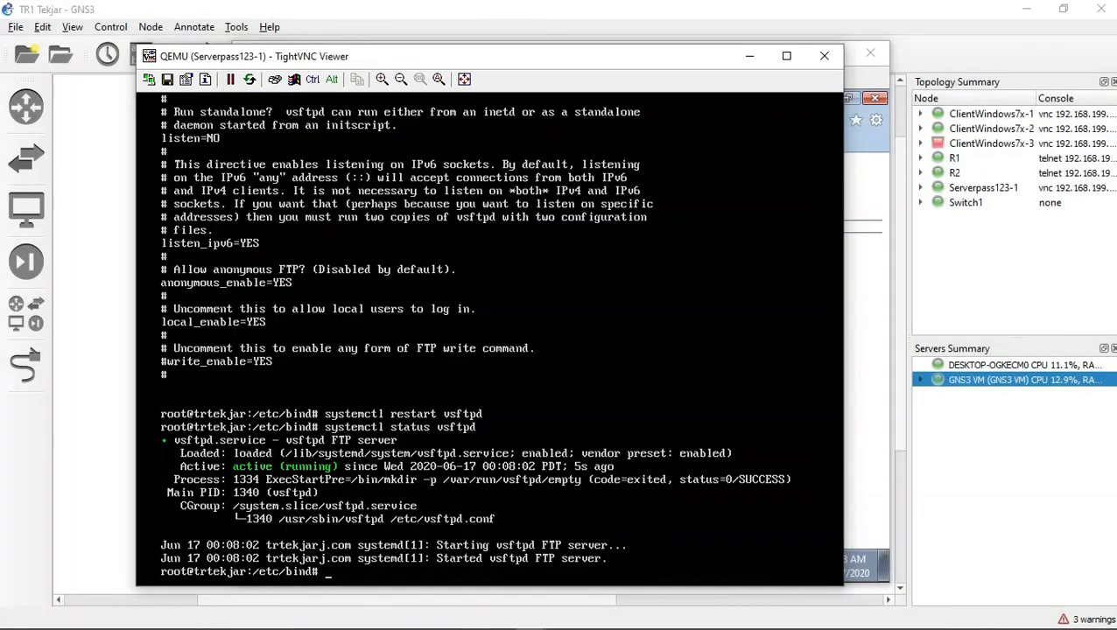
{"action": "type", "text": "cd "}
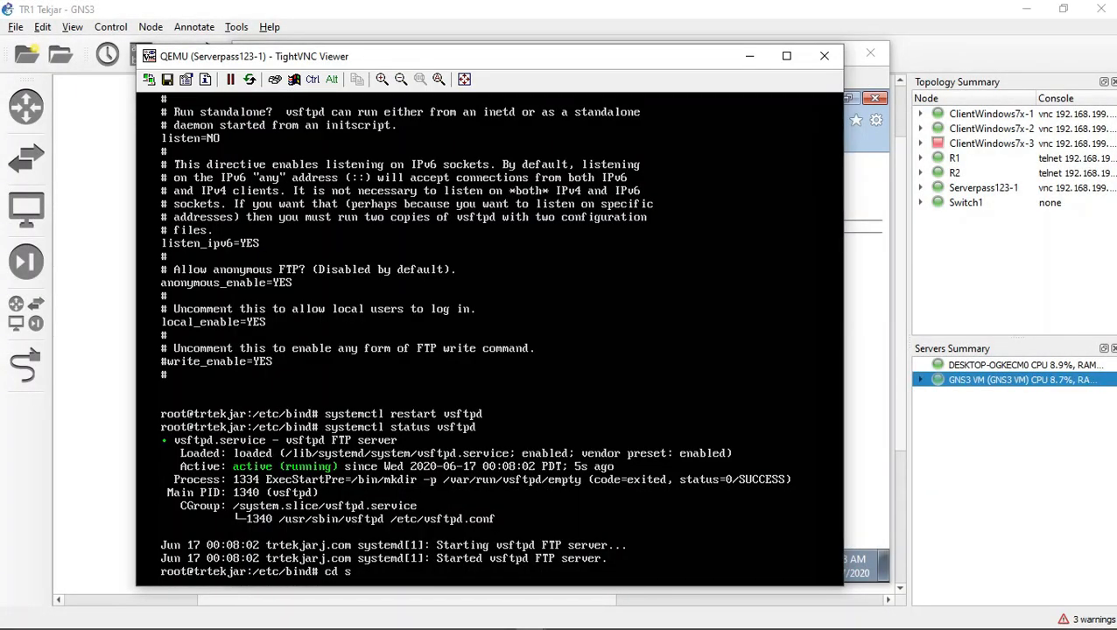
{"action": "type", "text": "/srv/ftp/"}
{"action": "key", "text": "Return"}
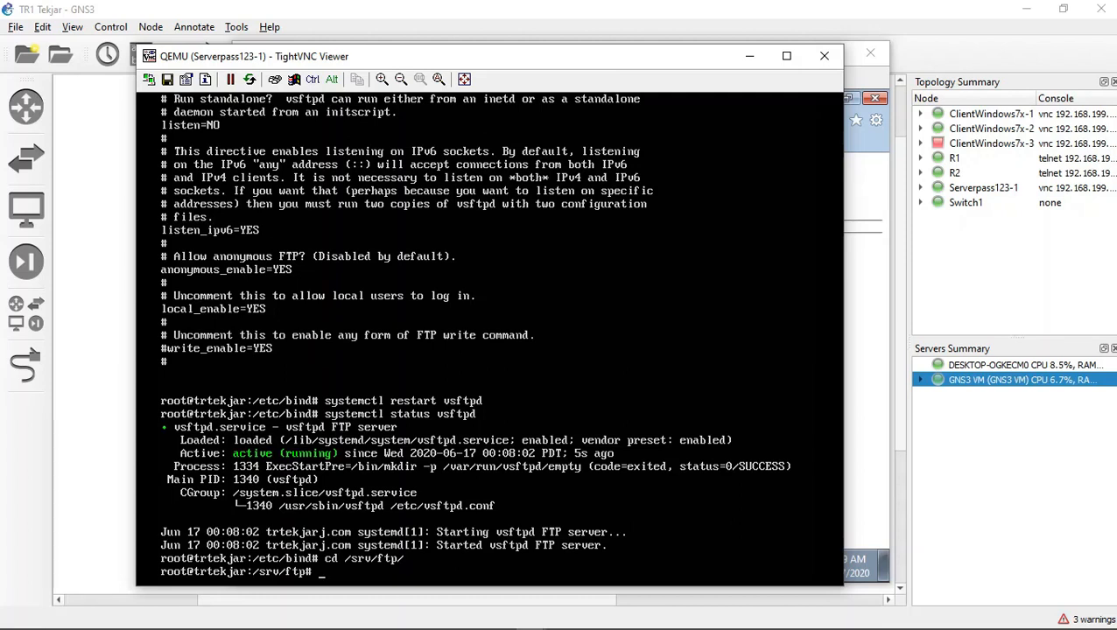
{"action": "type", "text": "ls"}
{"action": "key", "text": "Return"}
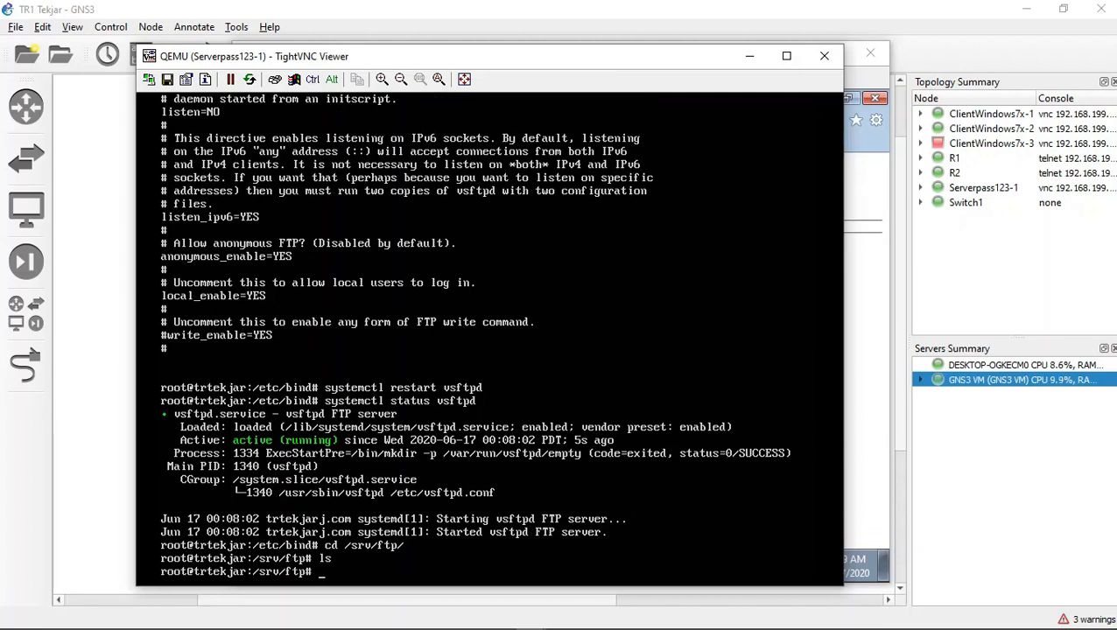
Step: Create a directory named trtekjar and an empty file named ftiuksw in /srv/ftp
{"action": "type", "text": "mkdir trtekjar"}
{"action": "key", "text": "Return"}
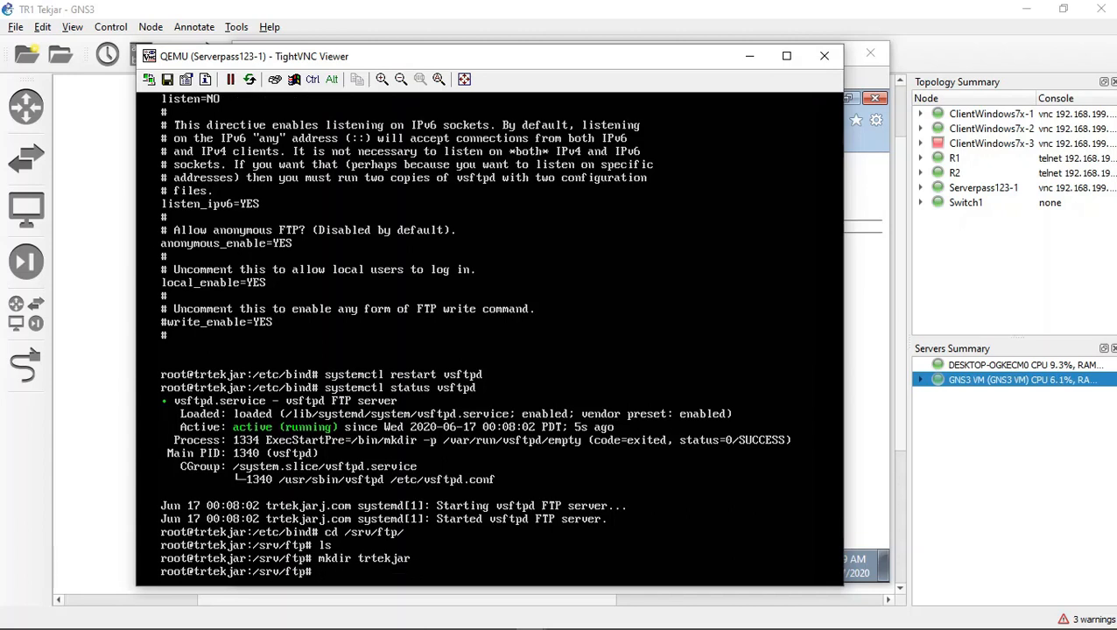
{"action": "type", "text": "touch ftiuksw"}
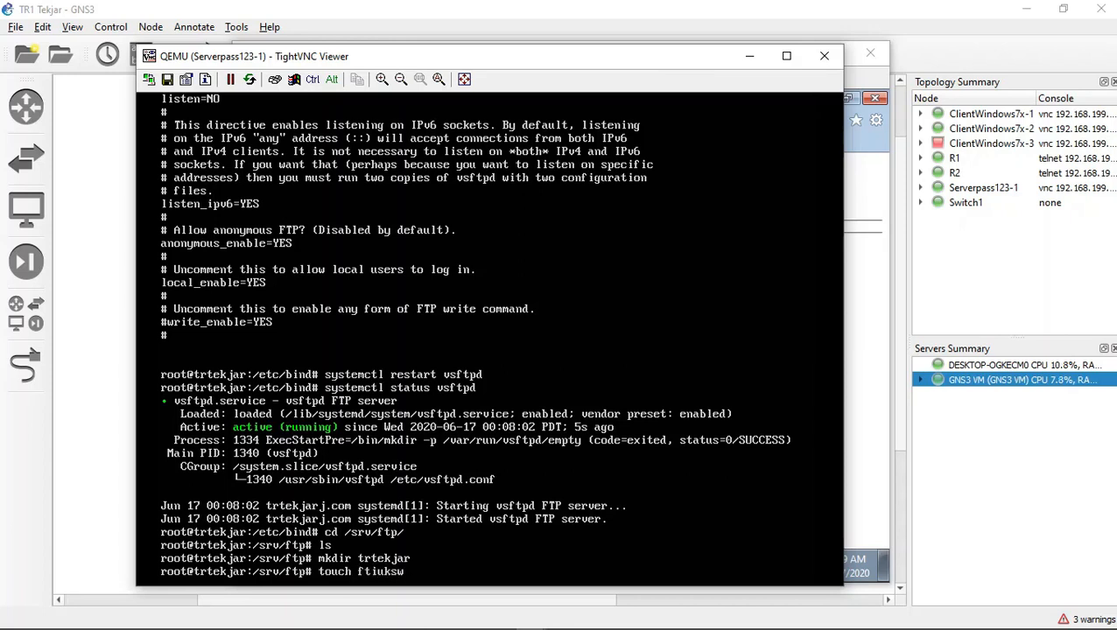
{"action": "key", "text": "Return"}
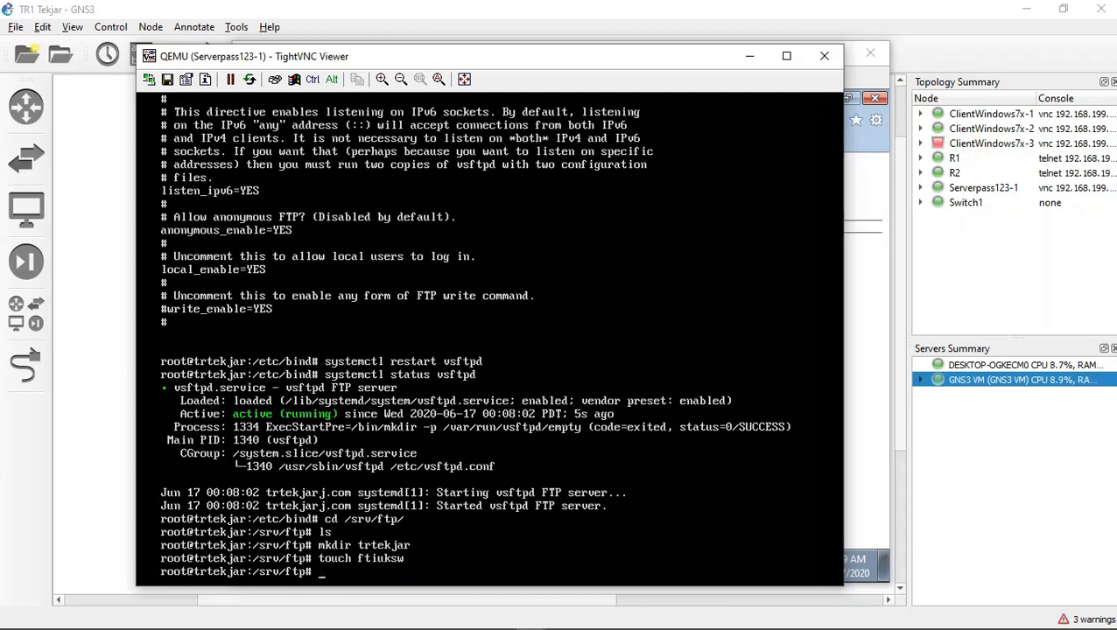
Step: Close and reopen Internet Explorer on ClientWindows7x-1, then load ftp://192.168.44.34/ again to check the FTP listing
{"action": "left_click", "coordinate": [875, 98]}
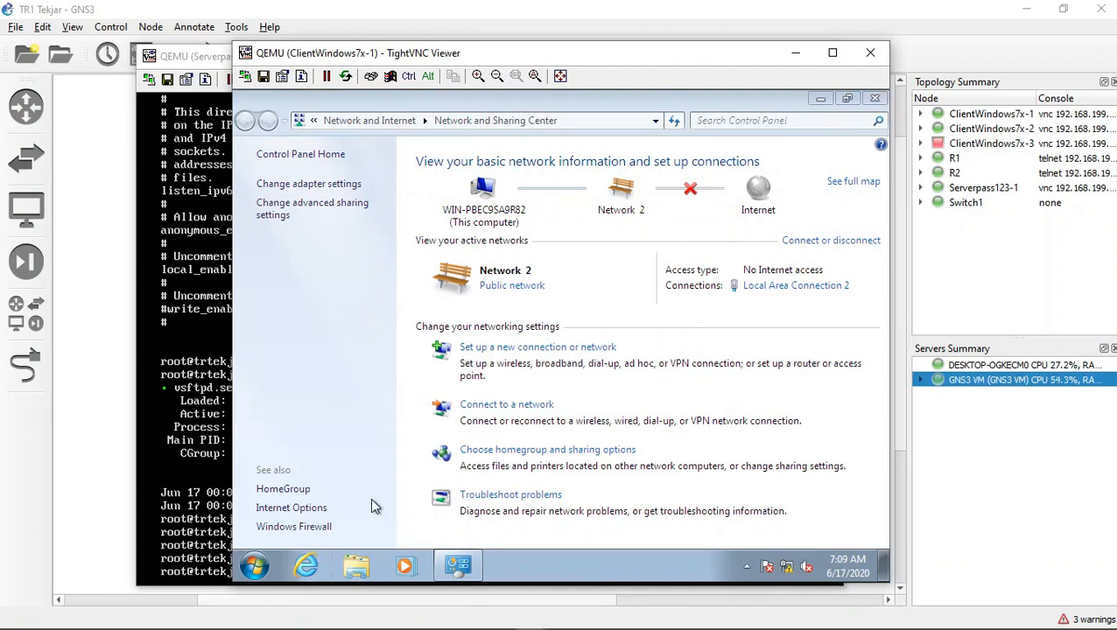
{"action": "left_click", "coordinate": [306, 566]}
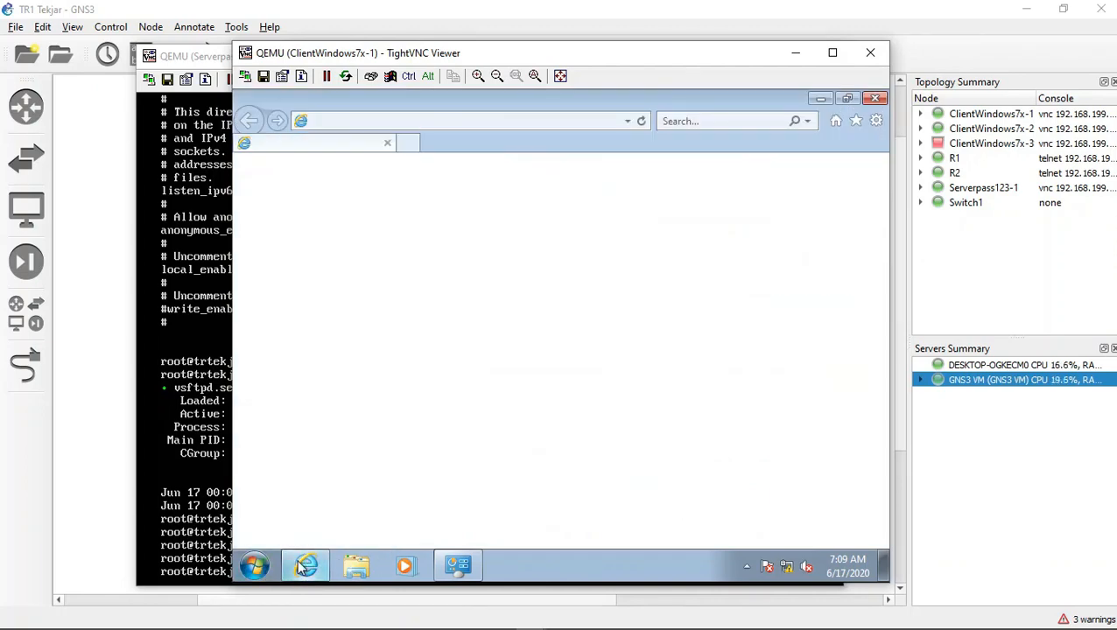
{"action": "left_click", "coordinate": [539, 126]}
{"action": "type", "text": "ftp://"}
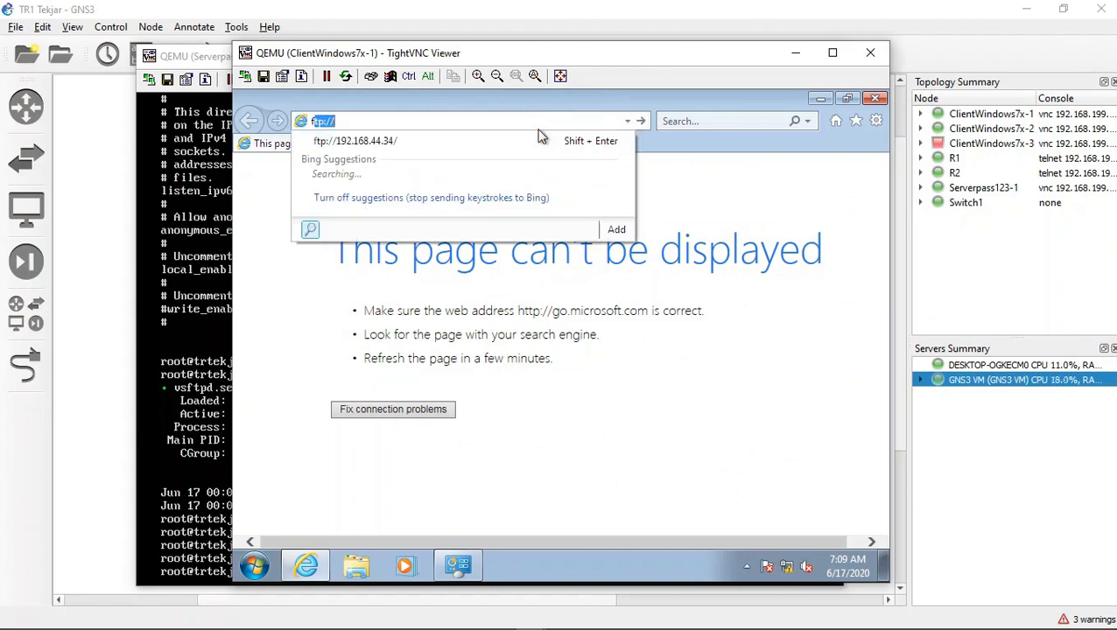
{"action": "left_click", "coordinate": [539, 139]}
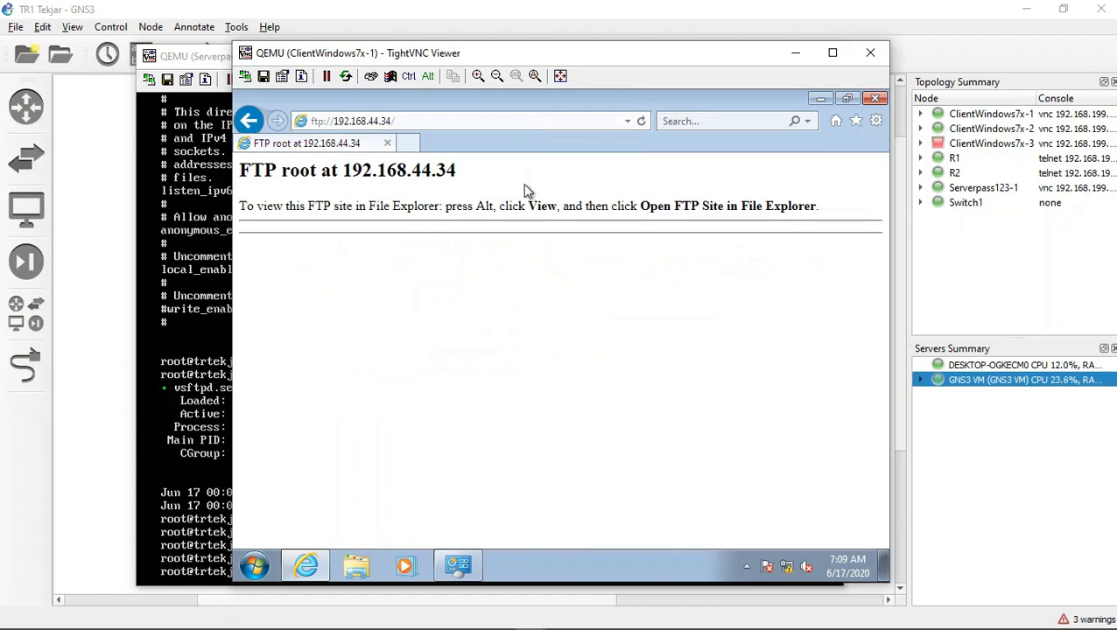
{"action": "left_click", "coordinate": [465, 125]}
{"action": "key", "text": "Return"}
{"action": "left_click", "coordinate": [445, 122]}
{"action": "key", "text": "Return"}
Step: Restart the FTP service on Serverpass123-1 by running systemctl restart vsftpd again
{"action": "left_click", "coordinate": [226, 389]}
{"action": "key", "text": "Up"}
{"action": "key", "text": "Up"}
{"action": "key", "text": "Up"}
{"action": "key", "text": "Up"}
{"action": "key", "text": "Up"}
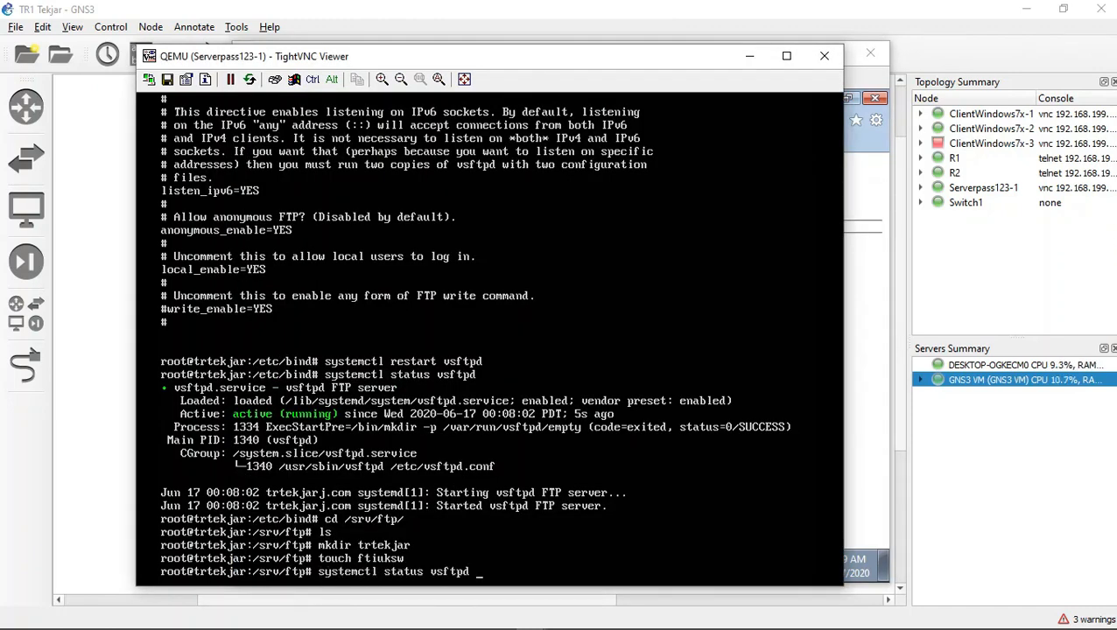
{"action": "key", "text": "Up"}
{"action": "key", "text": "Return"}
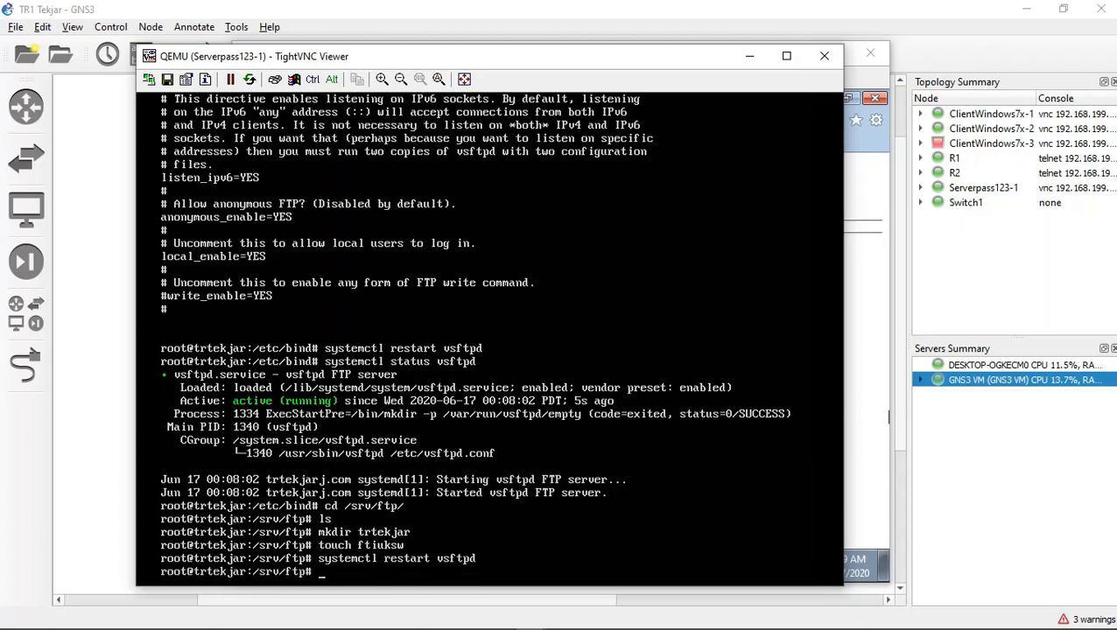
Step: Reload the FTP root on ClientWindows7x-1 to check the new items, then minimize the browser and the client console
{"action": "left_click", "coordinate": [885, 415]}
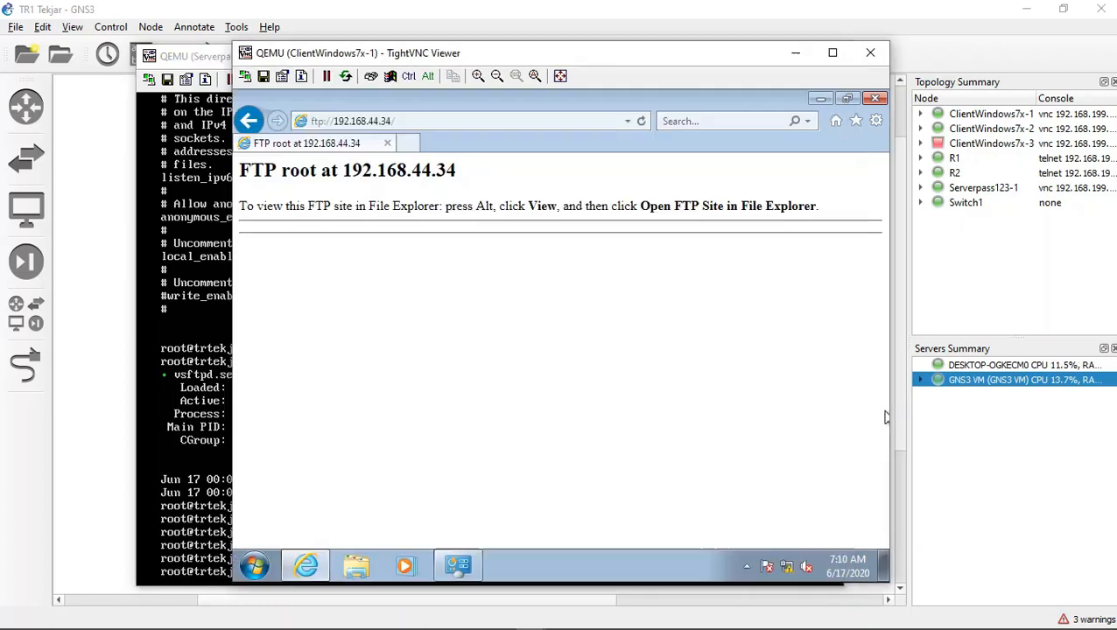
{"action": "left_click", "coordinate": [335, 116]}
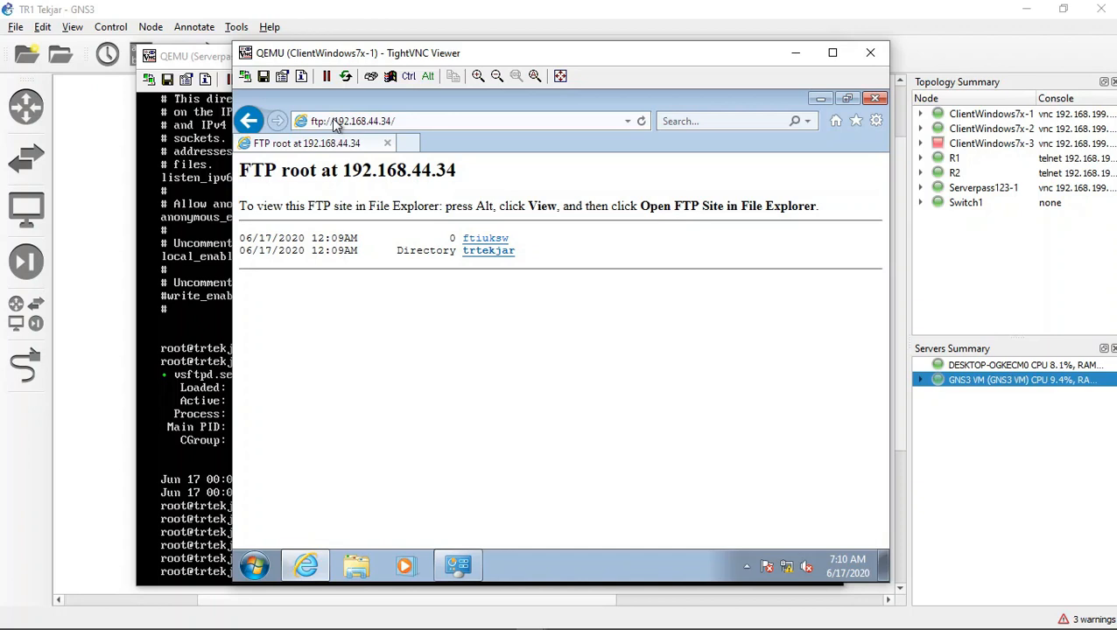
{"action": "left_click", "coordinate": [816, 99]}
{"action": "left_click", "coordinate": [795, 53]}
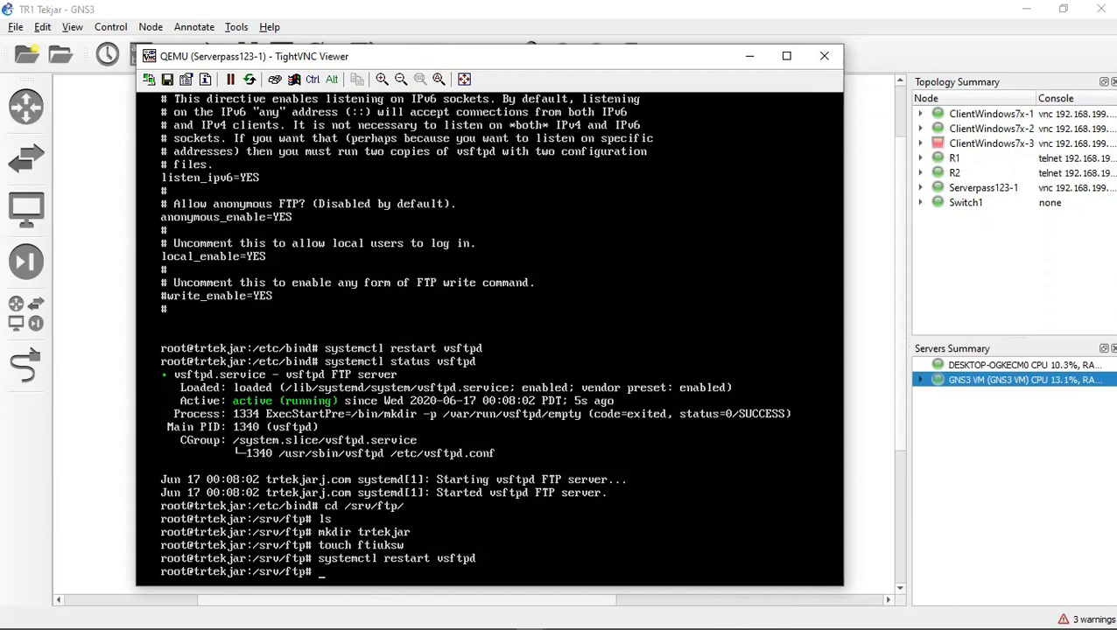
Step: Clear the server terminal and return to root's home directory
{"action": "type", "text": "c;ear"}
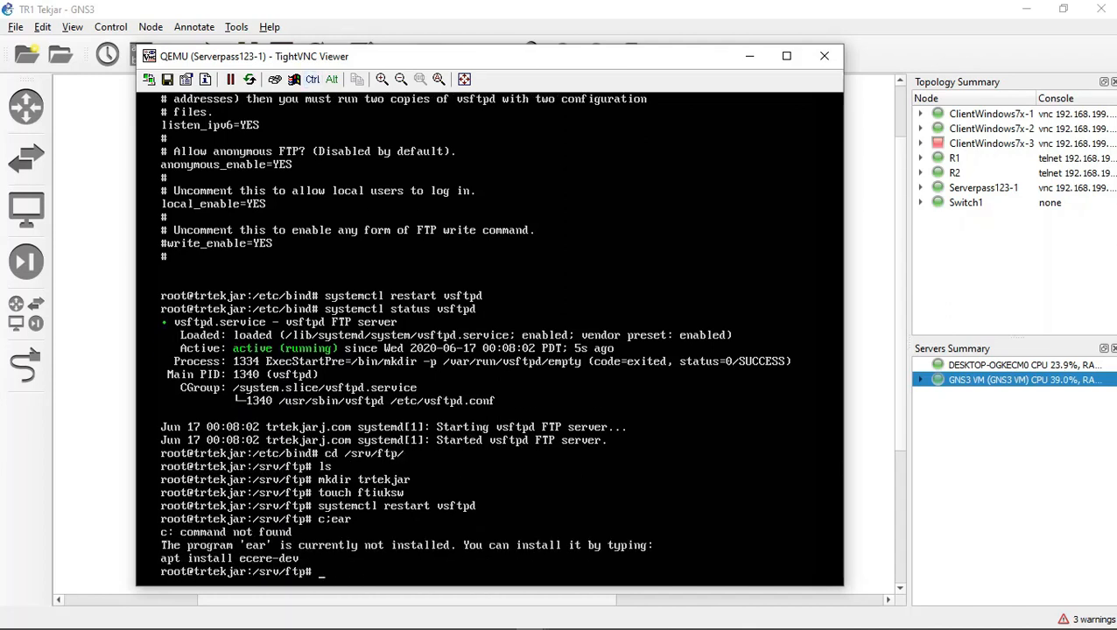
{"action": "type", "text": "cle"}
{"action": "type", "text": "ar"}
{"action": "key", "text": "Return"}
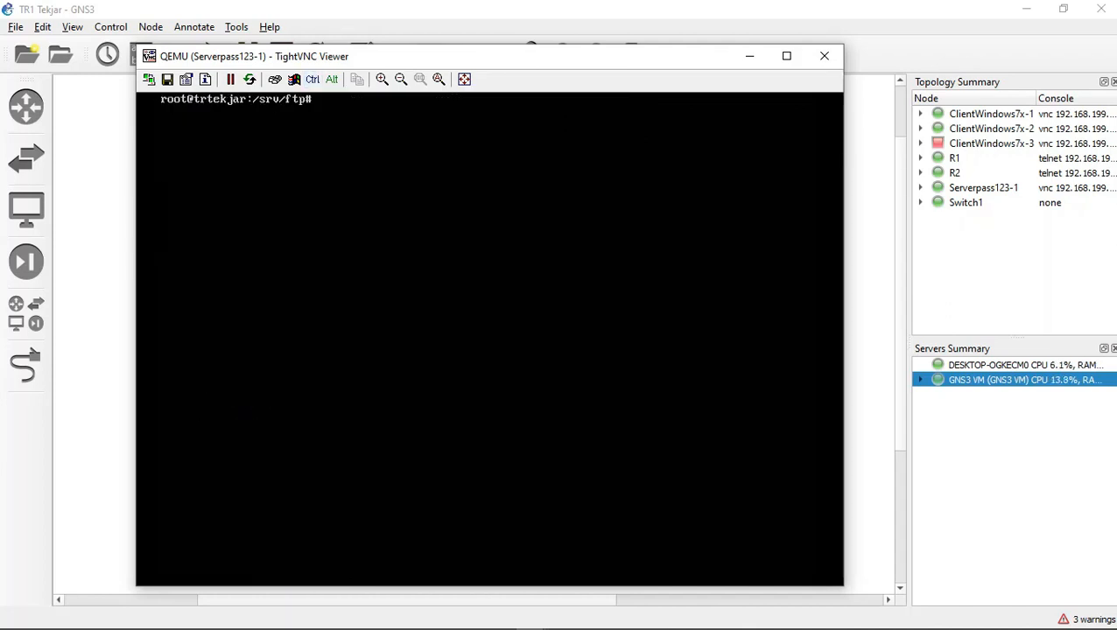
{"action": "type", "text": "cd"}
{"action": "key", "text": "Return"}
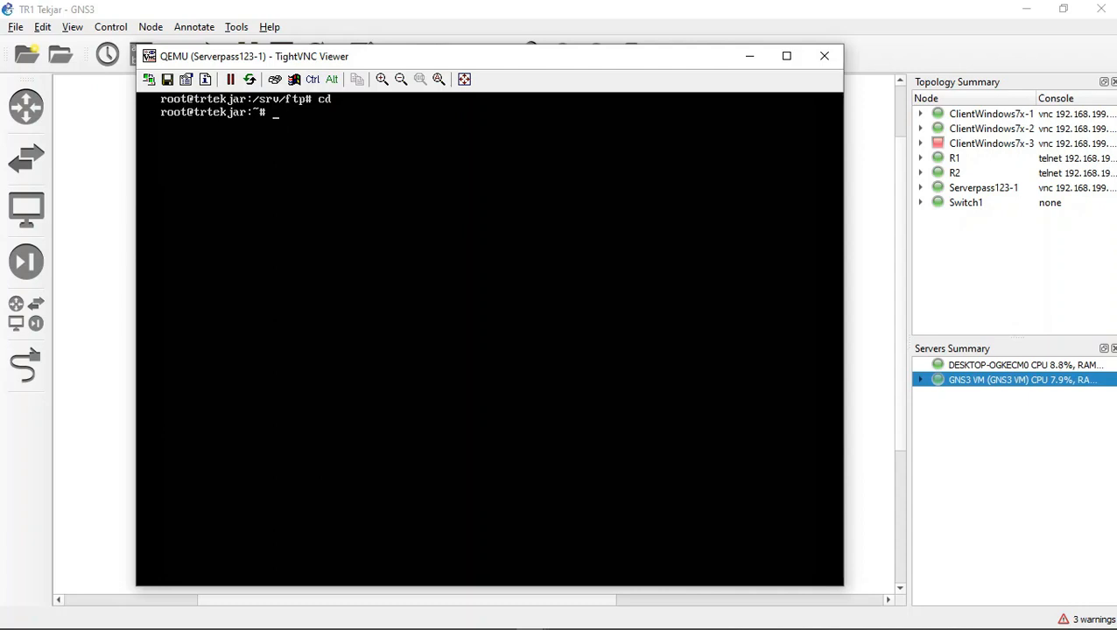
{"action": "type", "text": "apt-get"}
{"action": "key", "text": "BackSpace"}
{"action": "key", "text": "BackSpace"}
{"action": "key", "text": "BackSpace"}
{"action": "key", "text": "BackSpace"}
{"action": "type", "text": "get insta;ll openssl"}
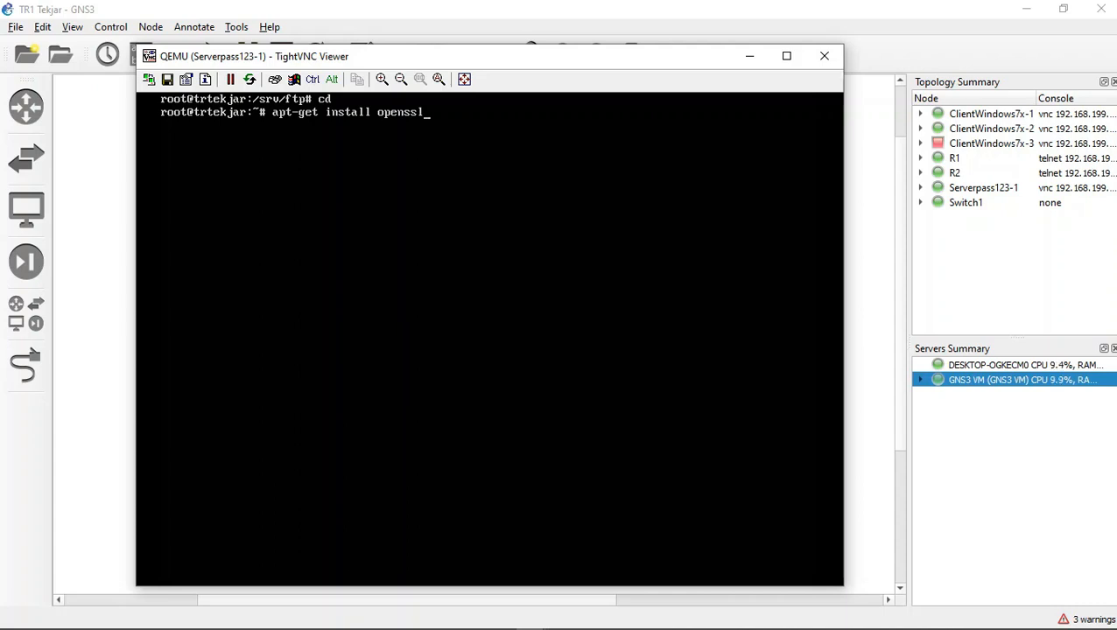
{"action": "type", "text": "-y"}
{"action": "key", "text": "BackSpace"}
{"action": "key", "text": "BackSpace"}
{"action": "key", "text": "BackSpace"}
{"action": "key", "text": "BackSpace"}
{"action": "key", "text": "BackSpace"}
{"action": "key", "text": "BackSpace"}
{"action": "key", "text": "BackSpace"}
{"action": "key", "text": "BackSpace"}
{"action": "key", "text": "BackSpace"}
{"action": "key", "text": "BackSpace"}
{"action": "key", "text": "BackSpace"}
{"action": "key", "text": "BackSpace"}
{"action": "key", "text": "BackSpace"}
{"action": "key", "text": "BackSpace"}
{"action": "key", "text": "BackSpace"}
{"action": "key", "text": "BackSpace"}
{"action": "key", "text": "BackSpace"}
{"action": "key", "text": "BackSpace"}
{"action": "key", "text": "BackSpace"}
{"action": "key", "text": "BackSpace"}
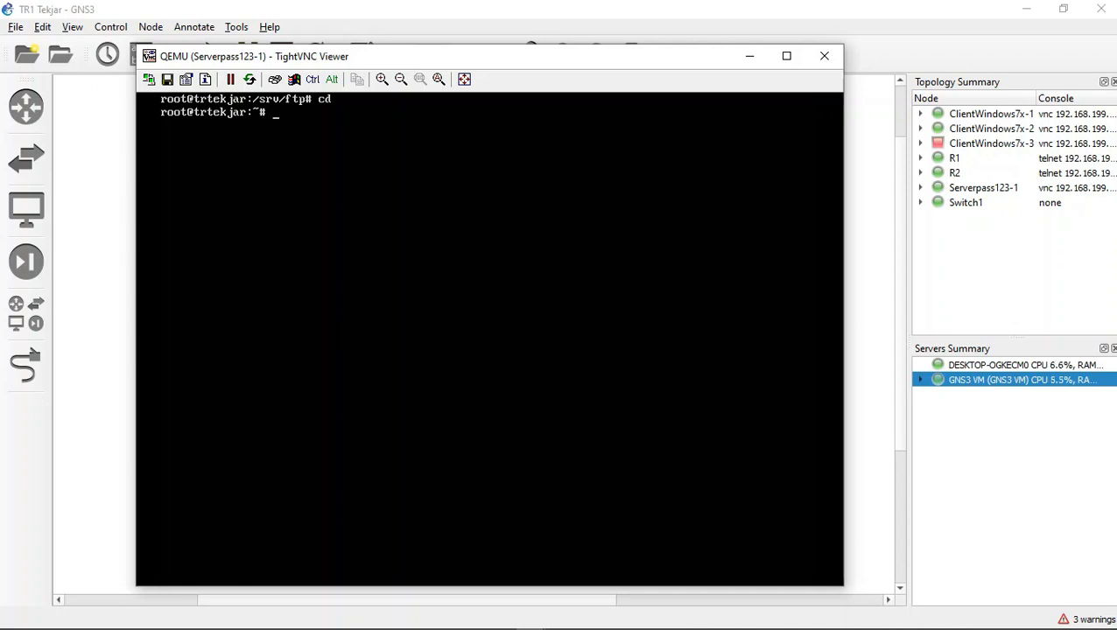
Step: Begin an openssl req command for a self-signed certificate with the options -x509 -nodes -days 365
{"action": "type", "text": "sudo"}
{"action": "key", "text": "BackSpace"}
{"action": "key", "text": "BackSpace"}
{"action": "key", "text": "BackSpace"}
{"action": "key", "text": "BackSpace"}
{"action": "key", "text": "BackSpace"}
{"action": "type", "text": "openssl req -x5"}
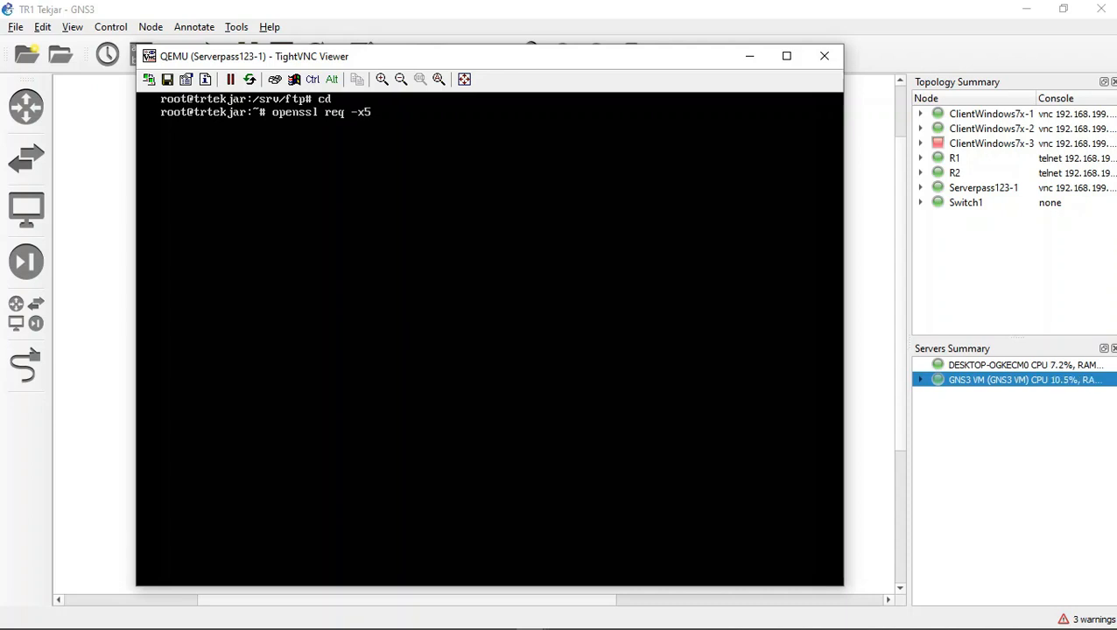
{"action": "type", "text": "0"}
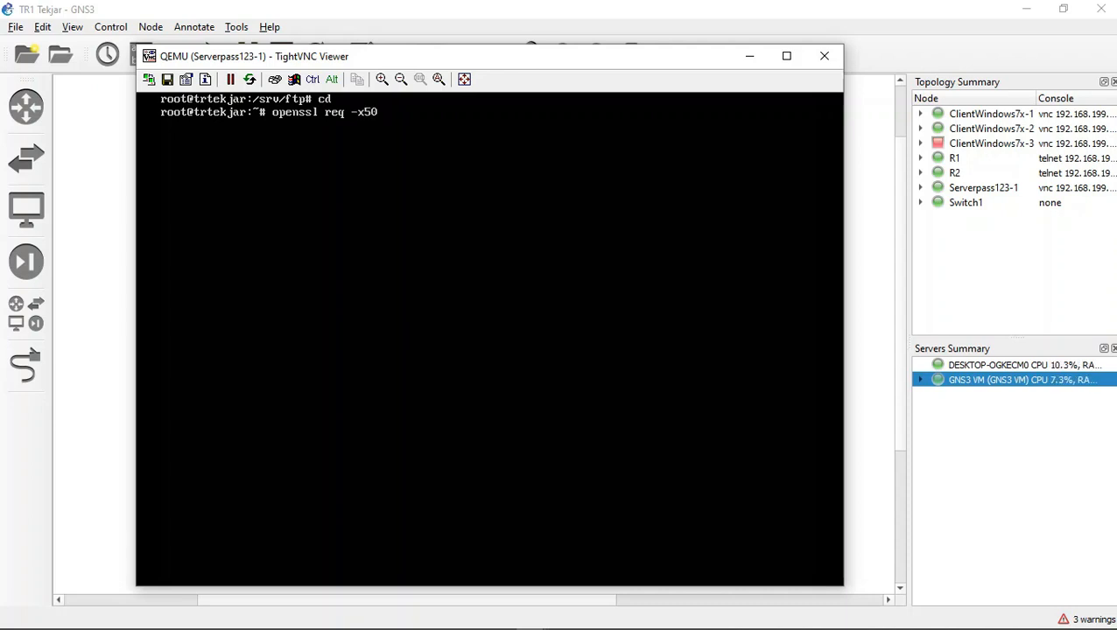
{"action": "type", "text": "9 -nodes -days"}
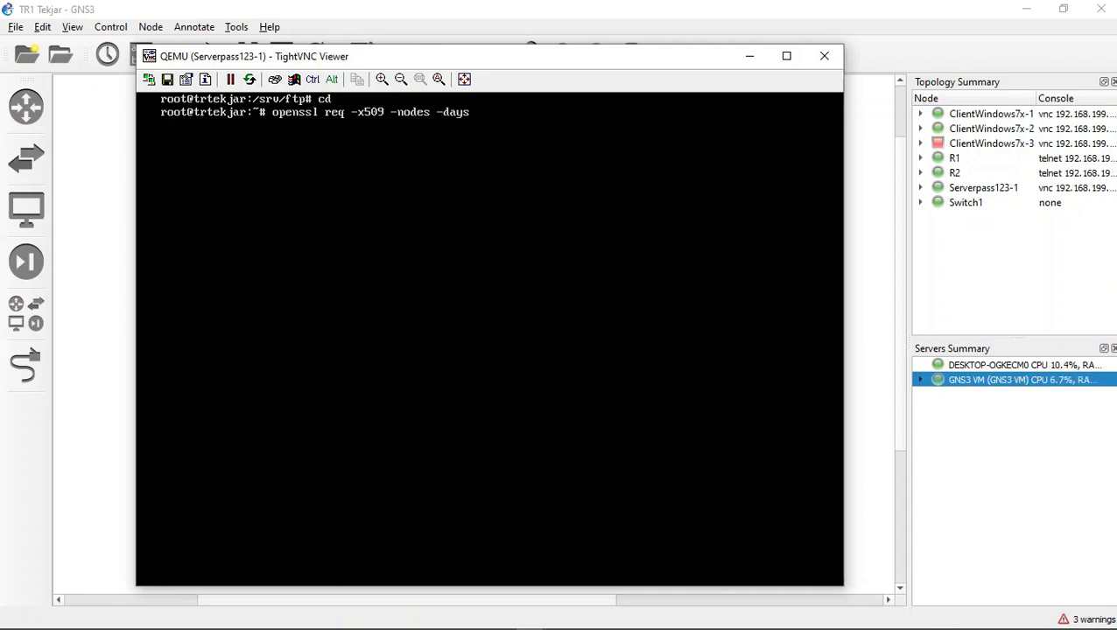
{"action": "type", "text": " 365 -newkey"}
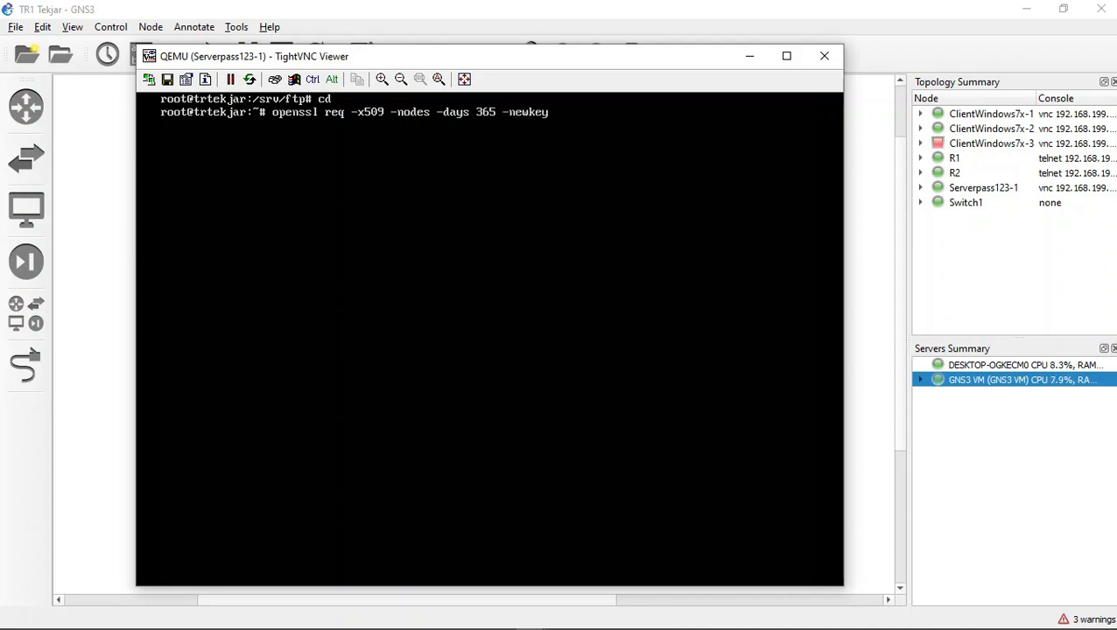
{"action": "type", "text": " rsa:2048 -keyout"}
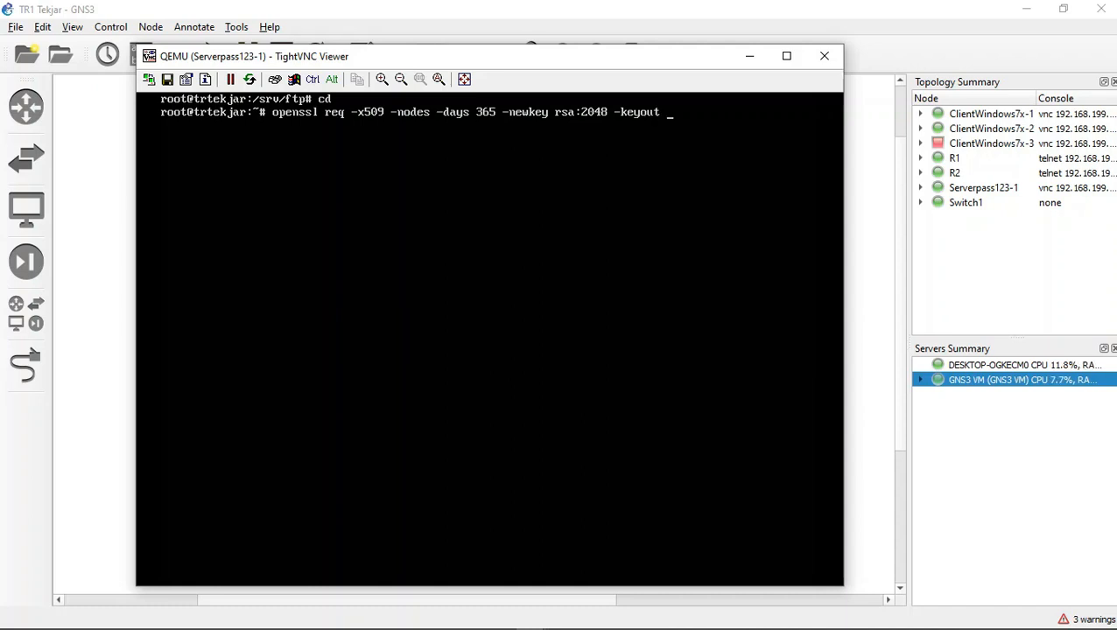
{"action": "type", "text": " /wt"}
Step: Extend the openssl command with -newkey rsa:2048 and the key output file /etc/ssl/private/my.key
{"action": "key", "text": "BackSpace"}
{"action": "key", "text": "BackSpace"}
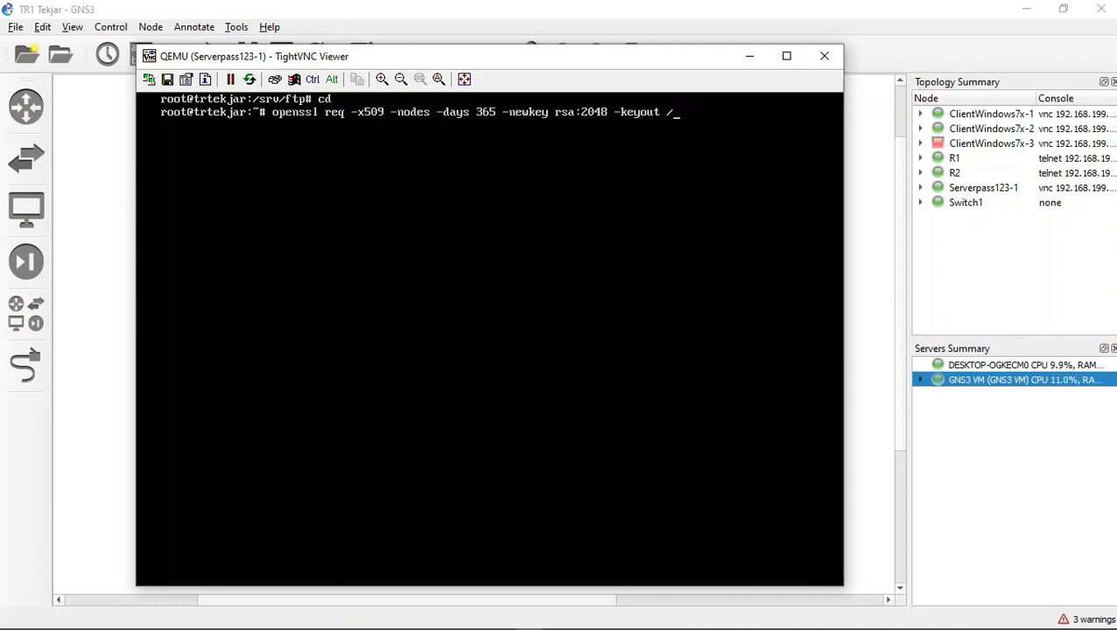
{"action": "type", "text": "etc/ssl"}
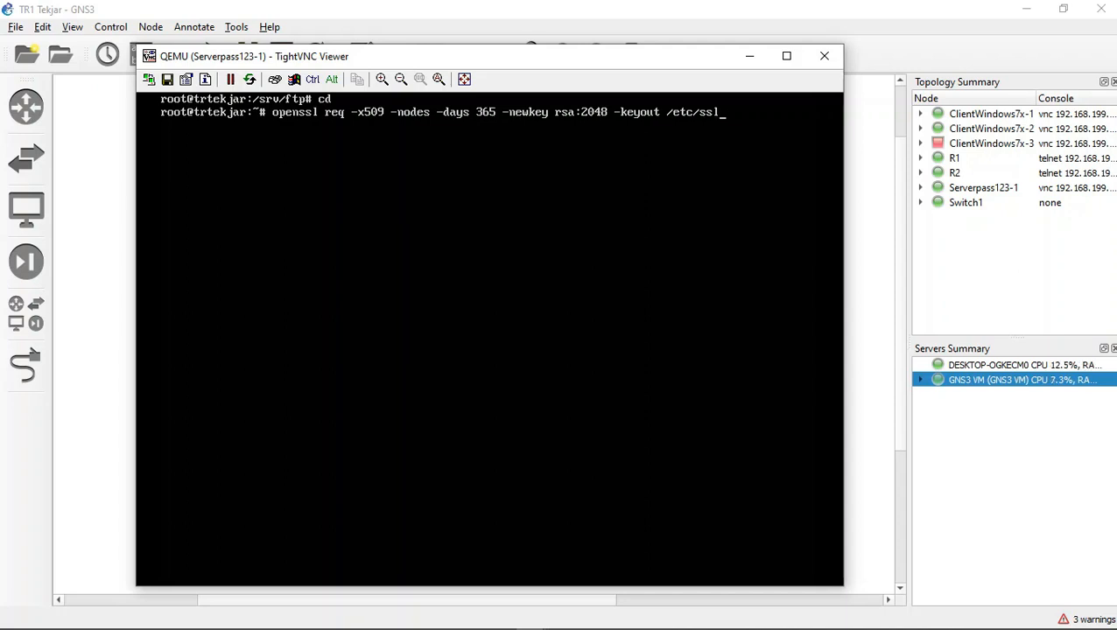
{"action": "type", "text": "/pr"}
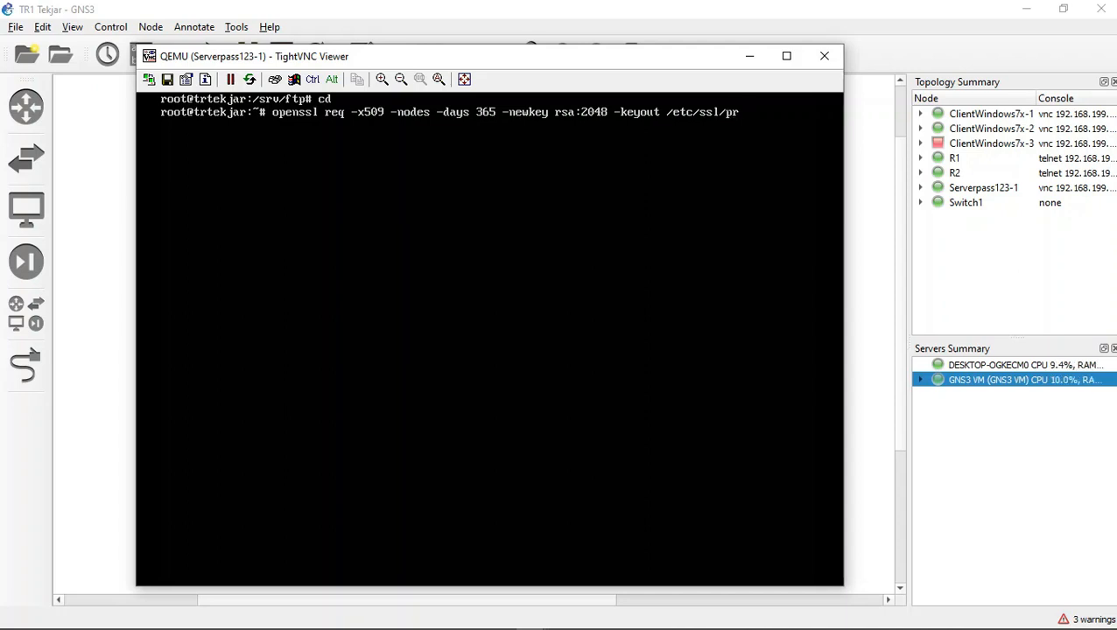
{"action": "type", "text": "ivate"}
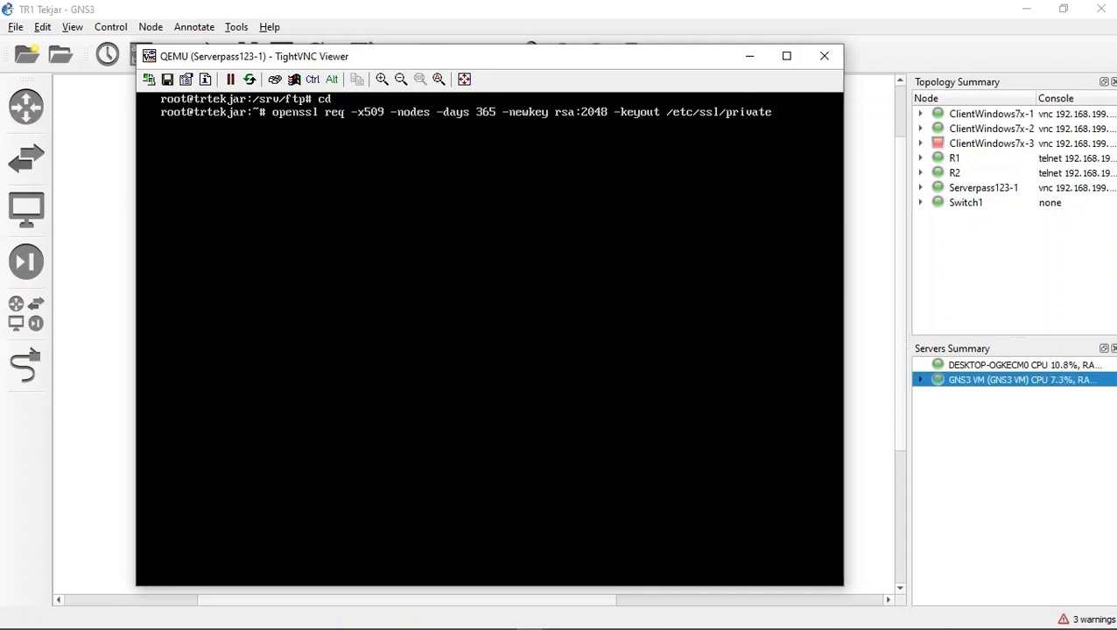
{"action": "type", "text": "/my.key -out"}
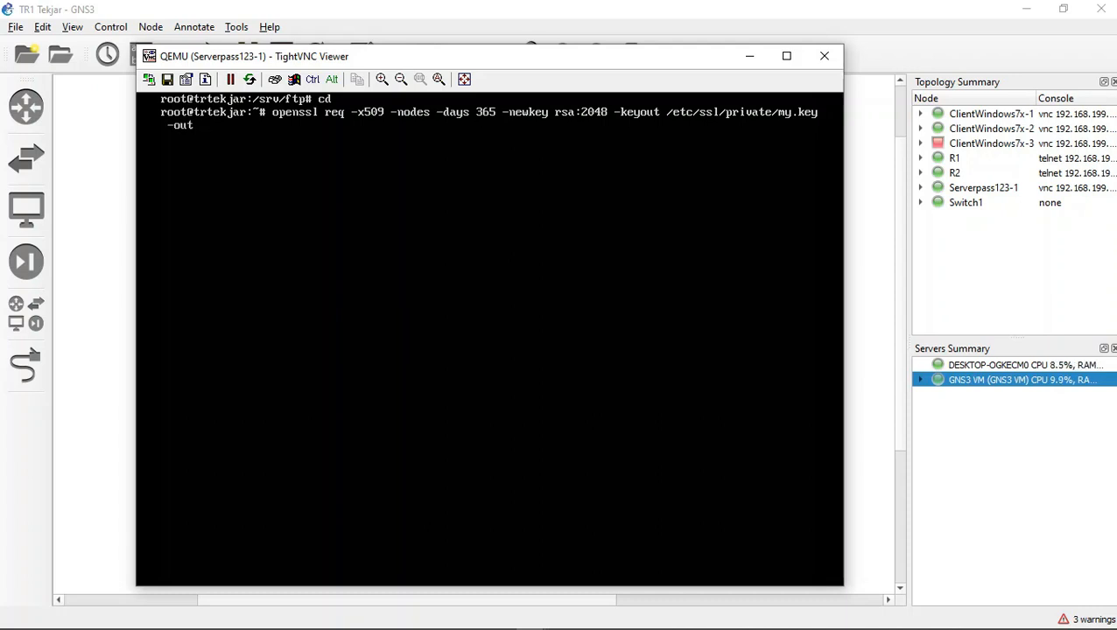
{"action": "type", "text": " /r"}
Step: Set the certificate output to /etc/ssl/certs/my.crt with -out and run the openssl command
{"action": "key", "text": "BackSpace"}
{"action": "type", "text": "ssl/certs/my.c"}
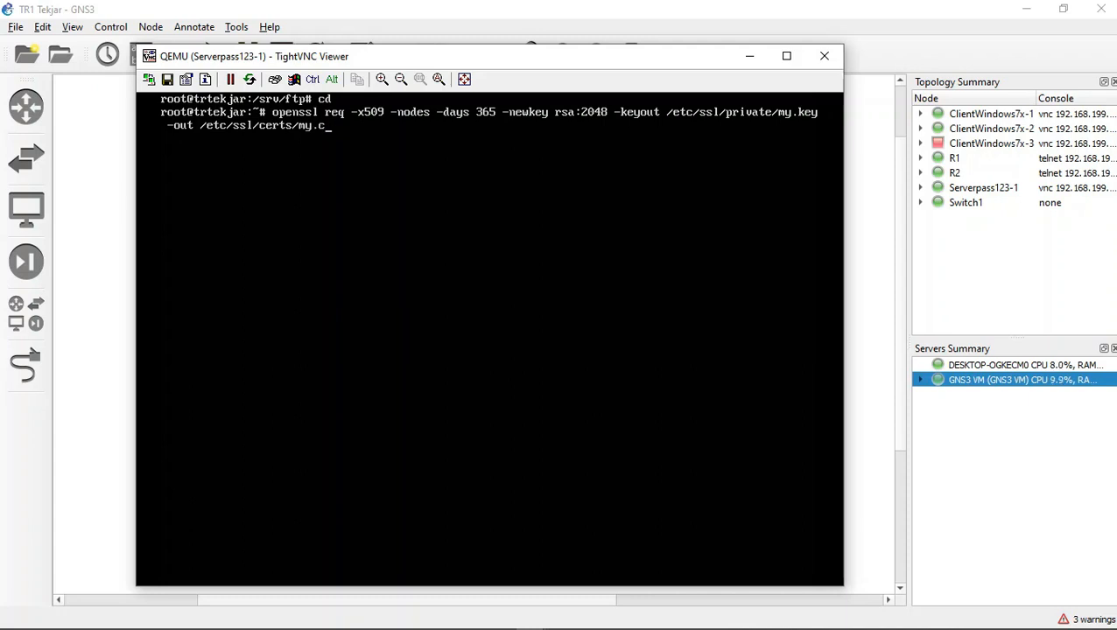
{"action": "type", "text": "rt"}
{"action": "key", "text": "Return"}
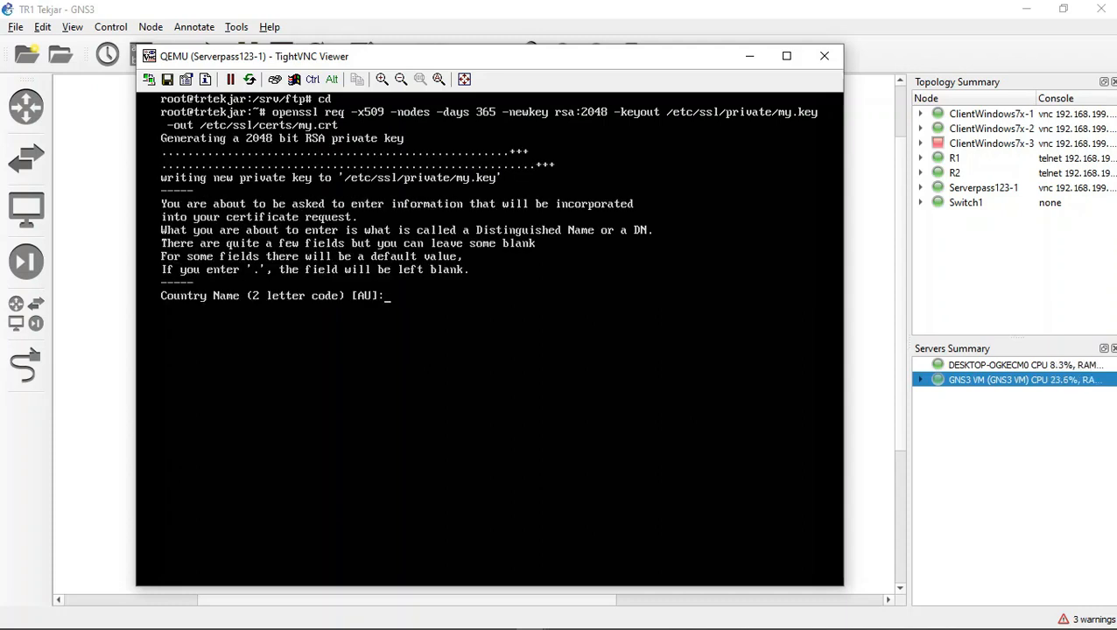
Step: Try to enter Indonesia as the certificate's country name
{"action": "type", "text": "Indonesia"}
{"action": "key", "text": "Return"}
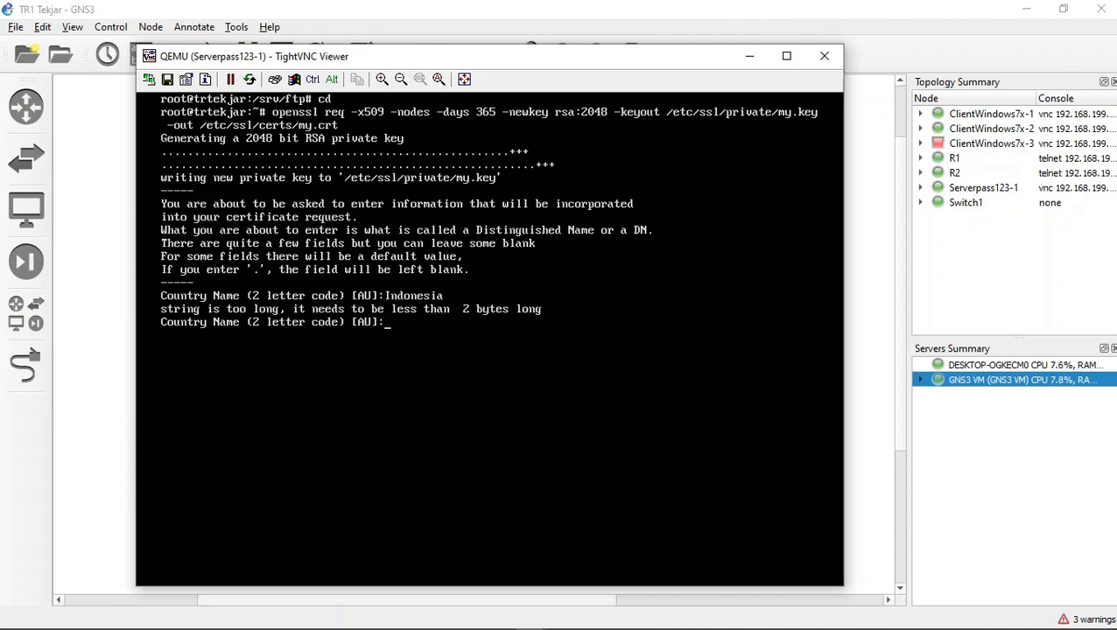
Step: Enter IN as the certificate's country code and accept the defaults for all remaining certificate fields
{"action": "type", "text": "IN"}
{"action": "key", "text": "Return"}
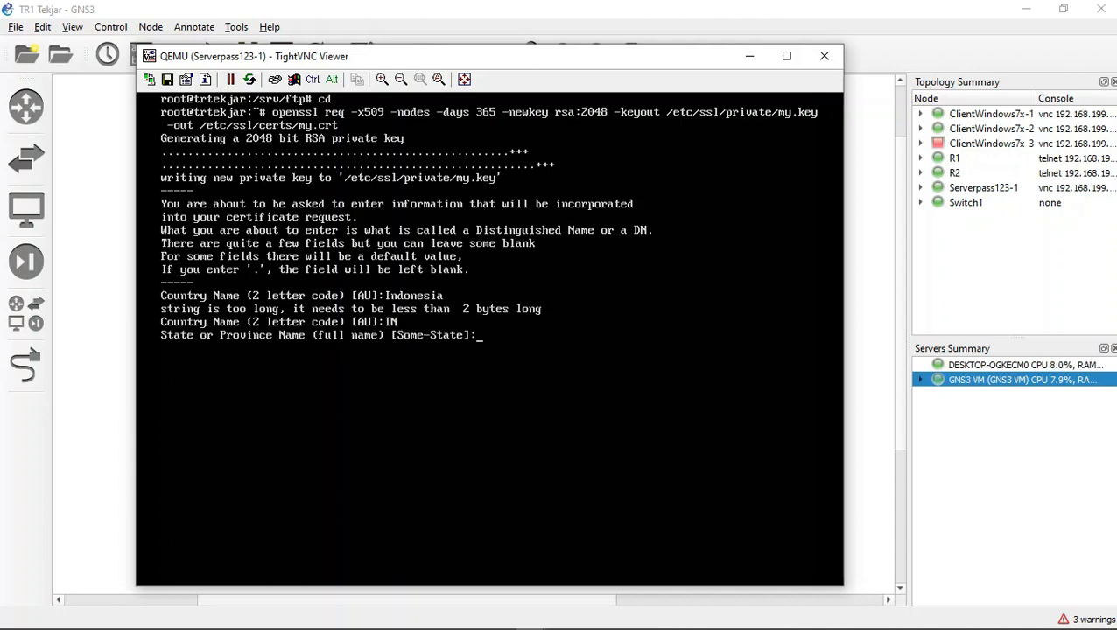
{"action": "key", "text": "Return"}
{"action": "key", "text": "Return"}
{"action": "key", "text": "Return"}
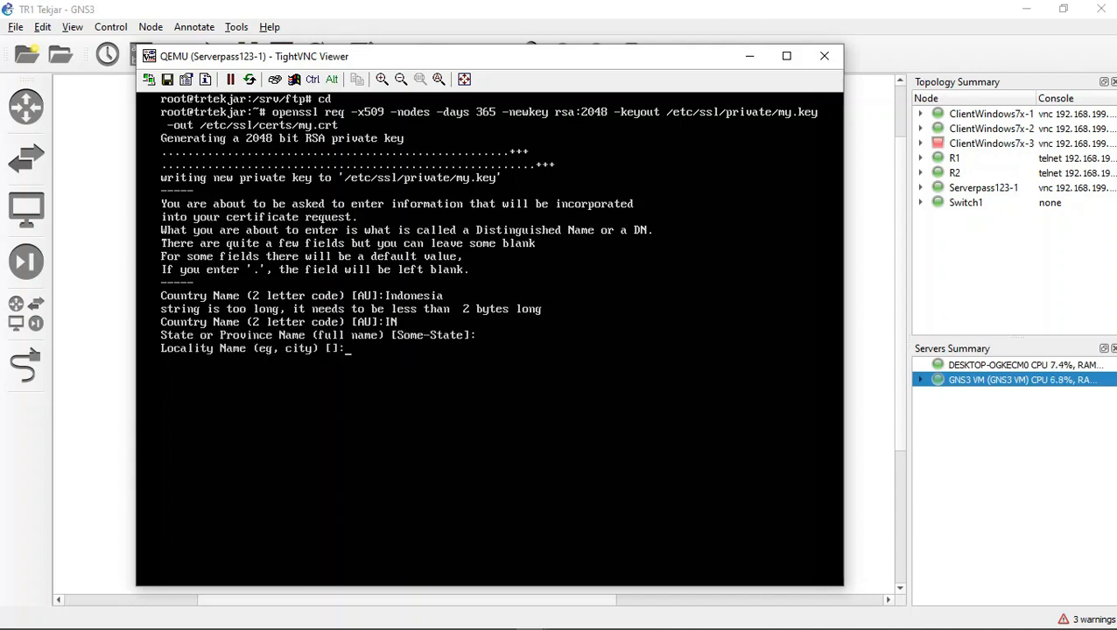
{"action": "key", "text": "Return"}
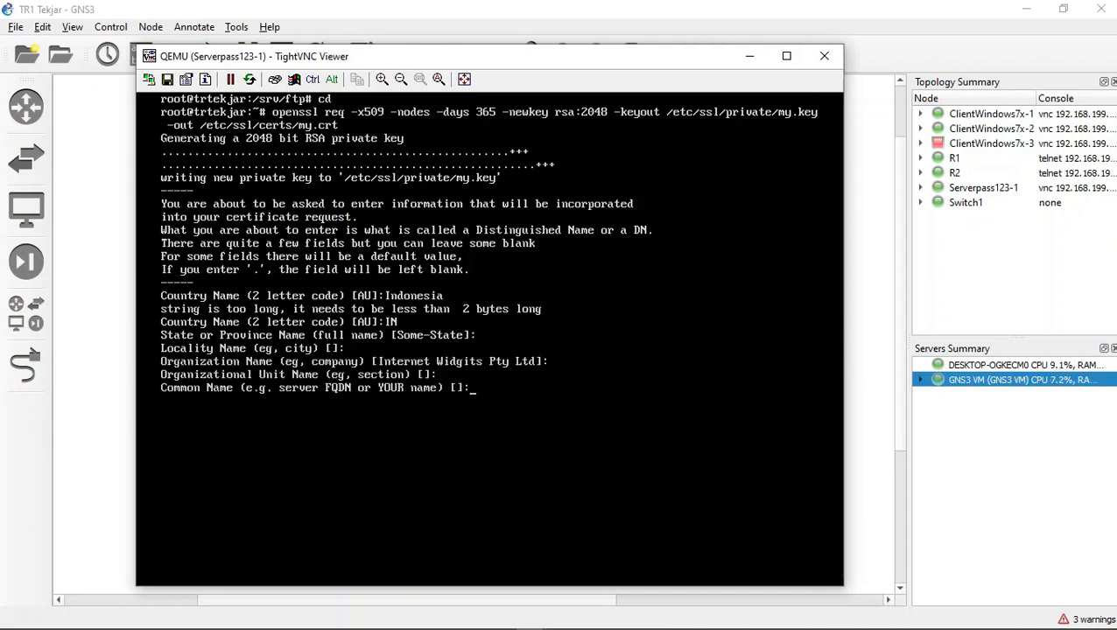
{"action": "key", "text": "Return"}
{"action": "key", "text": "Return"}
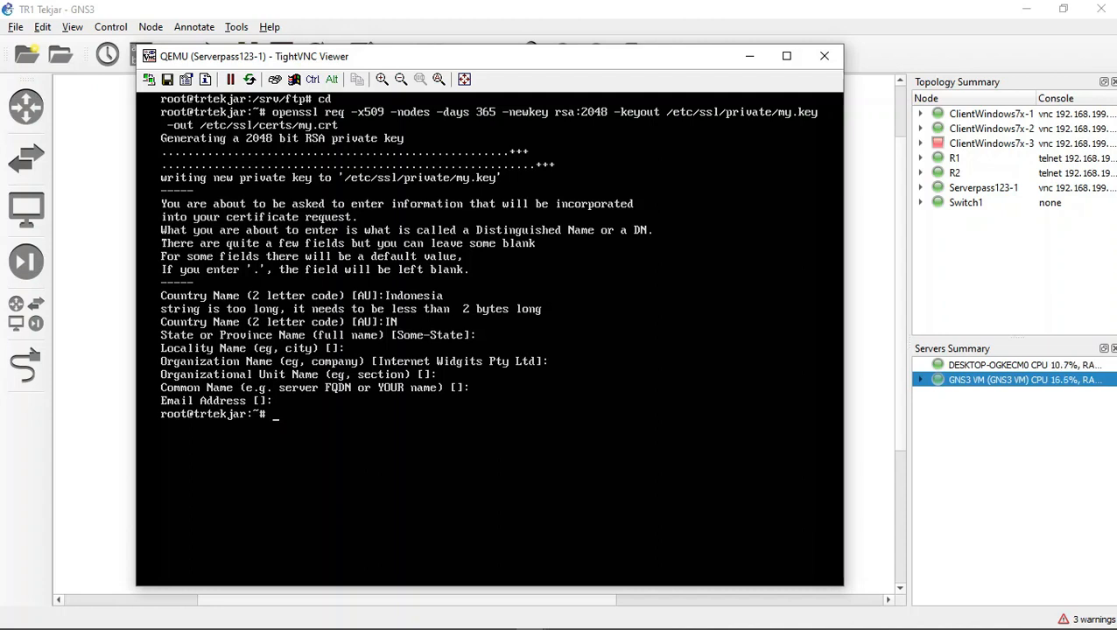
Step: Change to the /var/www directory and list its contents
{"action": "type", "text": "cd /var/www"}
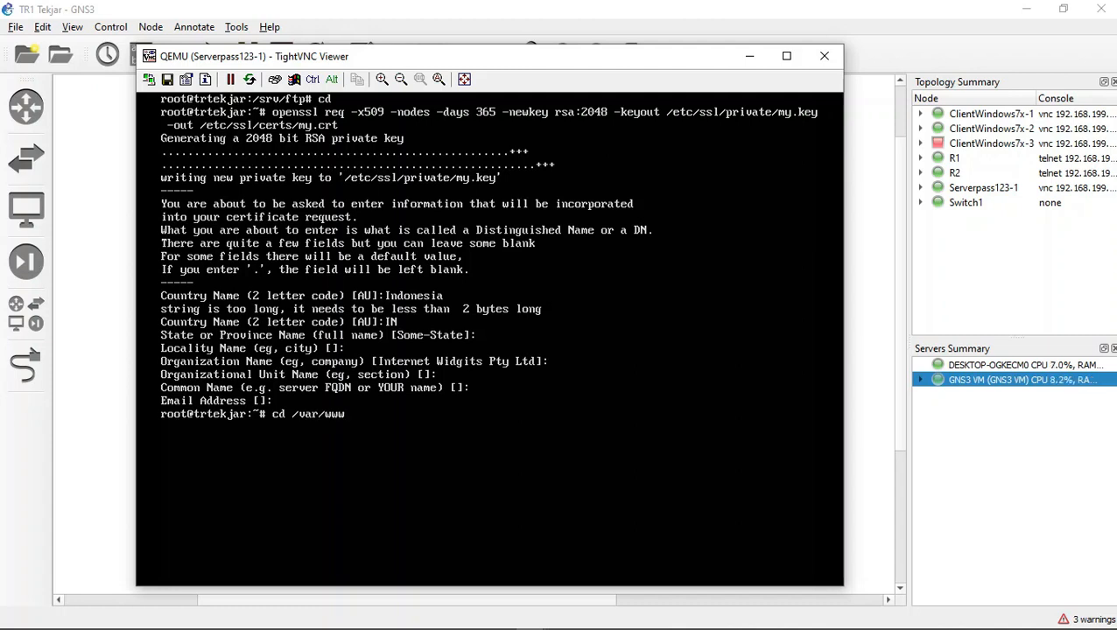
{"action": "key", "text": "Return"}
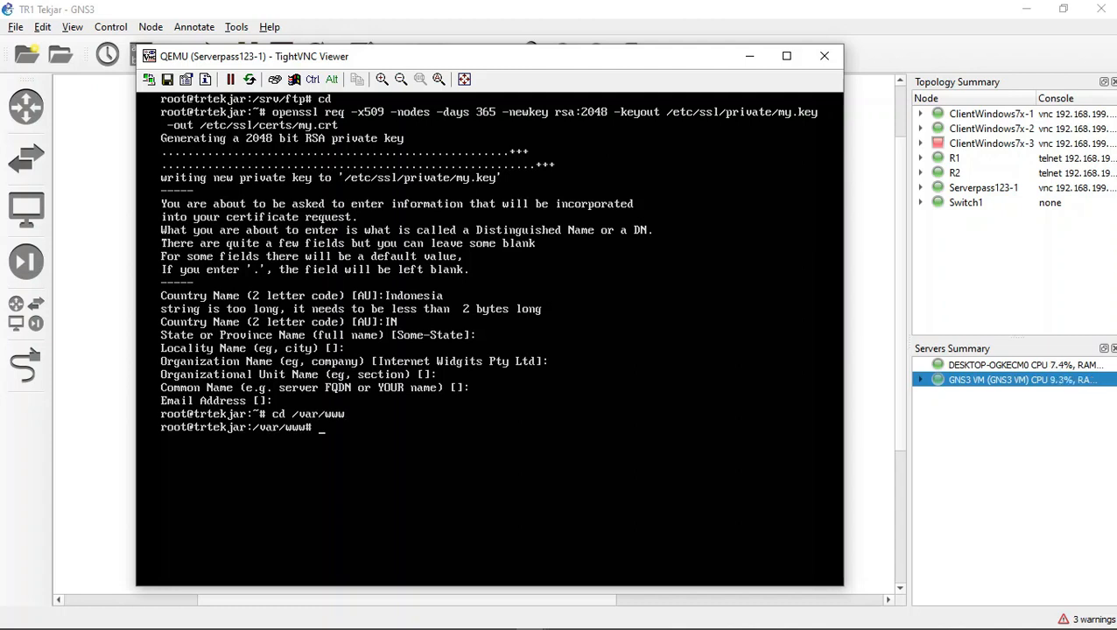
{"action": "type", "text": "ls"}
{"action": "key", "text": "Return"}
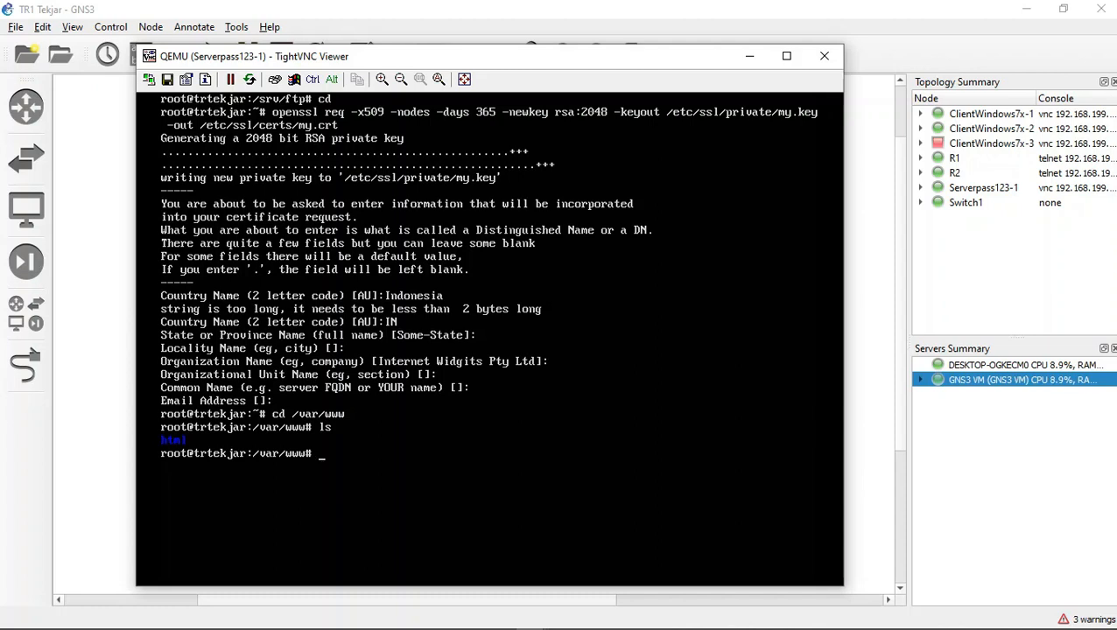
Step: Create a directory named tr in /var/www and list the directory contents to check it
{"action": "type", "text": "mkdir tr"}
{"action": "key", "text": "Return"}
{"action": "type", "text": "ls"}
{"action": "key", "text": "Return"}
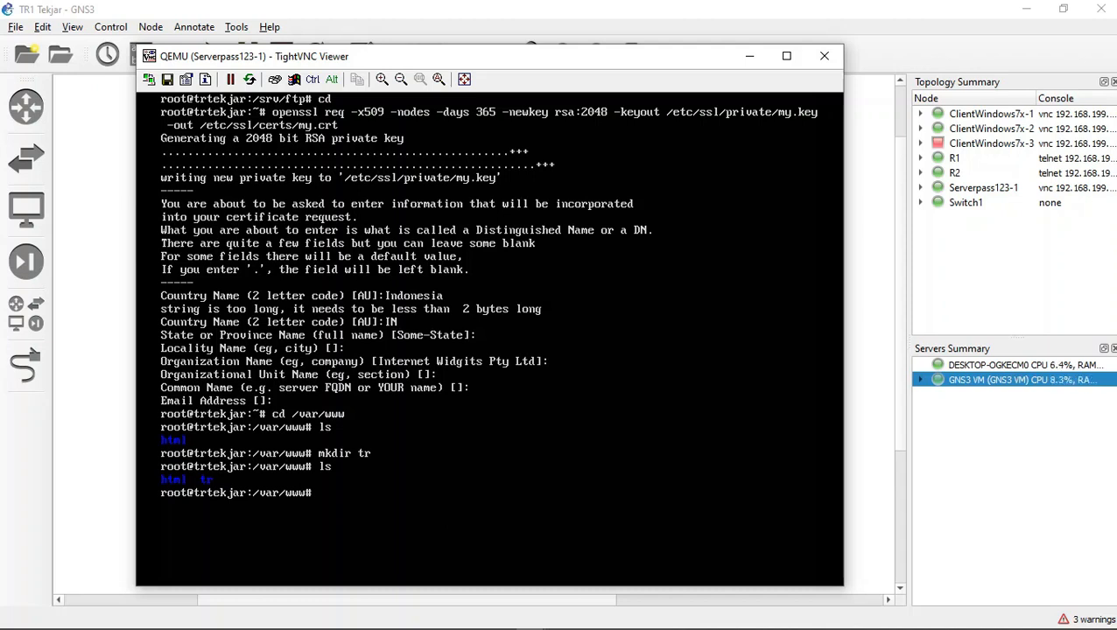
Step: Change to the tr directory and open a new index.html file there in nano
{"action": "type", "text": "cd tr"}
{"action": "key", "text": "Return"}
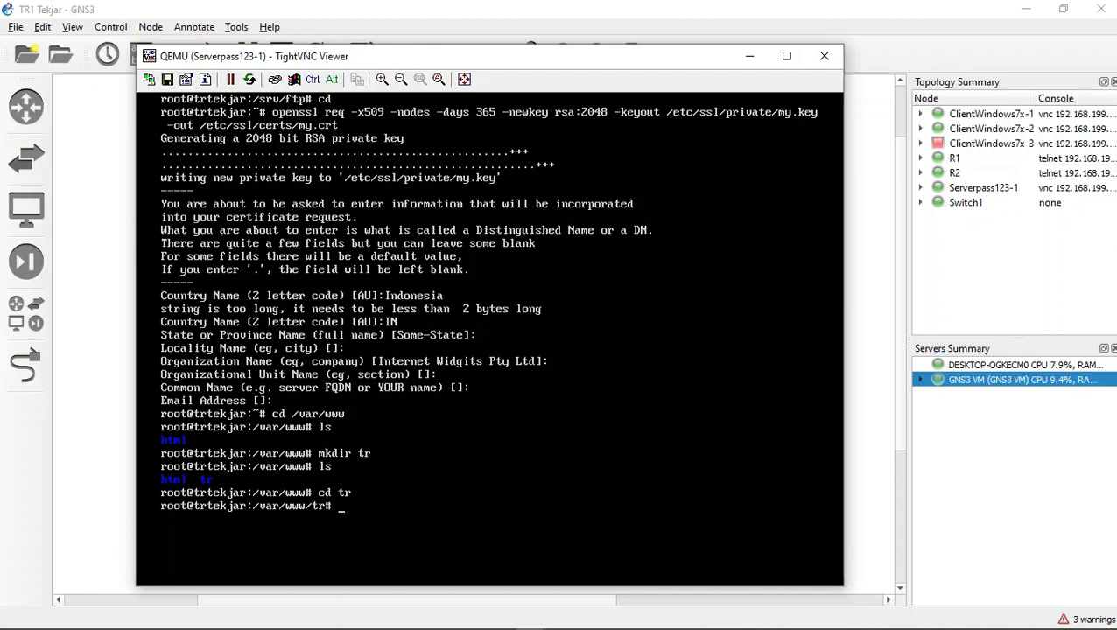
{"action": "type", "text": "nano index.html"}
{"action": "key", "text": "Return"}
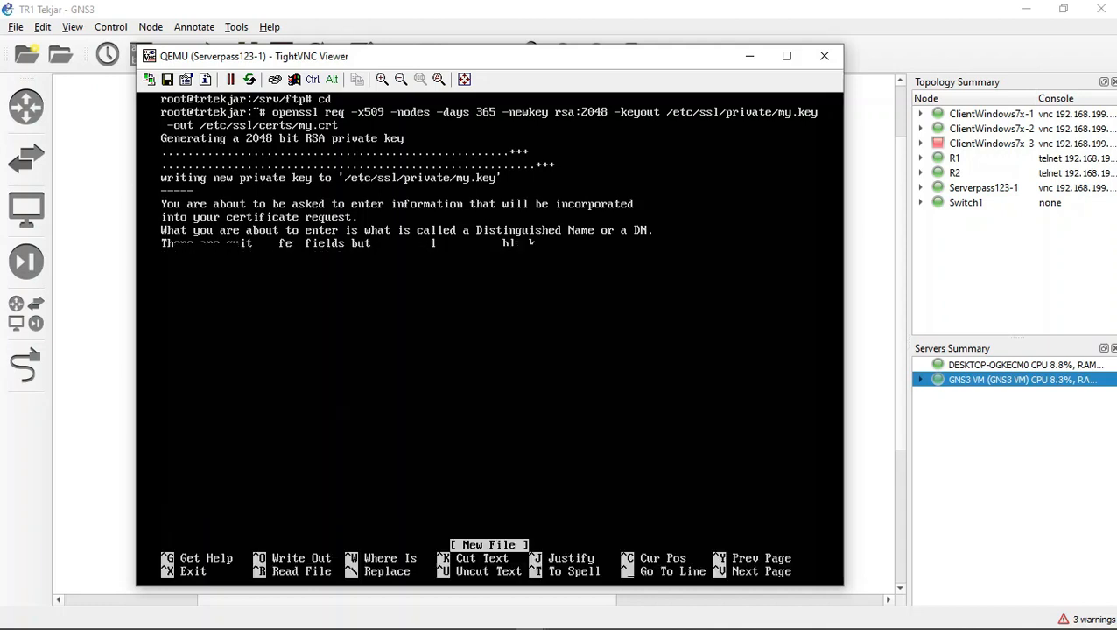
Step: Enter the opening <html> tag and, on the following line, the opening <head> tag in index.html
{"action": "type", "text": "<"}
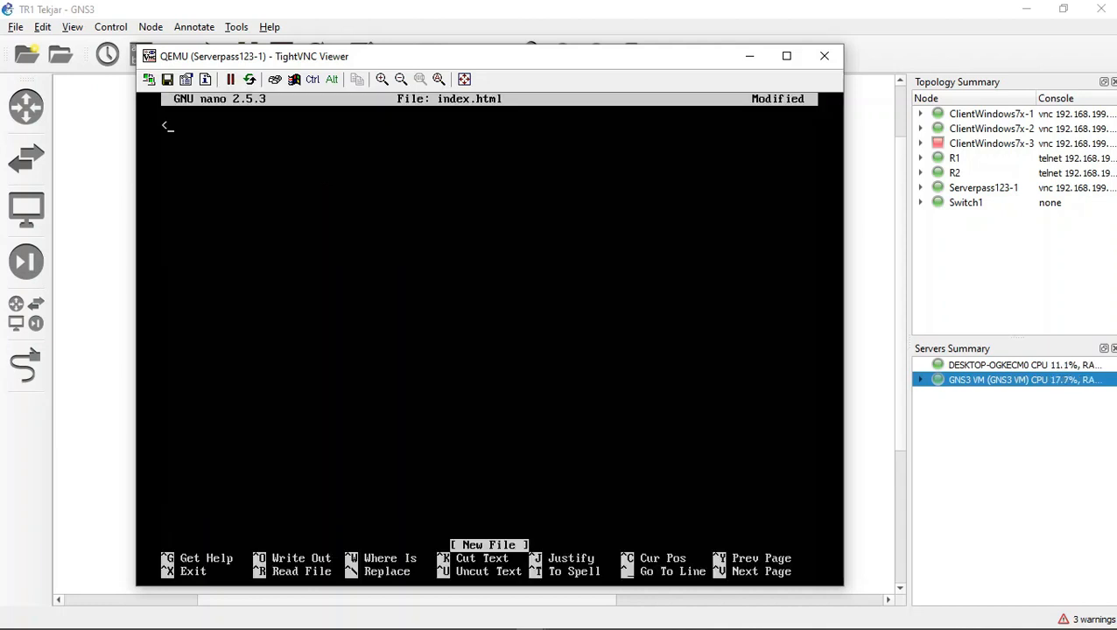
{"action": "type", "text": "html>"}
{"action": "key", "text": "Return"}
{"action": "type", "text": "<head"}
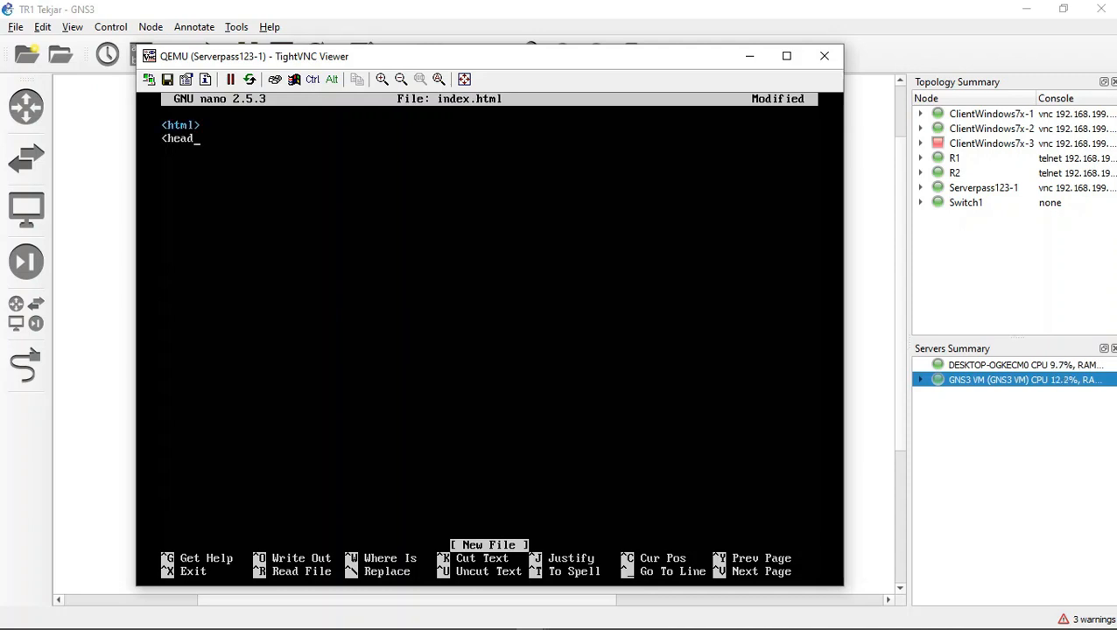
{"action": "type", "text": "><tit"}
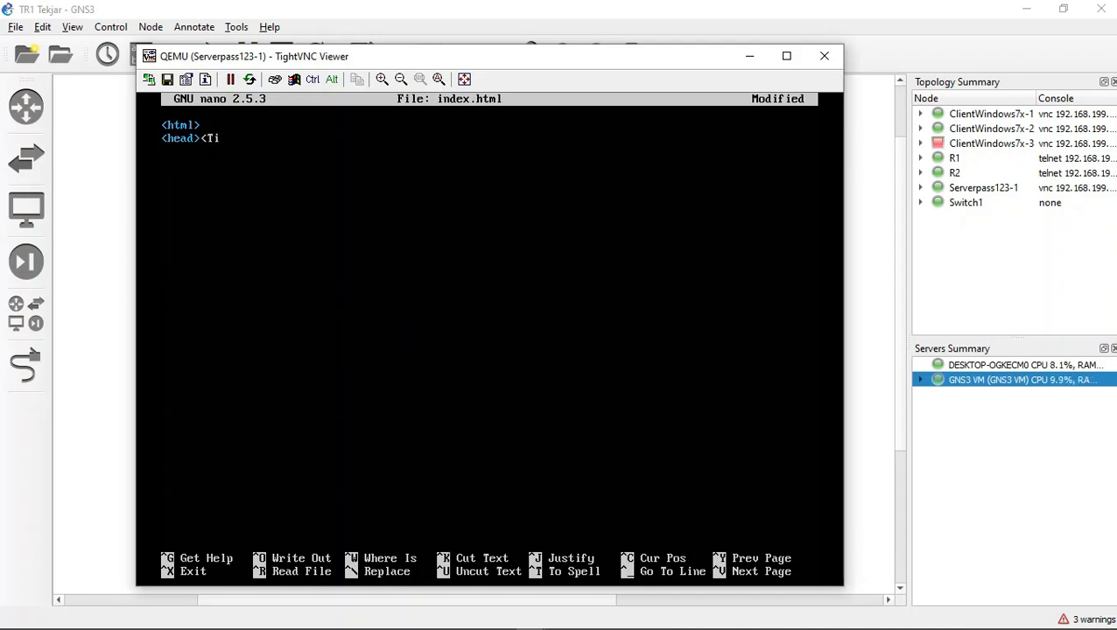
{"action": "type", "text": "le> TR TEKJAR"}
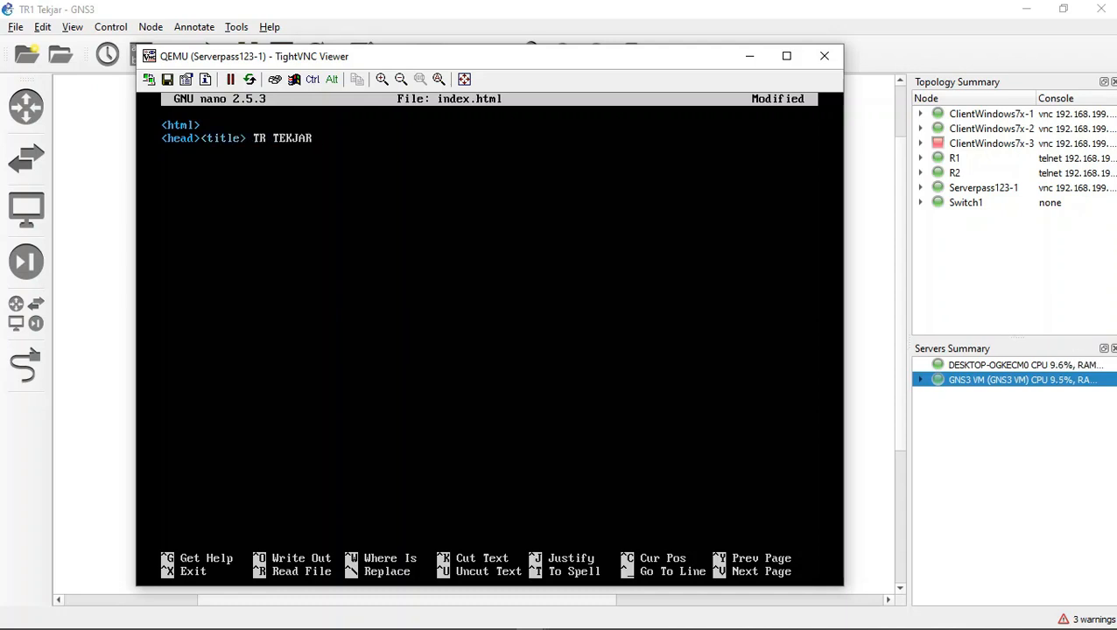
{"action": "type", "text": " K </title> <"}
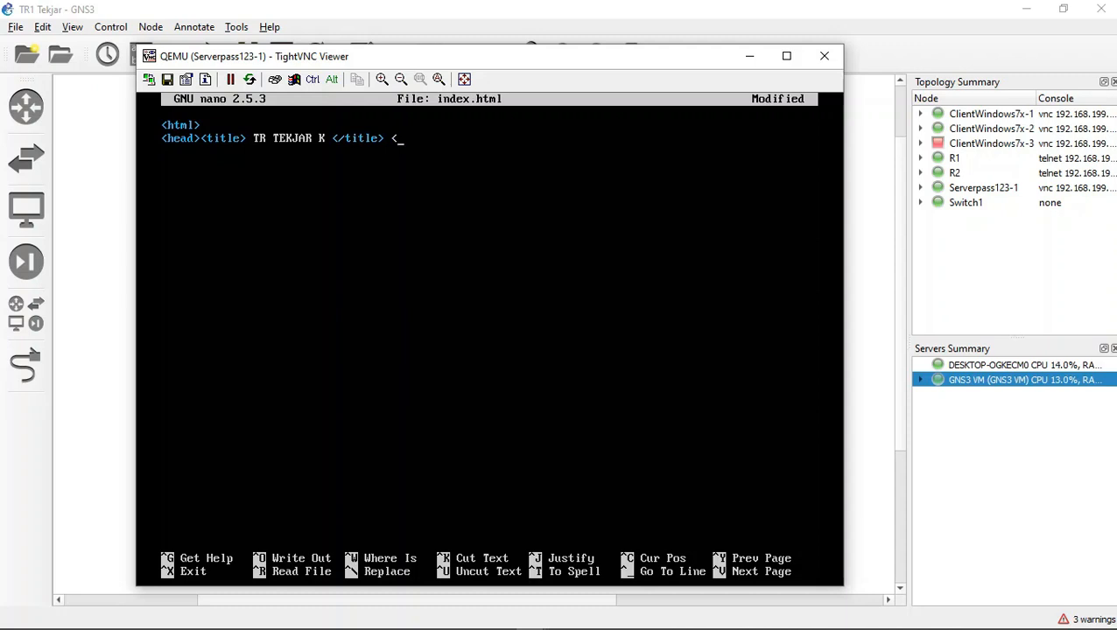
Step: Add the page title TR TEKJAR K in title tags and close the head section on the same line
{"action": "type", "text": "/head?"}
{"action": "key", "text": "BackSpace"}
{"action": "type", "text": ">"}
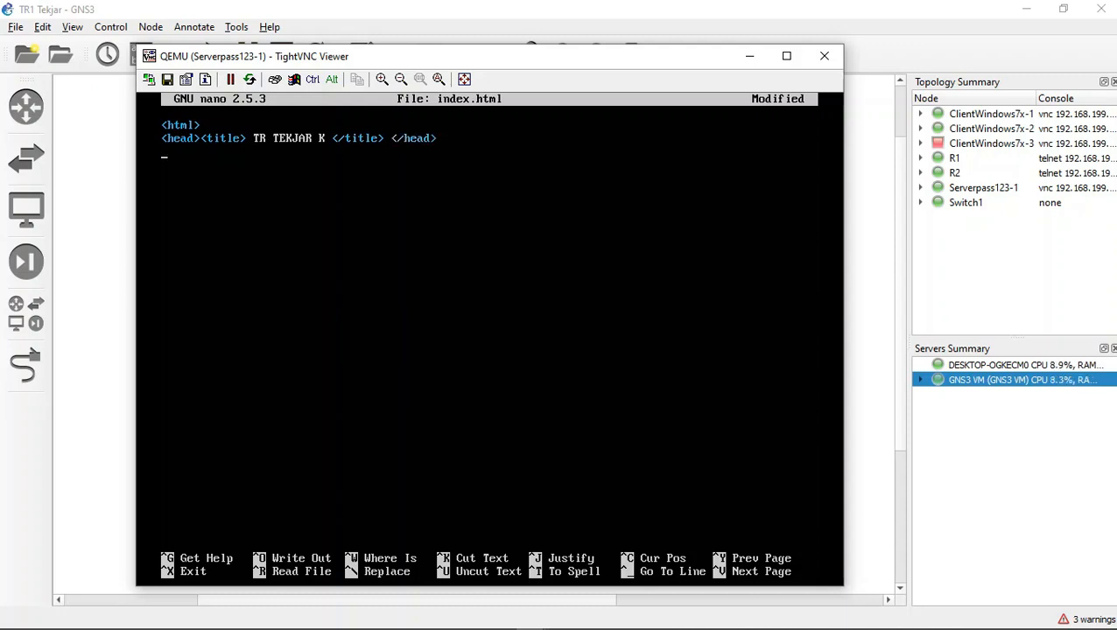
{"action": "type", "text": "body"}
Step: Enter the opening <body> tag on its own line below the head section
{"action": "key", "text": "BackSpace"}
{"action": "key", "text": "BackSpace"}
{"action": "key", "text": "BackSpace"}
{"action": "key", "text": "BackSpace"}
{"action": "type", "text": "<body>"}
{"action": "key", "text": "Return"}
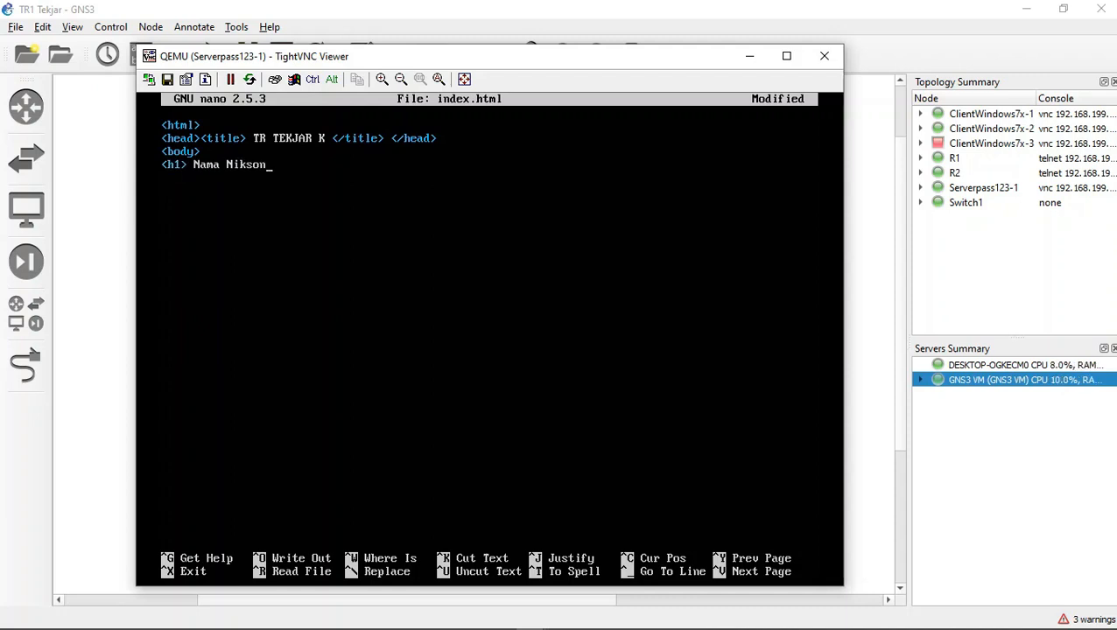
Step: Start an <h1> heading with the label "Nama :" followed by the student's full name
{"action": "key", "text": "BackSpace"}
{"action": "key", "text": "BackSpace"}
{"action": "key", "text": "BackSpace"}
{"action": "key", "text": "BackSpace"}
{"action": "key", "text": "BackSpace"}
{"action": "key", "text": "BackSpace"}
{"action": "key", "text": "BackSpace"}
{"action": "key", "text": "BackSpace"}
{"action": "key", "text": "BackSpace"}
{"action": "key", "text": "BackSpace"}
{"action": "key", "text": "BackSpace"}
{"action": "key", "text": "BackSpace"}
{"action": "key", "text": "BackSpace"}
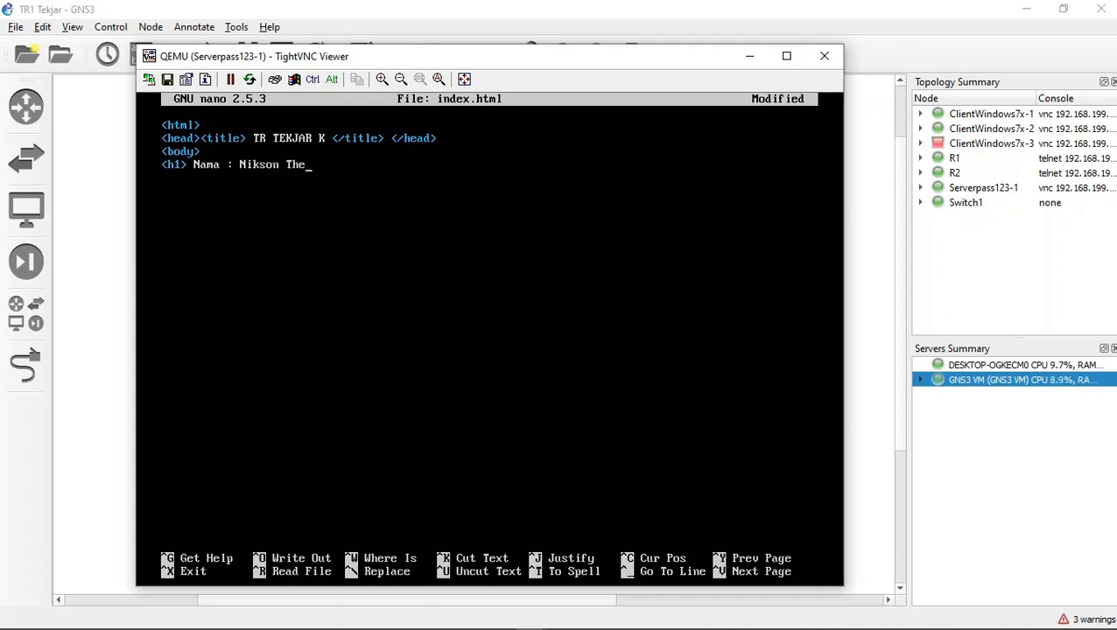
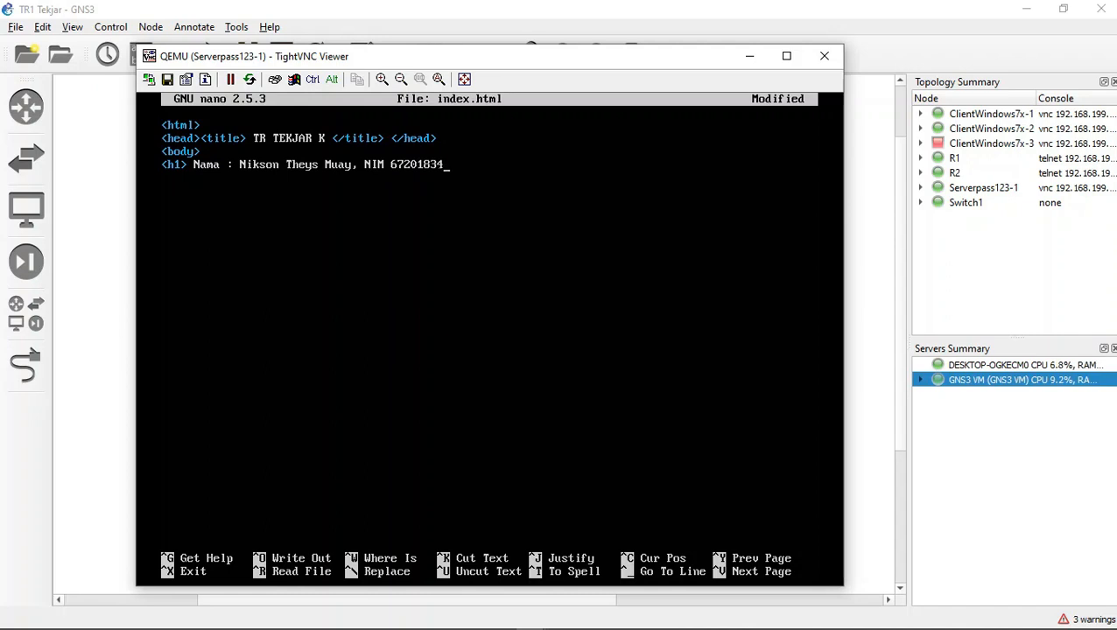
Step: Append "NIM" and the student number after the name, separated by a comma, and close the h1 heading
{"action": "key", "text": "BackSpace"}
{"action": "type", "text": "/h1>"}
{"action": "key", "text": "Return"}
Step: Start an <h2> line containing a <marquee> tag and the text Josssss tenan
{"action": "type", "text": "<h"}
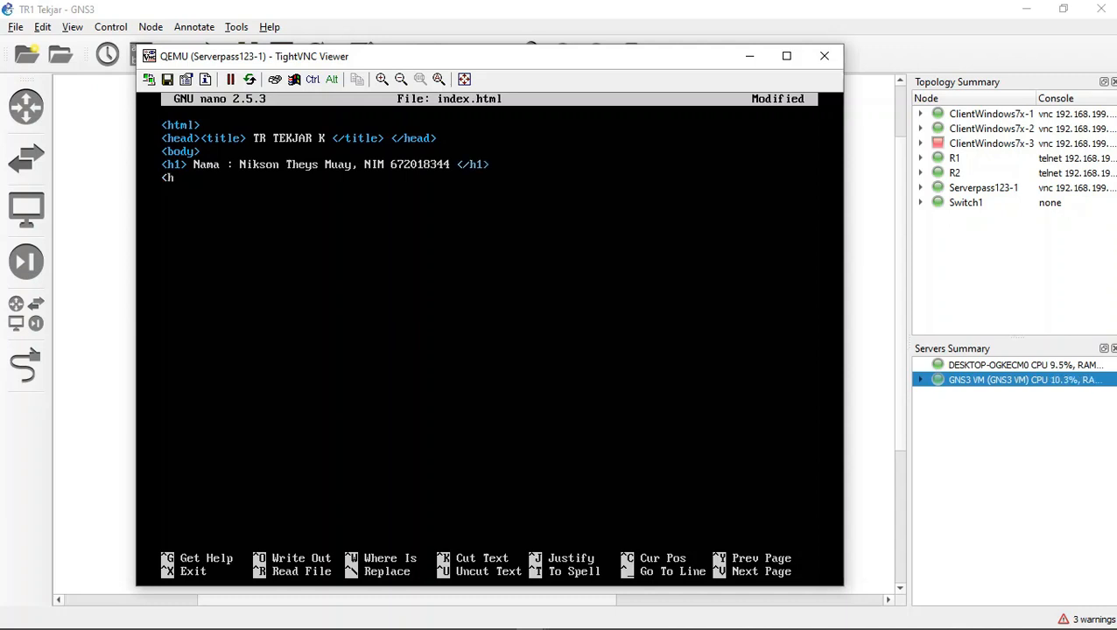
{"action": "type", "text": "2> <marquee> Joss"}
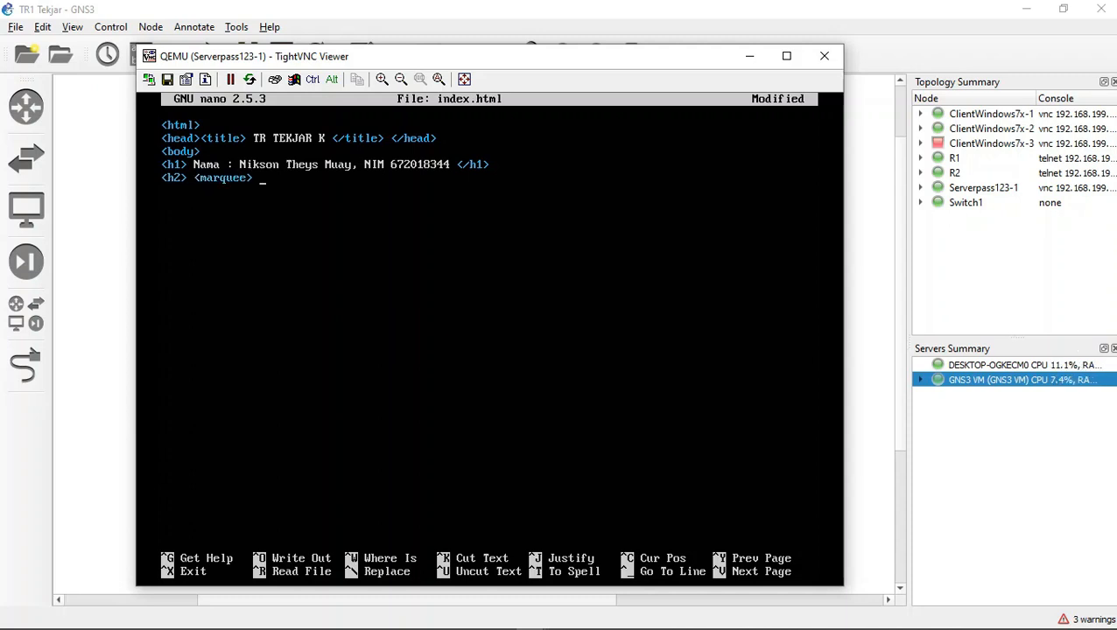
{"action": "type", "text": "sss tenan"}
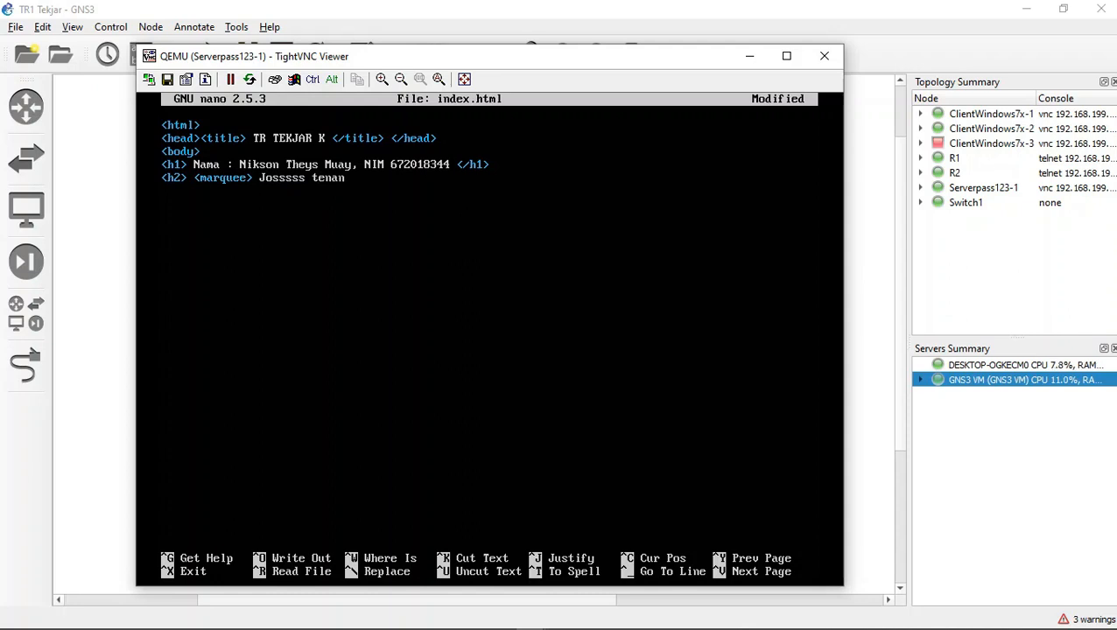
{"action": "type", "text": " <."}
{"action": "type", "text": "/h"}
{"action": "type", "text": "2"}
Step: Close the marquee and h2 tags after the scrolling text
{"action": "key", "text": "BackSpace"}
{"action": "key", "text": "BackSpace"}
{"action": "key", "text": "BackSpace"}
{"action": "type", "text": "/marquee> <"}
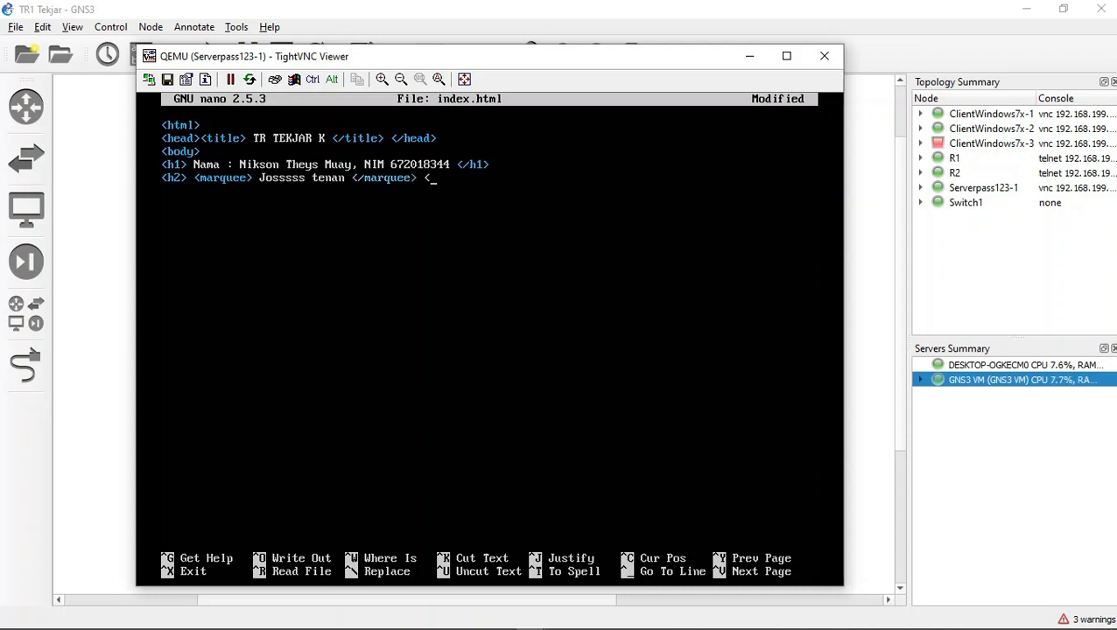
{"action": "type", "text": "/h"}
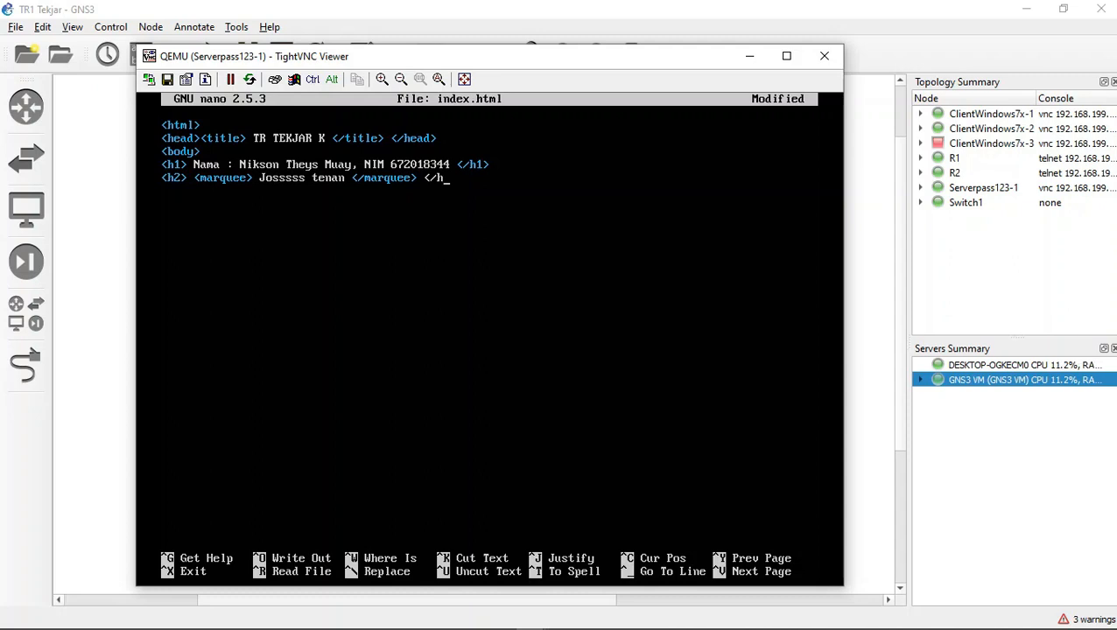
{"action": "type", "text": "2>"}
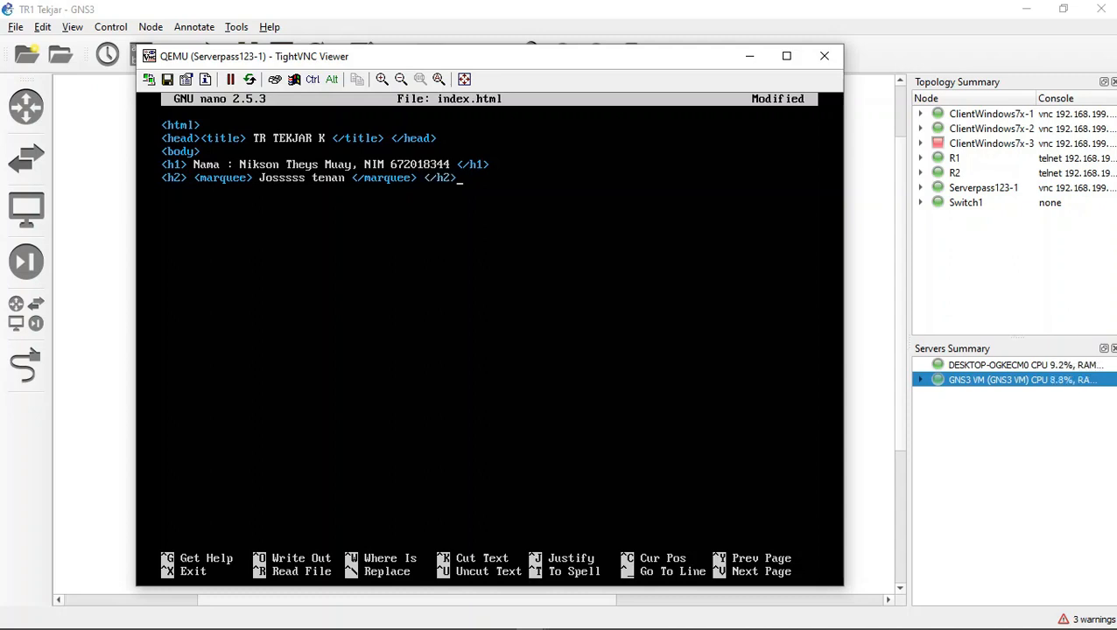
Step: Save index.html, exit nano and list the contents of the tr directory
{"action": "key", "text": "ctrl+x"}
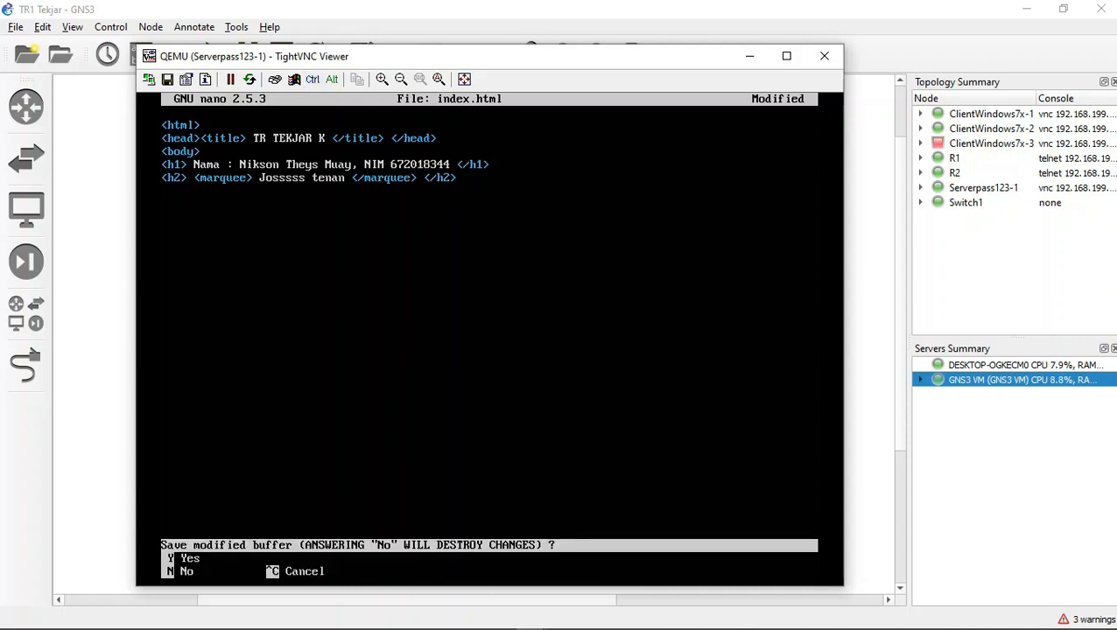
{"action": "key", "text": "y"}
{"action": "key", "text": "Return"}
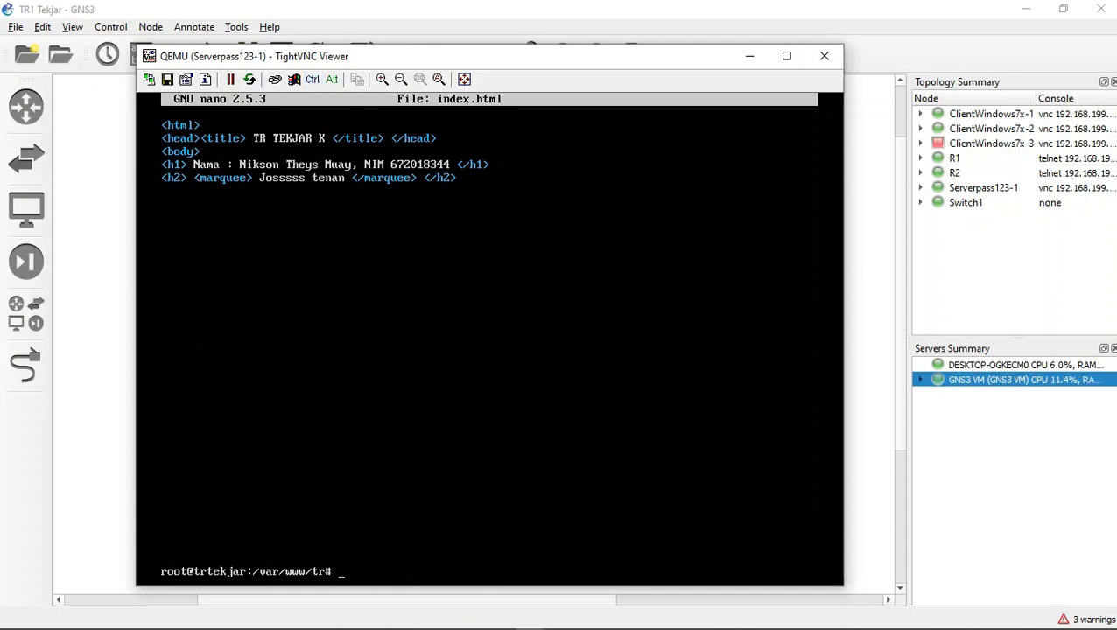
{"action": "type", "text": "ls"}
{"action": "key", "text": "Return"}
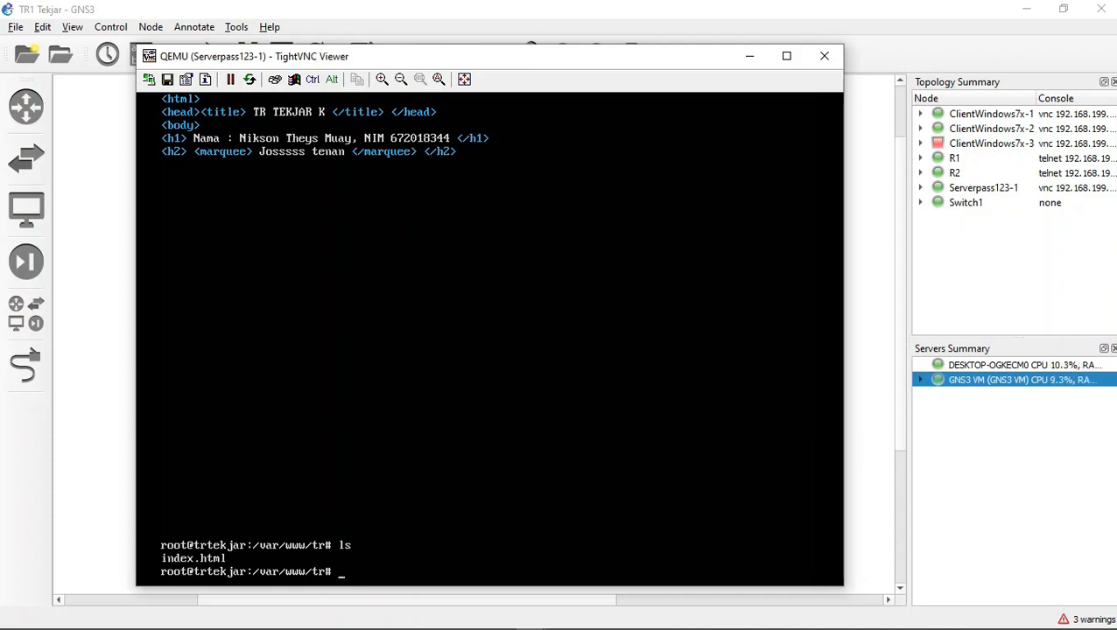
Step: Try to assign /var/www/tr/ recursively to www-data.www-data with the command chowm -R
{"action": "type", "text": "chown -R www"}
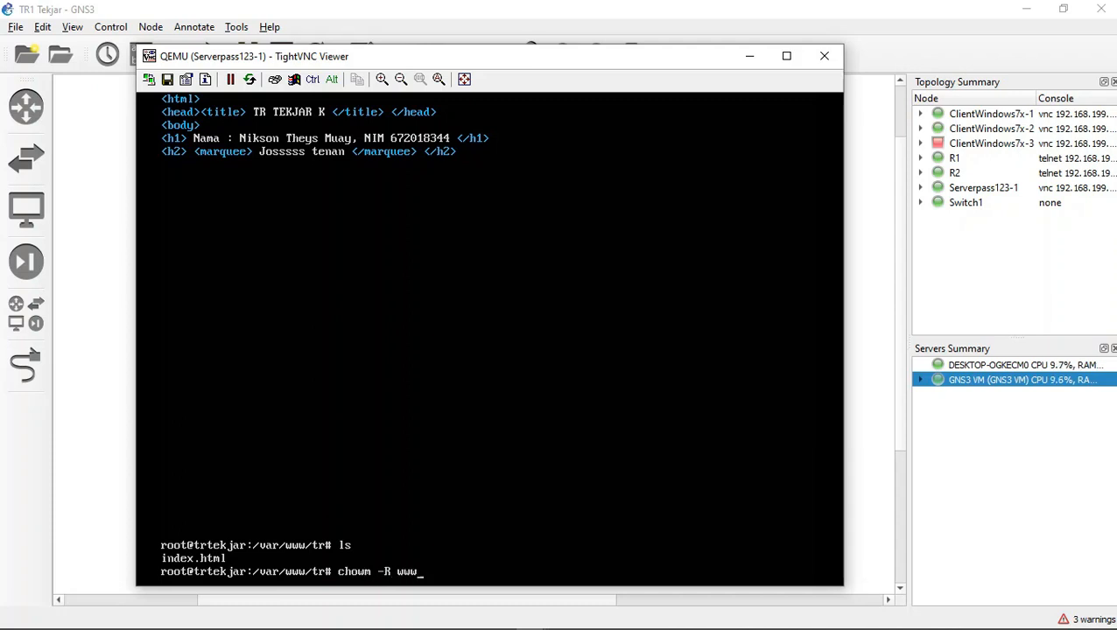
{"action": "type", "text": "-data"}
{"action": "type", "text": ".www"}
{"action": "type", "text": "-data"}
{"action": "type", "text": " /"}
{"action": "type", "text": "var/w"}
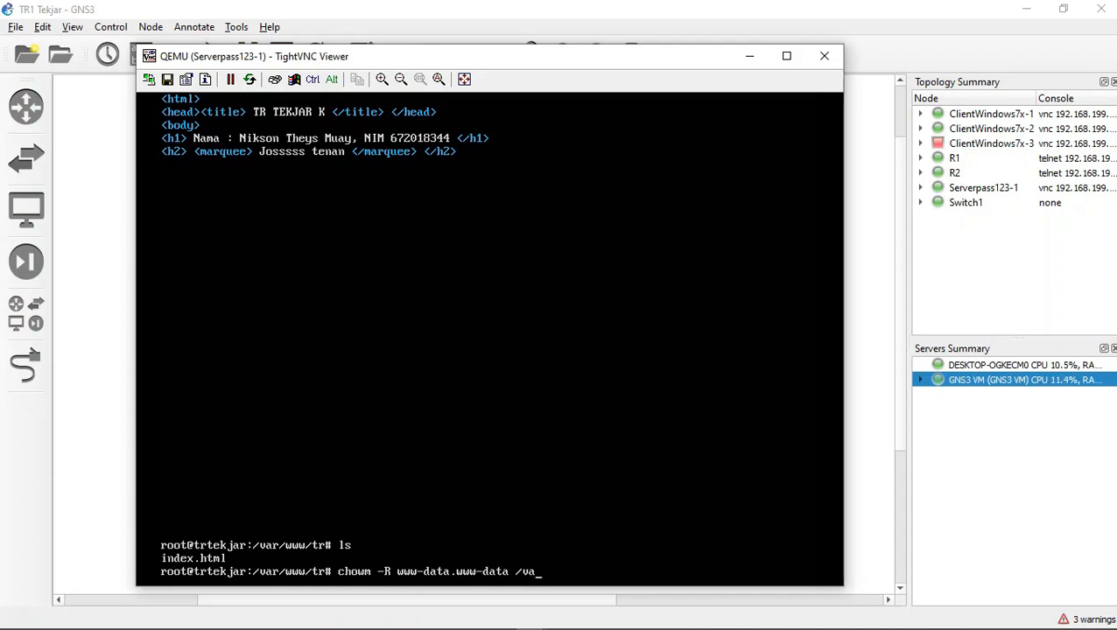
{"action": "type", "text": "ww/"}
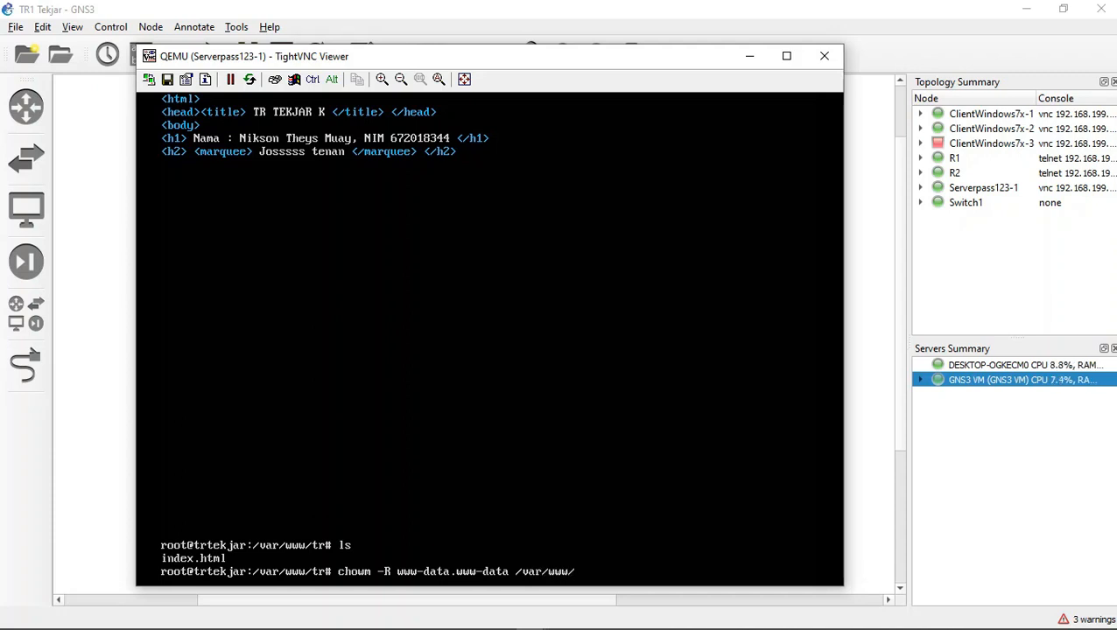
{"action": "type", "text": "tr"}
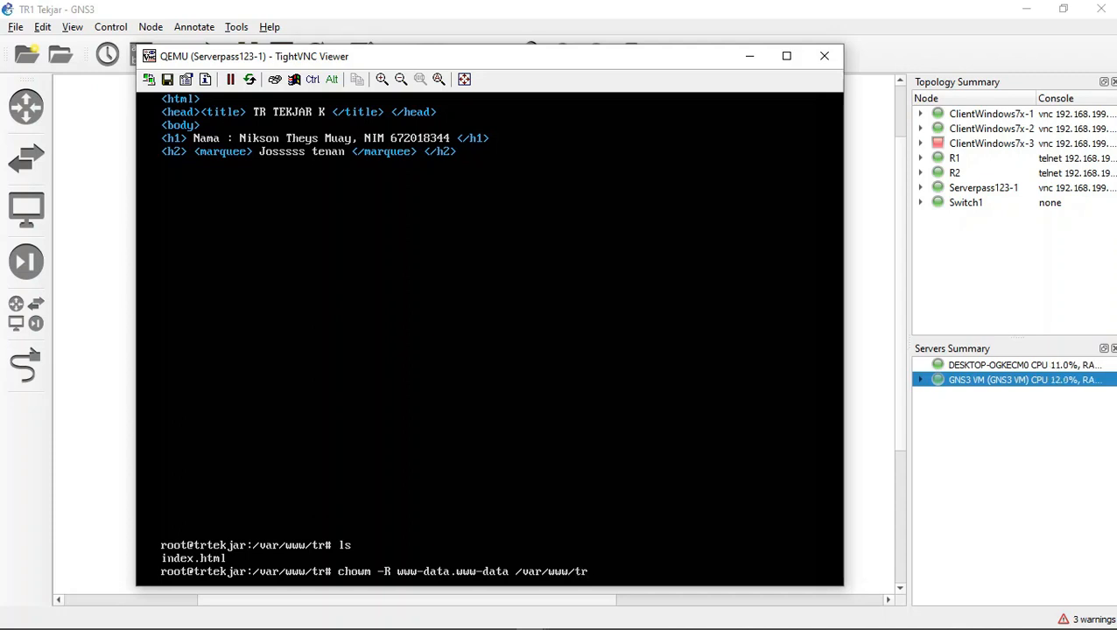
{"action": "type", "text": "."}
{"action": "type", "text": "/"}
{"action": "key", "text": "Return"}
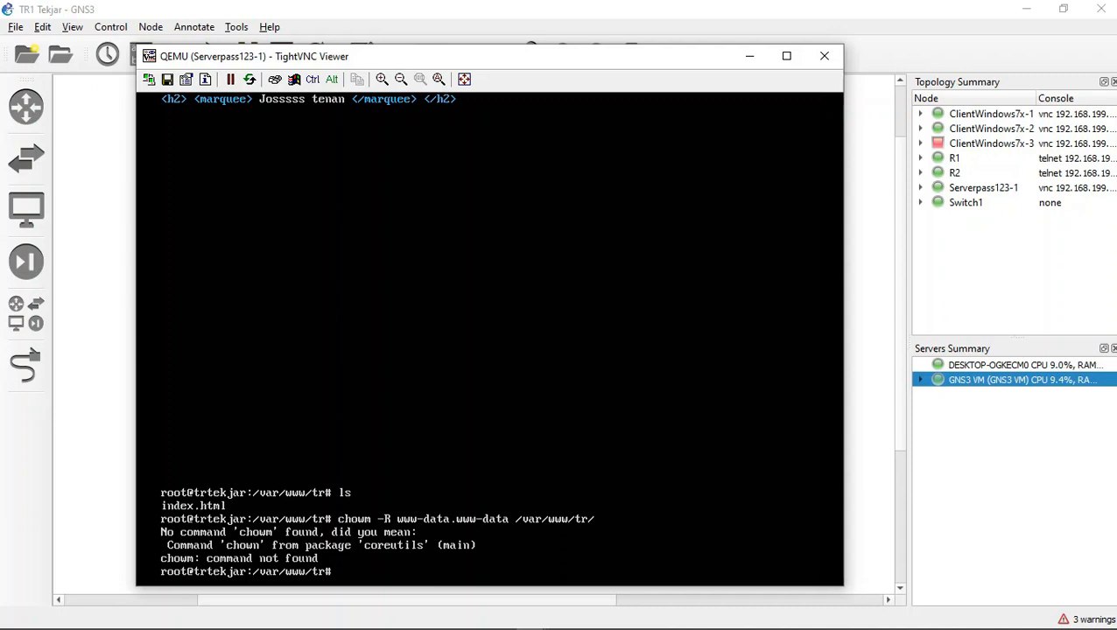
Step: Correct the command name to chown and run chown -R www-data.www-data /var/www/tr/
{"action": "key", "text": "Up"}
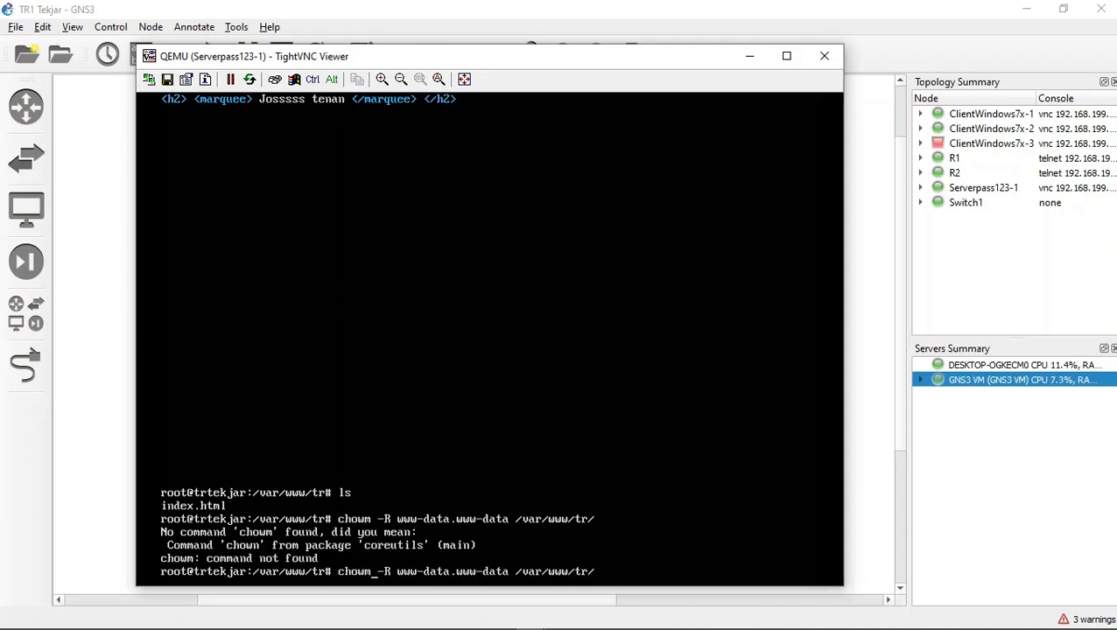
{"action": "key", "text": "Left"}
{"action": "key", "text": "Left"}
{"action": "key", "text": "Left"}
{"action": "key", "text": "Left"}
{"action": "key", "text": "Left"}
{"action": "key", "text": "Left"}
{"action": "key", "text": "Left"}
{"action": "key", "text": "Left"}
{"action": "key", "text": "Left"}
{"action": "key", "text": "Left"}
{"action": "key", "text": "Left"}
{"action": "key", "text": "Left"}
{"action": "key", "text": "Left"}
{"action": "key", "text": "Left"}
{"action": "key", "text": "Left"}
{"action": "key", "text": "Left"}
{"action": "key", "text": "Left"}
{"action": "key", "text": "Left"}
{"action": "key", "text": "Left"}
{"action": "key", "text": "Left"}
{"action": "key", "text": "Return"}
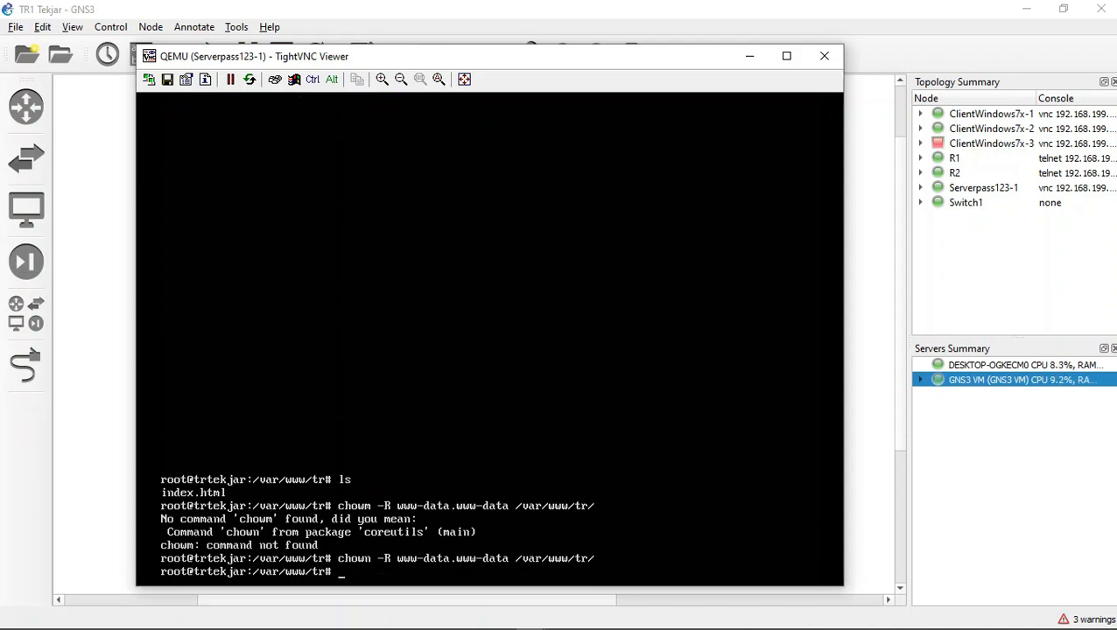
Step: Reuse the last command with 775 in place of www-data.www-data and run chown -R 775 /var/www/tr/
{"action": "key", "text": "Up"}
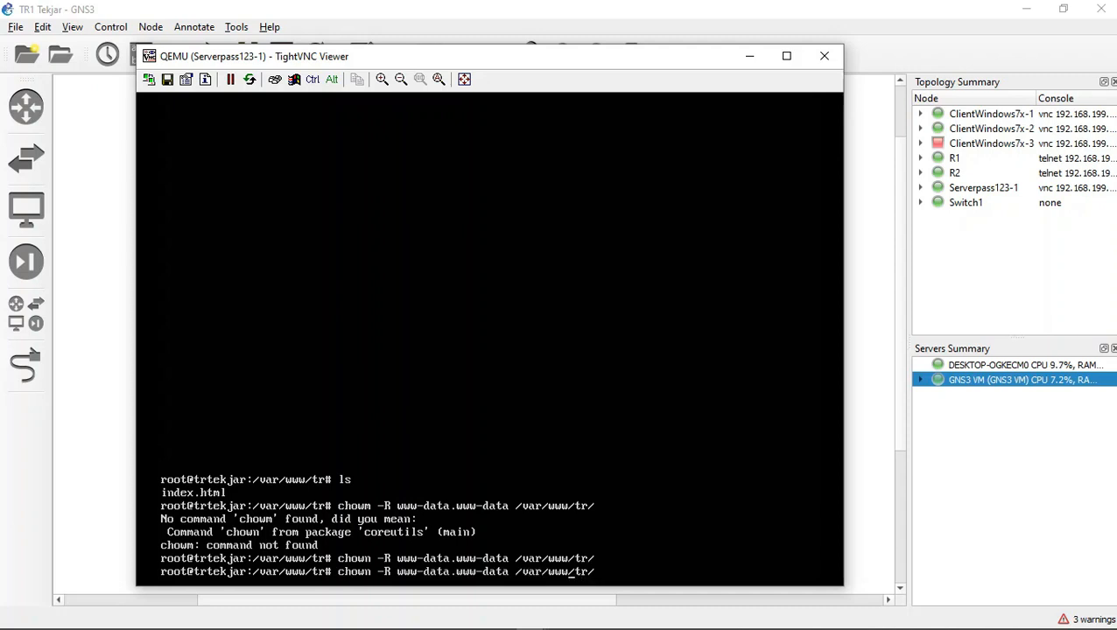
{"action": "key", "text": "Left"}
{"action": "key", "text": "Left"}
{"action": "key", "text": "Left"}
{"action": "key", "text": "Left"}
{"action": "key", "text": "Left"}
{"action": "key", "text": "Left"}
{"action": "key", "text": "Left"}
{"action": "key", "text": "Left"}
{"action": "key", "text": "BackSpace"}
{"action": "key", "text": "BackSpace"}
{"action": "key", "text": "BackSpace"}
{"action": "key", "text": "BackSpace"}
{"action": "key", "text": "BackSpace"}
{"action": "key", "text": "BackSpace"}
{"action": "key", "text": "BackSpace"}
{"action": "key", "text": "BackSpace"}
{"action": "key", "text": "BackSpace"}
{"action": "key", "text": "BackSpace"}
{"action": "key", "text": "BackSpace"}
{"action": "key", "text": "BackSpace"}
{"action": "key", "text": "BackSpace"}
{"action": "key", "text": "BackSpace"}
{"action": "key", "text": "BackSpace"}
{"action": "key", "text": "BackSpace"}
{"action": "key", "text": "BackSpace"}
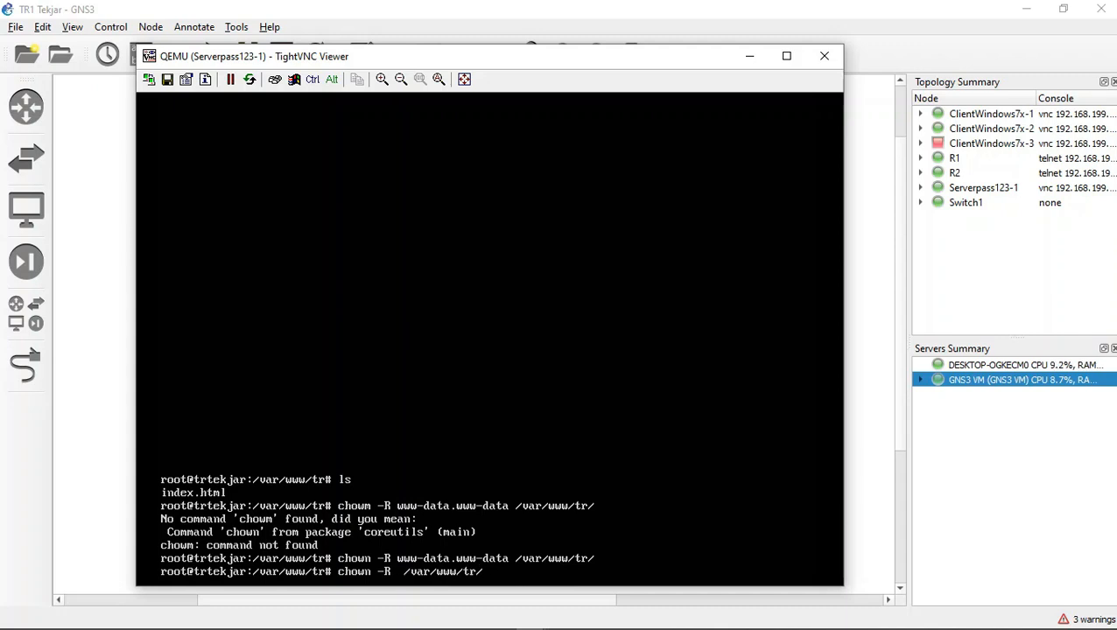
{"action": "type", "text": "775"}
{"action": "key", "text": "Return"}
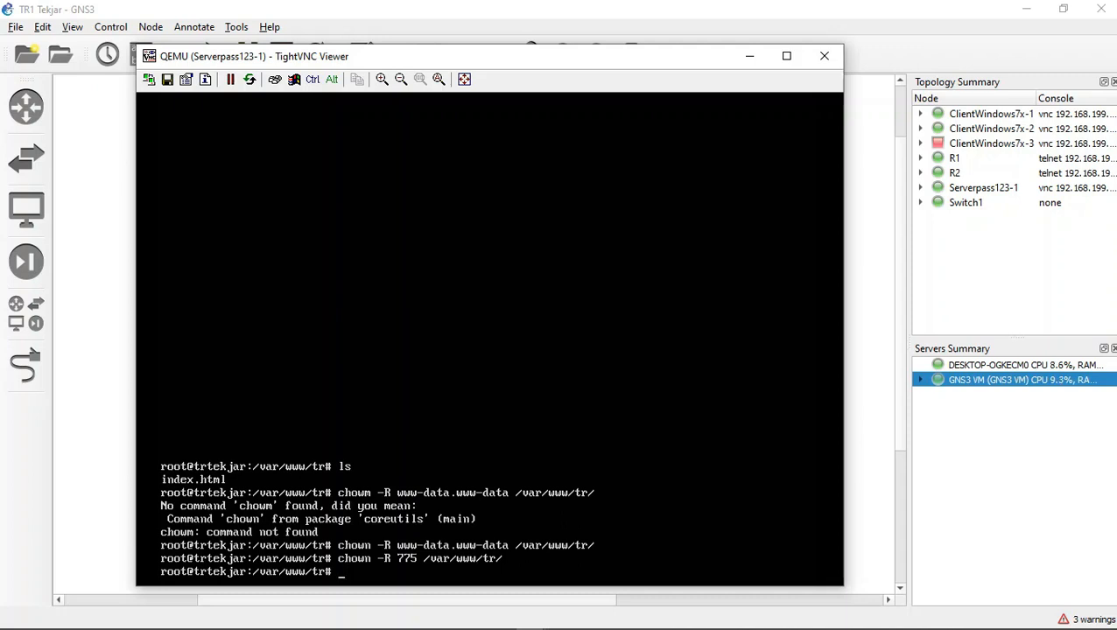
Step: Create /etc/apache2/sites-available/tr-ssl.conf by opening it in nano
{"action": "type", "text": "nano /etc/apa"}
{"action": "key", "text": "Tab"}
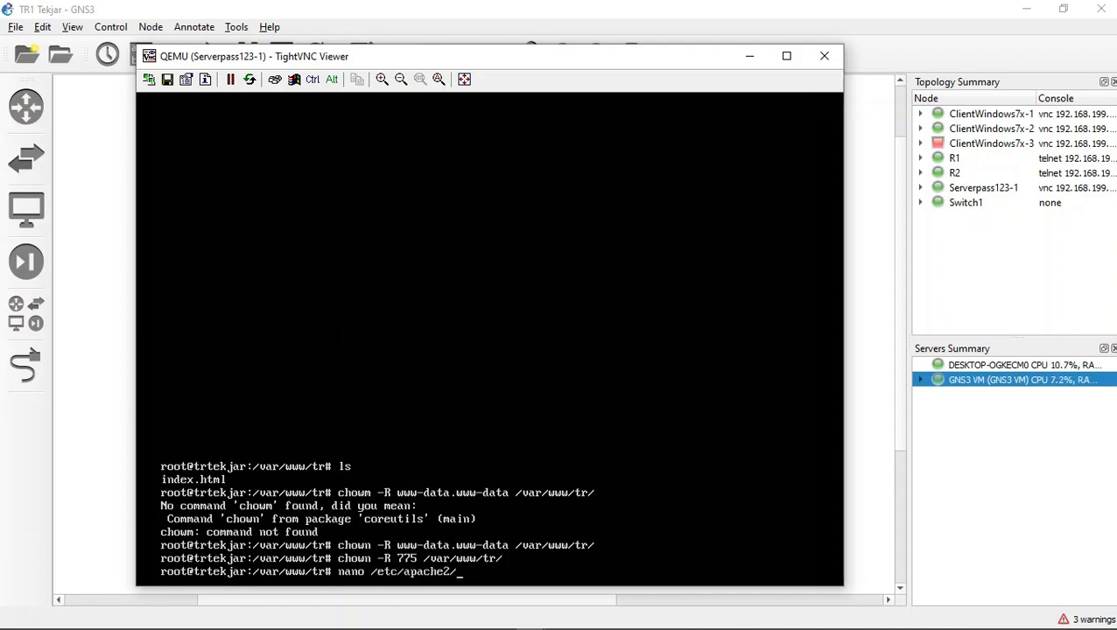
{"action": "type", "text": "sit"}
{"action": "key", "text": "Tab"}
{"action": "type", "text": "ava"}
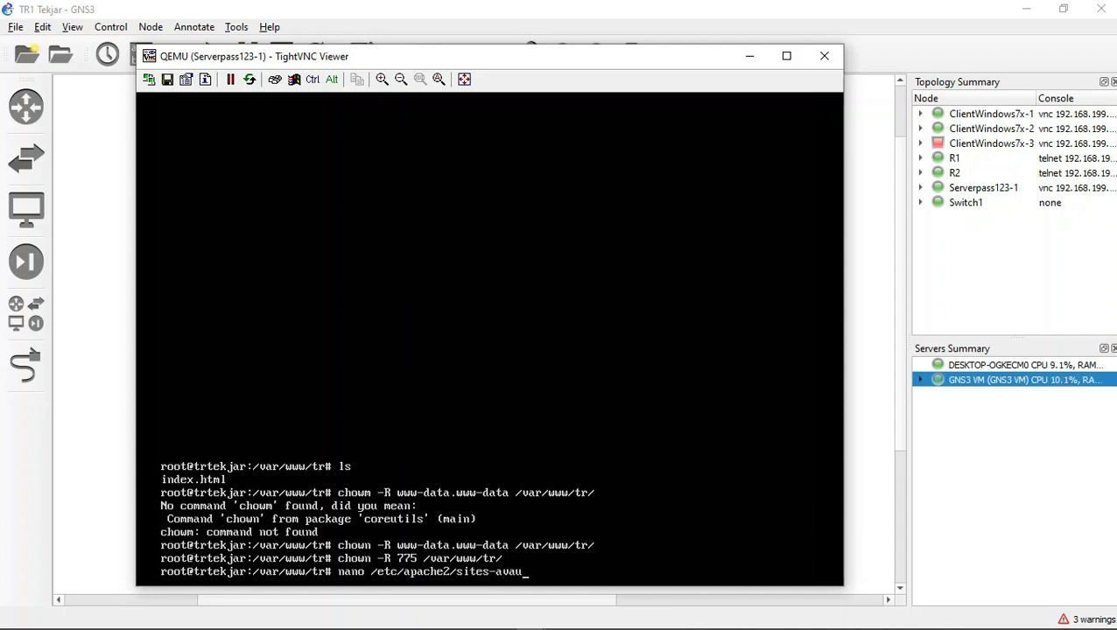
{"action": "type", "text": "i"}
{"action": "key", "text": "Tab"}
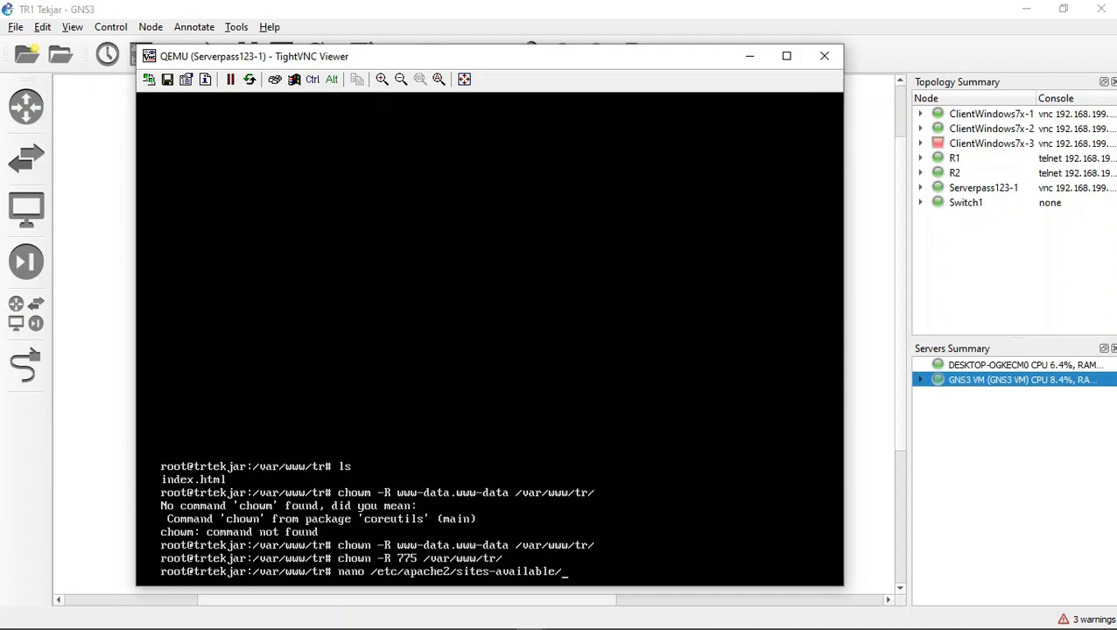
{"action": "type", "text": "tr-ssll.nf"}
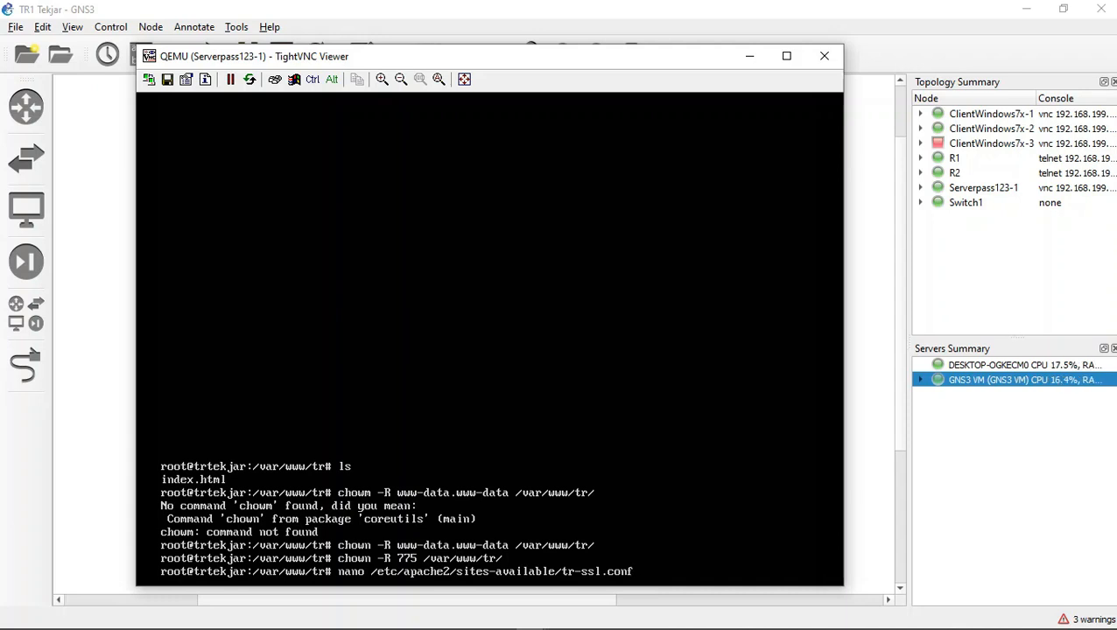
{"action": "key", "text": "Return"}
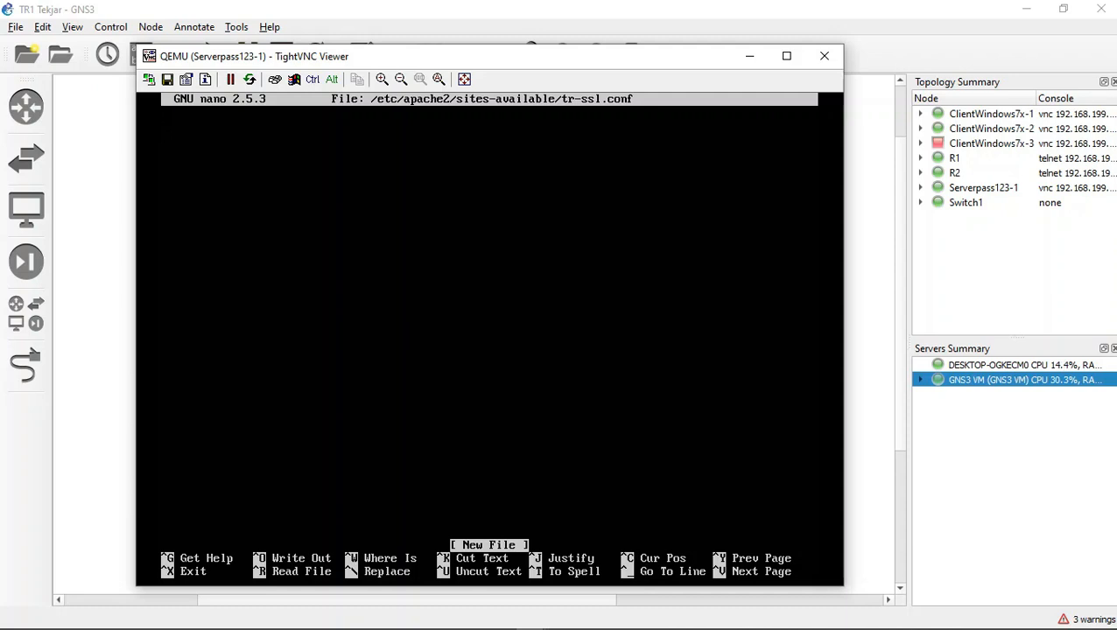
Step: Start the configuration file with the opening tag line <VirualHost *:443>
{"action": "type", "text": "<"}
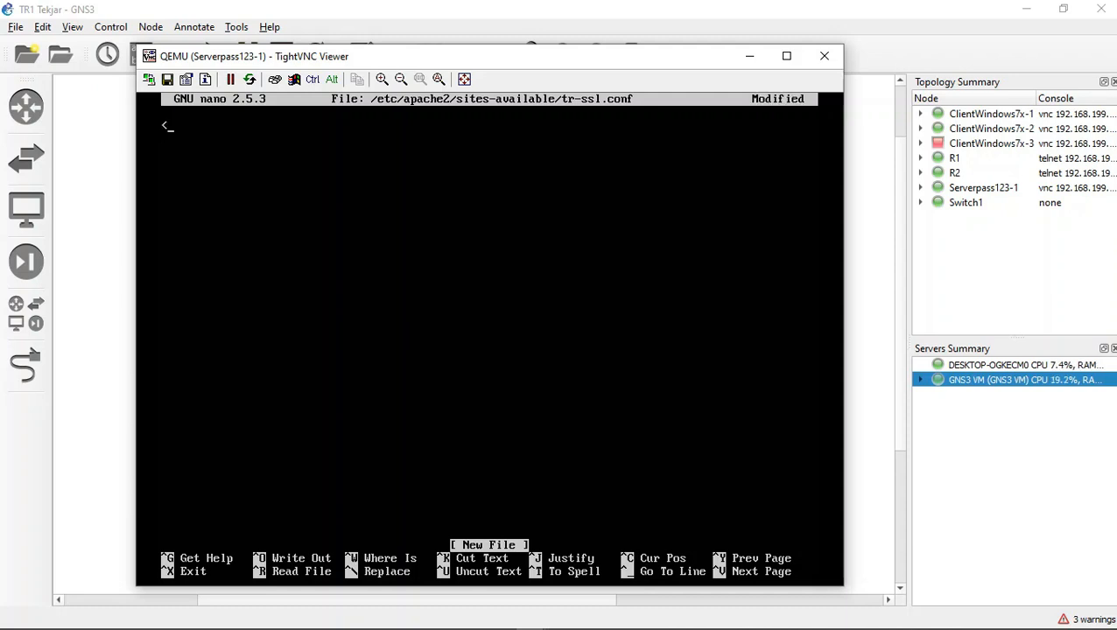
{"action": "type", "text": "VirualHos"}
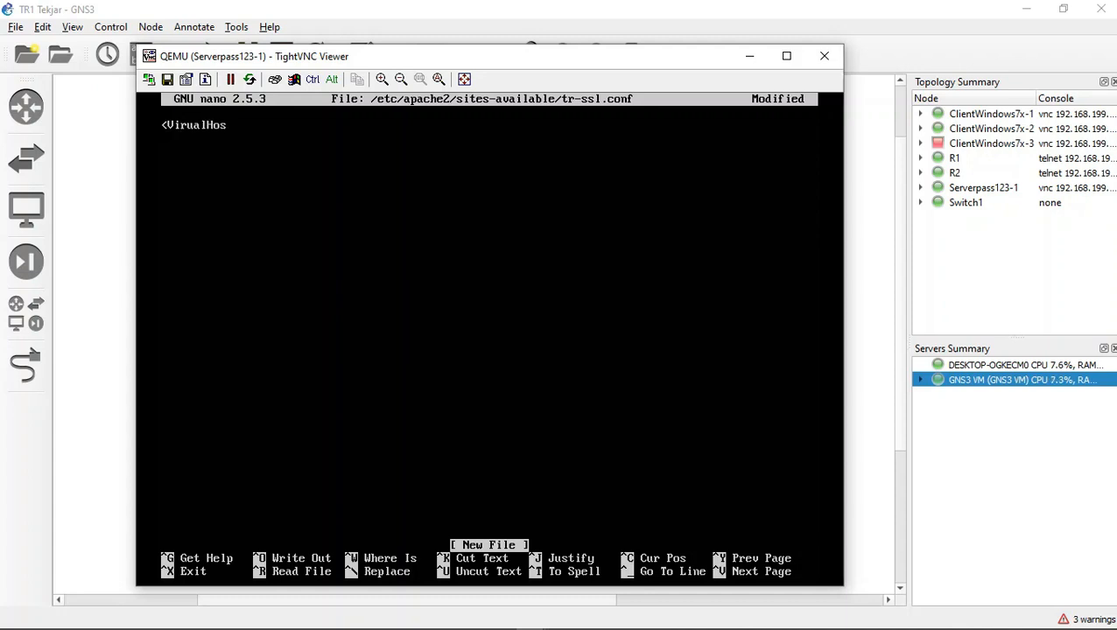
{"action": "type", "text": "t *:443<"}
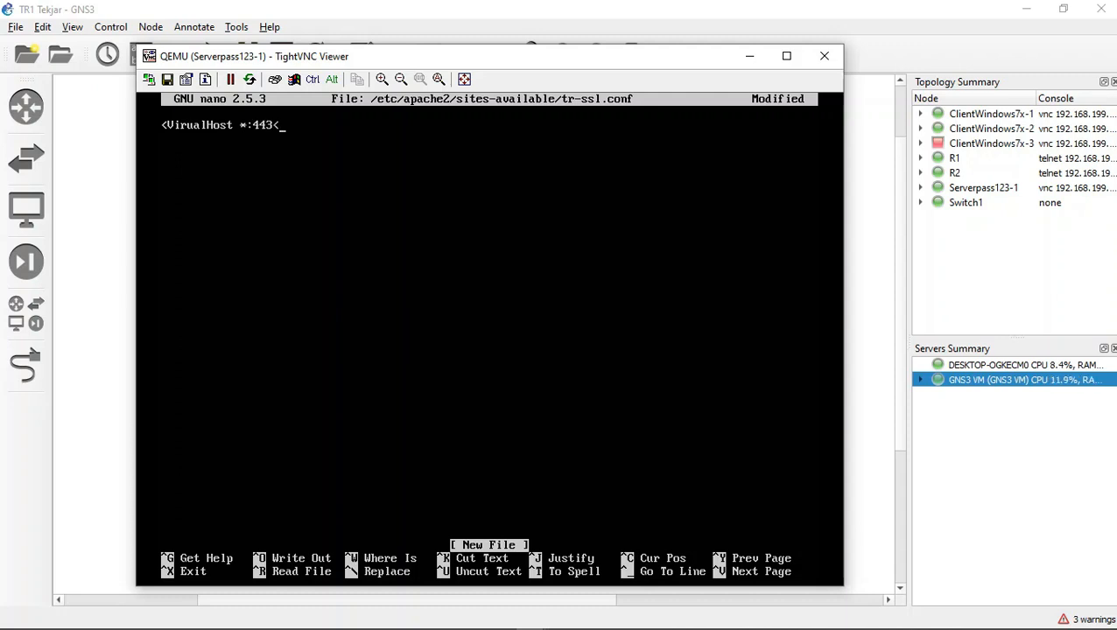
{"action": "key", "text": "BackSpace"}
{"action": "type", "text": "?"}
{"action": "key", "text": "BackSpace"}
{"action": "type", "text": ">"}
{"action": "type", "text": "SS"}
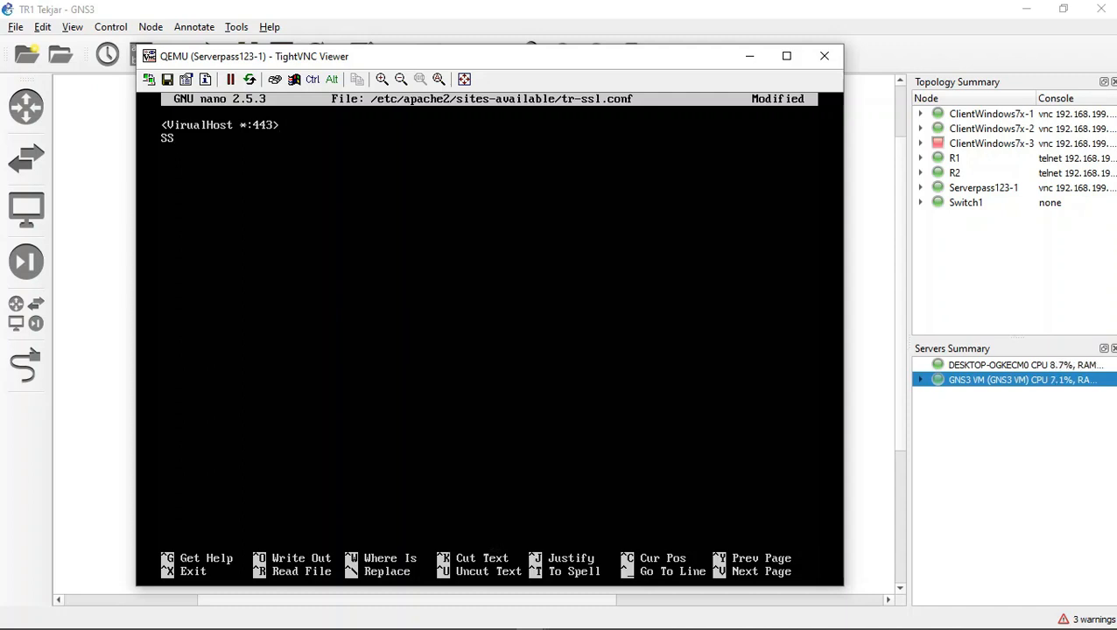
{"action": "type", "text": ":"}
Step: Add the line SSLEngine on below the opening tag
{"action": "key", "text": "BackSpace"}
{"action": "type", "text": "LEngine on"}
Step: Add the directive SSLCertificateFile pointing to /etc/ssl/certs/my.crt on a new line
{"action": "key", "text": "Return"}
{"action": "type", "text": "SS"}
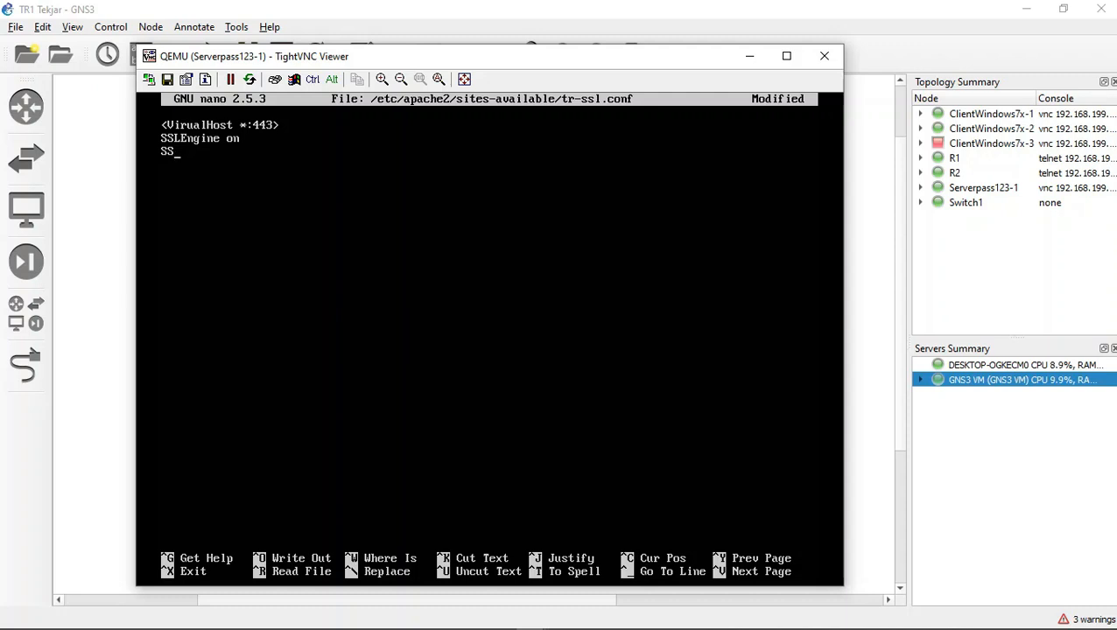
{"action": "type", "text": ".LCertifica"}
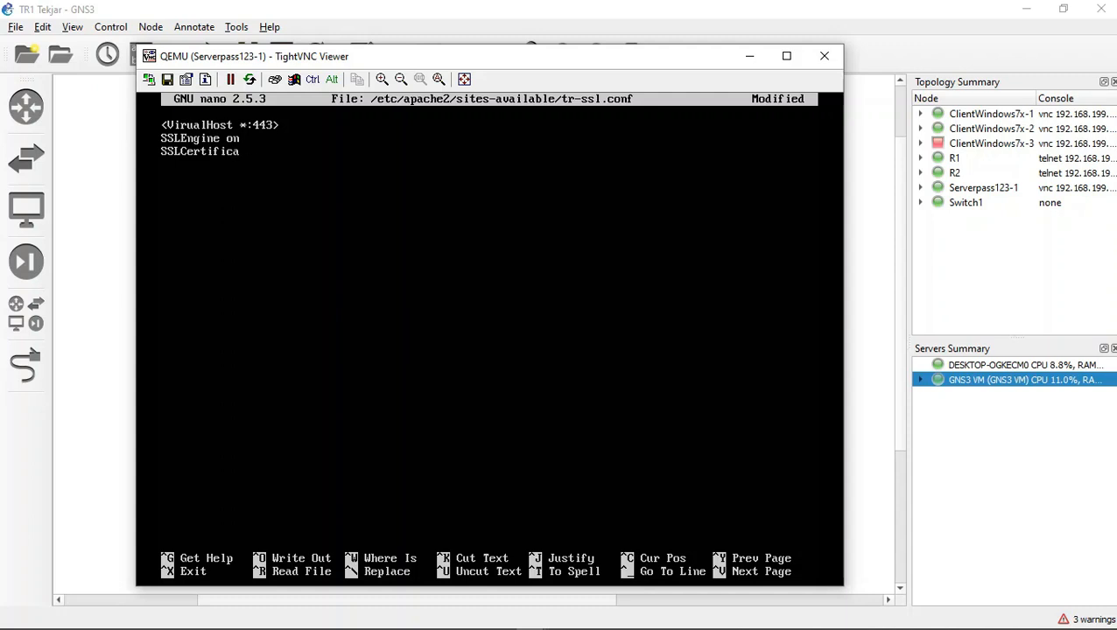
{"action": "type", "text": "teFile /e"}
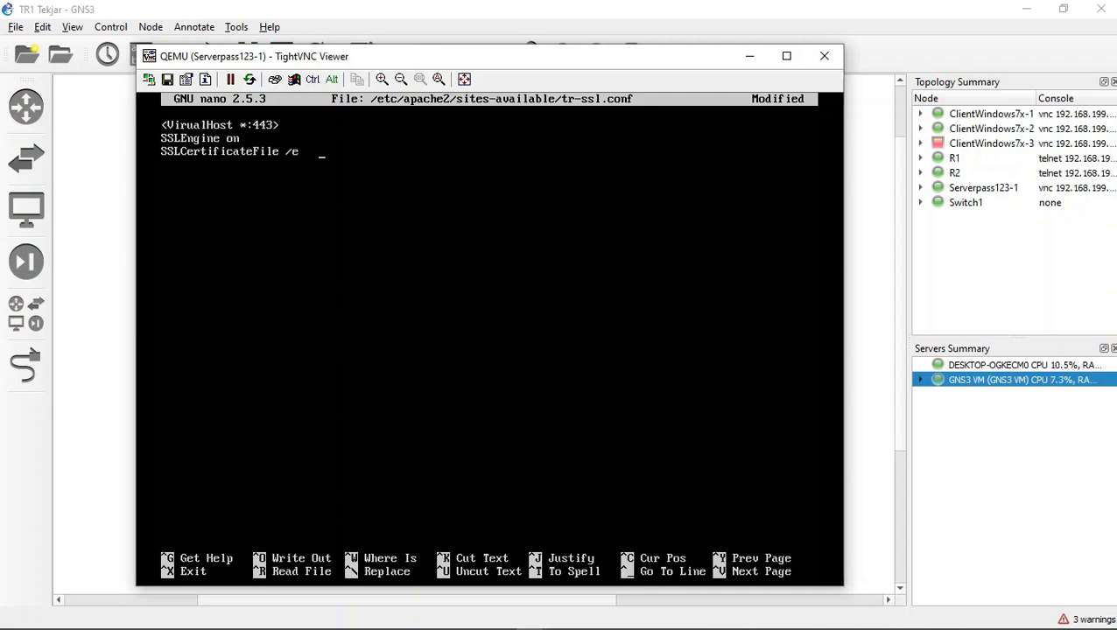
{"action": "type", "text": "tc ssl/cer"}
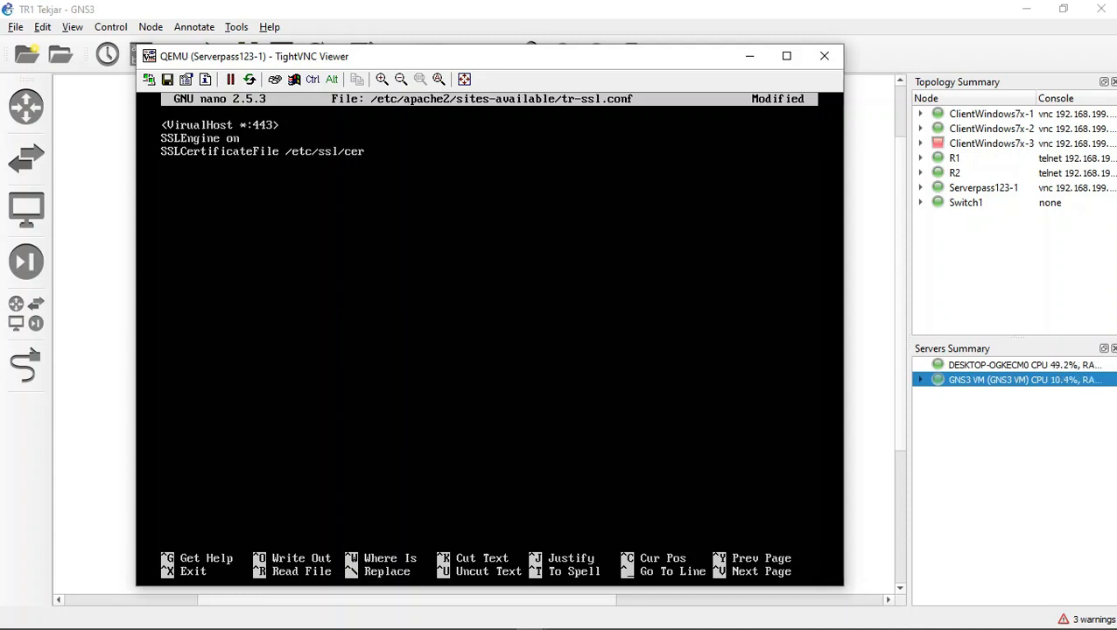
{"action": "type", "text": "ts/my.crt"}
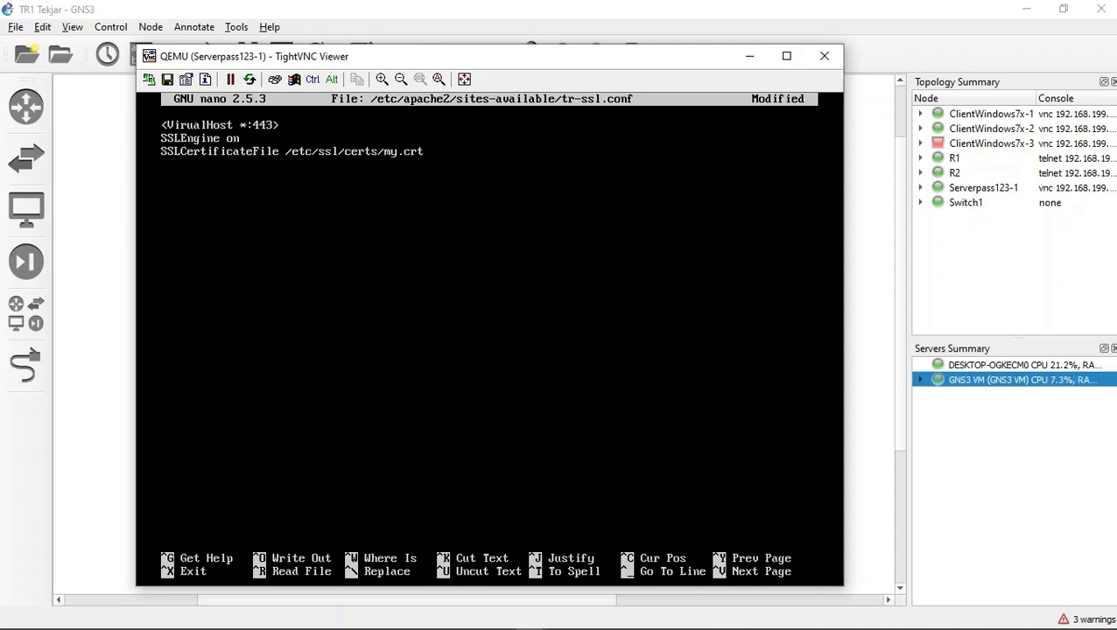
Step: Add the directive SSLCertificateKeyFile pointing to /etc/ssl/private/my.key on a new line
{"action": "key", "text": "Return"}
{"action": "type", "text": "SSLCertif"}
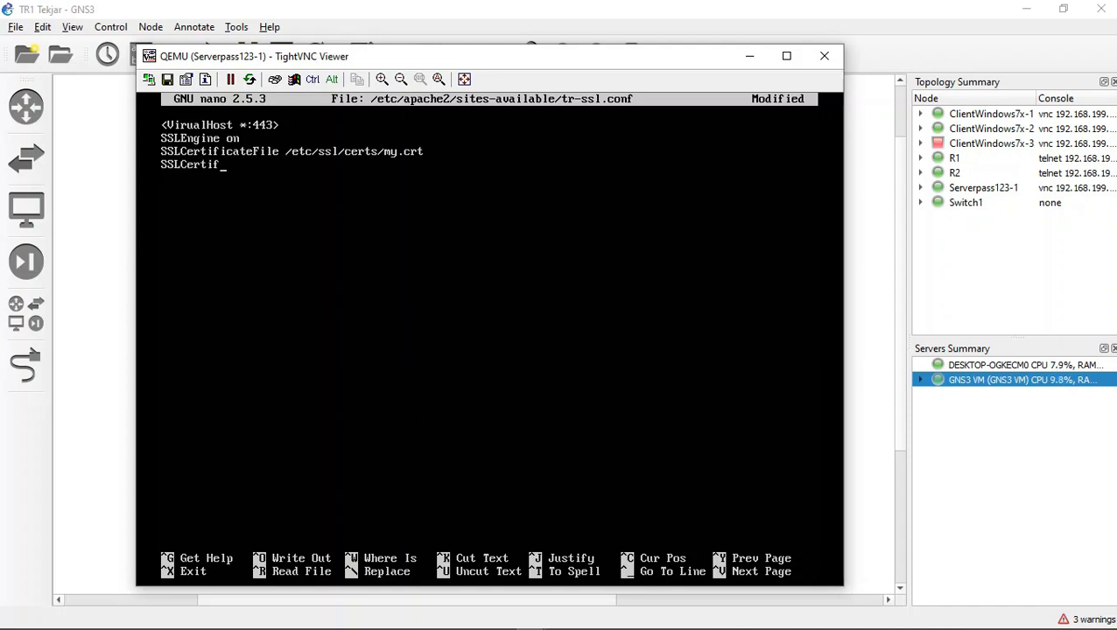
{"action": "type", "text": "icate"}
{"action": "type", "text": "Ke"}
{"action": "type", "text": "yFile"}
{"action": "type", "text": " /etc"}
{"action": "key", "text": "BackSpace"}
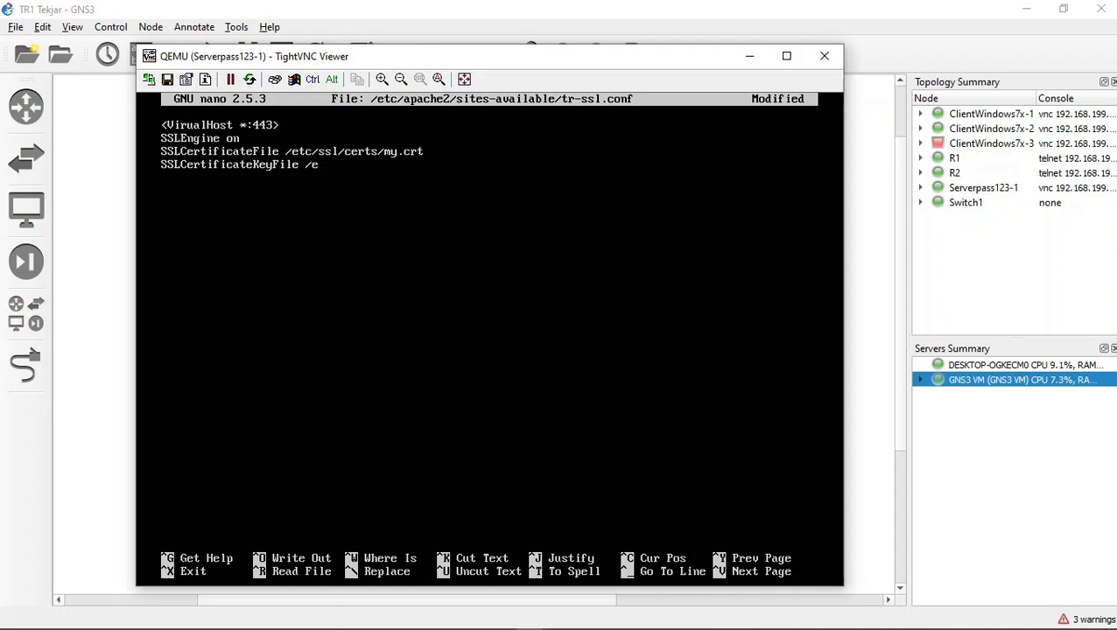
{"action": "type", "text": "tc/ssl/"}
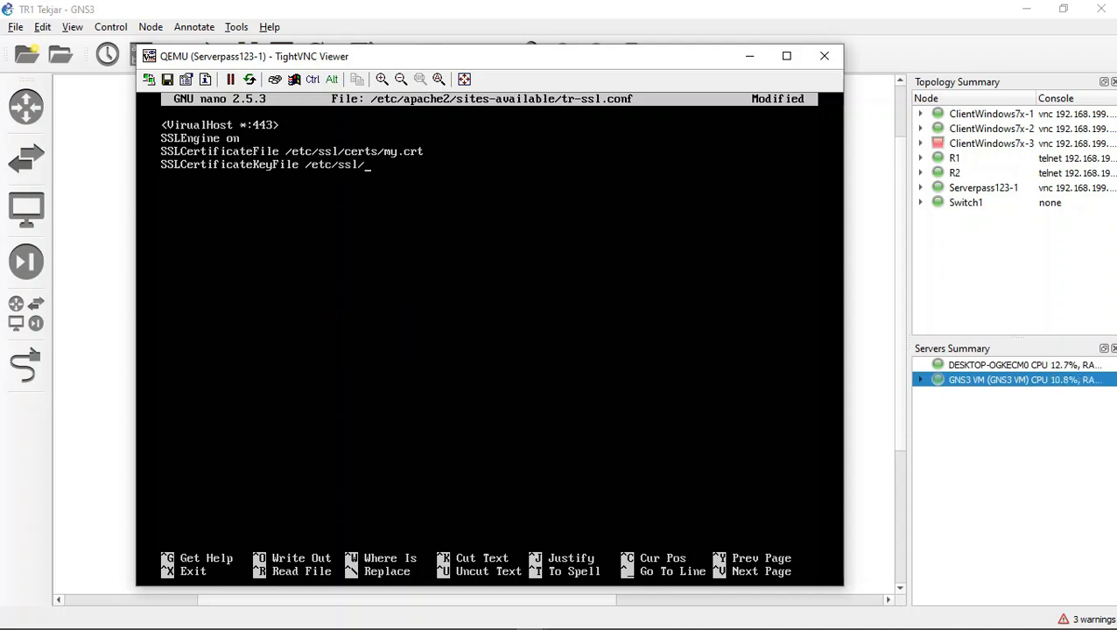
{"action": "type", "text": "priv"}
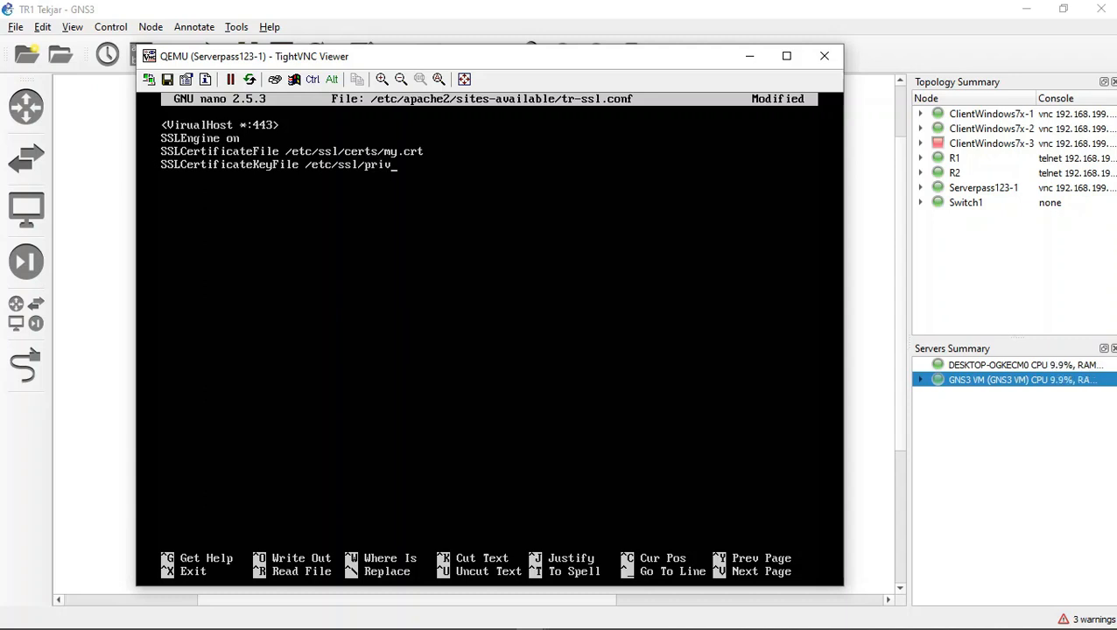
{"action": "type", "text": "ate"}
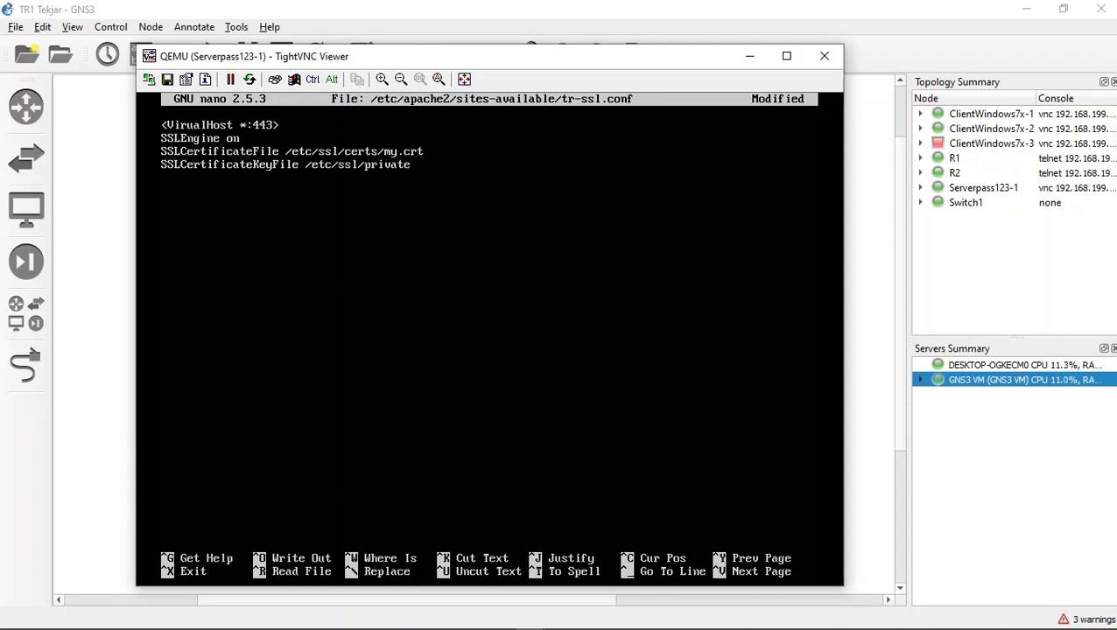
{"action": "type", "text": "/n"}
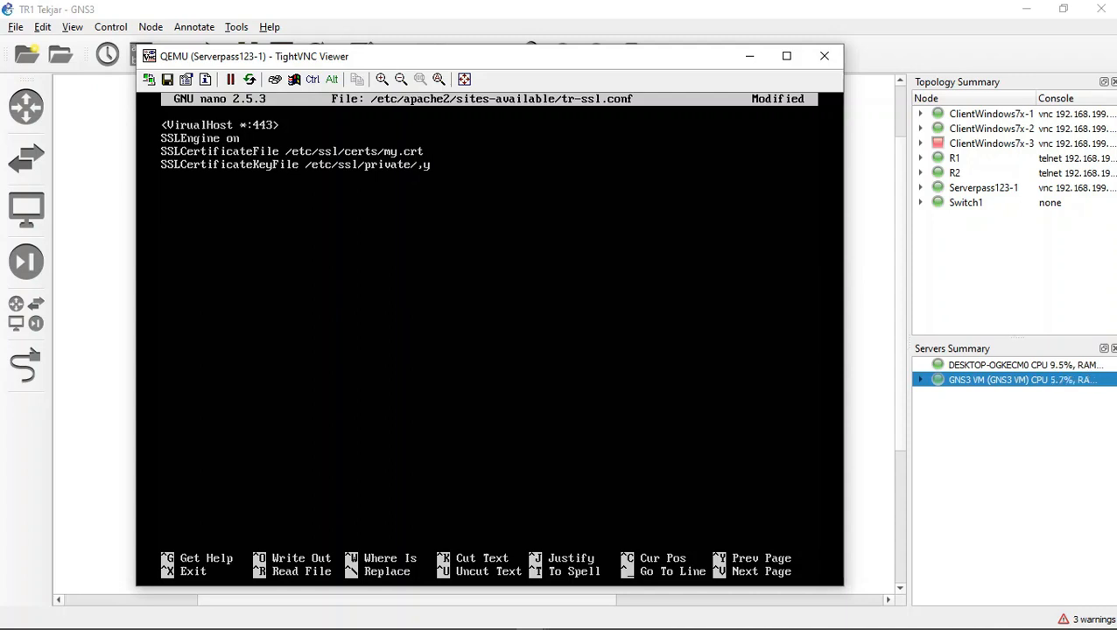
{"action": "key", "text": "BackSpace"}
{"action": "type", "text": "my/"}
{"action": "key", "text": "BackSpace"}
{"action": "type", "text": ".key"}
Step: Add a servername line with the domain trtekjarj.com
{"action": "key", "text": "Return"}
{"action": "type", "text": "server"}
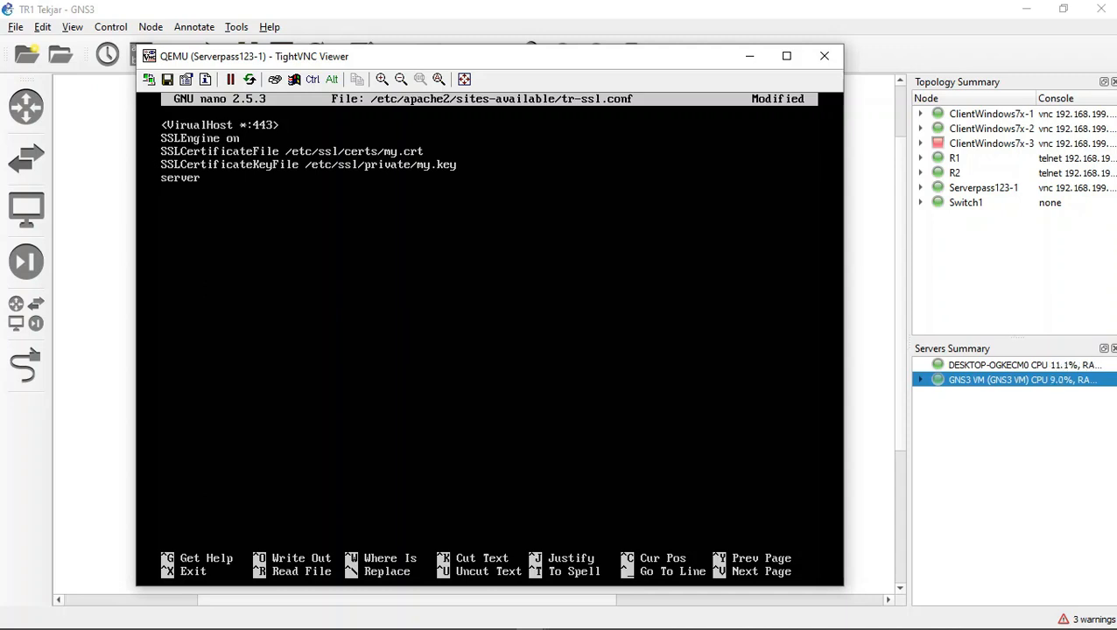
{"action": "type", "text": "name trtekjarj"}
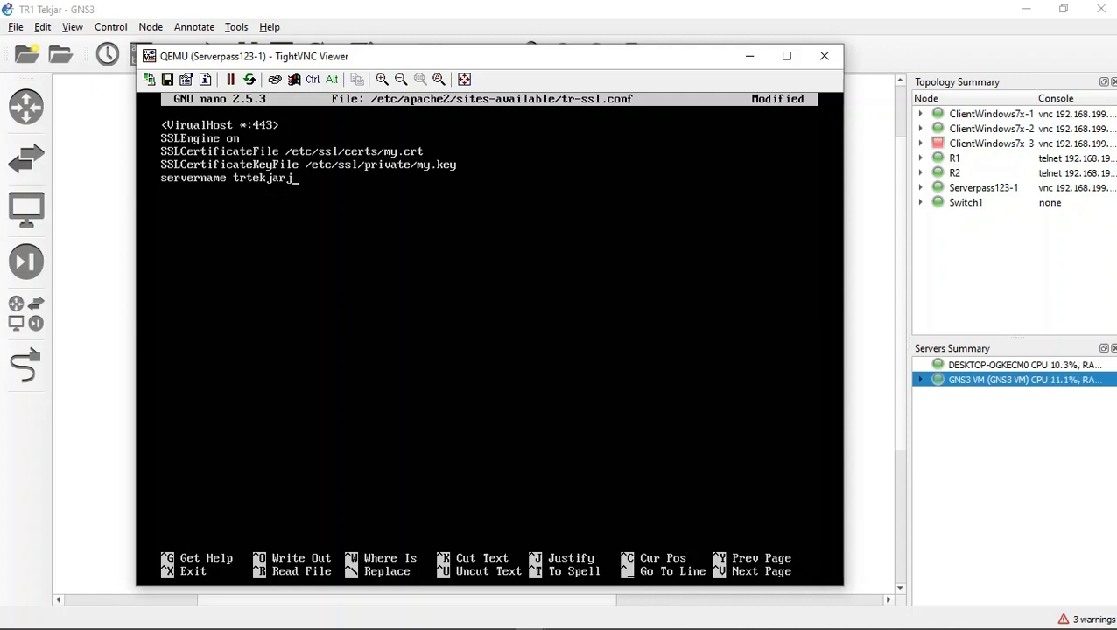
{"action": "type", "text": ".c"}
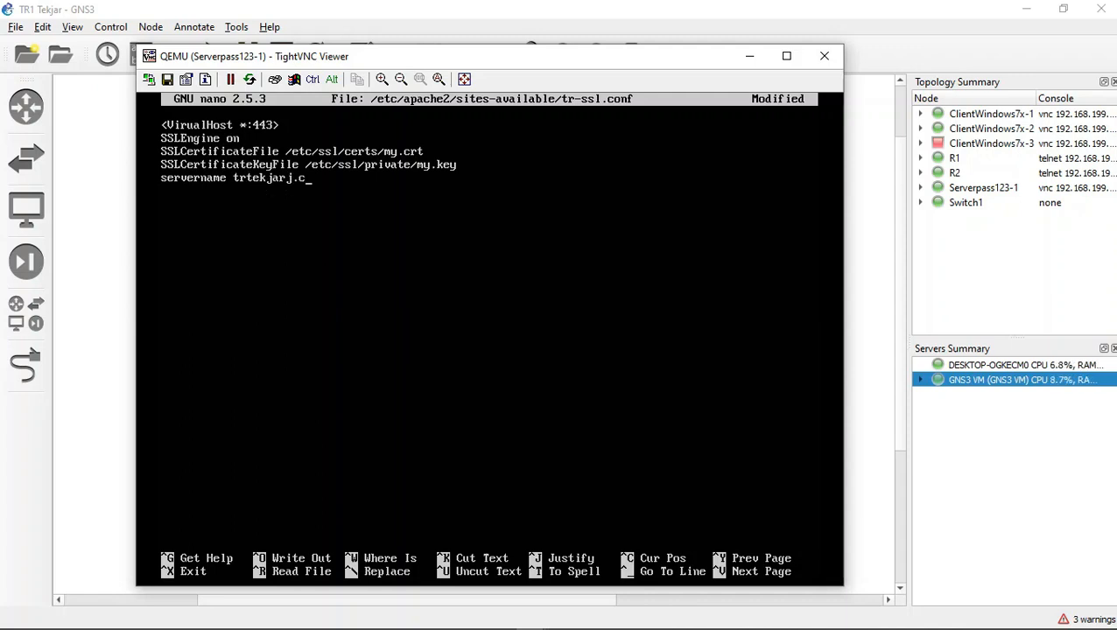
{"action": "type", "text": "om"}
Step: Add a Documentroot line with the path /var/www/tr
{"action": "key", "text": "Return"}
{"action": "type", "text": "Documentroot"}
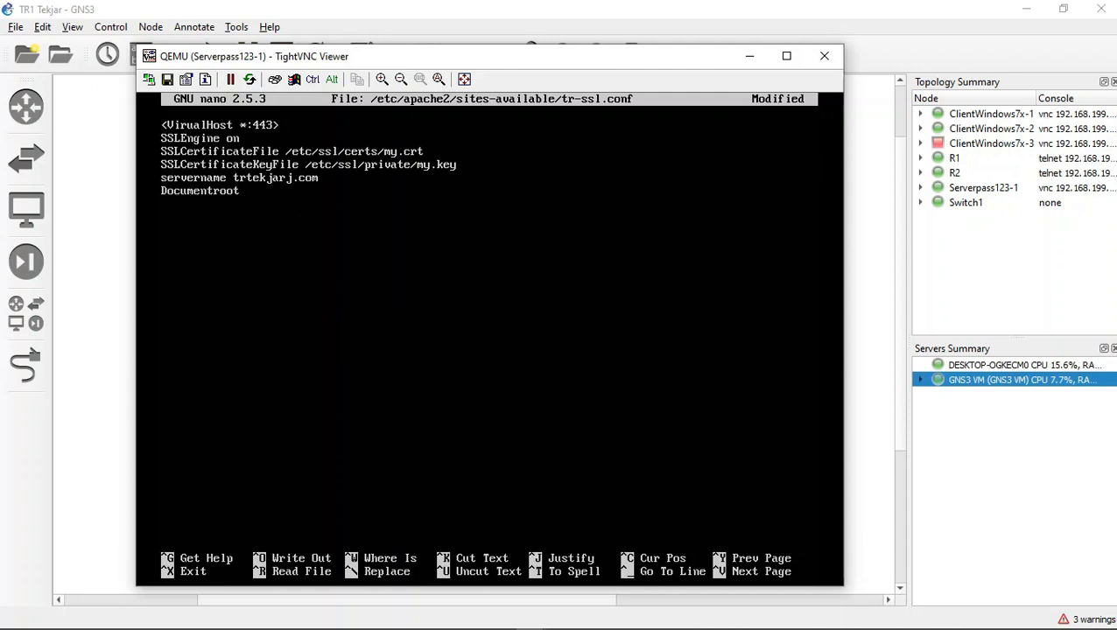
{"action": "type", "text": " /var/www/rt"}
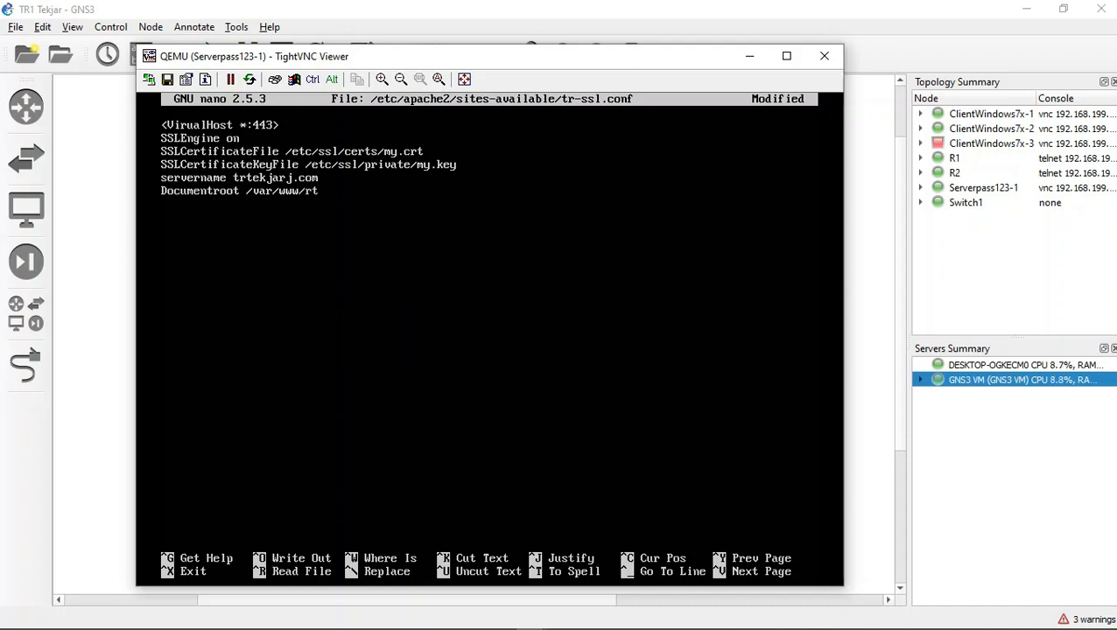
{"action": "key", "text": "BackSpace"}
{"action": "key", "text": "BackSpace"}
{"action": "type", "text": "tr"}
Step: Close the virtual host block with the tag </VirtualHost> on a new line
{"action": "type", "text": "<"}
{"action": "type", "text": "/"}
{"action": "type", "text": "Vu"}
{"action": "key", "text": "BackSpace"}
{"action": "type", "text": "irtual"}
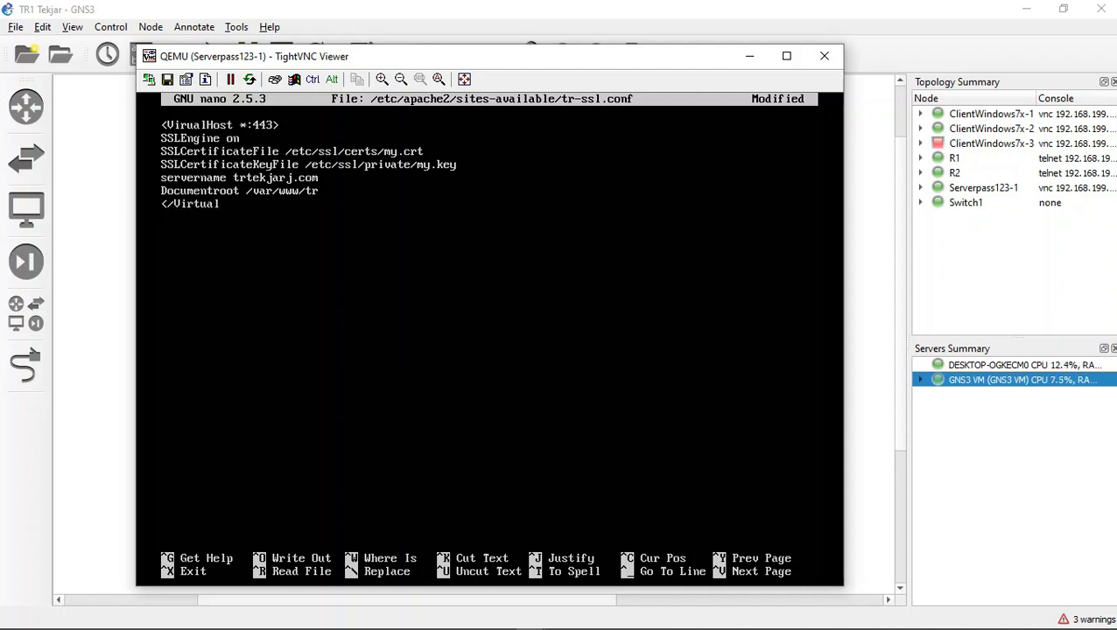
{"action": "type", "text": "Hos"}
{"action": "type", "text": "t"}
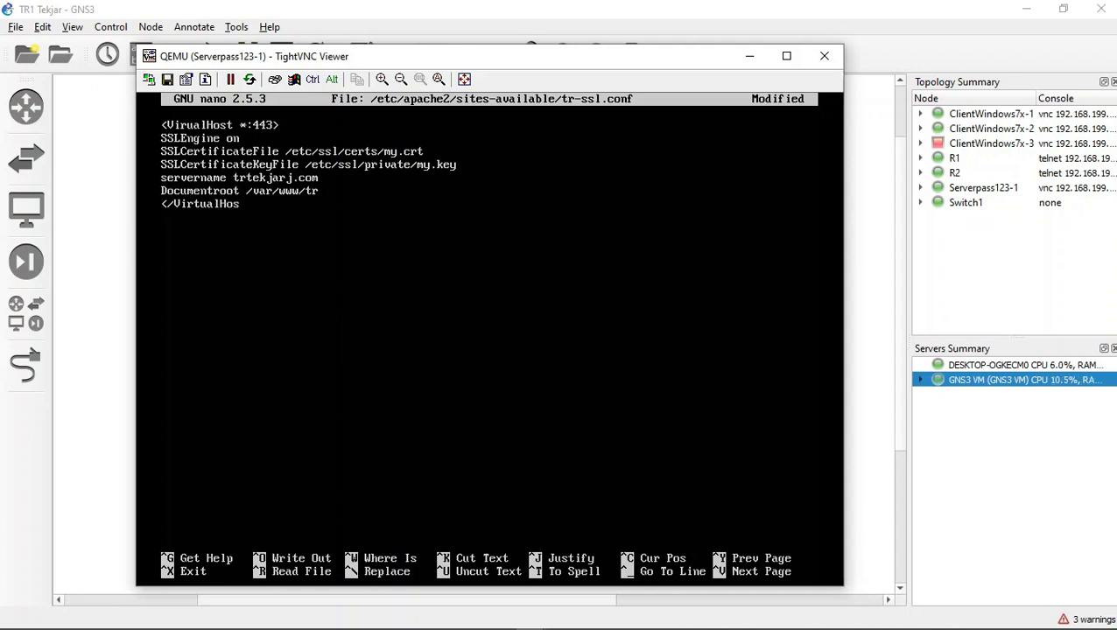
{"action": "type", "text": ">"}
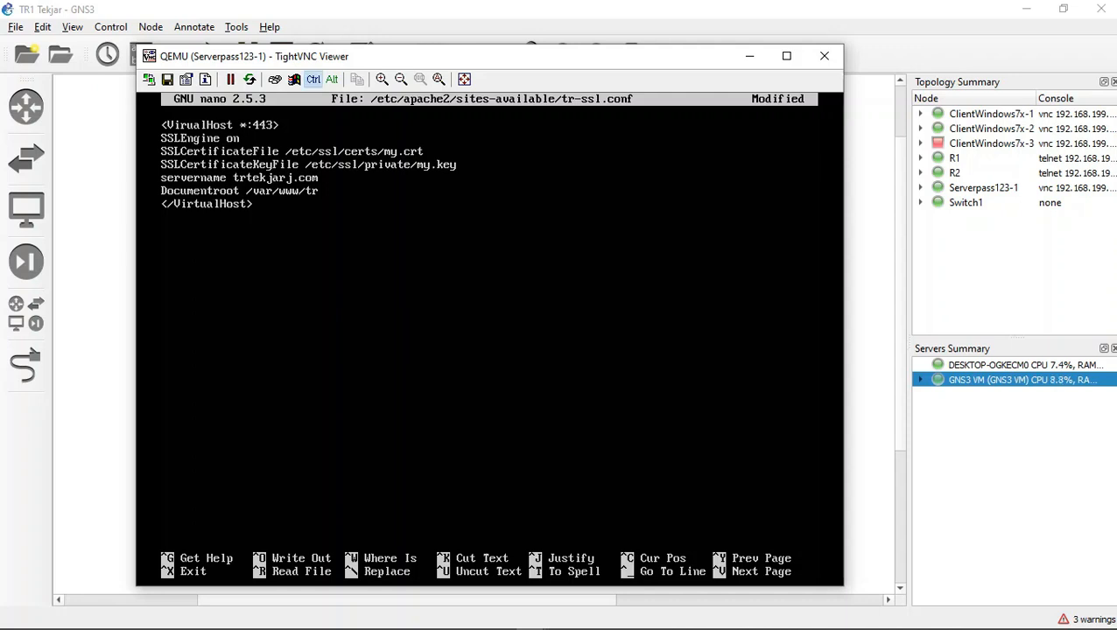
Step: Save tr-ssl.conf under its current name and exit nano
{"action": "key", "text": "ctrl+x"}
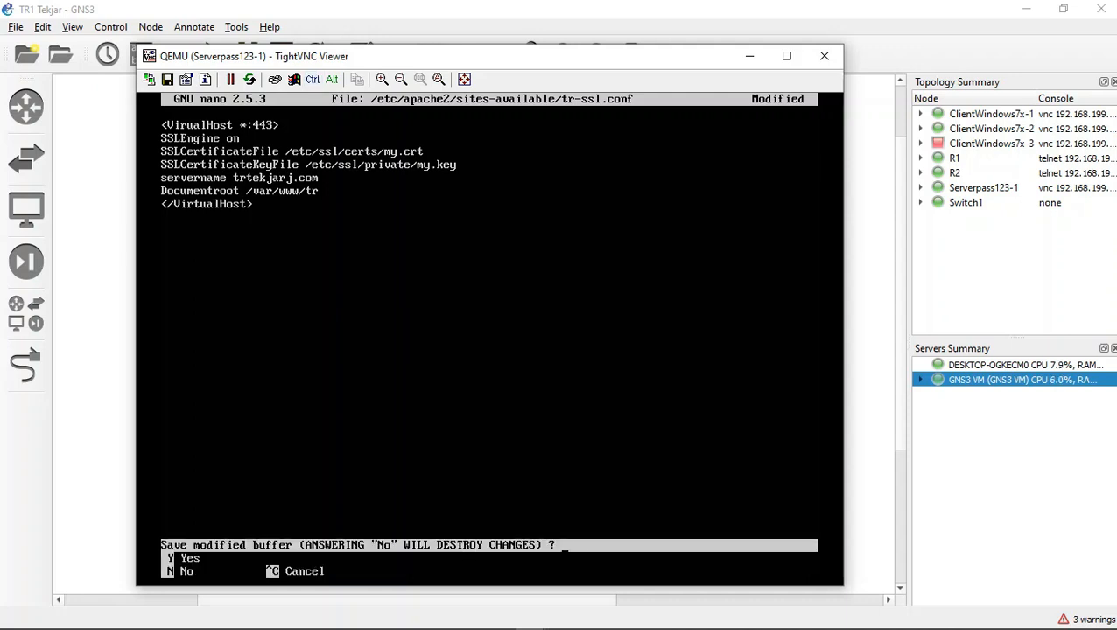
{"action": "key", "text": "y"}
{"action": "key", "text": "Return"}
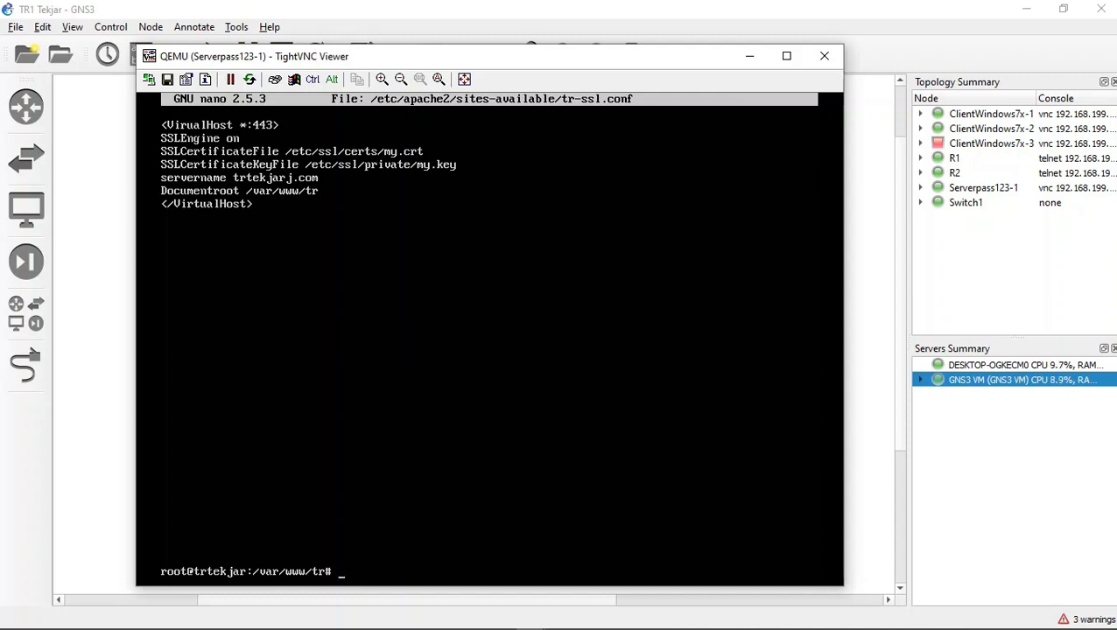
Step: Enable the SSL site with the command a2ensite tr-ssl.conf
{"action": "type", "text": "Ac"}
{"action": "key", "text": "BackSpace"}
{"action": "key", "text": "BackSpace"}
{"action": "type", "text": "a2ensite mine"}
{"action": "key", "text": "BackSpace"}
{"action": "key", "text": "BackSpace"}
{"action": "key", "text": "BackSpace"}
{"action": "key", "text": "BackSpace"}
{"action": "key", "text": "BackSpace"}
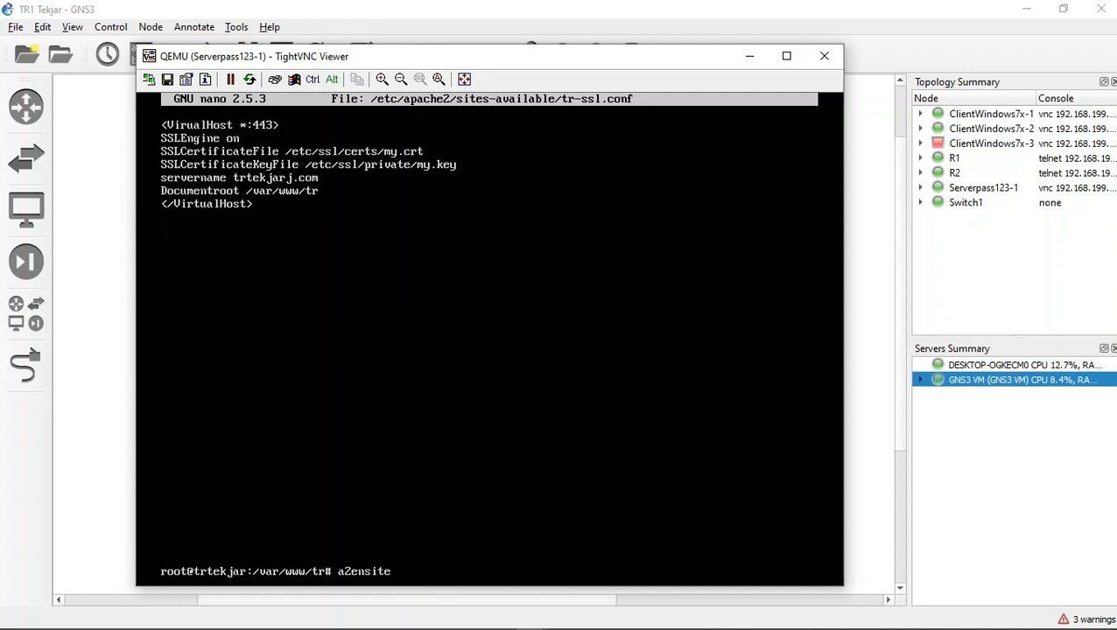
{"action": "type", "text": "tr-ssl"}
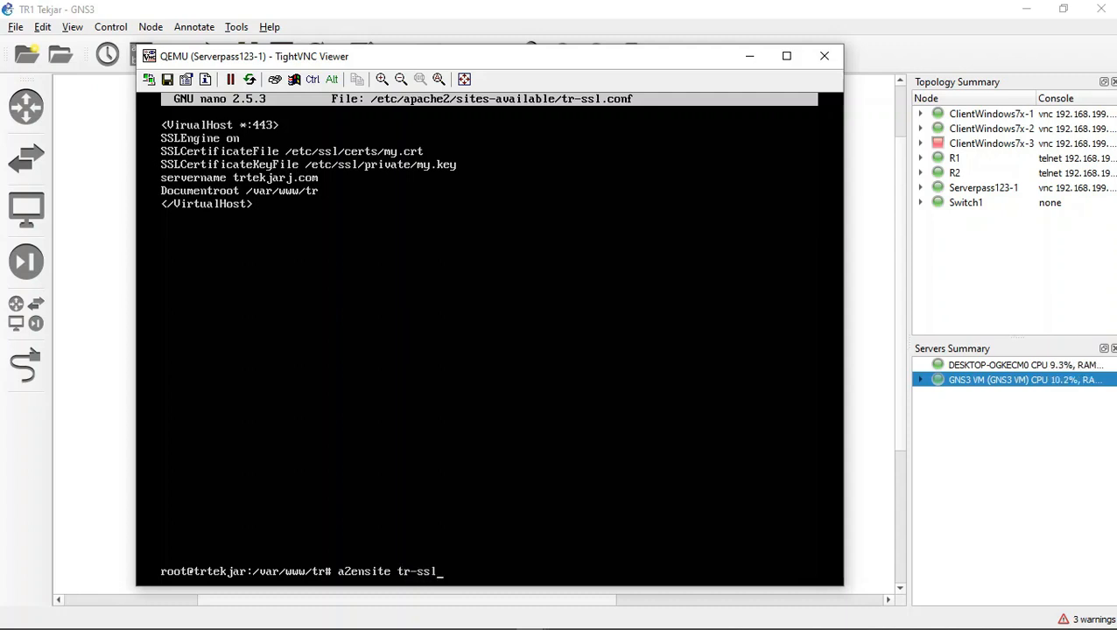
{"action": "type", "text": ".conf"}
{"action": "key", "text": "Return"}
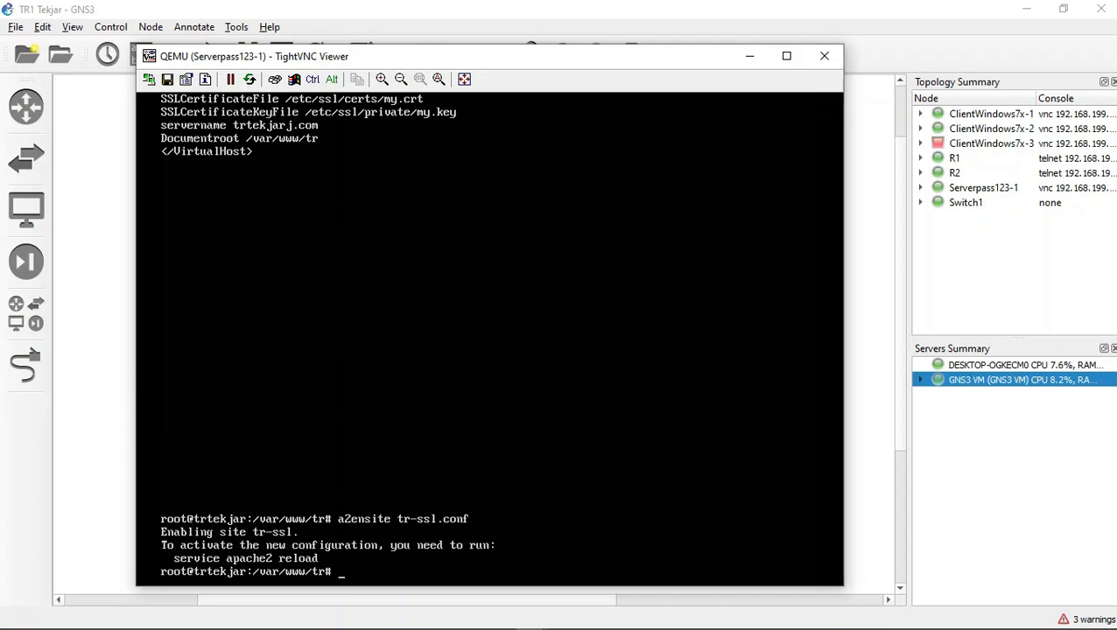
Step: Try to restart Apache with the command service restart apache2
{"action": "key", "text": "BackSpace"}
{"action": "key", "text": "BackSpace"}
{"action": "type", "text": "ervice restart apa"}
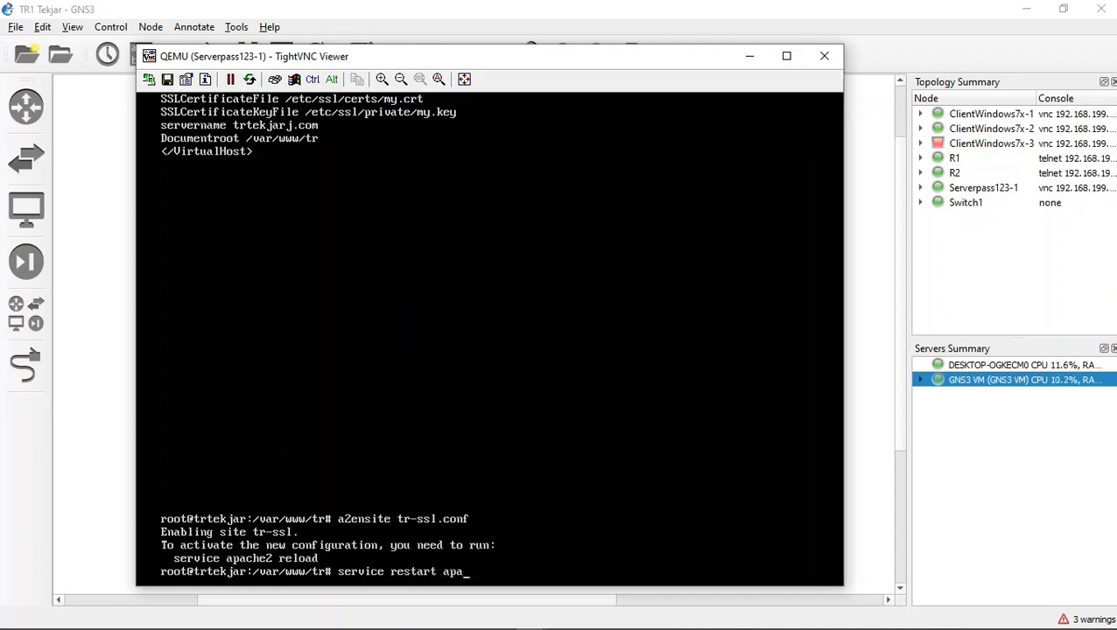
{"action": "type", "text": "che2"}
{"action": "key", "text": "Return"}
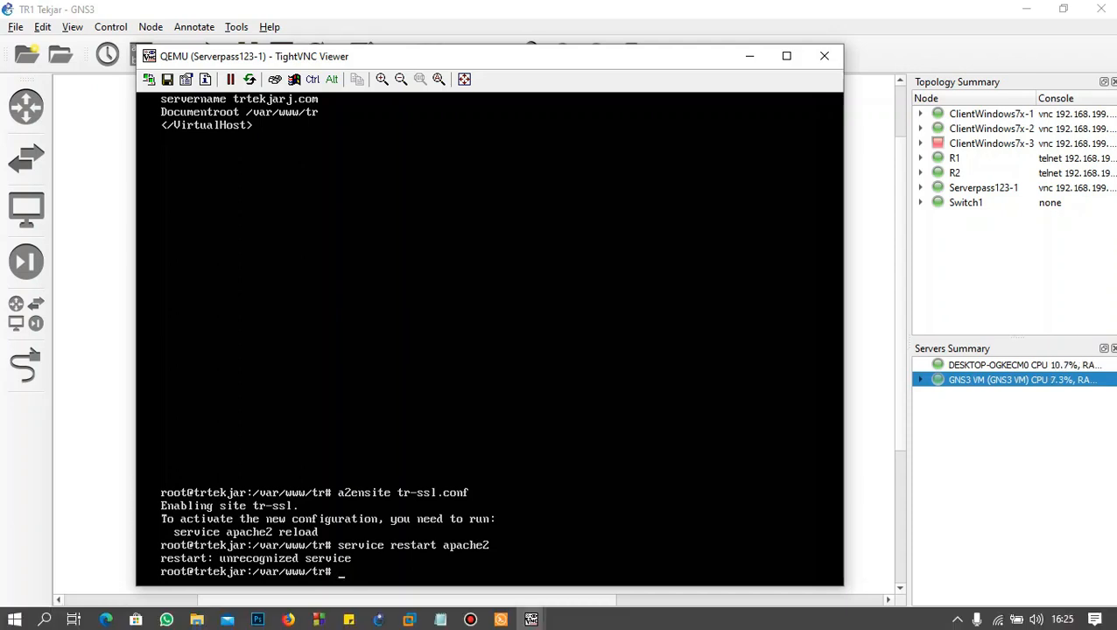
{"action": "left_click", "coordinate": [470, 618]}
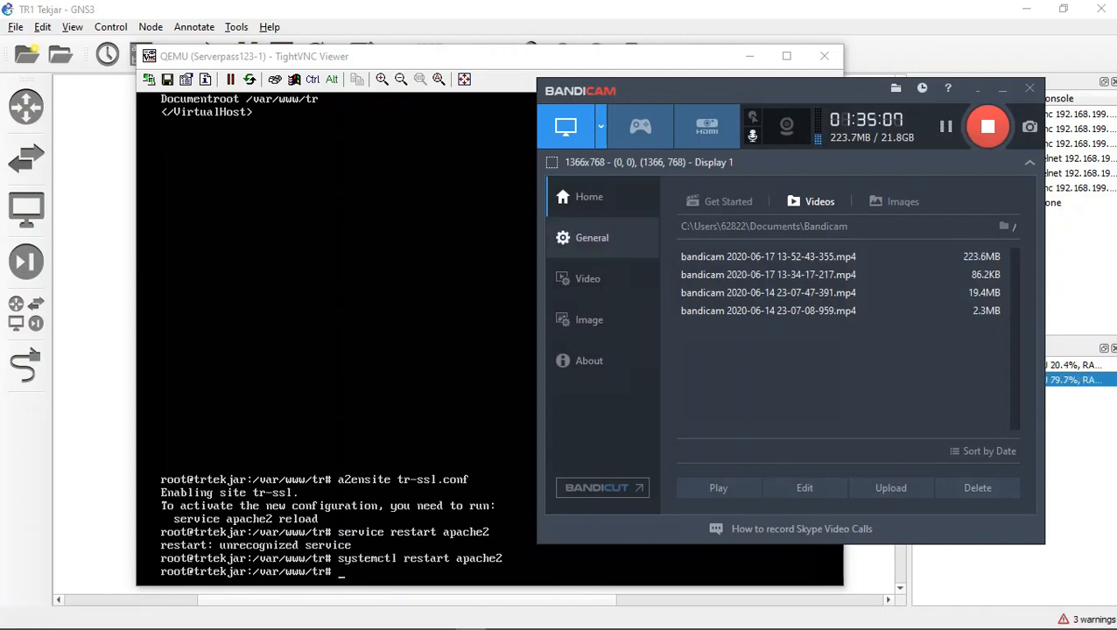
{"action": "left_click", "coordinate": [403, 302]}
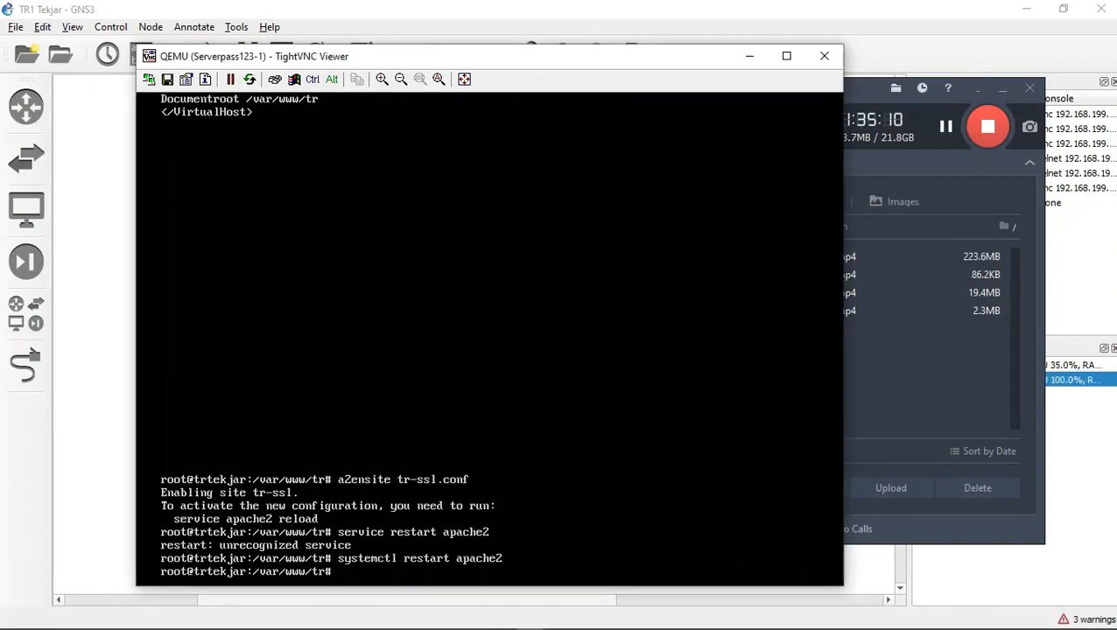
{"action": "left_click", "coordinate": [1002, 88]}
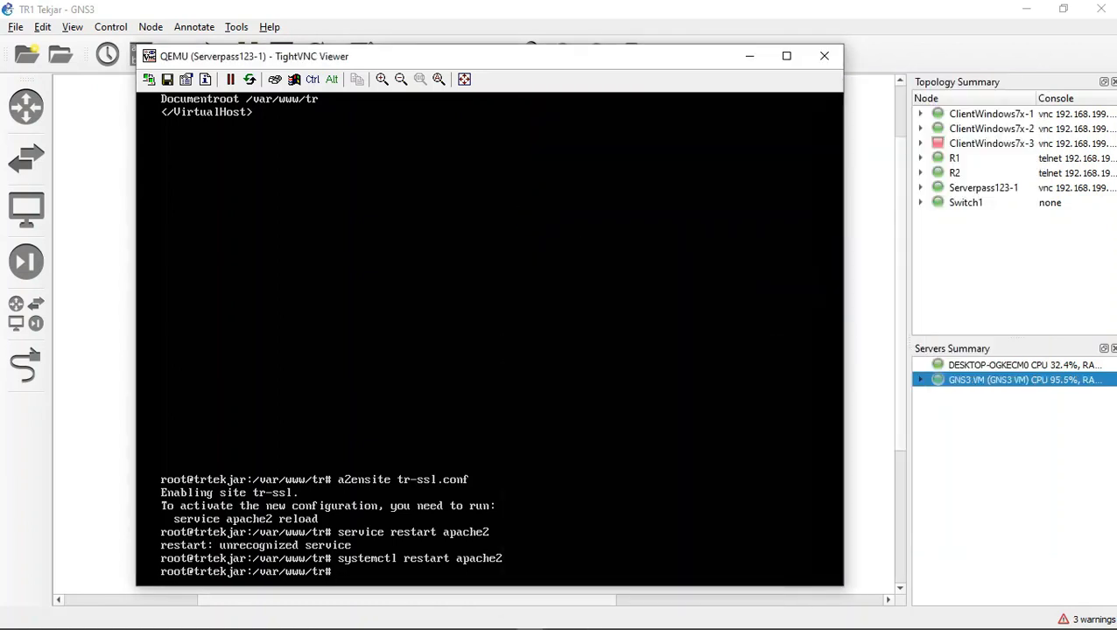
Step: Check the Apache service status with the command systemctl status apache2
{"action": "key", "text": "Up"}
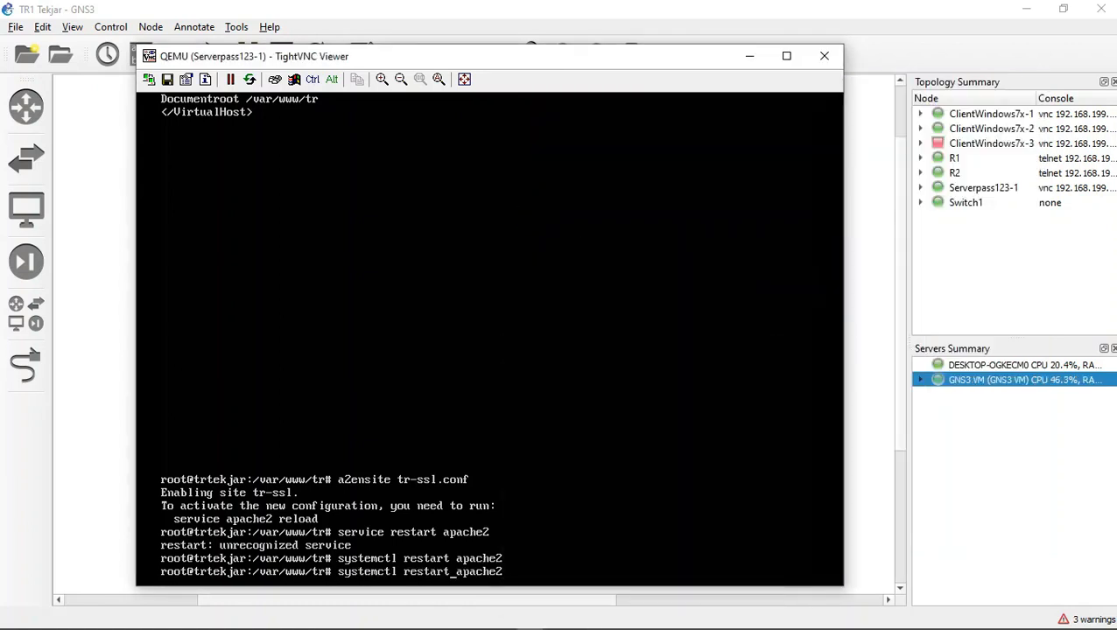
{"action": "key", "text": "BackSpace"}
{"action": "key", "text": "BackSpace"}
{"action": "key", "text": "BackSpace"}
{"action": "key", "text": "BackSpace"}
{"action": "key", "text": "BackSpace"}
{"action": "key", "text": "BackSpace"}
{"action": "key", "text": "BackSpace"}
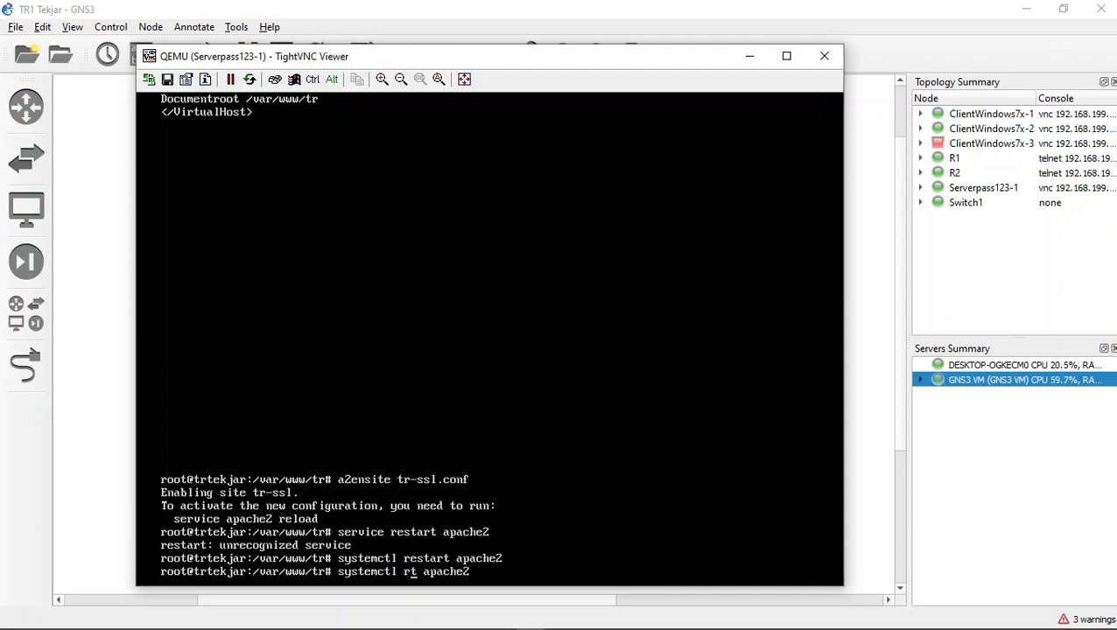
{"action": "type", "text": "status"}
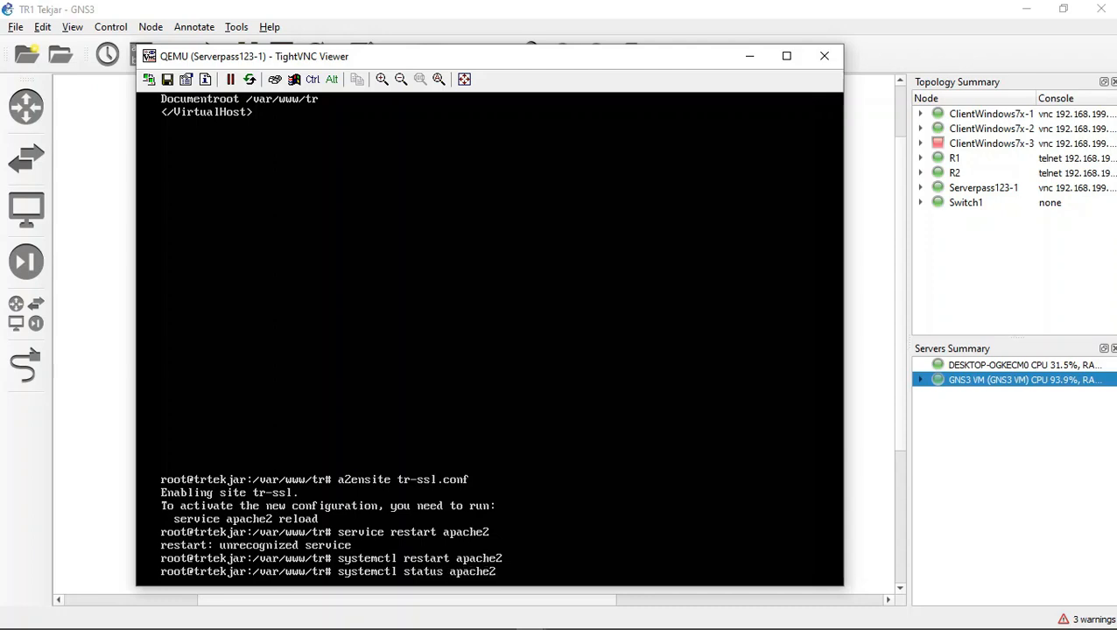
{"action": "key", "text": "Return"}
Step: Run the command a2ensite tr-ssl.conf again to enable the tr-ssl site
{"action": "key", "text": "Up"}
{"action": "key", "text": "Up"}
{"action": "key", "text": "Up"}
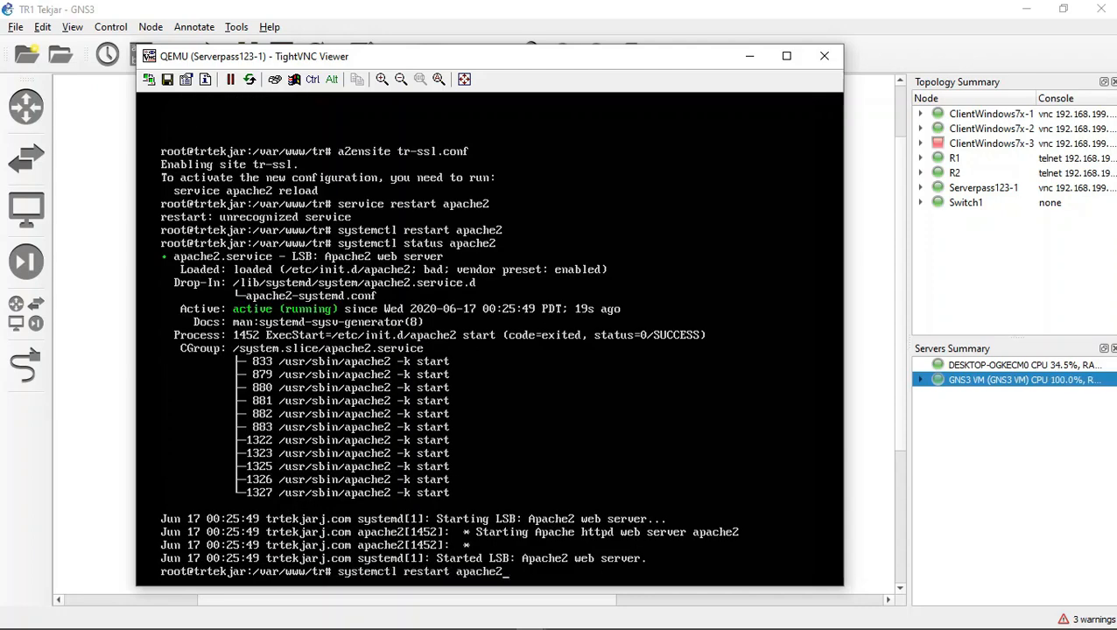
{"action": "key", "text": "Up"}
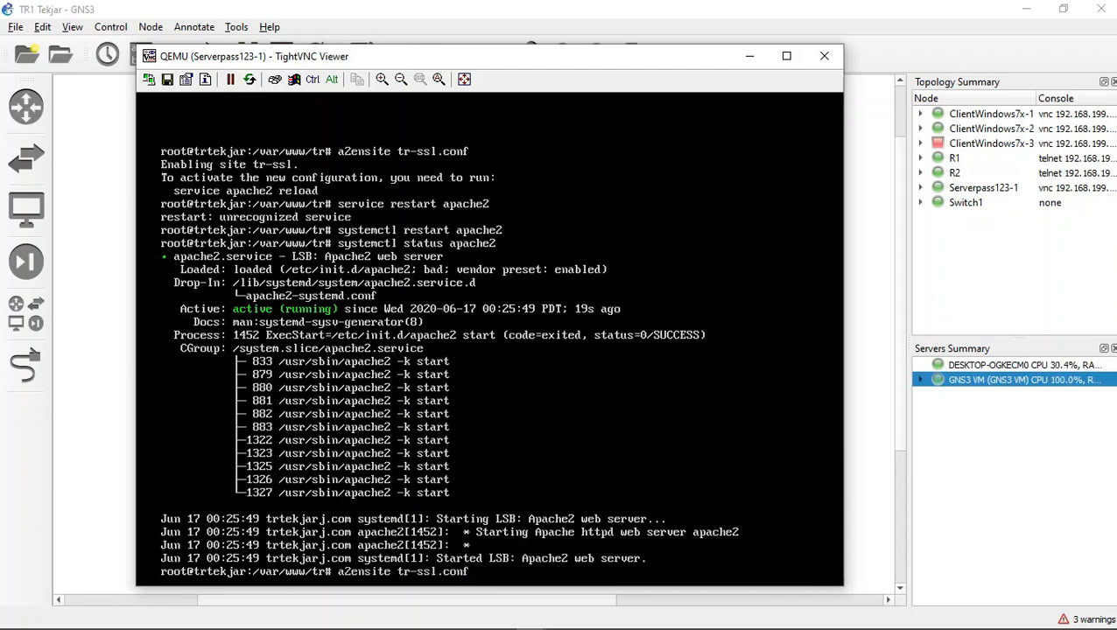
{"action": "key", "text": "Return"}
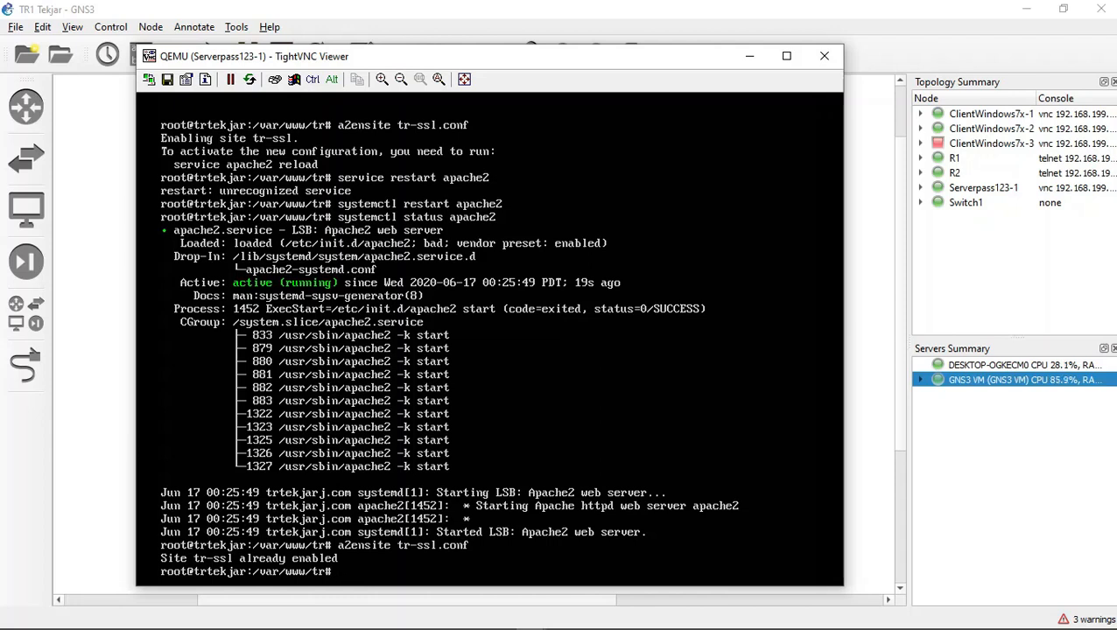
Step: Enable the default SSL site with the command a2ensite default-ssl.conf
{"action": "key", "text": "Up"}
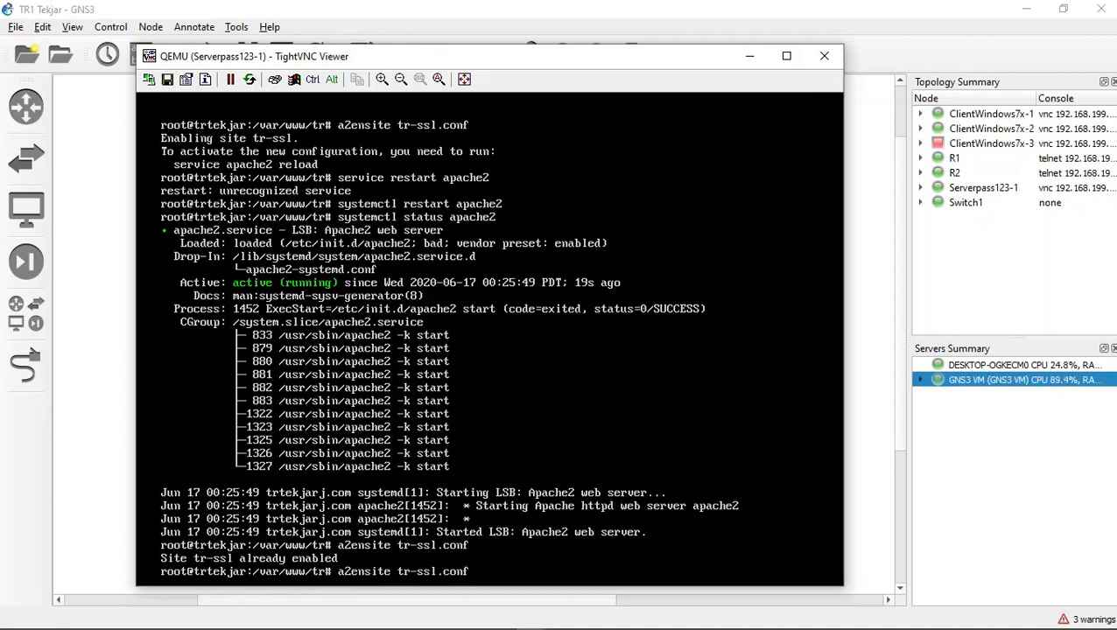
{"action": "key", "text": "Left"}
{"action": "key", "text": "Left"}
{"action": "key", "text": "Left"}
{"action": "key", "text": "Left"}
{"action": "key", "text": "Left"}
{"action": "key", "text": "Left"}
{"action": "key", "text": "Left"}
{"action": "key", "text": "Left"}
{"action": "key", "text": "Left"}
{"action": "key", "text": "Left"}
{"action": "key", "text": "Right"}
{"action": "key", "text": "BackSpace"}
{"action": "key", "text": "BackSpace"}
{"action": "type", "text": "default"}
{"action": "key", "text": "Return"}
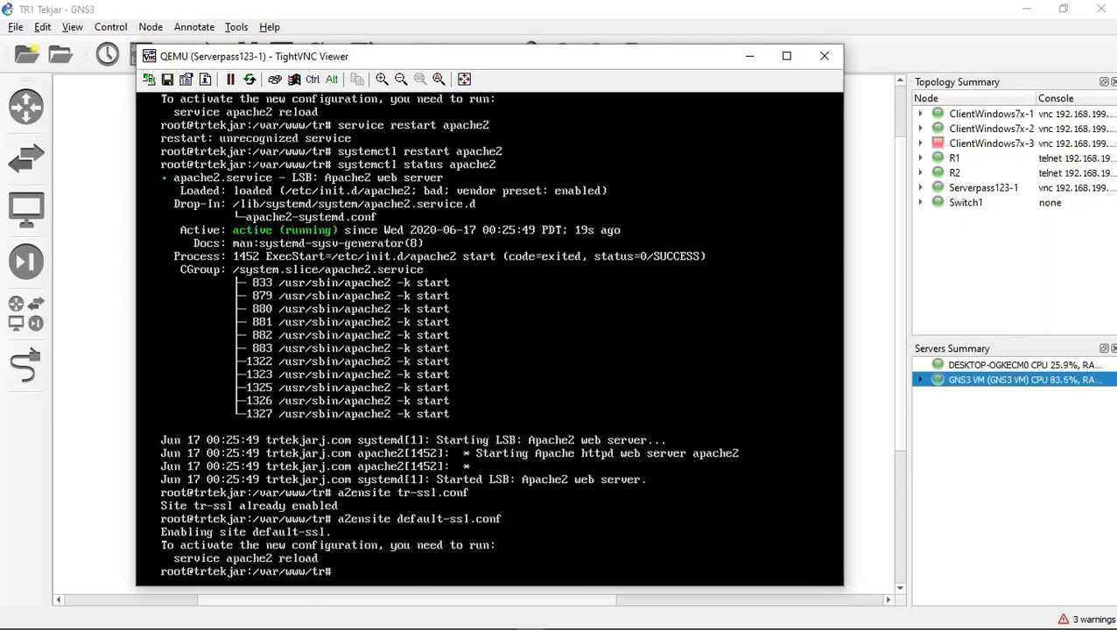
Step: Try twice to restart Apache with the command systemctl restart apache2
{"action": "key", "text": "Up"}
{"action": "key", "text": "Up"}
{"action": "key", "text": "Up"}
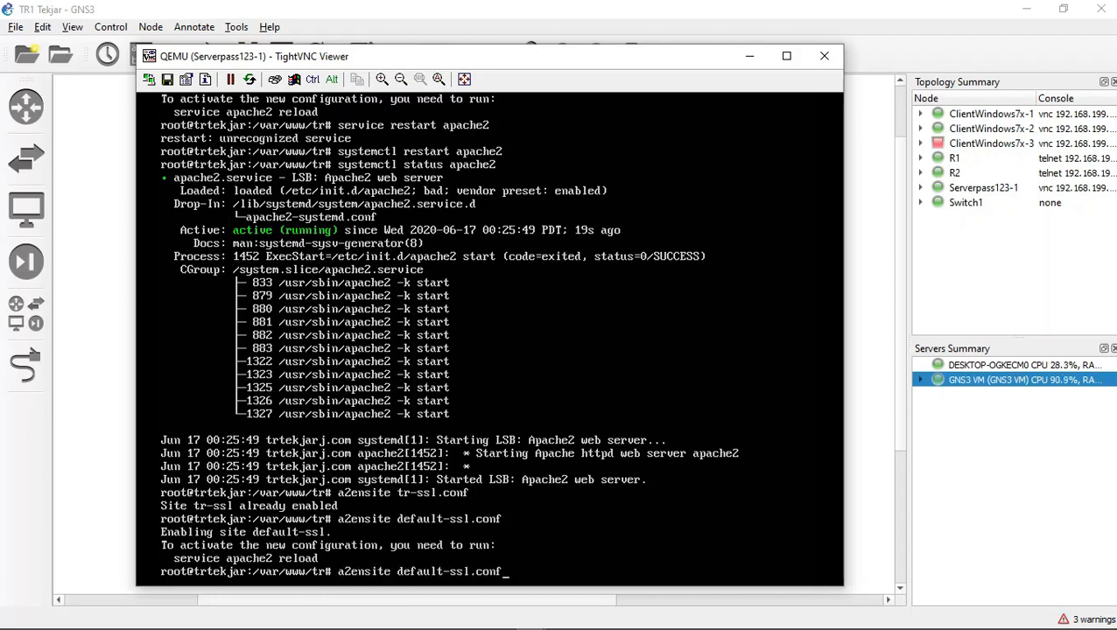
{"action": "key", "text": "Up"}
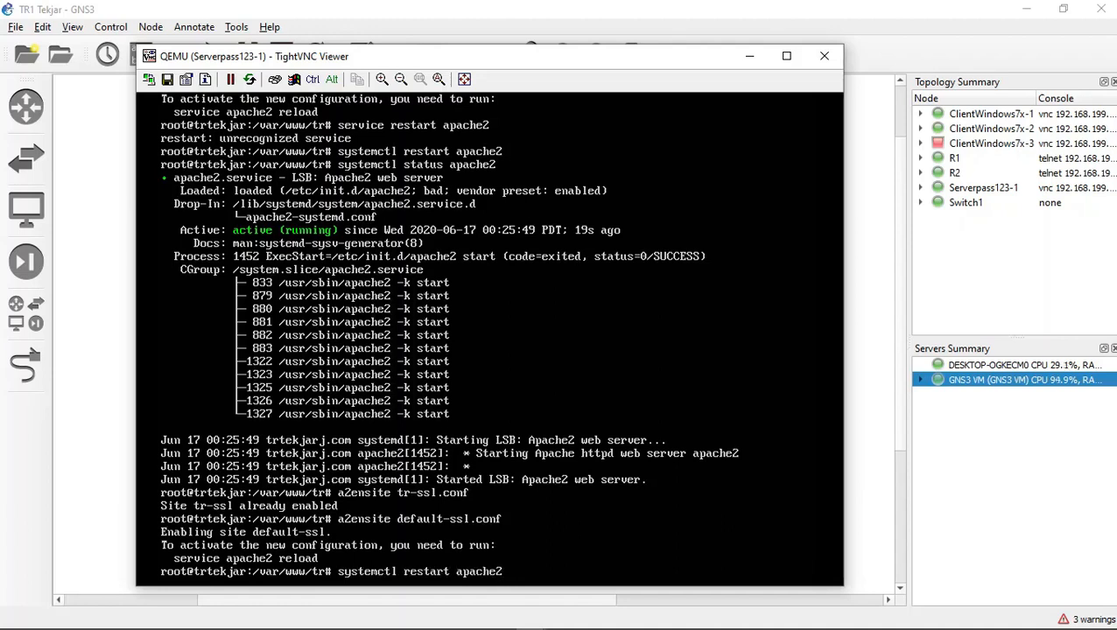
{"action": "key", "text": "Return"}
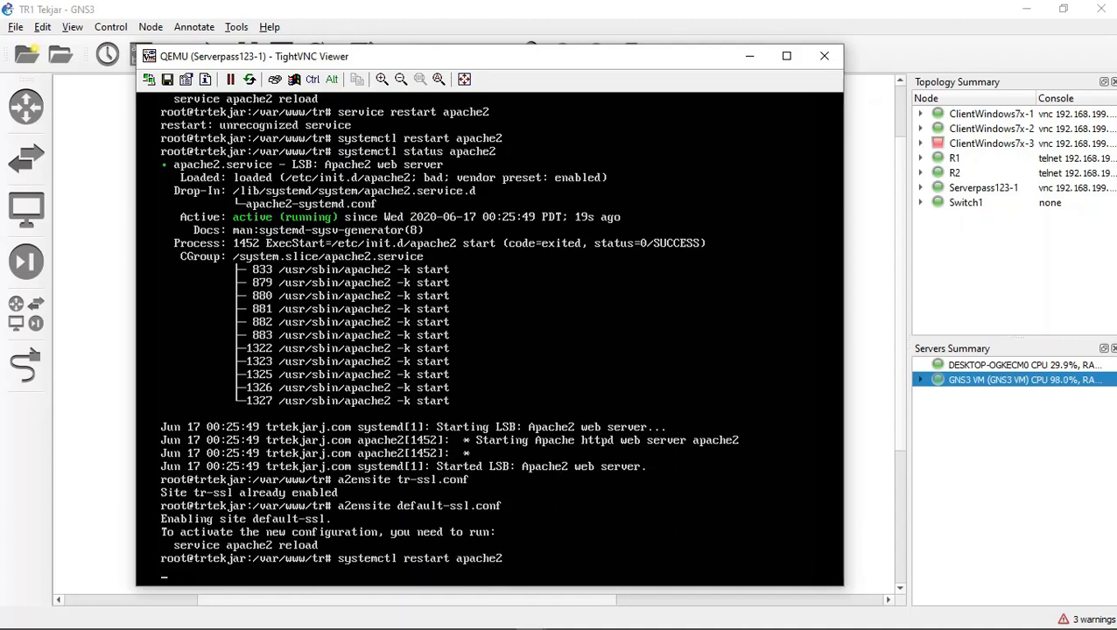
{"action": "key", "text": "Up"}
{"action": "key", "text": "Down"}
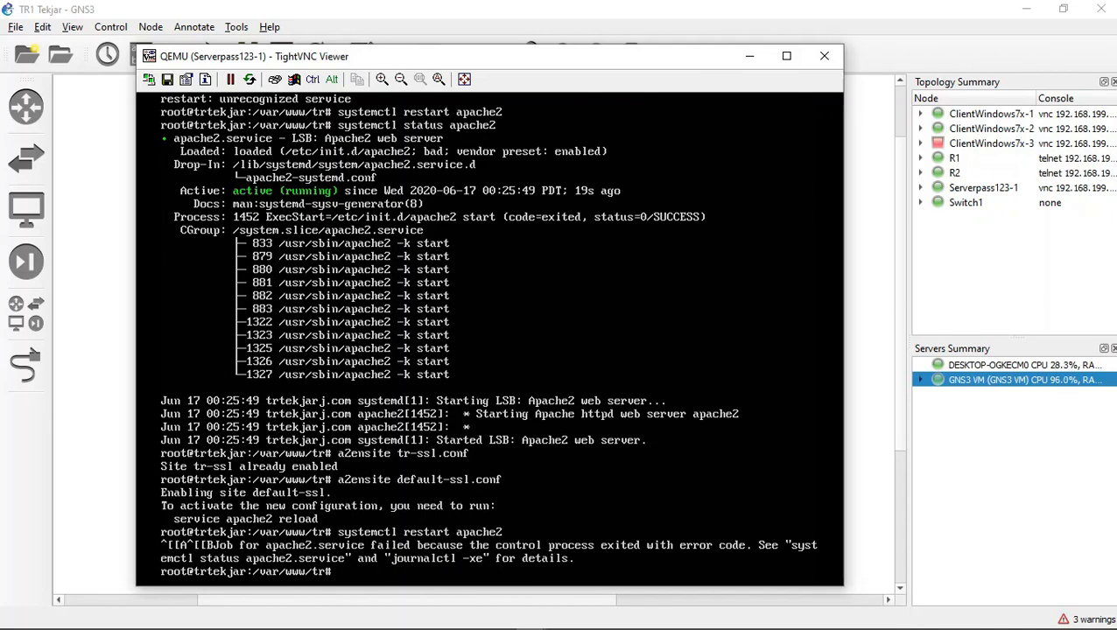
{"action": "key", "text": "Up"}
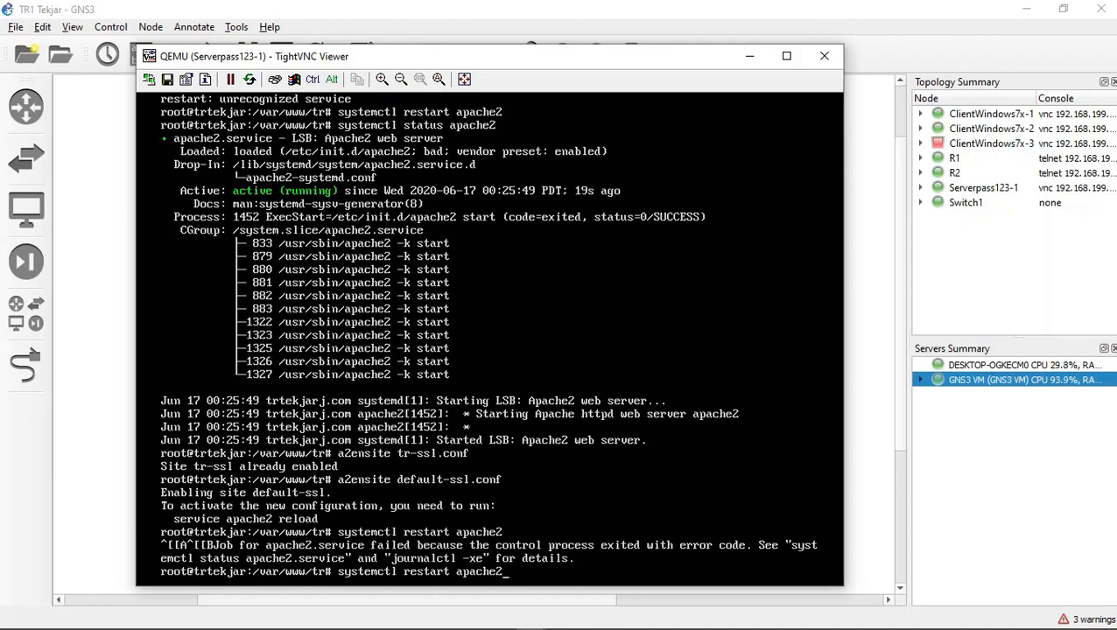
{"action": "key", "text": "Return"}
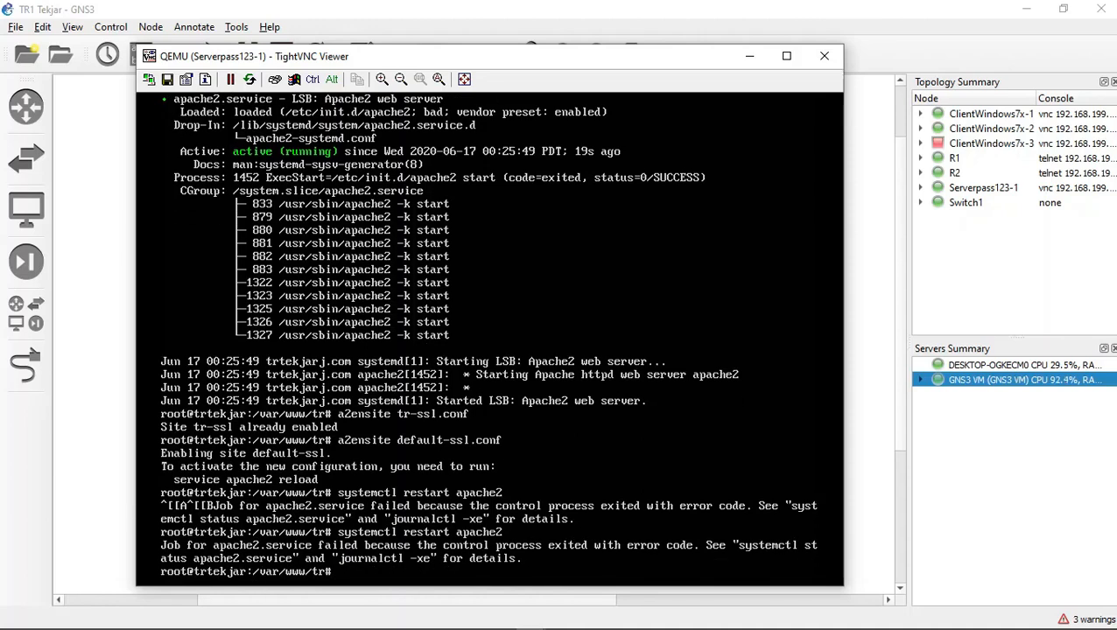
Step: Try to start Apache with the command systemctl start apache2
{"action": "key", "text": "Up"}
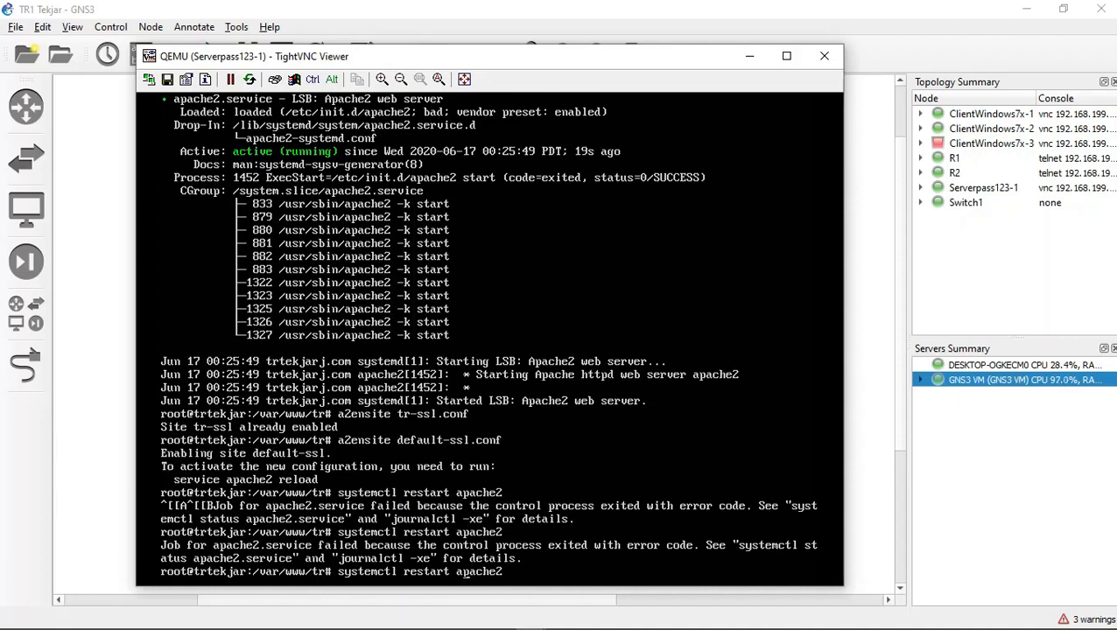
{"action": "key", "text": "BackSpace"}
{"action": "key", "text": "BackSpace"}
{"action": "key", "text": "BackSpace"}
{"action": "key", "text": "BackSpace"}
{"action": "key", "text": "BackSpace"}
{"action": "key", "text": "BackSpace"}
{"action": "key", "text": "BackSpace"}
{"action": "type", "text": "st"}
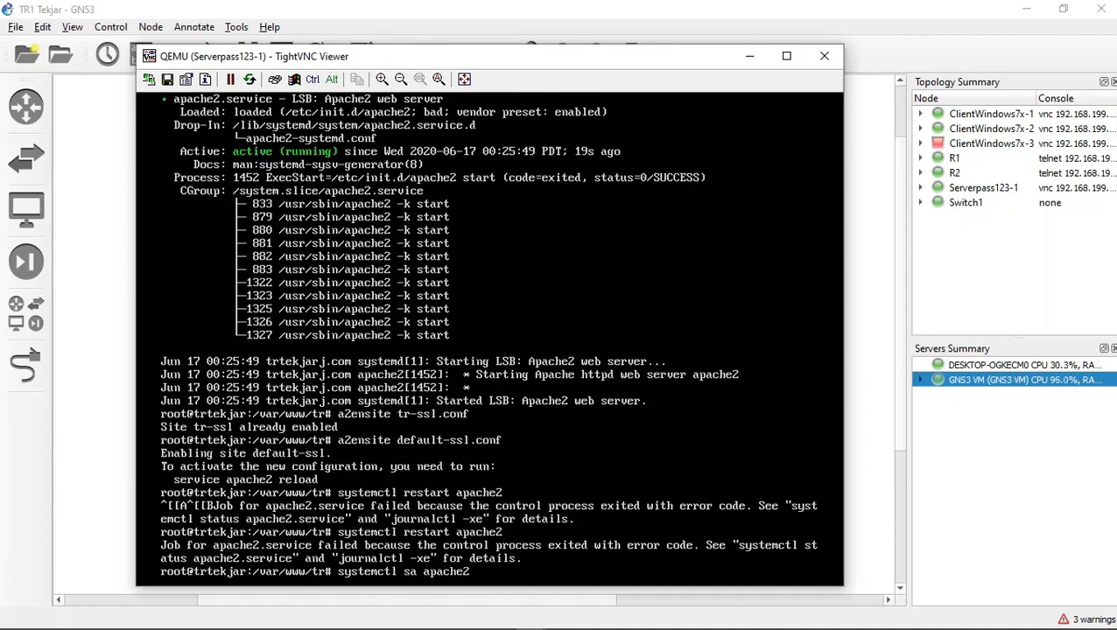
{"action": "type", "text": "art"}
{"action": "key", "text": "Return"}
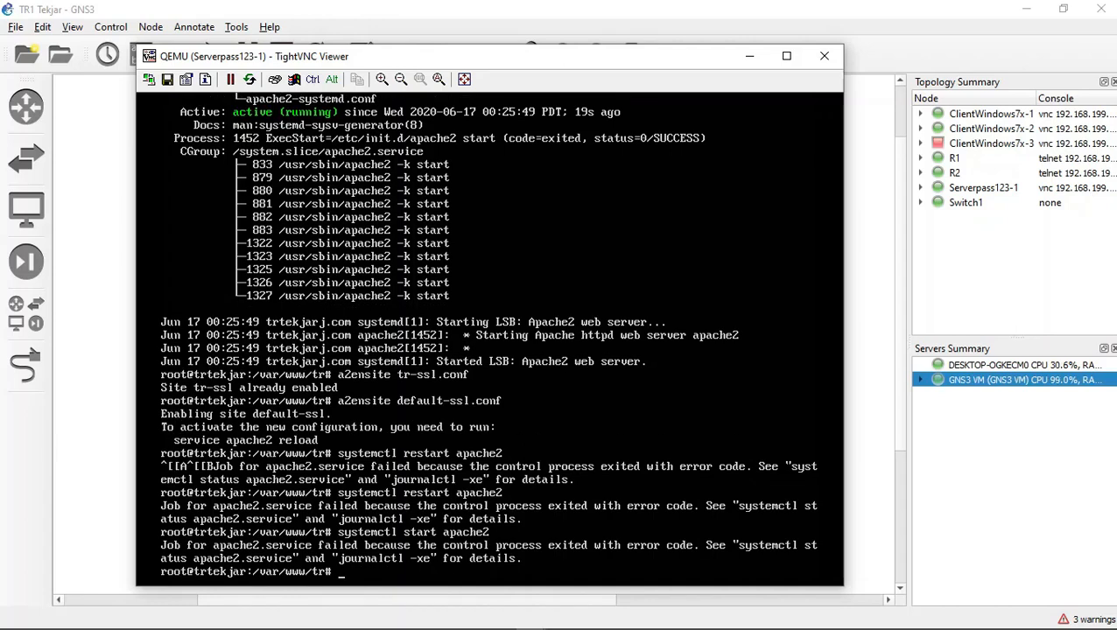
Step: Disable the default SSL site with the command a2dissite default-ssl.conf
{"action": "key", "text": "Up"}
{"action": "key", "text": "Up"}
{"action": "key", "text": "Up"}
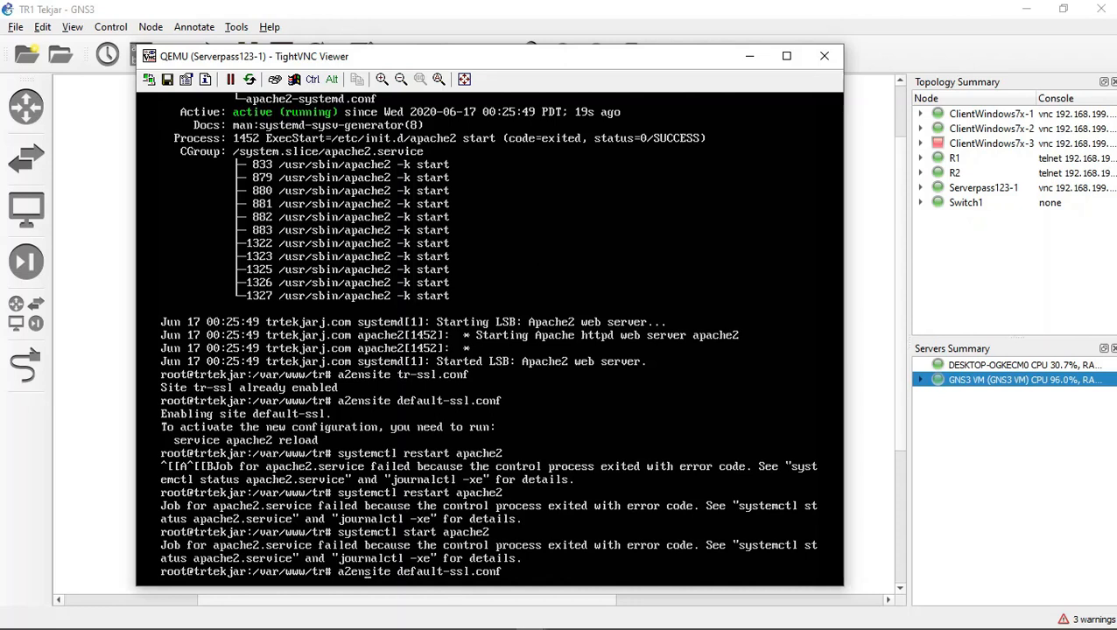
{"action": "key", "text": "Down"}
{"action": "key", "text": "Up"}
{"action": "key", "text": "Left"}
{"action": "key", "text": "Left"}
{"action": "key", "text": "Left"}
{"action": "key", "text": "Left"}
{"action": "key", "text": "Left"}
{"action": "key", "text": "Left"}
{"action": "key", "text": "Left"}
{"action": "key", "text": "Left"}
{"action": "key", "text": "Left"}
{"action": "key", "text": "Left"}
{"action": "key", "text": "Left"}
{"action": "key", "text": "Left"}
{"action": "key", "text": "Left"}
{"action": "key", "text": "Left"}
{"action": "key", "text": "Left"}
{"action": "key", "text": "Left"}
{"action": "key", "text": "Left"}
{"action": "key", "text": "Left"}
{"action": "key", "text": "Left"}
{"action": "key", "text": "Left"}
{"action": "key", "text": "BackSpace"}
{"action": "key", "text": "BackSpace"}
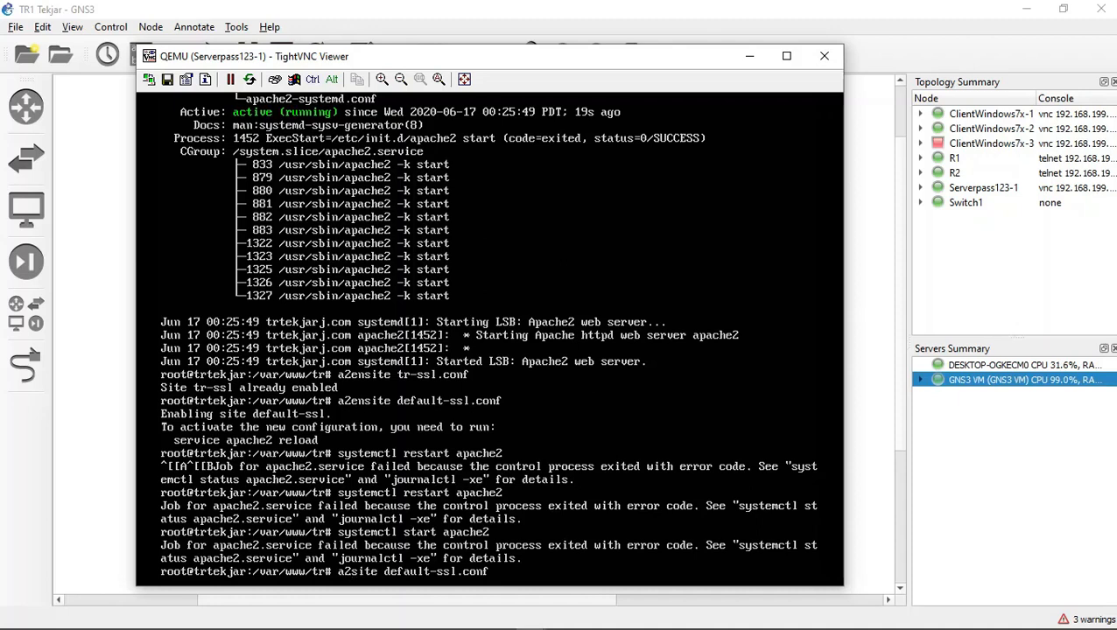
{"action": "type", "text": "d"}
{"action": "key", "text": "BackSpace"}
{"action": "key", "text": "BackSpace"}
{"action": "key", "text": "BackSpace"}
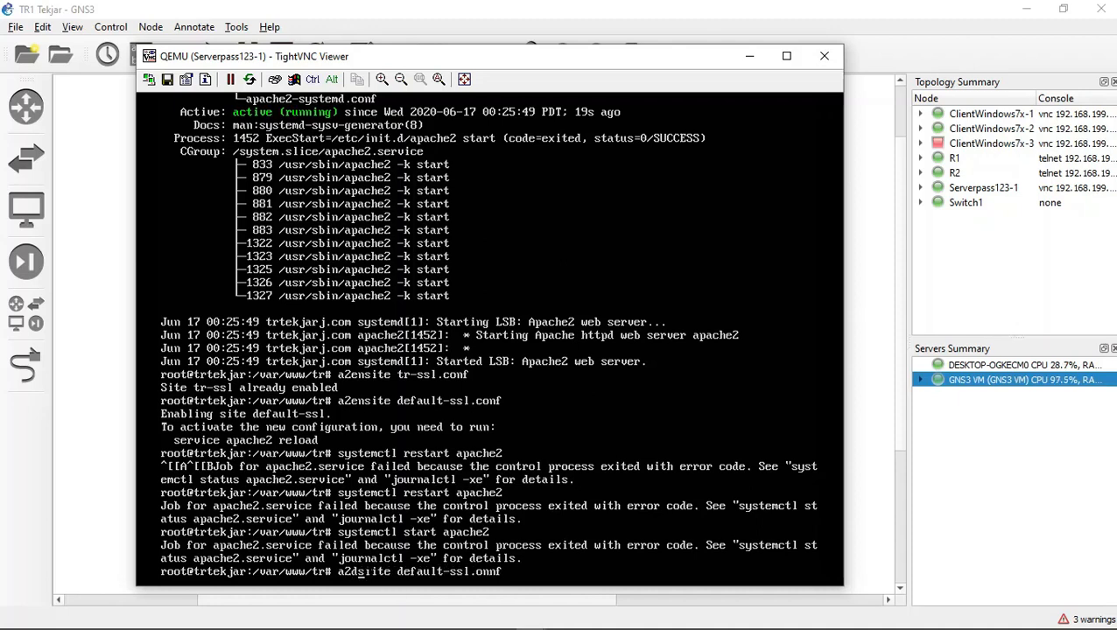
{"action": "type", "text": "dis"}
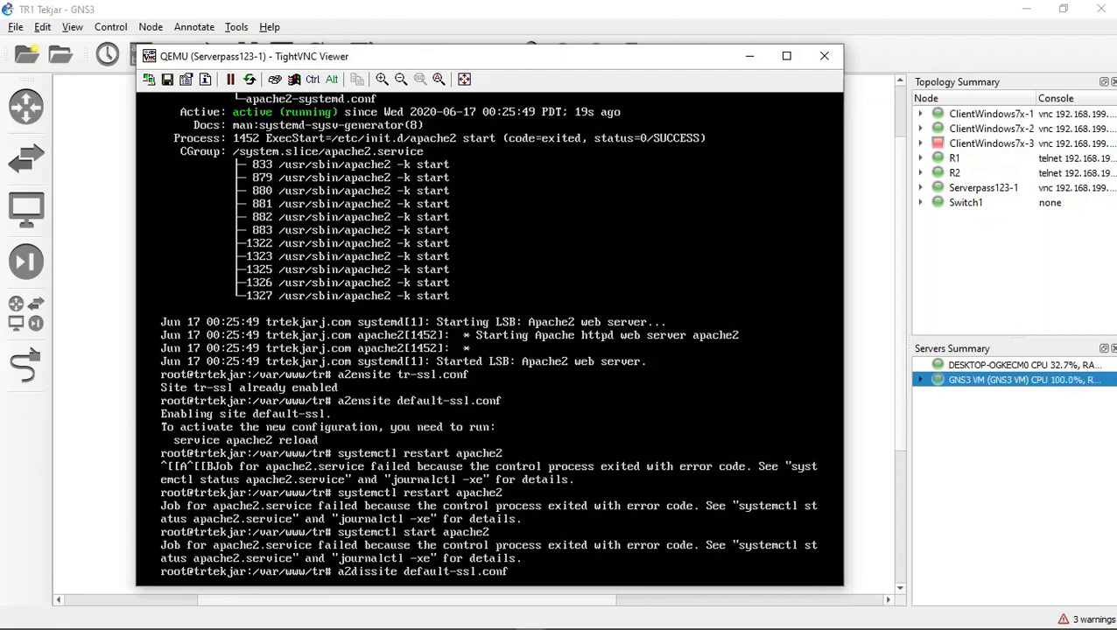
{"action": "key", "text": "Return"}
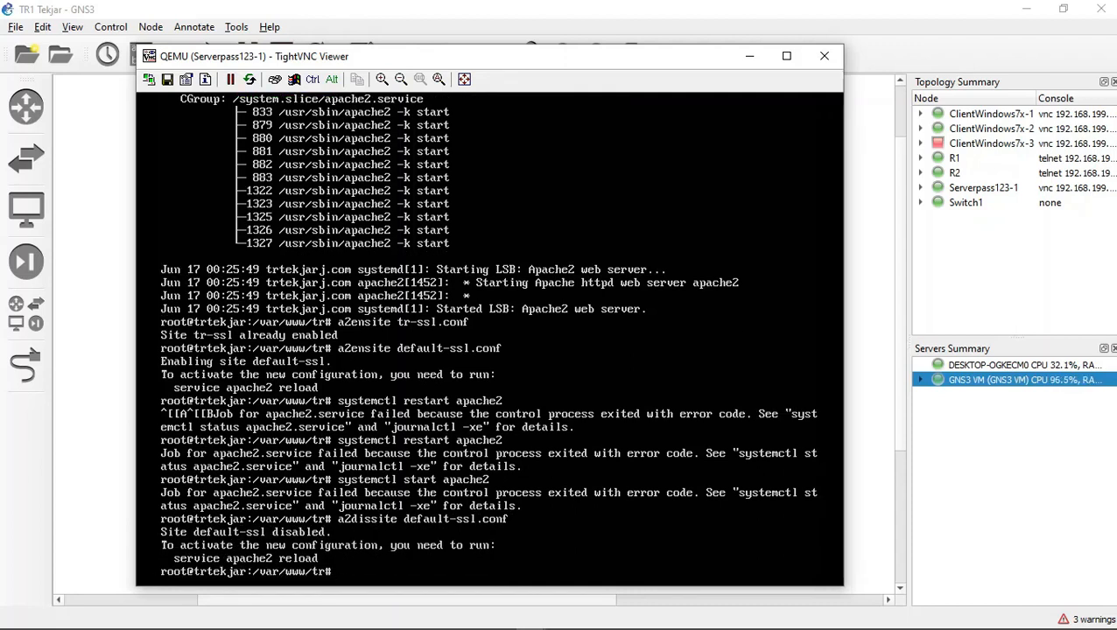
Step: Try to restart Apache with systemctl restart apache2 while the default SSL site is disabled
{"action": "key", "text": "Up"}
{"action": "key", "text": "Up"}
{"action": "key", "text": "Up"}
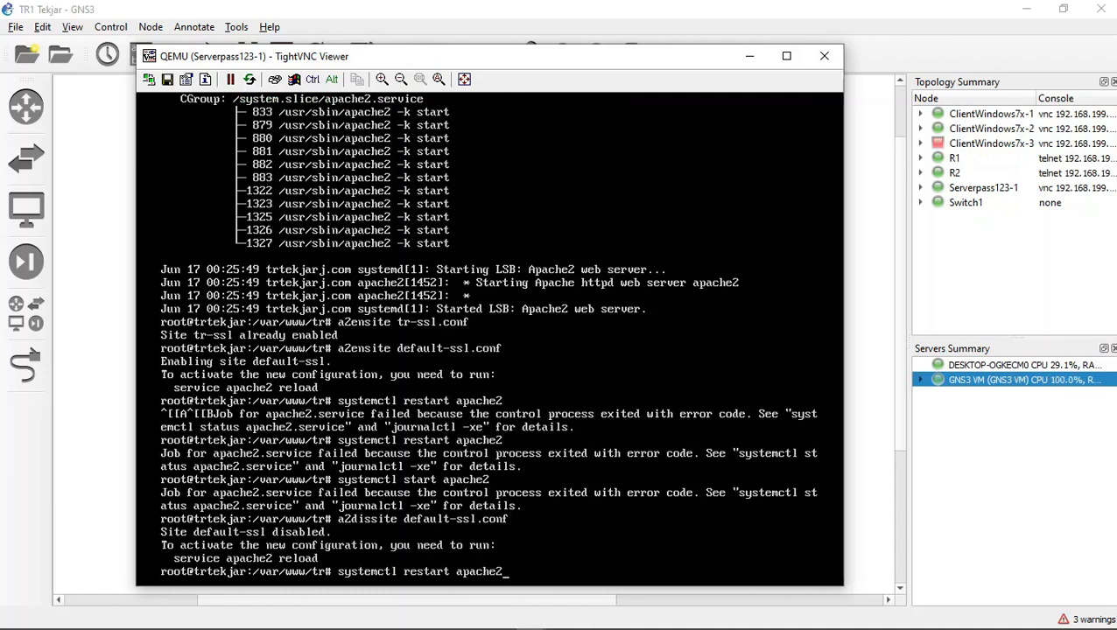
{"action": "key", "text": "Down"}
{"action": "key", "text": "Up"}
{"action": "key", "text": "Down"}
{"action": "key", "text": "Down"}
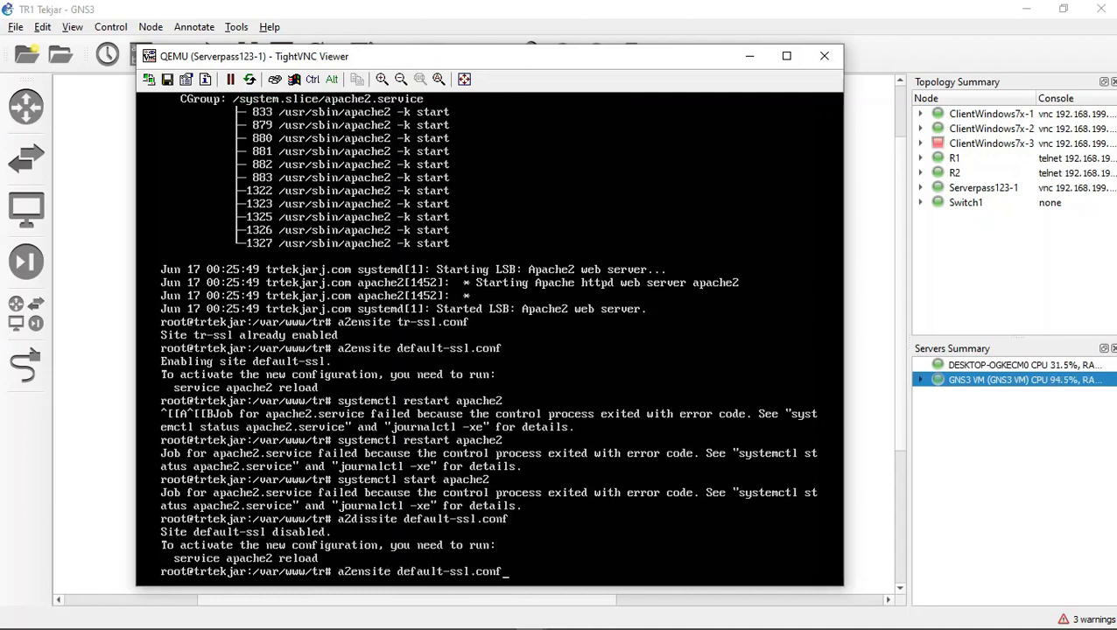
{"action": "key", "text": "Up"}
{"action": "key", "text": "Up"}
{"action": "key", "text": "Return"}
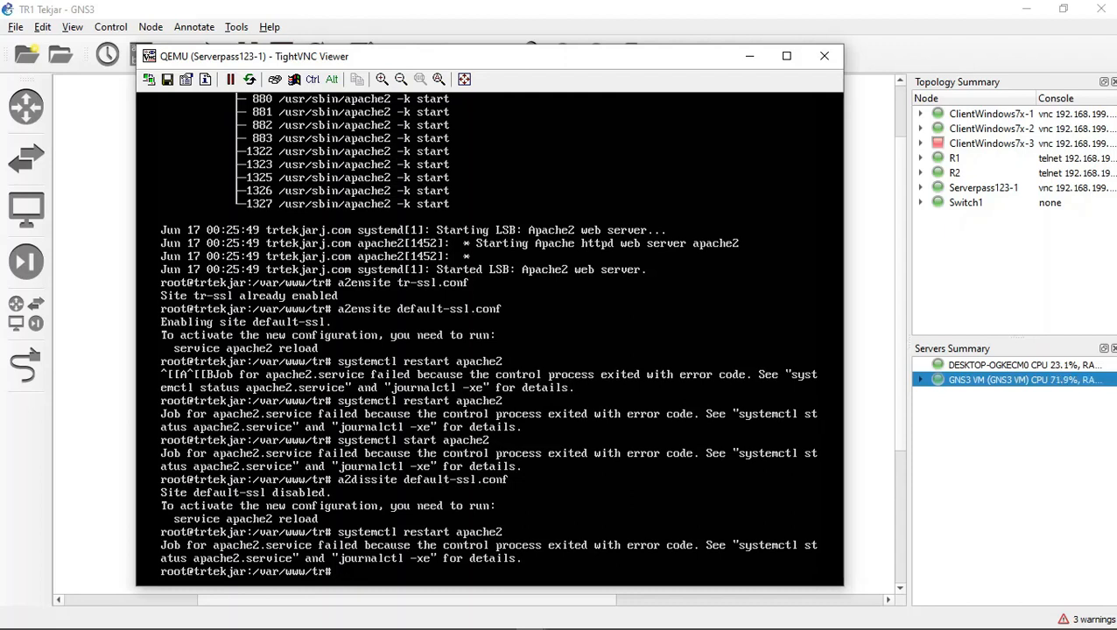
{"action": "mouse_move", "coordinate": [531, 618]}
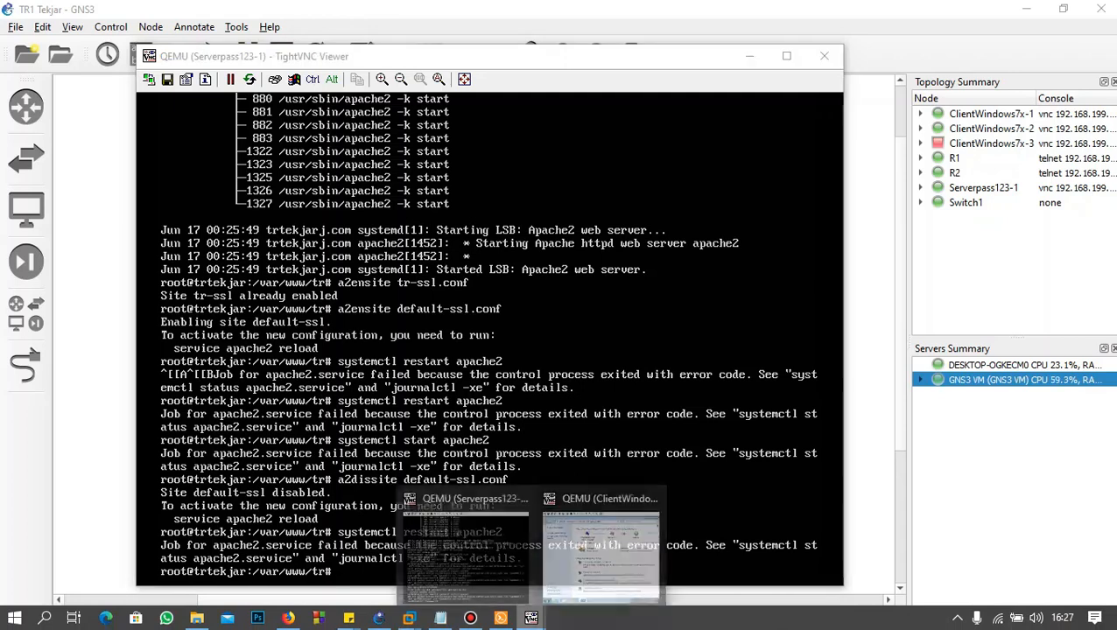
{"action": "left_click", "coordinate": [470, 619]}
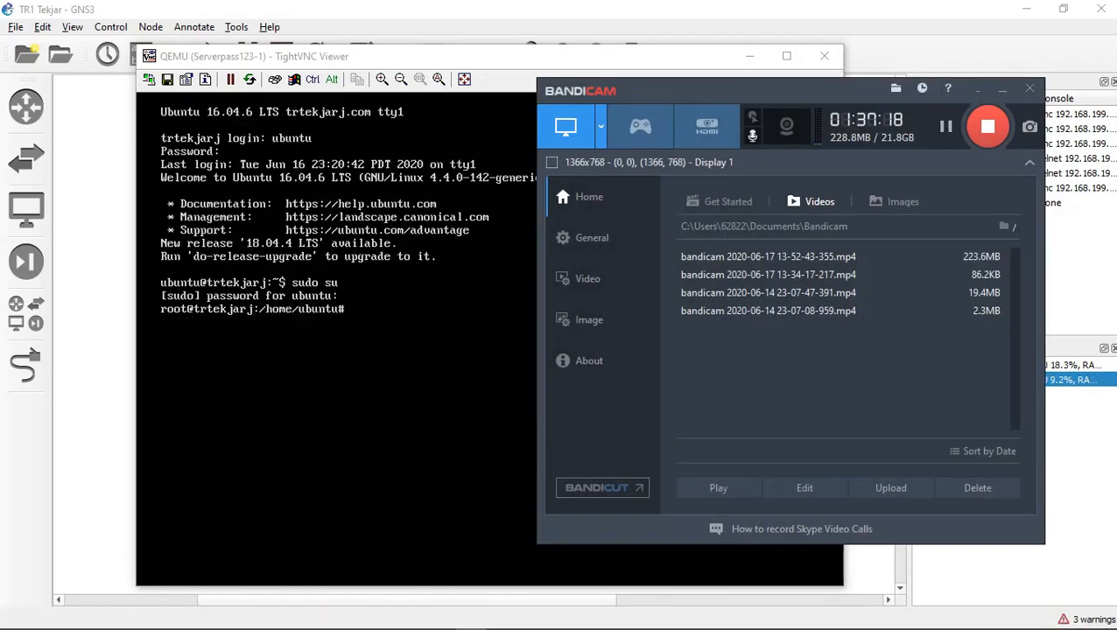
{"action": "key", "text": "alt+Tab"}
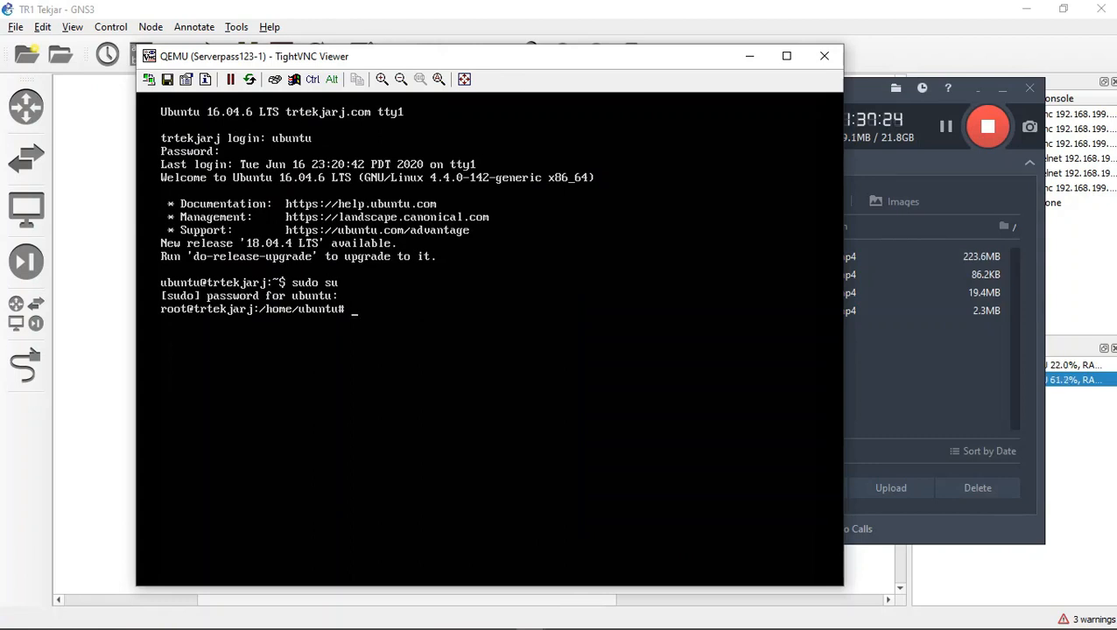
Step: Try to start Apache from the new root session with the command systemctl start apache2
{"action": "type", "text": "systemctl apace"}
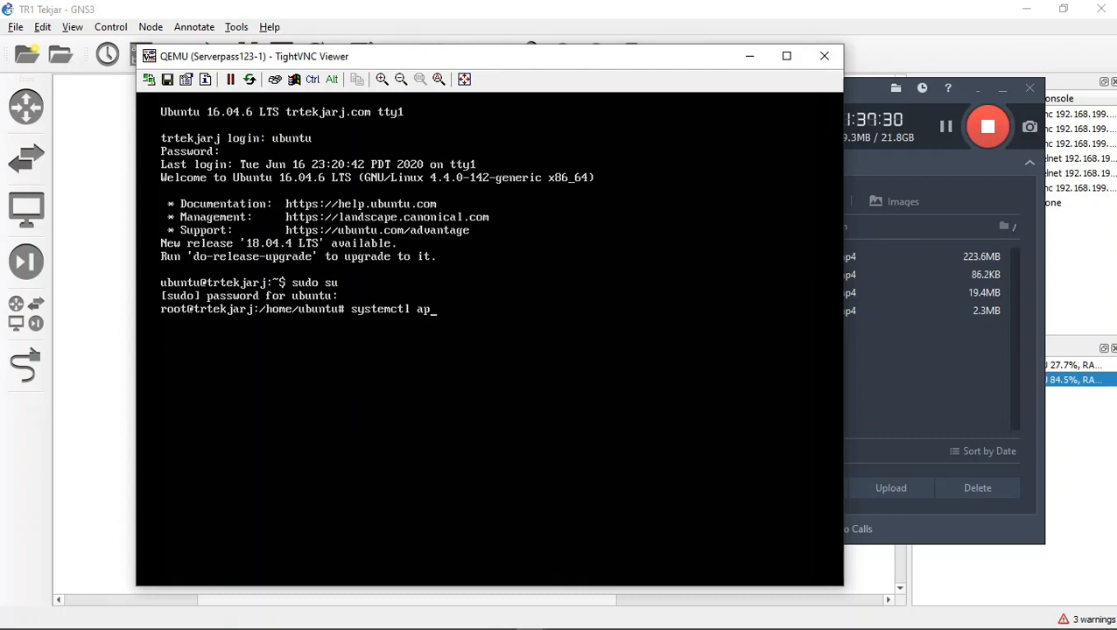
{"action": "key", "text": "BackSpace"}
{"action": "key", "text": "BackSpace"}
{"action": "key", "text": "BackSpace"}
{"action": "key", "text": "BackSpace"}
{"action": "key", "text": "BackSpace"}
{"action": "type", "text": "start apache2"}
{"action": "key", "text": "Return"}
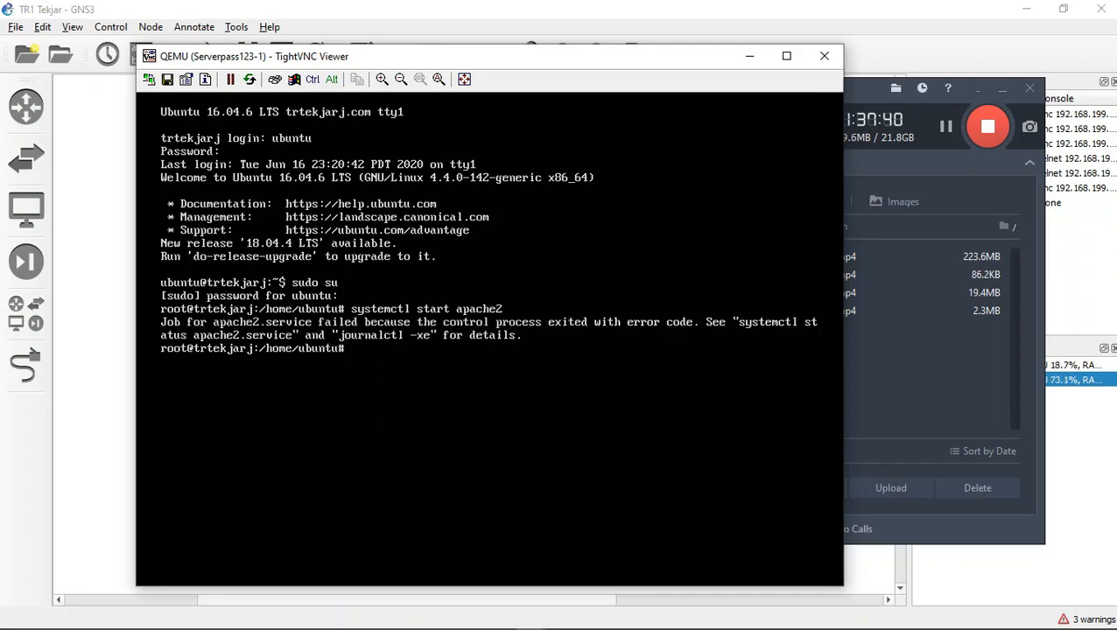
Step: Try to restart Apache with the command sudo systemctl restart apache2
{"action": "key", "text": "Up"}
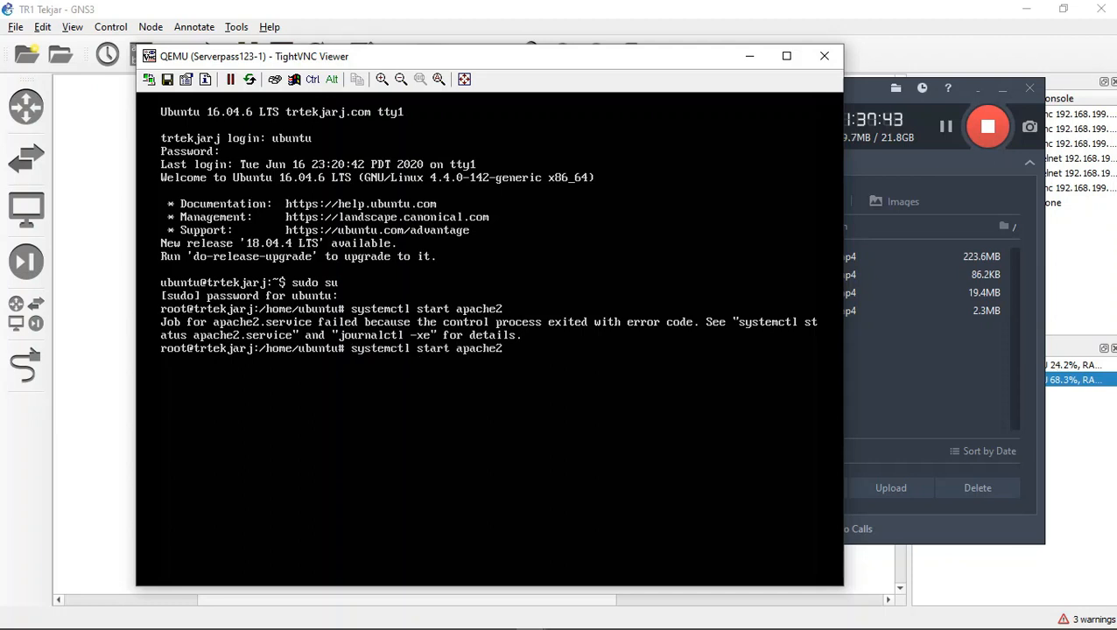
{"action": "key", "text": "Left"}
{"action": "key", "text": "Home"}
{"action": "type", "text": "sudo"}
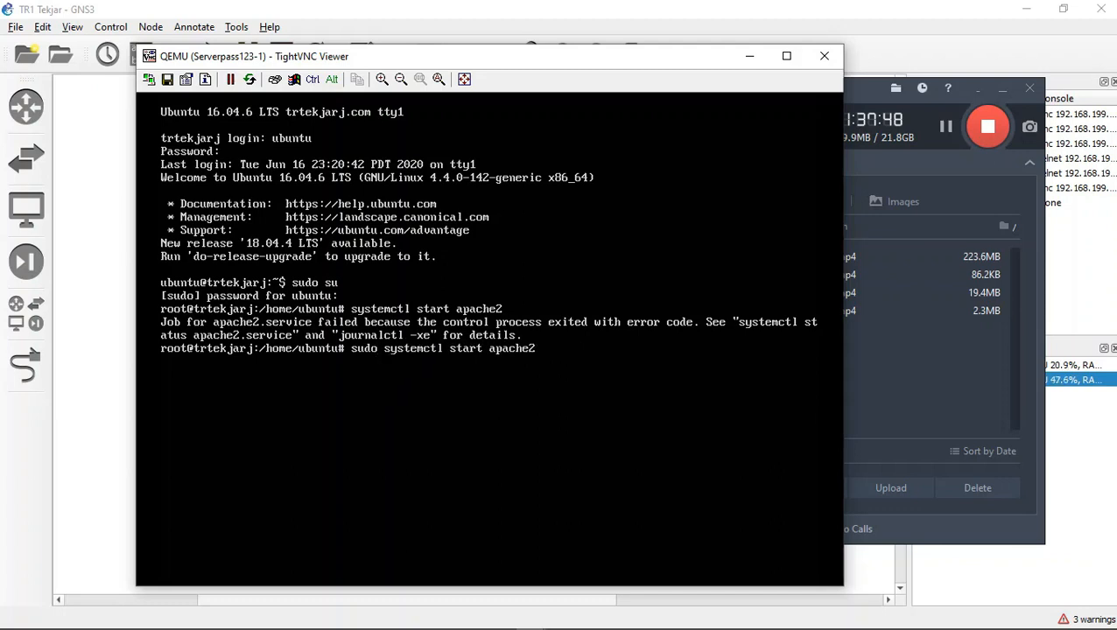
{"action": "key", "text": "Right"}
{"action": "key", "text": "Right"}
{"action": "key", "text": "Right"}
{"action": "key", "text": "Right"}
{"action": "key", "text": "Right"}
{"action": "key", "text": "Right"}
{"action": "key", "text": "Right"}
{"action": "key", "text": "Right"}
{"action": "key", "text": "Right"}
{"action": "key", "text": "Down"}
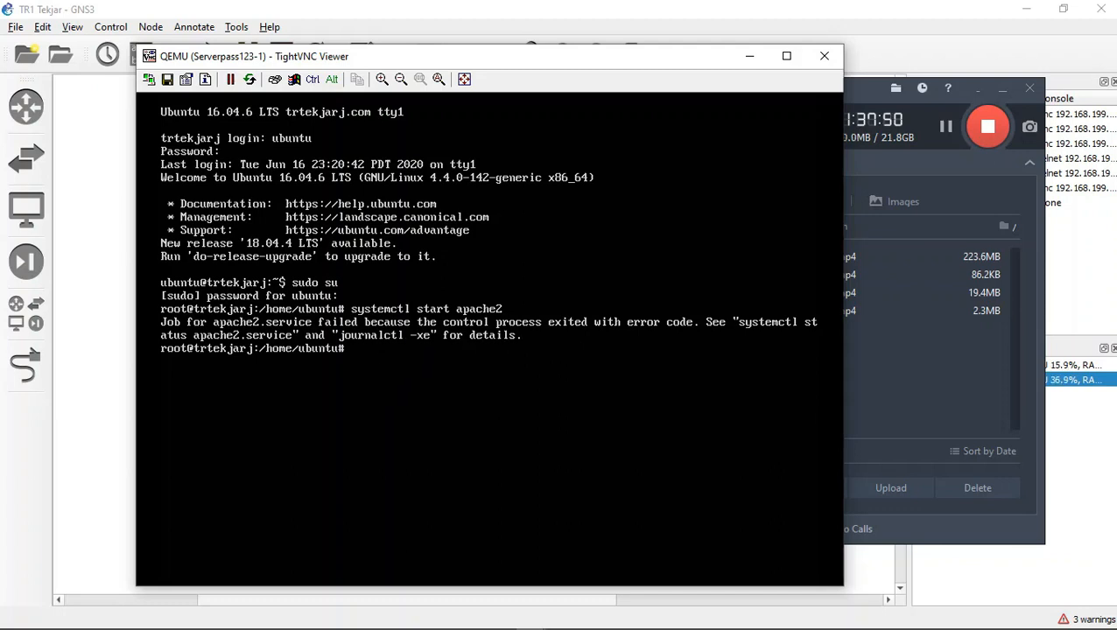
{"action": "key", "text": "Up"}
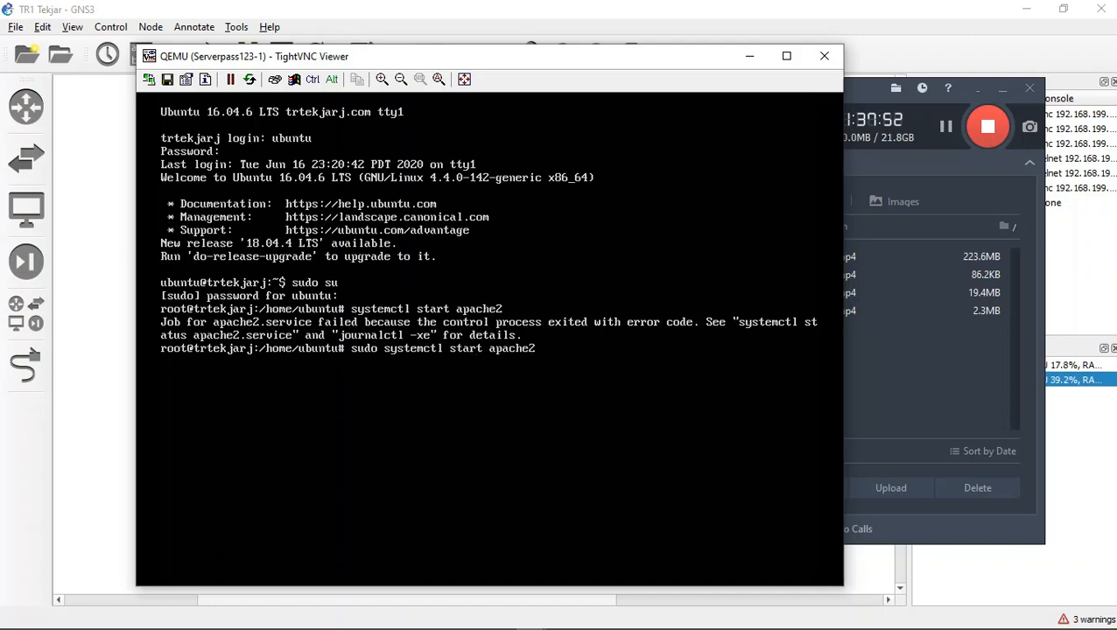
{"action": "type", "text": "re"}
{"action": "key", "text": "Return"}
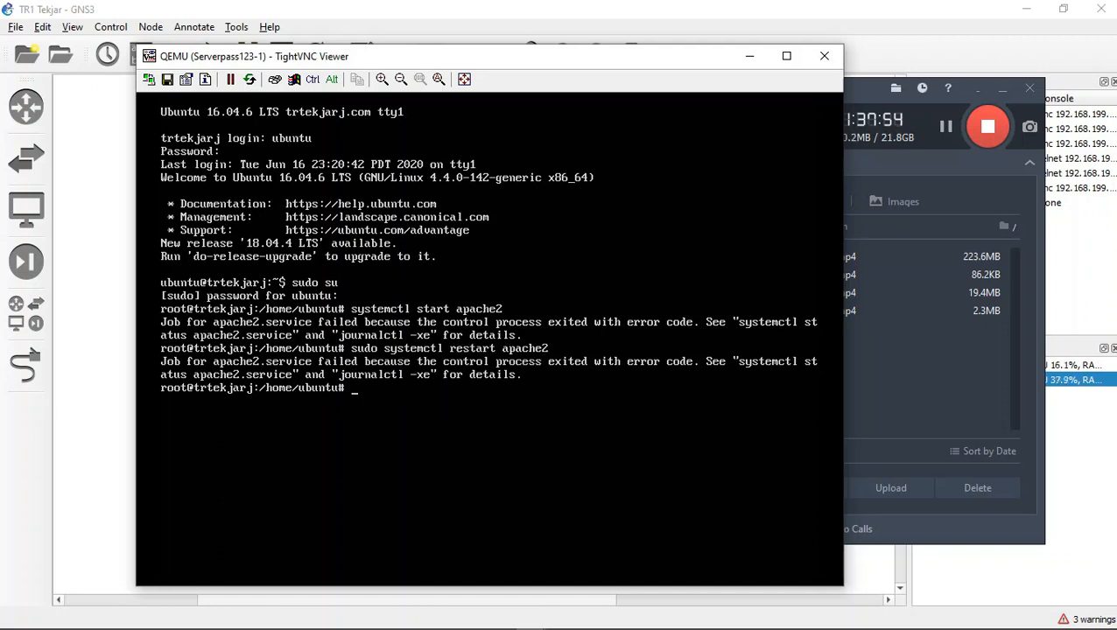
Step: Check the state of the Apache service with the command sudo systemctl status apache2
{"action": "key", "text": "Up"}
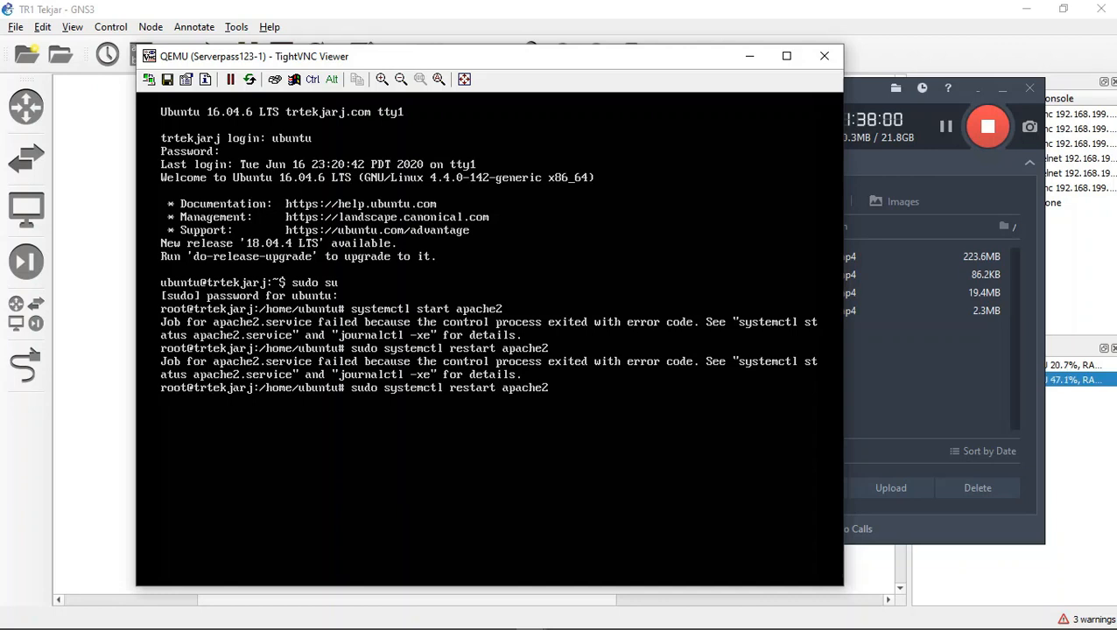
{"action": "key", "text": "Right"}
{"action": "key", "text": "Right"}
{"action": "key", "text": "Right"}
{"action": "key", "text": "Right"}
{"action": "key", "text": "Right"}
{"action": "key", "text": "BackSpace"}
{"action": "key", "text": "BackSpace"}
{"action": "key", "text": "BackSpace"}
{"action": "key", "text": "BackSpace"}
{"action": "key", "text": "BackSpace"}
{"action": "key", "text": "BackSpace"}
{"action": "key", "text": "BackSpace"}
{"action": "type", "text": "star"}
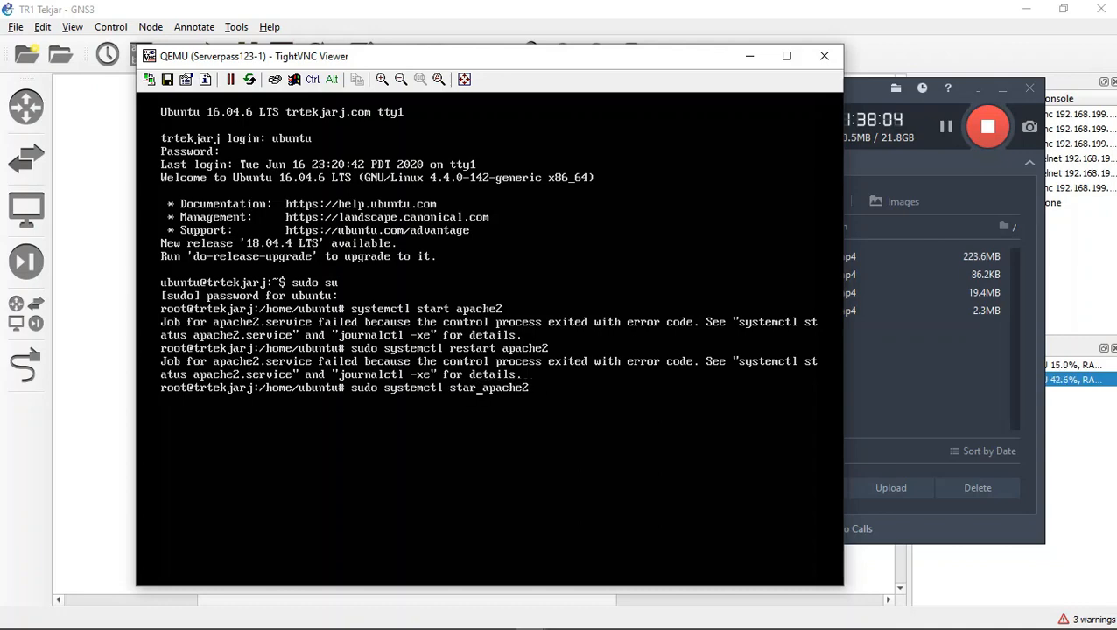
{"action": "key", "text": "BackSpace"}
{"action": "type", "text": "tus"}
{"action": "key", "text": "Return"}
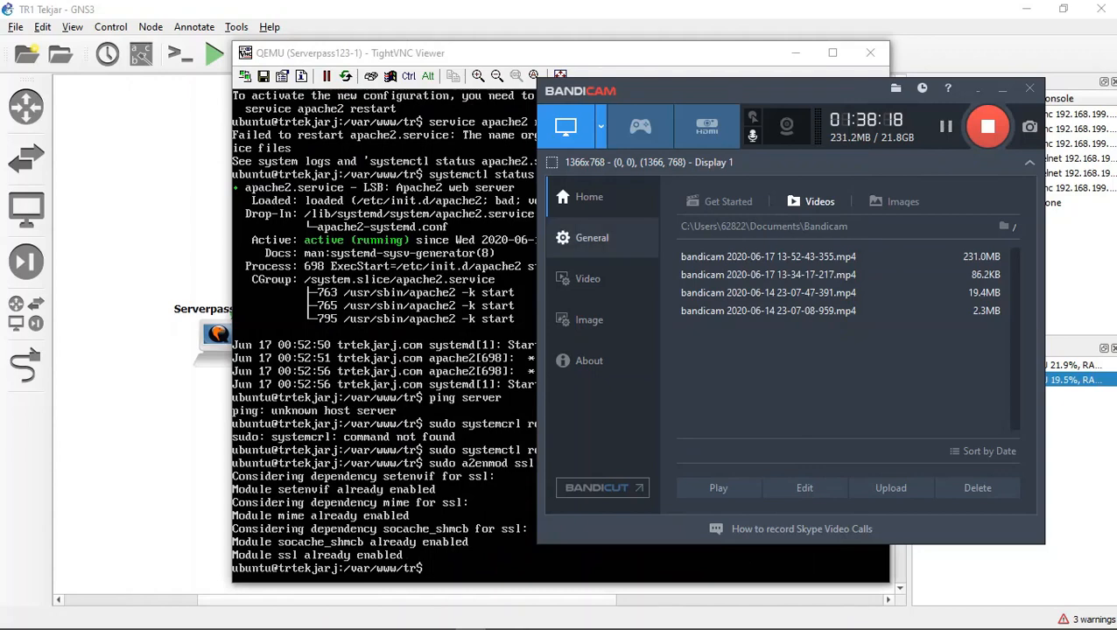
{"action": "left_click", "coordinate": [1003, 89]}
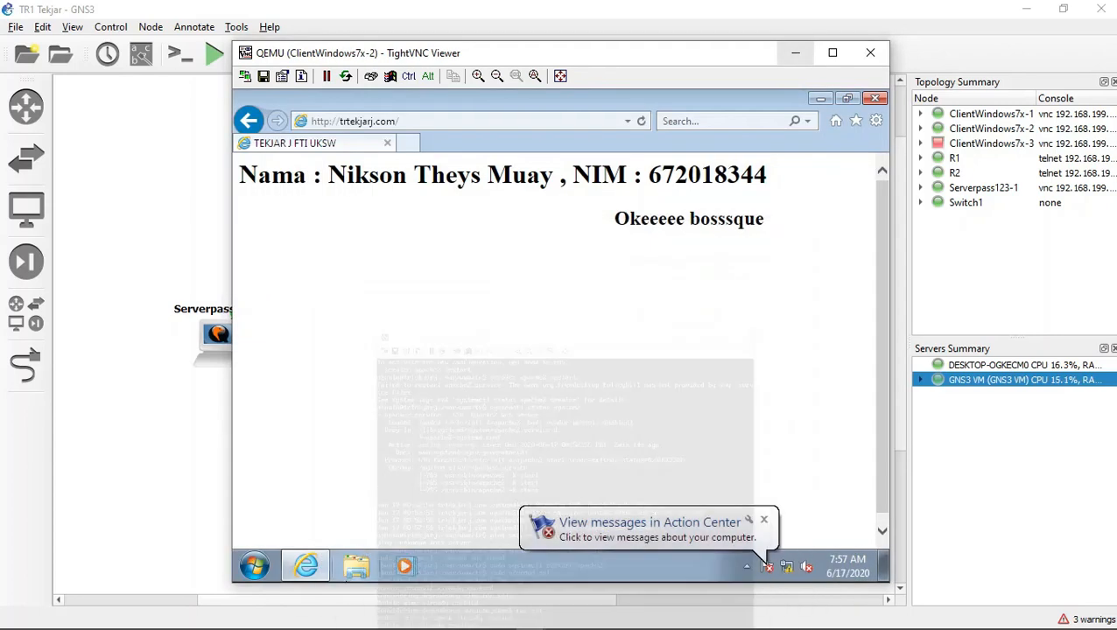
{"action": "left_click", "coordinate": [796, 53]}
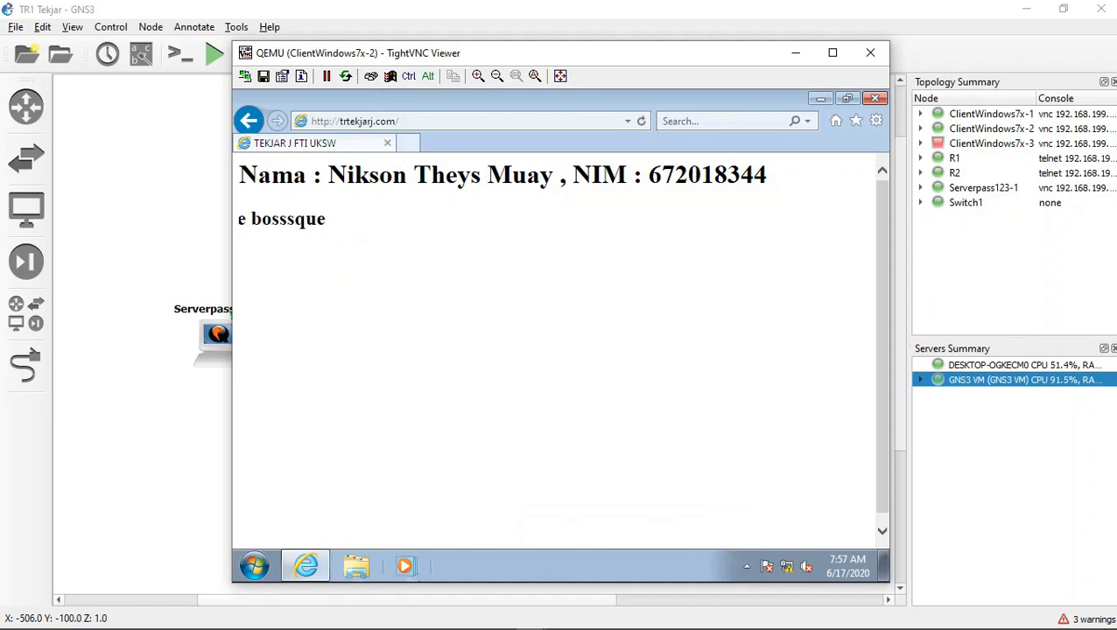
{"action": "left_click", "coordinate": [326, 122]}
{"action": "left_click", "coordinate": [324, 122]}
{"action": "type", "text": "s"}
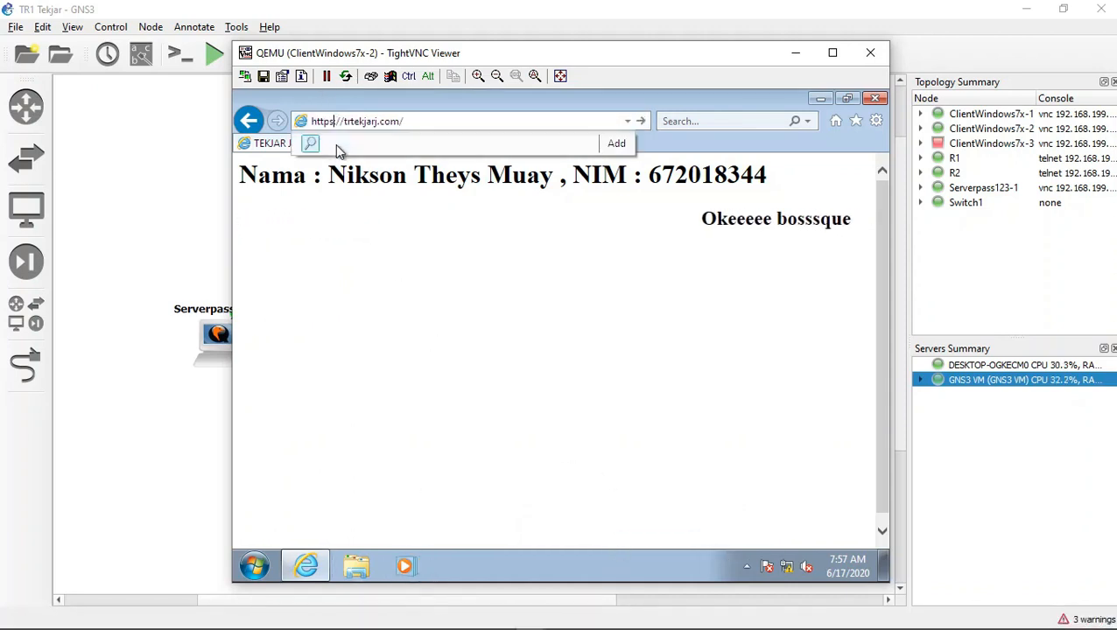
{"action": "key", "text": "Return"}
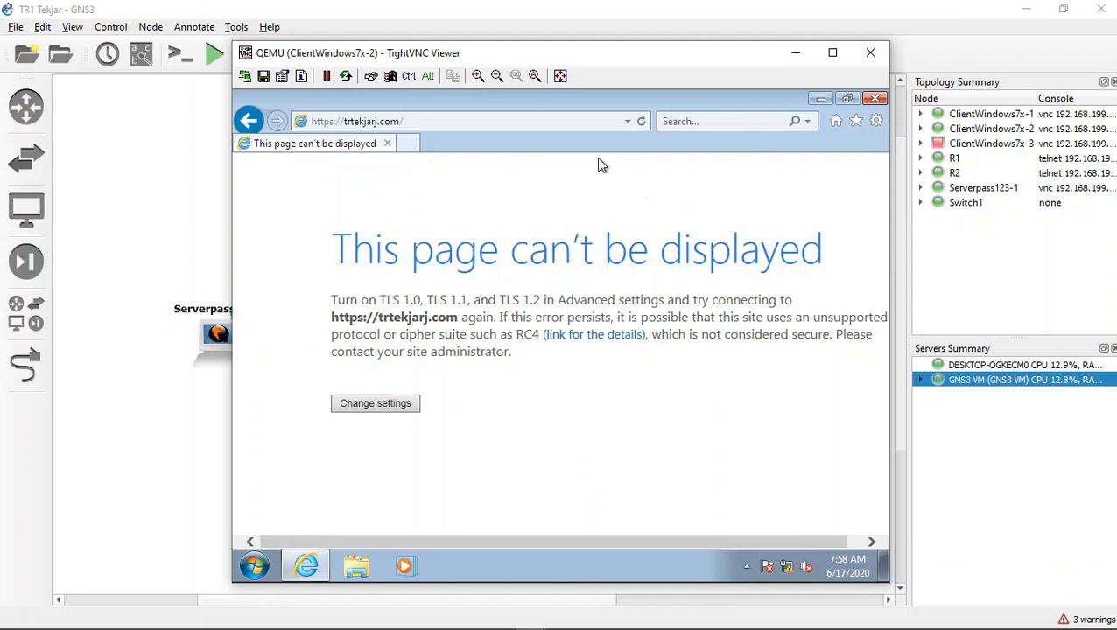
Step: Reload the HTTPS site and view the browser's advanced Internet Options without changing any setting
{"action": "left_click", "coordinate": [566, 120]}
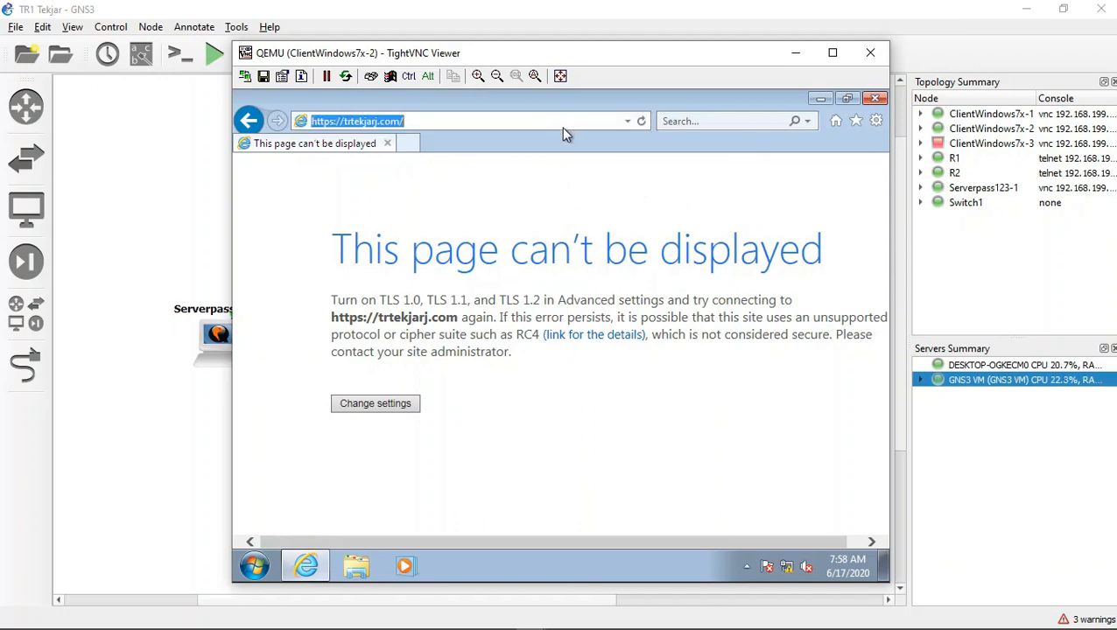
{"action": "key", "text": "Return"}
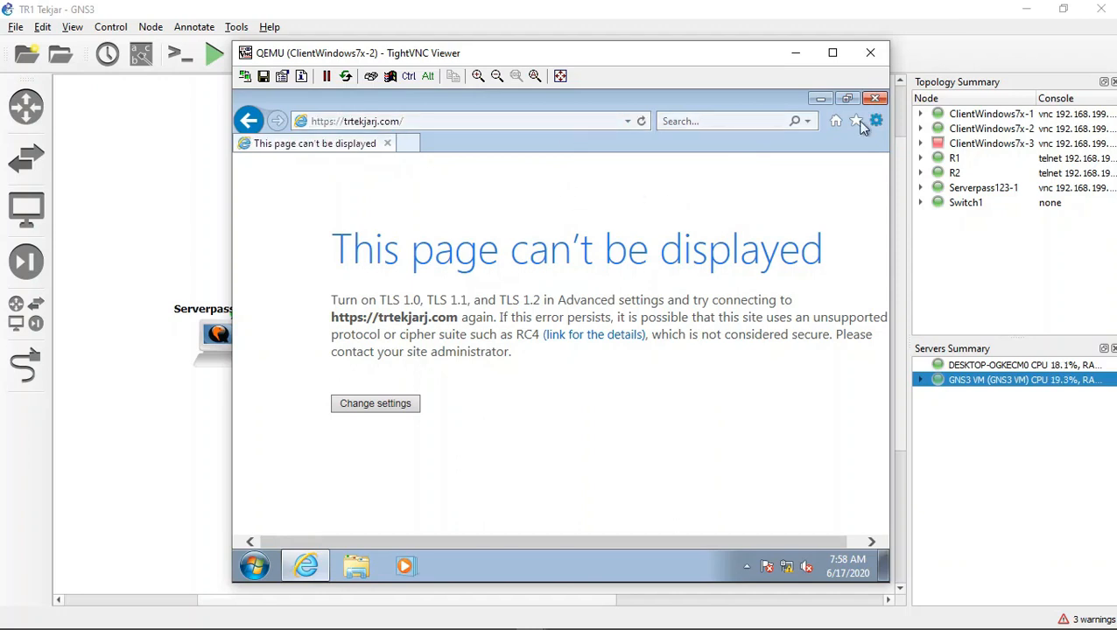
{"action": "left_click", "coordinate": [393, 407]}
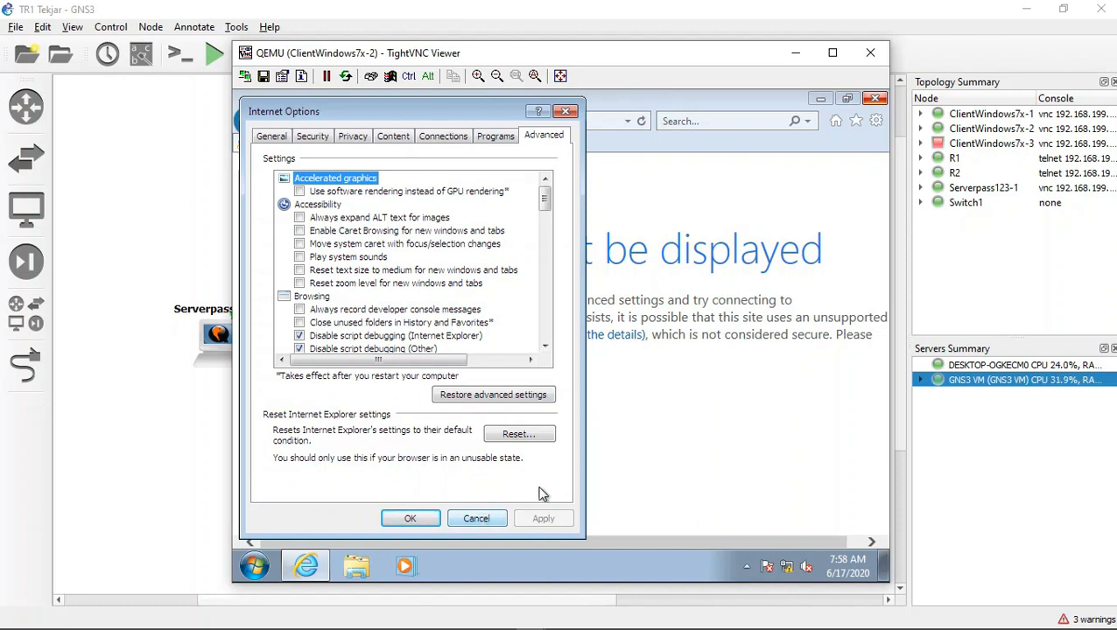
{"action": "left_click", "coordinate": [477, 518]}
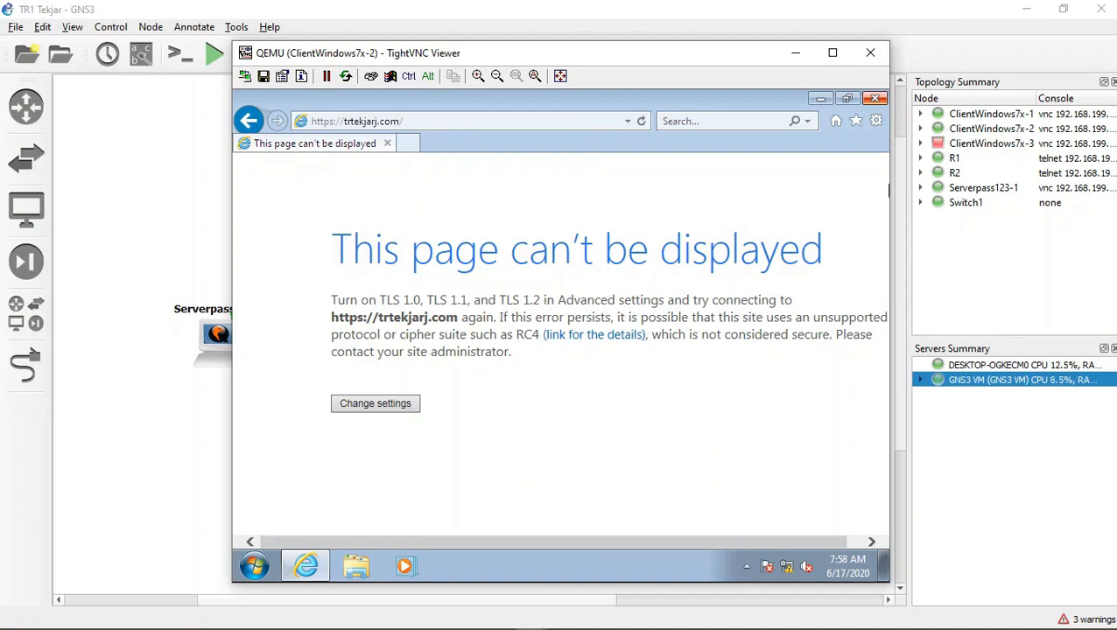
{"action": "left_click", "coordinate": [871, 102]}
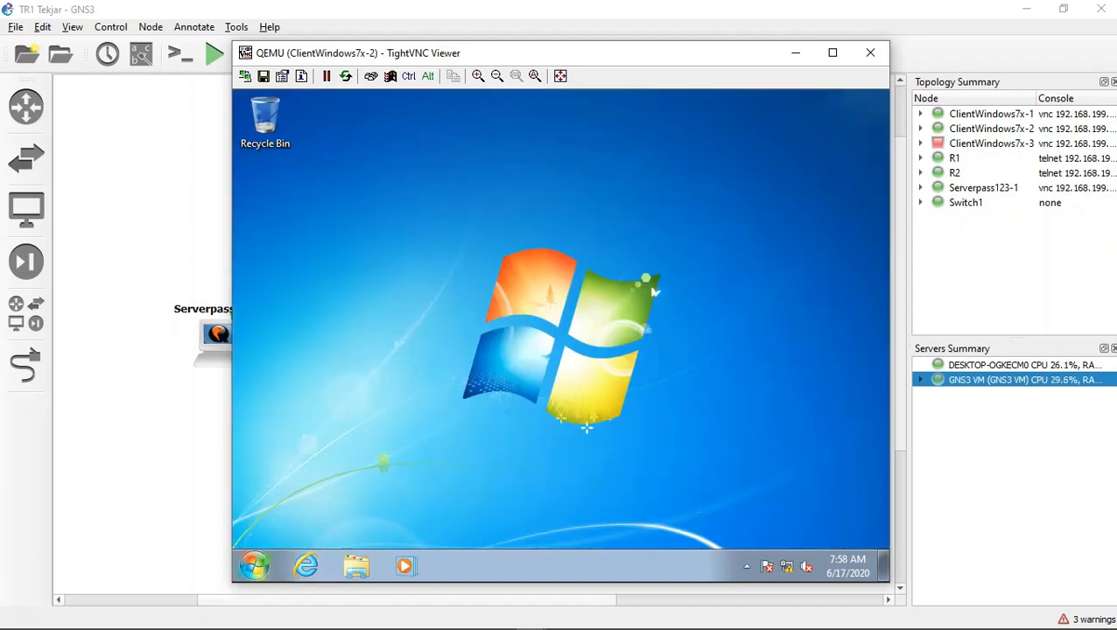
{"action": "left_click", "coordinate": [324, 566]}
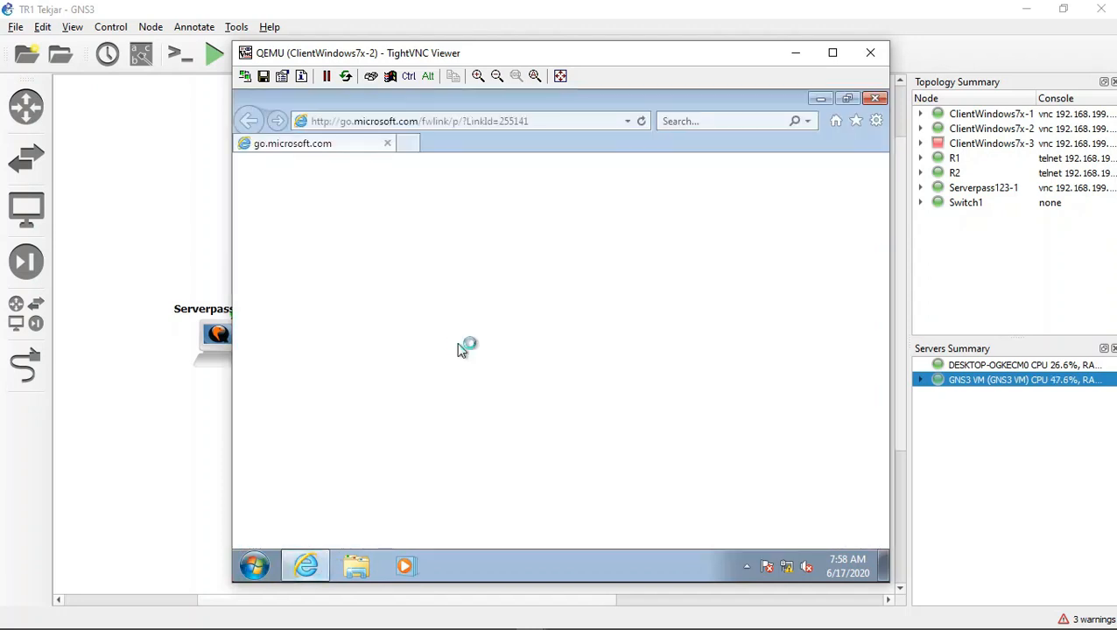
{"action": "left_click", "coordinate": [433, 120]}
{"action": "type", "text": "htt"}
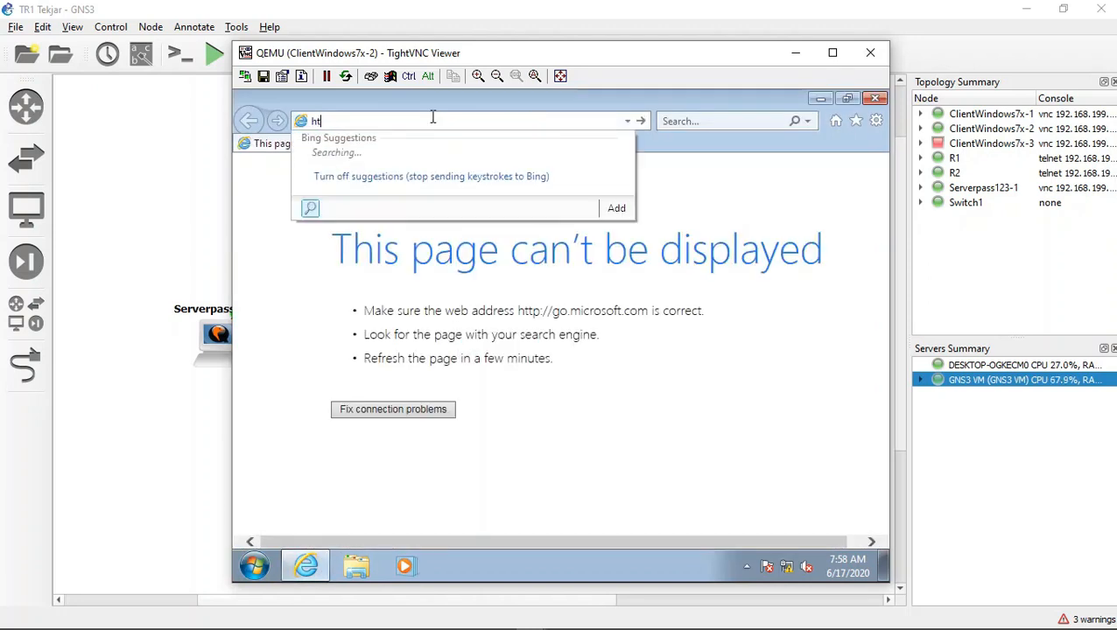
{"action": "type", "text": "ps:"}
{"action": "type", "text": "/"}
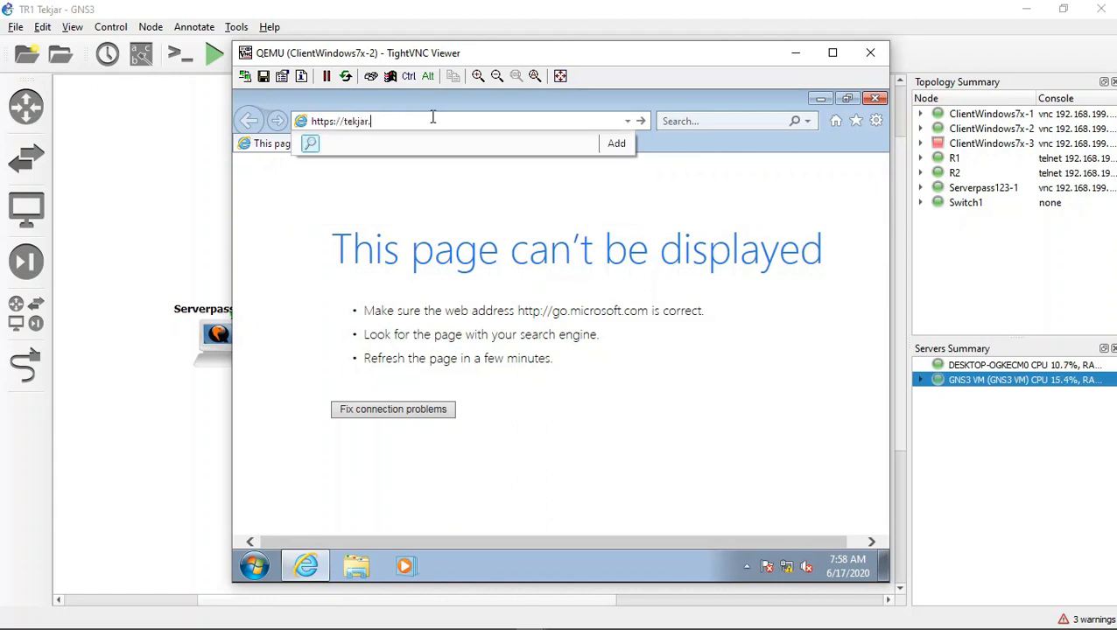
{"action": "key", "text": "BackSpace"}
{"action": "type", "text": "re"}
{"action": "key", "text": "BackSpace"}
{"action": "key", "text": "BackSpace"}
{"action": "type", "text": "tekjarj.com"}
{"action": "key", "text": "Return"}
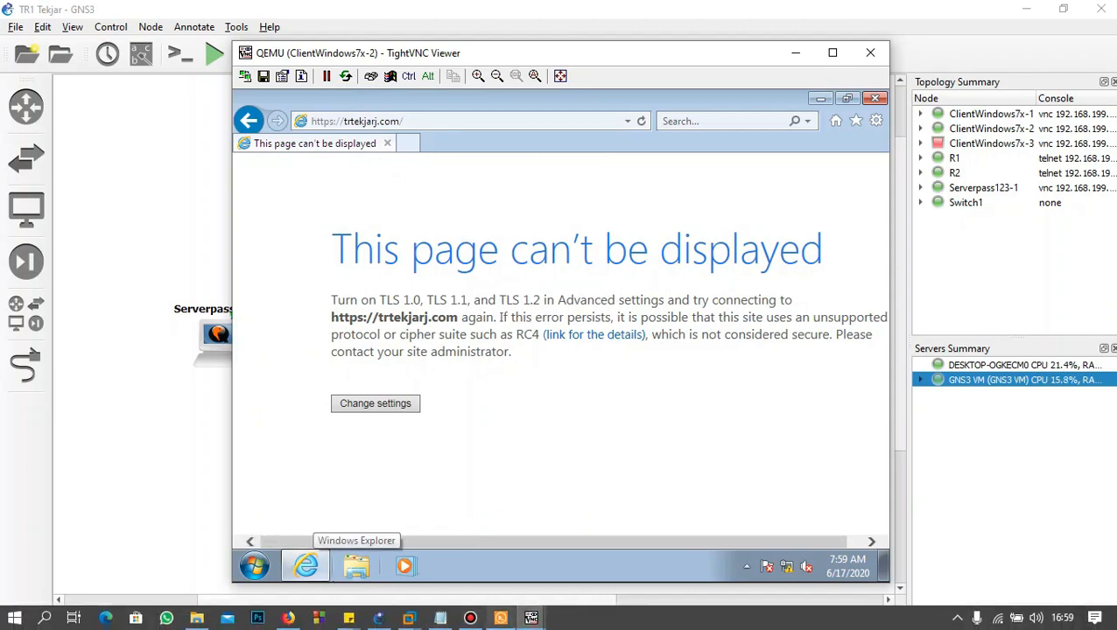
Step: Switch to the Serverpass123-1 console and restart Apache with sudo systemctl restart apache2
{"action": "mouse_move", "coordinate": [531, 618]}
{"action": "left_click", "coordinate": [464, 535]}
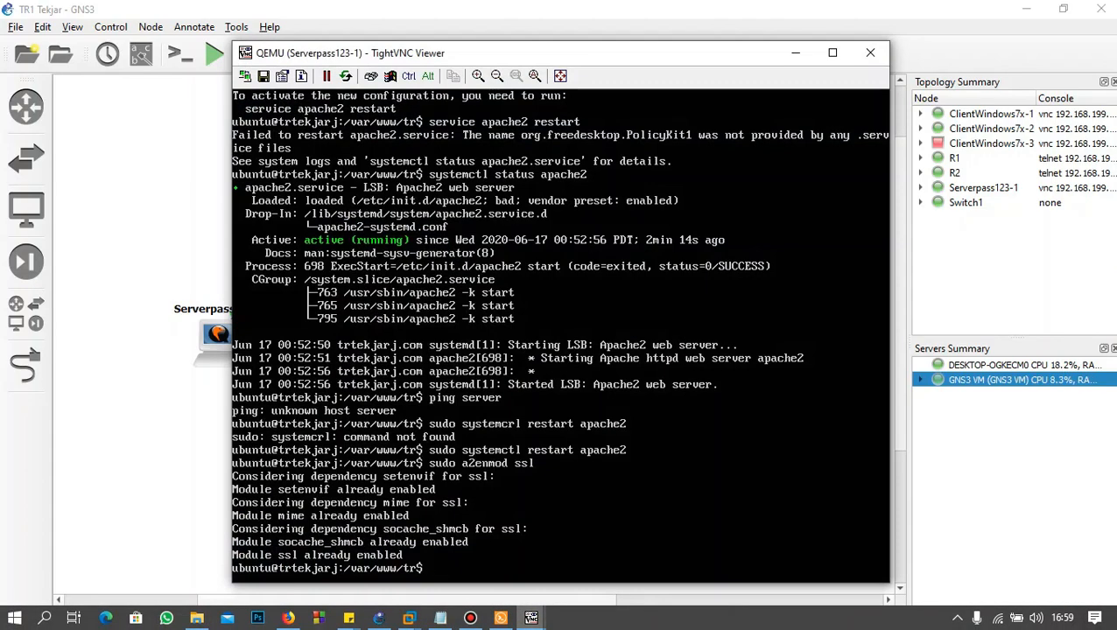
{"action": "key", "text": "Up"}
{"action": "key", "text": "Up"}
{"action": "key", "text": "Return"}
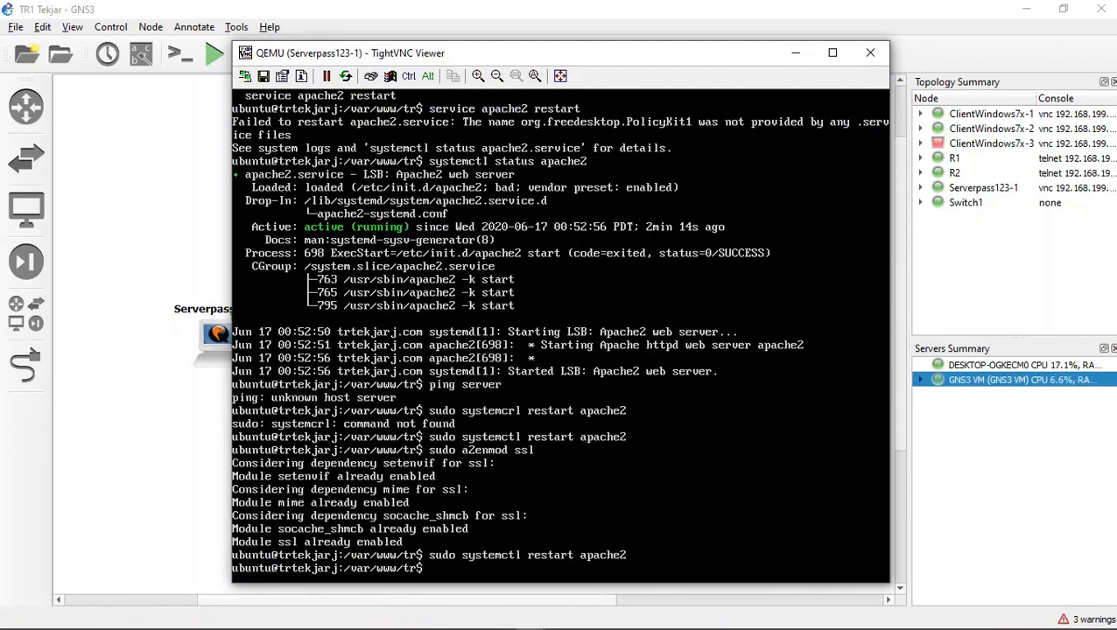
{"action": "key", "text": "alt+Tab"}
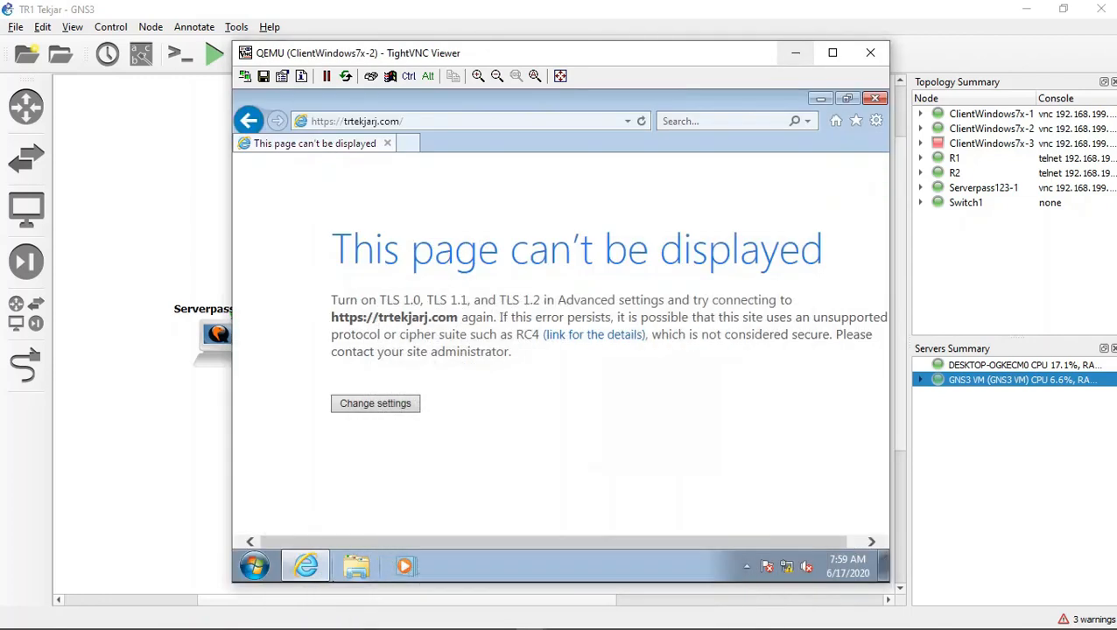
{"action": "left_click", "coordinate": [640, 123]}
{"action": "left_click", "coordinate": [642, 122]}
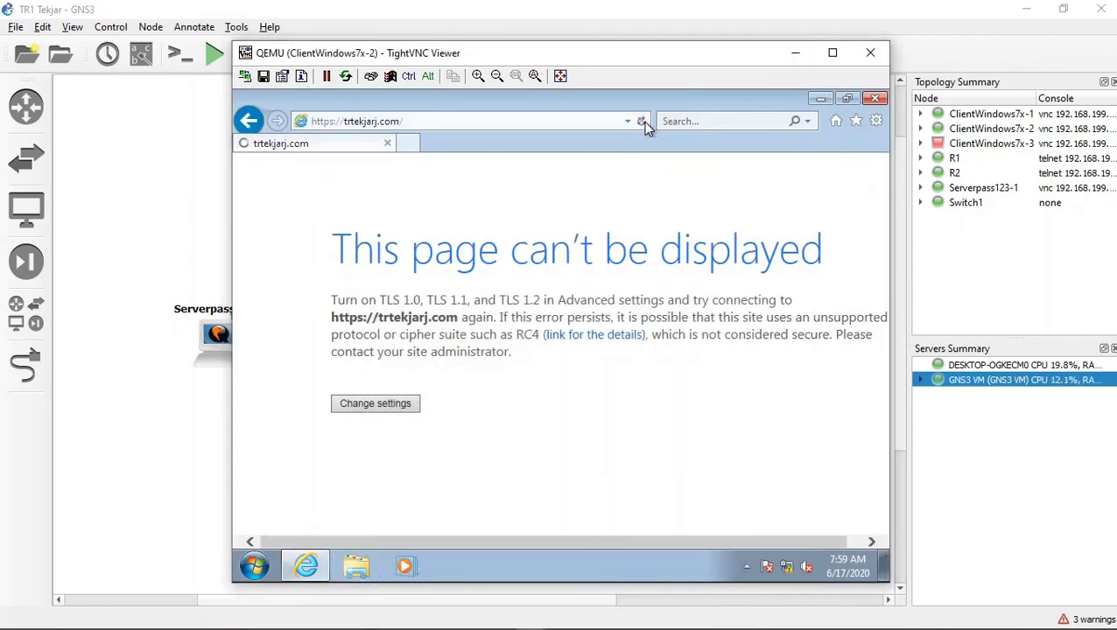
{"action": "left_click", "coordinate": [555, 116]}
{"action": "left_click", "coordinate": [557, 121]}
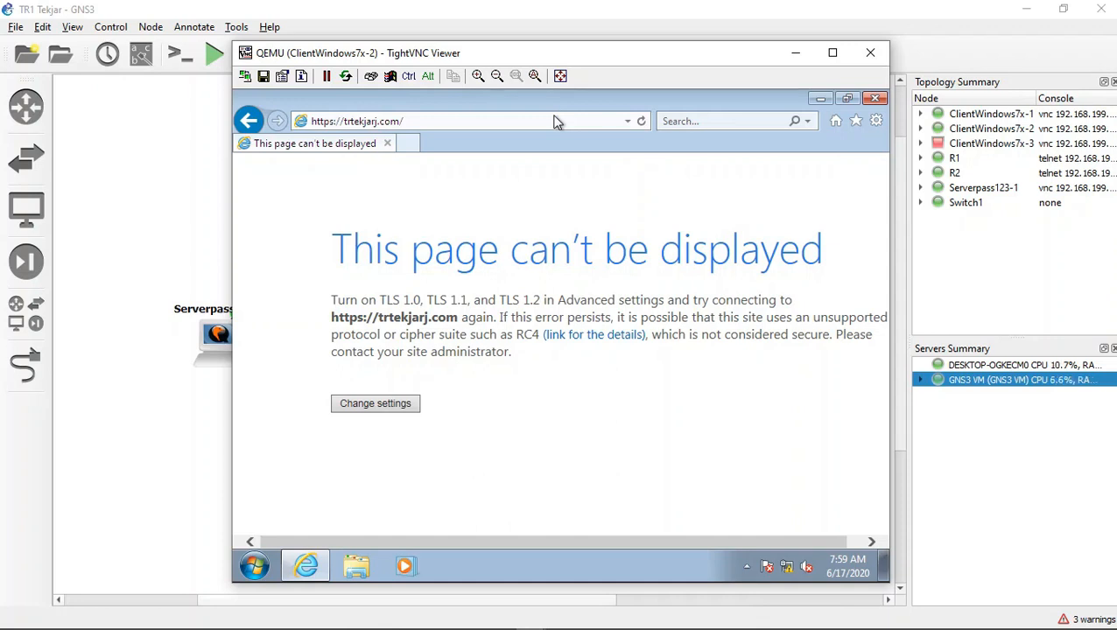
{"action": "key", "text": "Return"}
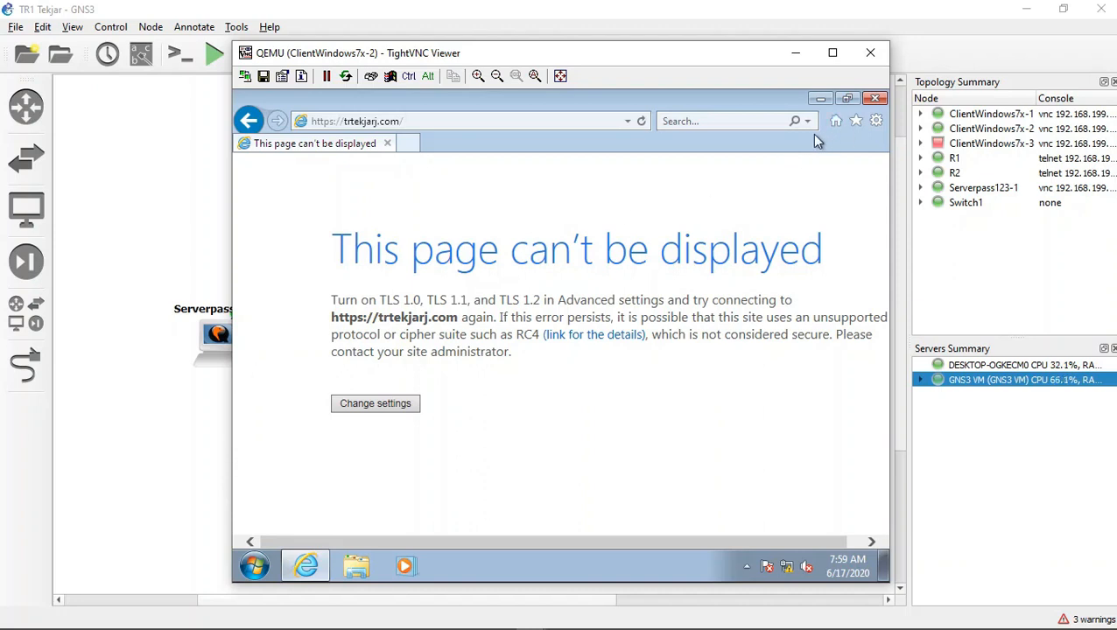
{"action": "left_click", "coordinate": [876, 99]}
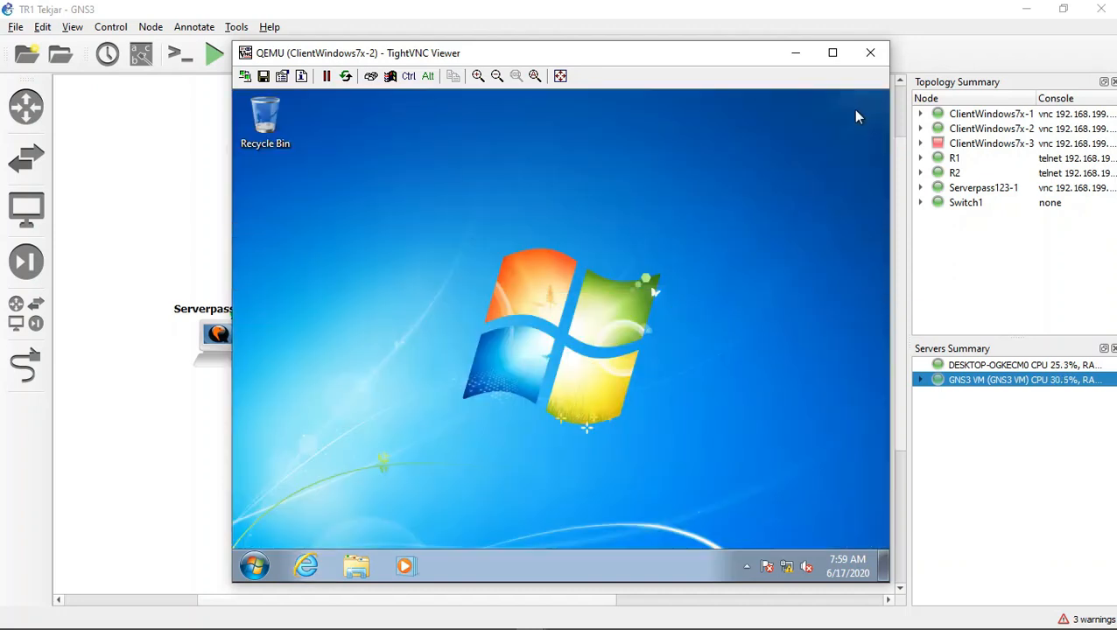
{"action": "left_click", "coordinate": [305, 565]}
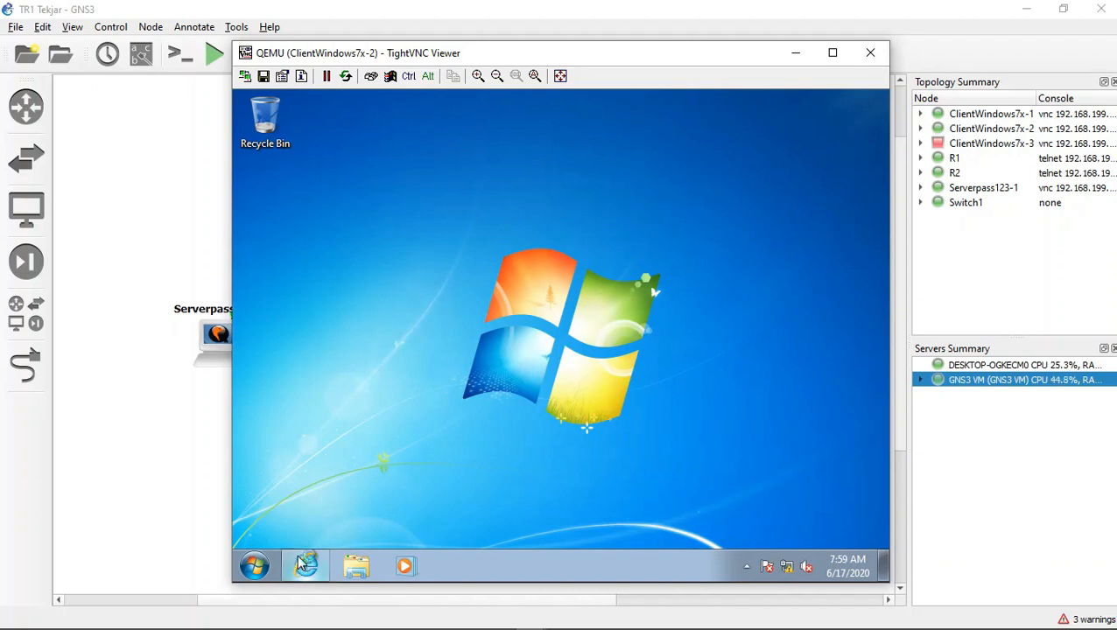
{"action": "left_click", "coordinate": [459, 125]}
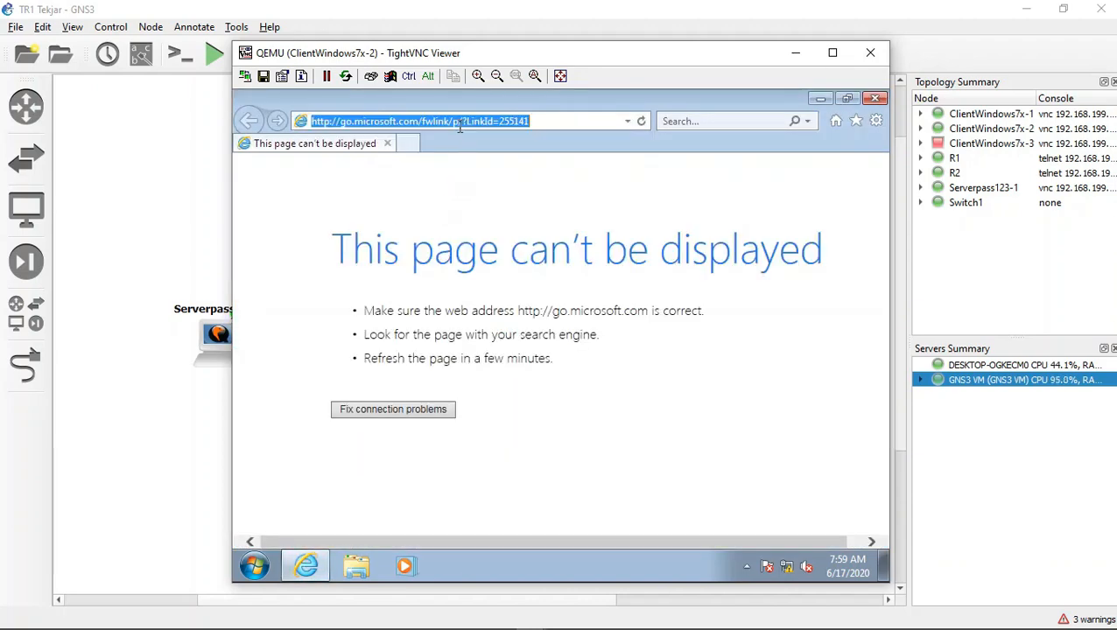
{"action": "type", "text": "https:"}
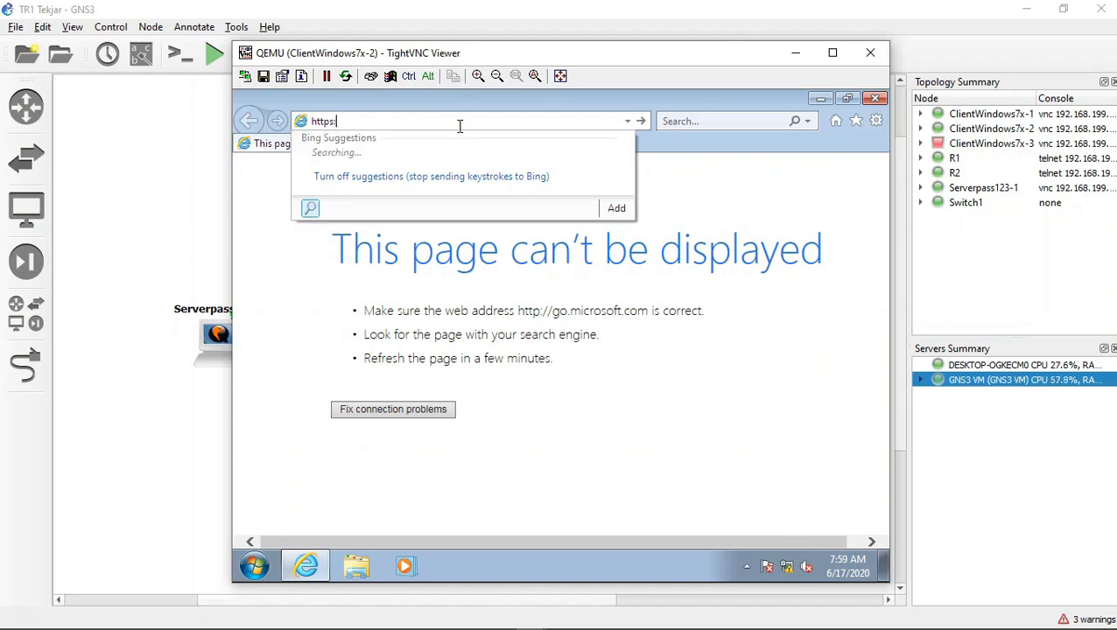
{"action": "type", "text": "//192.1"}
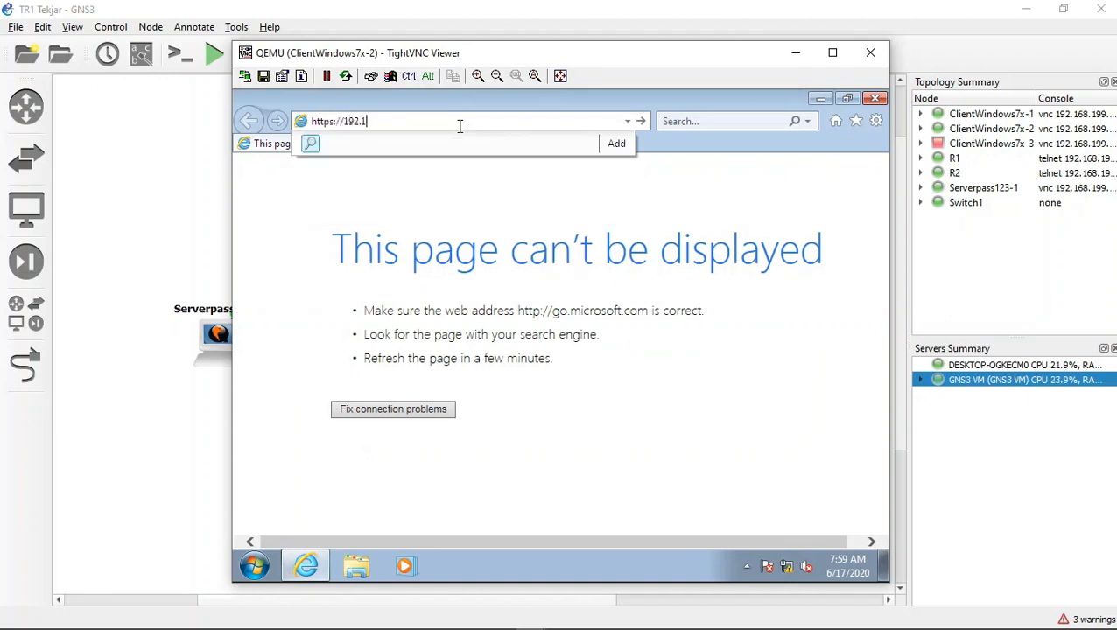
{"action": "type", "text": "68/3"}
{"action": "key", "text": "BackSpace"}
{"action": "type", "text": "44"}
{"action": "key", "text": "BackSpace"}
{"action": "key", "text": "BackSpace"}
{"action": "key", "text": "BackSpace"}
{"action": "key", "text": "BackSpace"}
{"action": "key", "text": "BackSpace"}
{"action": "key", "text": "BackSpace"}
{"action": "key", "text": "BackSpace"}
{"action": "key", "text": "BackSpace"}
{"action": "key", "text": "BackSpace"}
{"action": "type", "text": "43k"}
{"action": "key", "text": "BackSpace"}
{"action": "type", "text": "trtekjarj.com/"}
{"action": "key", "text": "Return"}
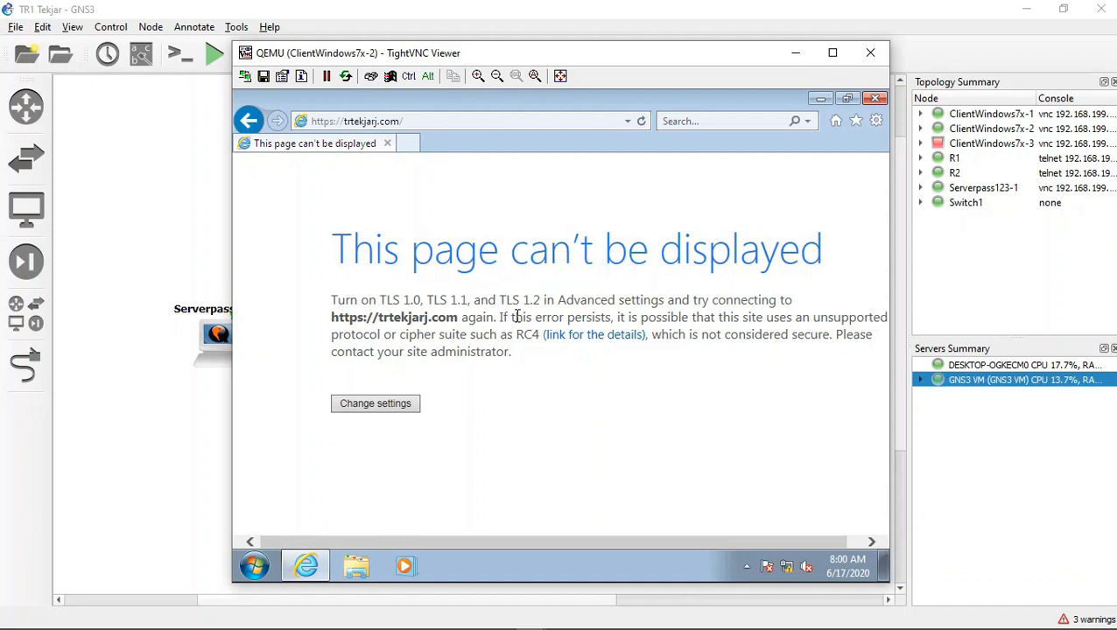
{"action": "right_click", "coordinate": [398, 405]}
{"action": "left_click", "coordinate": [397, 408]}
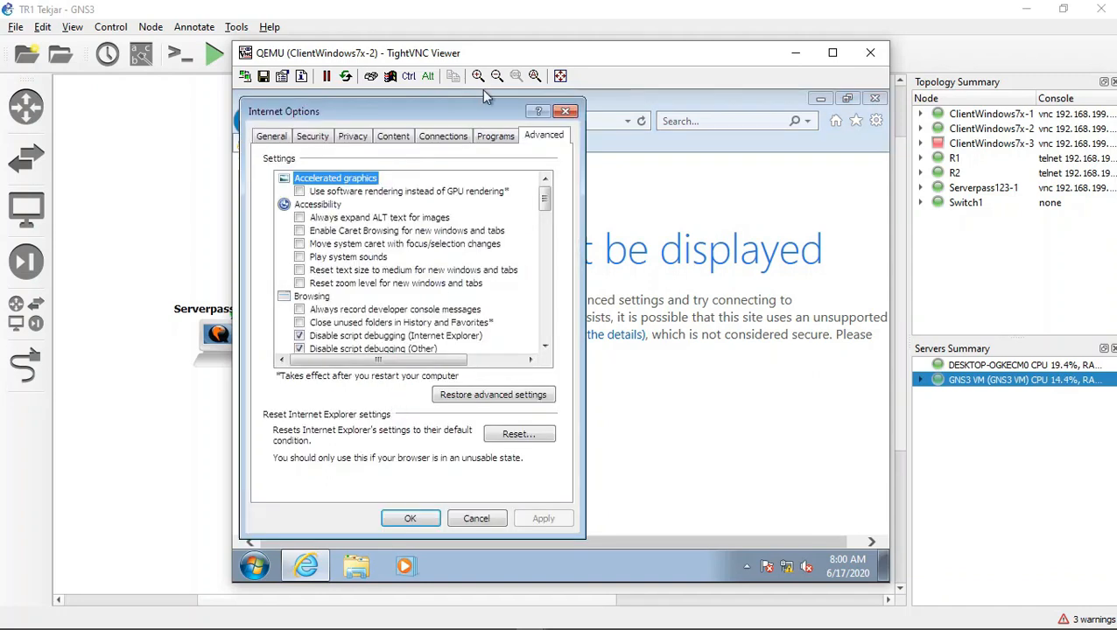
{"action": "left_click_drag", "start_coordinate": [543, 203], "coordinate": [562, 342]}
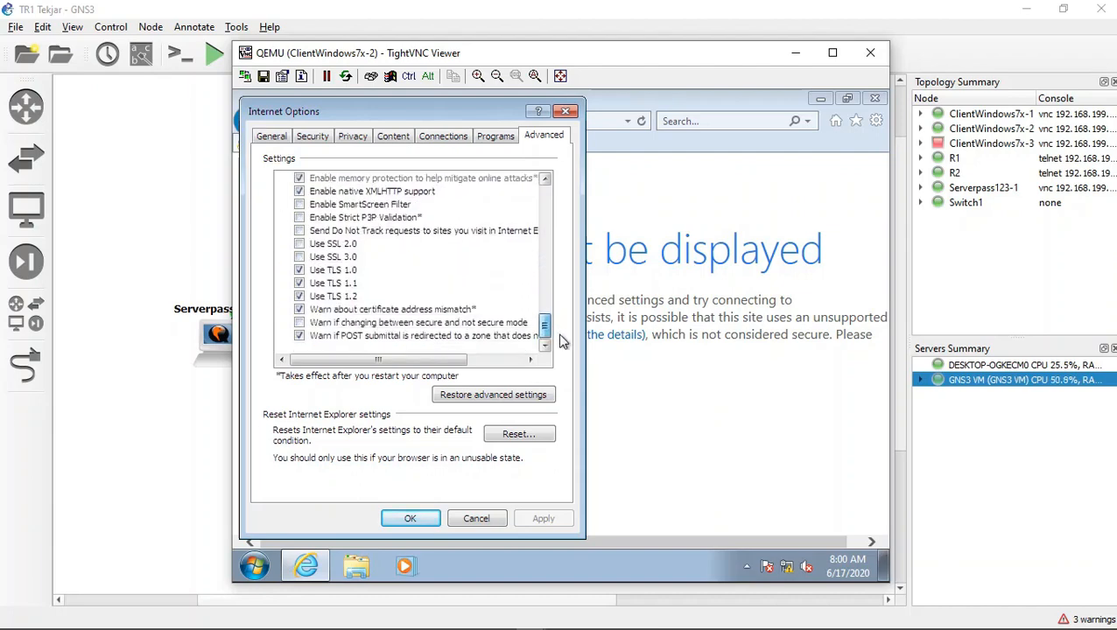
{"action": "left_click_drag", "start_coordinate": [385, 112], "coordinate": [687, 136]}
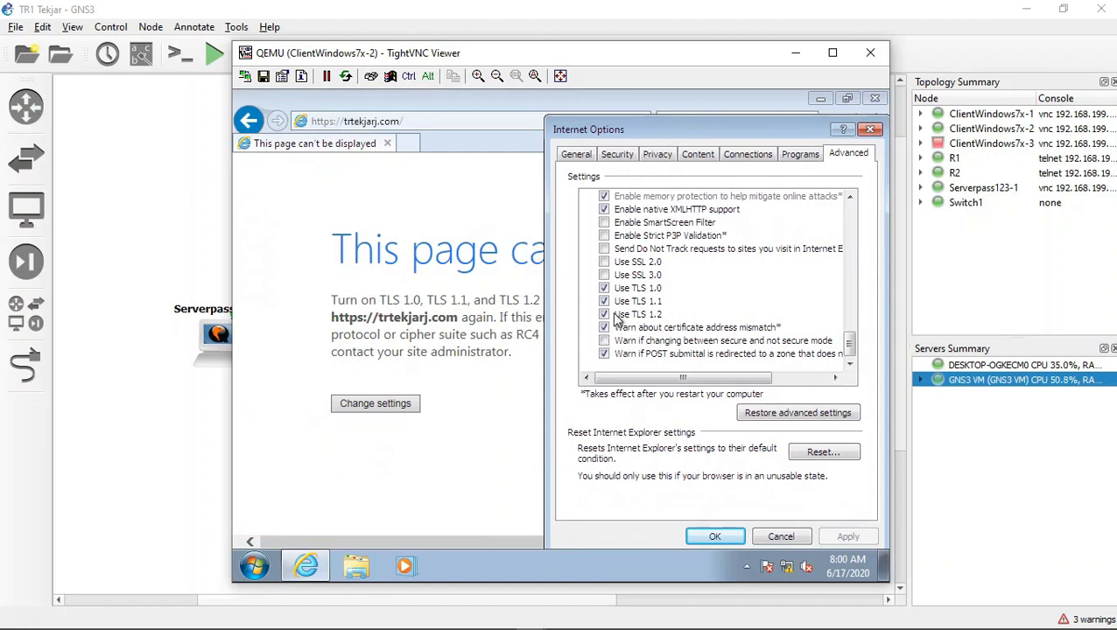
{"action": "left_click", "coordinate": [630, 277]}
{"action": "left_click", "coordinate": [629, 263]}
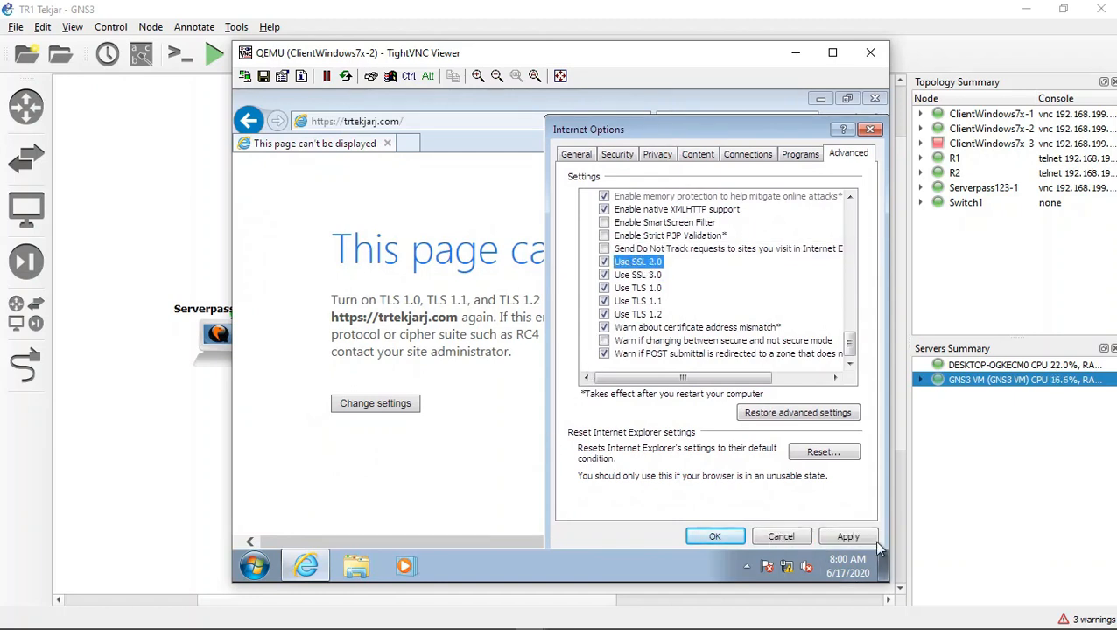
{"action": "left_click", "coordinate": [848, 536]}
{"action": "left_click", "coordinate": [715, 537]}
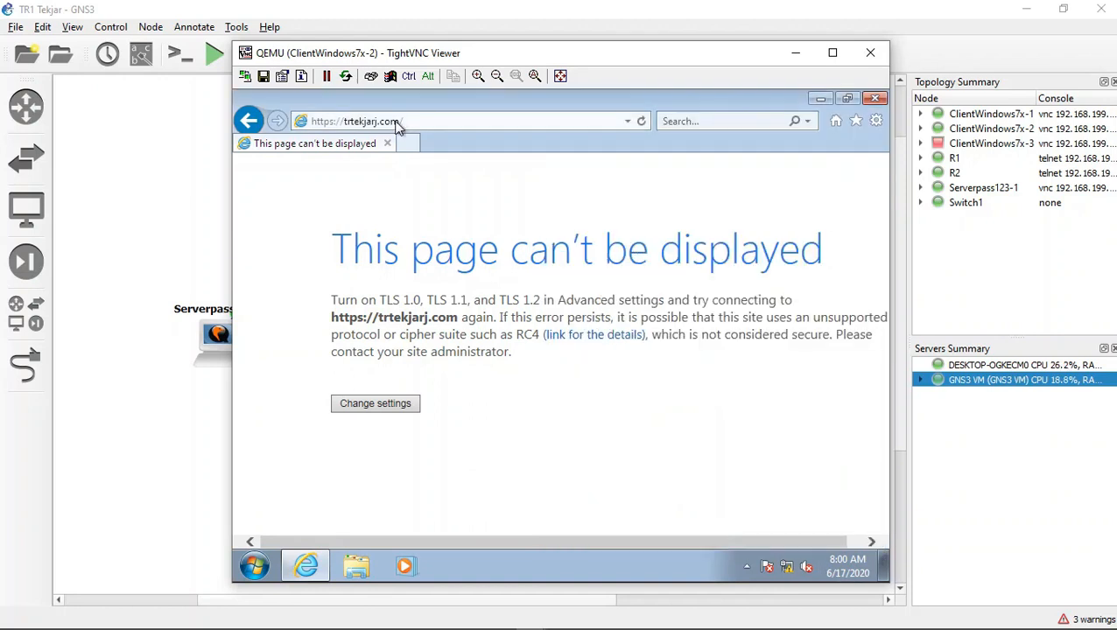
{"action": "left_click", "coordinate": [643, 123]}
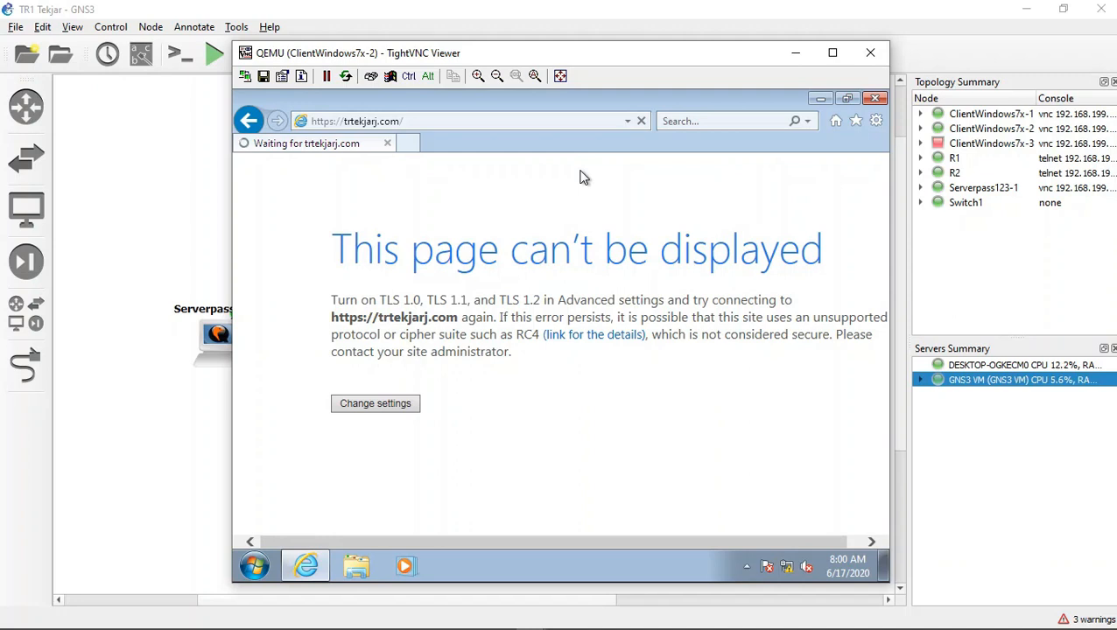
Step: Turn SSL 2.0 and SSL 3.0 back off in Internet Explorer's advanced security settings
{"action": "left_click", "coordinate": [385, 403]}
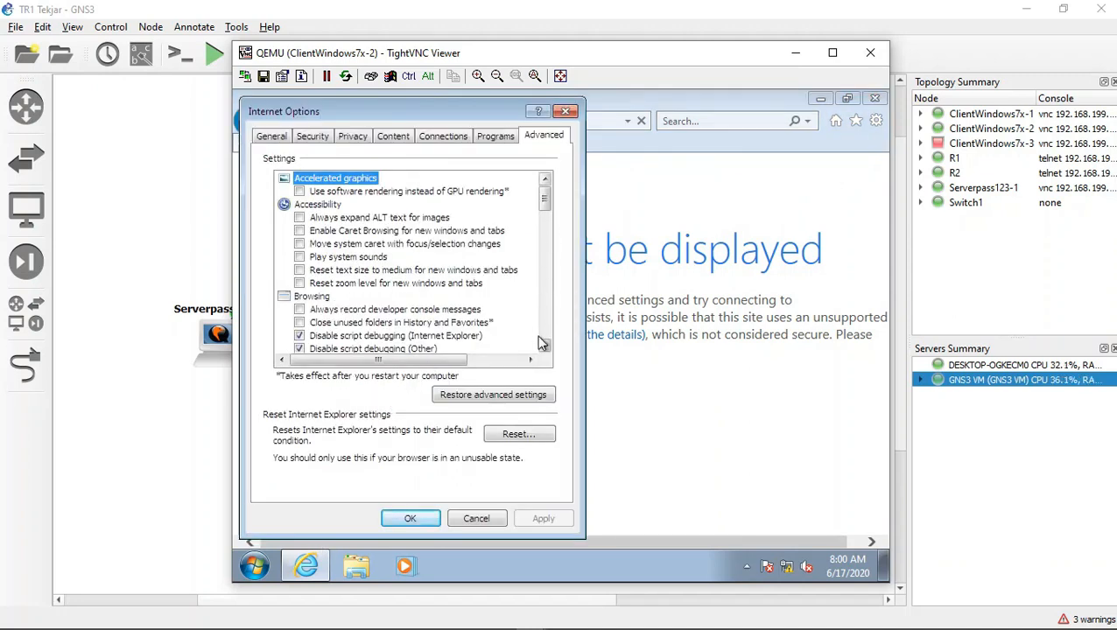
{"action": "scroll", "coordinate": [541, 344], "scroll_direction": "down", "scroll_amount": 7}
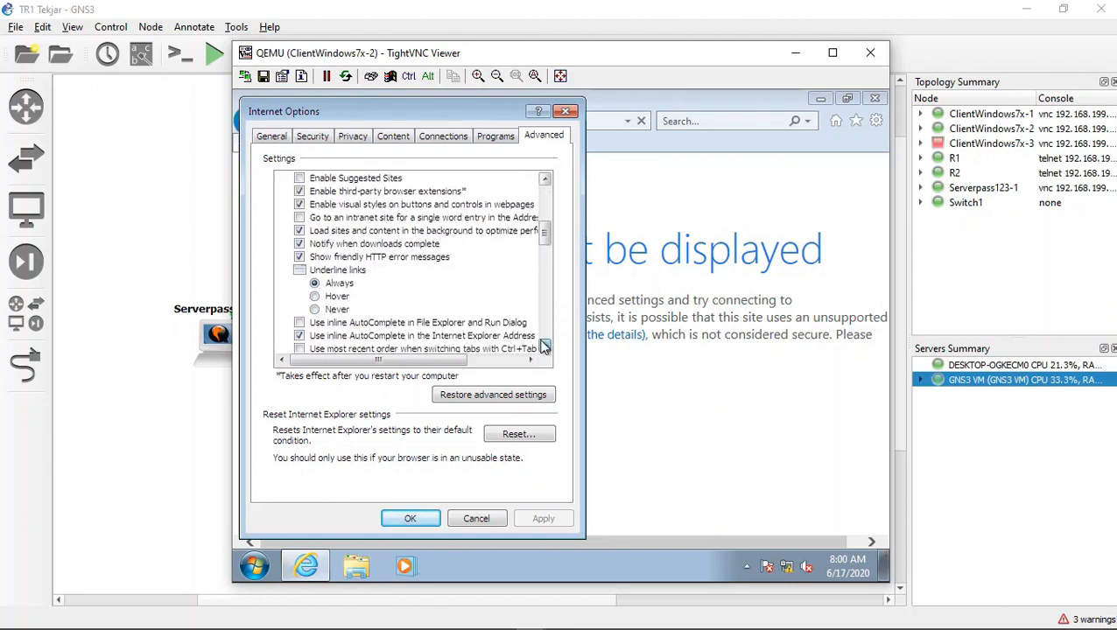
{"action": "scroll", "coordinate": [544, 347], "scroll_direction": "down", "scroll_amount": 6}
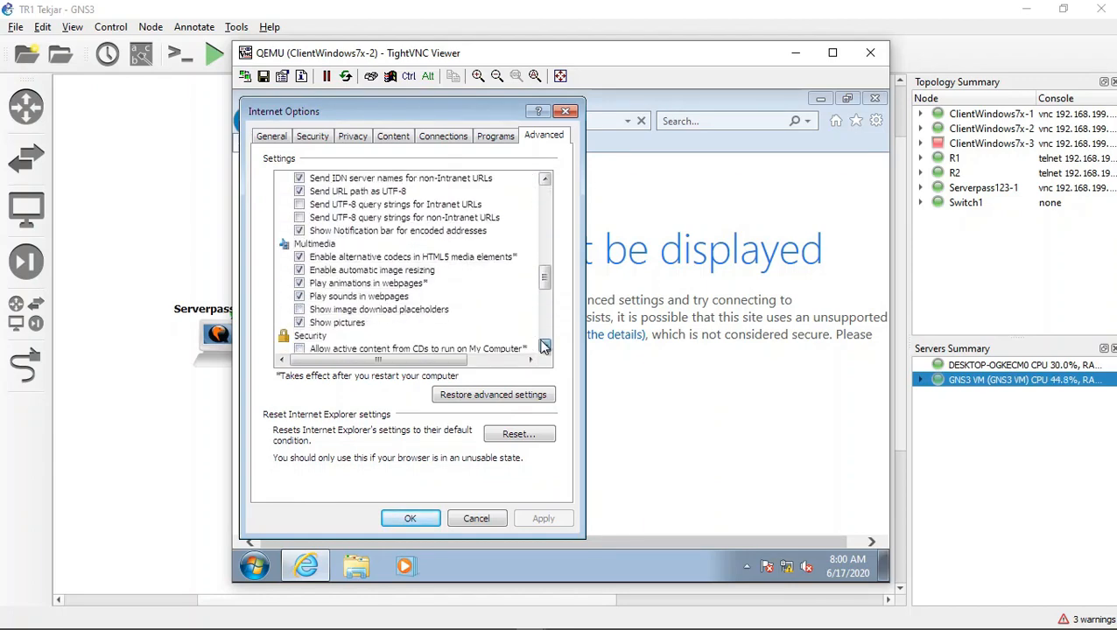
{"action": "scroll", "coordinate": [544, 348], "scroll_direction": "down", "scroll_amount": 8}
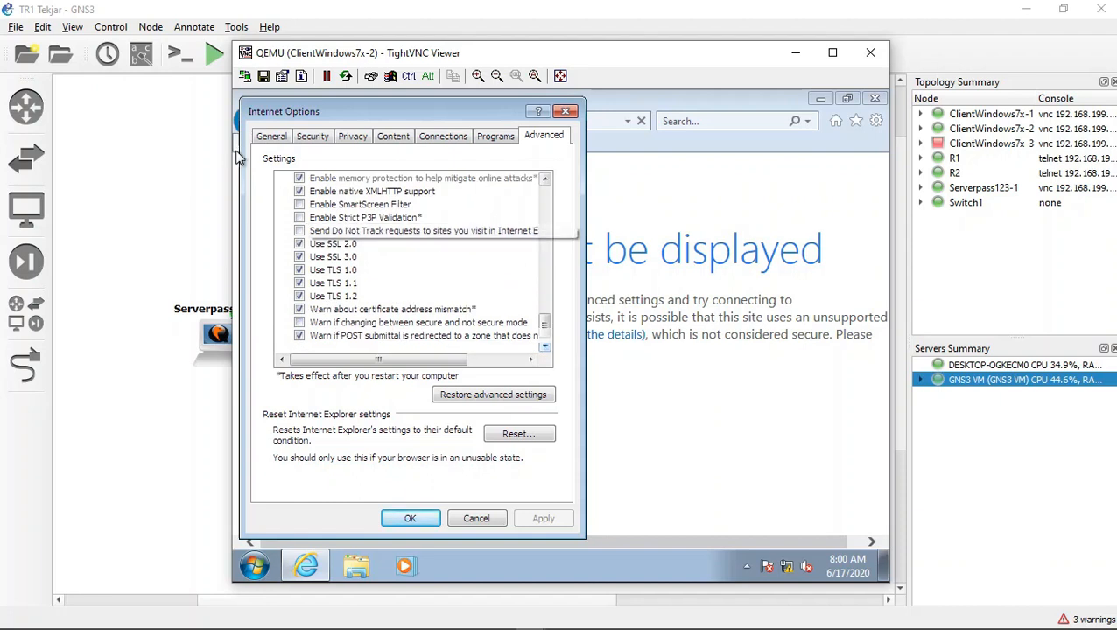
{"action": "left_click", "coordinate": [299, 243]}
{"action": "left_click", "coordinate": [299, 257]}
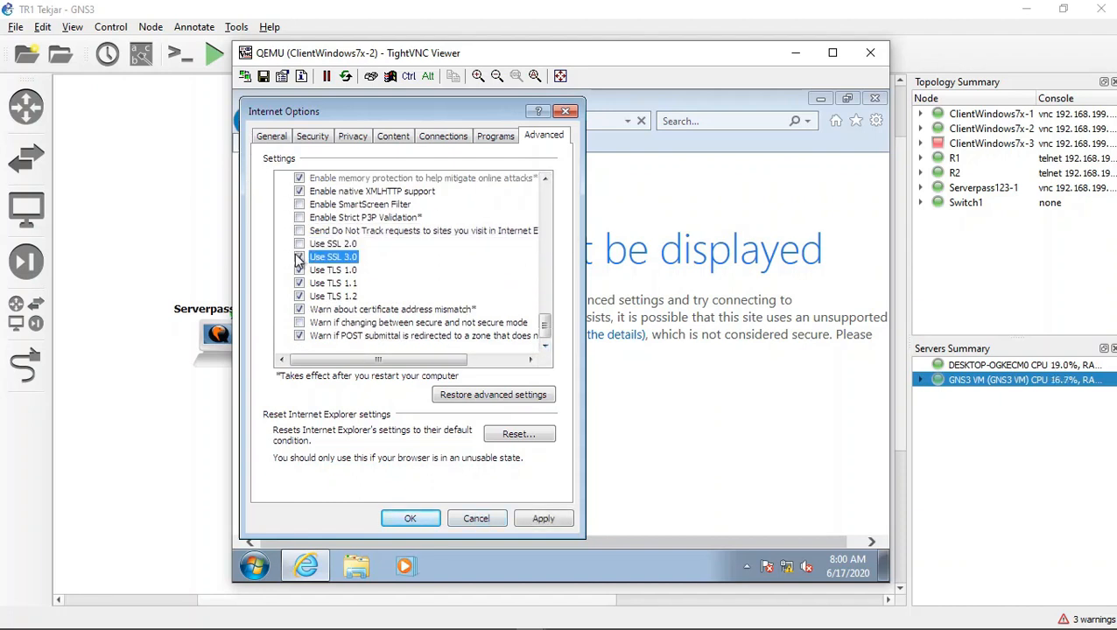
{"action": "left_click", "coordinate": [299, 257]}
{"action": "left_click", "coordinate": [411, 518]}
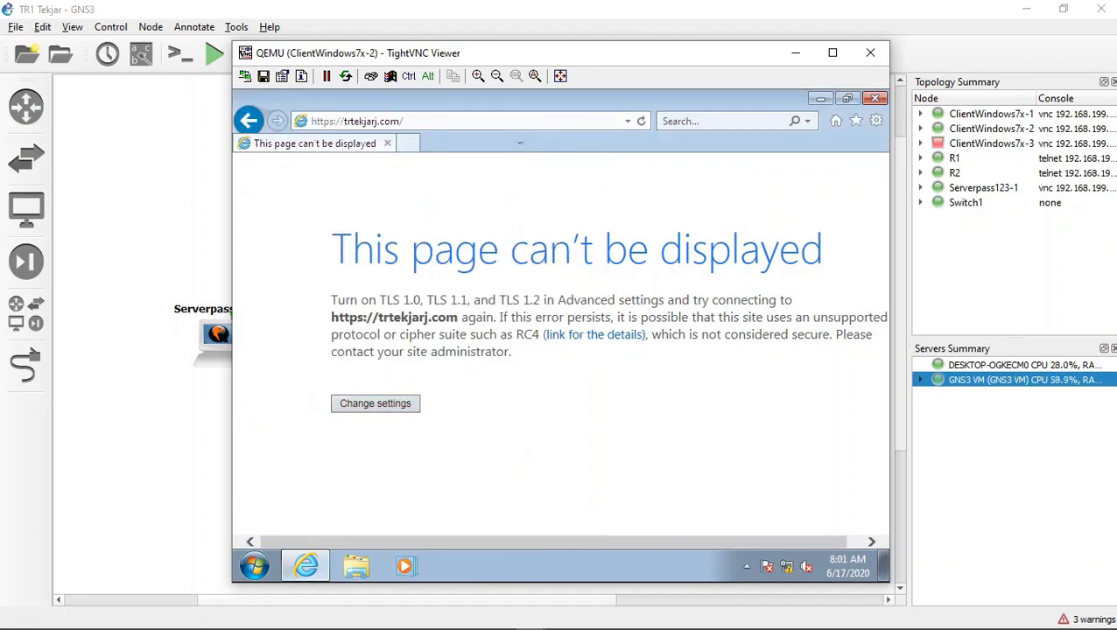
{"action": "left_click", "coordinate": [347, 123]}
{"action": "left_click", "coordinate": [338, 123]}
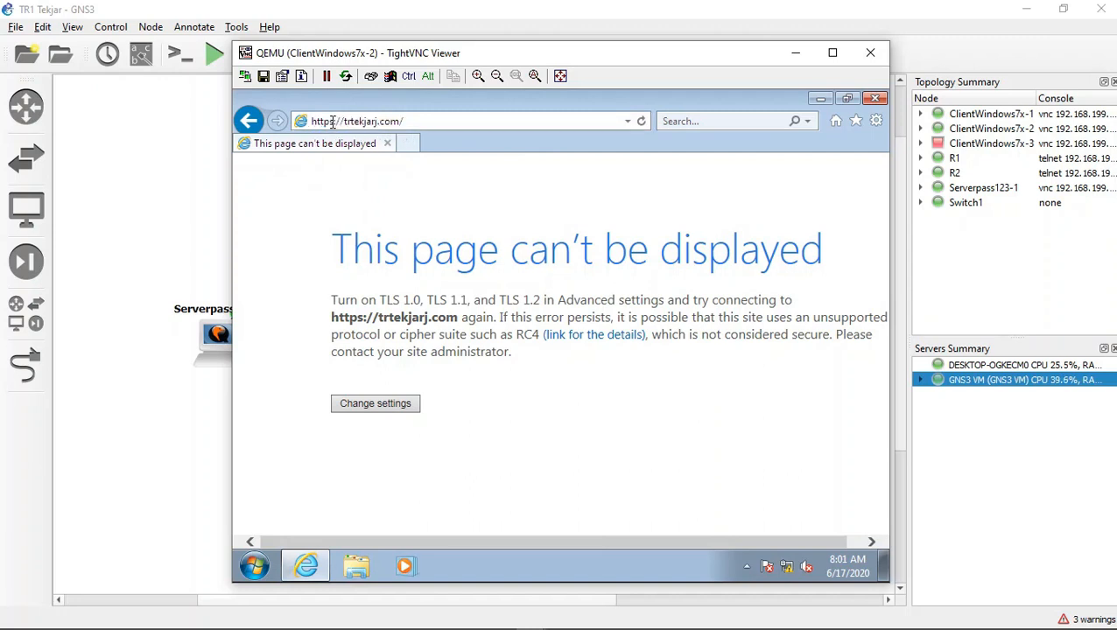
{"action": "key", "text": "BackSpace"}
{"action": "key", "text": "Return"}
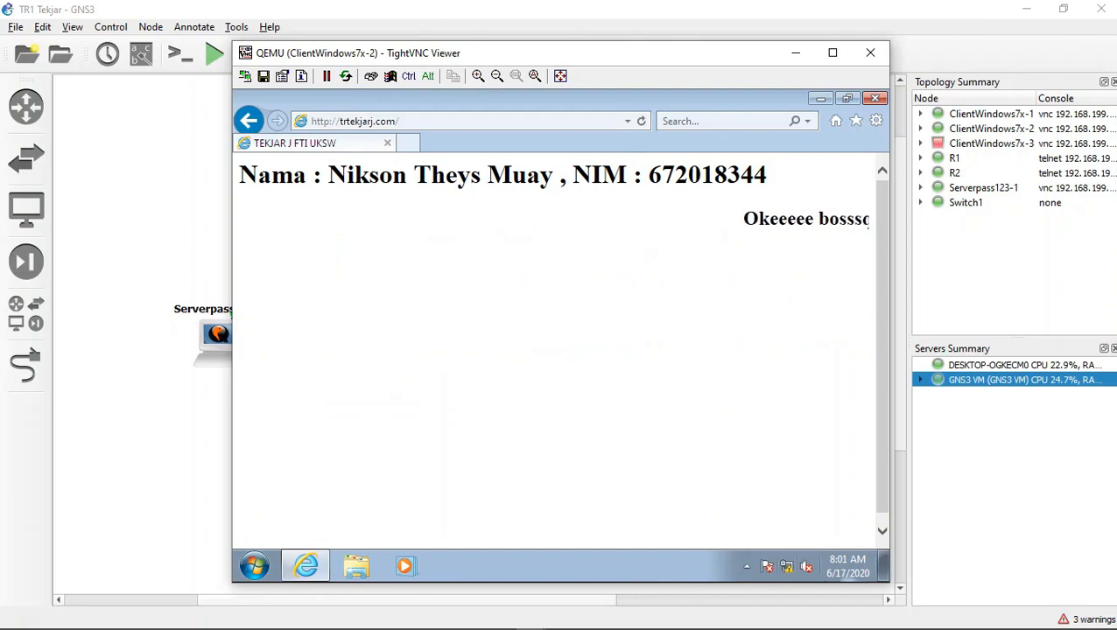
Step: Switch to the Serverpass123-1 console and review /etc/apache2/sites-available/tr-ssl.conf in nano, leaving the file unedited
{"action": "left_click", "coordinate": [470, 619]}
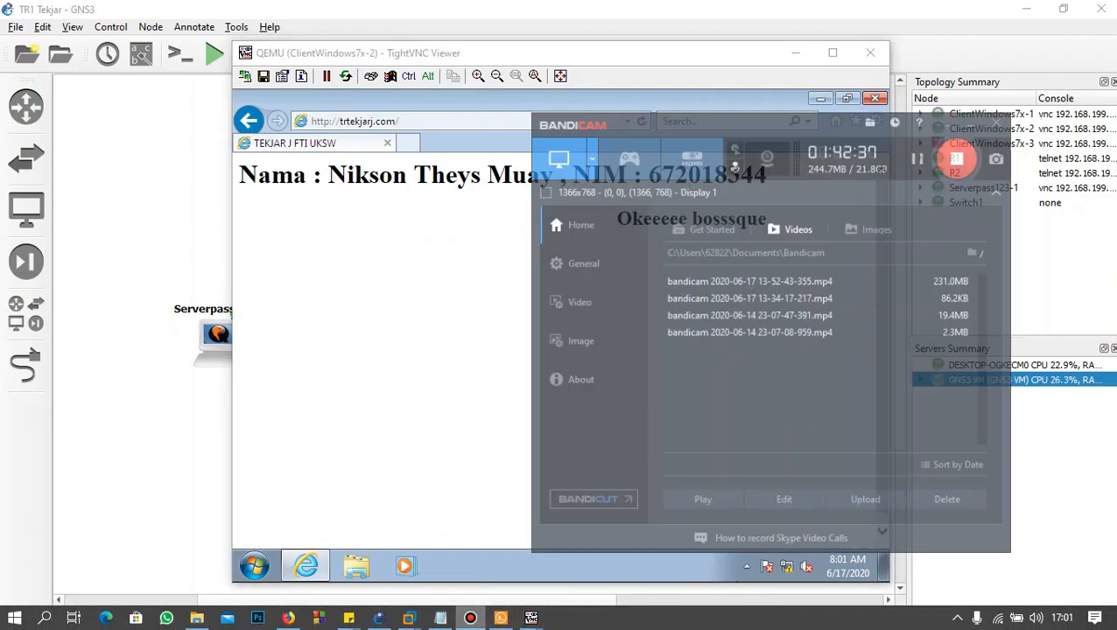
{"action": "left_click", "coordinate": [796, 51]}
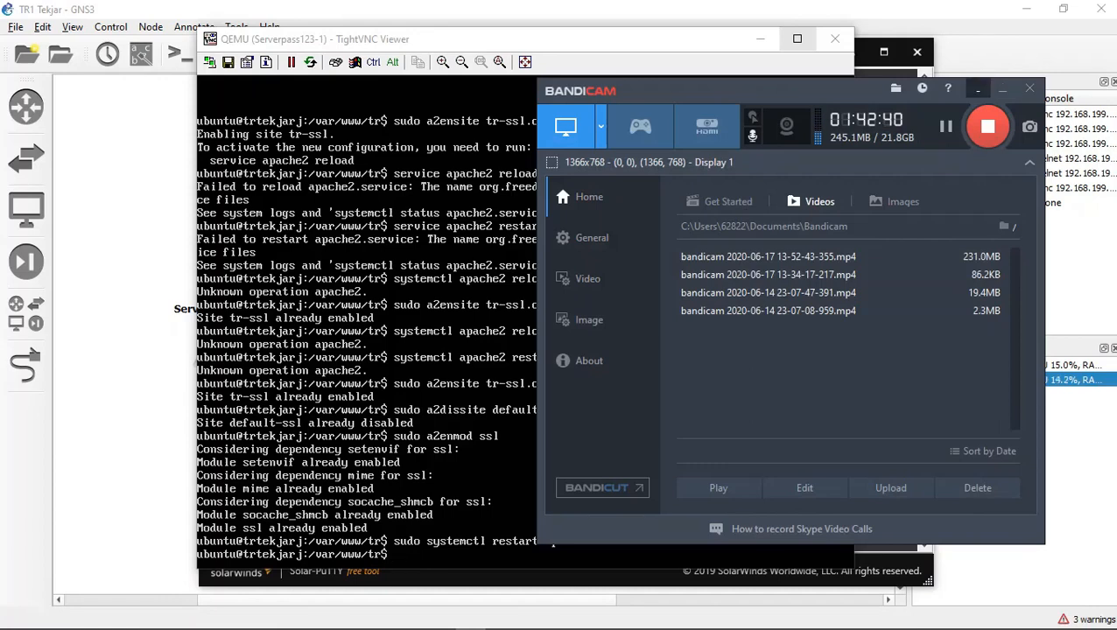
{"action": "left_click", "coordinate": [978, 88]}
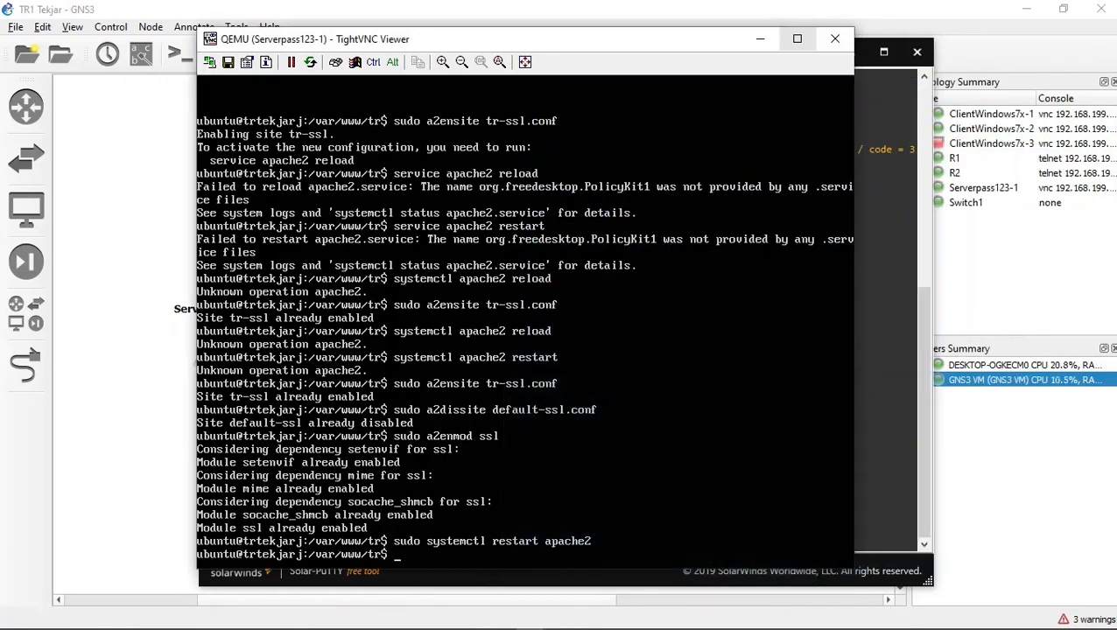
{"action": "key", "text": "Up"}
{"action": "key", "text": "Up"}
{"action": "key", "text": "Up"}
{"action": "key", "text": "Up"}
{"action": "key", "text": "Up"}
{"action": "key", "text": "Up"}
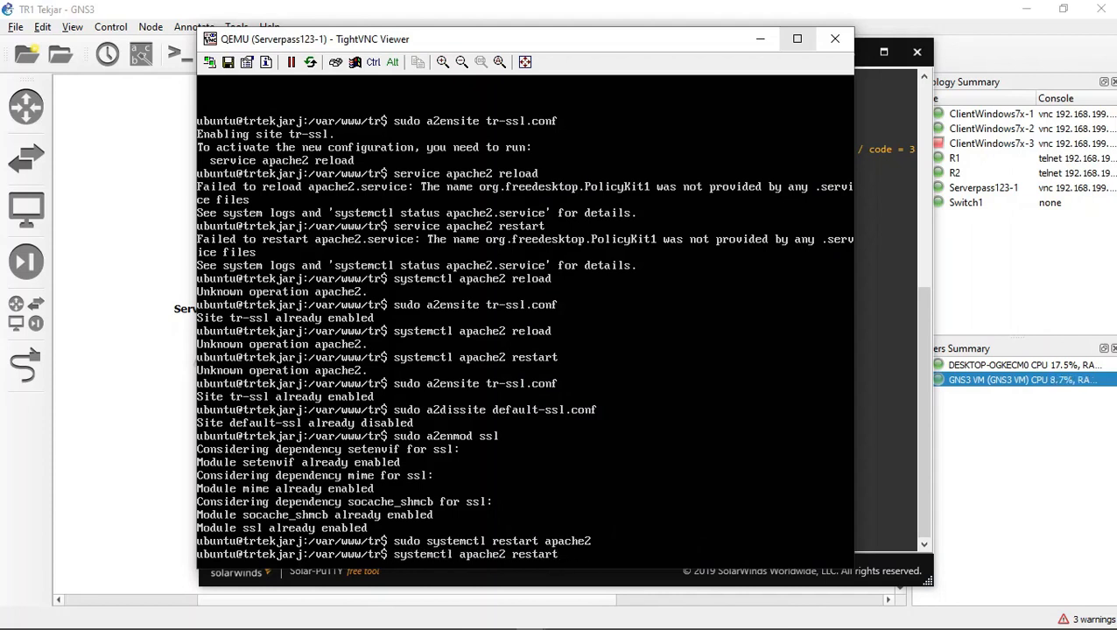
{"action": "key", "text": "Up"}
{"action": "key", "text": "Up"}
{"action": "key", "text": "Up"}
{"action": "key", "text": "Up"}
{"action": "key", "text": "Up"}
{"action": "key", "text": "Up"}
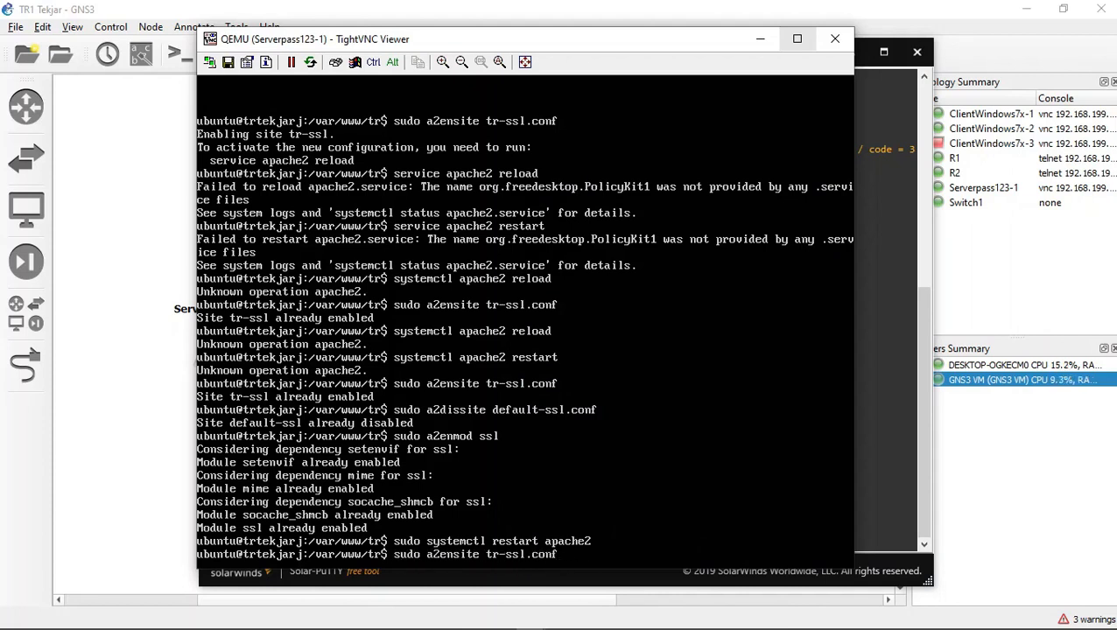
{"action": "key", "text": "Return"}
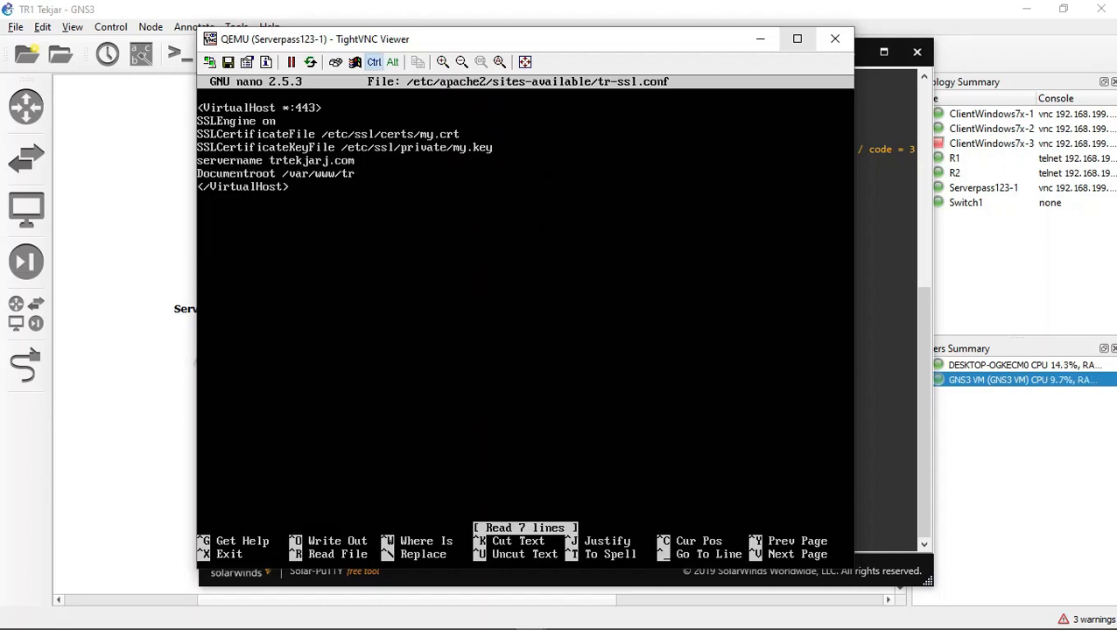
{"action": "key", "text": "ctrl+x"}
Step: Check the Apache service on the server with sudo systemctl status apache2
{"action": "key", "text": "Up"}
{"action": "key", "text": "Up"}
{"action": "key", "text": "Up"}
{"action": "key", "text": "Up"}
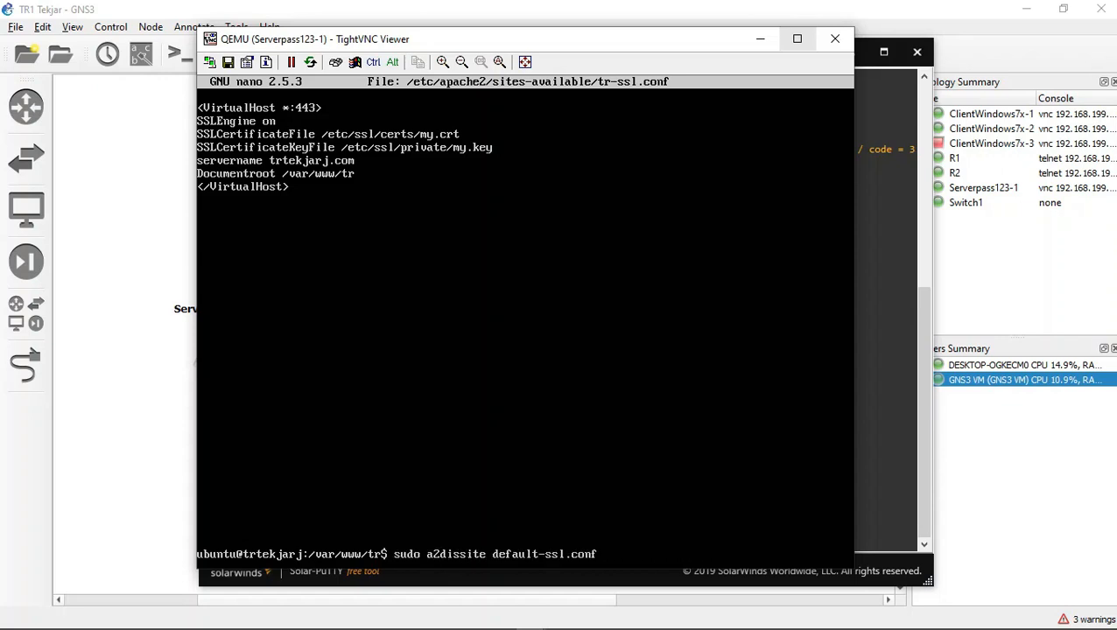
{"action": "key", "text": "Down"}
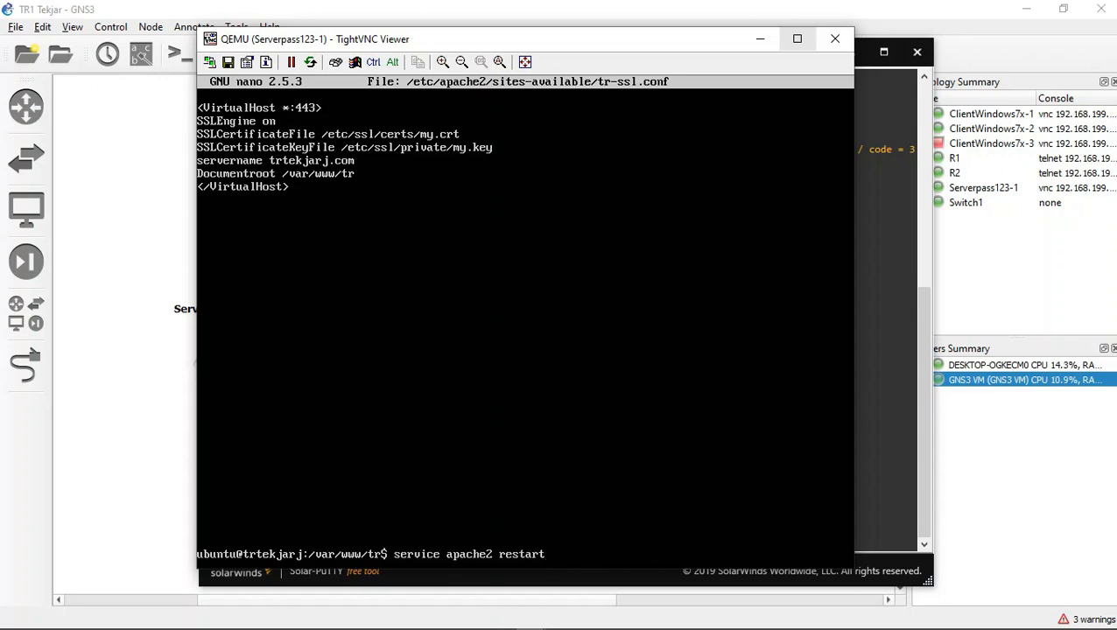
{"action": "key", "text": "Up"}
{"action": "key", "text": "Up"}
{"action": "key", "text": "Up"}
{"action": "key", "text": "Down"}
{"action": "key", "text": "Down"}
{"action": "key", "text": "Down"}
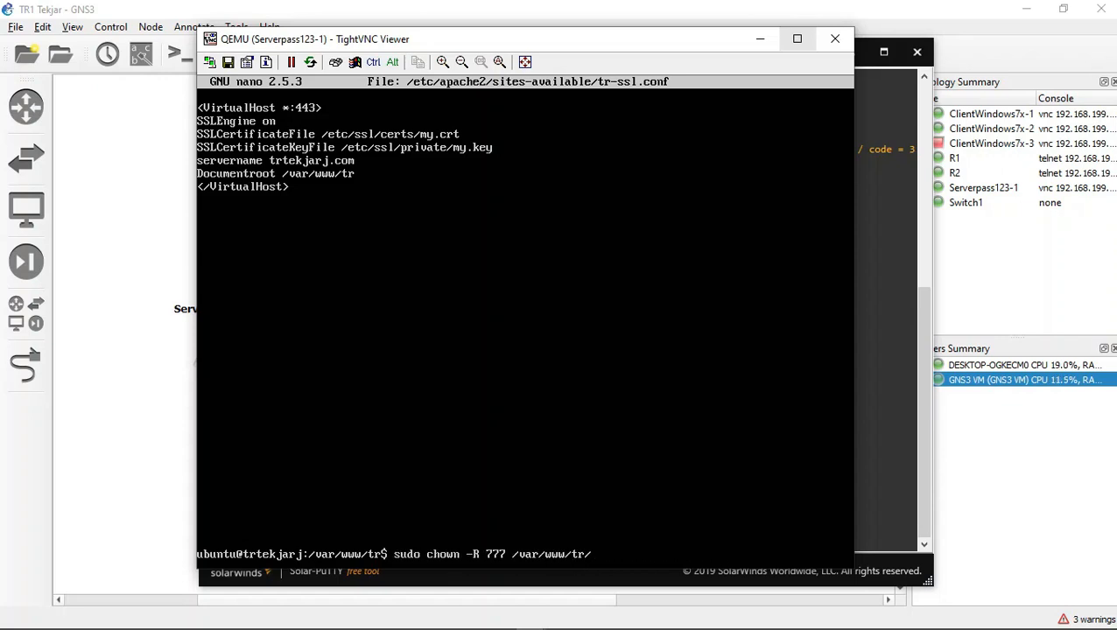
{"action": "key", "text": "Up"}
{"action": "key", "text": "Down"}
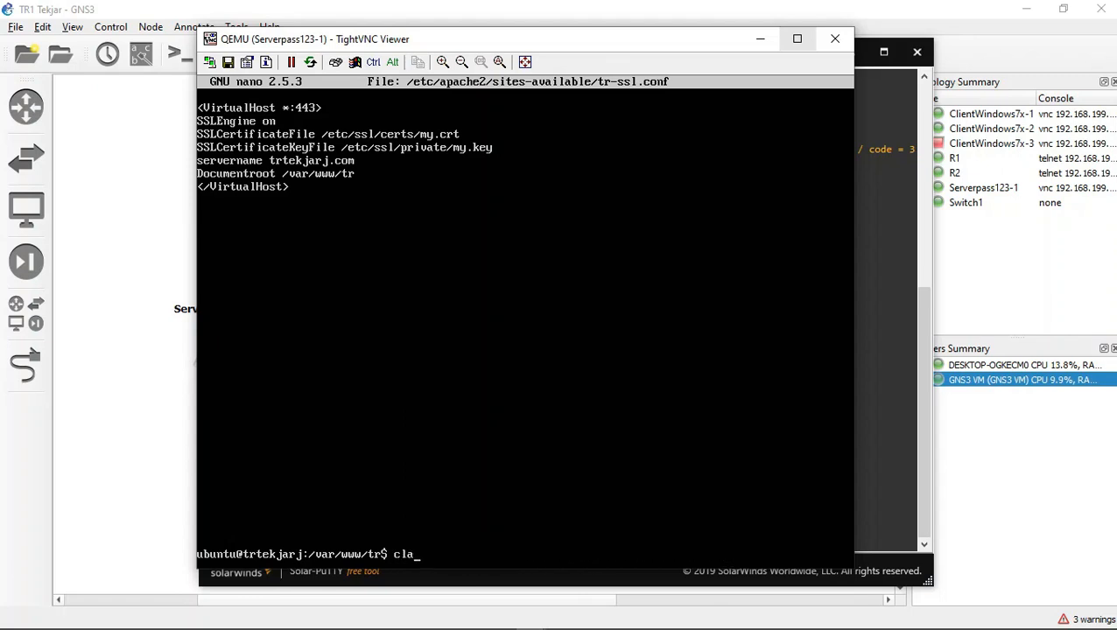
{"action": "key", "text": "Up"}
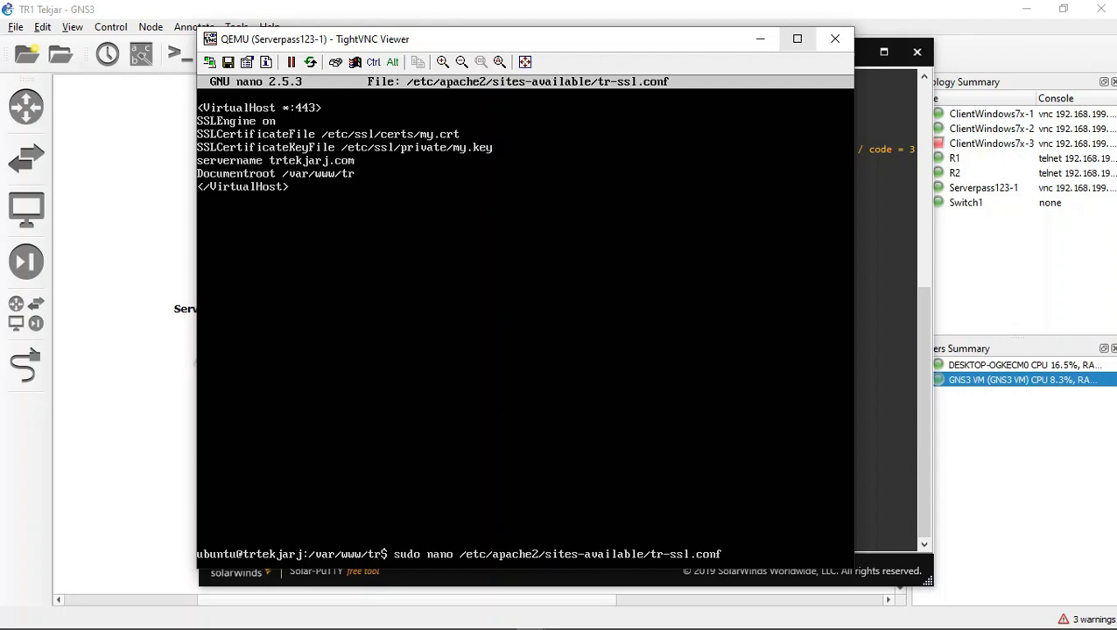
{"action": "key", "text": "Up"}
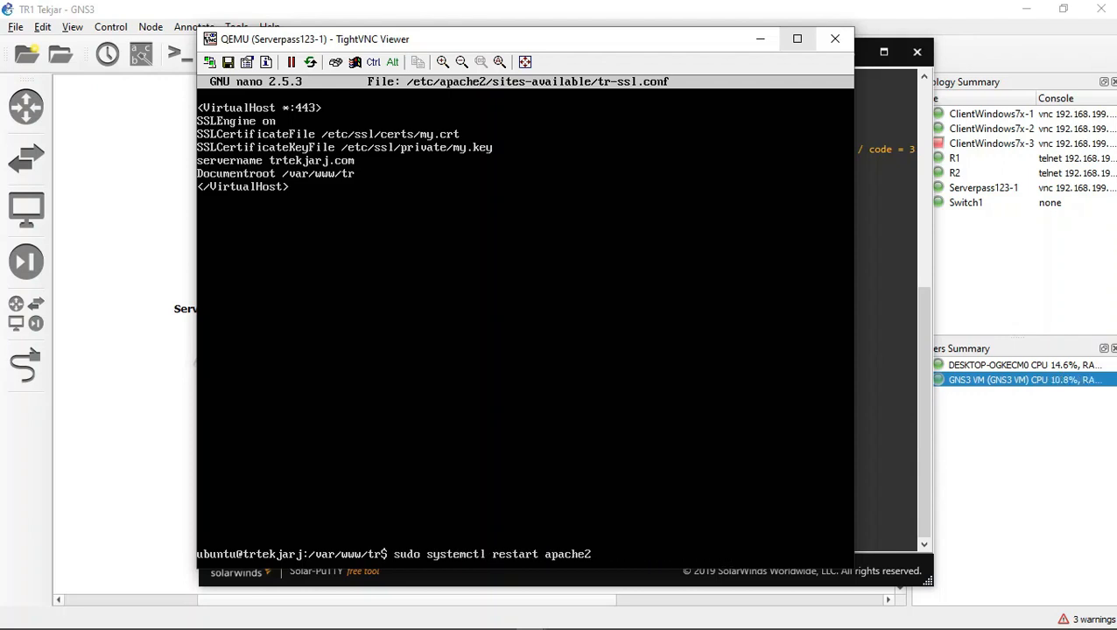
{"action": "key", "text": "Left"}
{"action": "key", "text": "Left"}
{"action": "key", "text": "Left"}
{"action": "key", "text": "Left"}
{"action": "key", "text": "Left"}
{"action": "key", "text": "Left"}
{"action": "key", "text": "Left"}
{"action": "key", "text": "Left"}
{"action": "key", "text": "BackSpace"}
{"action": "key", "text": "BackSpace"}
{"action": "key", "text": "BackSpace"}
{"action": "key", "text": "BackSpace"}
{"action": "key", "text": "BackSpace"}
{"action": "key", "text": "BackSpace"}
{"action": "key", "text": "BackSpace"}
{"action": "type", "text": "s"}
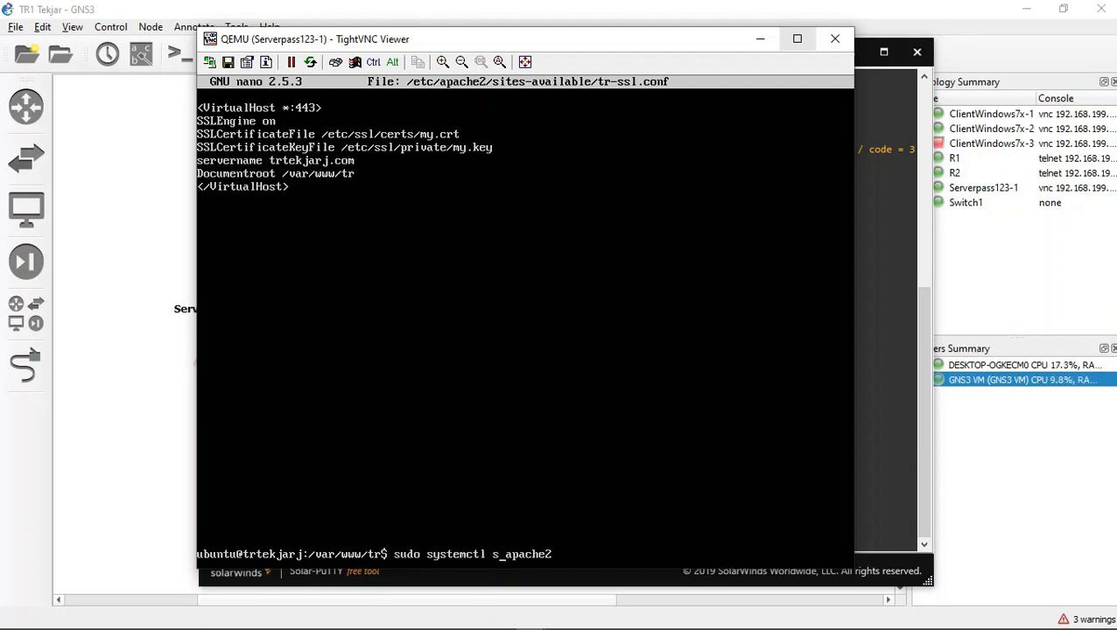
{"action": "type", "text": "tatus"}
{"action": "key", "text": "Return"}
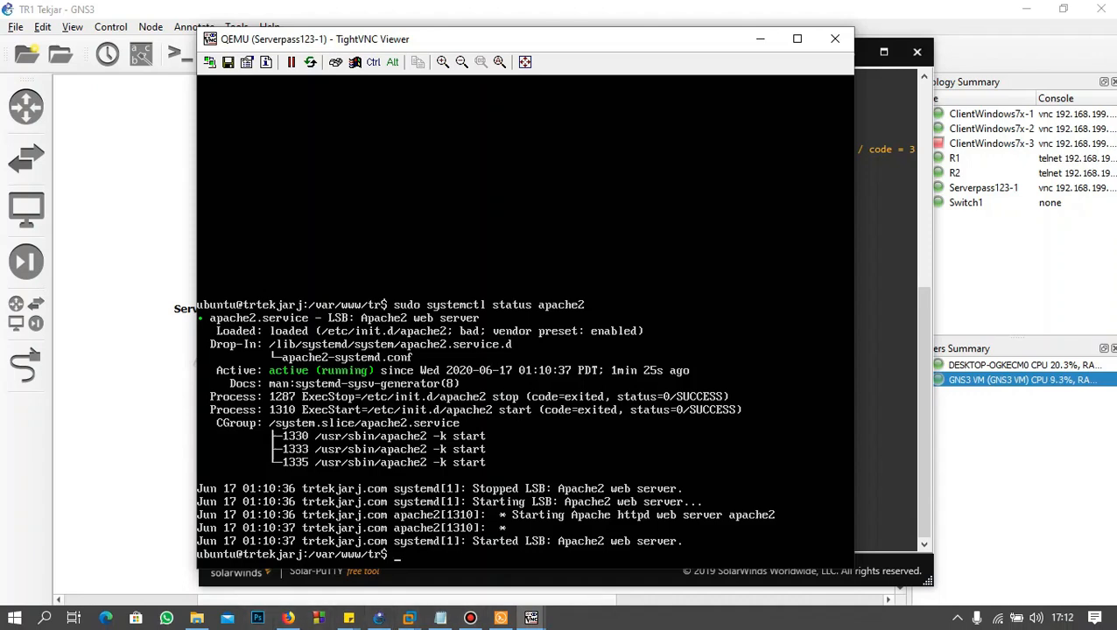
{"action": "left_click", "coordinate": [531, 618]}
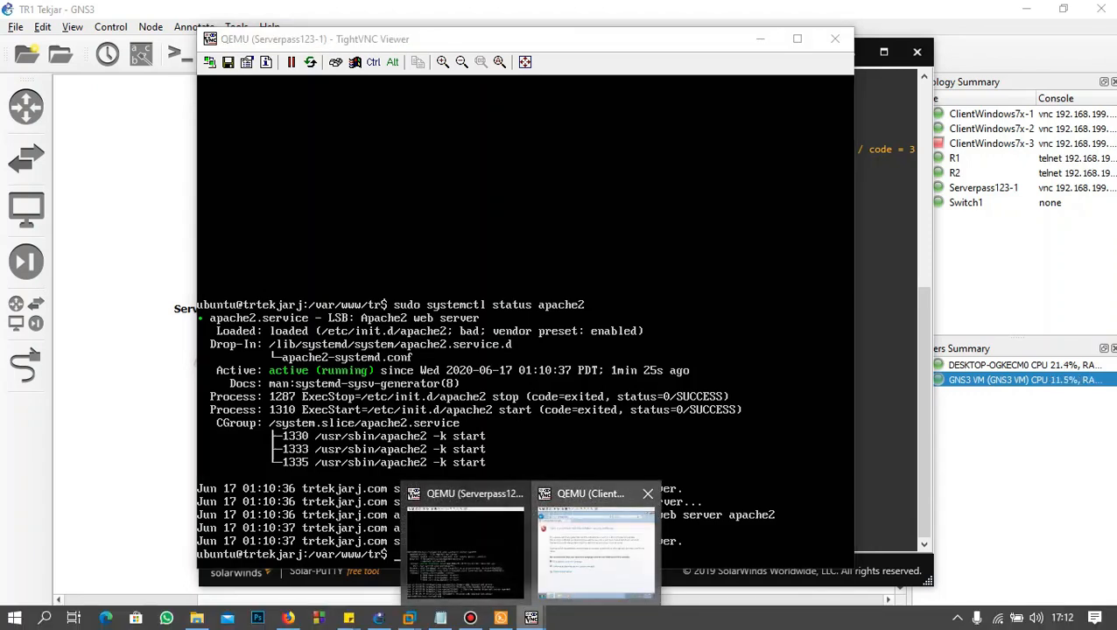
{"action": "left_click", "coordinate": [595, 545]}
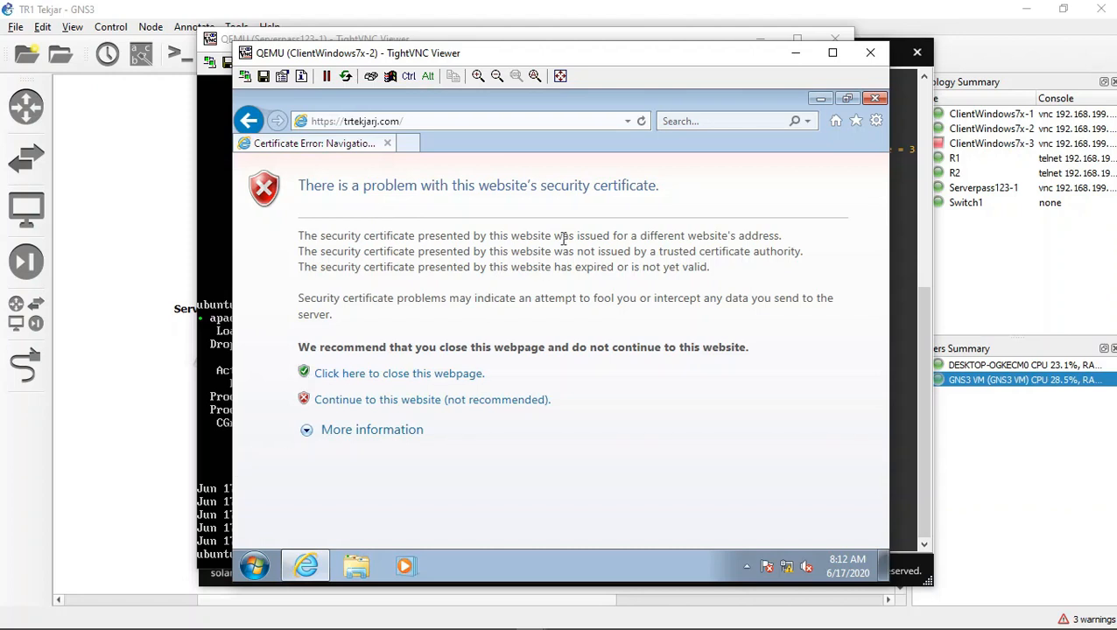
{"action": "left_click", "coordinate": [406, 403]}
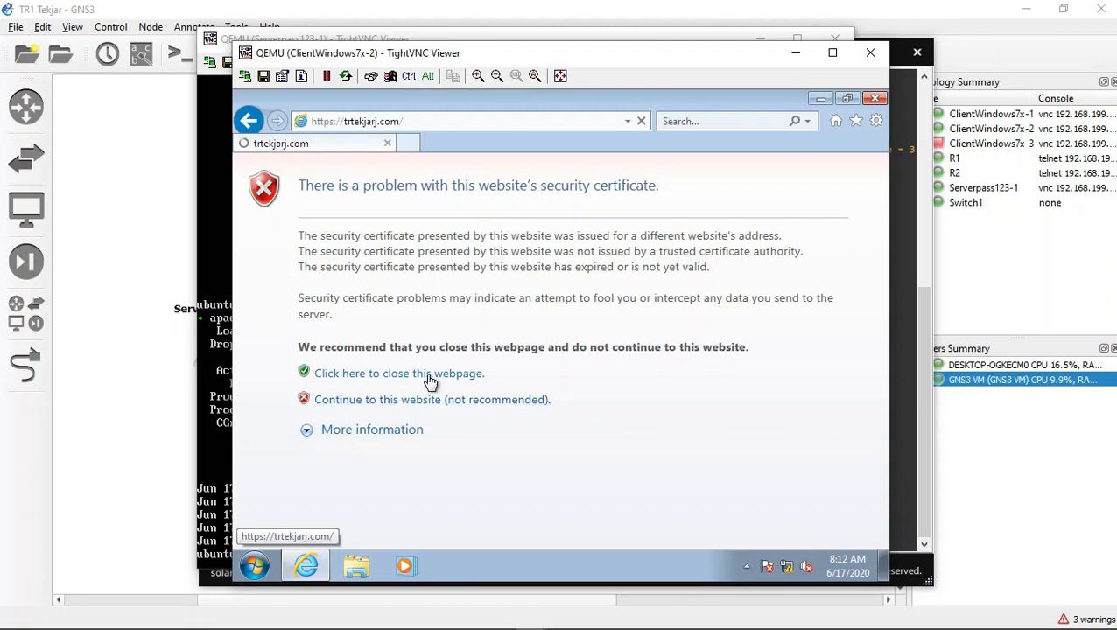
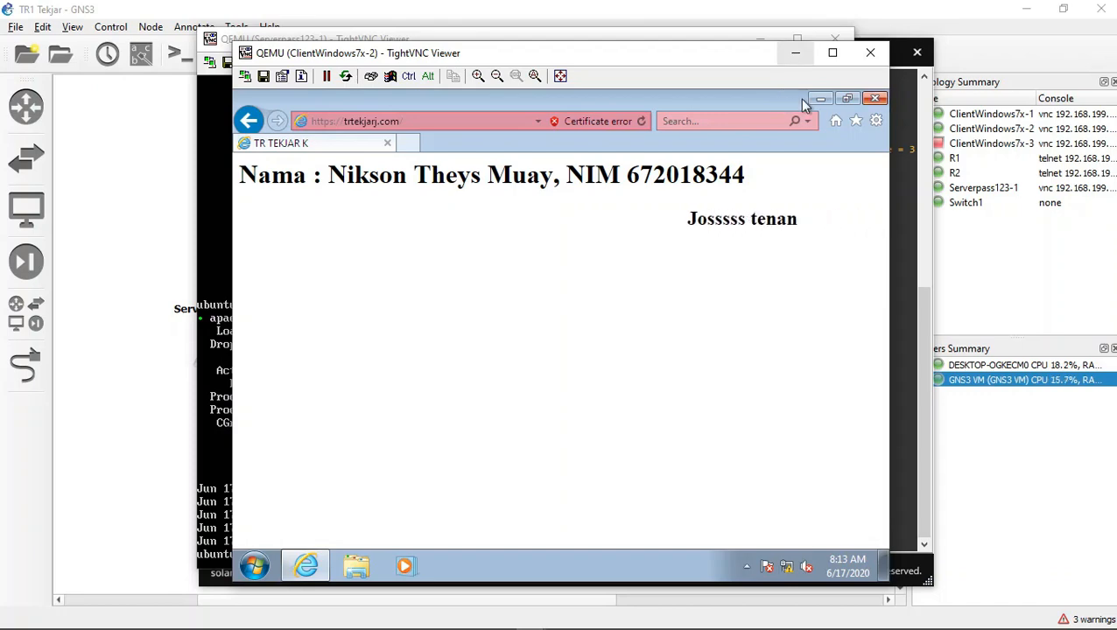
Step: Minimize the Windows client's viewer and return the server's shell to the home directory
{"action": "left_click", "coordinate": [795, 52]}
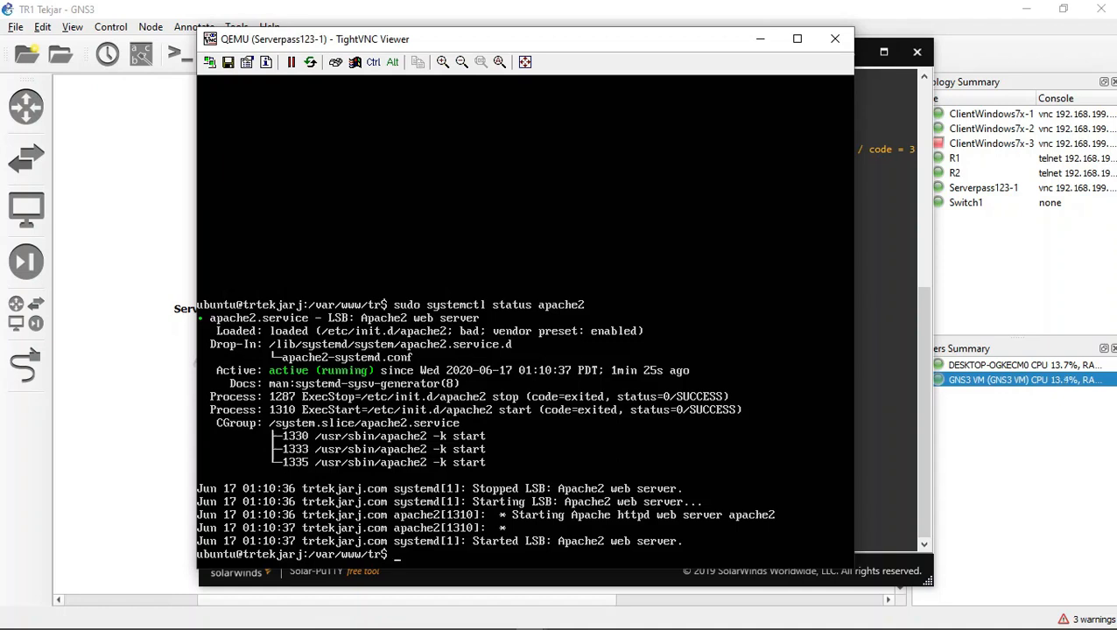
{"action": "type", "text": "cd"}
{"action": "key", "text": "Return"}
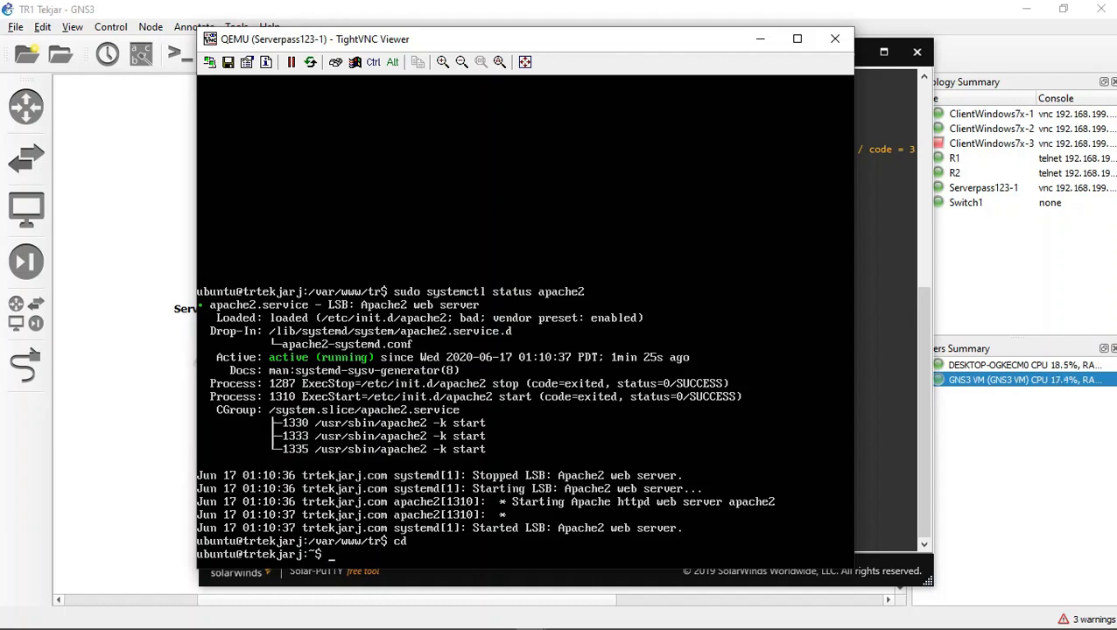
{"action": "type", "text": "sudo apt-get install sambaa"}
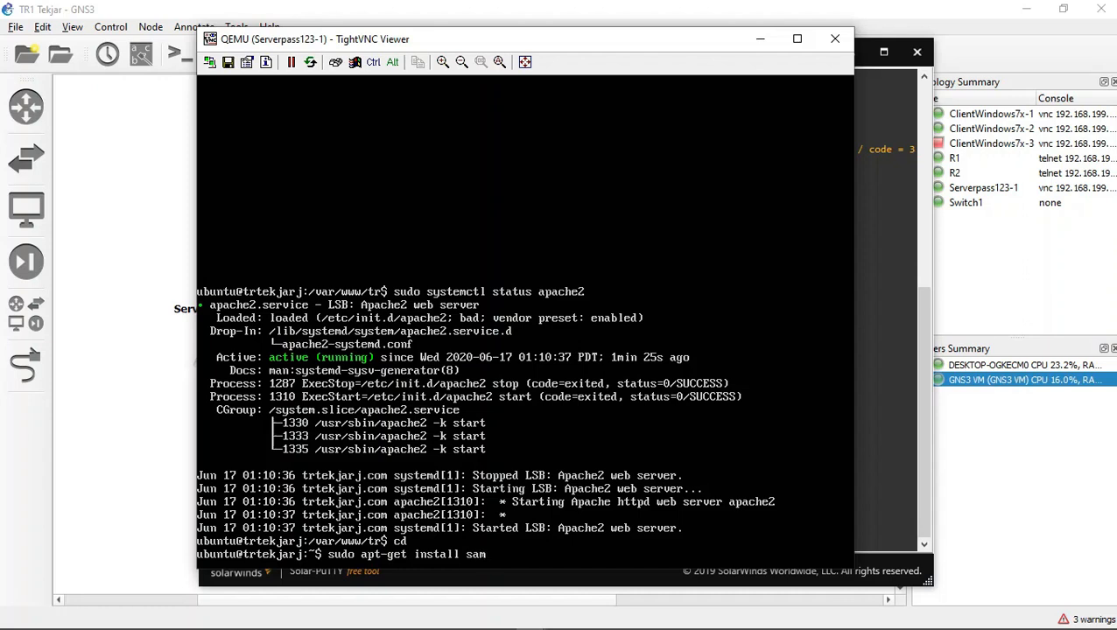
{"action": "key", "text": "BackSpace"}
{"action": "key", "text": "BackSpace"}
{"action": "key", "text": "BackSpace"}
{"action": "key", "text": "BackSpace"}
{"action": "key", "text": "BackSpace"}
{"action": "key", "text": "BackSpace"}
{"action": "key", "text": "BackSpace"}
{"action": "key", "text": "BackSpace"}
{"action": "key", "text": "BackSpace"}
{"action": "key", "text": "BackSpace"}
{"action": "key", "text": "BackSpace"}
{"action": "key", "text": "BackSpace"}
{"action": "key", "text": "BackSpace"}
{"action": "key", "text": "BackSpace"}
{"action": "key", "text": "BackSpace"}
{"action": "key", "text": "BackSpace"}
{"action": "key", "text": "BackSpace"}
{"action": "key", "text": "BackSpace"}
{"action": "key", "text": "BackSpace"}
{"action": "key", "text": "BackSpace"}
{"action": "key", "text": "BackSpace"}
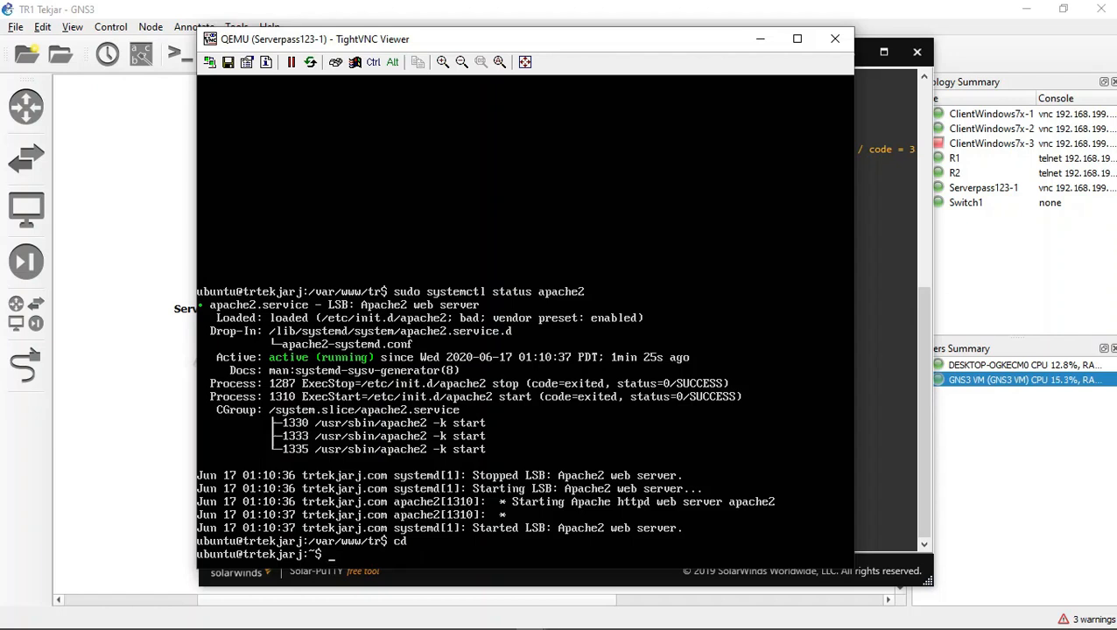
Step: Clear the terminal and try to locate Samba with the command "where is samba"
{"action": "type", "text": "clear"}
{"action": "key", "text": "Return"}
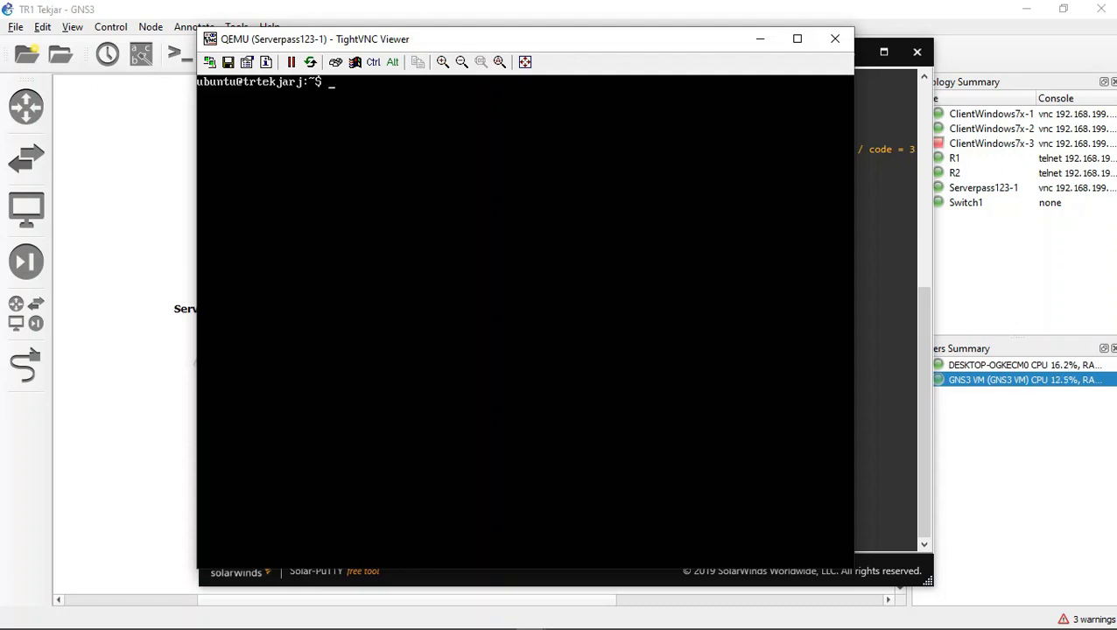
{"action": "type", "text": "where is samba"}
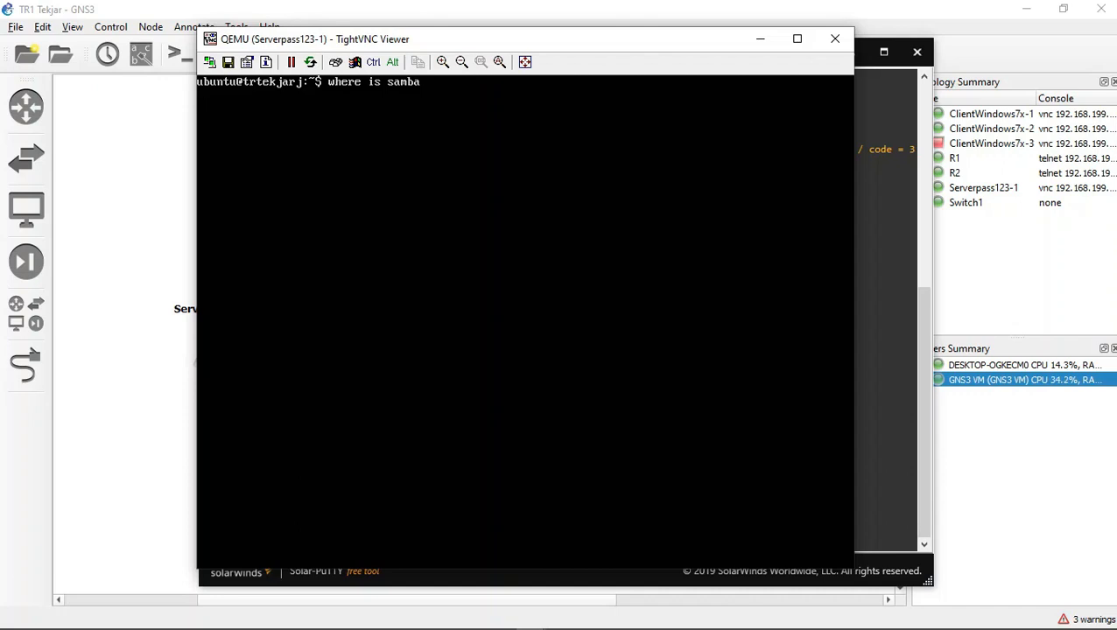
{"action": "key", "text": "Return"}
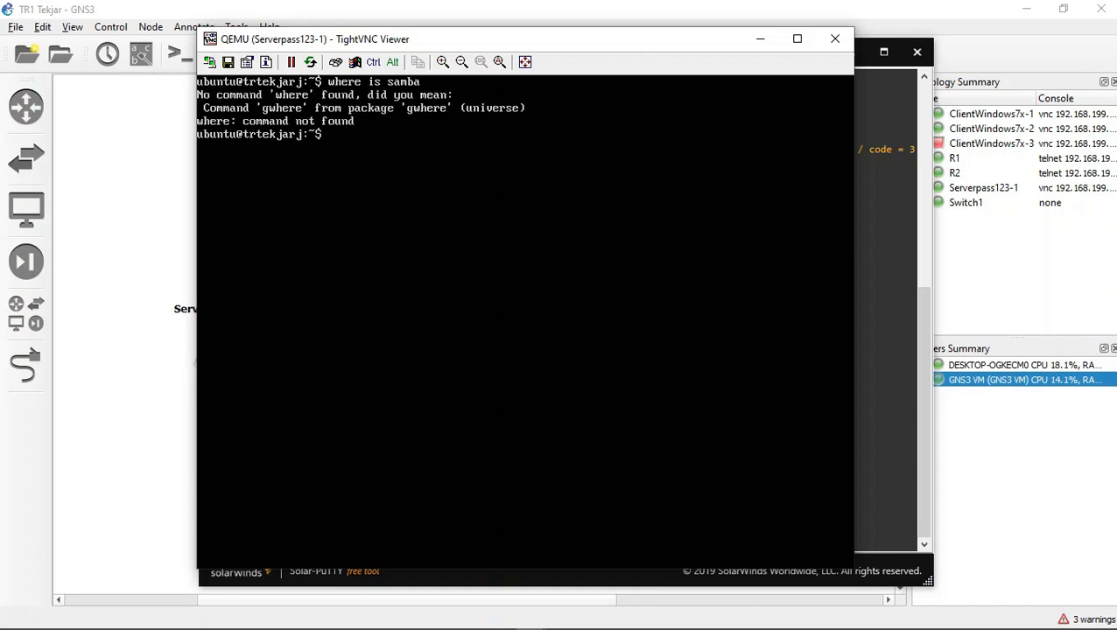
Step: Correct the previous command to "whereis samba" and run it to locate the Samba files
{"action": "key", "text": "Up"}
{"action": "key", "text": "Left"}
{"action": "key", "text": "Left"}
{"action": "key", "text": "Left"}
{"action": "key", "text": "Left"}
{"action": "key", "text": "Right"}
{"action": "key", "text": "BackSpace"}
{"action": "key", "text": "Return"}
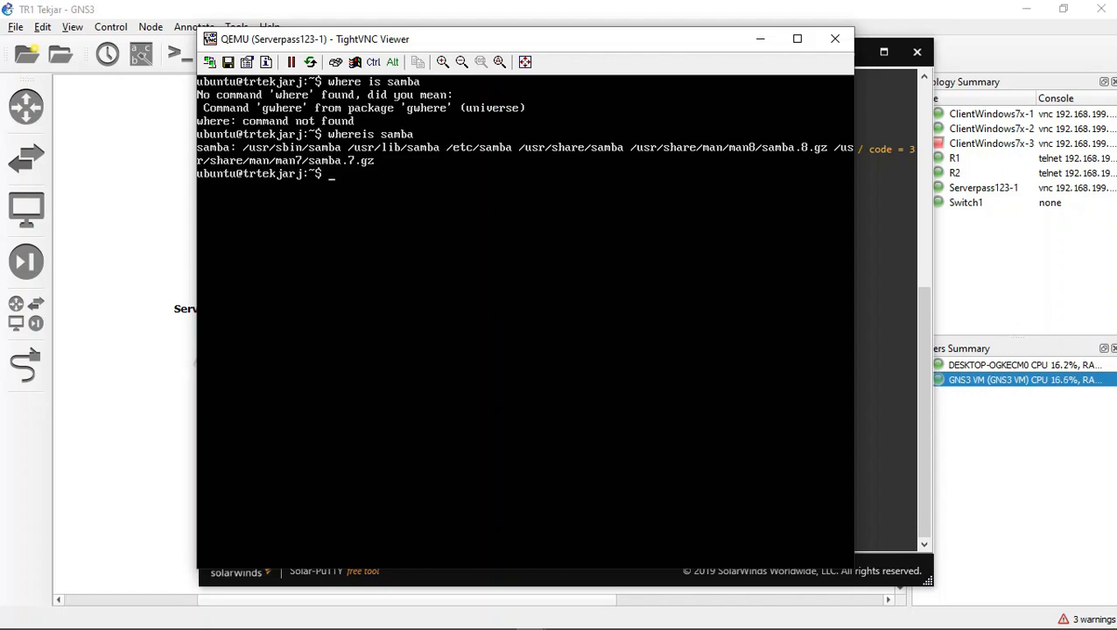
Step: Create the directory /home/ubuntu/tekjarshare with sudo, listing the home directory's contents before and after
{"action": "type", "text": "s"}
{"action": "key", "text": "Return"}
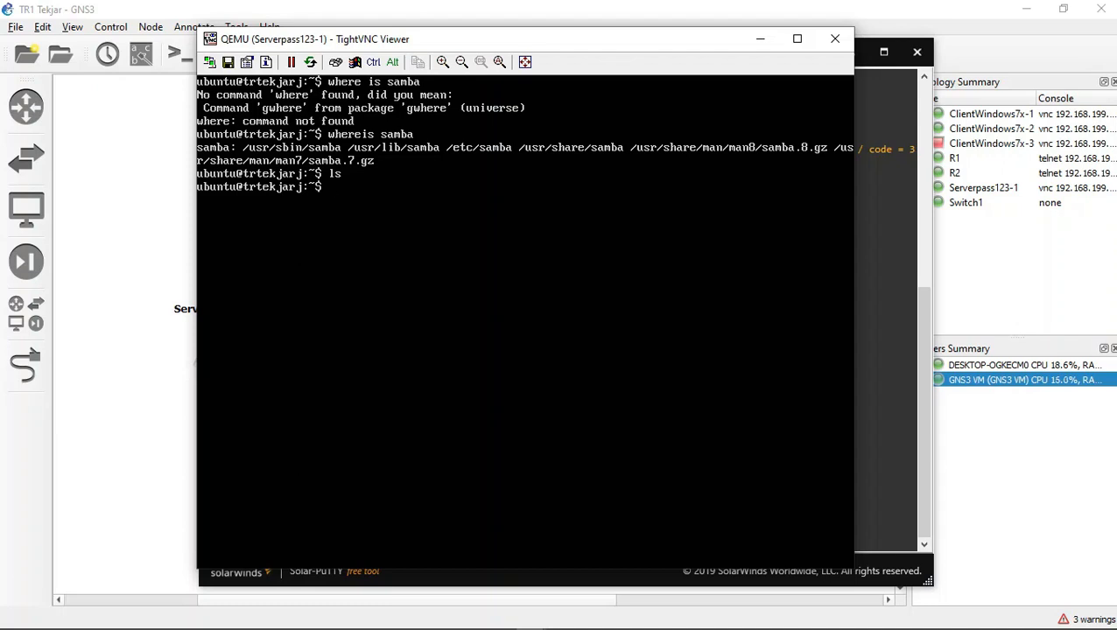
{"action": "type", "text": "sudo mkdir /home/"}
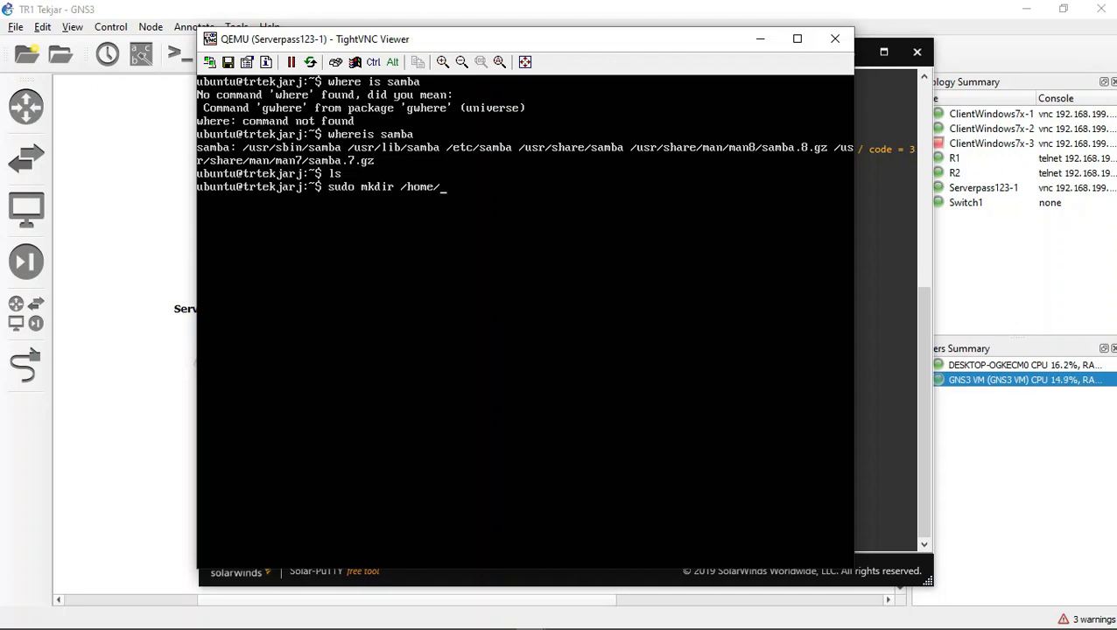
{"action": "type", "text": "ubuntu/"}
{"action": "type", "text": "tekjarshare"}
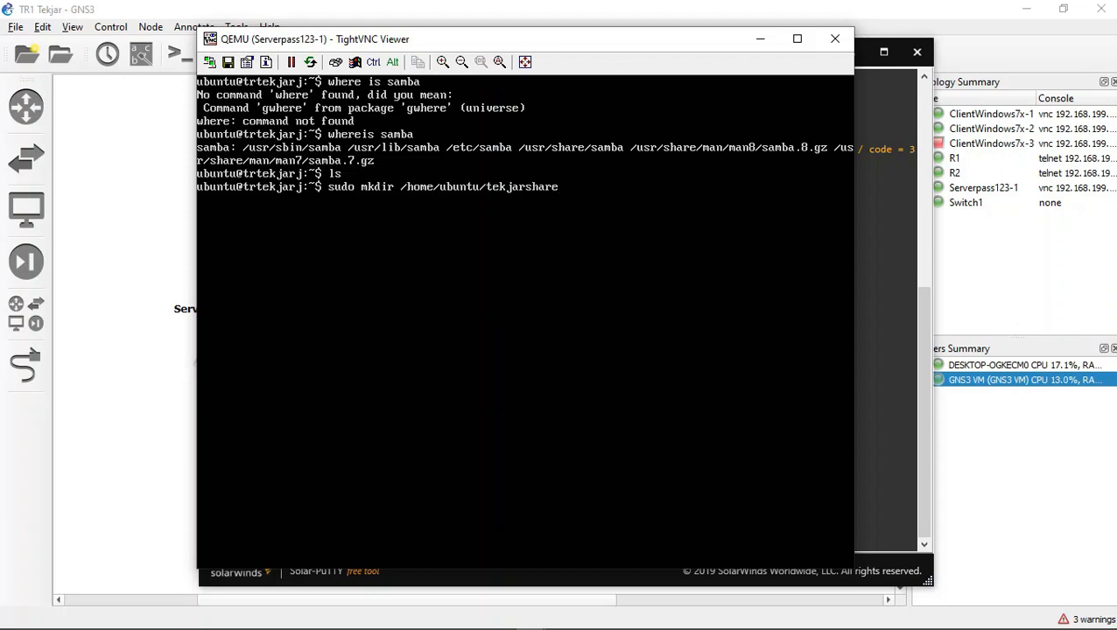
{"action": "key", "text": "Return"}
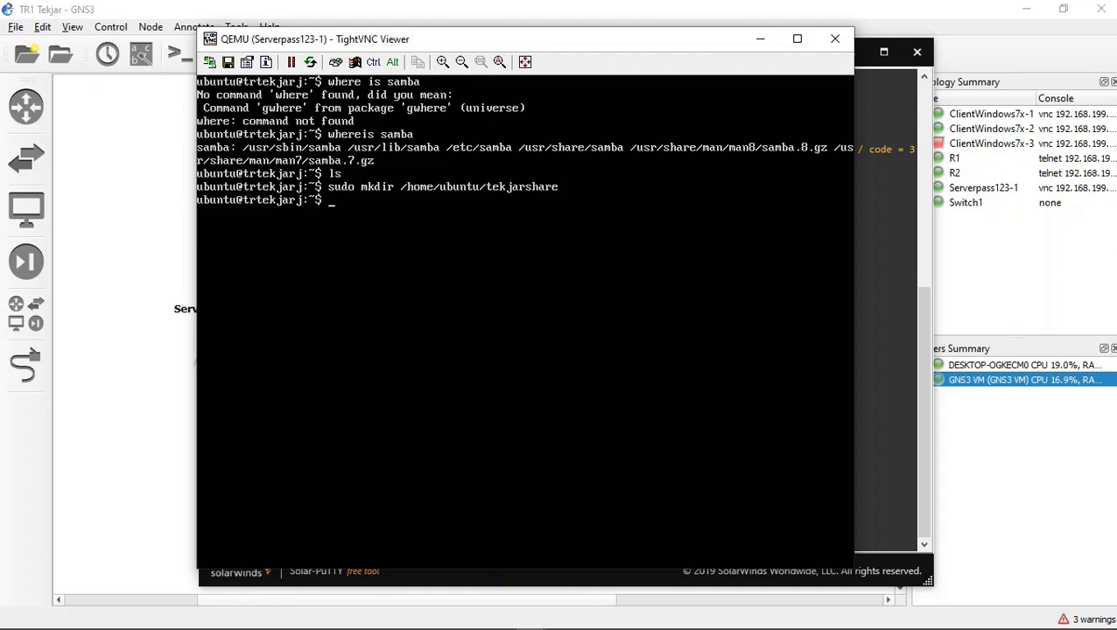
{"action": "type", "text": "ls"}
{"action": "key", "text": "Return"}
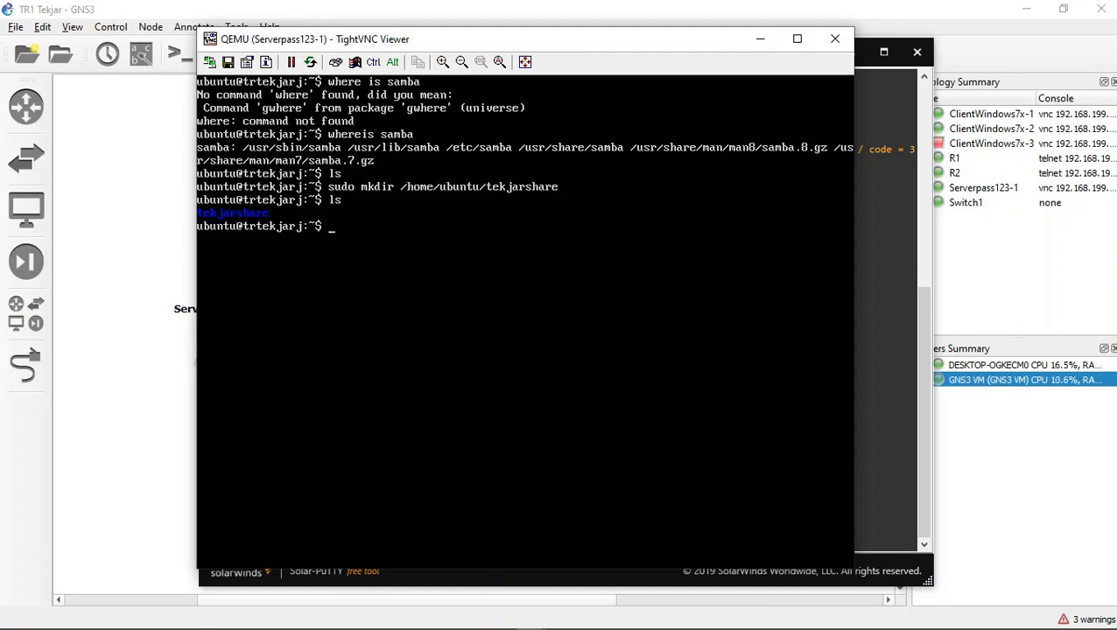
Step: Open the Samba configuration file /etc/samba/smb.conf in nano with sudo
{"action": "type", "text": "sudo nano /etc/samb"}
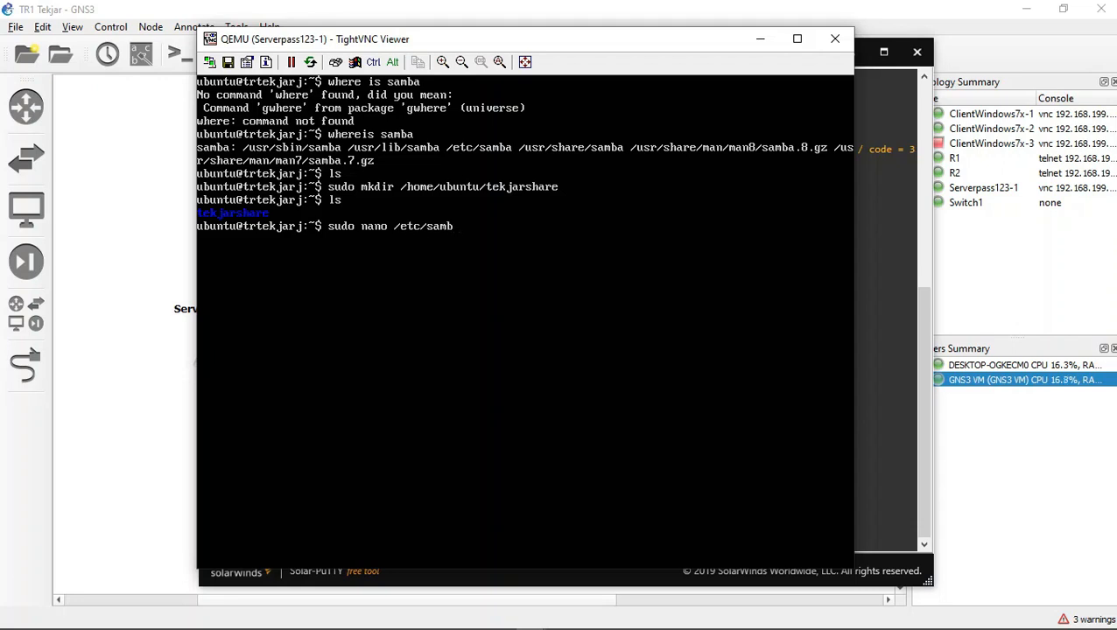
{"action": "type", "text": "a/smb.conf"}
{"action": "key", "text": "Return"}
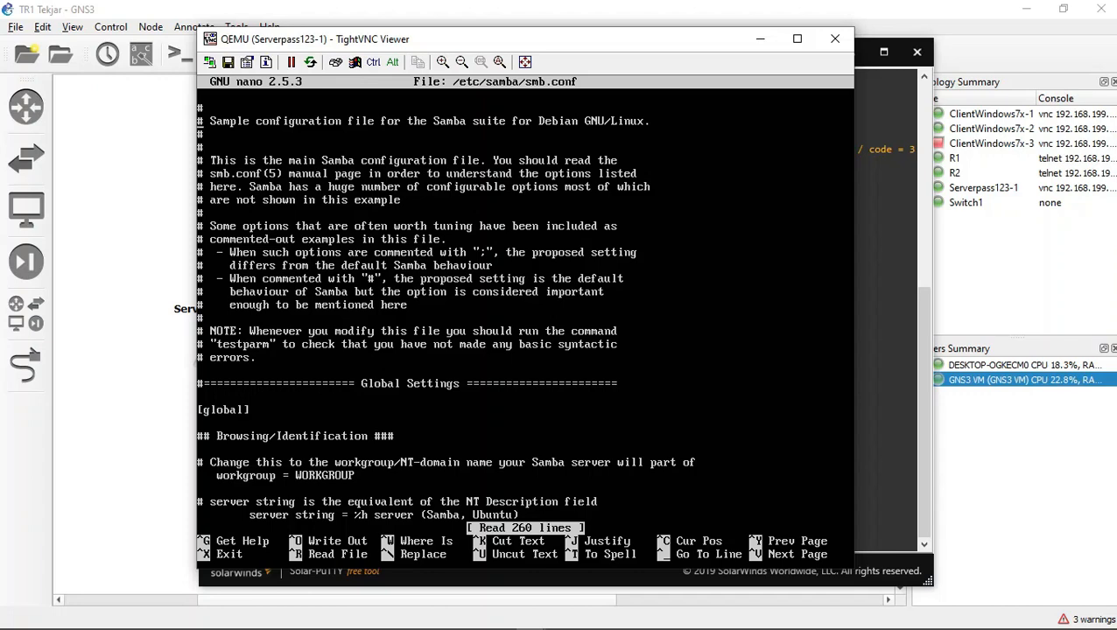
{"action": "key", "text": "Down"}
{"action": "key", "text": "Down"}
{"action": "key", "text": "Down"}
{"action": "key", "text": "Down"}
{"action": "key", "text": "Down"}
{"action": "key", "text": "Down"}
{"action": "key", "text": "Down"}
{"action": "key", "text": "Down"}
{"action": "key", "text": "Down"}
{"action": "key", "text": "Down"}
{"action": "key", "text": "Down"}
{"action": "key", "text": "Down"}
{"action": "key", "text": "Down"}
{"action": "key", "text": "Down"}
{"action": "key", "text": "Down"}
{"action": "key", "text": "Down"}
{"action": "key", "text": "Down"}
{"action": "key", "text": "Down"}
{"action": "key", "text": "Down"}
{"action": "key", "text": "Down"}
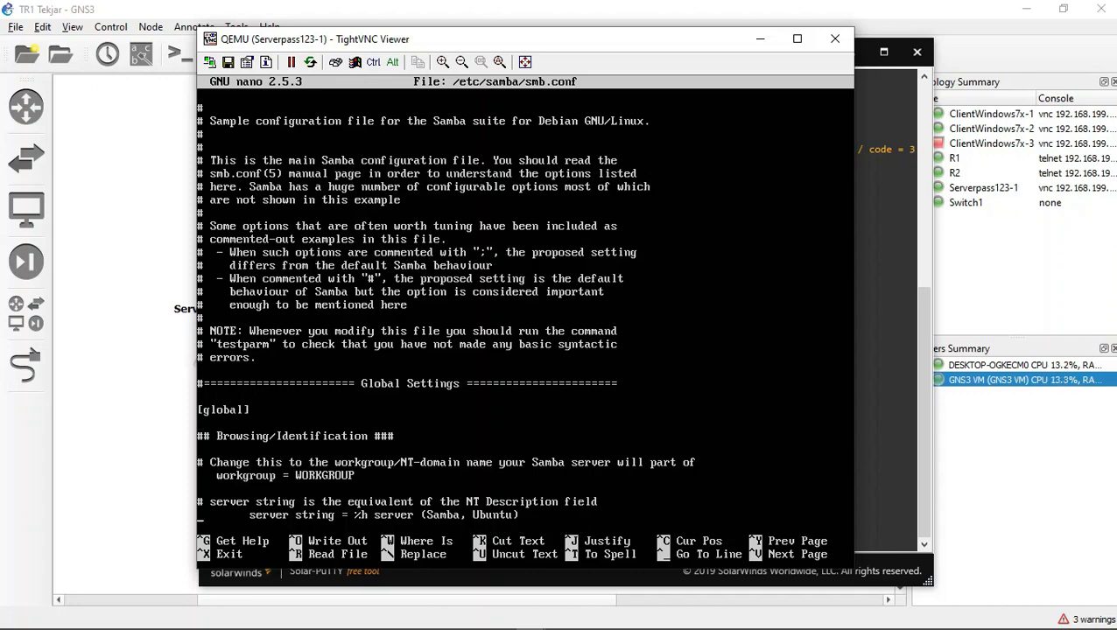
{"action": "key", "text": "Down"}
{"action": "key", "text": "Down"}
{"action": "key", "text": "Down"}
{"action": "key", "text": "Down"}
{"action": "key", "text": "Down"}
{"action": "key", "text": "Down"}
{"action": "key", "text": "Down"}
{"action": "key", "text": "Down"}
{"action": "key", "text": "Down"}
{"action": "key", "text": "Down"}
{"action": "key", "text": "Down"}
{"action": "key", "text": "Down"}
{"action": "key", "text": "Down"}
{"action": "key", "text": "Down"}
{"action": "key", "text": "Down"}
{"action": "key", "text": "Down"}
{"action": "key", "text": "Down"}
{"action": "key", "text": "Down"}
{"action": "key", "text": "Down"}
{"action": "key", "text": "Down"}
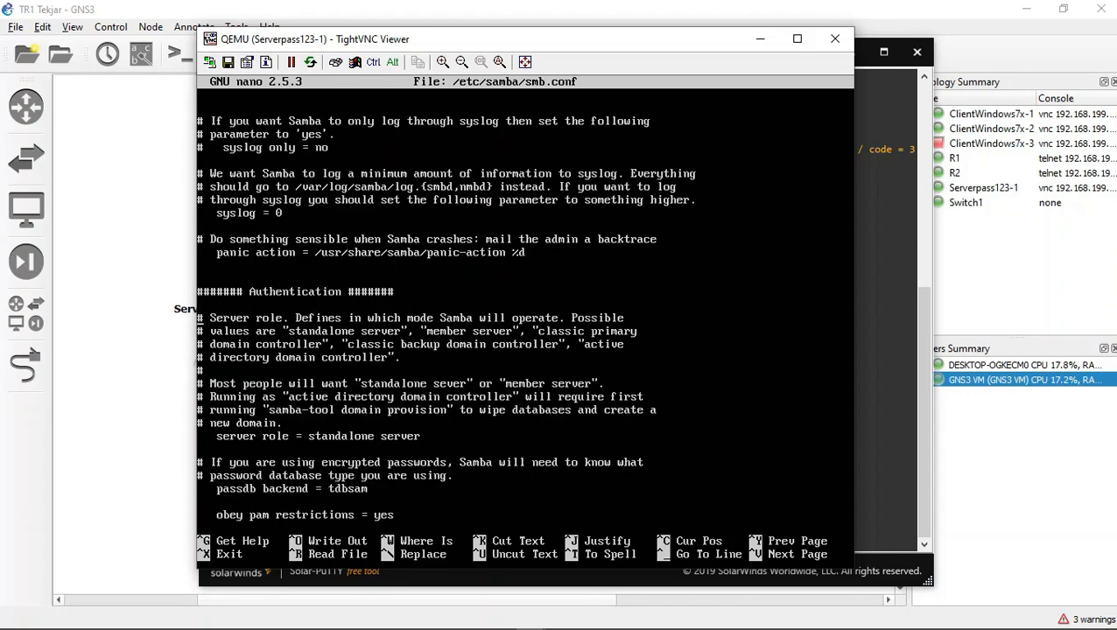
{"action": "key", "text": "Down"}
{"action": "key", "text": "Down"}
{"action": "key", "text": "Down"}
{"action": "key", "text": "Down"}
{"action": "key", "text": "Down"}
{"action": "key", "text": "Down"}
{"action": "key", "text": "Down"}
{"action": "key", "text": "Down"}
{"action": "key", "text": "Down"}
{"action": "key", "text": "Down"}
{"action": "key", "text": "Down"}
{"action": "key", "text": "Down"}
{"action": "key", "text": "Down"}
{"action": "key", "text": "Down"}
{"action": "key", "text": "Down"}
{"action": "key", "text": "Down"}
{"action": "key", "text": "Down"}
{"action": "key", "text": "Down"}
{"action": "key", "text": "Down"}
{"action": "key", "text": "Down"}
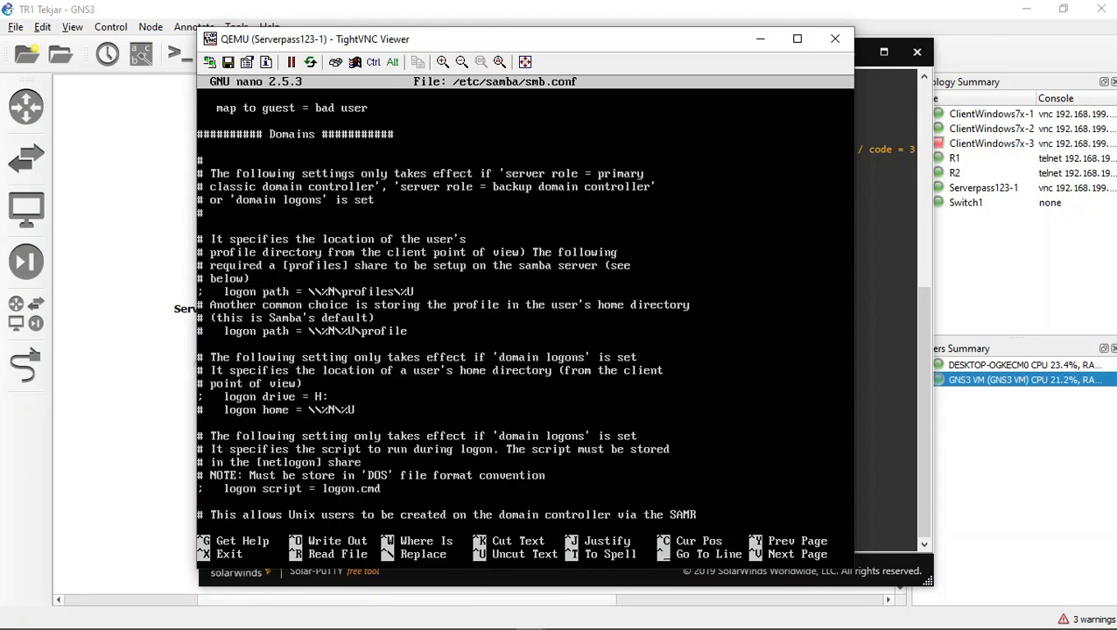
{"action": "key", "text": "Down"}
{"action": "key", "text": "Down"}
{"action": "key", "text": "Down"}
{"action": "key", "text": "Down"}
{"action": "key", "text": "Down"}
{"action": "key", "text": "Down"}
{"action": "key", "text": "Down"}
{"action": "key", "text": "Down"}
{"action": "key", "text": "Down"}
{"action": "key", "text": "Down"}
{"action": "key", "text": "Down"}
{"action": "key", "text": "Down"}
{"action": "key", "text": "Down"}
{"action": "key", "text": "Down"}
{"action": "key", "text": "Down"}
{"action": "key", "text": "Down"}
{"action": "key", "text": "Down"}
{"action": "key", "text": "Down"}
{"action": "key", "text": "Down"}
{"action": "key", "text": "Down"}
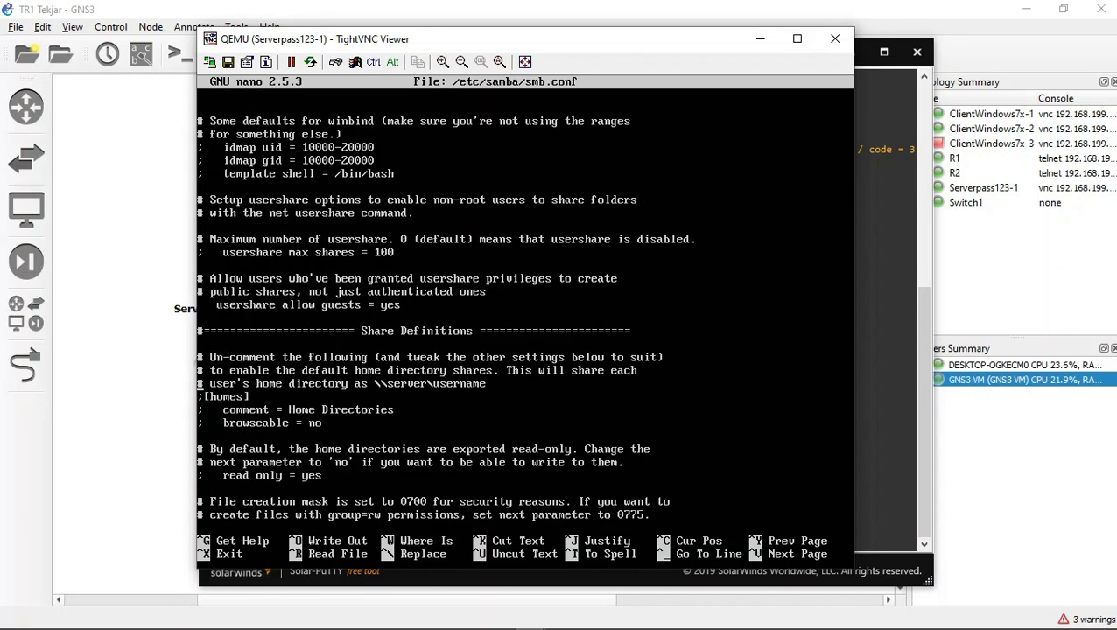
{"action": "key", "text": "Down"}
{"action": "key", "text": "Down"}
{"action": "key", "text": "Down"}
{"action": "key", "text": "Down"}
{"action": "key", "text": "Down"}
{"action": "key", "text": "Down"}
{"action": "key", "text": "Down"}
{"action": "key", "text": "Down"}
{"action": "key", "text": "Down"}
{"action": "key", "text": "Down"}
{"action": "key", "text": "Down"}
{"action": "key", "text": "Down"}
{"action": "key", "text": "Down"}
{"action": "key", "text": "Down"}
{"action": "key", "text": "Down"}
{"action": "key", "text": "Down"}
{"action": "key", "text": "Down"}
{"action": "key", "text": "Down"}
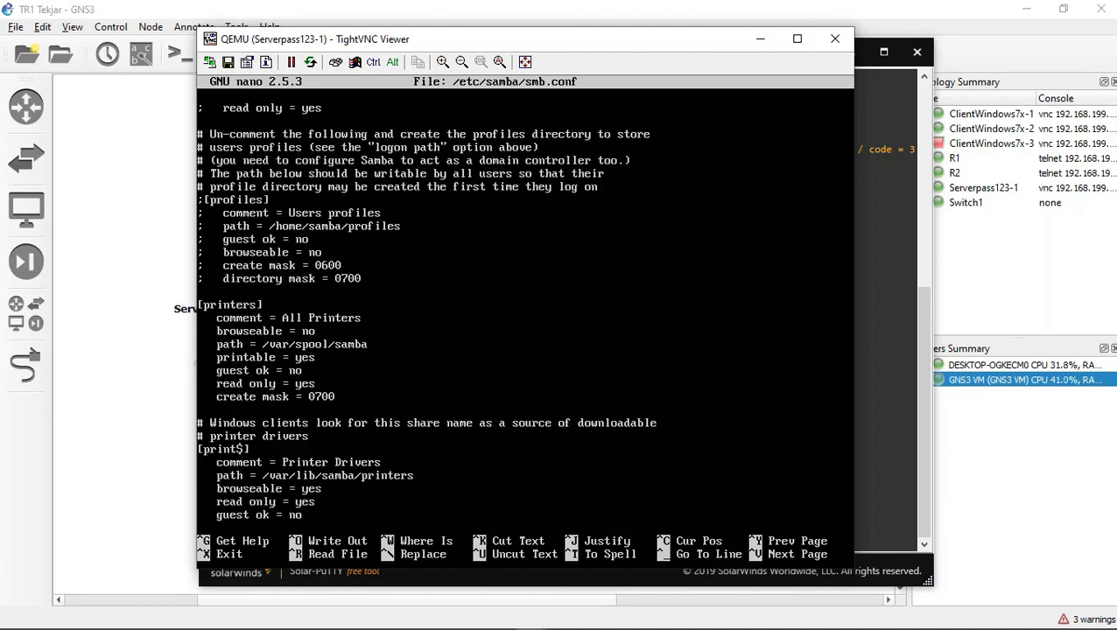
{"action": "key", "text": "Down"}
{"action": "key", "text": "Down"}
{"action": "key", "text": "Down"}
{"action": "key", "text": "Down"}
{"action": "key", "text": "Down"}
{"action": "key", "text": "Down"}
{"action": "key", "text": "Down"}
{"action": "key", "text": "Down"}
{"action": "key", "text": "Down"}
{"action": "key", "text": "Down"}
{"action": "key", "text": "Down"}
{"action": "key", "text": "Down"}
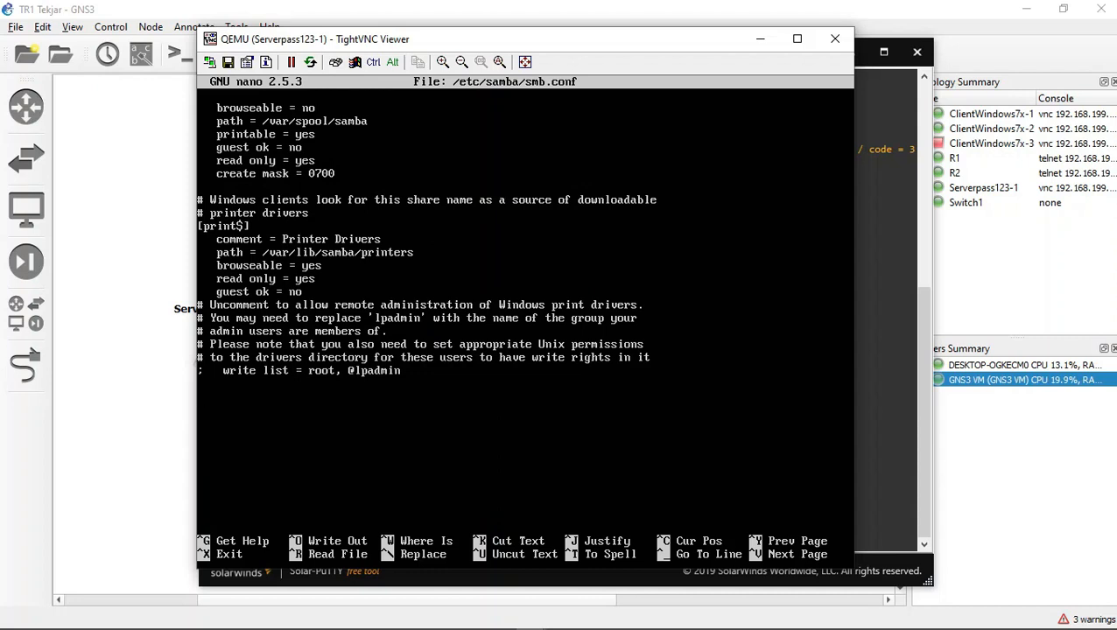
{"action": "type", "text": "["}
{"action": "type", "text": "samba"}
{"action": "key", "text": "BackSpace"}
{"action": "key", "text": "BackSpace"}
{"action": "key", "text": "BackSpace"}
{"action": "key", "text": "BackSpace"}
{"action": "key", "text": "BackSpace"}
{"action": "type", "text": "tekjars"}
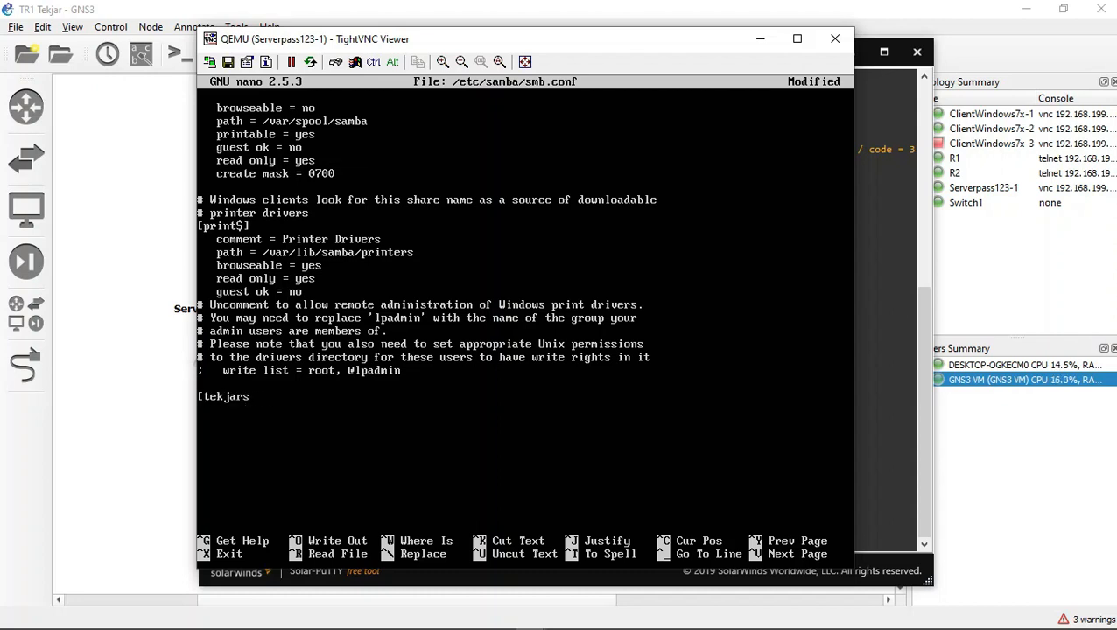
{"action": "type", "text": "hare"}
{"action": "key", "text": "BackSpace"}
{"action": "key", "text": "BackSpace"}
{"action": "key", "text": "BackSpace"}
{"action": "key", "text": "BackSpace"}
{"action": "key", "text": "BackSpace"}
{"action": "key", "text": "BackSpace"}
{"action": "key", "text": "BackSpace"}
{"action": "key", "text": "BackSpace"}
{"action": "key", "text": "BackSpace"}
{"action": "key", "text": "BackSpace"}
{"action": "key", "text": "BackSpace"}
{"action": "key", "text": "BackSpace"}
{"action": "key", "text": "ctrl+x"}
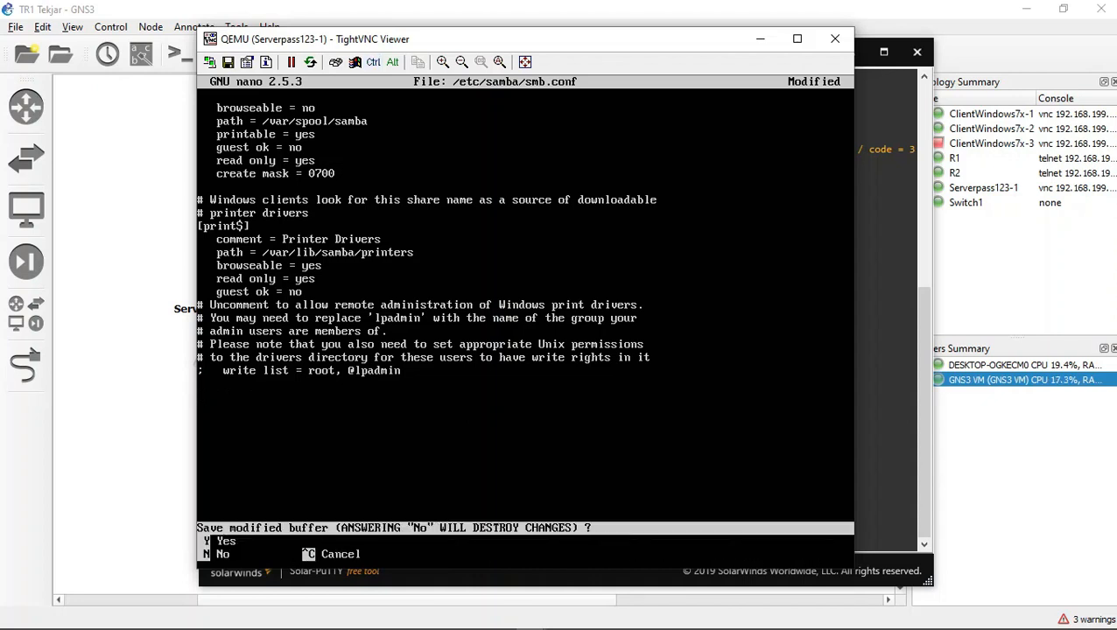
{"action": "key", "text": "y"}
{"action": "key", "text": "Return"}
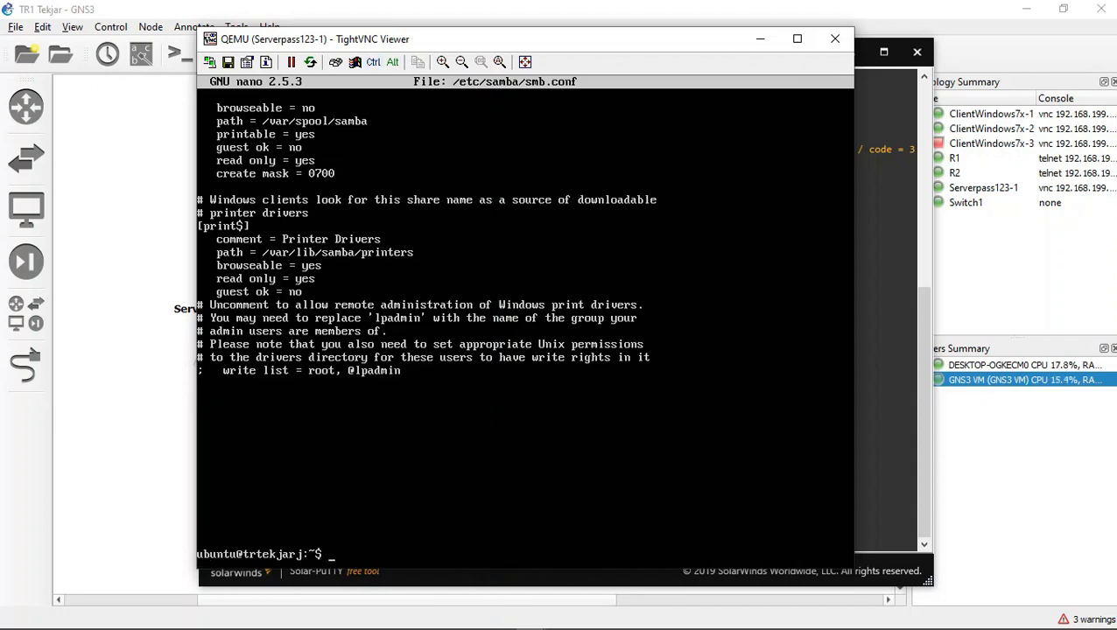
Step: Reopen /etc/samba/smb.conf in nano with sudo
{"action": "key", "text": "Up"}
{"action": "key", "text": "Down"}
{"action": "type", "text": "ls"}
{"action": "key", "text": "Up"}
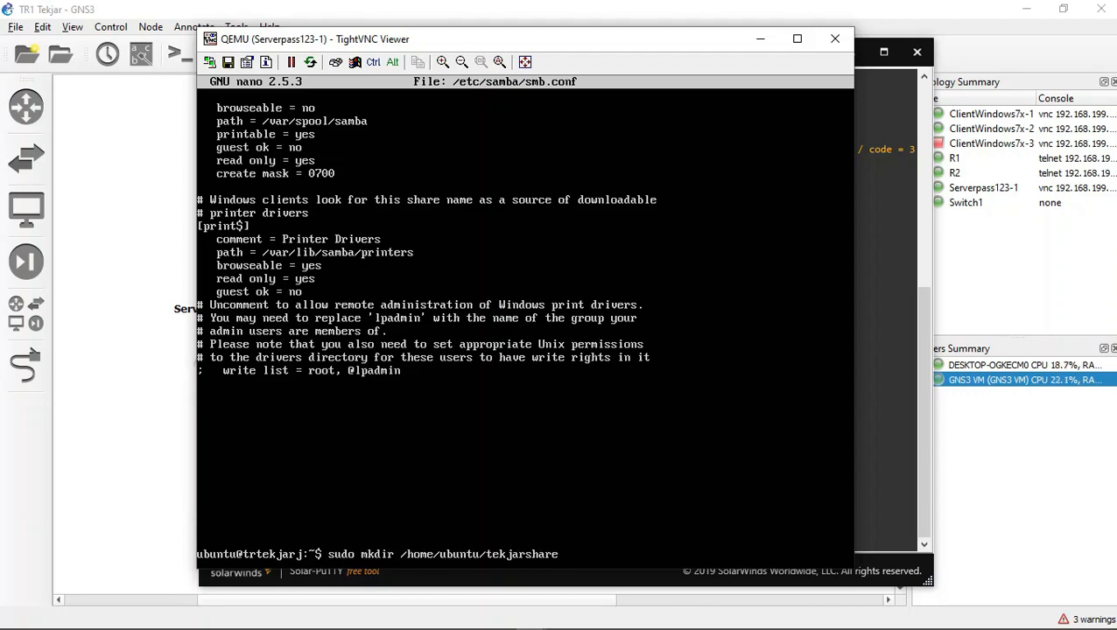
{"action": "key", "text": "Down"}
{"action": "key", "text": "Up"}
{"action": "key", "text": "Down"}
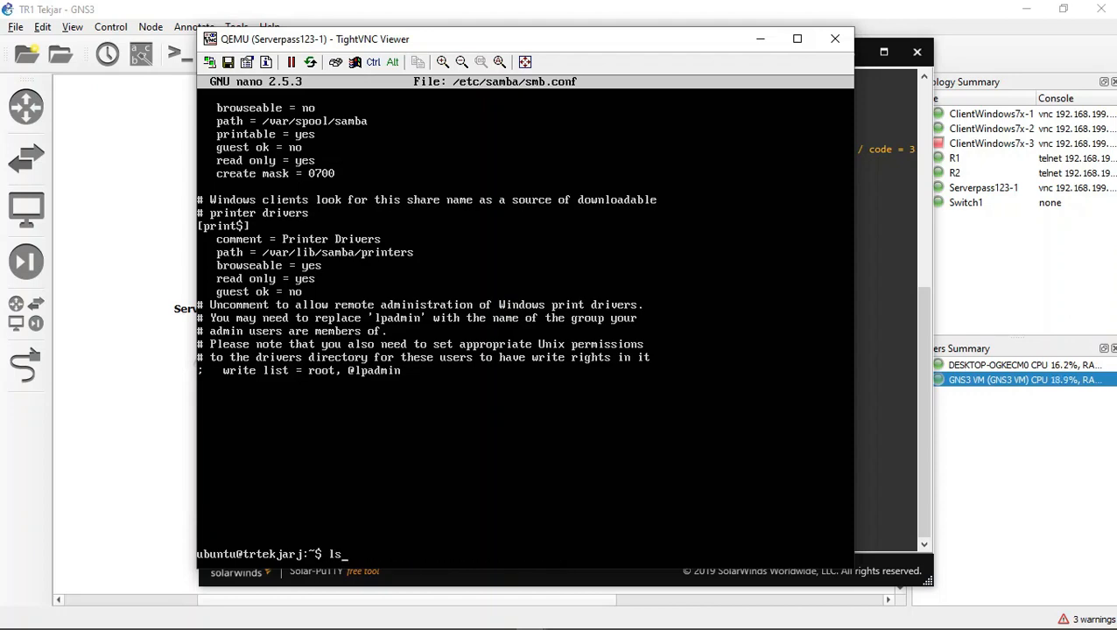
{"action": "key", "text": "Up"}
{"action": "key", "text": "Up"}
{"action": "key", "text": "Return"}
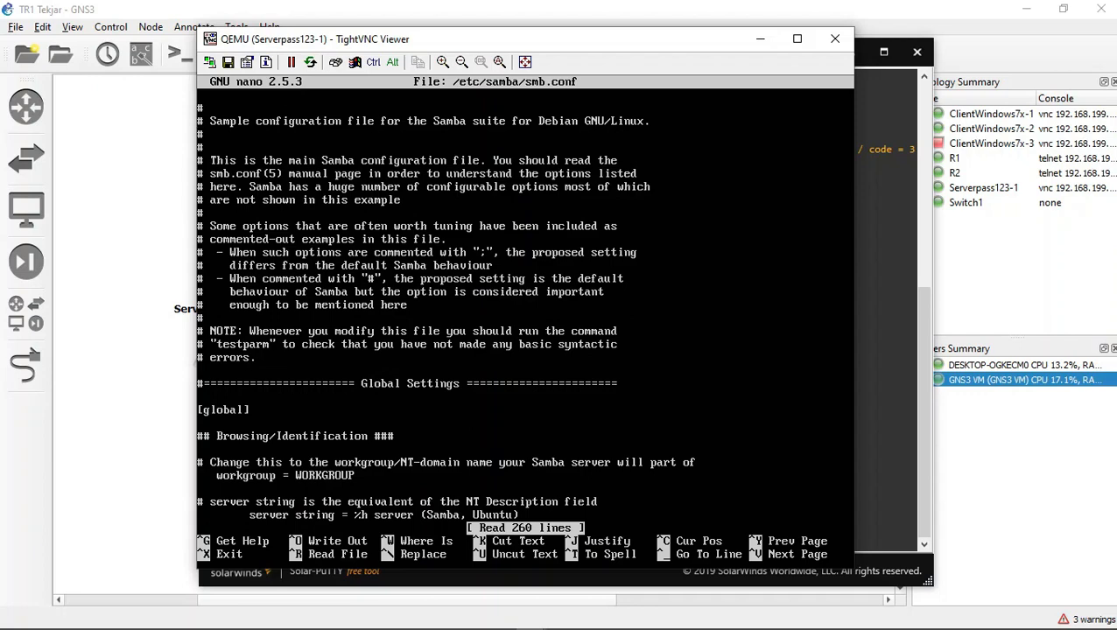
Step: Add a [tekjarshare] section at the end of smb.conf with the indented line "comment = Samba on Ubuntu"
{"action": "key", "text": "Down"}
{"action": "key", "text": "Down"}
{"action": "key", "text": "Down"}
{"action": "key", "text": "Down"}
{"action": "key", "text": "Down"}
{"action": "key", "text": "Down"}
{"action": "key", "text": "Down"}
{"action": "key", "text": "Down"}
{"action": "key", "text": "Down"}
{"action": "key", "text": "Down"}
{"action": "key", "text": "Down"}
{"action": "key", "text": "Down"}
{"action": "key", "text": "Down"}
{"action": "key", "text": "Down"}
{"action": "key", "text": "Down"}
{"action": "key", "text": "Down"}
{"action": "key", "text": "Down"}
{"action": "key", "text": "Down"}
{"action": "key", "text": "Down"}
{"action": "key", "text": "Down"}
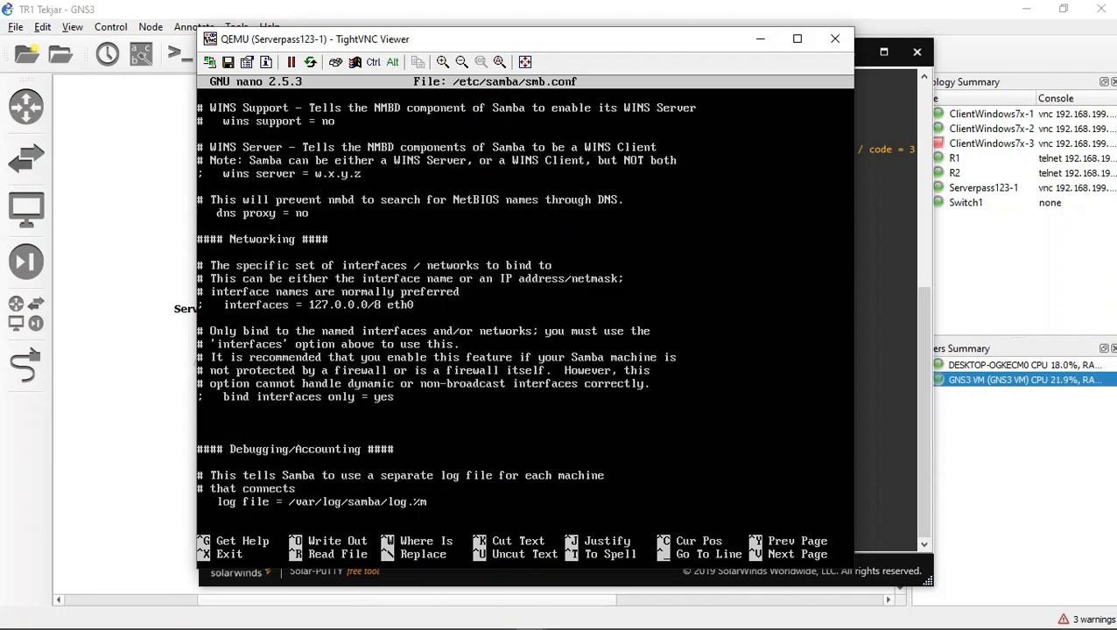
{"action": "key", "text": "Down"}
{"action": "key", "text": "Down"}
{"action": "key", "text": "Down"}
{"action": "key", "text": "Down"}
{"action": "key", "text": "Down"}
{"action": "key", "text": "Down"}
{"action": "key", "text": "Down"}
{"action": "key", "text": "Down"}
{"action": "key", "text": "Down"}
{"action": "key", "text": "Down"}
{"action": "key", "text": "Down"}
{"action": "key", "text": "Down"}
{"action": "key", "text": "Down"}
{"action": "key", "text": "Down"}
{"action": "key", "text": "Down"}
{"action": "key", "text": "Down"}
{"action": "key", "text": "Down"}
{"action": "key", "text": "Down"}
{"action": "key", "text": "Down"}
{"action": "key", "text": "Down"}
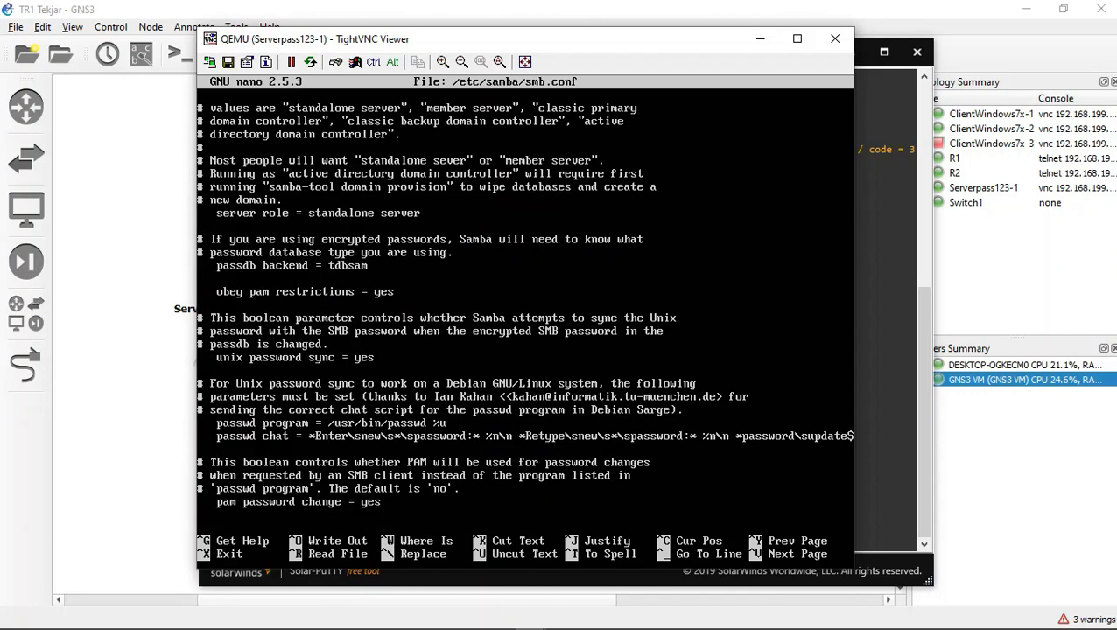
{"action": "key", "text": "Down"}
{"action": "key", "text": "Down"}
{"action": "key", "text": "Down"}
{"action": "key", "text": "Down"}
{"action": "key", "text": "Down"}
{"action": "key", "text": "Down"}
{"action": "key", "text": "Down"}
{"action": "key", "text": "Down"}
{"action": "key", "text": "Down"}
{"action": "key", "text": "Down"}
{"action": "key", "text": "Down"}
{"action": "key", "text": "Down"}
{"action": "key", "text": "Down"}
{"action": "key", "text": "Down"}
{"action": "key", "text": "Down"}
{"action": "key", "text": "Down"}
{"action": "key", "text": "Down"}
{"action": "key", "text": "Down"}
{"action": "key", "text": "Down"}
{"action": "key", "text": "Down"}
{"action": "key", "text": "Down"}
{"action": "key", "text": "Down"}
{"action": "key", "text": "Down"}
{"action": "key", "text": "Down"}
{"action": "key", "text": "Down"}
{"action": "key", "text": "Down"}
{"action": "key", "text": "Down"}
{"action": "key", "text": "Down"}
{"action": "key", "text": "Down"}
{"action": "key", "text": "Down"}
{"action": "key", "text": "Down"}
{"action": "key", "text": "Down"}
{"action": "key", "text": "Down"}
{"action": "key", "text": "Down"}
{"action": "key", "text": "Down"}
{"action": "key", "text": "Down"}
{"action": "key", "text": "Down"}
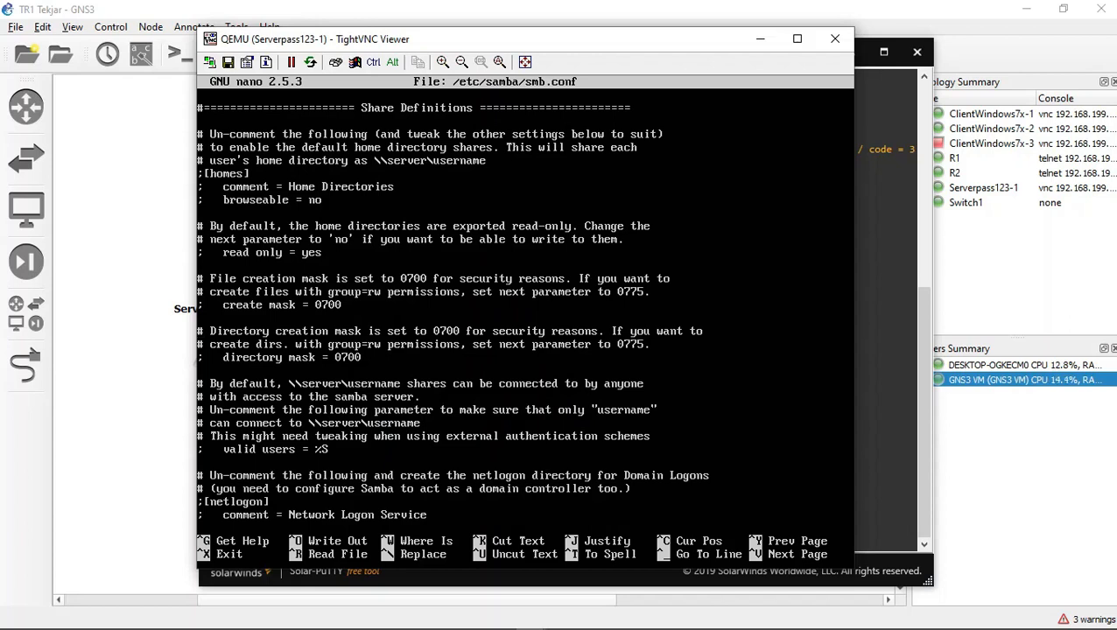
{"action": "key", "text": "Down"}
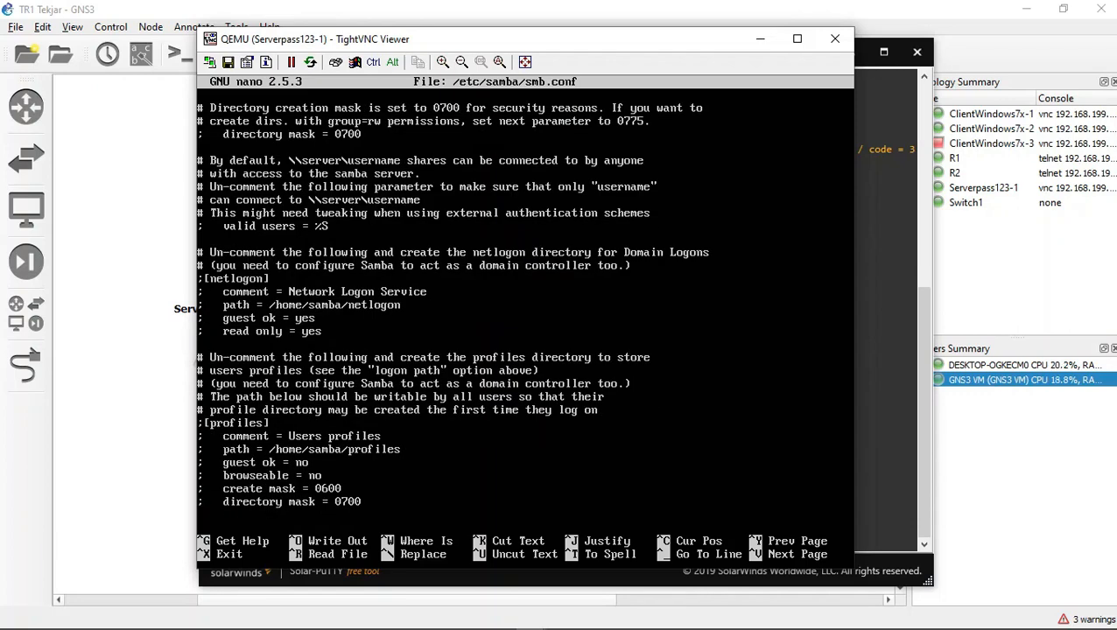
{"action": "key", "text": "Down"}
{"action": "key", "text": "Down"}
{"action": "key", "text": "Down"}
{"action": "key", "text": "Down"}
{"action": "key", "text": "Down"}
{"action": "key", "text": "Down"}
{"action": "key", "text": "Down"}
{"action": "key", "text": "Down"}
{"action": "key", "text": "Down"}
{"action": "key", "text": "Down"}
{"action": "key", "text": "Down"}
{"action": "key", "text": "Down"}
{"action": "key", "text": "Down"}
{"action": "key", "text": "Down"}
{"action": "key", "text": "Down"}
{"action": "key", "text": "Down"}
{"action": "key", "text": "Down"}
{"action": "key", "text": "Down"}
{"action": "key", "text": "Down"}
{"action": "key", "text": "Down"}
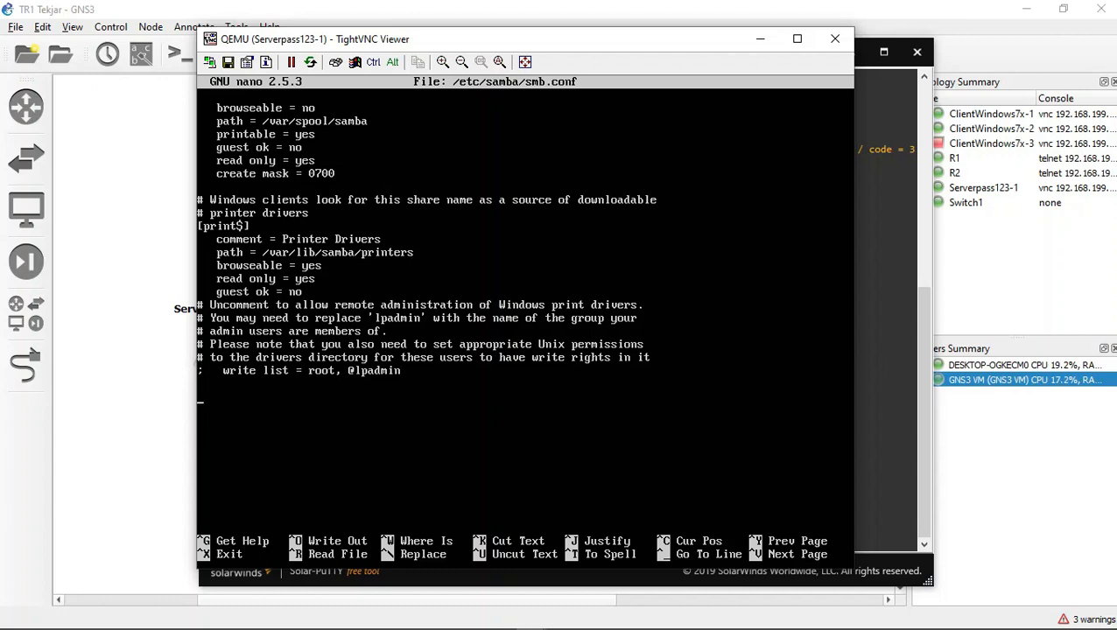
{"action": "type", "text": "[tekjarshare"}
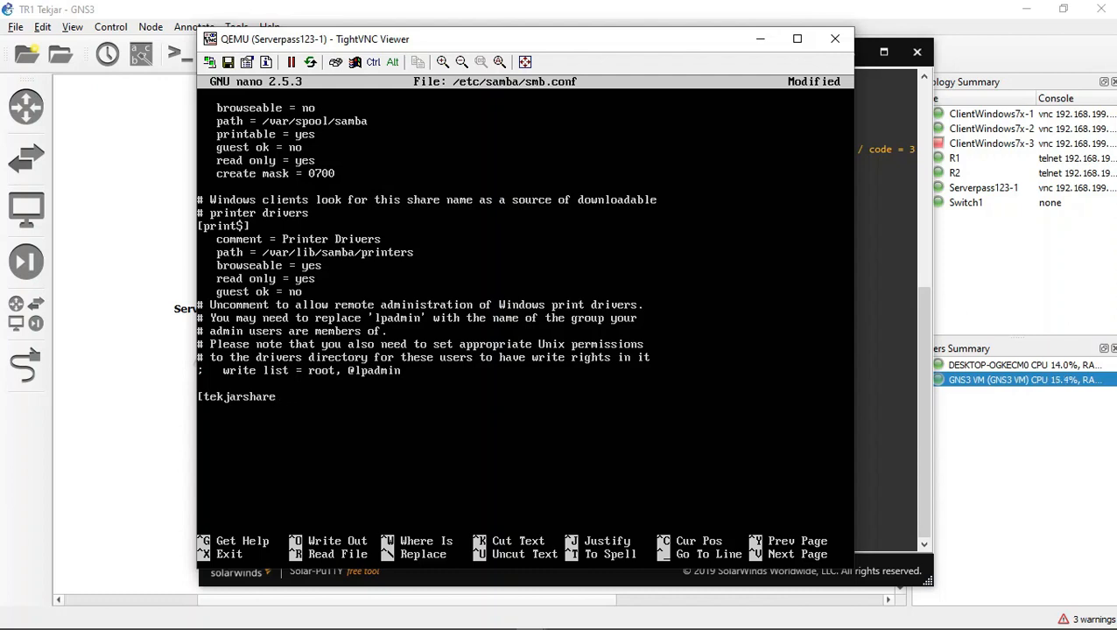
{"action": "type", "text": "] \t"}
{"action": "type", "text": "comme"}
{"action": "type", "text": "nt"}
{"action": "type", "text": " = Samba "}
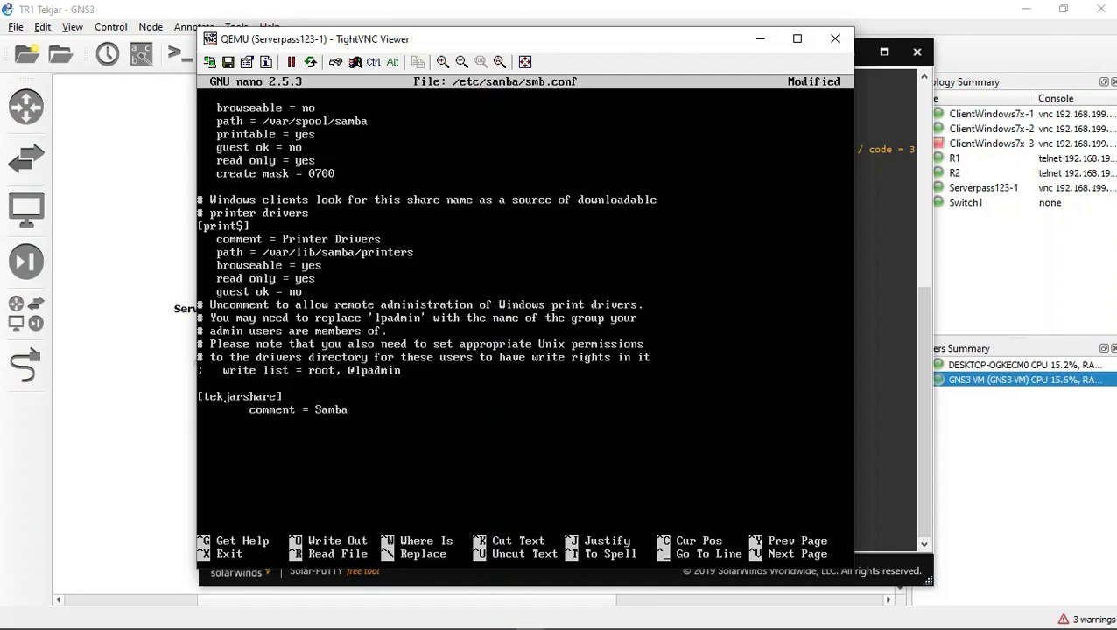
{"action": "type", "text": "on Ubuntu"}
Step: Add the indented line "path = /home/ubuntu/tekjarshare" below the comment in the [tekjarshare] section
{"action": "key", "text": "Return"}
{"action": "key", "text": "Tab"}
{"action": "type", "text": "path = /ho"}
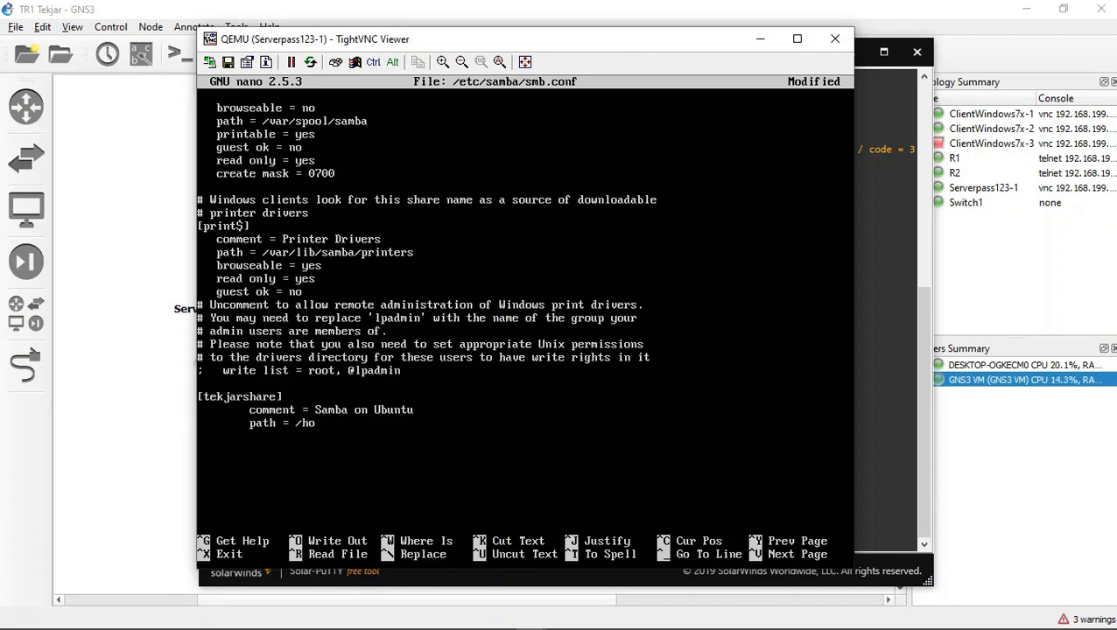
{"action": "type", "text": "me/ubuntu/samba"}
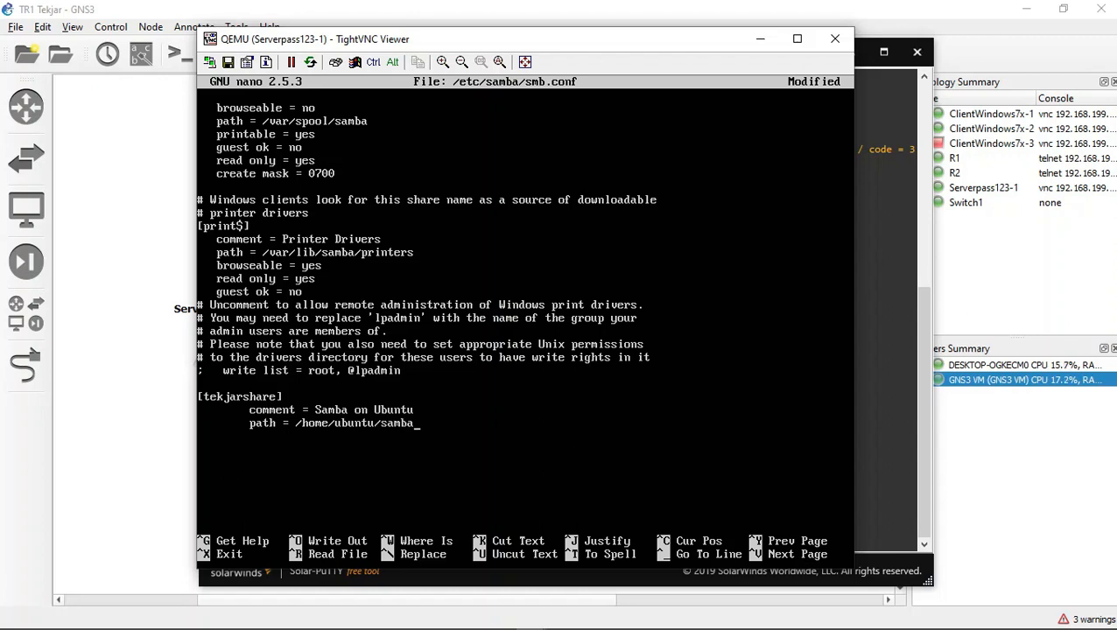
{"action": "key", "text": "BackSpace"}
{"action": "key", "text": "BackSpace"}
{"action": "key", "text": "BackSpace"}
{"action": "key", "text": "BackSpace"}
{"action": "key", "text": "BackSpace"}
{"action": "type", "text": "tekja"}
{"action": "type", "text": "rshare"}
{"action": "type", "text": "readonl"}
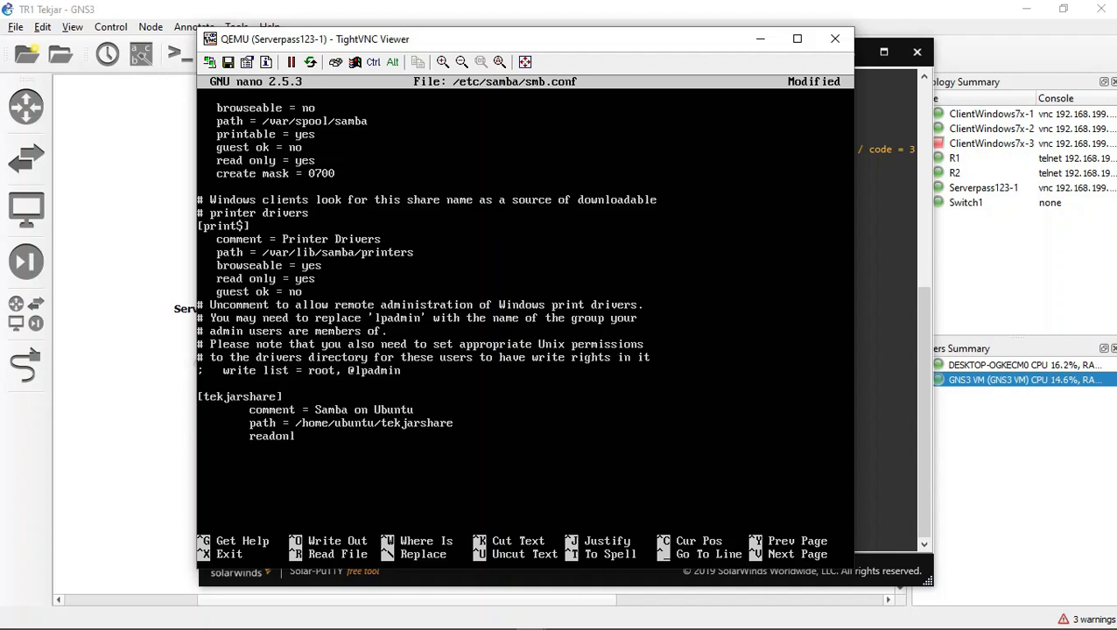
{"action": "type", "text": "y = No"}
Step: Add the indented line "readonly = no" below the path line of the [tekjarshare] section
{"action": "key", "text": "BackSpace"}
Step: Add the indented line "browsable = yes" to the [tekjarshare] section, then save smb.conf and exit nano
{"action": "key", "text": "BackSpace"}
{"action": "type", "text": "no"}
{"action": "key", "text": "Return"}
{"action": "type", "text": "b"}
{"action": "key", "text": "BackSpace"}
{"action": "type", "text": "browsable = yes"}
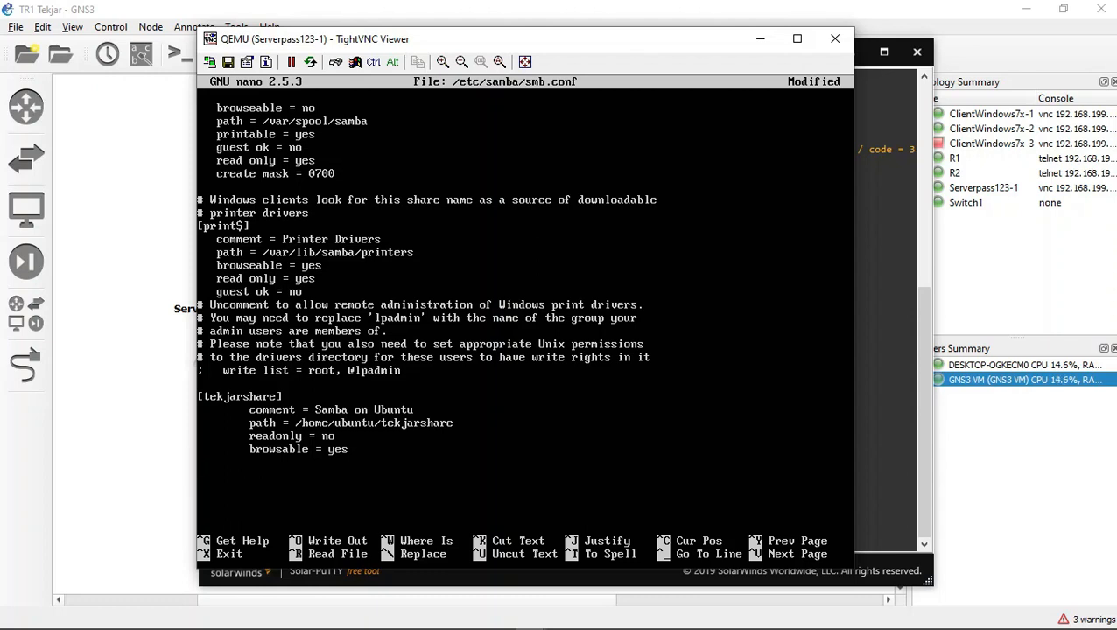
{"action": "key", "text": "ctrl+x"}
{"action": "key", "text": "Return"}
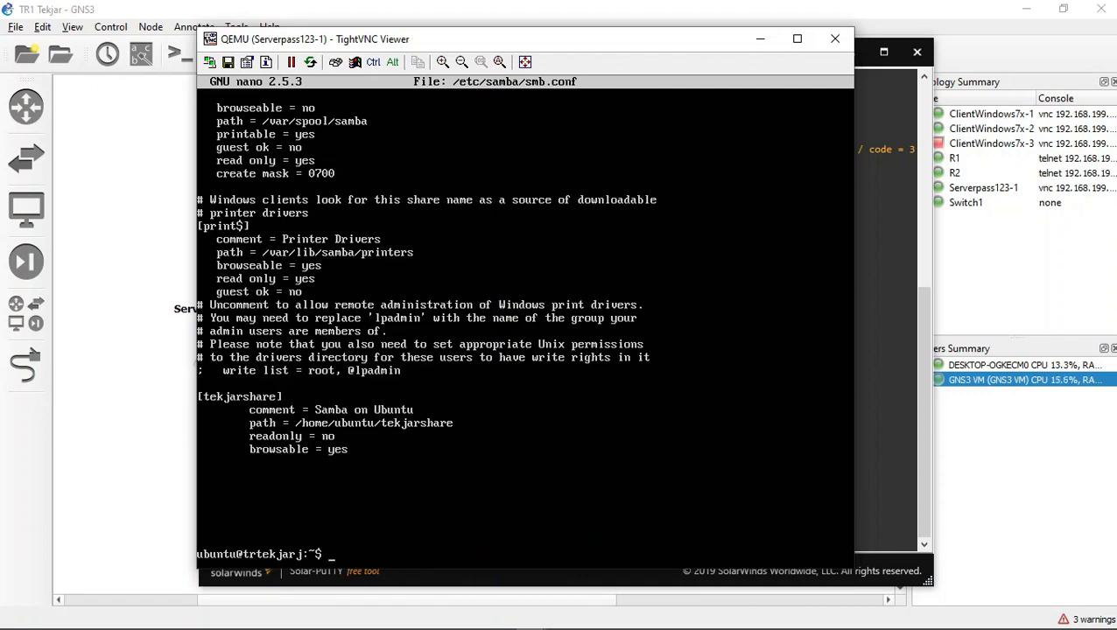
Step: Restart the Samba service with "sudo service smbd restart"
{"action": "type", "text": "sudo"}
{"action": "type", "text": " service"}
{"action": "type", "text": " smbg"}
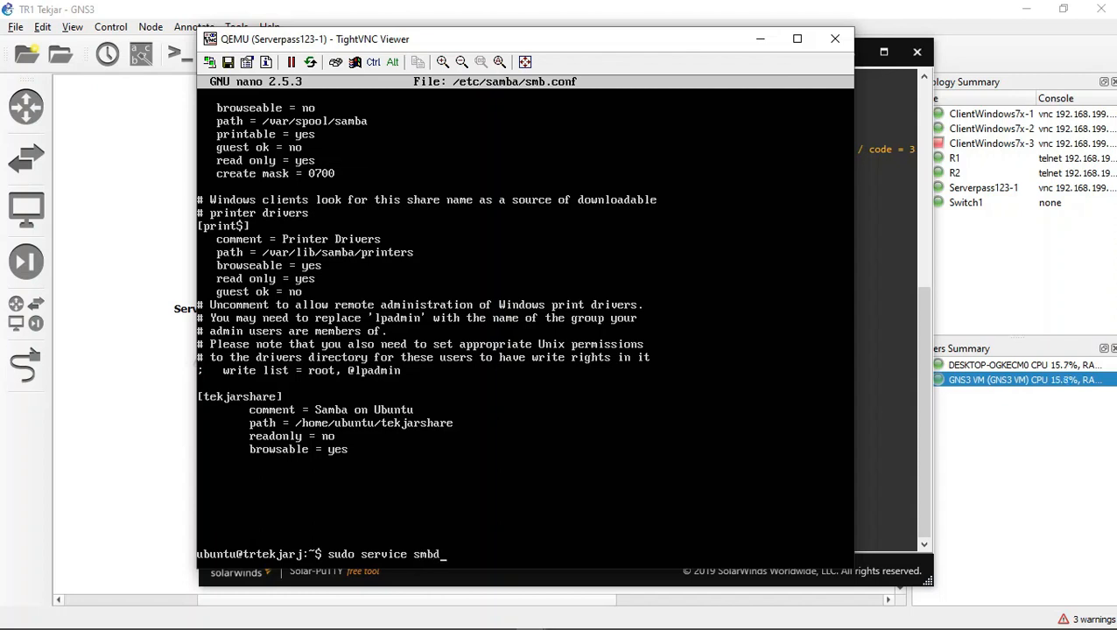
{"action": "type", "text": " restart"}
{"action": "key", "text": "Return"}
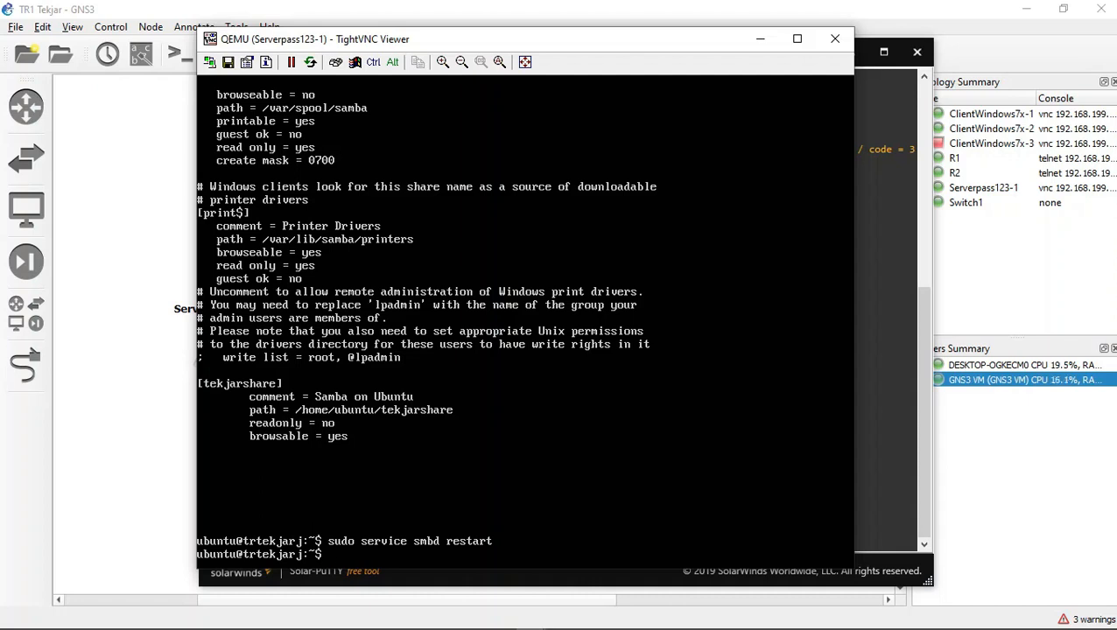
Step: Try to add a Samba user under the owner's first name with sudo smbpasswd -a, entering and retyping the new SMB password
{"action": "type", "text": "sudo smbpass"}
{"action": "key", "text": "Return"}
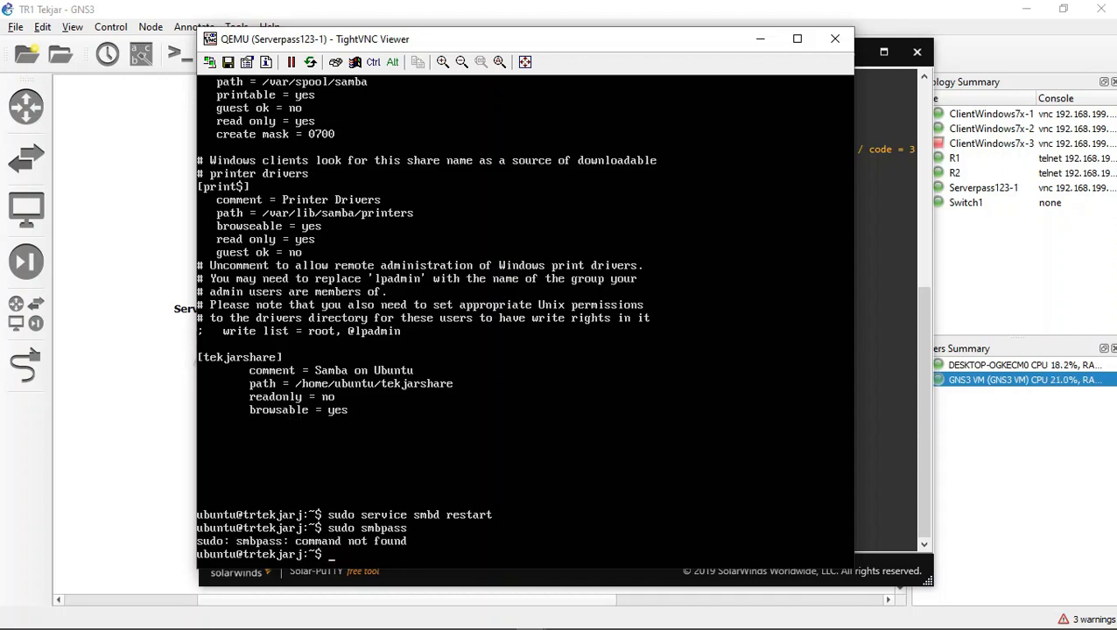
{"action": "key", "text": "Up"}
{"action": "type", "text": "wd -"}
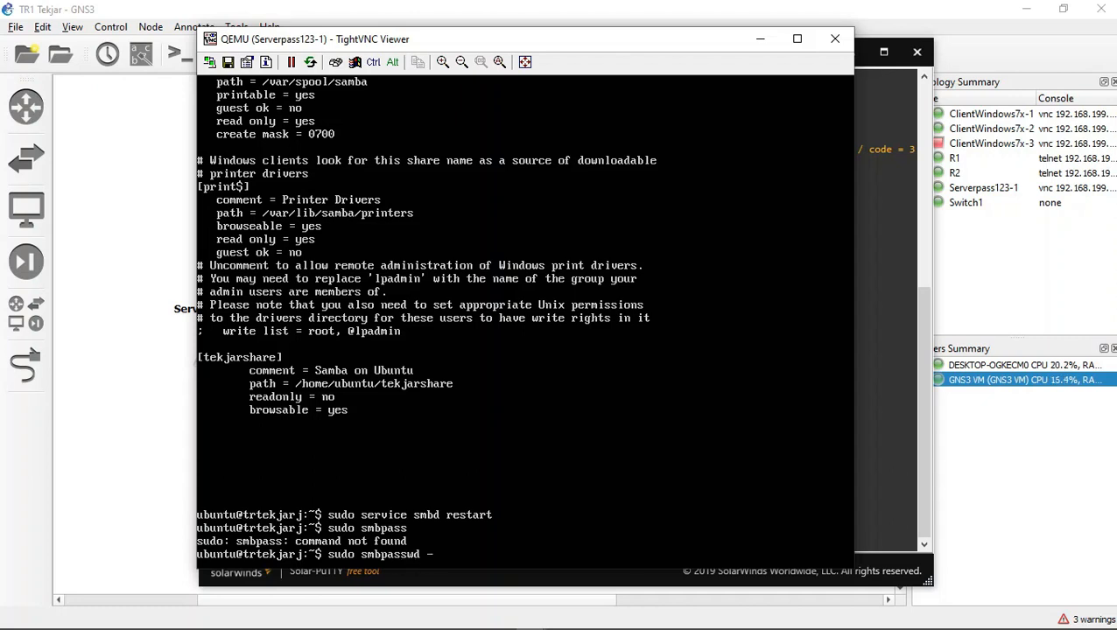
{"action": "type", "text": "a nikson"}
{"action": "key", "text": "Return"}
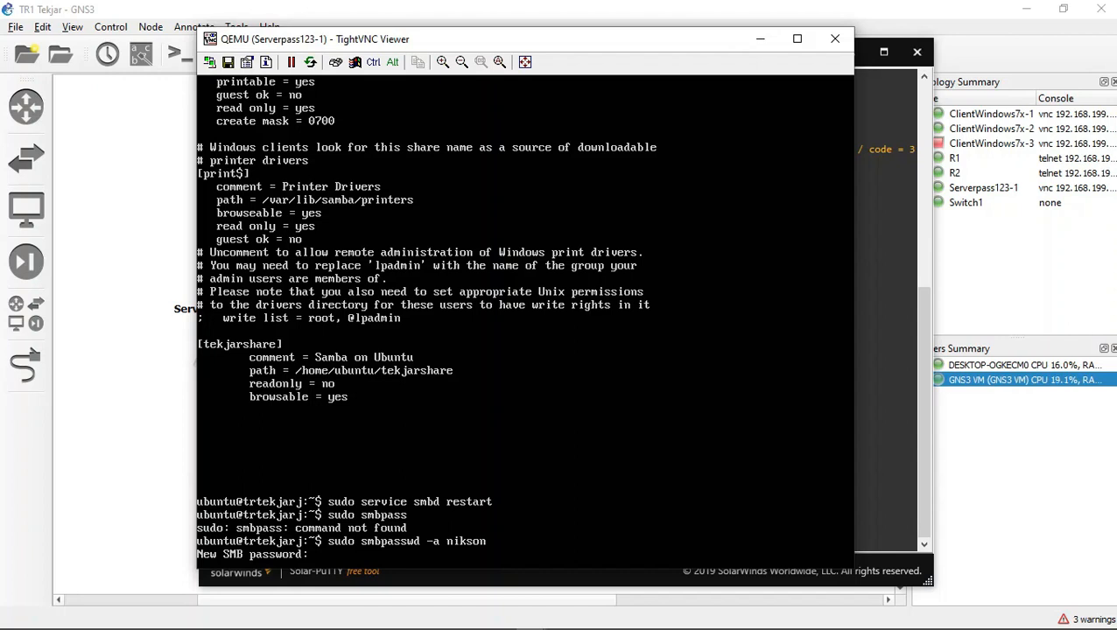
{"action": "key", "text": "Return"}
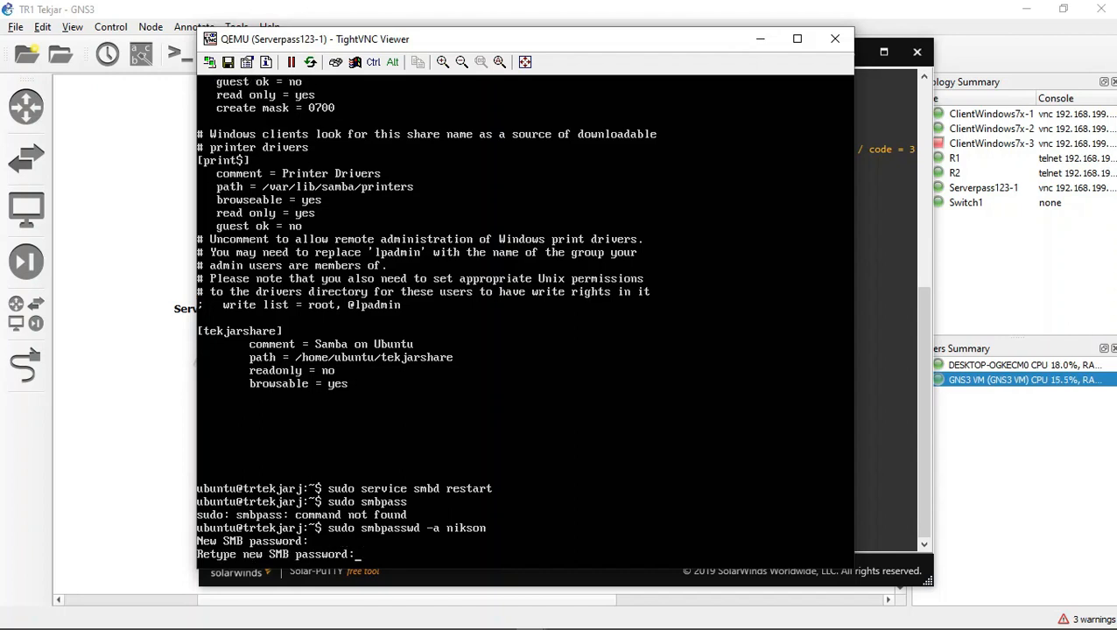
{"action": "key", "text": "Return"}
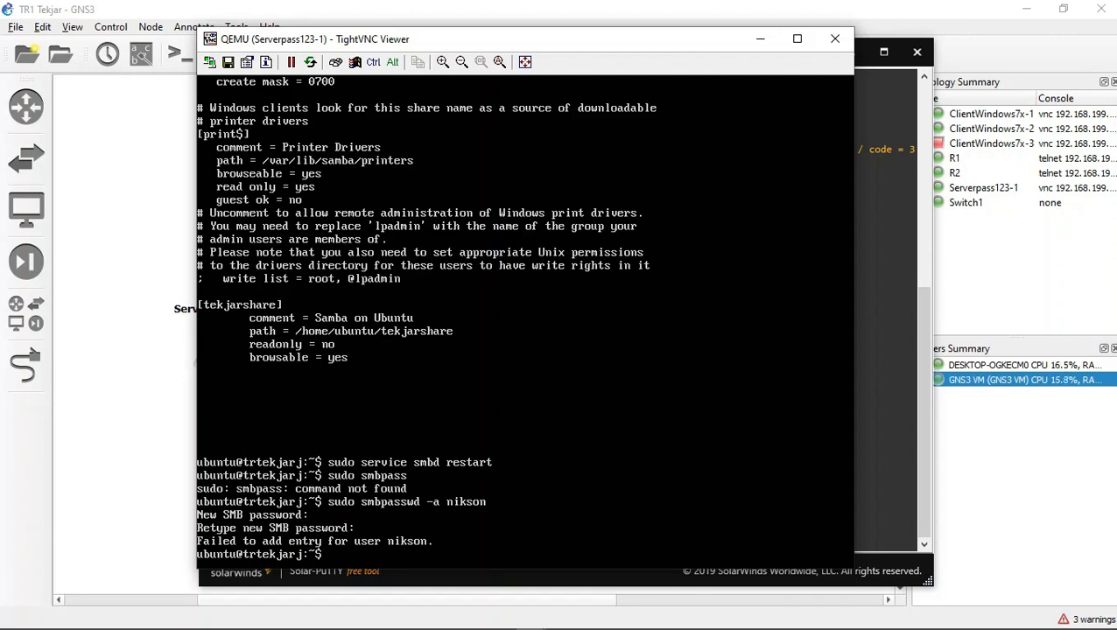
Step: Retry the same smbpasswd -a command for the owner's first name, entering and retyping the SMB password again
{"action": "key", "text": "Up"}
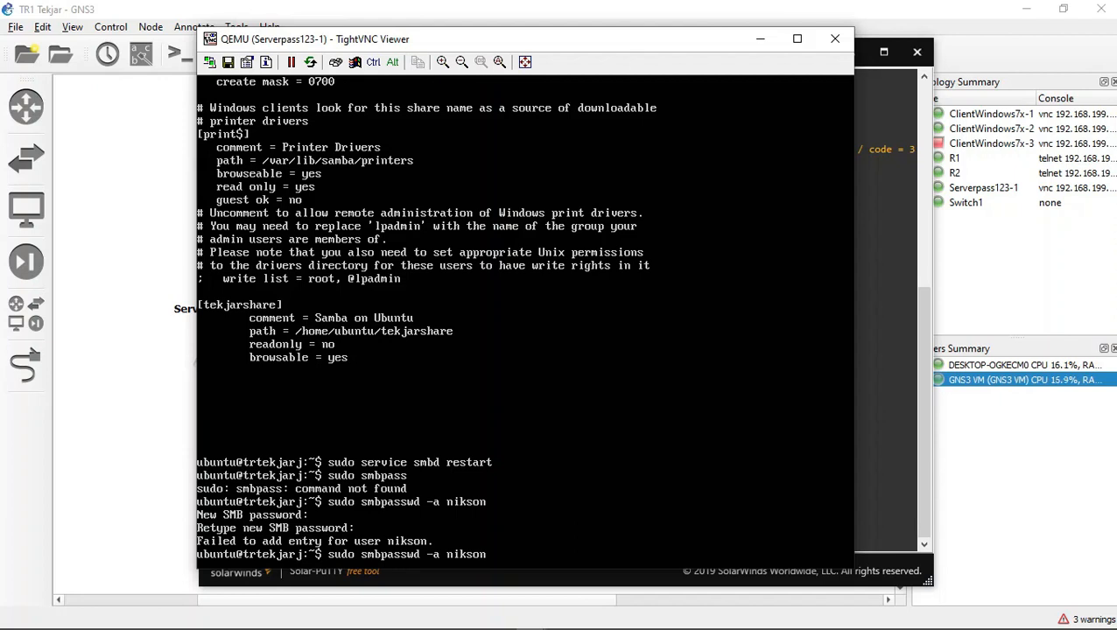
{"action": "key", "text": "Return"}
{"action": "key", "text": "Return"}
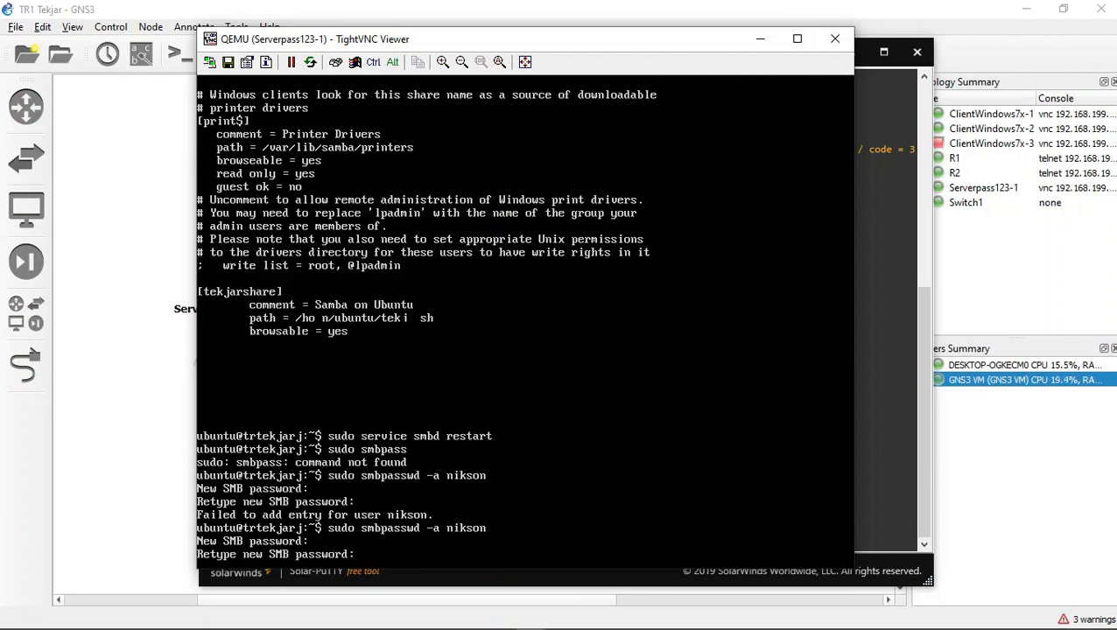
{"action": "key", "text": "Return"}
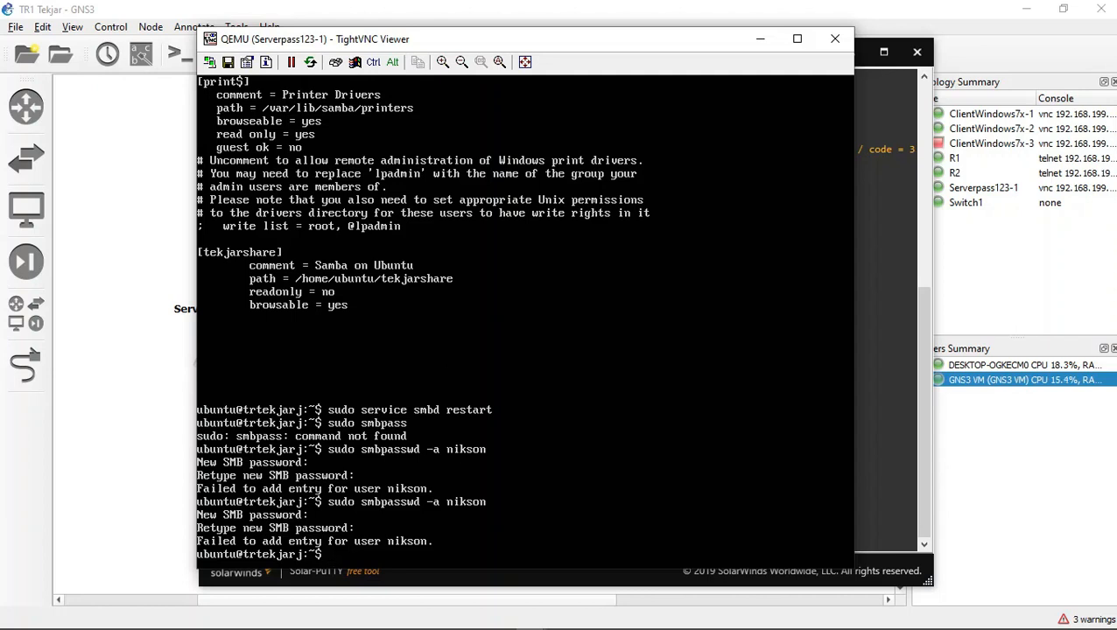
Step: Try smbpasswd -a with a period appended to the first name, entering and retyping the SMB password
{"action": "key", "text": "Up"}
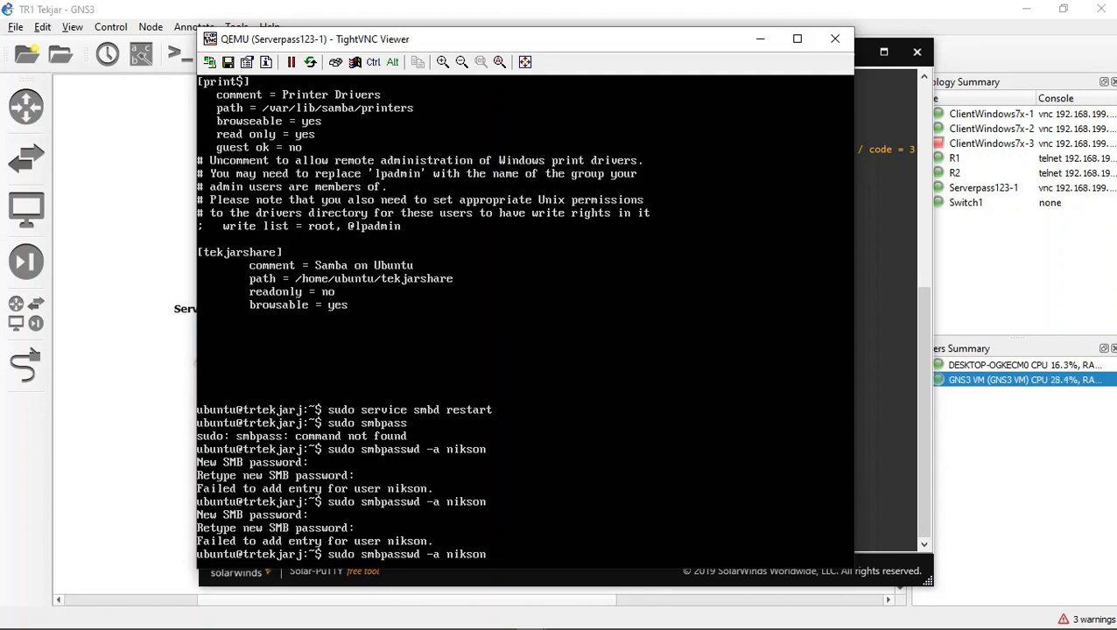
{"action": "type", "text": "."}
{"action": "key", "text": "Return"}
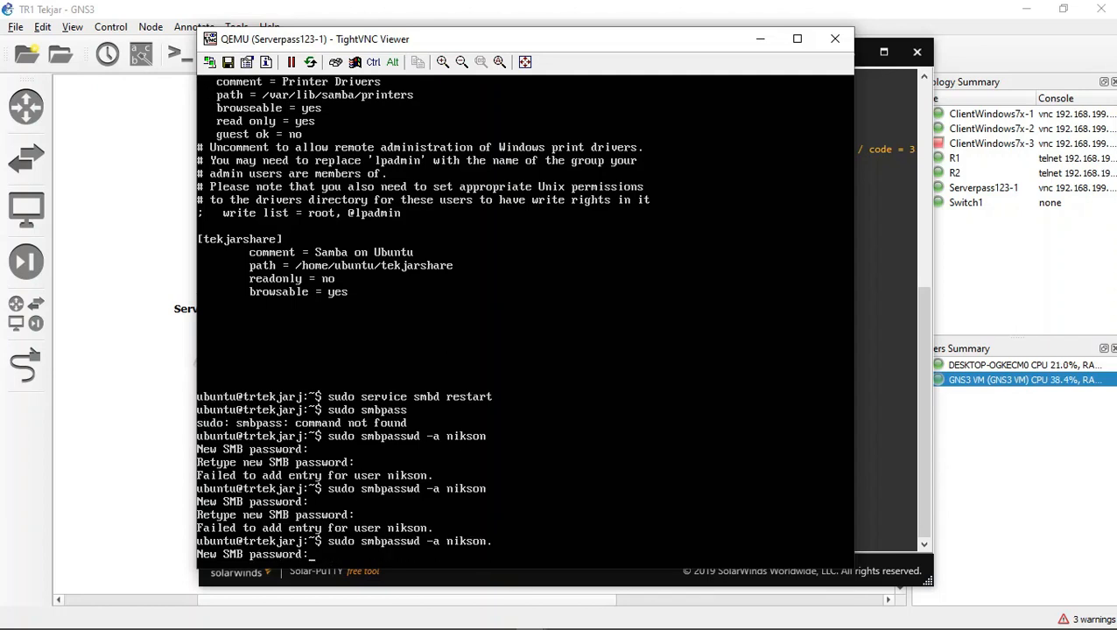
{"action": "key", "text": "Return"}
{"action": "key", "text": "Return"}
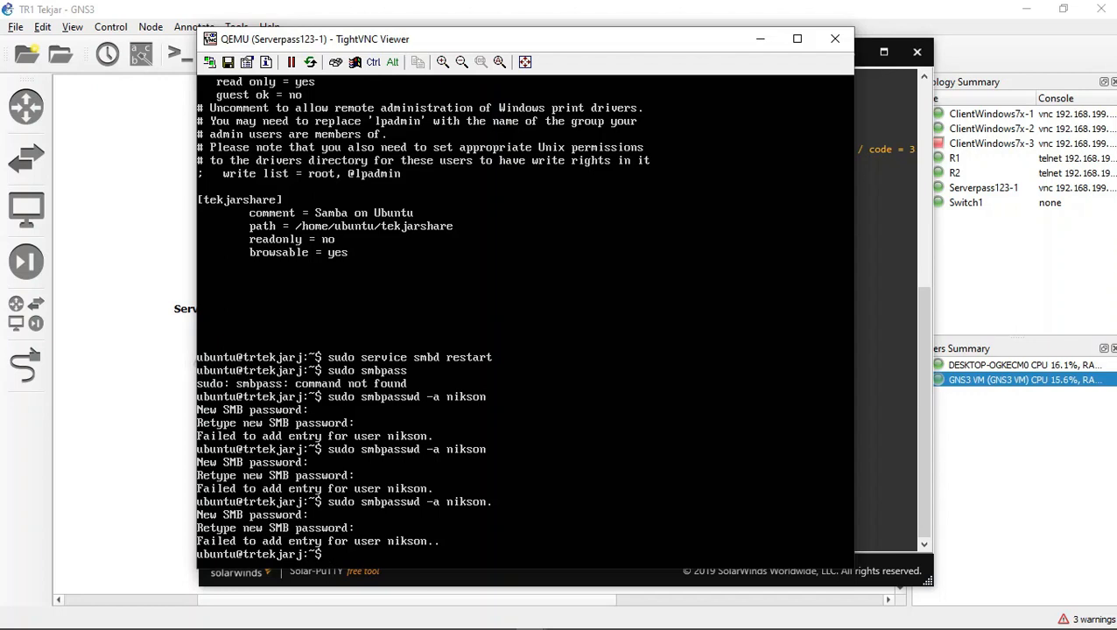
Step: Add the Samba user ubuntu with "sudo smbpasswd -a ubuntu", entering and retyping the new SMB password
{"action": "key", "text": "Up"}
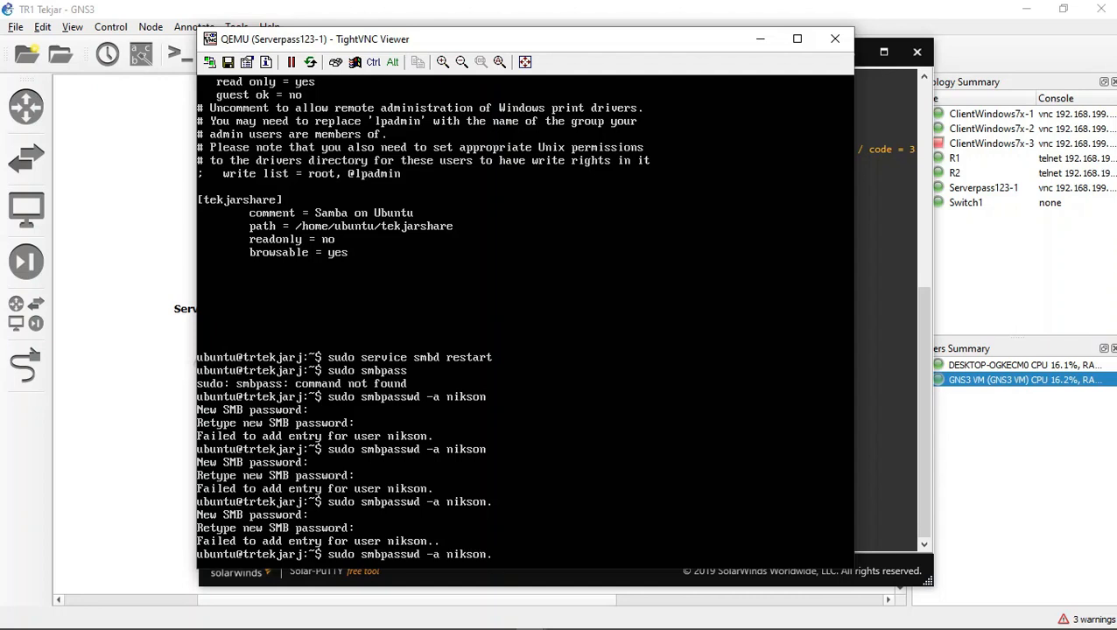
{"action": "key", "text": "BackSpace"}
{"action": "key", "text": "BackSpace"}
{"action": "key", "text": "BackSpace"}
{"action": "key", "text": "BackSpace"}
{"action": "key", "text": "BackSpace"}
{"action": "key", "text": "BackSpace"}
{"action": "key", "text": "BackSpace"}
{"action": "type", "text": "ubuntu"}
{"action": "key", "text": "Return"}
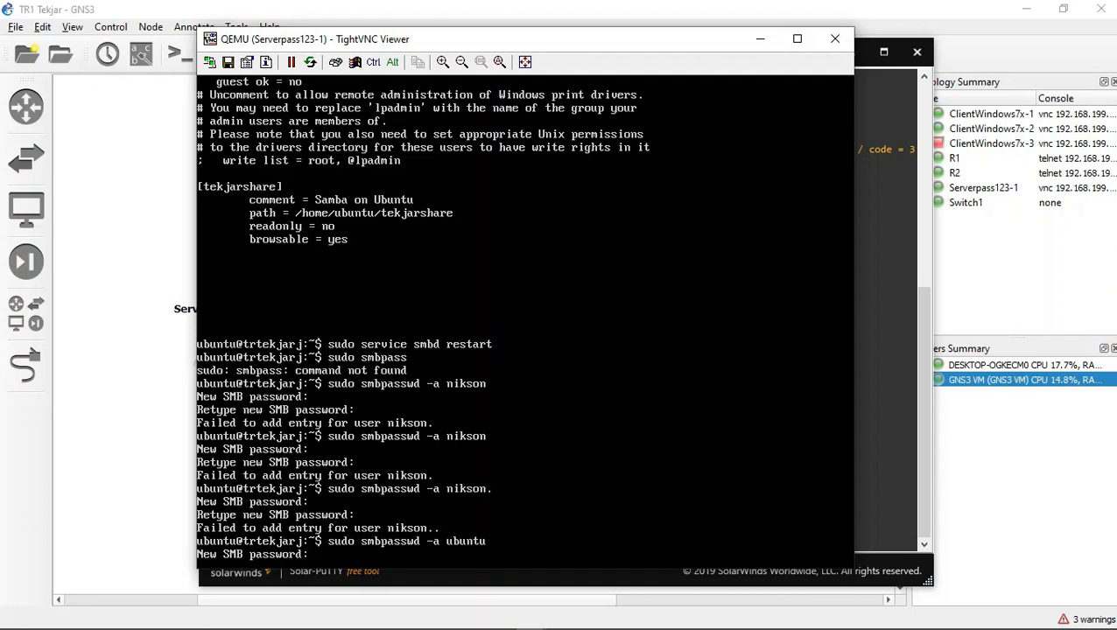
{"action": "key", "text": "Return"}
{"action": "key", "text": "Return"}
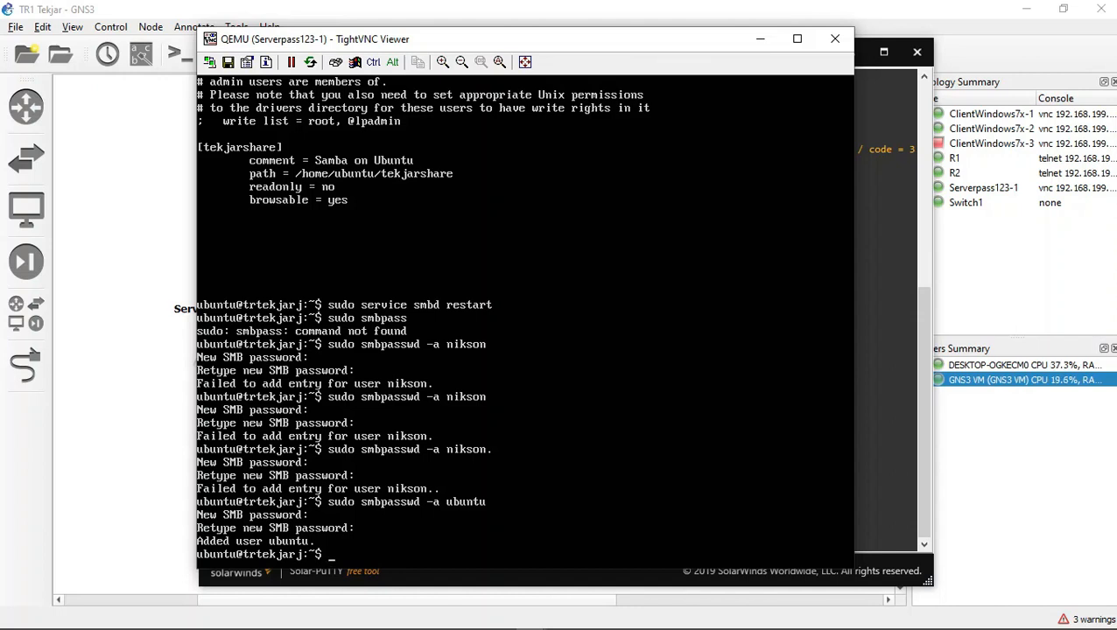
Step: Switch to the ClientWindows7x-2 viewer and open Windows Explorer there
{"action": "mouse_move", "coordinate": [499, 628]}
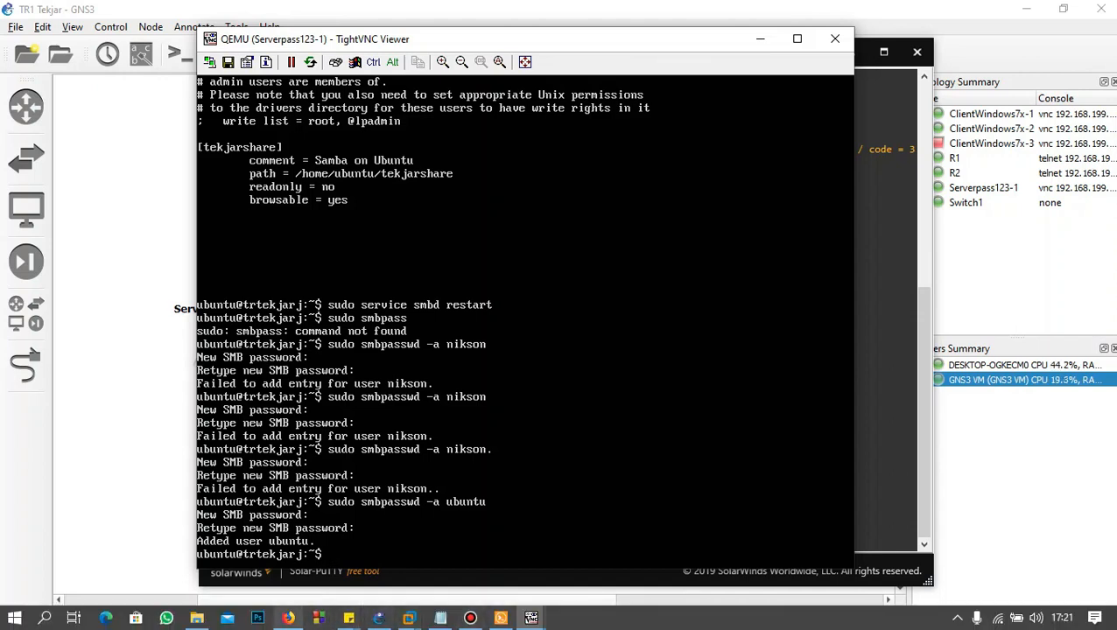
{"action": "mouse_move", "coordinate": [531, 618]}
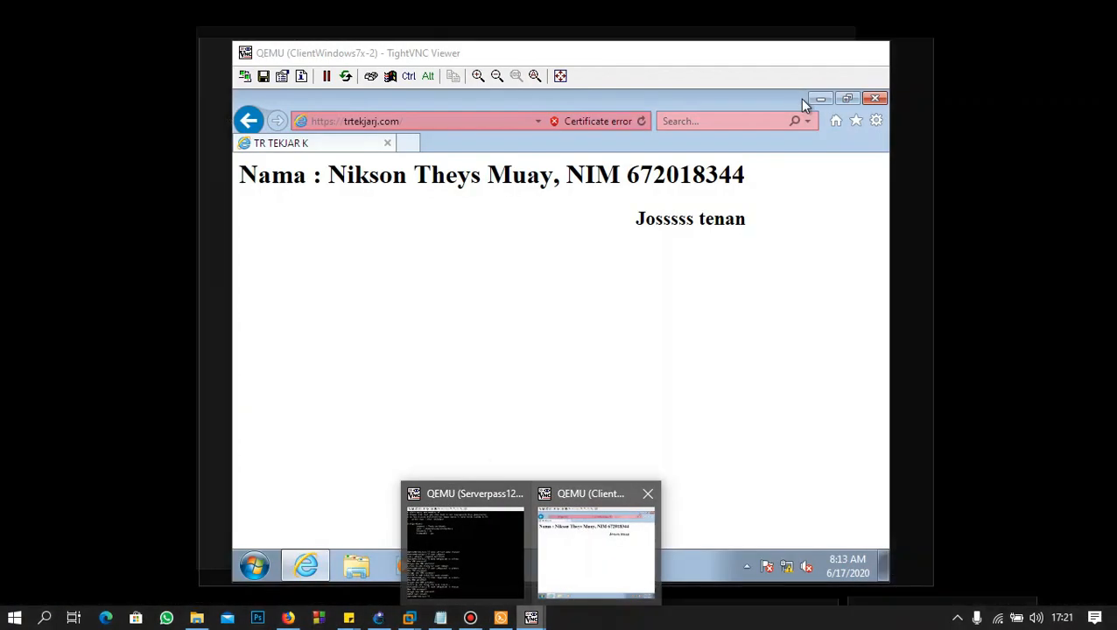
{"action": "left_click", "coordinate": [595, 552]}
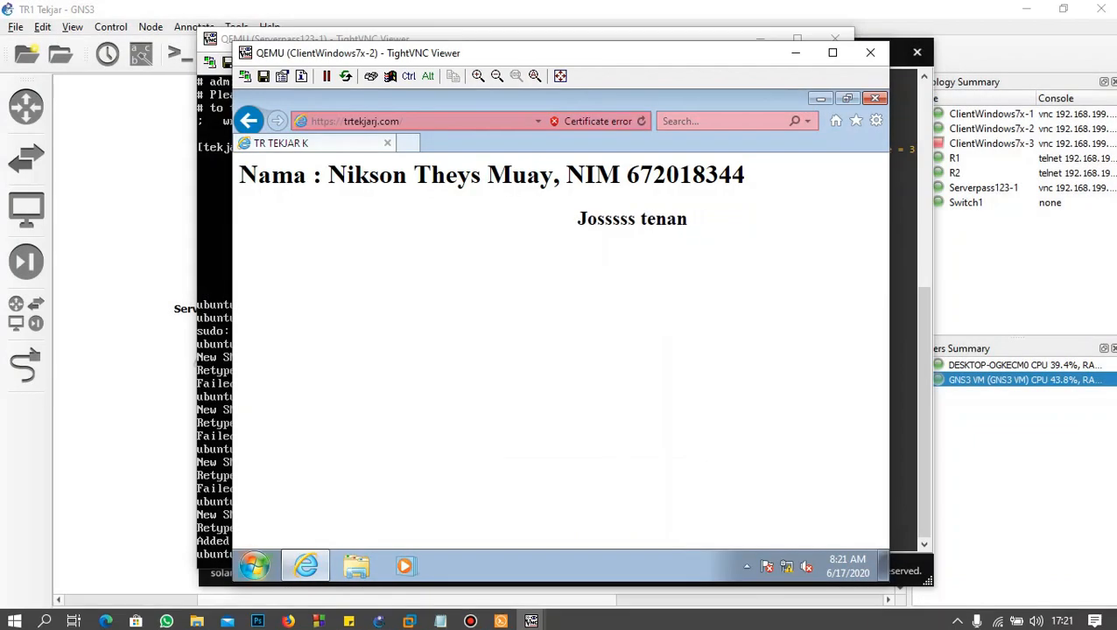
{"action": "left_click", "coordinate": [355, 567]}
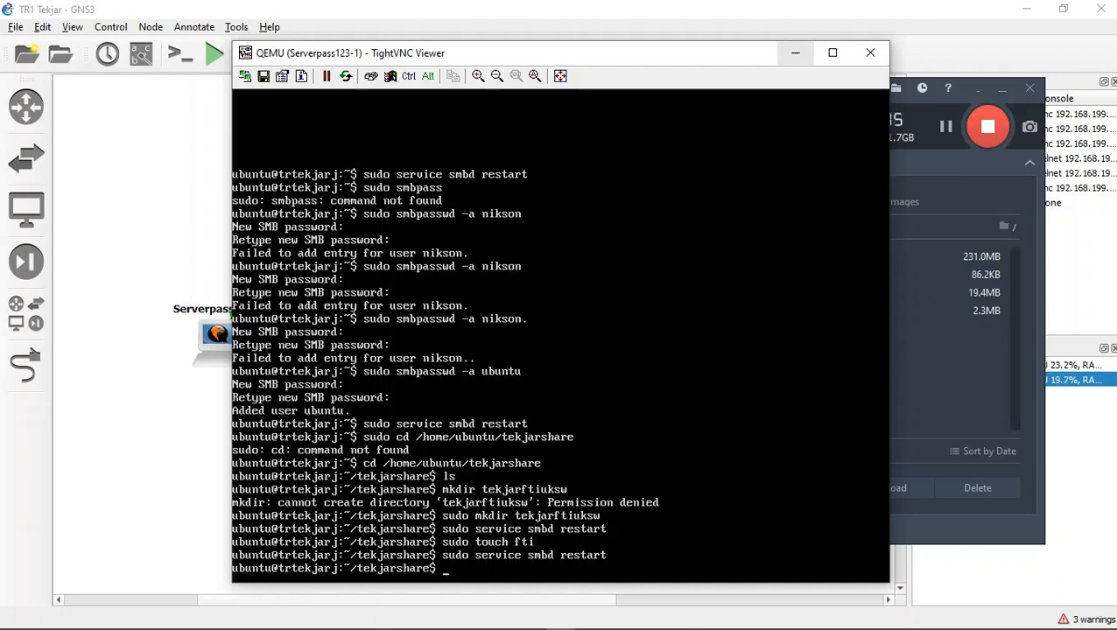
Step: Switch to the ClientWindows7x-1 viewer, bring up its Computer window and start mapping a network drive
{"action": "mouse_move", "coordinate": [561, 618]}
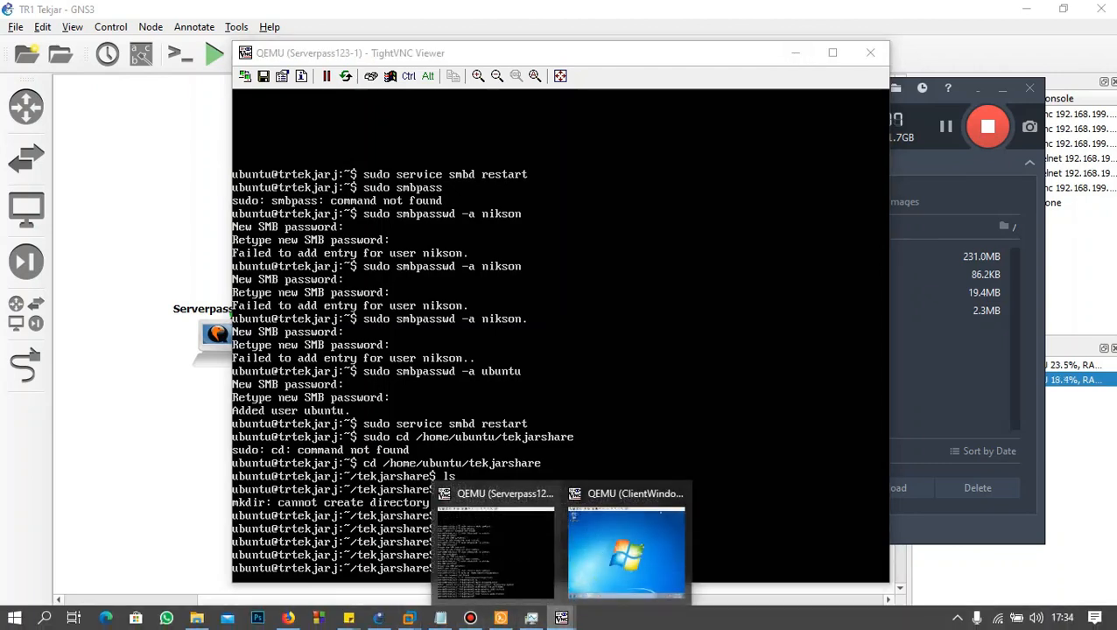
{"action": "left_click", "coordinate": [624, 542]}
{"action": "left_click", "coordinate": [350, 567]}
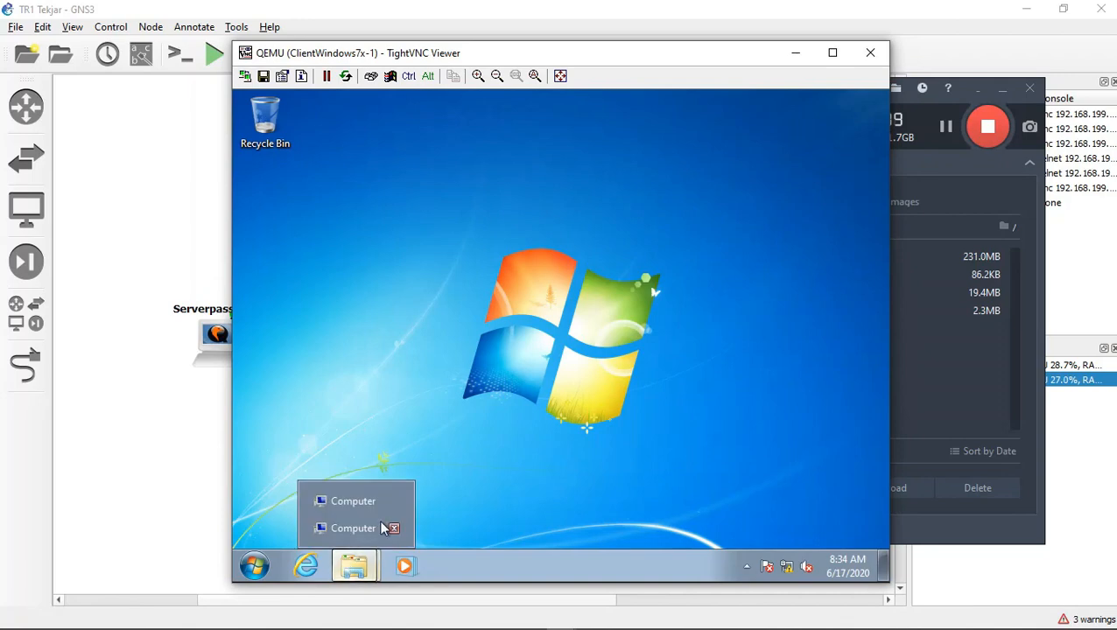
{"action": "left_click", "coordinate": [341, 509]}
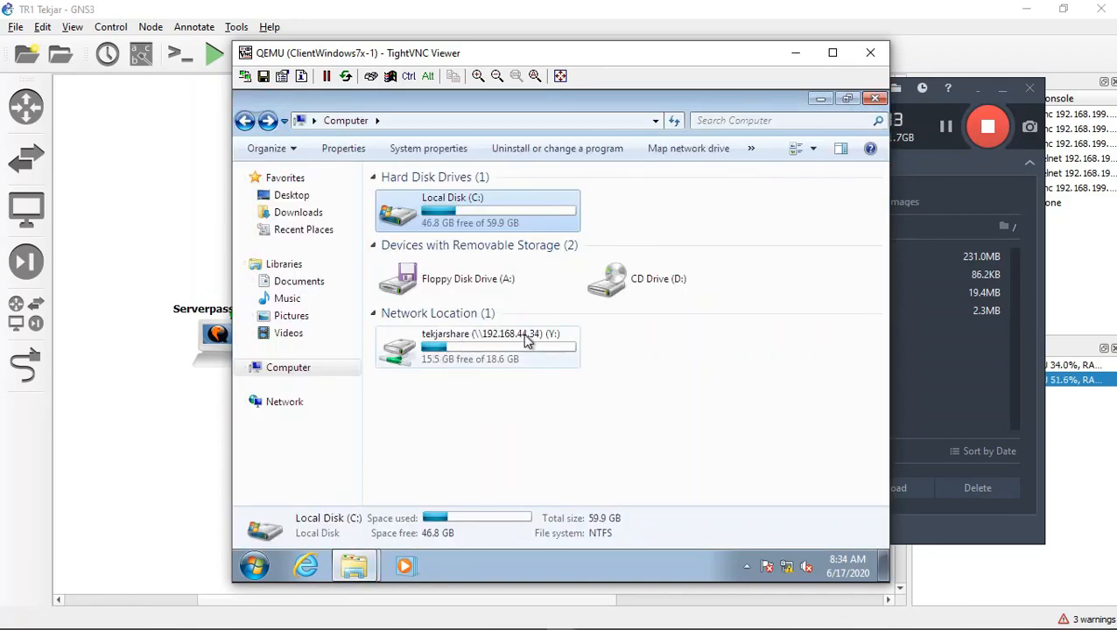
{"action": "left_click", "coordinate": [678, 151]}
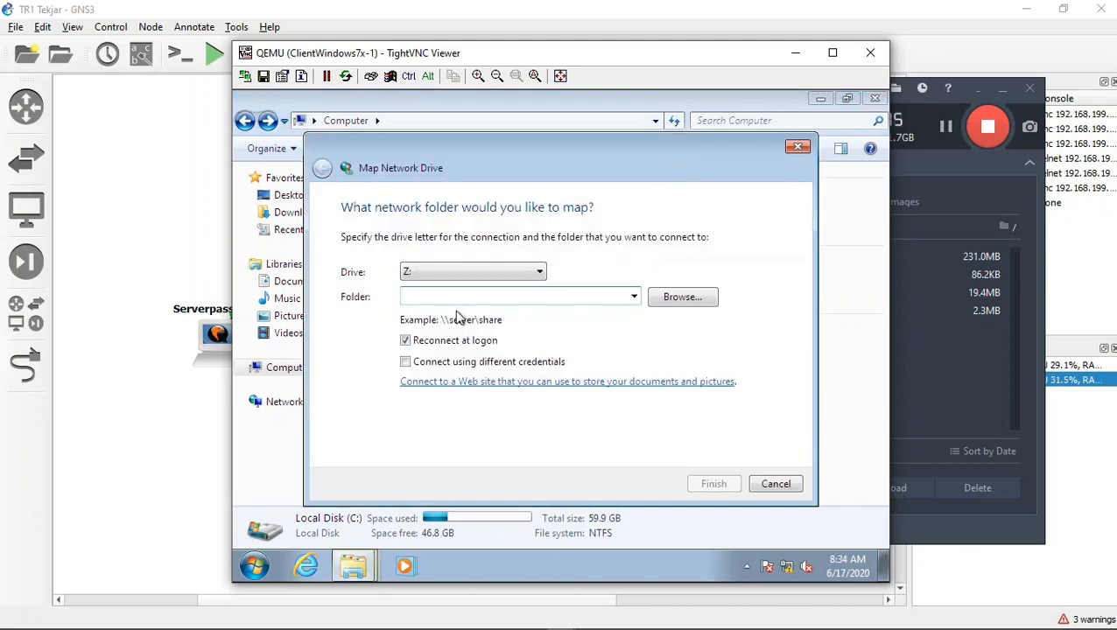
{"action": "left_click", "coordinate": [449, 272]}
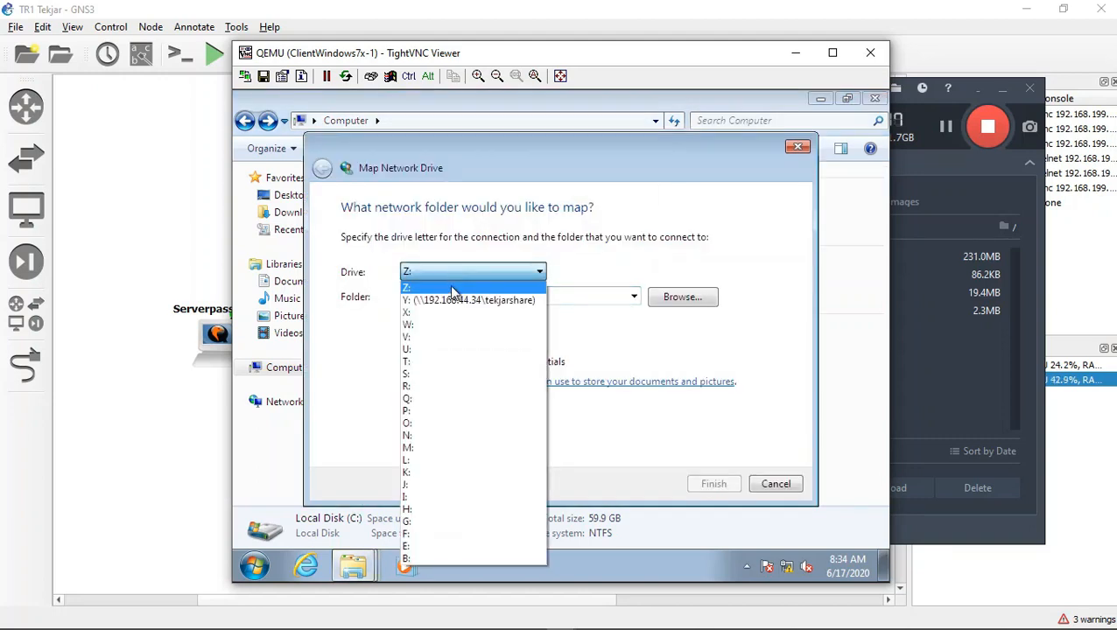
{"action": "left_click", "coordinate": [464, 300]}
{"action": "left_click", "coordinate": [473, 279]}
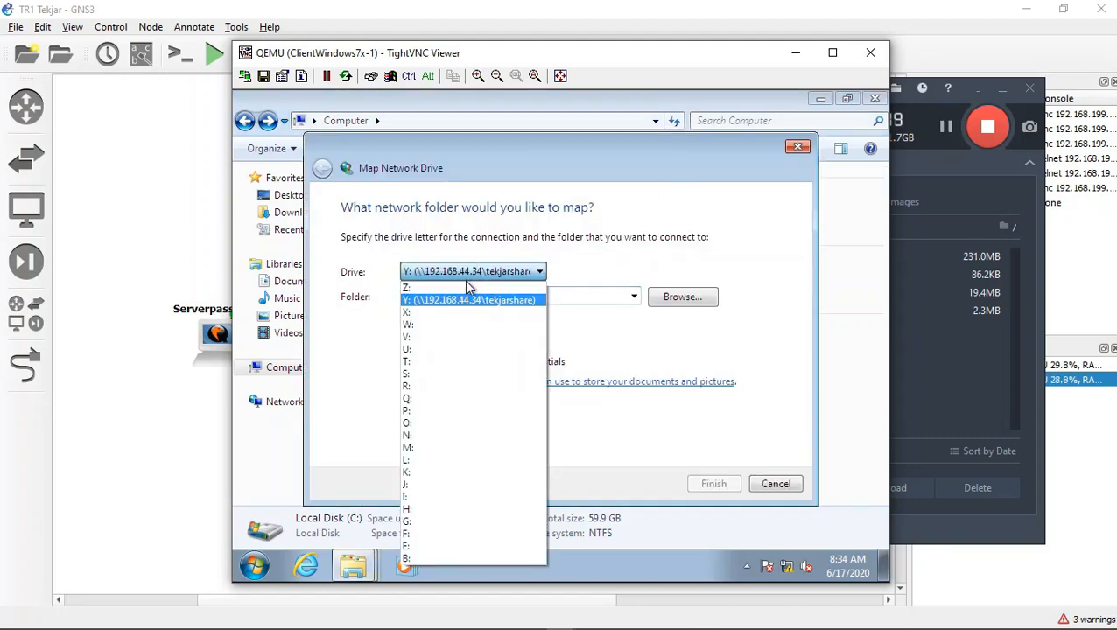
{"action": "left_click", "coordinate": [464, 282]}
{"action": "left_click", "coordinate": [464, 296]}
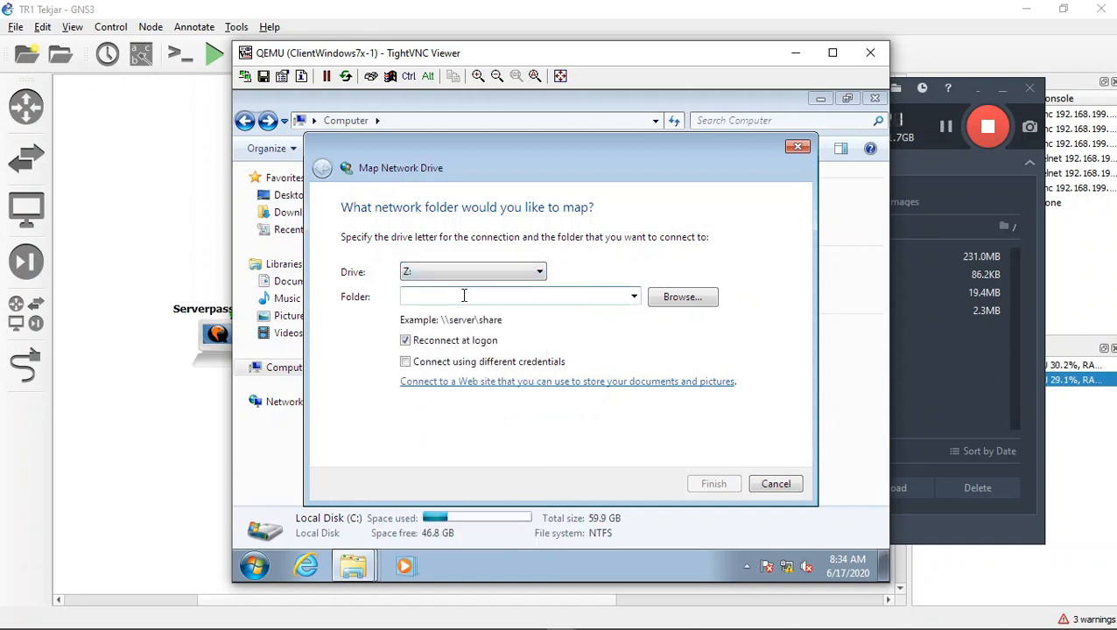
Step: Map the network folder \\192.168.44.34\tekjarshare as drive Z: with reconnection at logon kept on
{"action": "left_click", "coordinate": [465, 277]}
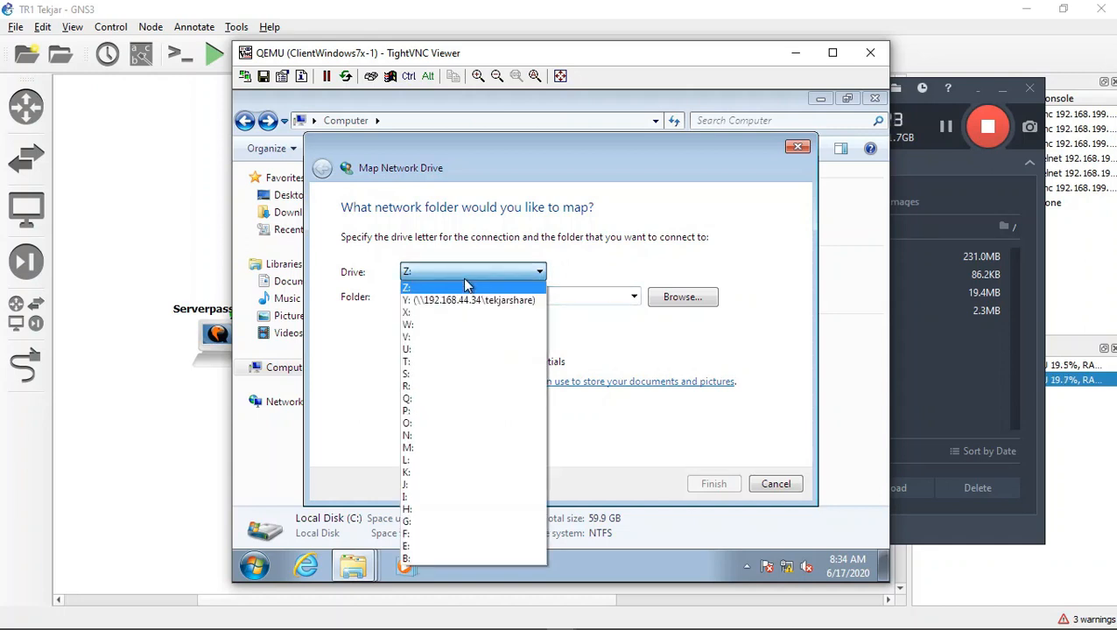
{"action": "left_click", "coordinate": [465, 285]}
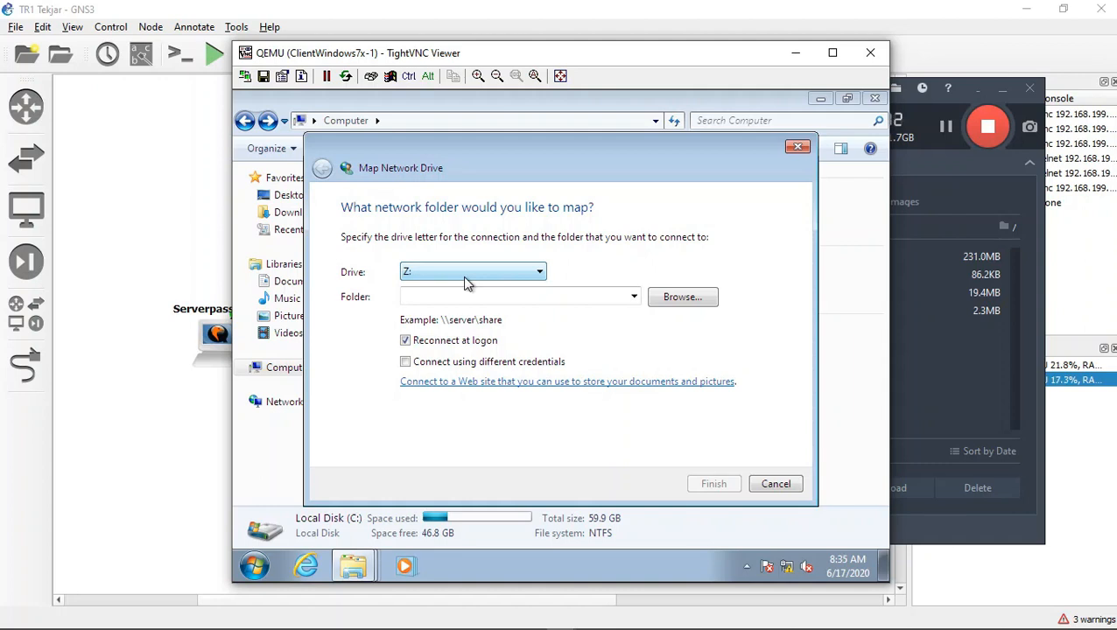
{"action": "left_click", "coordinate": [469, 294]}
{"action": "type", "text": "\\\\"}
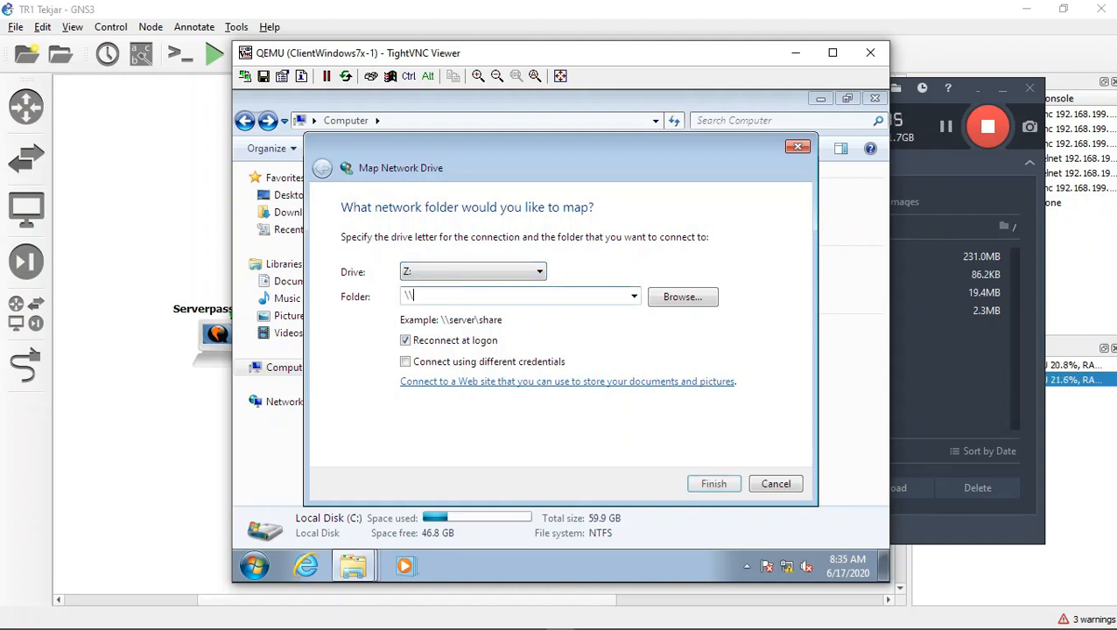
{"action": "type", "text": "19"}
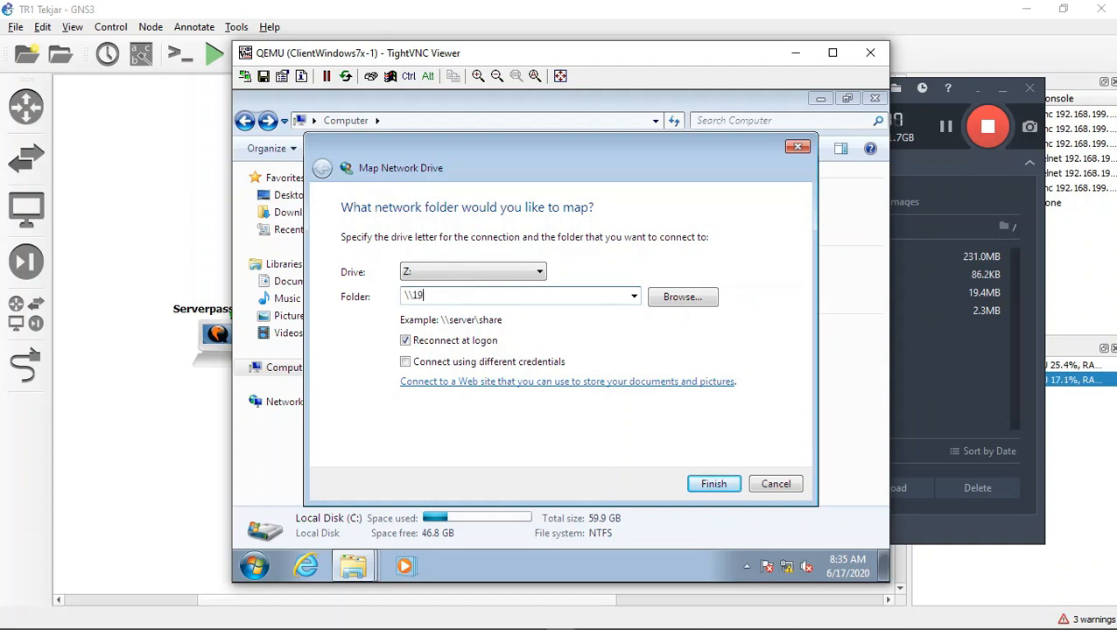
{"action": "type", "text": "2.168.44.34\\tekjarshare"}
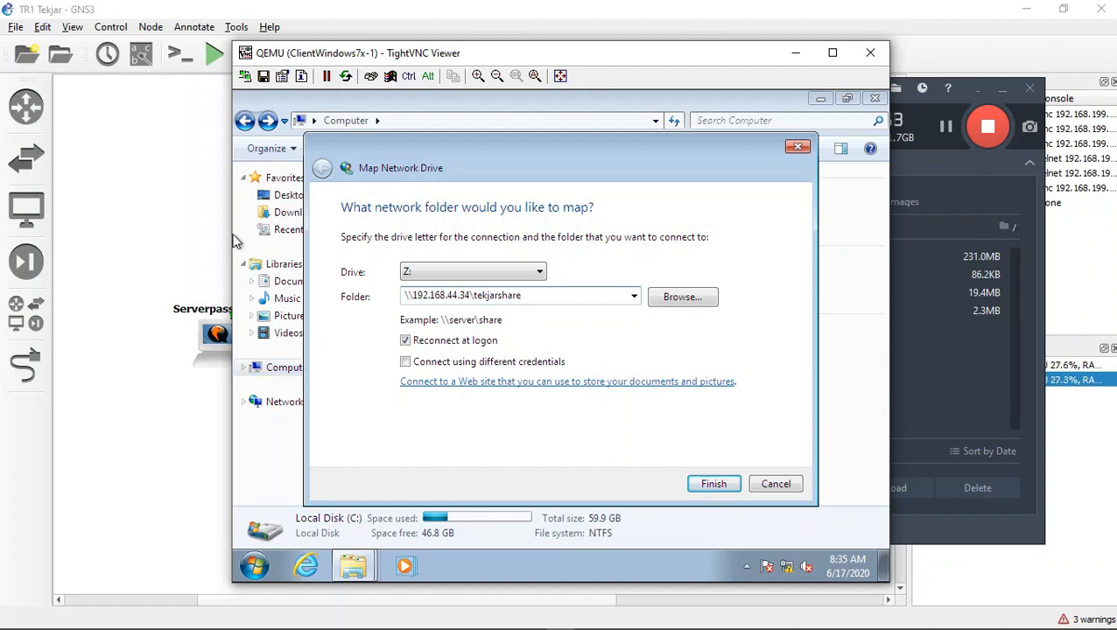
{"action": "left_click", "coordinate": [713, 484]}
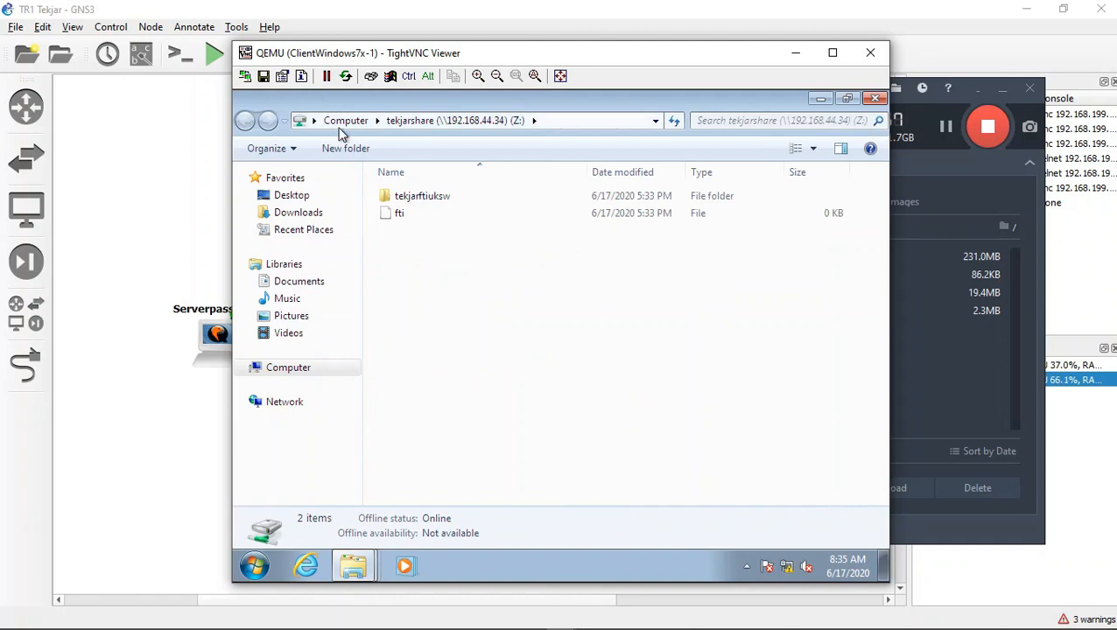
Step: Check inside the tekjarftiuksw folder on drive Z: and copy the share's fti file into the Pictures library
{"action": "double_click", "coordinate": [416, 200]}
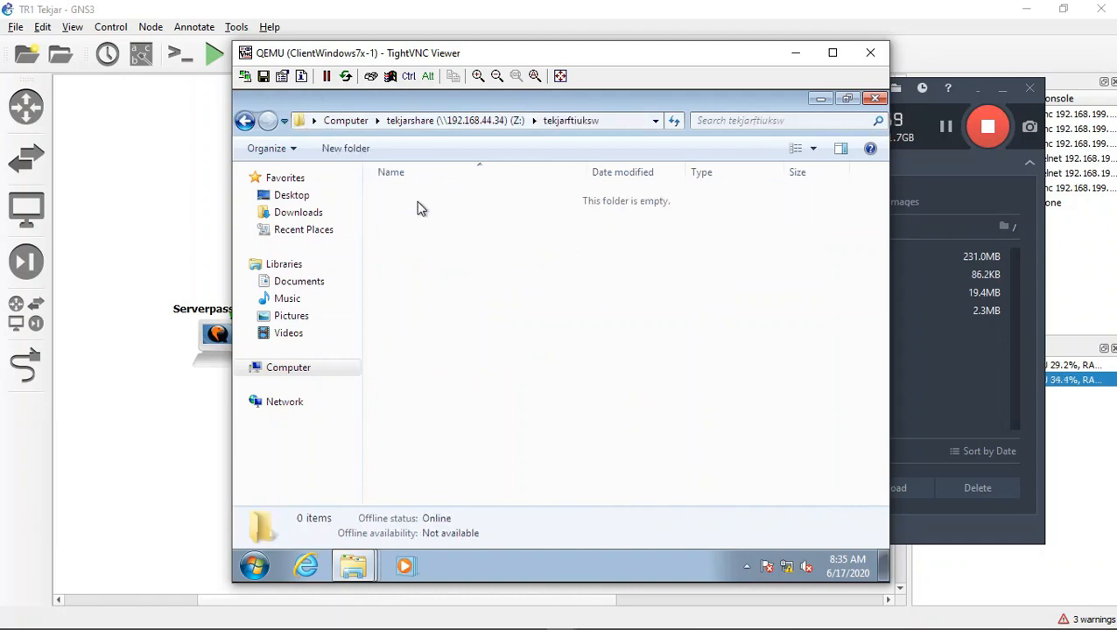
{"action": "left_click", "coordinate": [245, 120]}
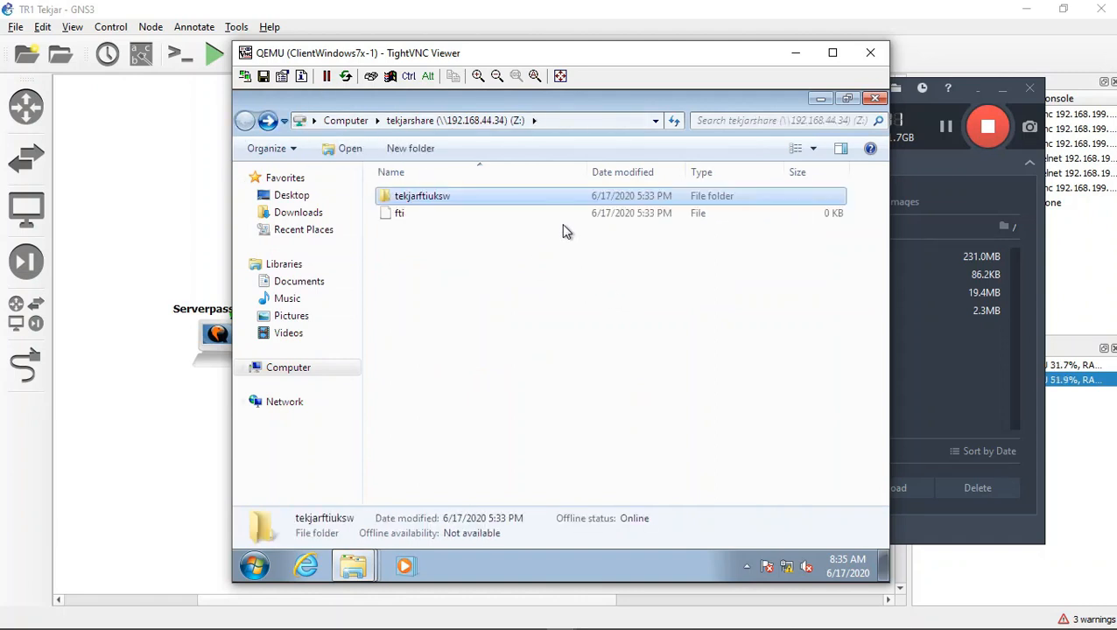
{"action": "left_click", "coordinate": [563, 217]}
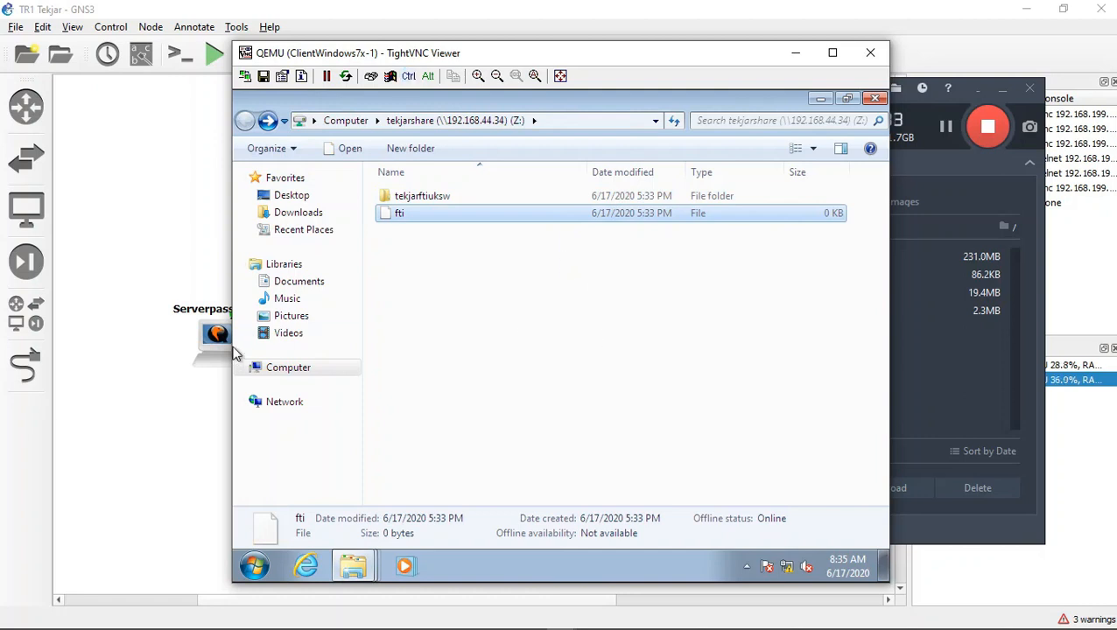
{"action": "left_click", "coordinate": [267, 316]}
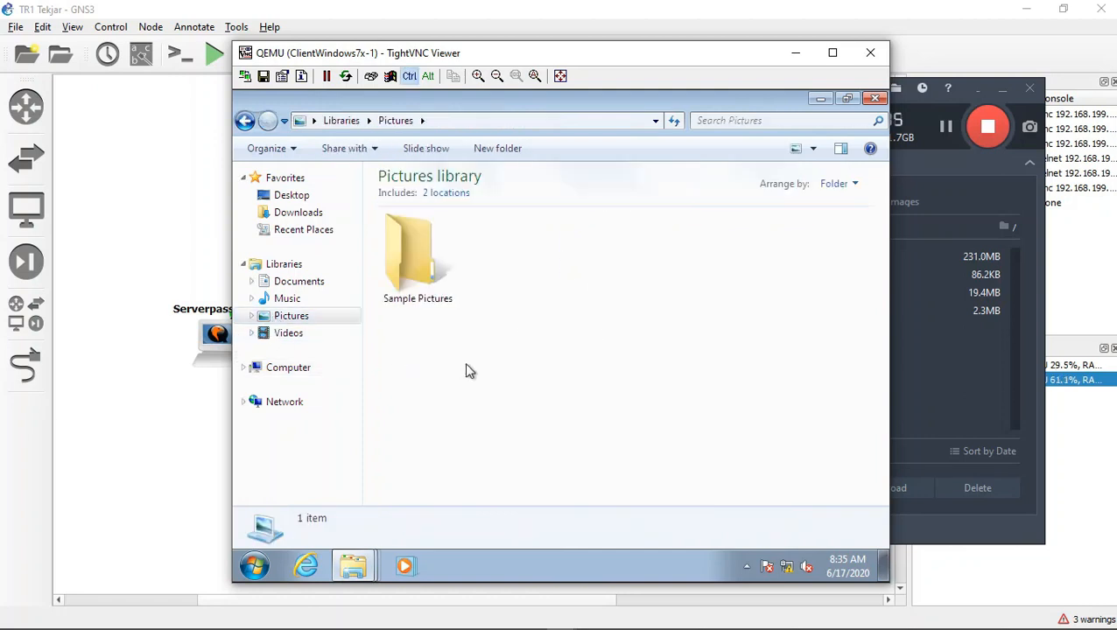
{"action": "key", "text": "ctrl+v"}
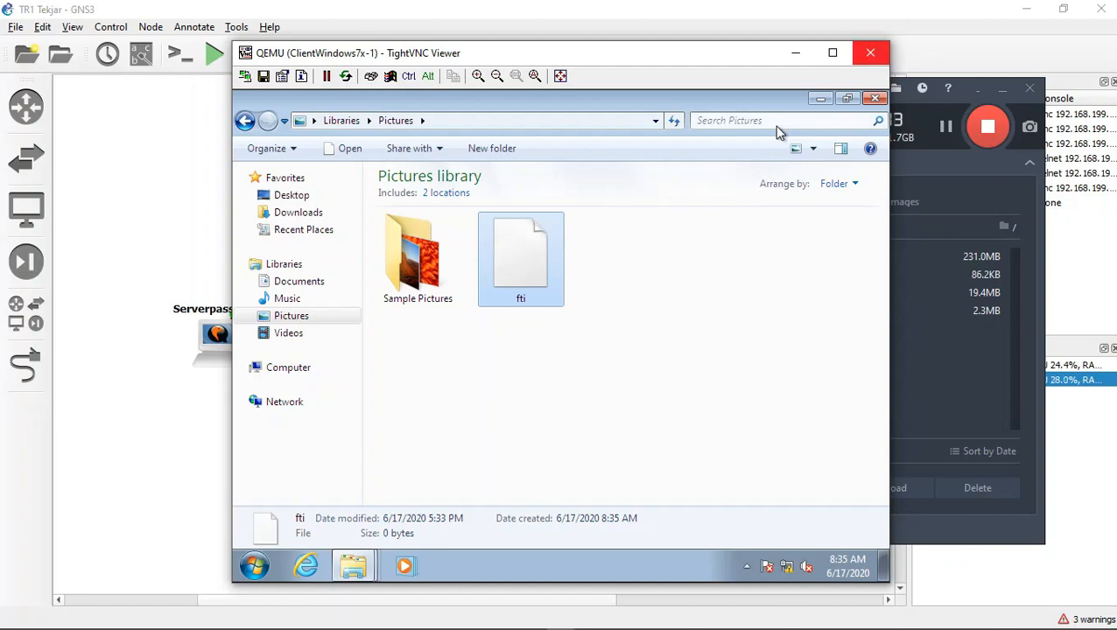
Step: Return the client to its Computer overview, minimise the open windows and start the ClientWindows7x-3 node in the topology
{"action": "left_click", "coordinate": [288, 368]}
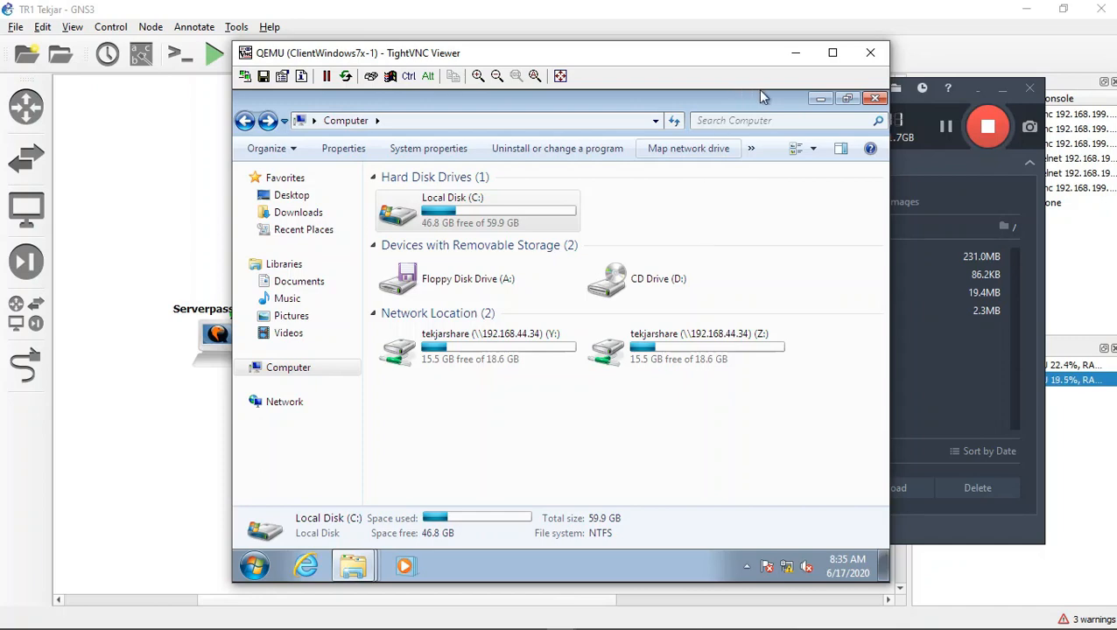
{"action": "left_click", "coordinate": [795, 53]}
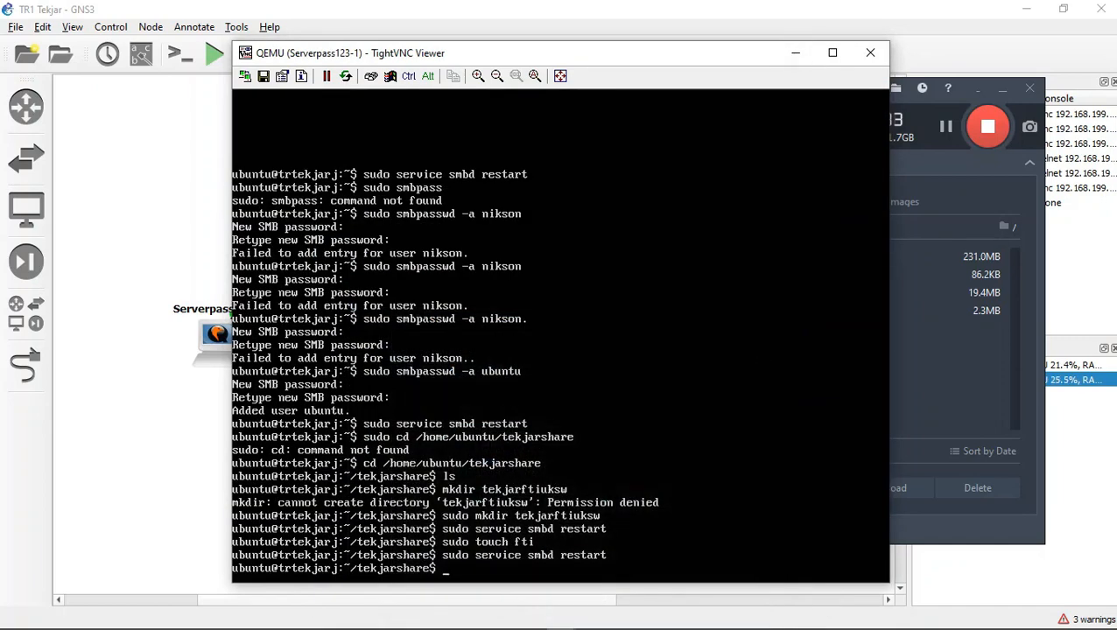
{"action": "left_click", "coordinate": [795, 52]}
{"action": "left_click", "coordinate": [1002, 89]}
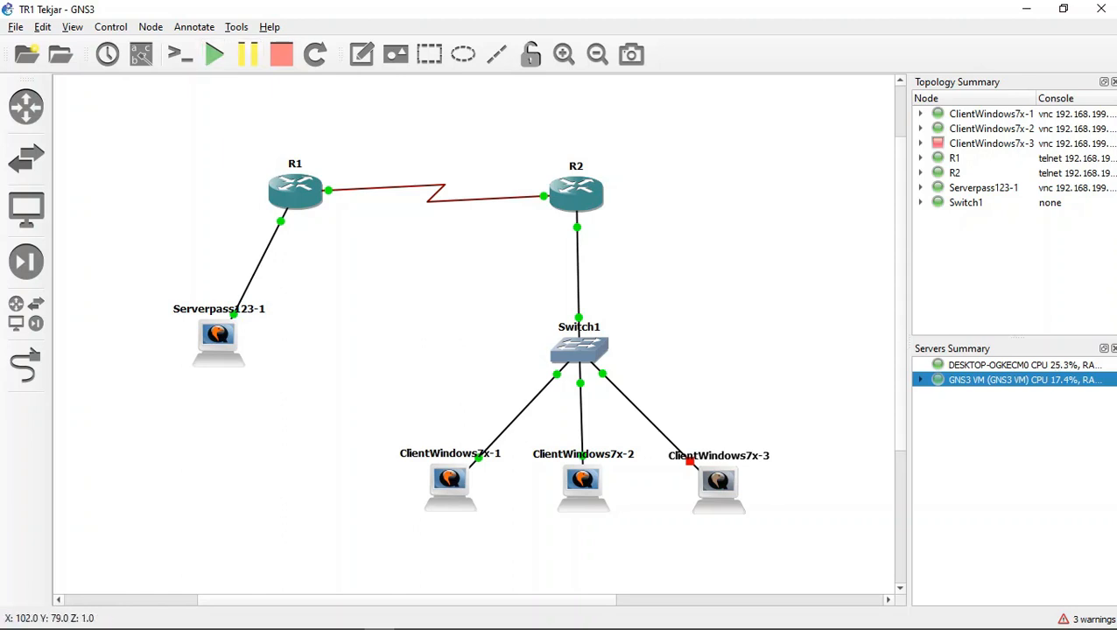
{"action": "right_click", "coordinate": [722, 490]}
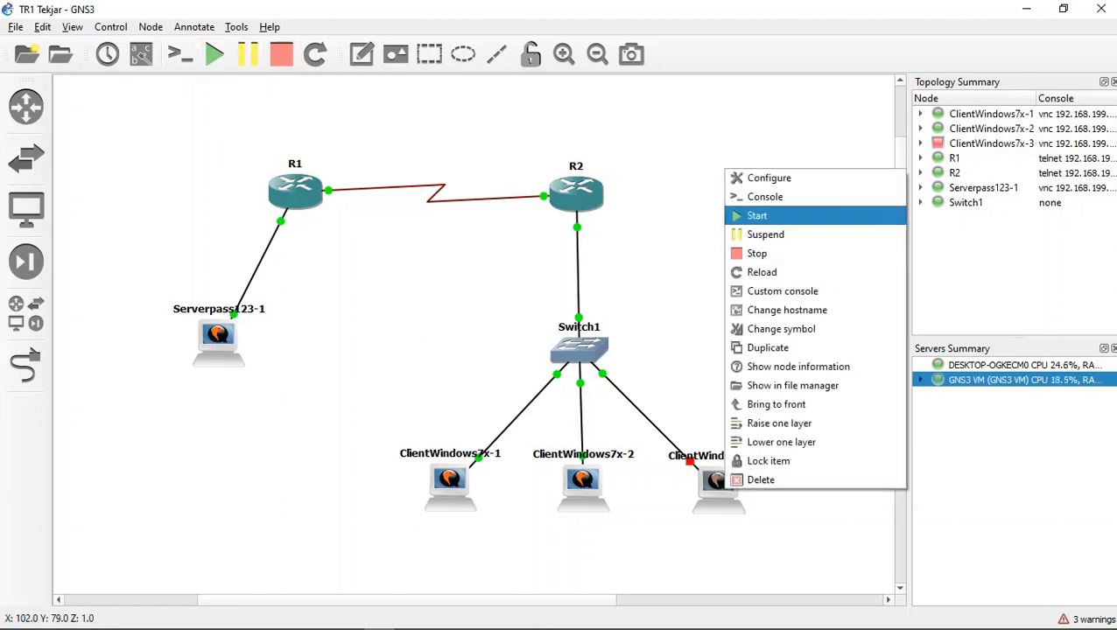
{"action": "left_click", "coordinate": [760, 216]}
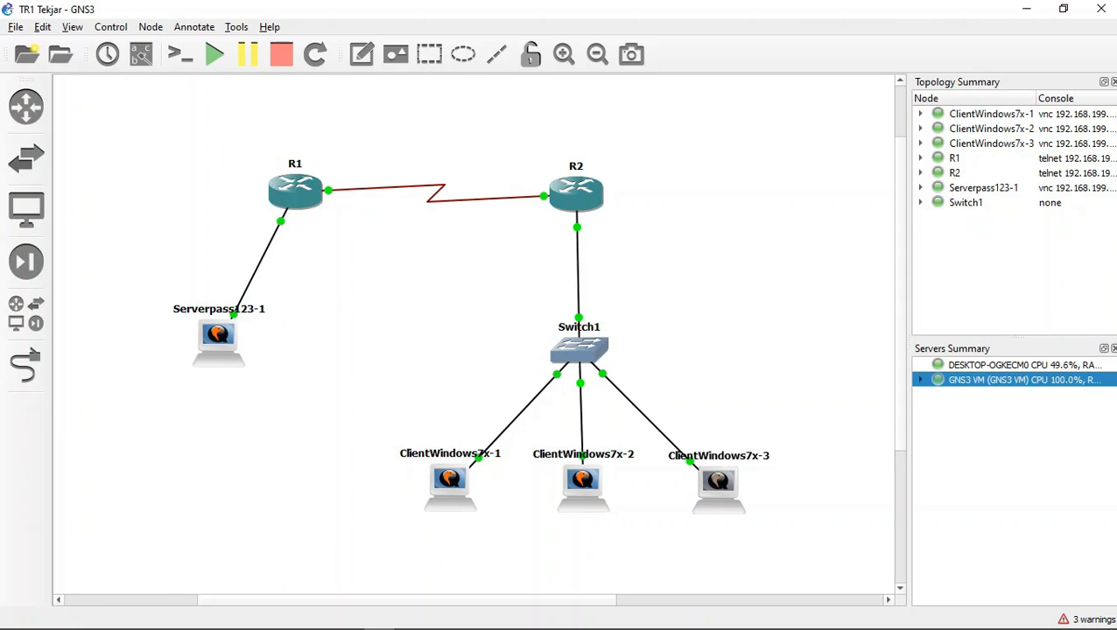
Step: Clear the terminal in the Serverpass123-1 viewer and minimise it to return to the topology
{"action": "mouse_move", "coordinate": [501, 627]}
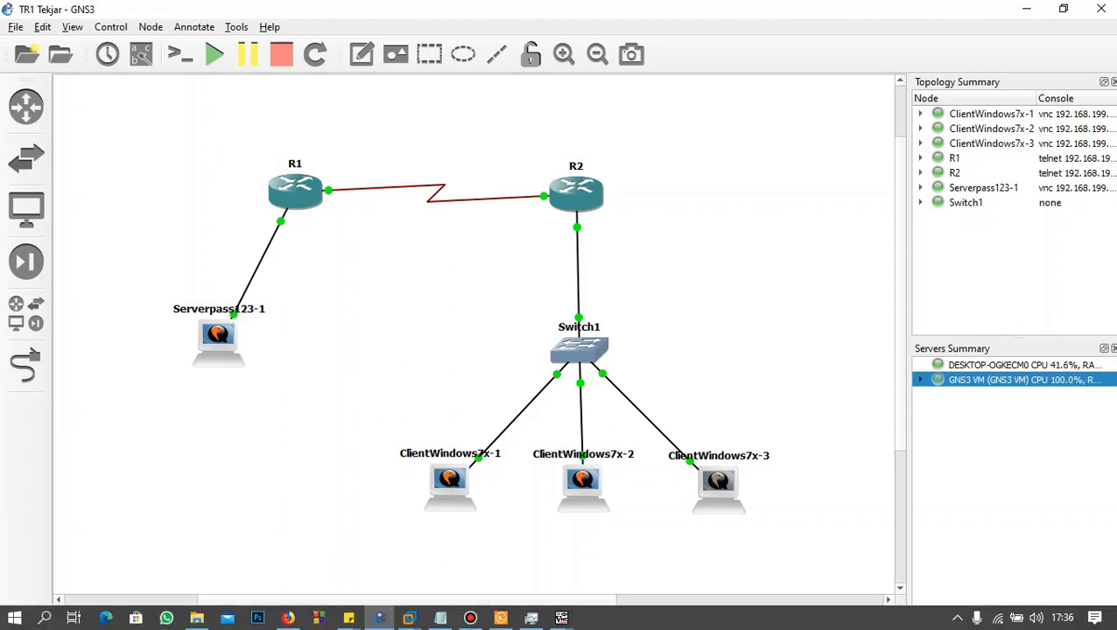
{"action": "mouse_move", "coordinate": [561, 619]}
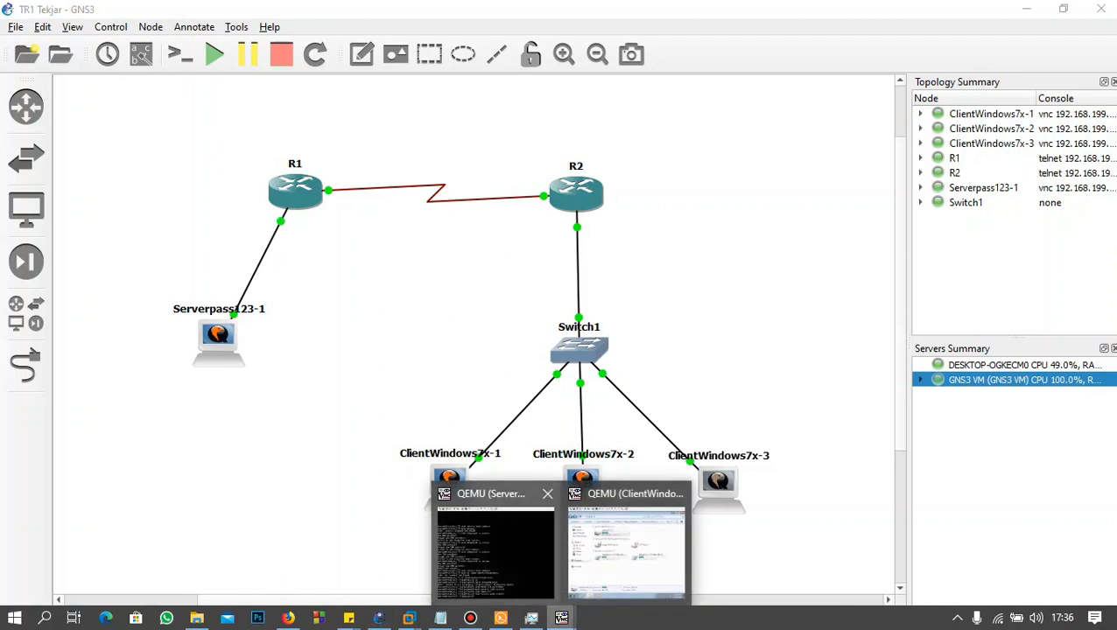
{"action": "left_click", "coordinate": [489, 525]}
{"action": "type", "text": "clear"}
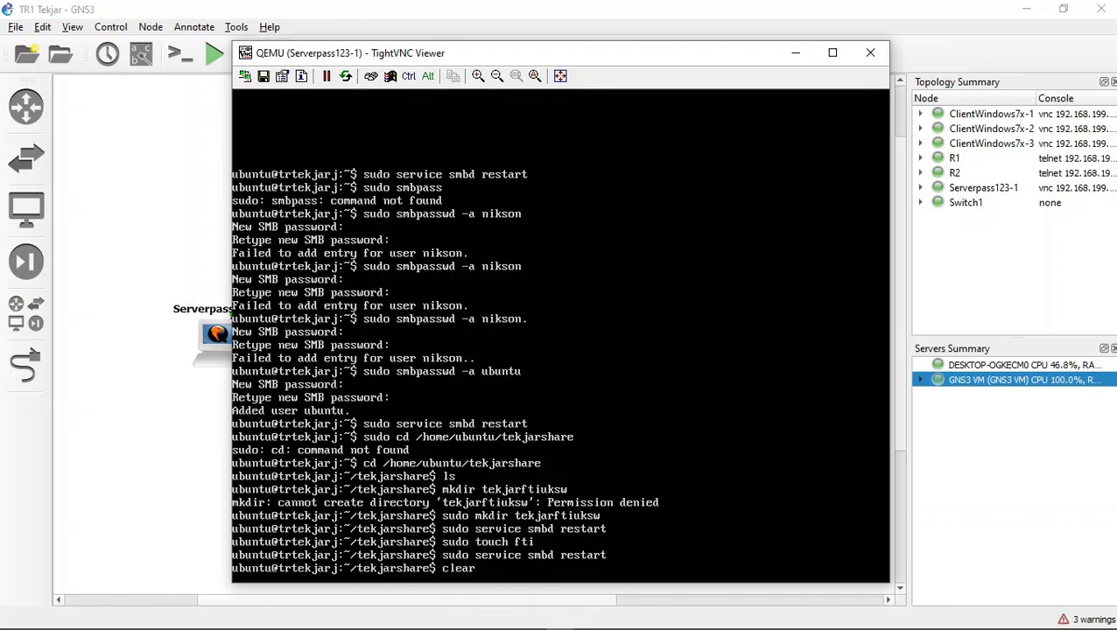
{"action": "key", "text": "Return"}
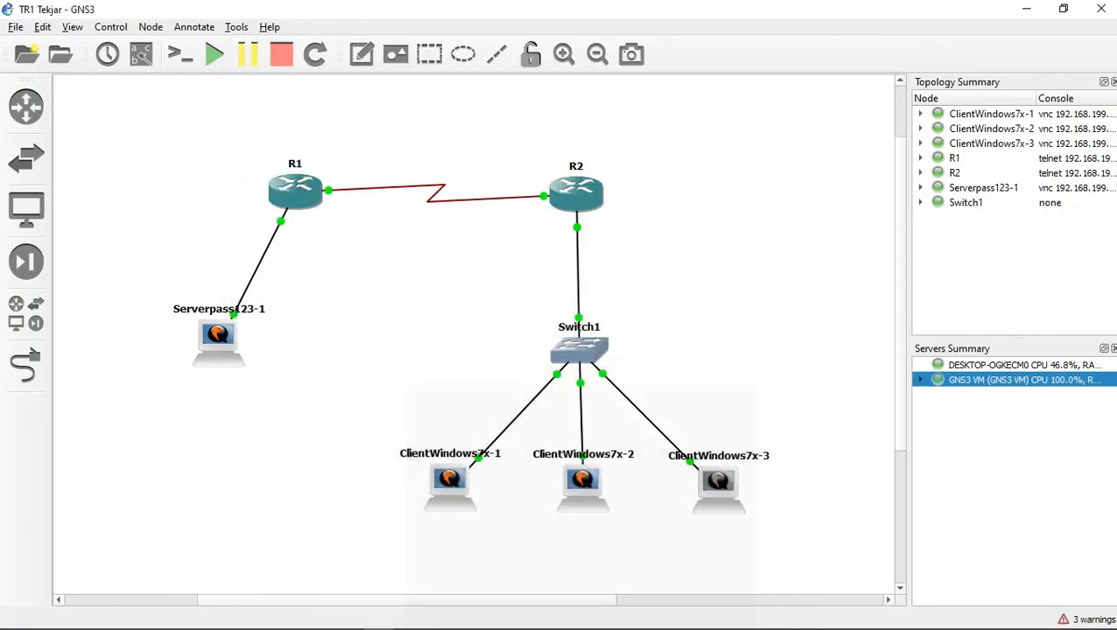
{"action": "left_click", "coordinate": [796, 52]}
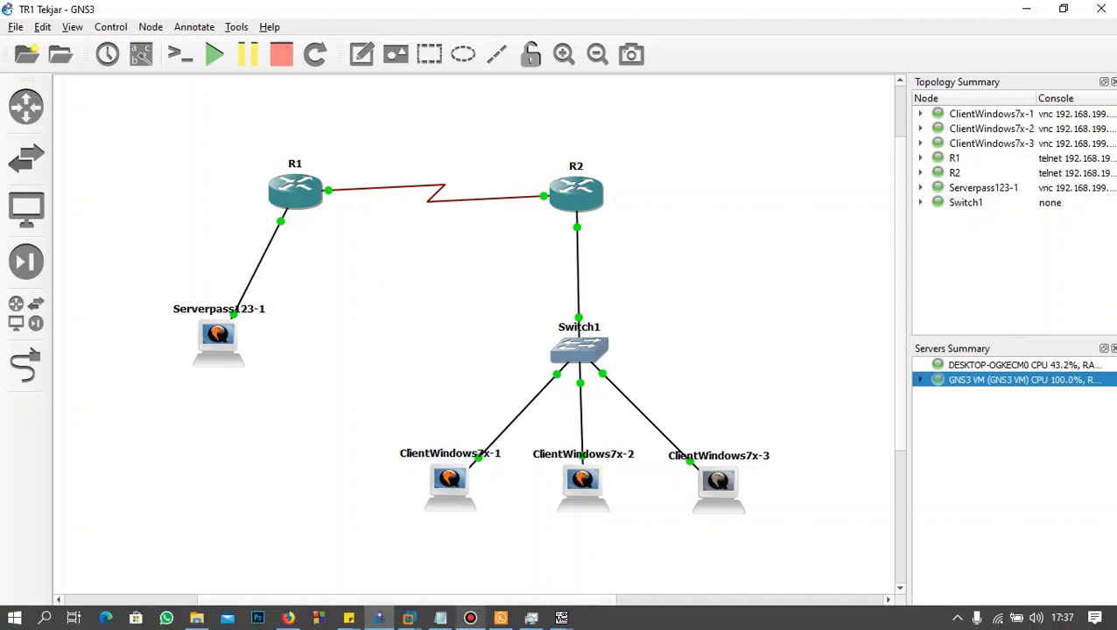
{"action": "left_click", "coordinate": [470, 618]}
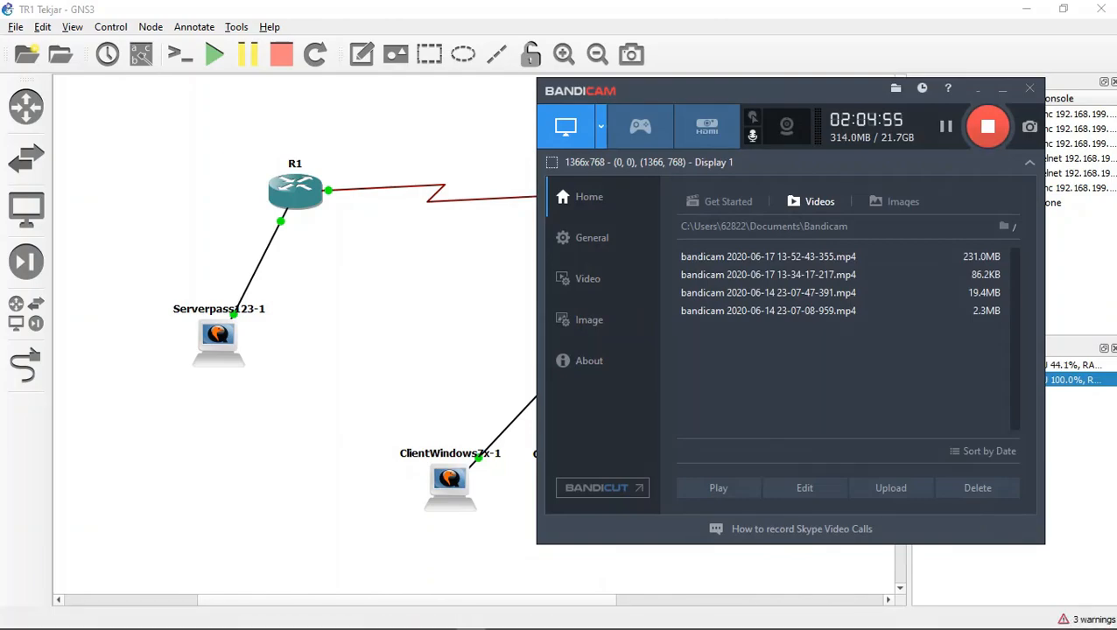